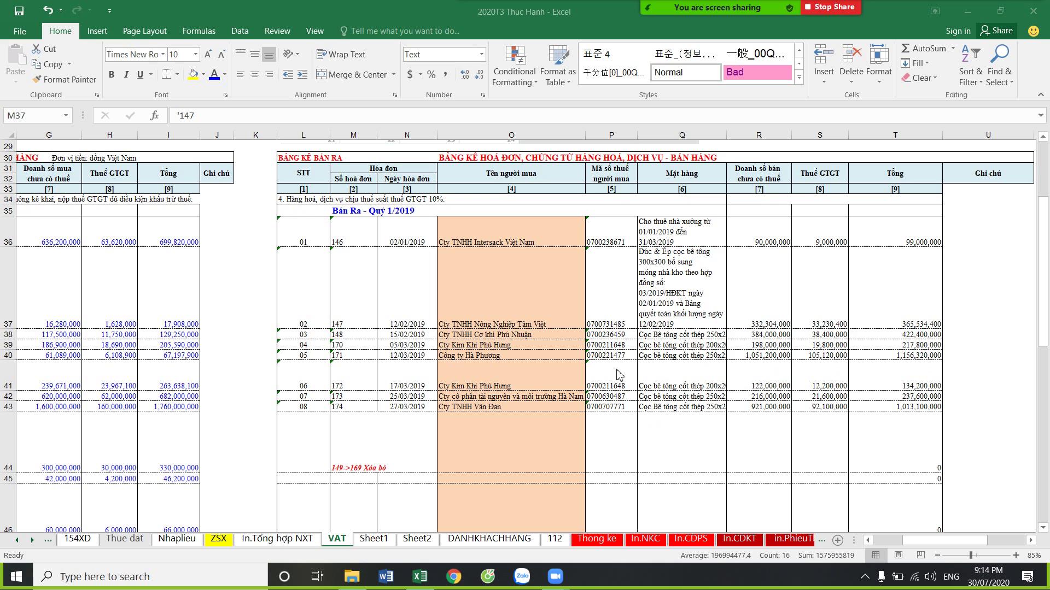
Review the VAT sheet's sales invoice rows, including the O43 customer lookup and invoice row 37
click(565, 404)
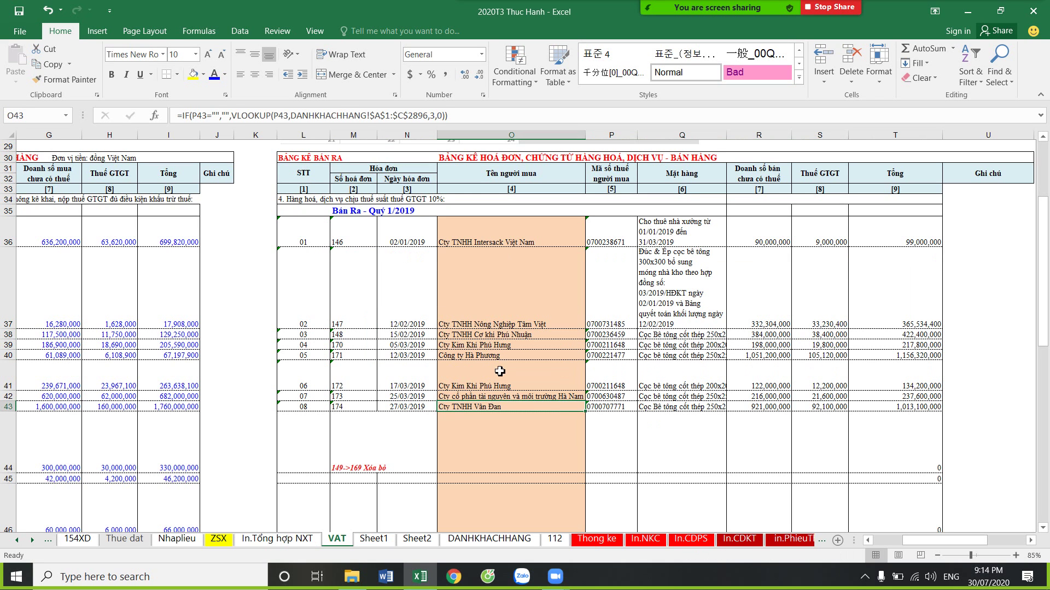
drag(317, 345, 881, 407)
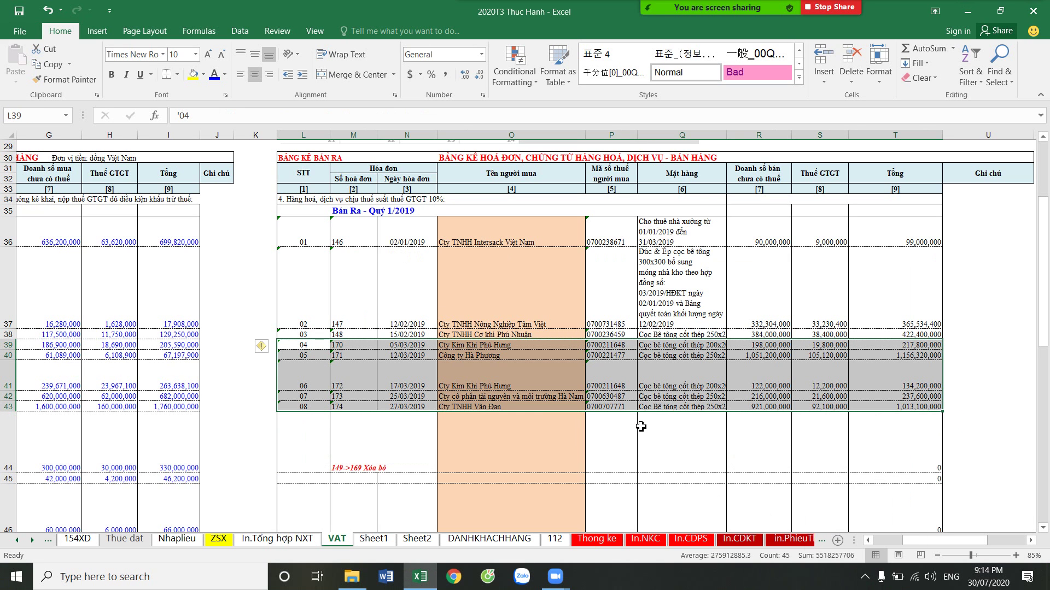
drag(317, 300, 902, 334)
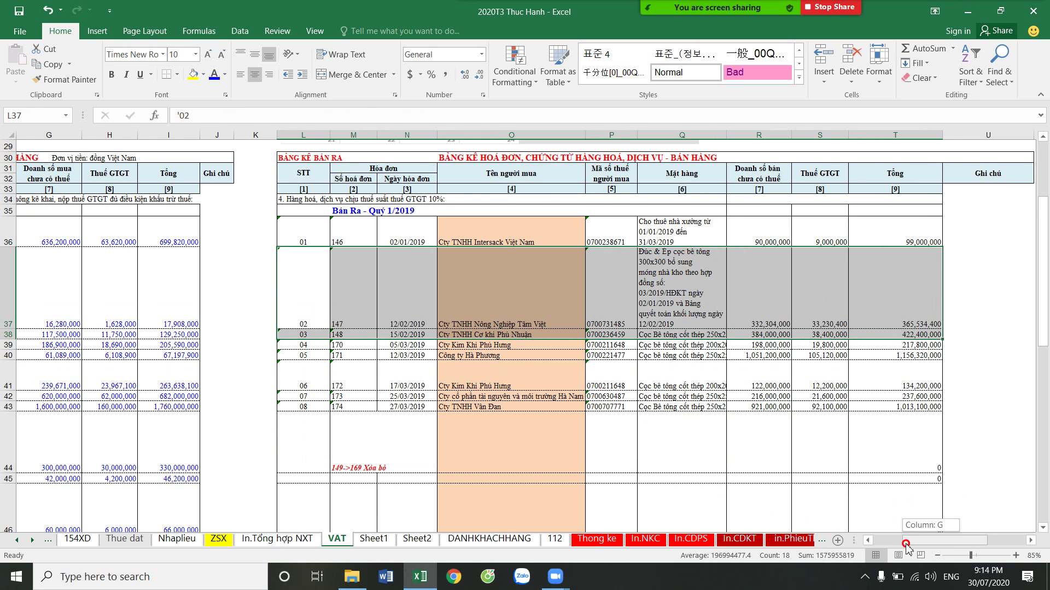
drag(932, 541, 903, 540)
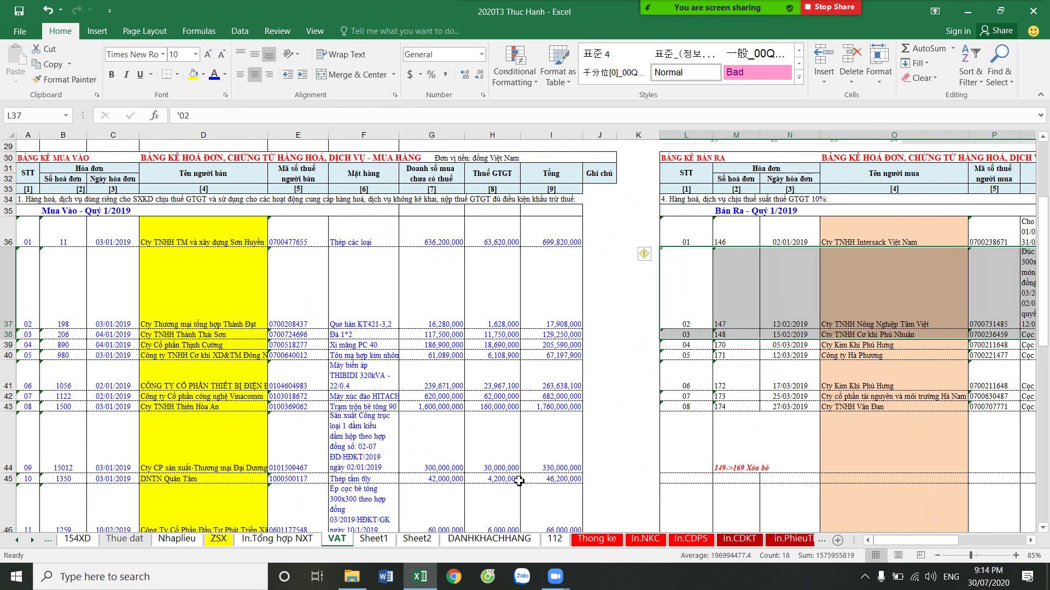
scroll(519, 481, down, 2)
scroll(519, 481, down, 5)
scroll(518, 482, down, 3)
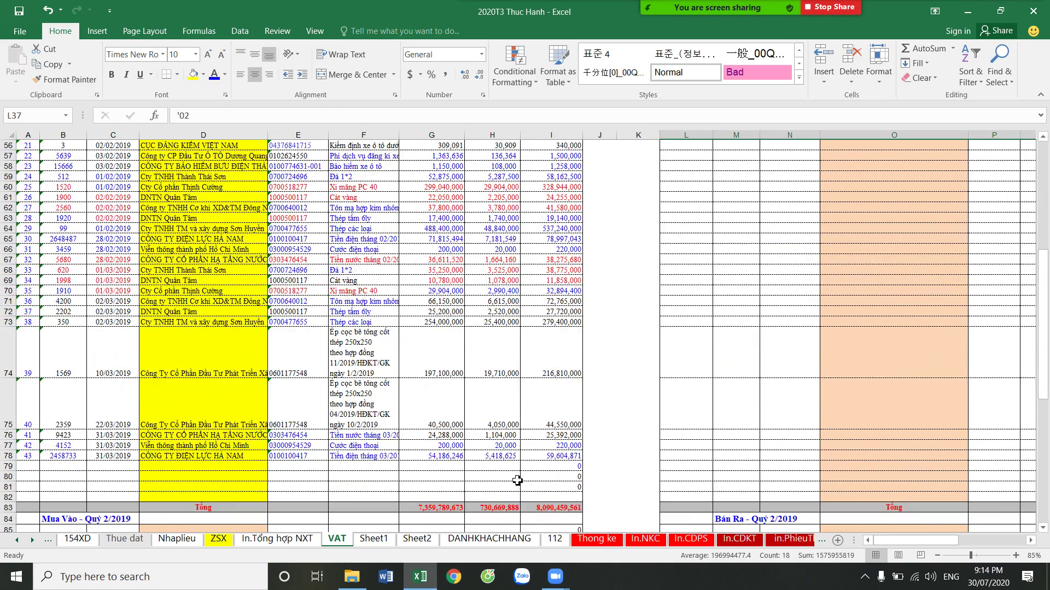
scroll(517, 480, down, 3)
Scroll the ZSX sheet to the blank KẾ HOẠCH SẢN XUẤT form at row 271, then switch to File Explorer
click(218, 539)
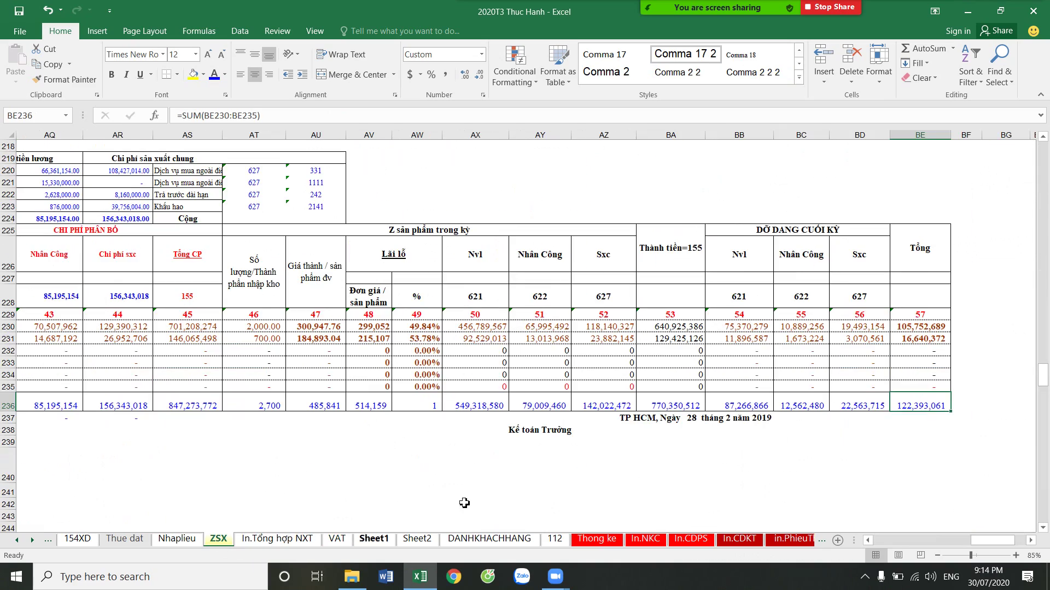
drag(989, 541, 890, 541)
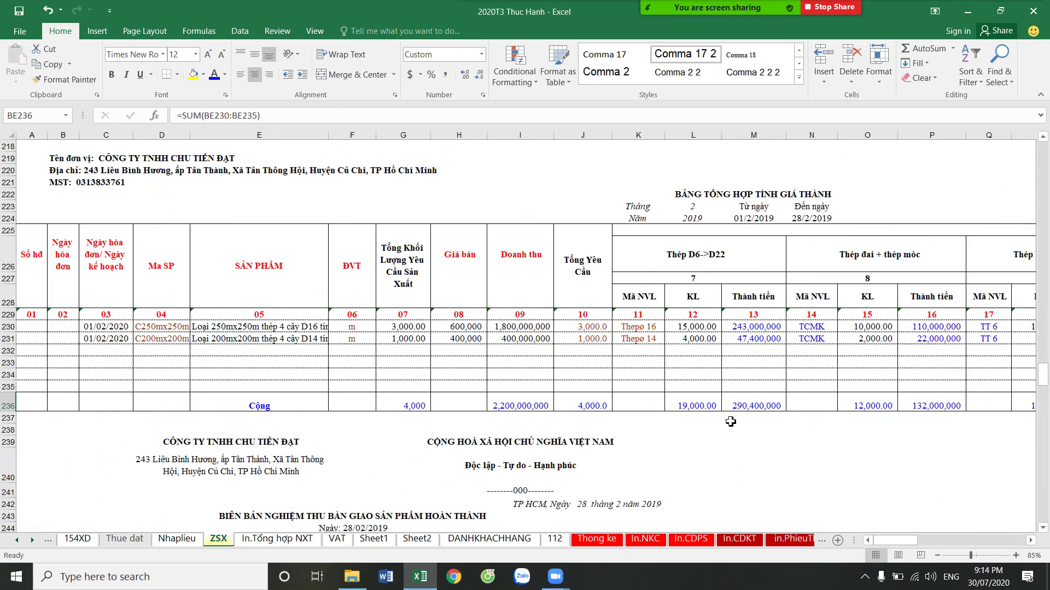
scroll(681, 426, down, 1)
mouse_move(891, 541)
mouse_down()
mouse_move(1000, 541)
mouse_move(825, 528)
mouse_up()
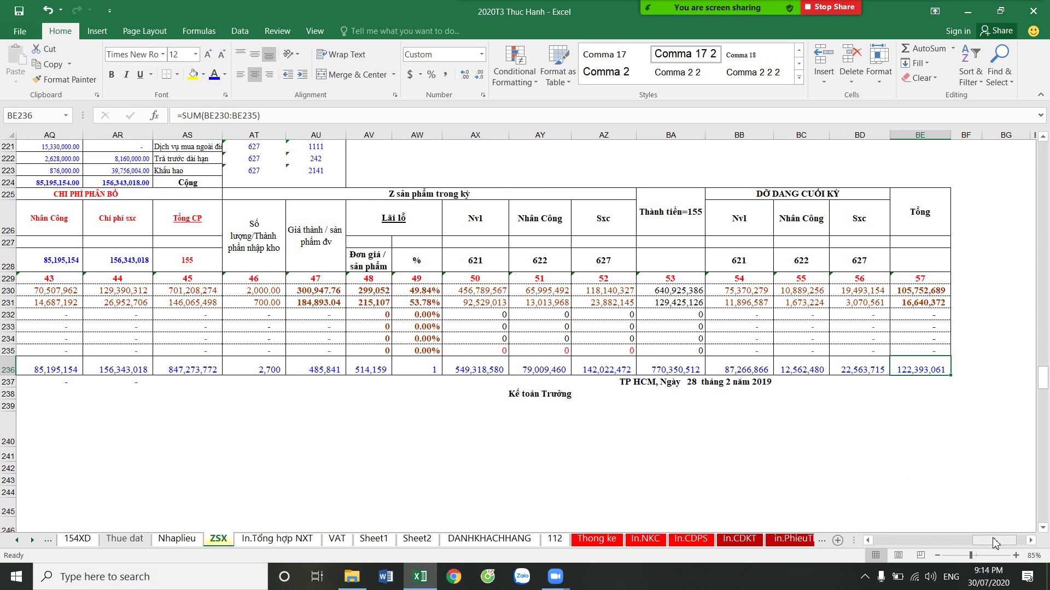
scroll(614, 380, down, 5)
scroll(492, 380, down, 4)
scroll(410, 381, down, 1)
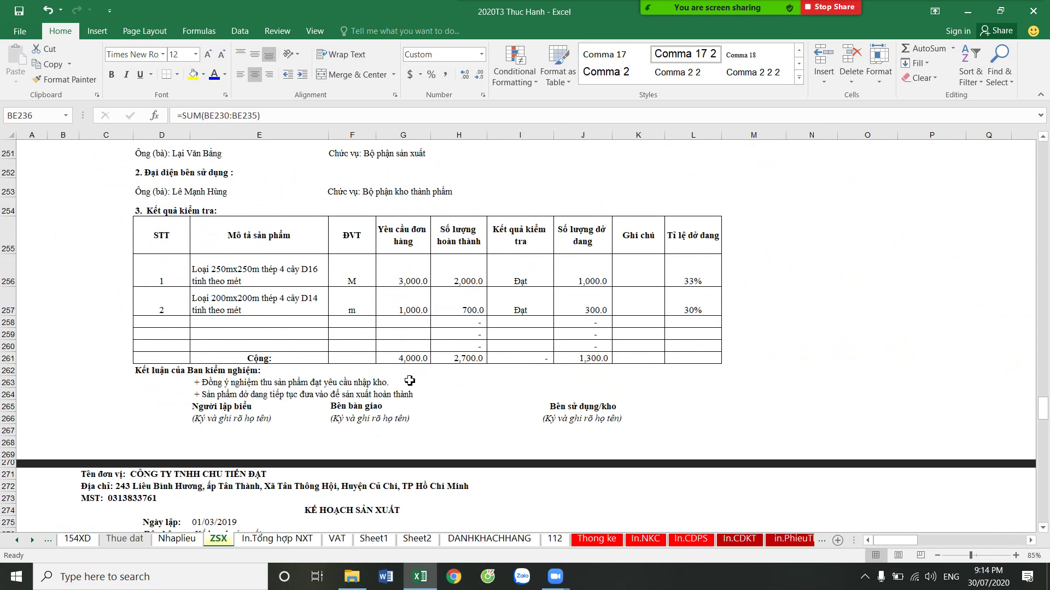
scroll(410, 381, down, 2)
scroll(410, 381, down, 2)
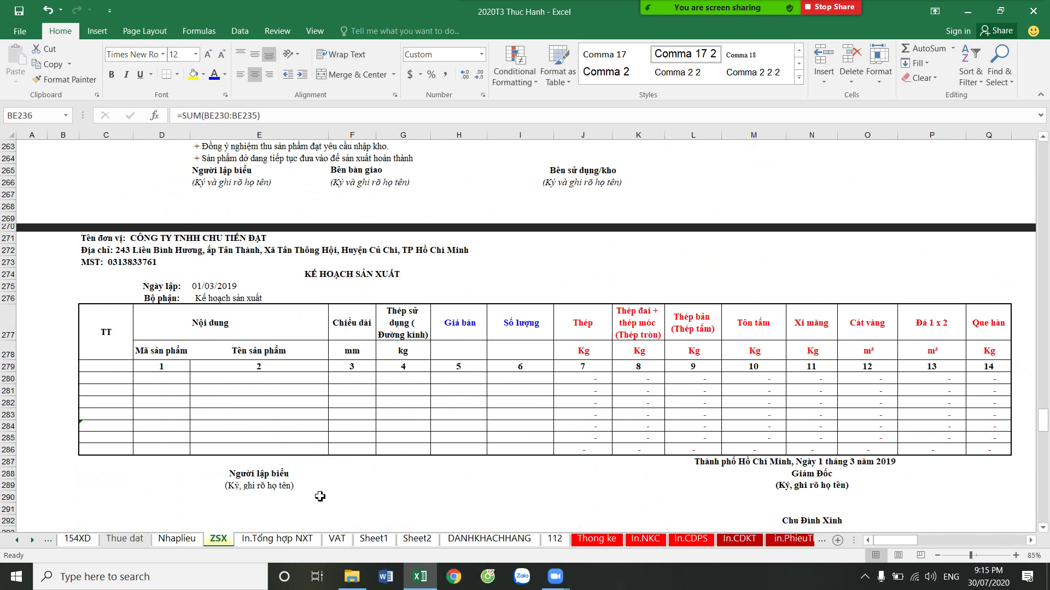
click(352, 576)
Open the March 2019 production plan PDF from the course folder and return to Excel
drag(1044, 243, 1037, 512)
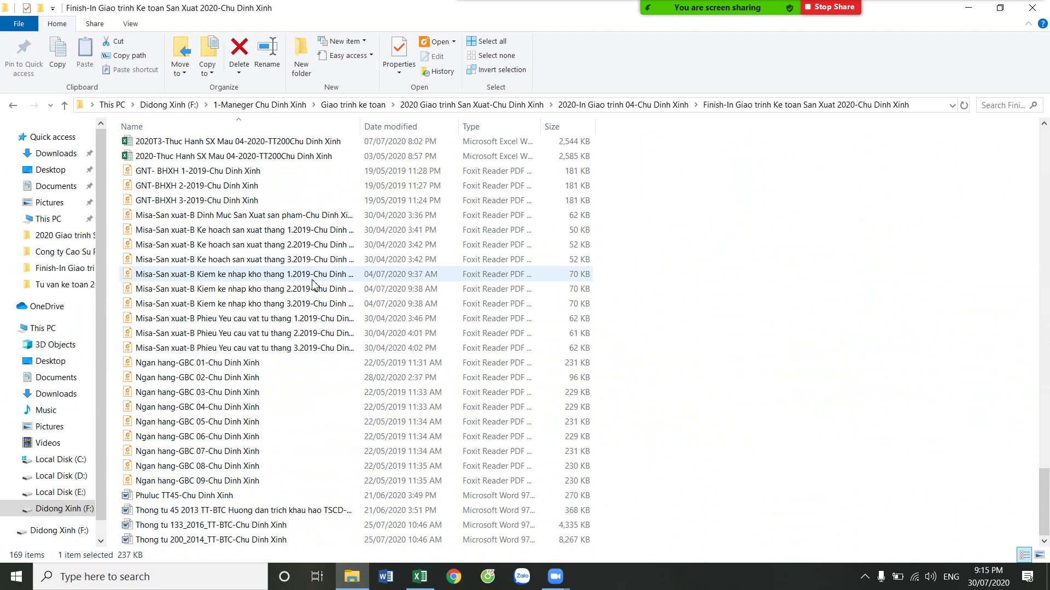
double_click(290, 259)
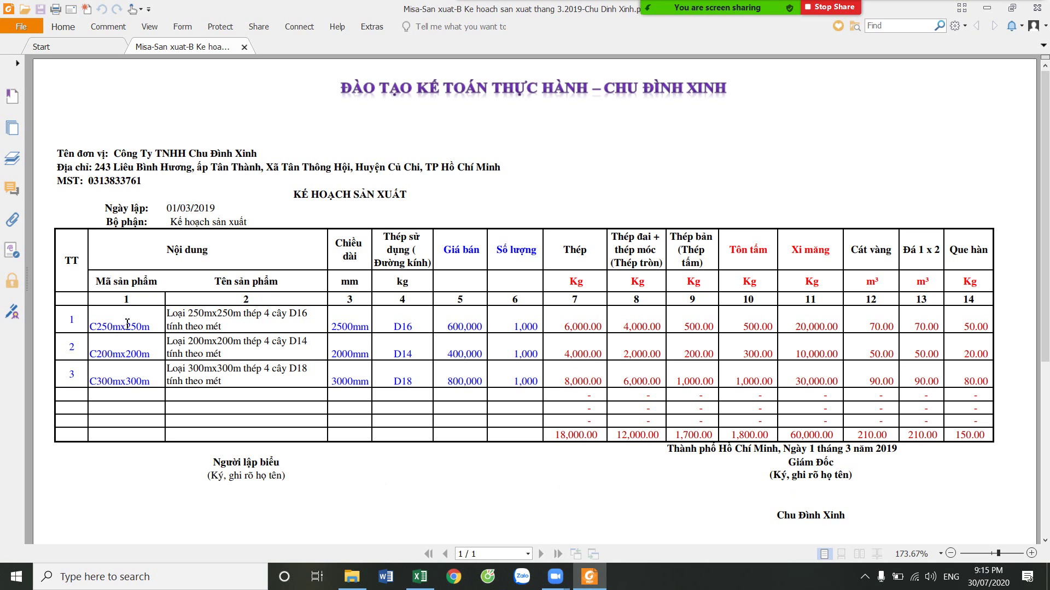
click(419, 577)
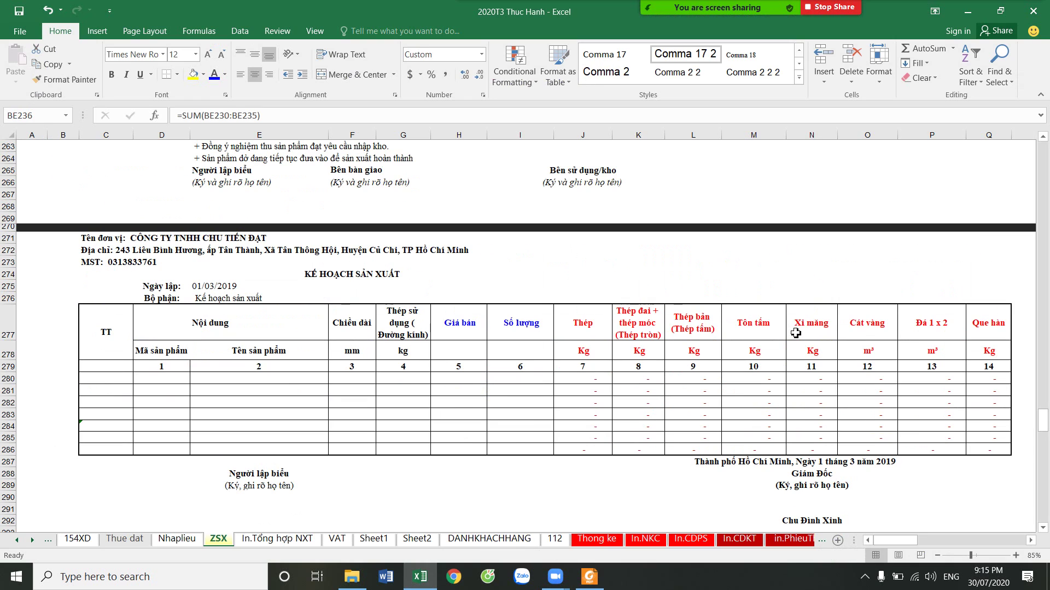
Copy the product rows D15:H17 from the norms table into the March plan at D280
drag(1036, 405, 1020, 131)
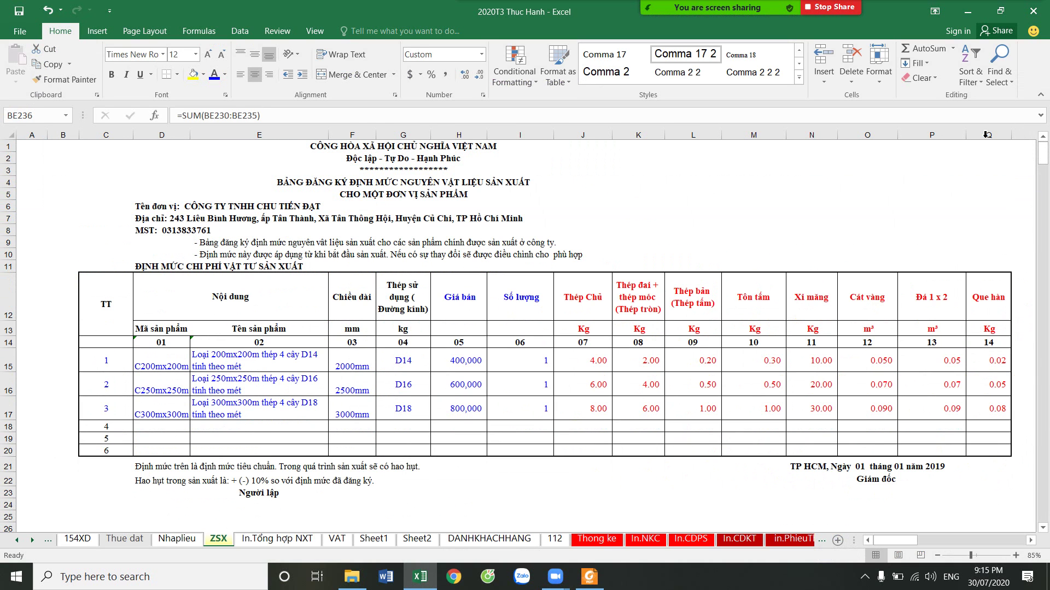
click(168, 390)
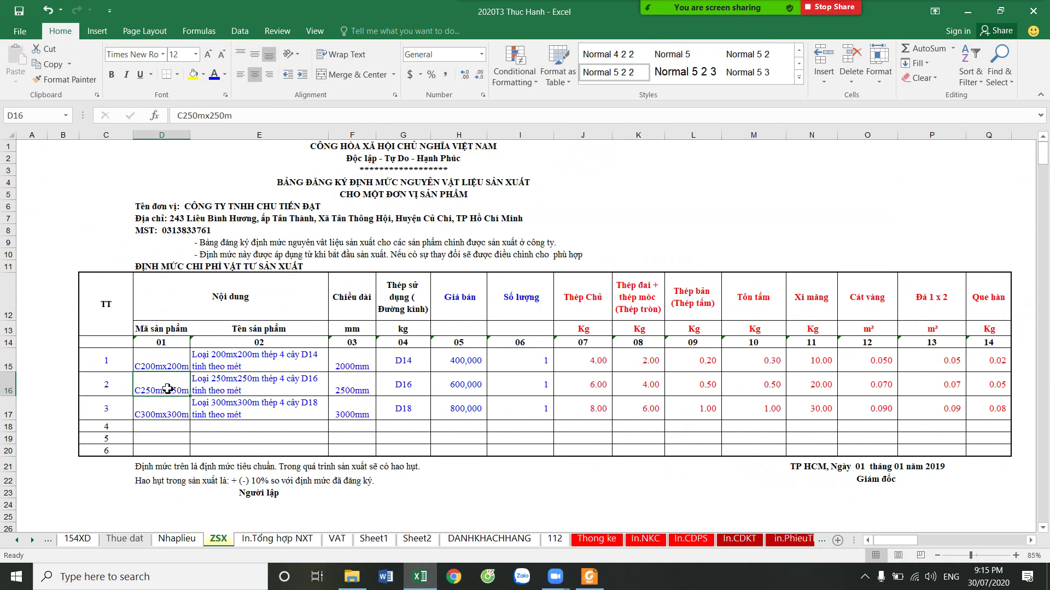
drag(167, 366, 163, 407)
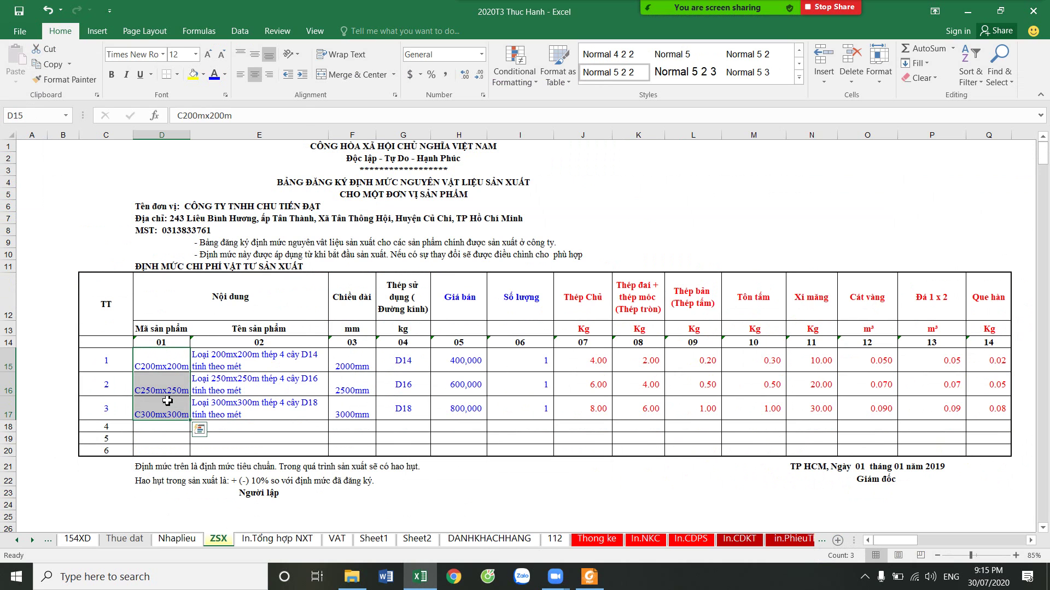
right_click(171, 392)
click(199, 128)
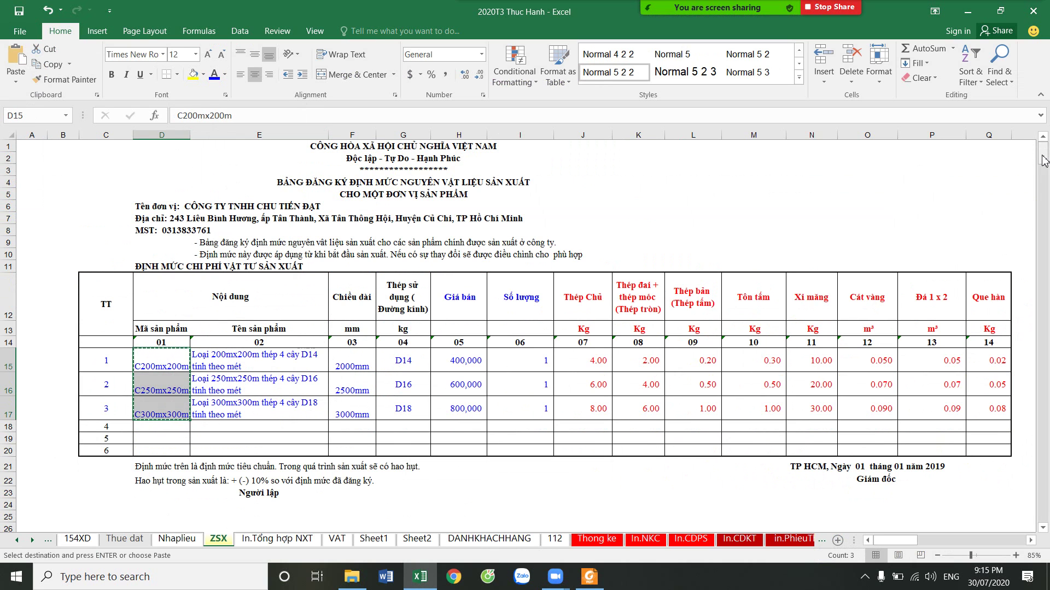
drag(162, 360, 418, 385)
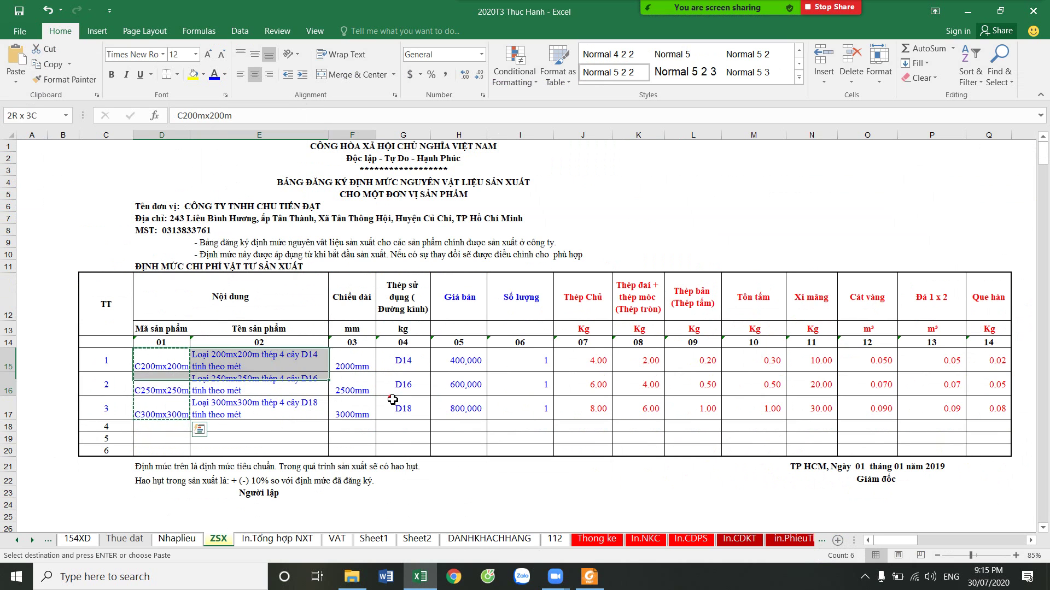
right_click(418, 384)
key(Escape)
mouse_move(1043, 156)
mouse_down()
mouse_move(1026, 239)
mouse_move(1040, 424)
mouse_up()
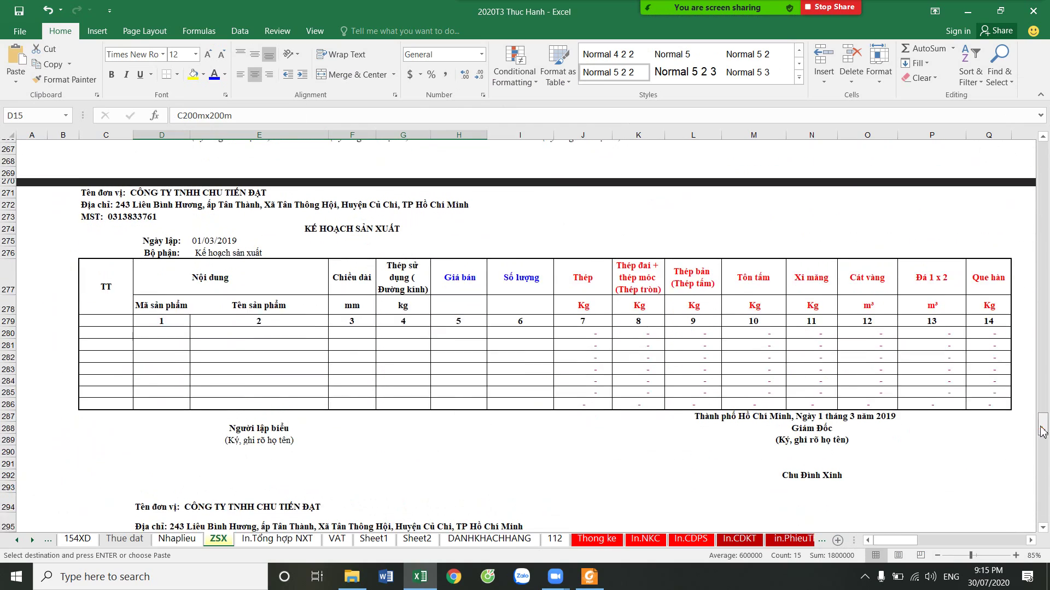
right_click(175, 333)
click(221, 106)
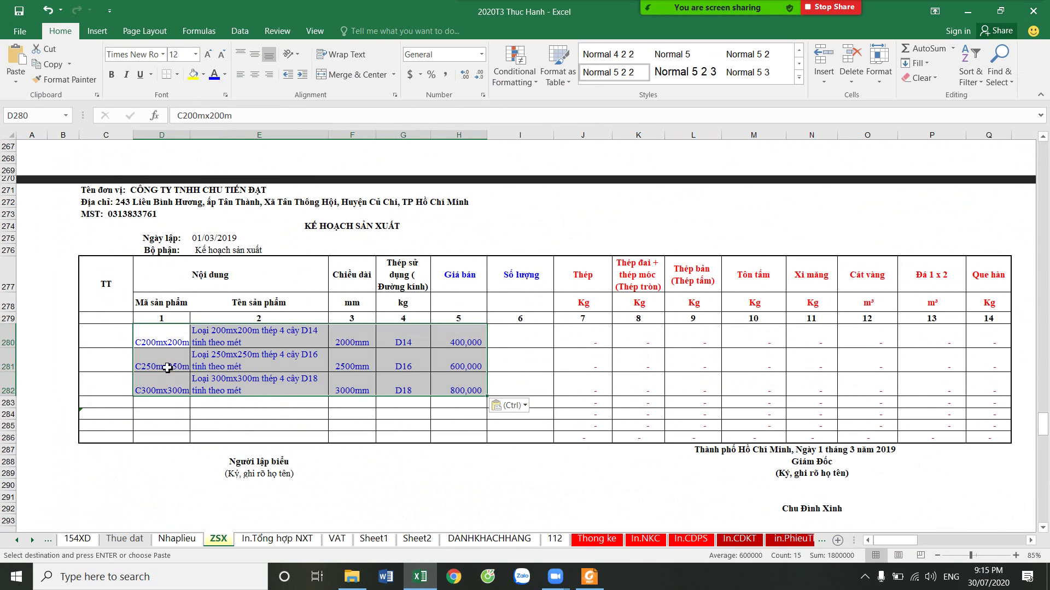
Move the C250mx250m row into the first plan row 280, checking order against the PDF
drag(167, 372, 439, 364)
right_click(439, 363)
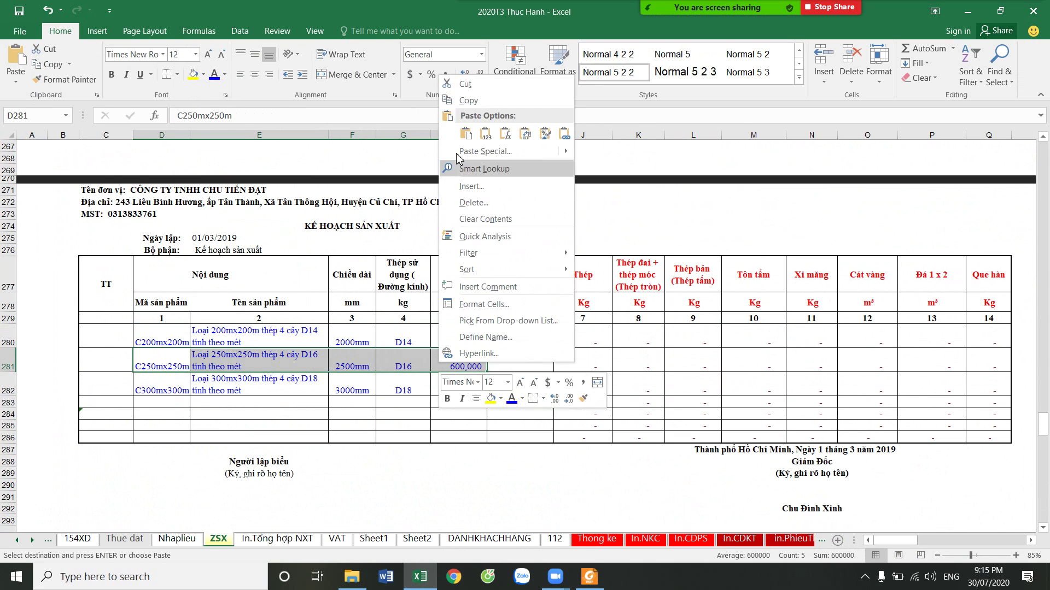
click(468, 101)
right_click(167, 343)
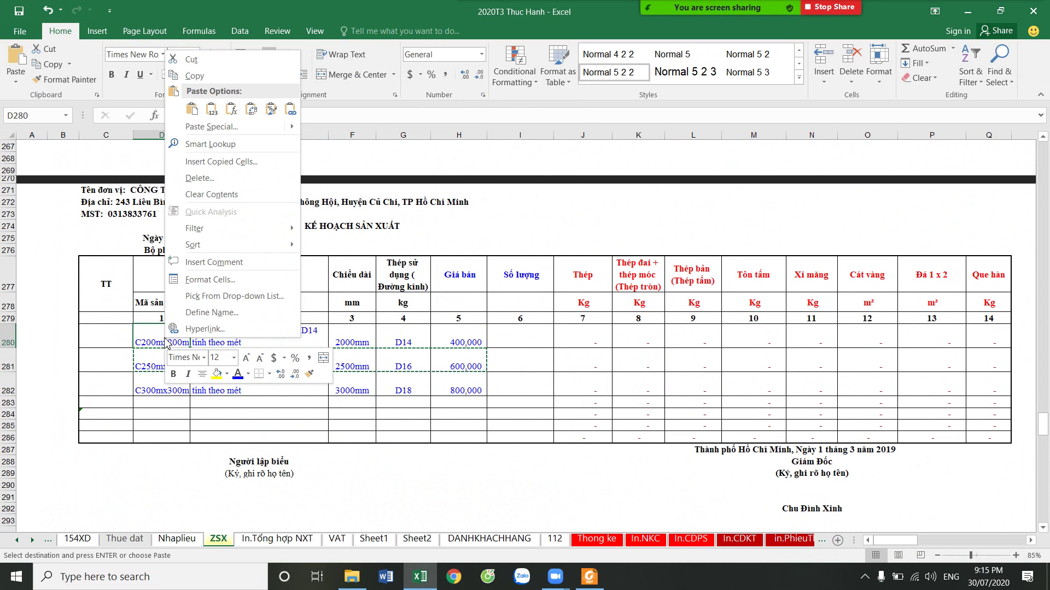
click(211, 111)
click(590, 577)
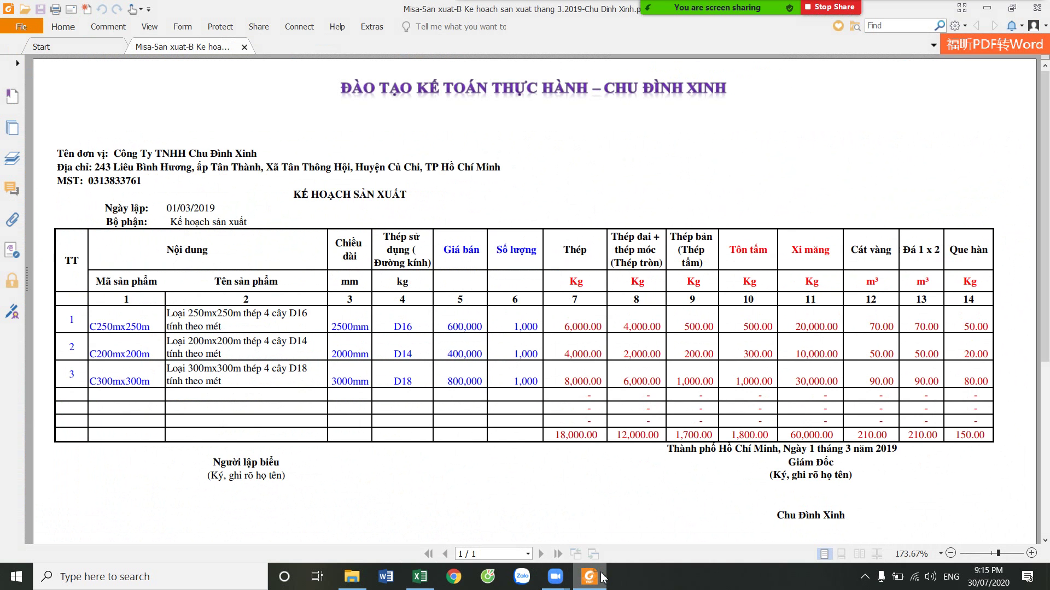
click(602, 577)
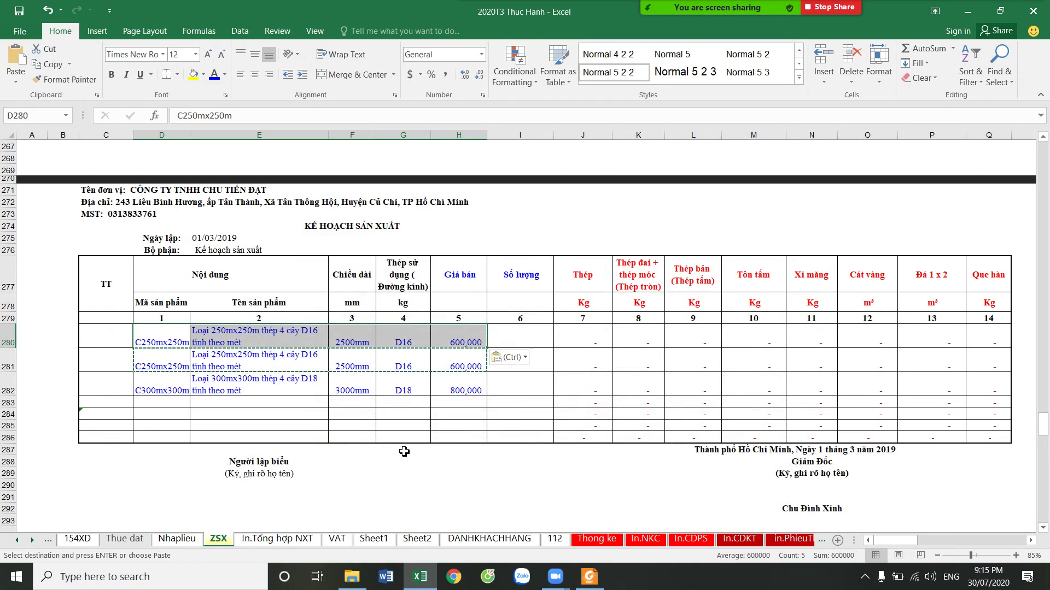
Copy the C200mx200m row from the February plan into March plan row 281
scroll(325, 417, up, 5)
scroll(325, 417, up, 5)
scroll(326, 417, up, 7)
scroll(325, 416, up, 7)
scroll(311, 407, up, 2)
scroll(308, 403, up, 7)
scroll(308, 403, up, 3)
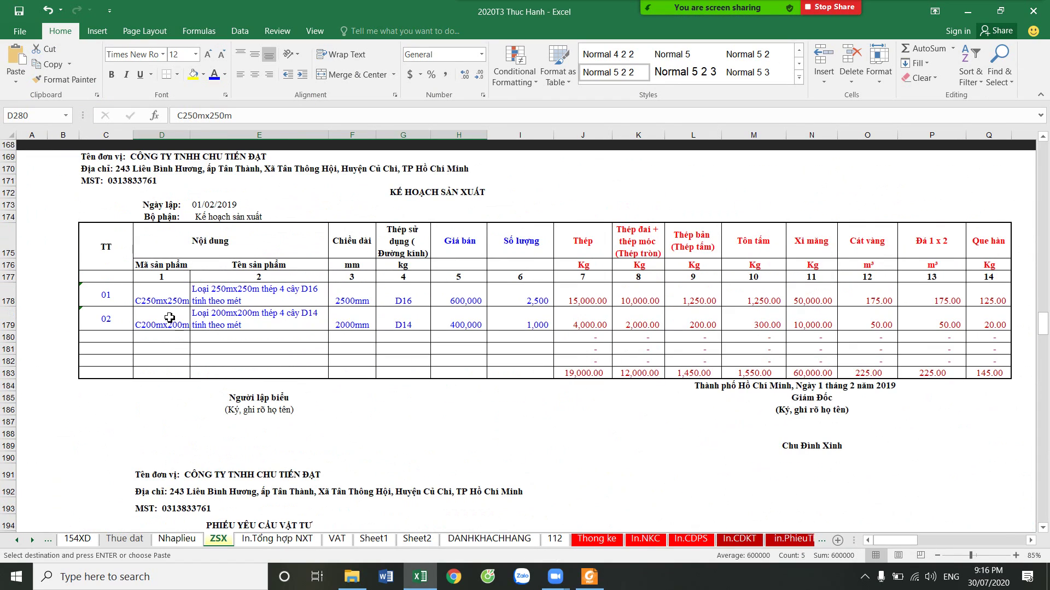
drag(159, 317, 446, 321)
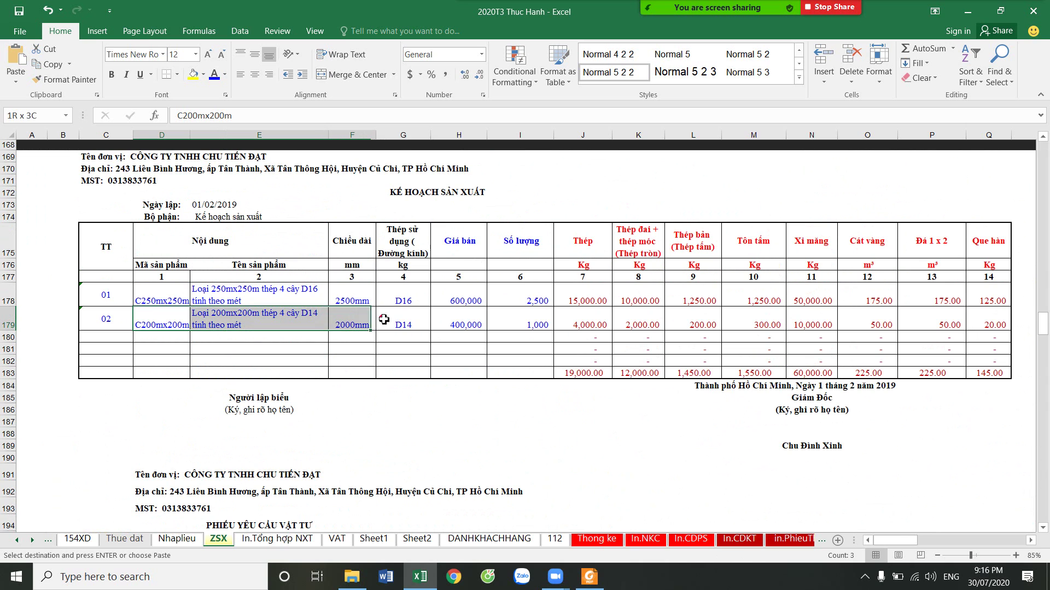
right_click(446, 321)
click(476, 61)
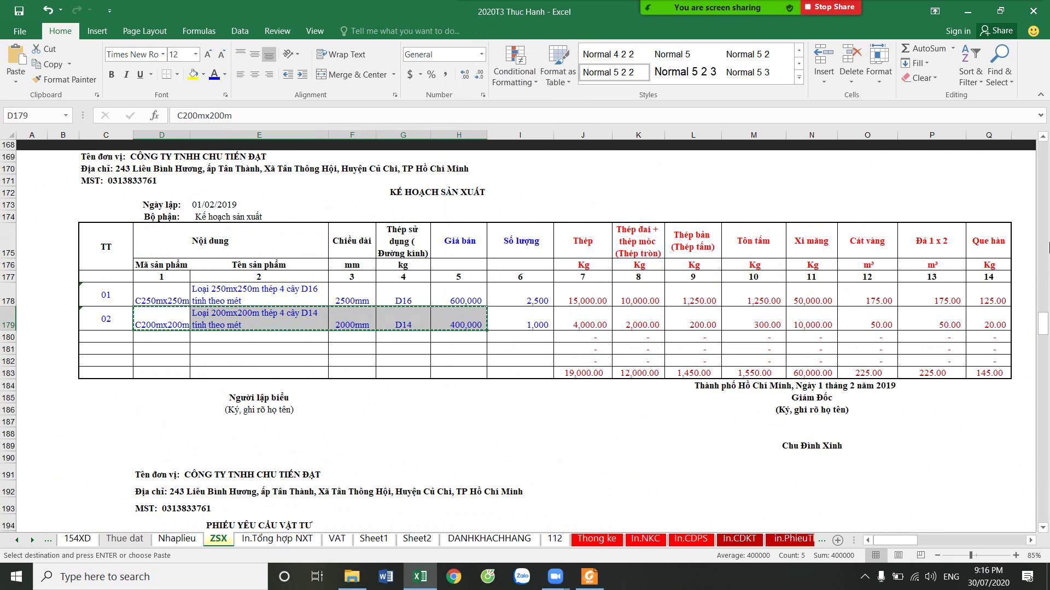
drag(1043, 323, 1023, 423)
right_click(175, 390)
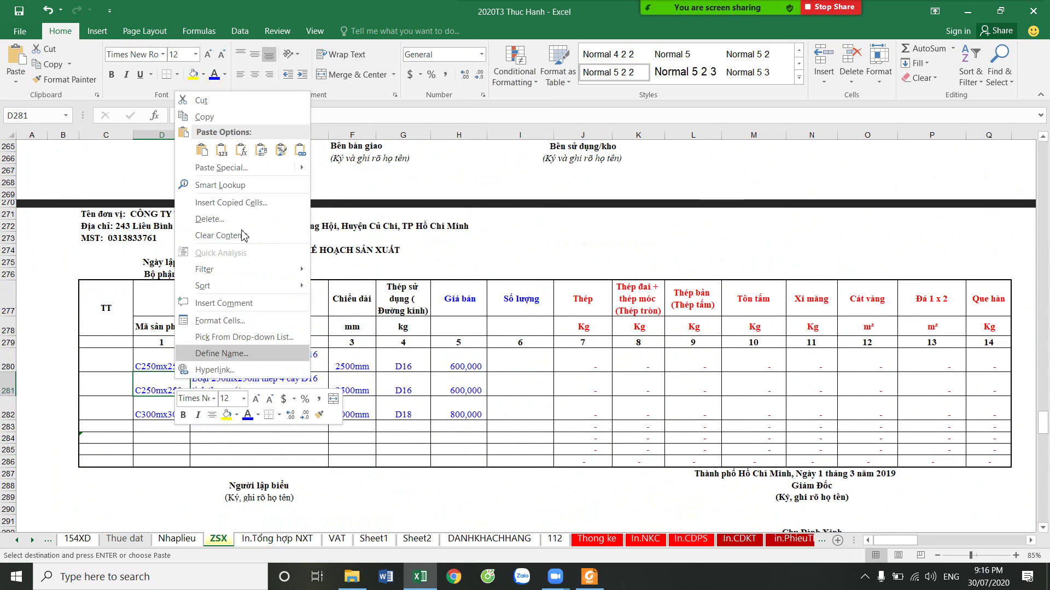
click(201, 149)
click(596, 582)
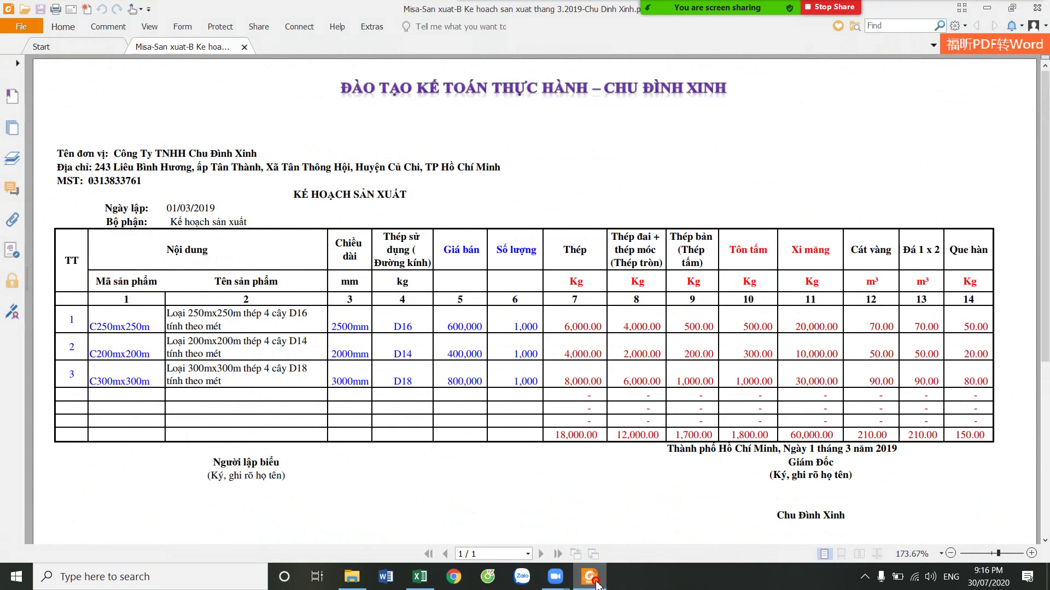
Enter quantity 1,000 in I280 and fill it down to rows 281 and 282
click(596, 583)
click(530, 359)
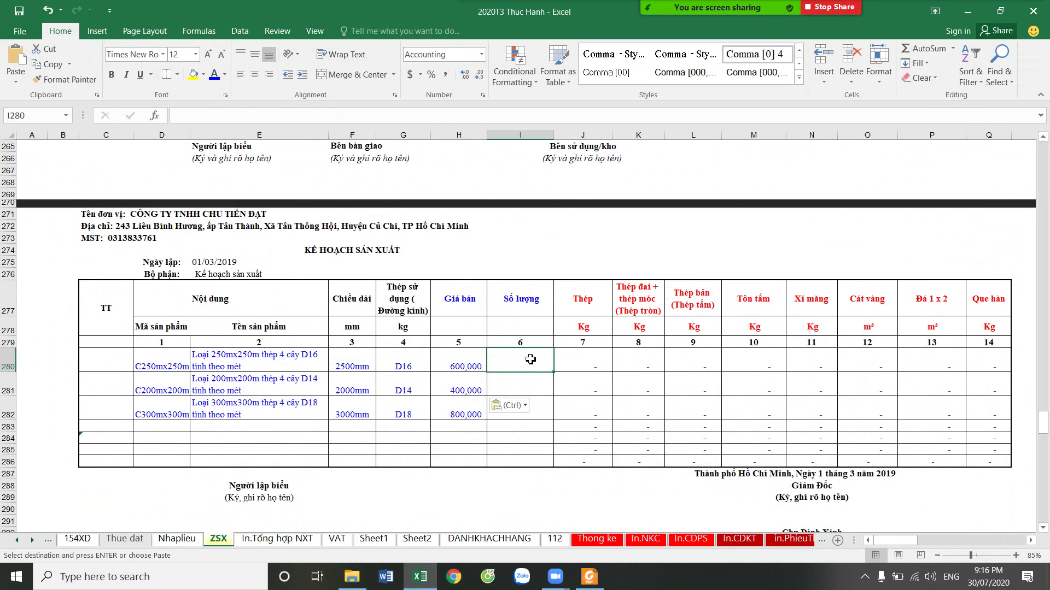
text(1000)
key(Return)
click(525, 361)
drag(553, 371, 552, 419)
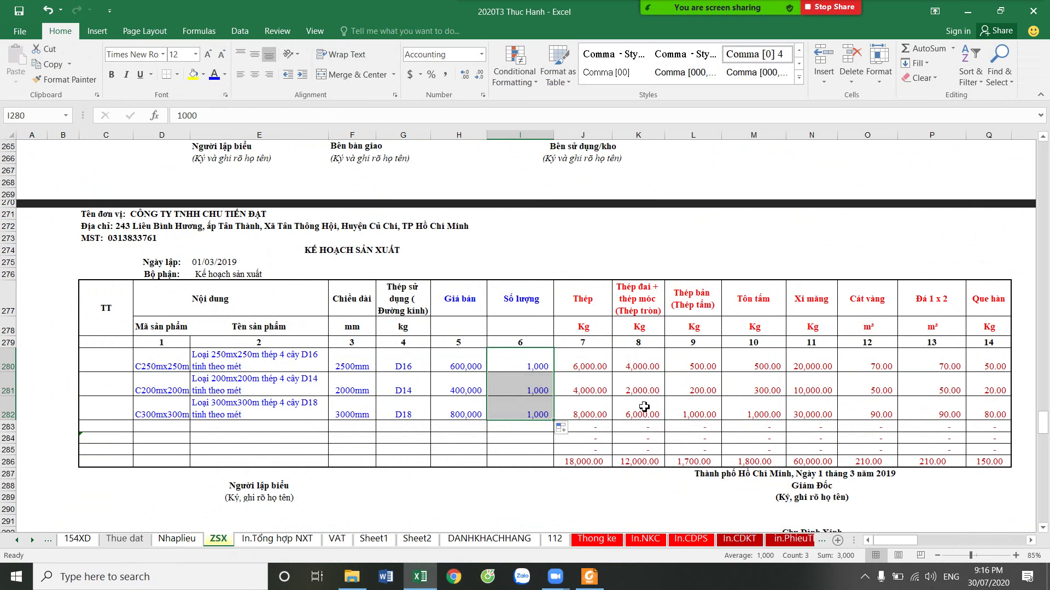
Review the material quantity formulas in J280:Q280 for the March plan products
scroll(586, 441, up, 4)
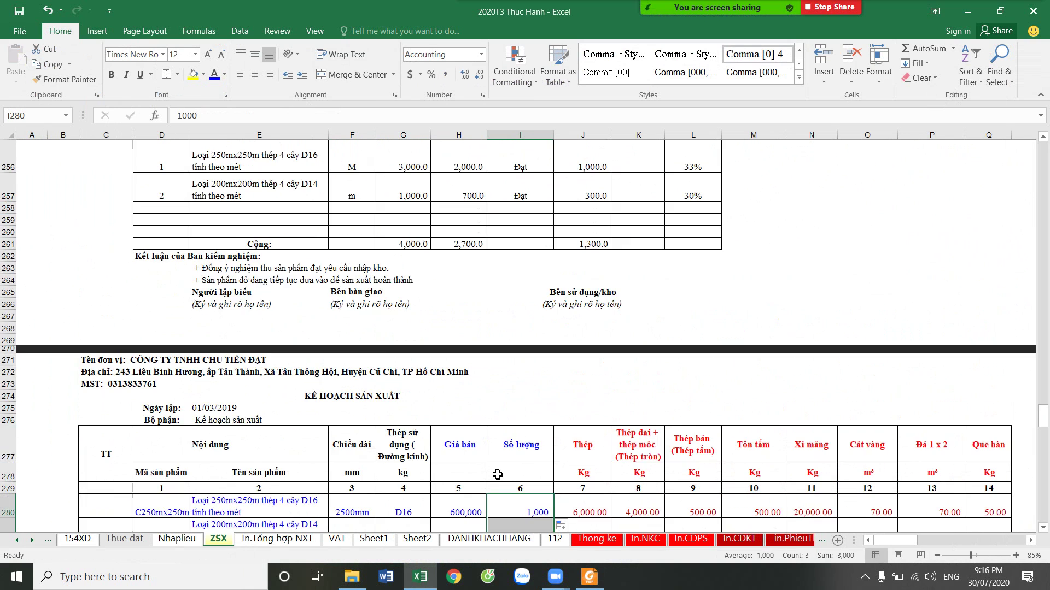
scroll(563, 448, up, 6)
scroll(536, 456, up, 5)
scroll(496, 468, up, 5)
scroll(497, 469, up, 7)
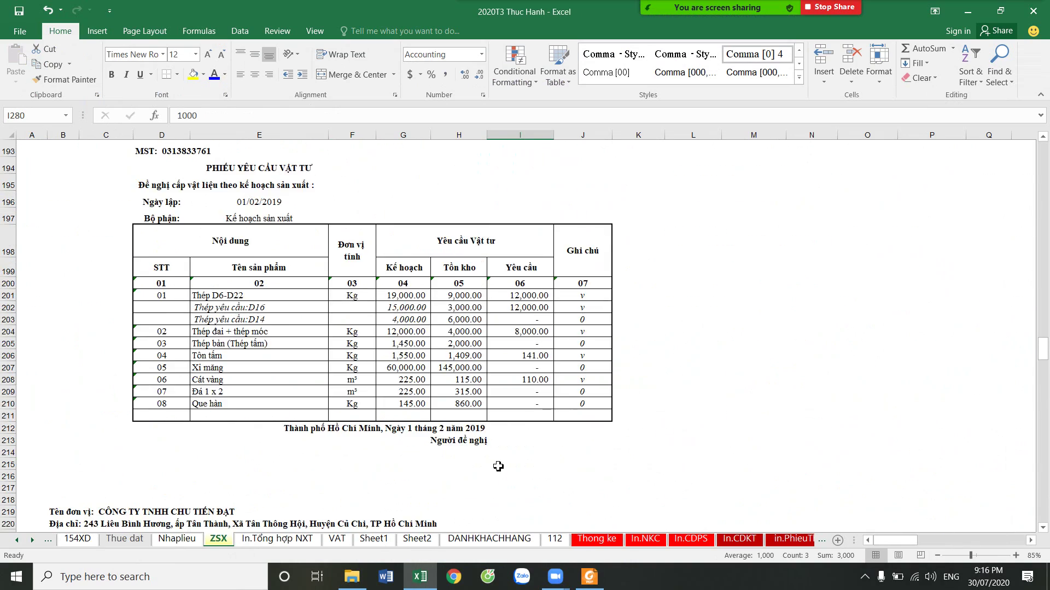
scroll(498, 467, up, 6)
scroll(498, 467, down, 7)
scroll(501, 466, down, 10)
scroll(503, 465, down, 2)
scroll(507, 463, down, 6)
scroll(508, 464, down, 4)
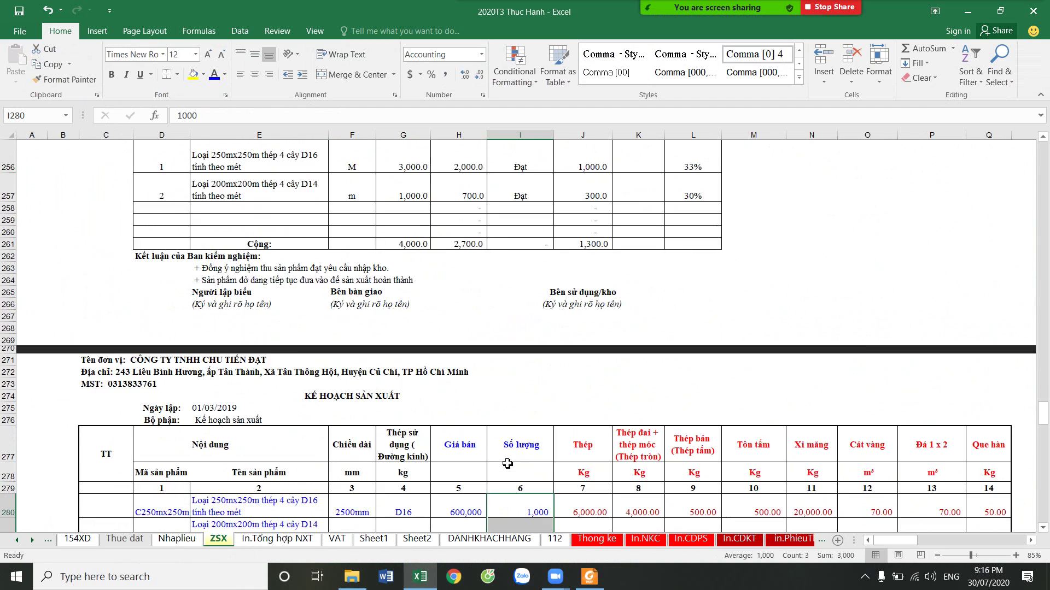
scroll(507, 463, down, 6)
scroll(508, 462, up, 1)
drag(585, 299, 913, 302)
Save the workbook and select plan rows 280 to 282
click(19, 11)
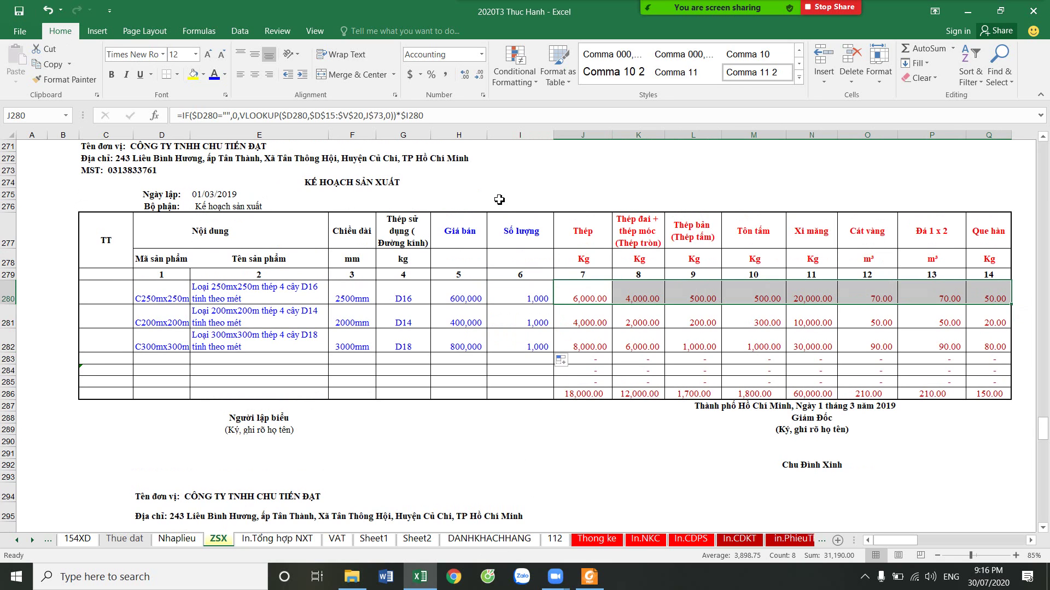
click(19, 11)
drag(10, 295, 10, 345)
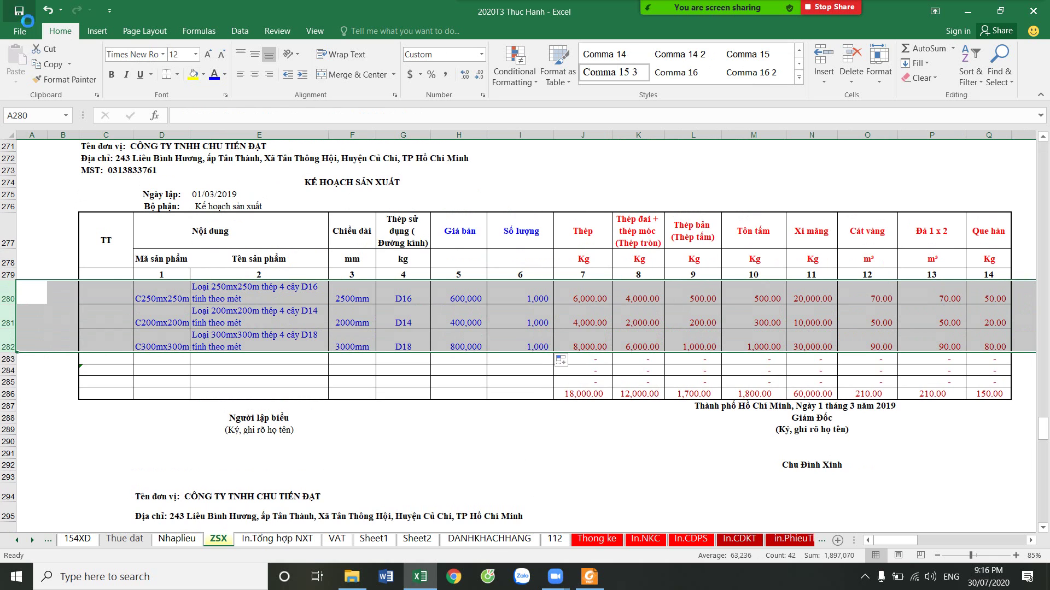
In the material request form, select H305 for D16 steel stock and begin a formula with =
scroll(413, 323, down, 7)
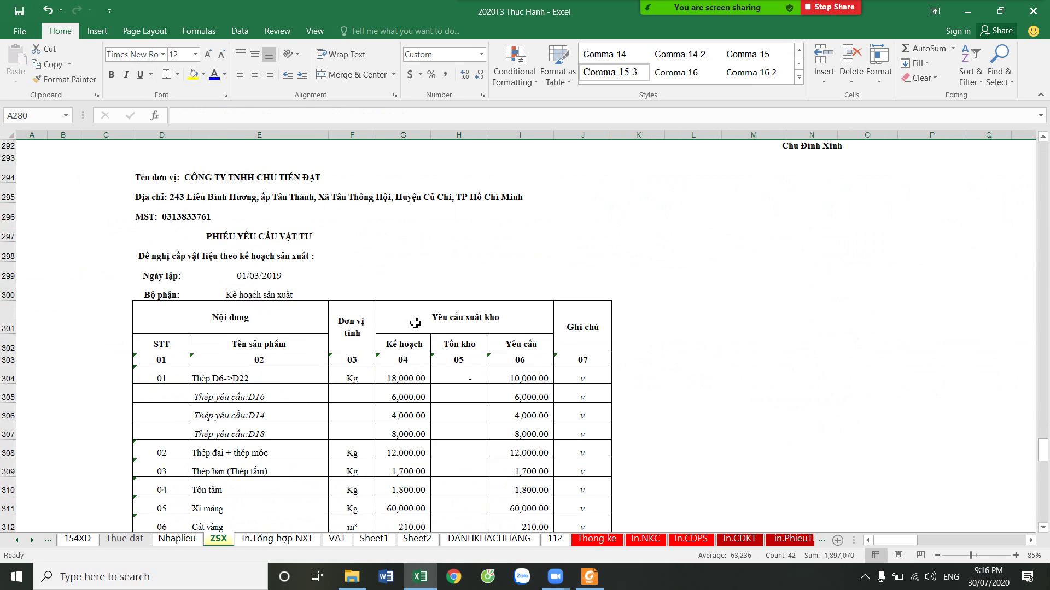
scroll(420, 327, down, 3)
scroll(435, 323, up, 2)
scroll(740, 346, down, 1)
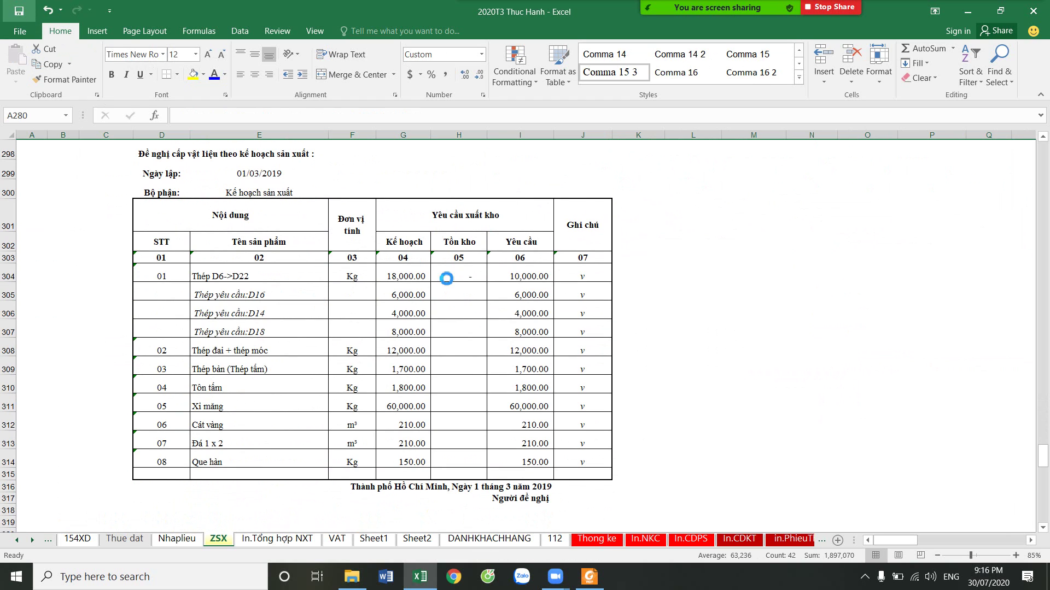
click(470, 294)
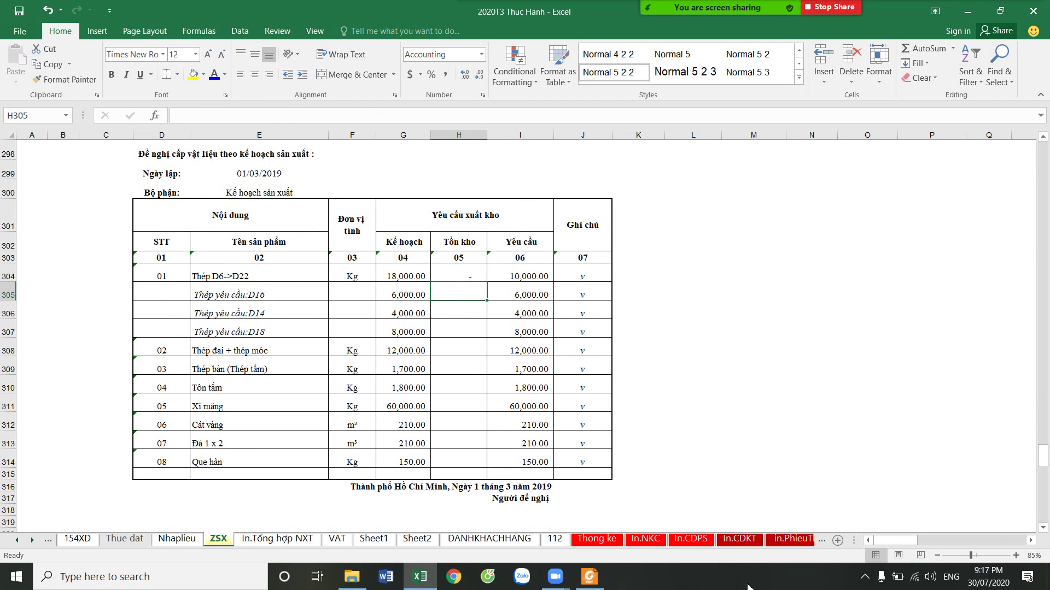
text(=)
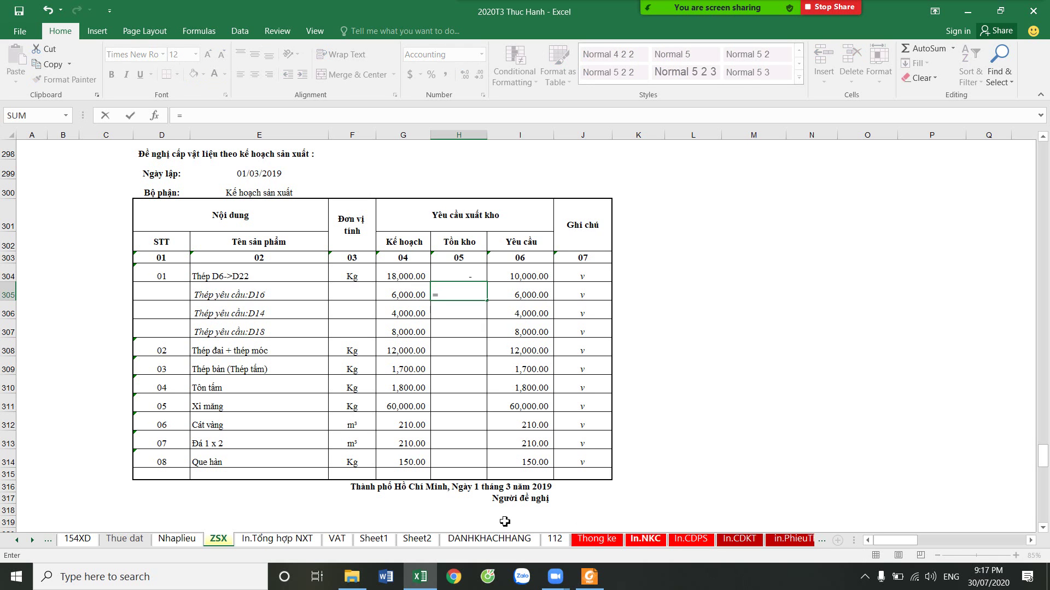
Link D16 steel stock to the Thepe 16 month-2 closing stock in 'In.Tổng hợp NXT'!AW11
click(258, 540)
click(52, 239)
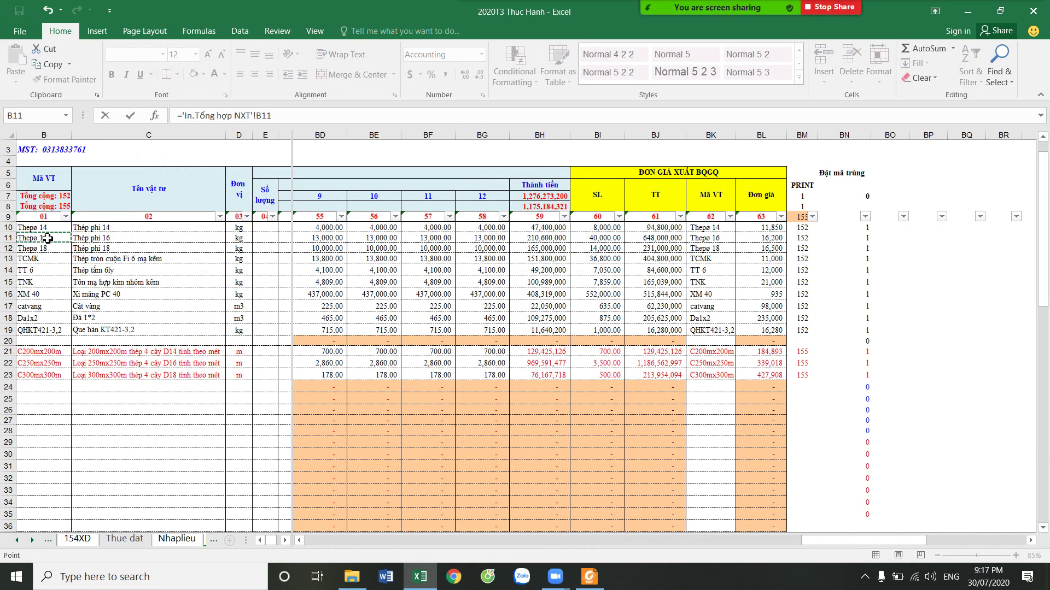
scroll(33, 257, up, 1)
click(7, 260)
drag(876, 543, 797, 541)
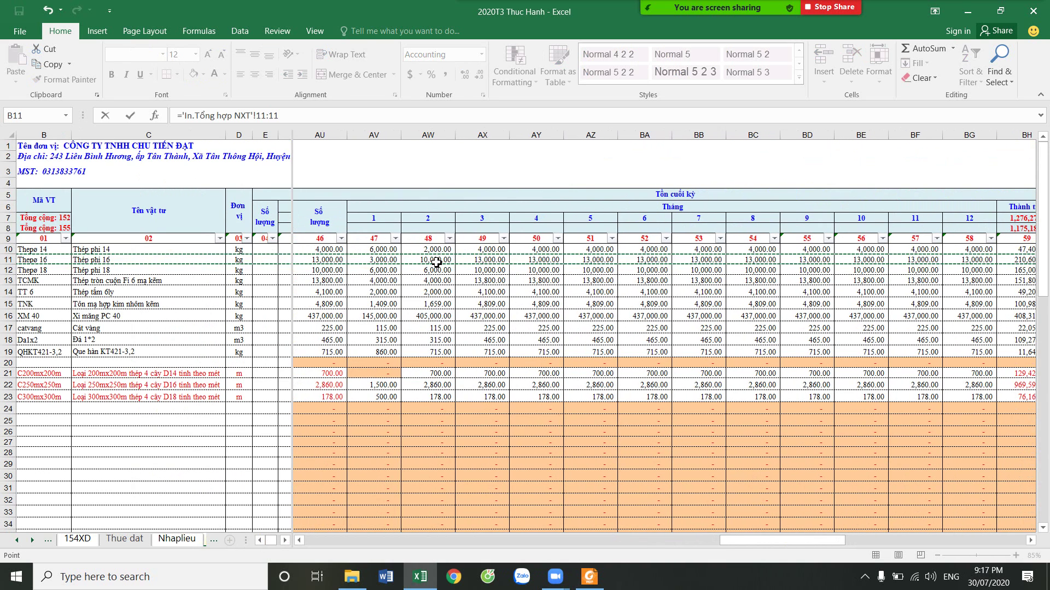
click(436, 263)
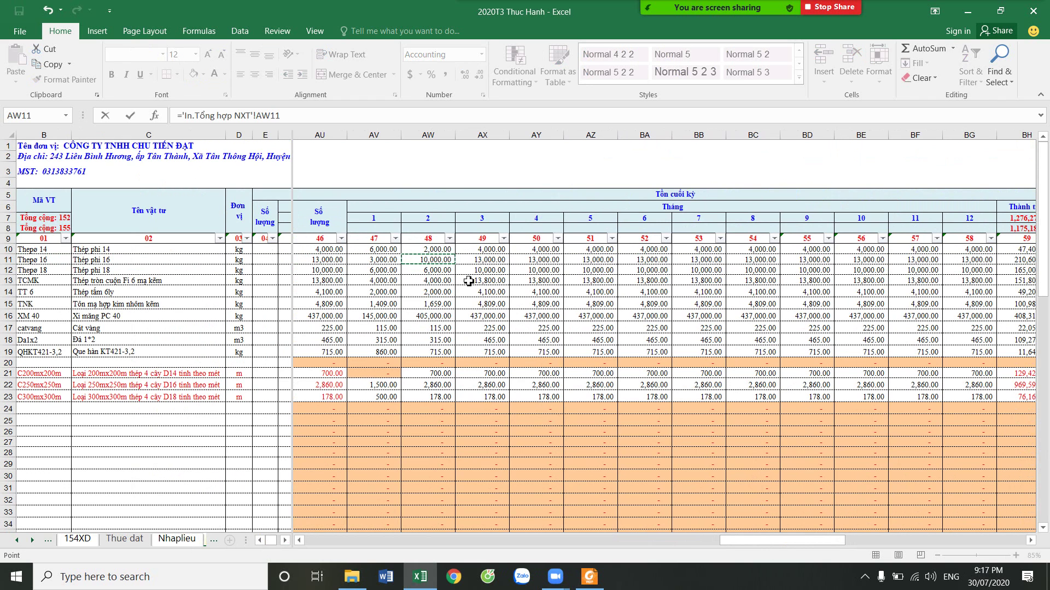
key(Escape)
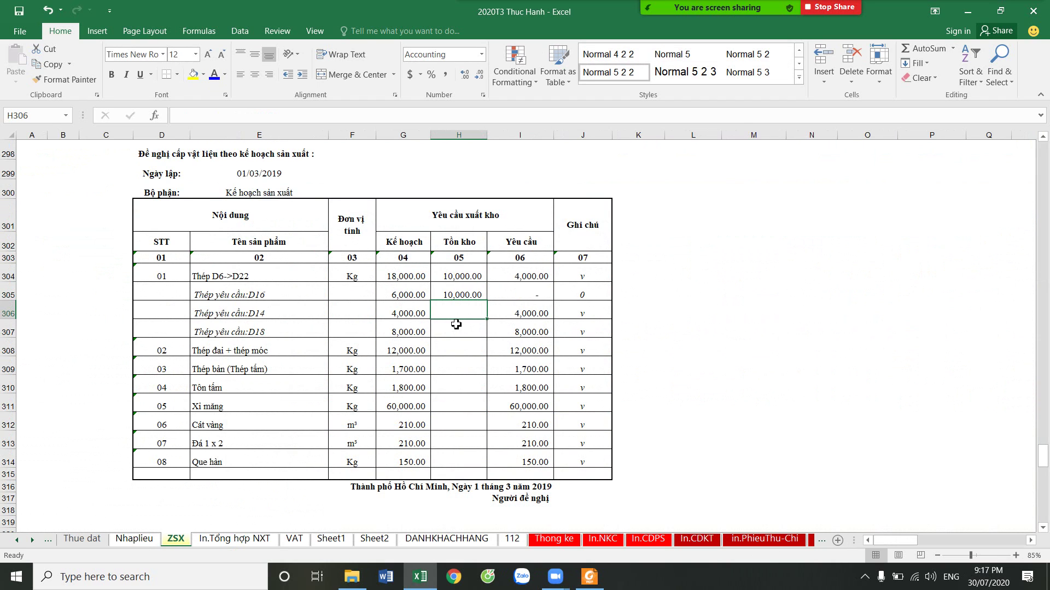
text(=)
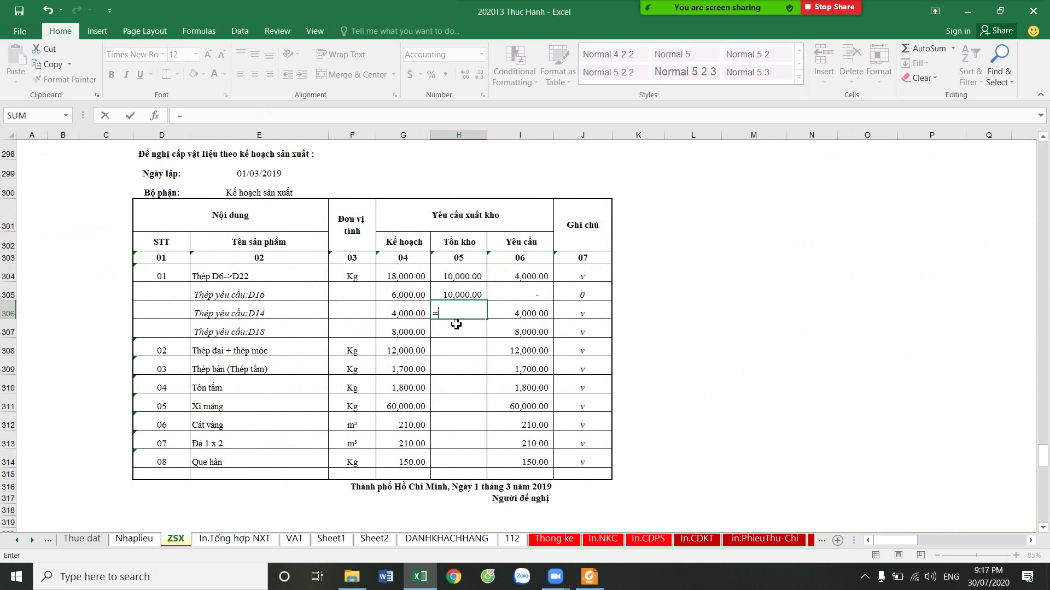
Link D14 and D18 steel stock to month-2 closing stock in AW10 and AW12
click(227, 539)
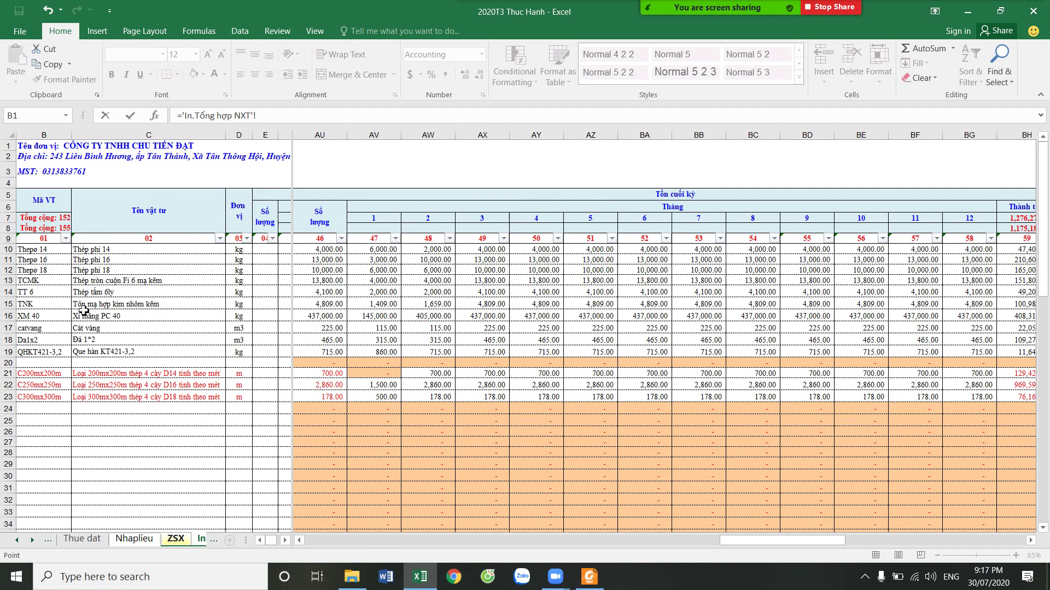
click(438, 251)
key(Return)
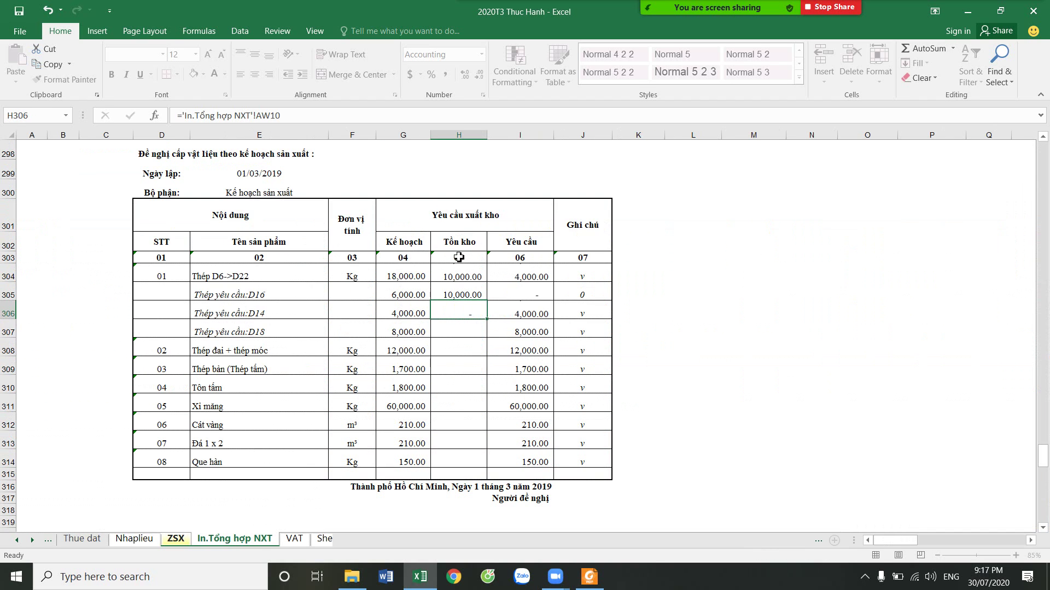
click(537, 315)
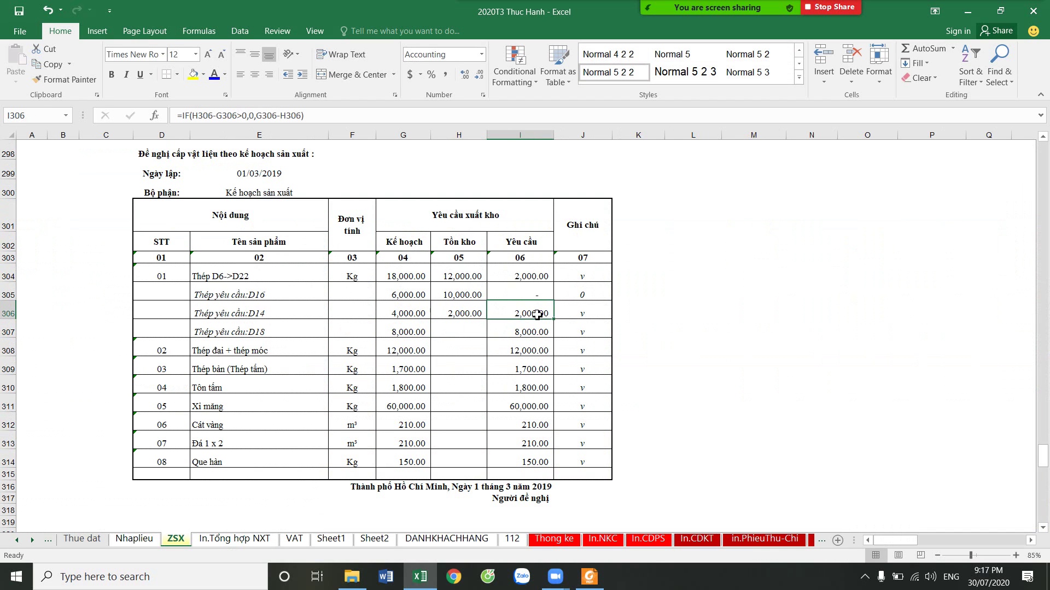
click(462, 328)
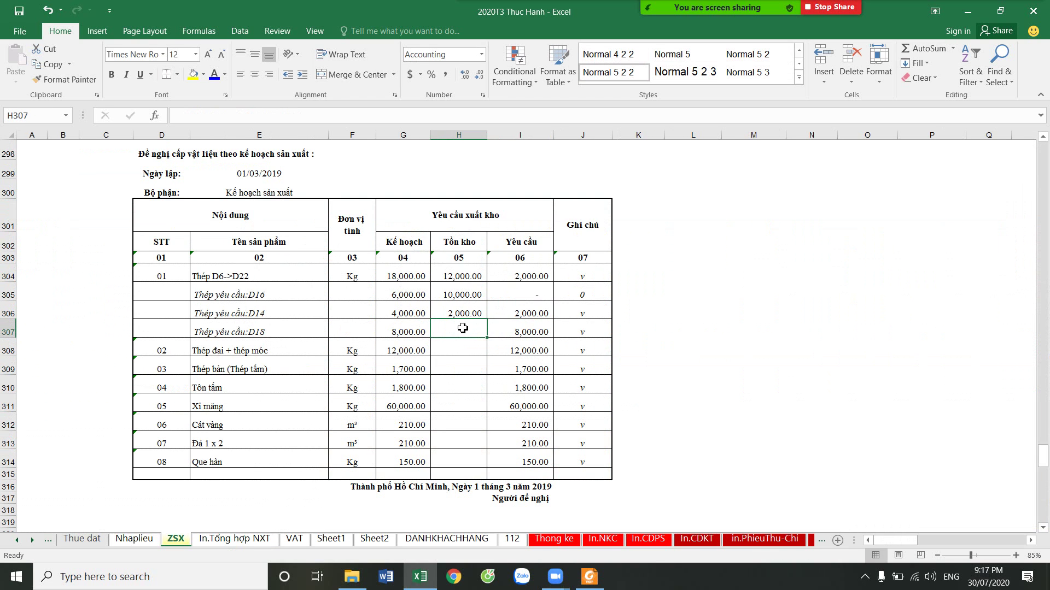
text(=)
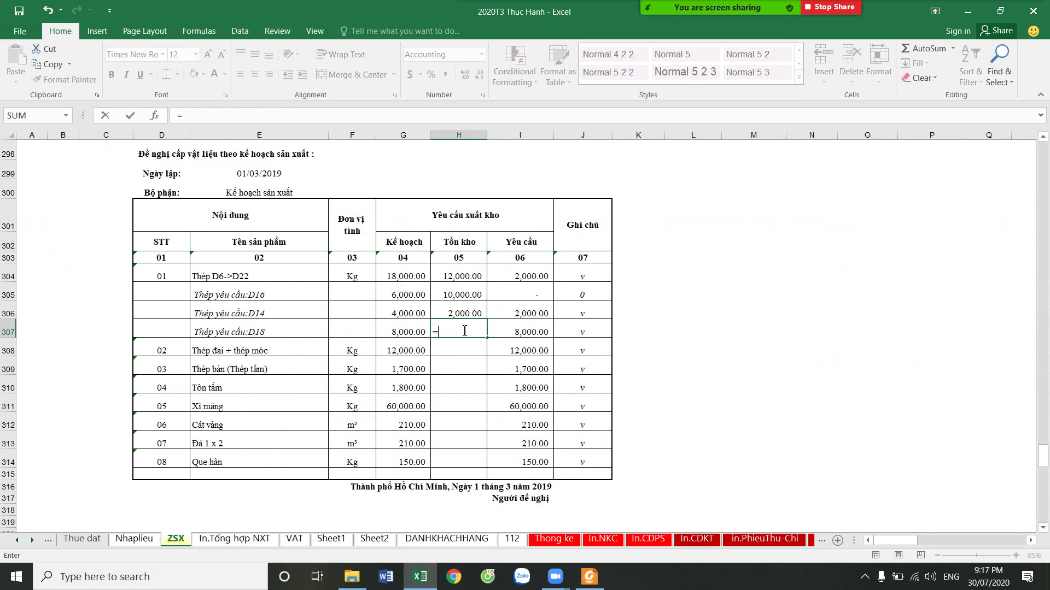
click(235, 539)
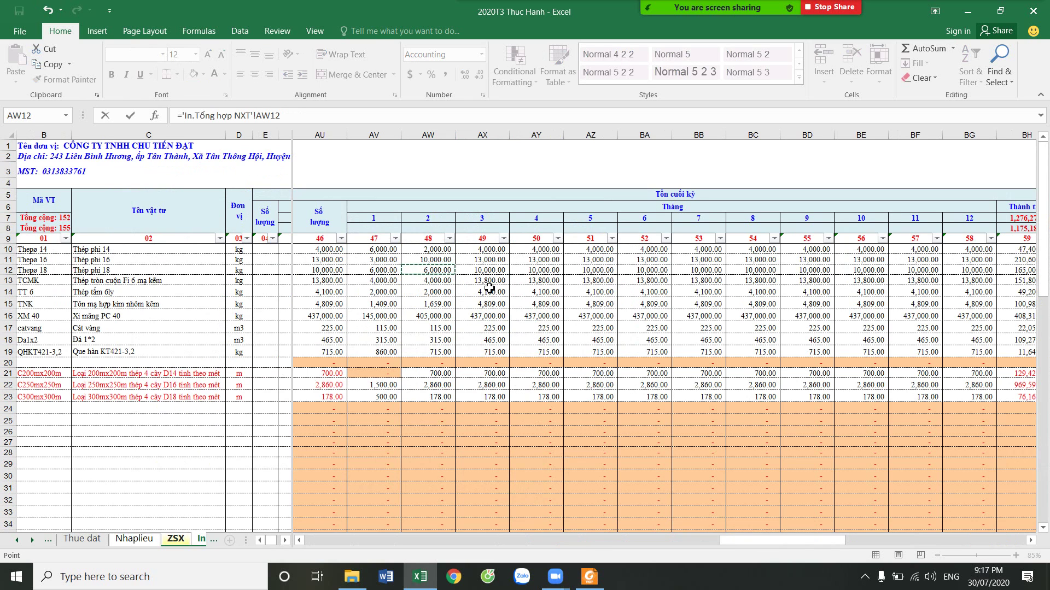
key(Escape)
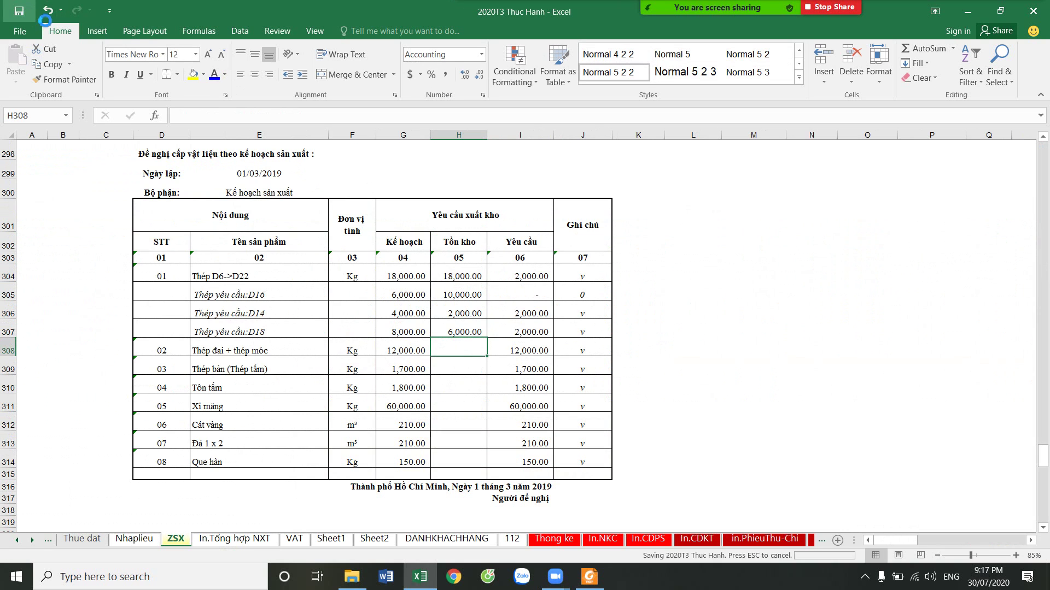
Link stirrup steel (TCMK) and plate steel (TT 6) stock to AW13 and AW14
scroll(599, 371, down, 1)
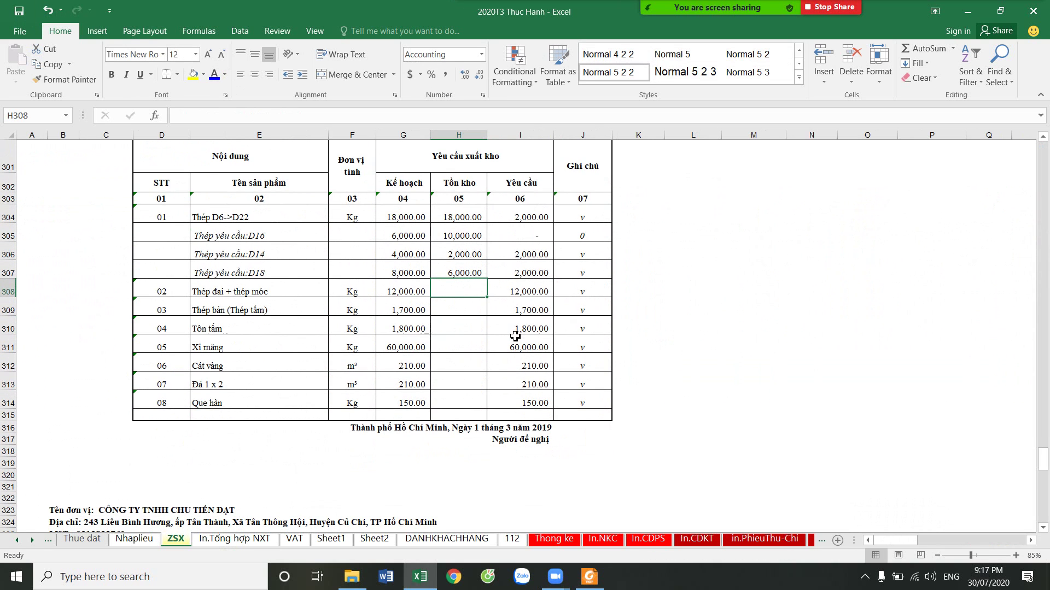
text(=)
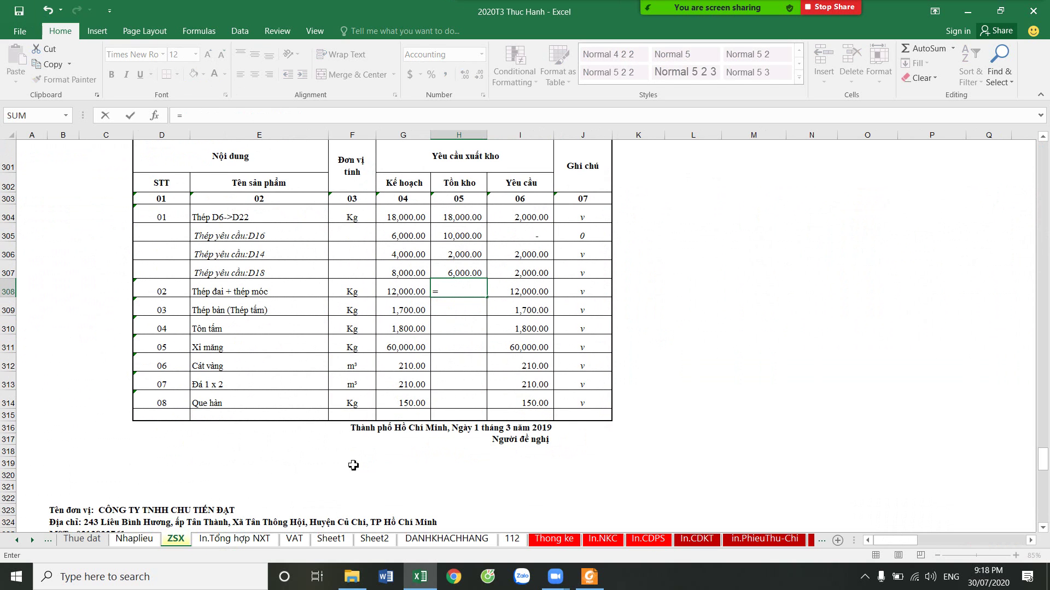
click(259, 539)
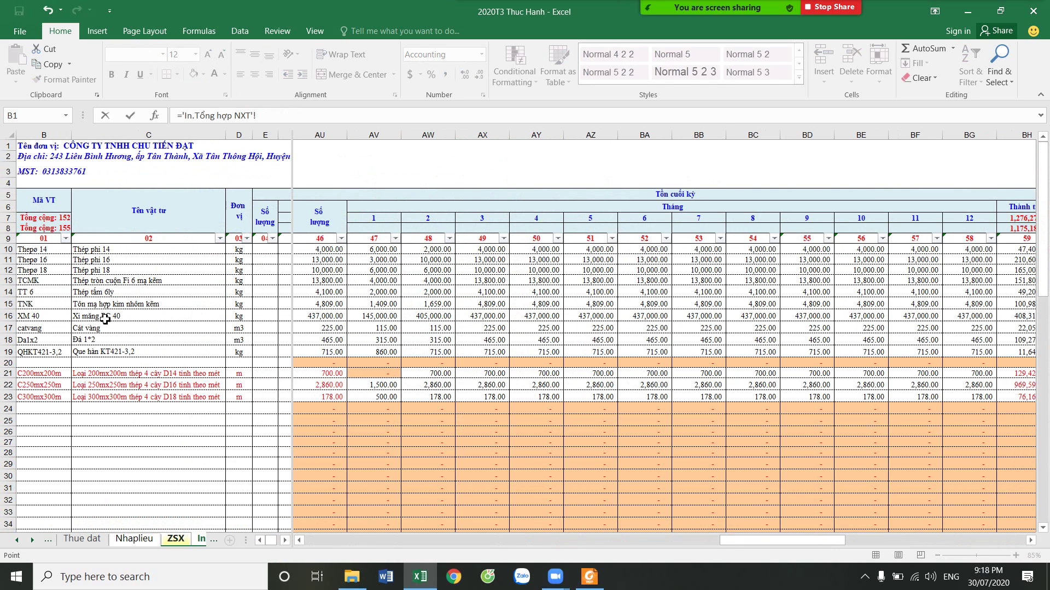
click(431, 281)
key(Escape)
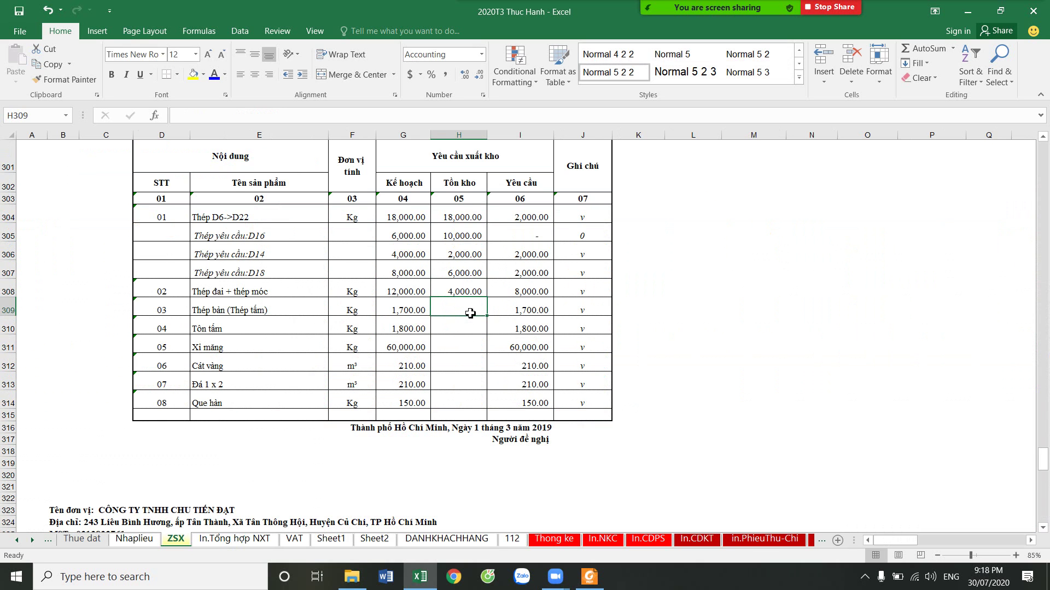
text(=)
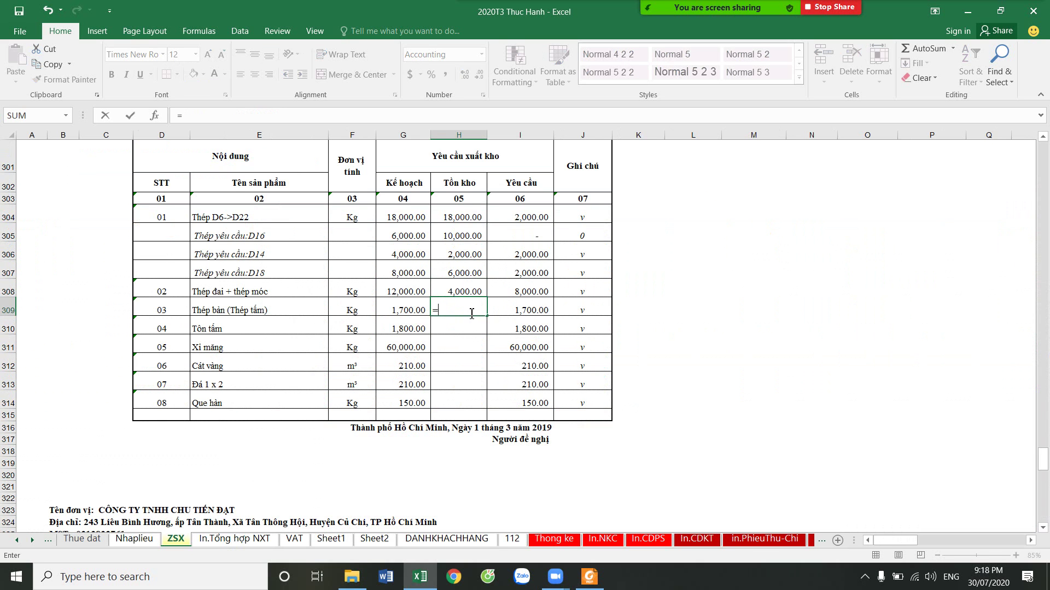
click(235, 539)
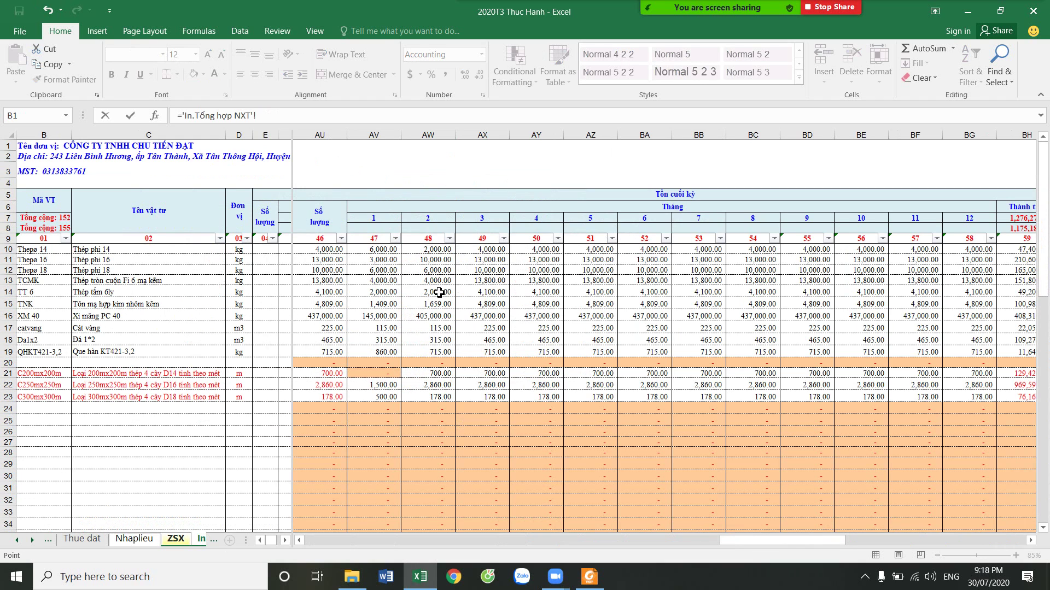
click(439, 292)
key(Return)
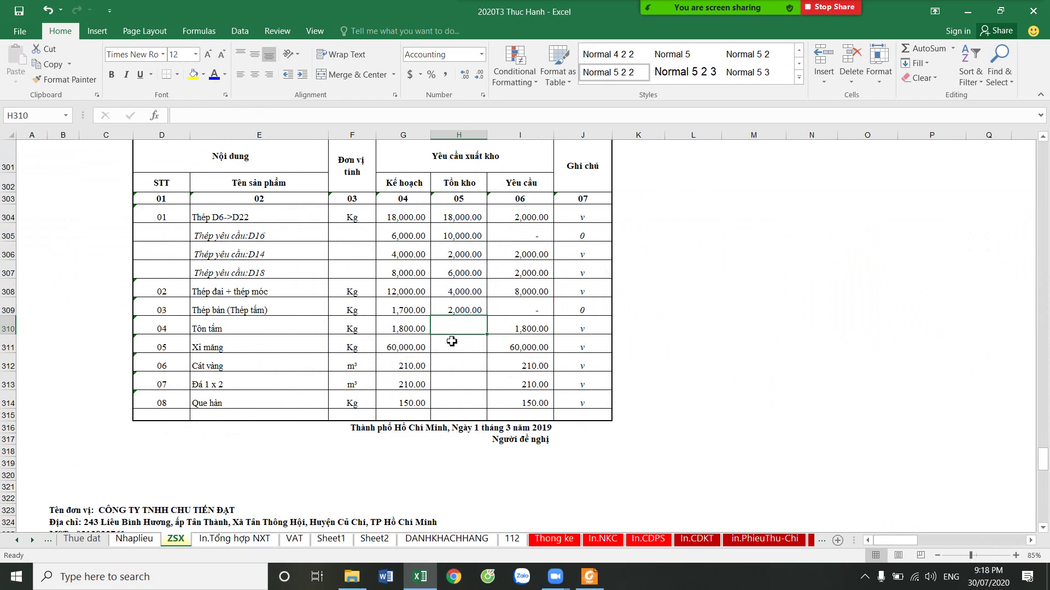
Link Tôn tấm stock to the TNK month-2 closing stock on the inventory sheet
click(422, 305)
click(483, 332)
text(=)
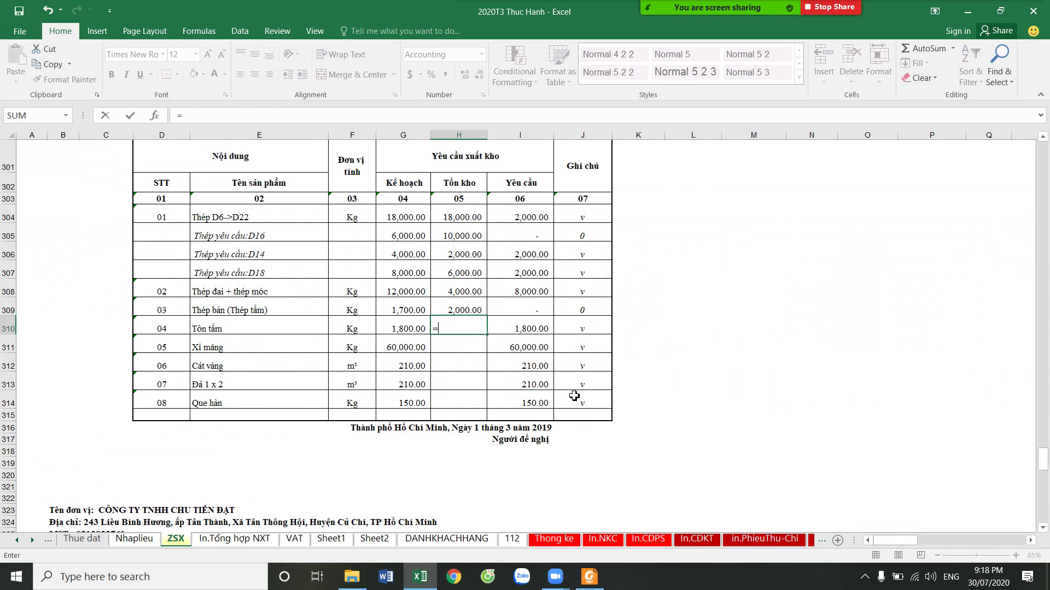
click(216, 539)
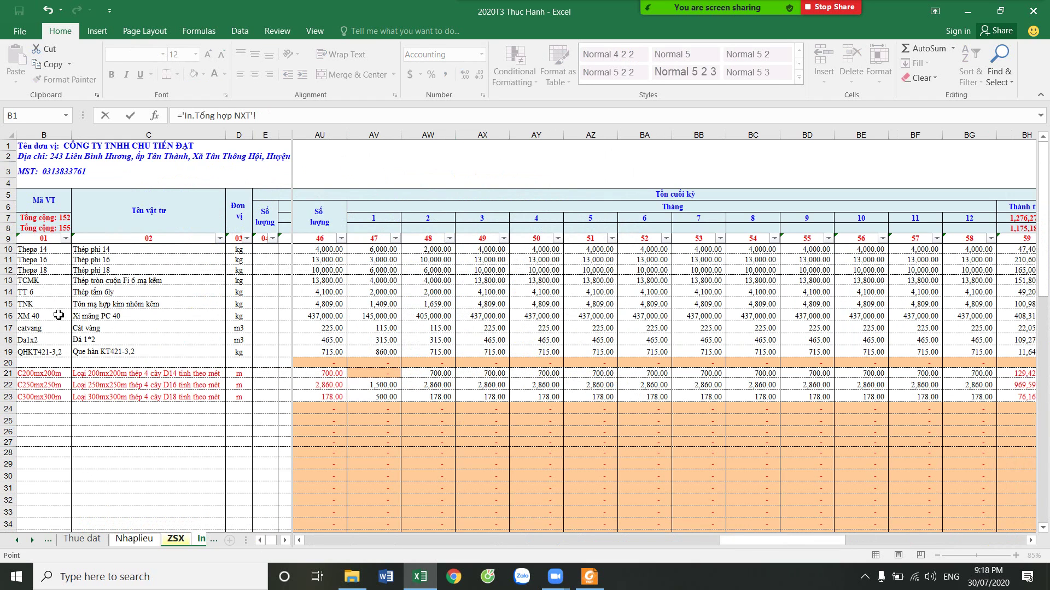
click(431, 304)
key(Return)
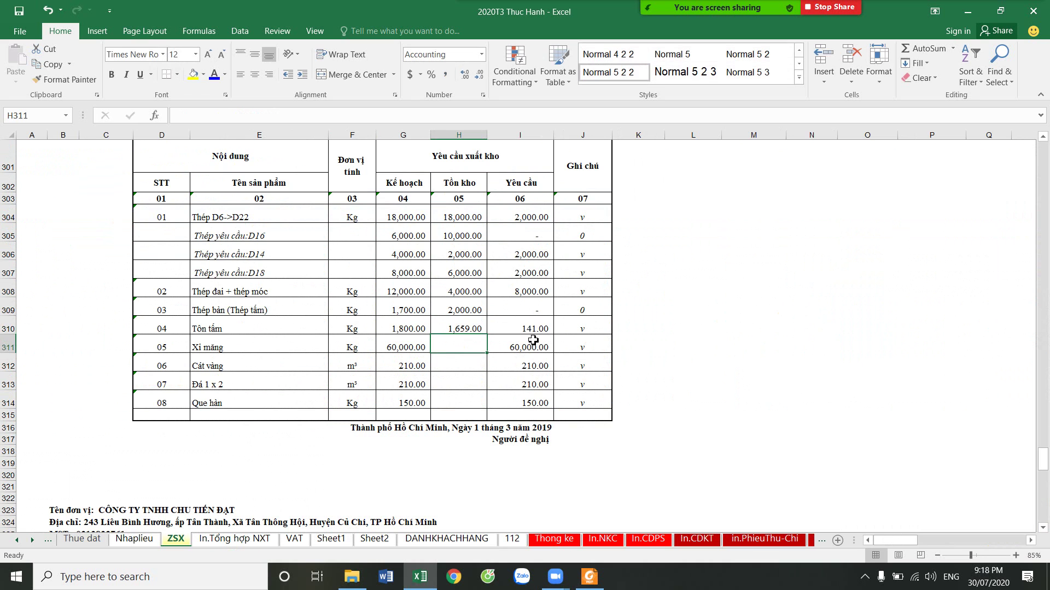
click(533, 327)
Link Xi măng stock to 'In.Tổng hợp NXT'!AW16 and save the workbook
scroll(601, 388, down, 2)
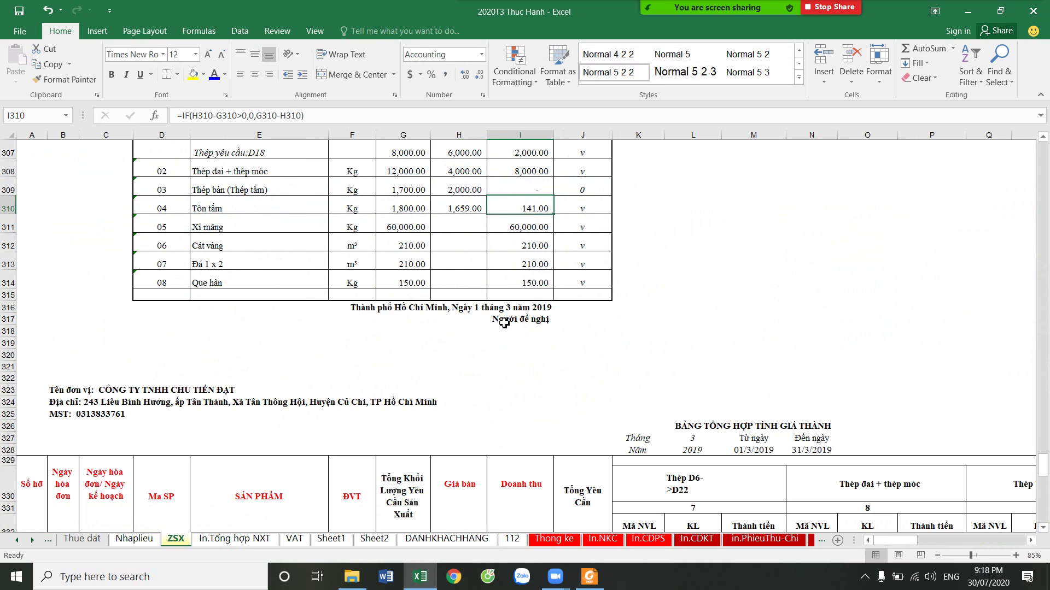
scroll(570, 386, up, 1)
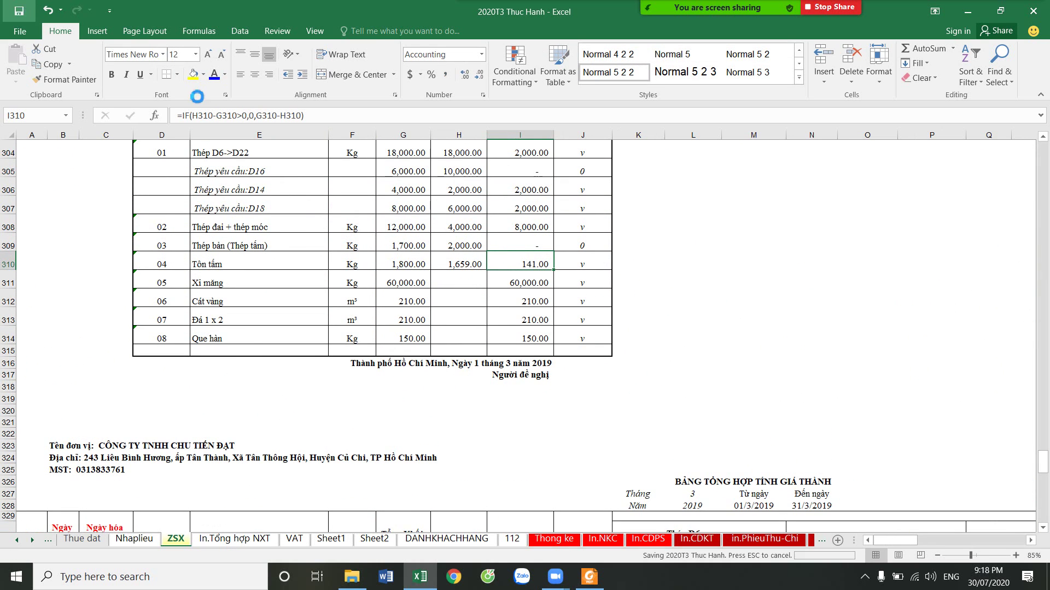
click(470, 282)
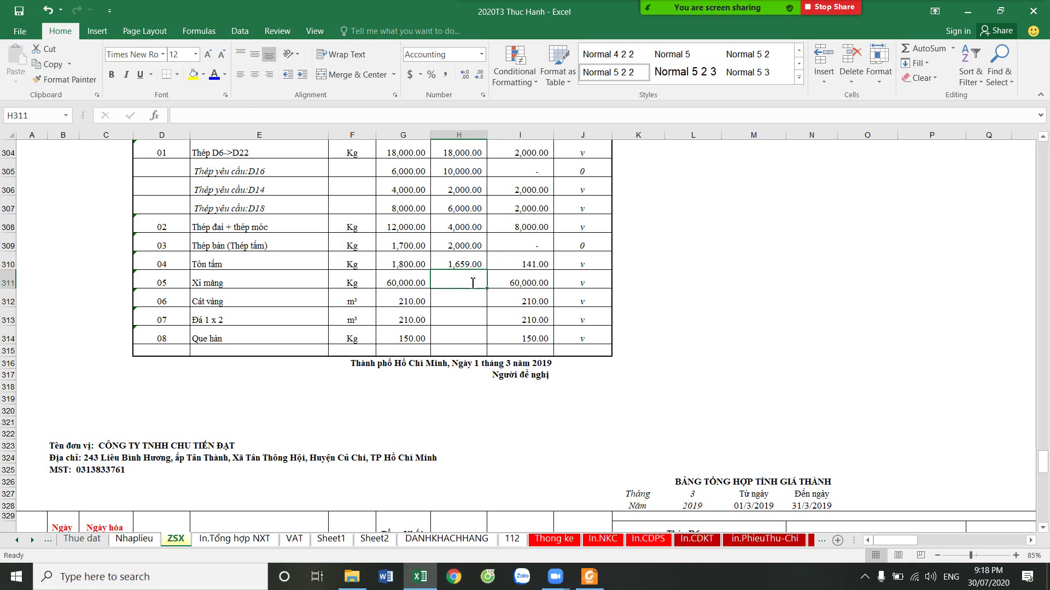
text(=)
click(234, 539)
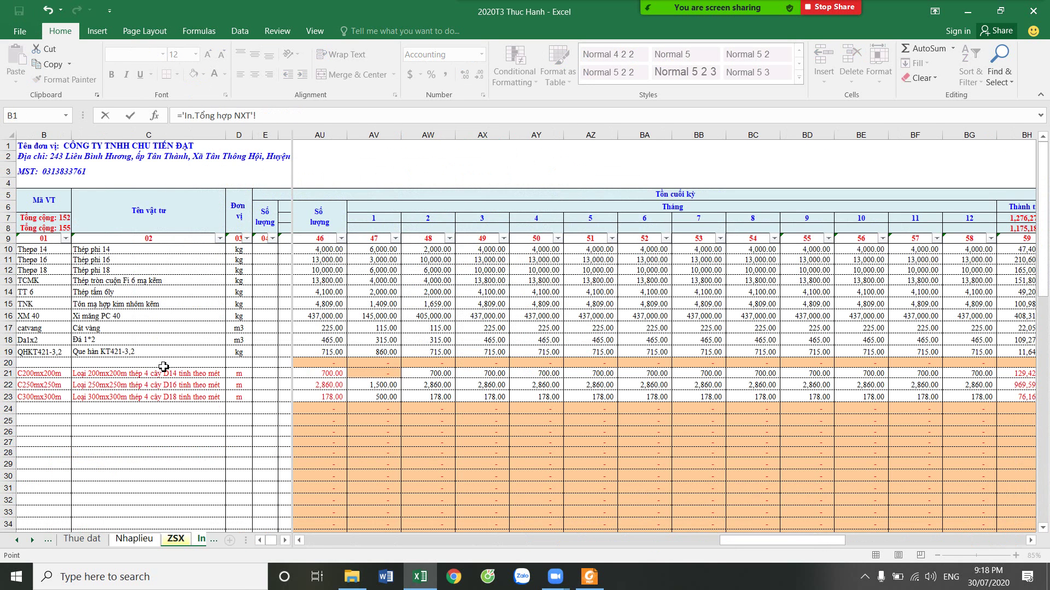
click(442, 316)
key(Return)
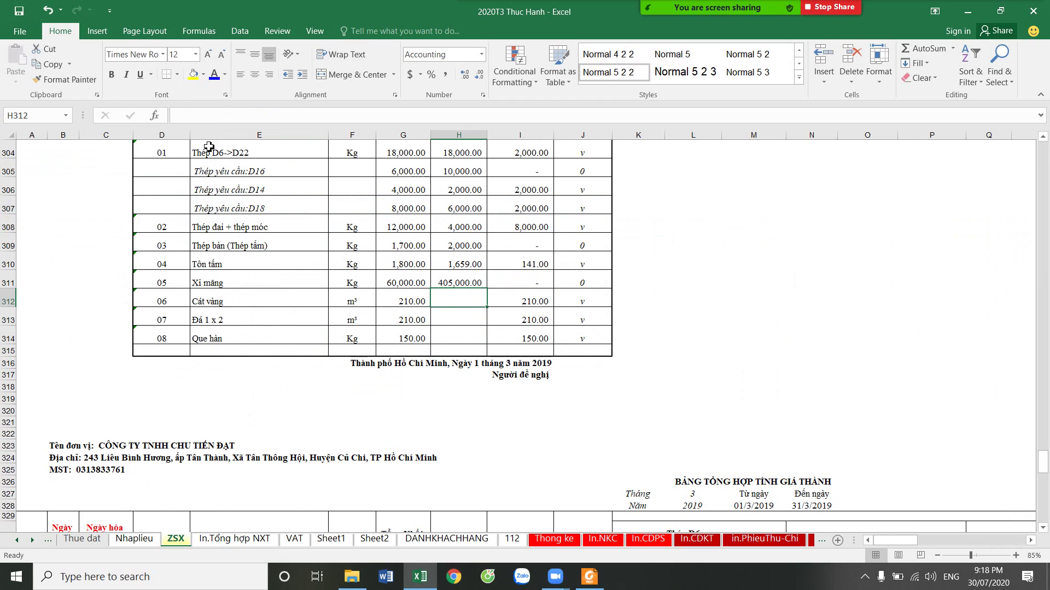
key(ctrl+s)
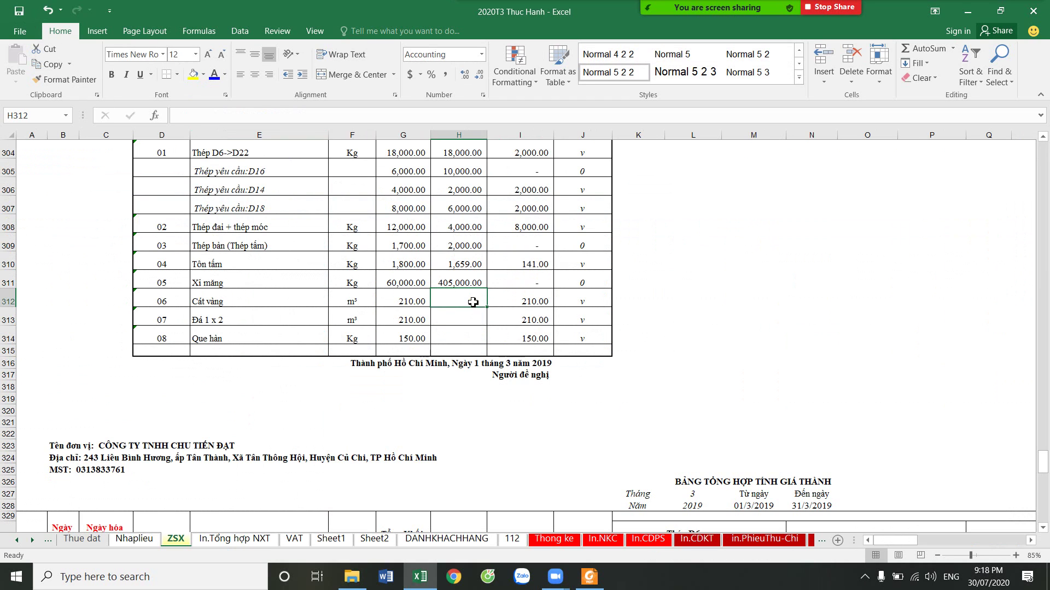
click(462, 281)
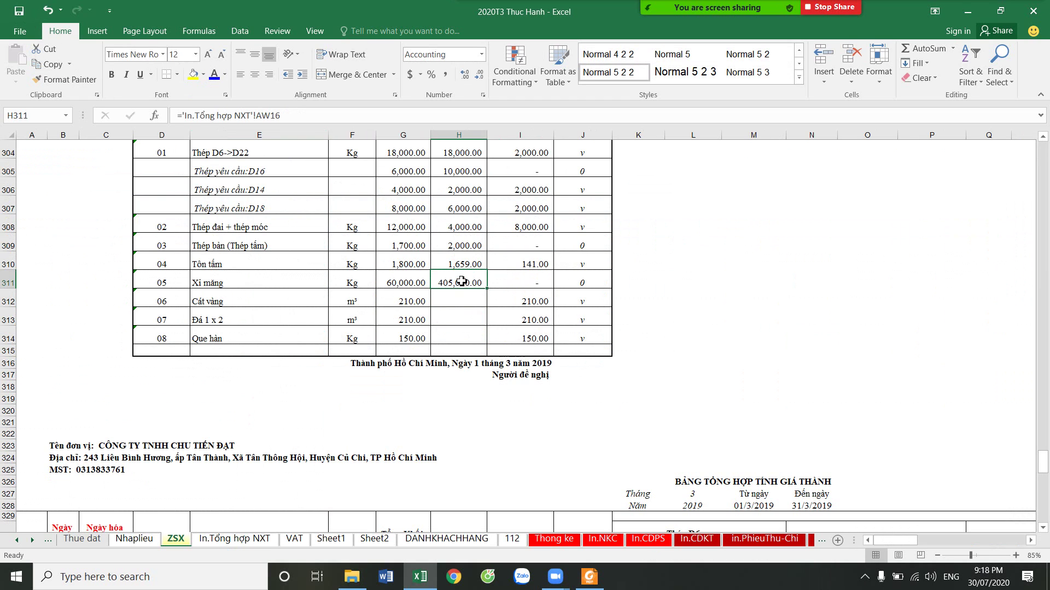
Link Cát vàng, Đá 1 x 2 and Que hàn stock to AW17, AW18 and AW19
click(464, 299)
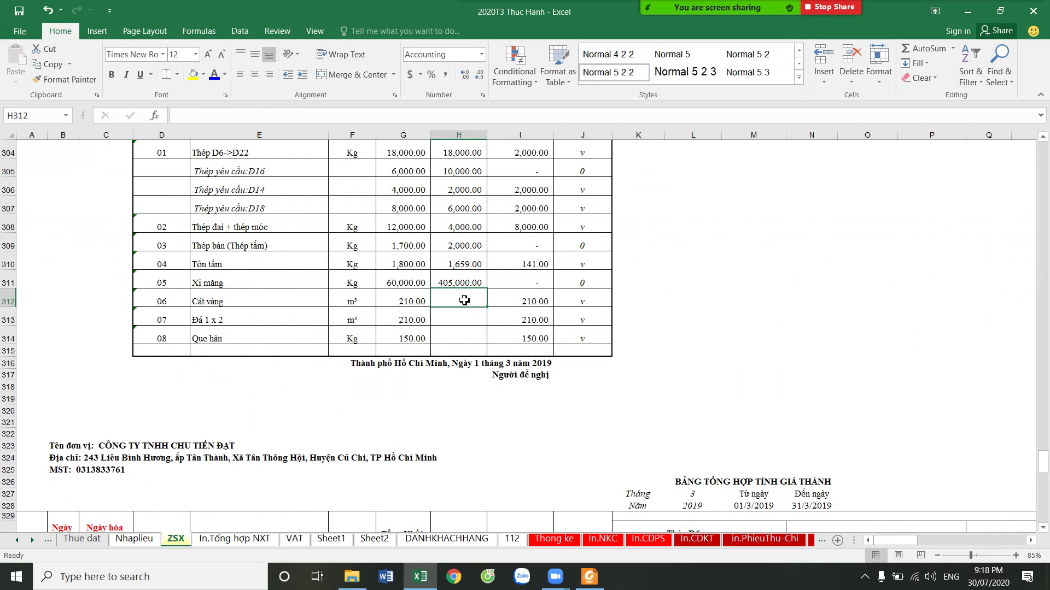
text(=)
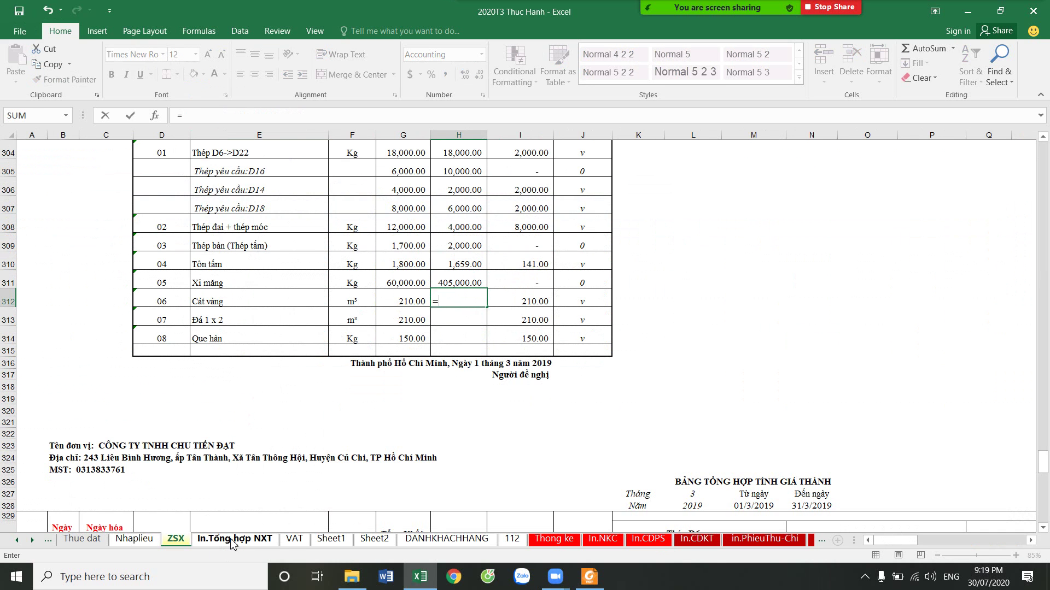
click(232, 539)
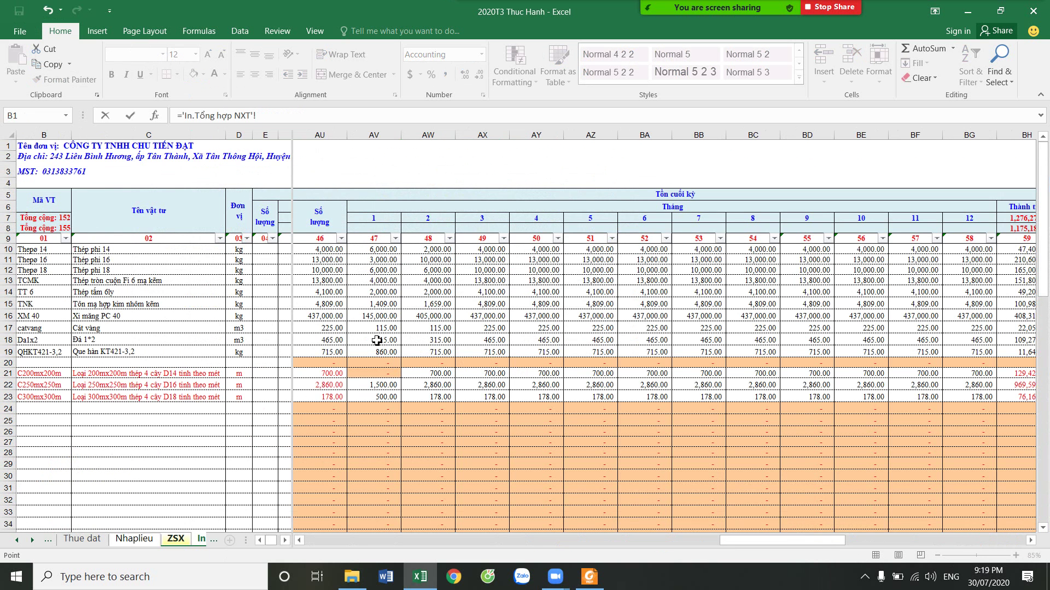
click(429, 330)
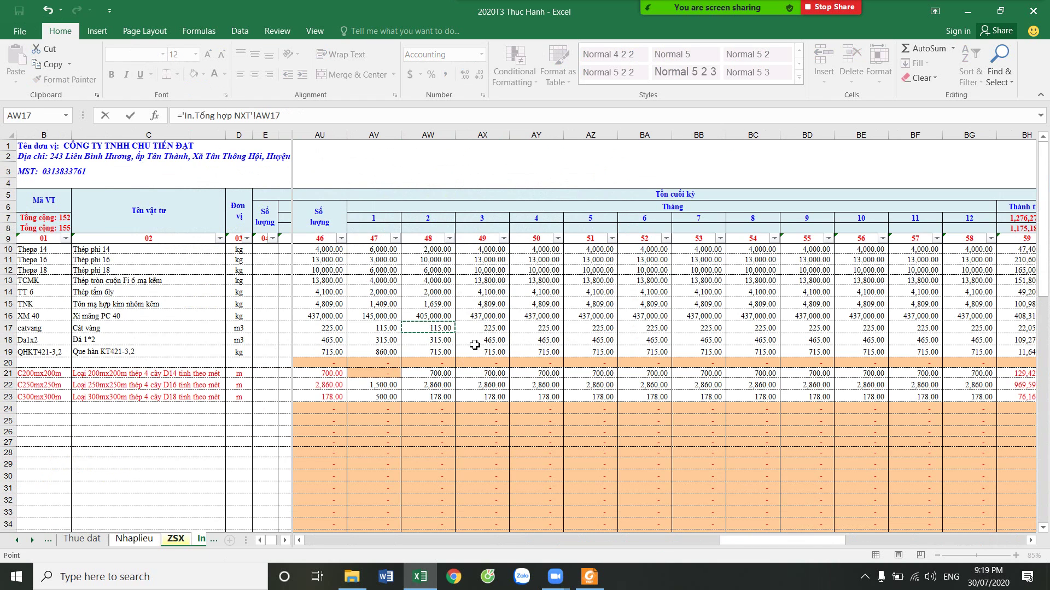
key(Return)
text(=)
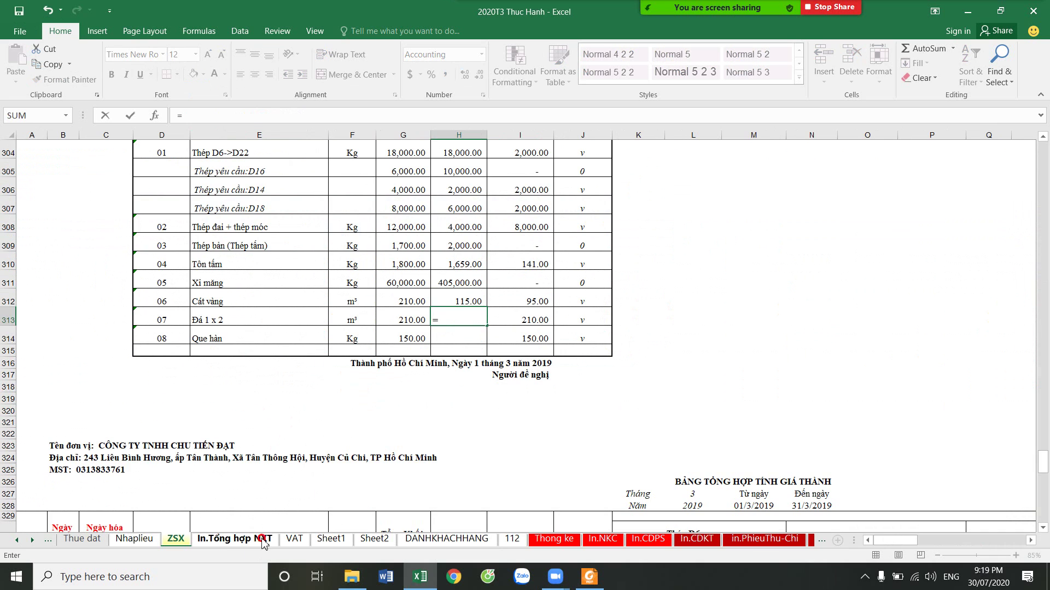
click(263, 543)
click(432, 340)
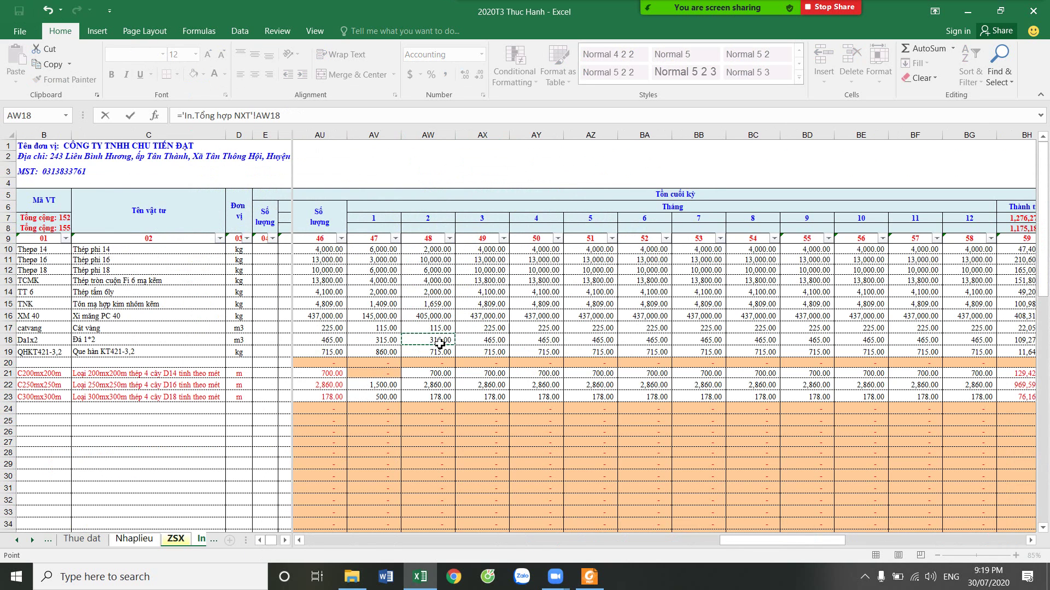
key(Return)
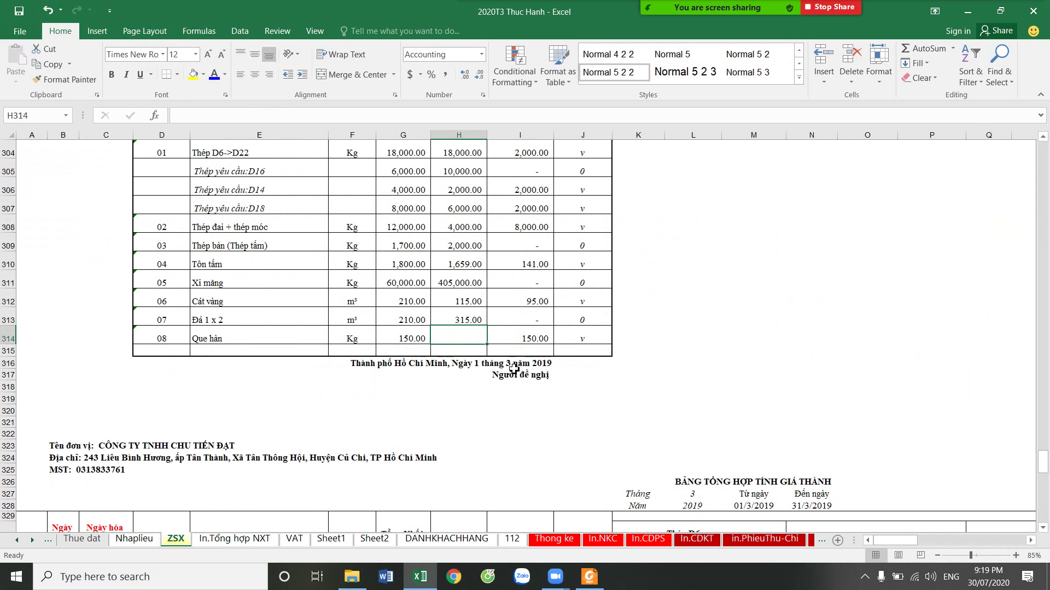
text(=)
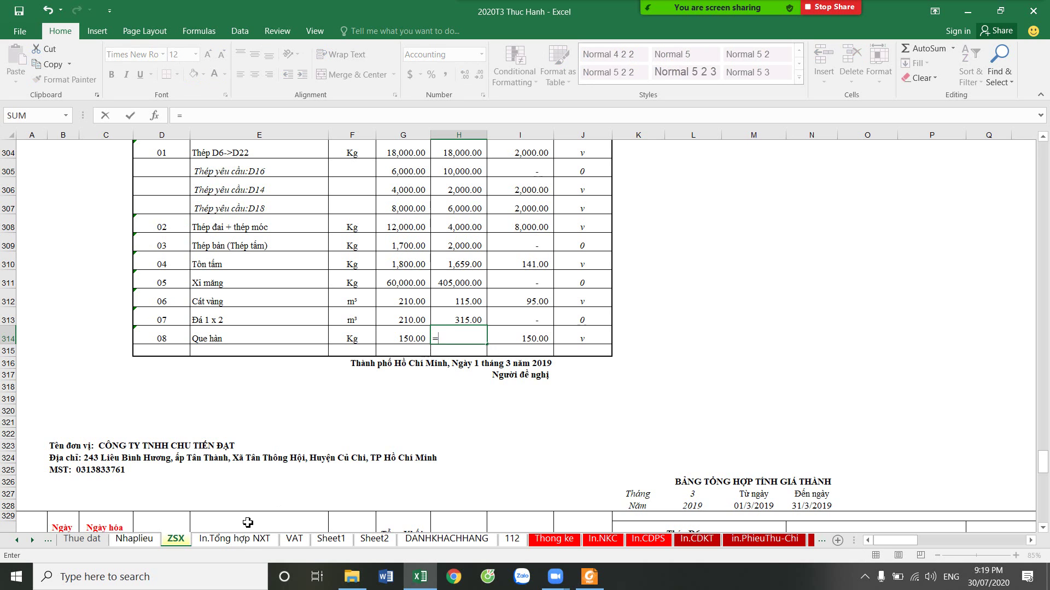
click(241, 541)
click(440, 350)
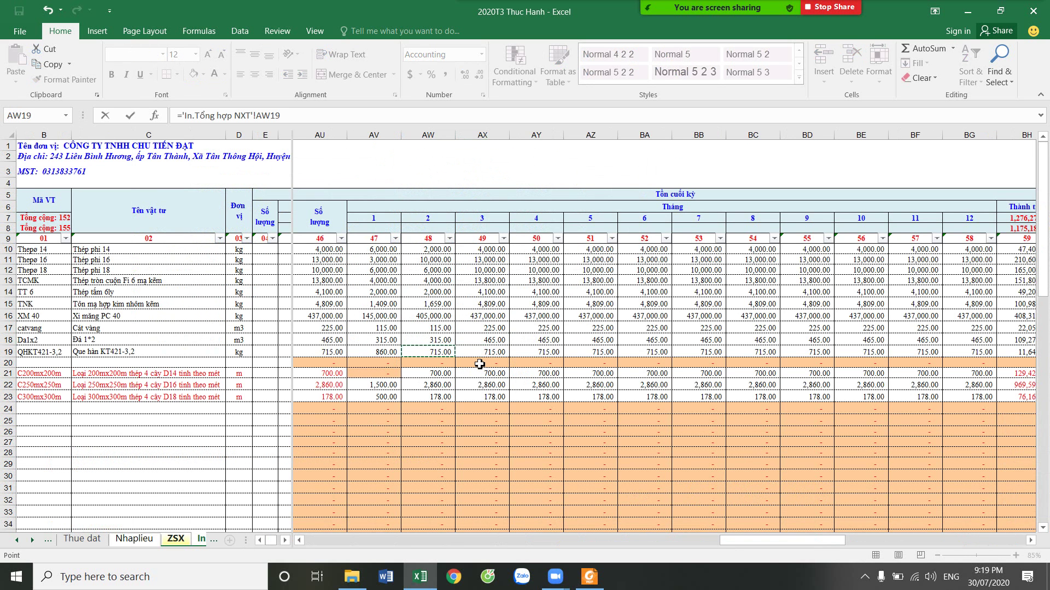
key(Return)
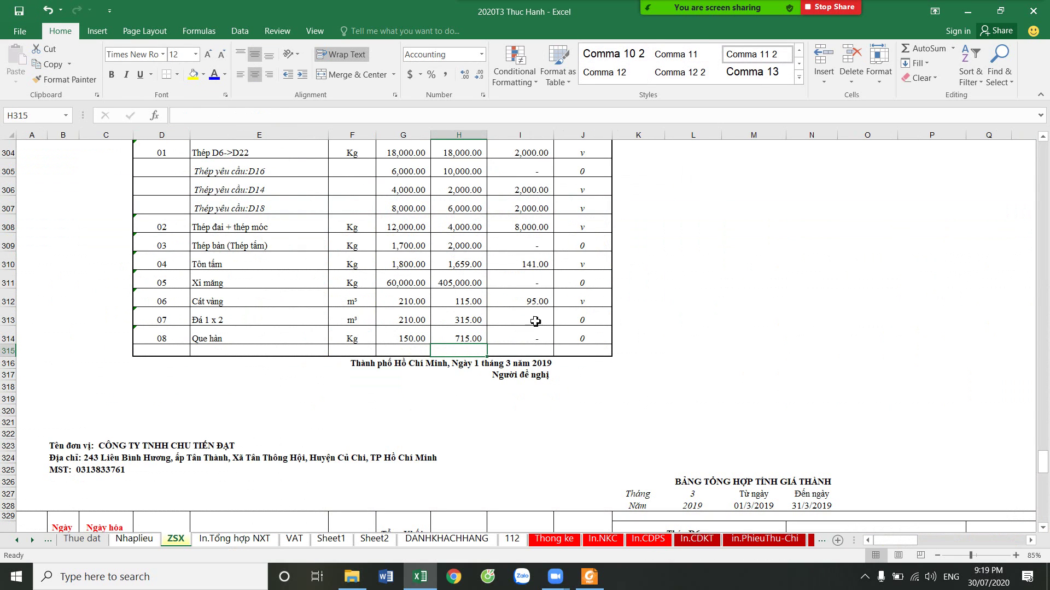
scroll(535, 321, up, 1)
scroll(536, 321, up, 1)
drag(525, 241, 530, 408)
drag(533, 446, 534, 480)
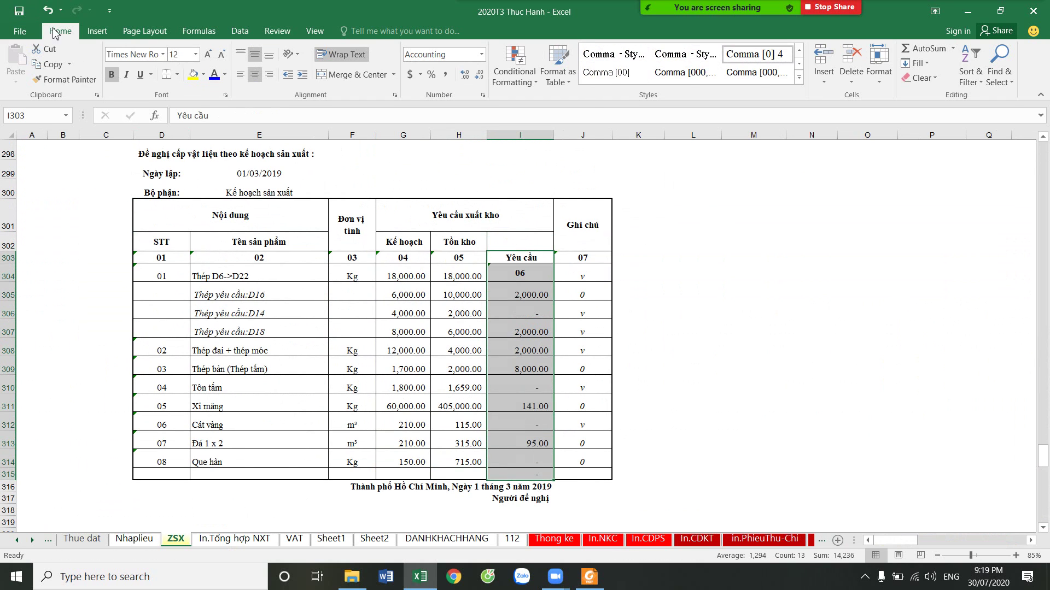
click(48, 10)
click(839, 311)
click(19, 10)
drag(541, 299, 582, 298)
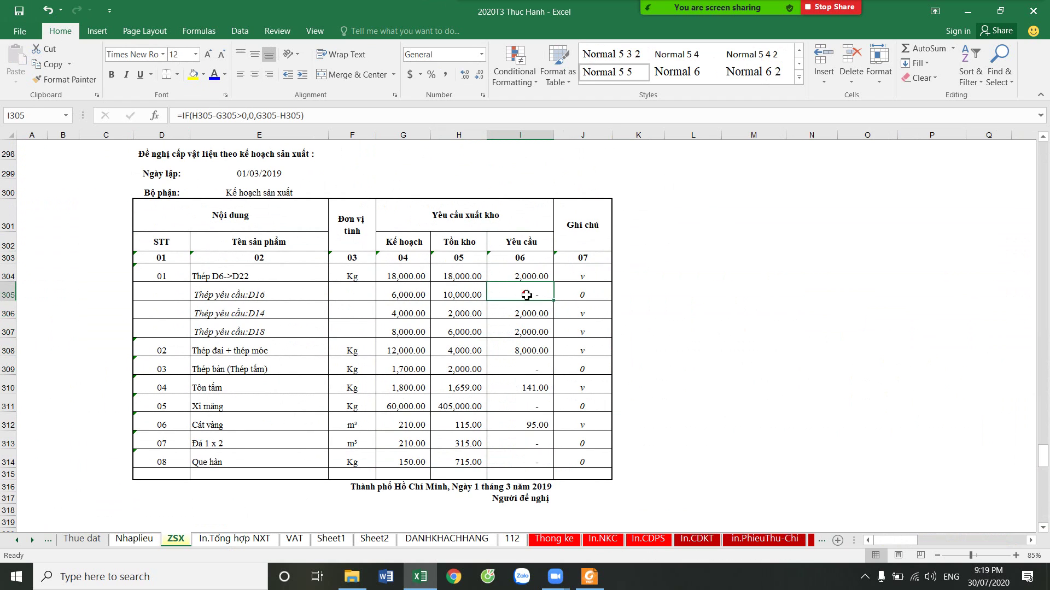
drag(525, 371, 582, 371)
drag(536, 407, 582, 404)
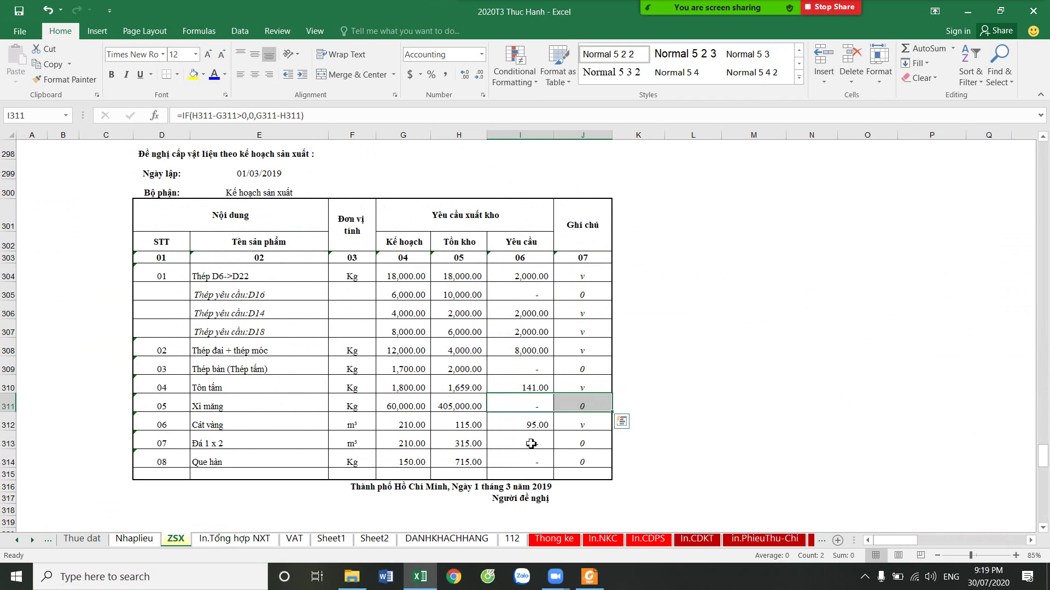
drag(530, 443, 583, 472)
click(753, 443)
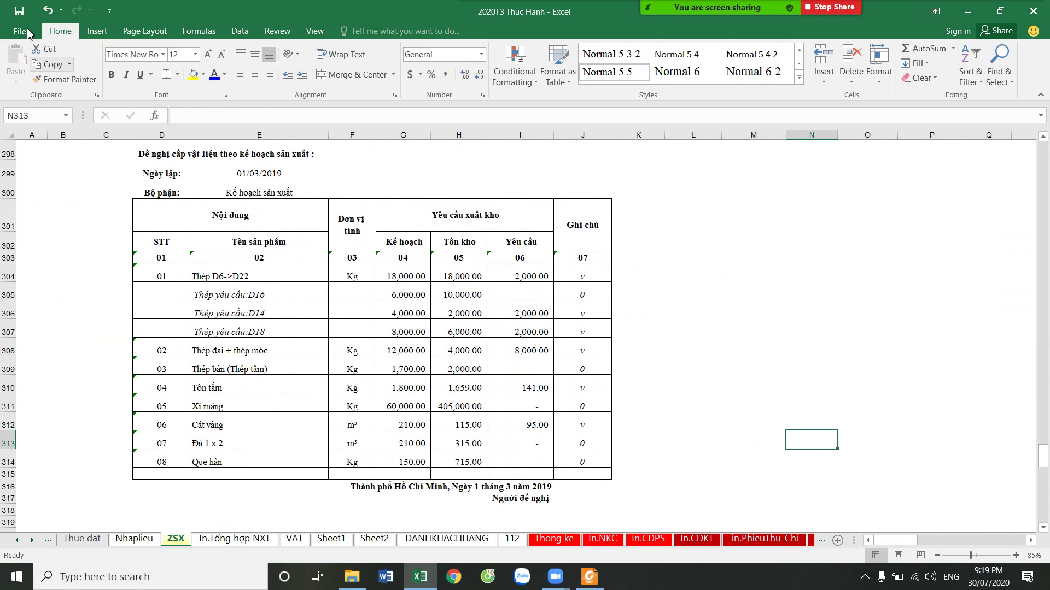
scroll(592, 366, down, 4)
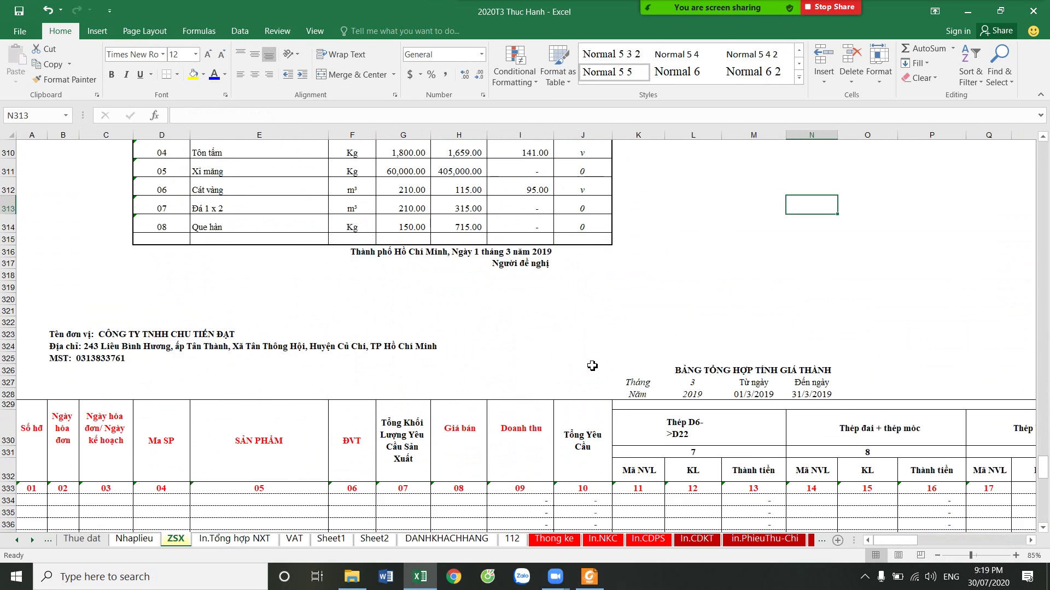
scroll(594, 368, down, 4)
scroll(594, 368, up, 1)
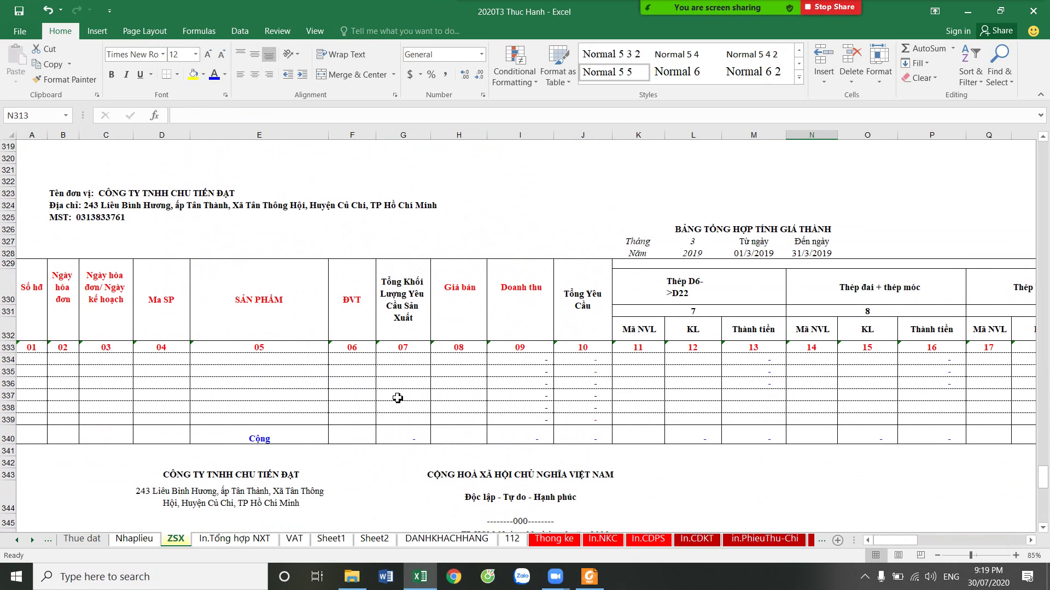
Copy product codes C250mx250m, C200mx200m and C300mx300m into the summary's Ma SP column from D334
scroll(427, 388, up, 5)
scroll(364, 371, up, 6)
scroll(219, 328, up, 5)
drag(173, 301, 173, 344)
right_click(168, 299)
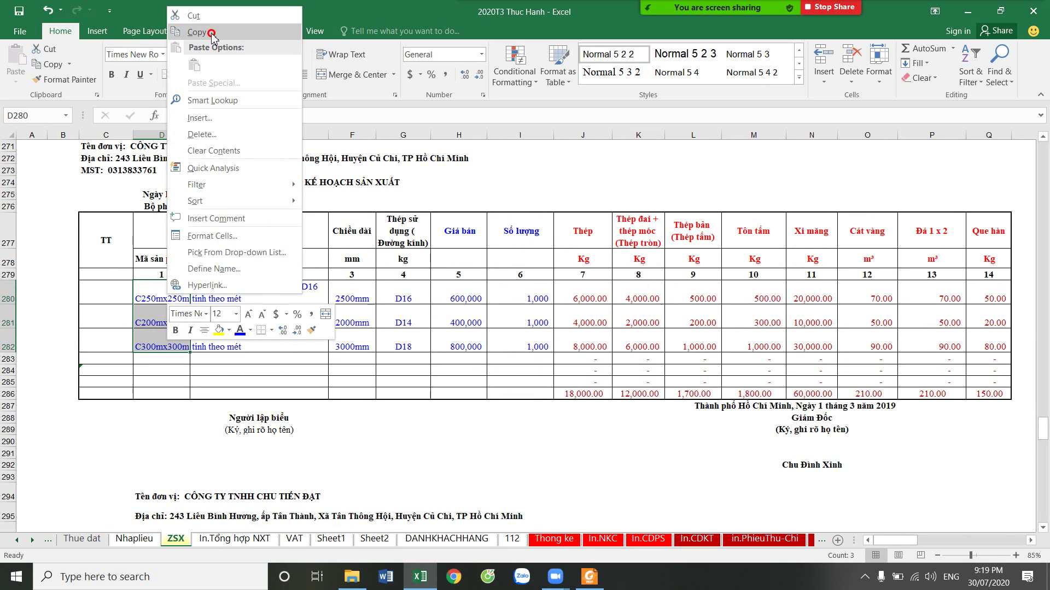
click(213, 34)
scroll(178, 332, down, 2)
scroll(178, 332, down, 11)
scroll(178, 332, down, 5)
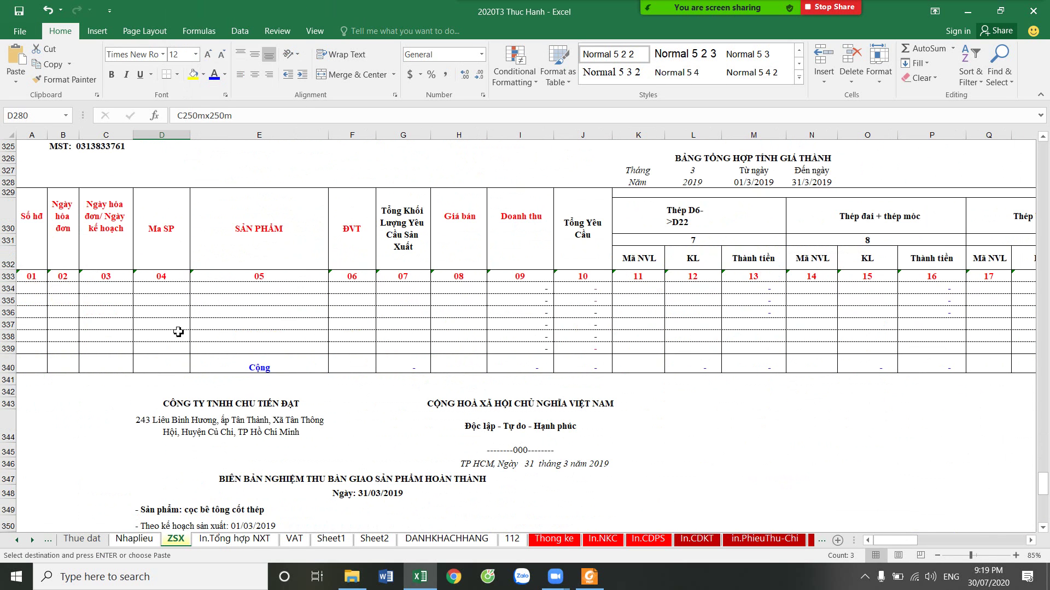
click(165, 289)
key(ctrl+v)
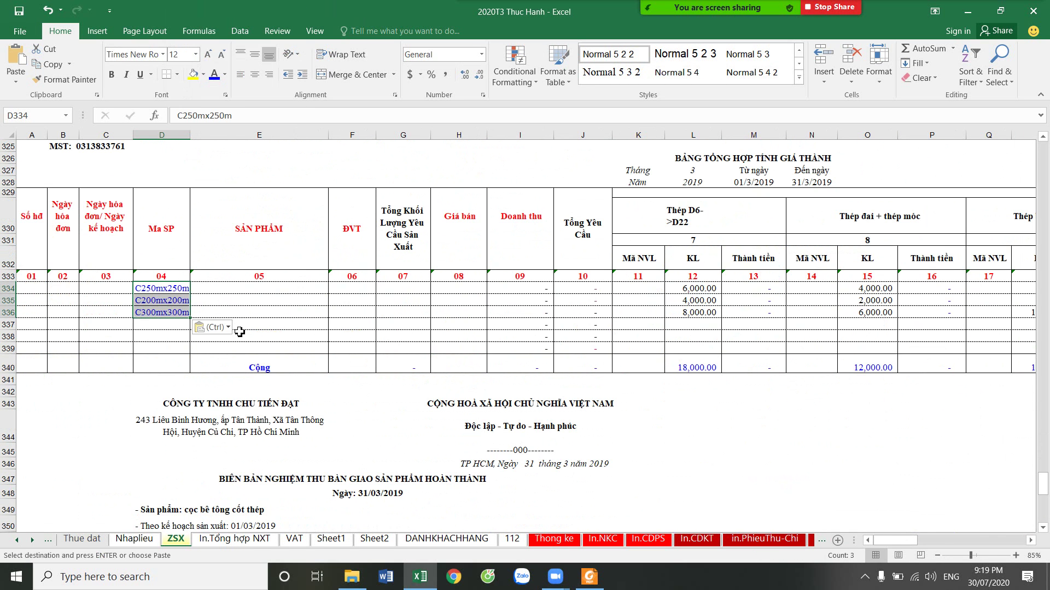
click(171, 338)
key(Escape)
drag(161, 288, 161, 324)
click(269, 320)
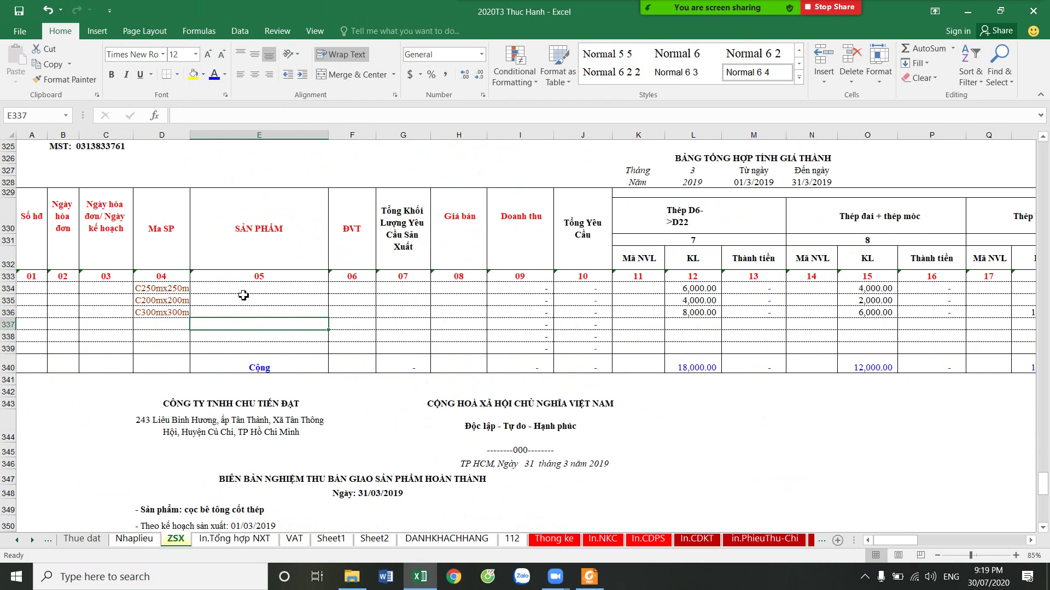
Enter the date 01/03/2019 in C334 and fill it down through C336
click(113, 291)
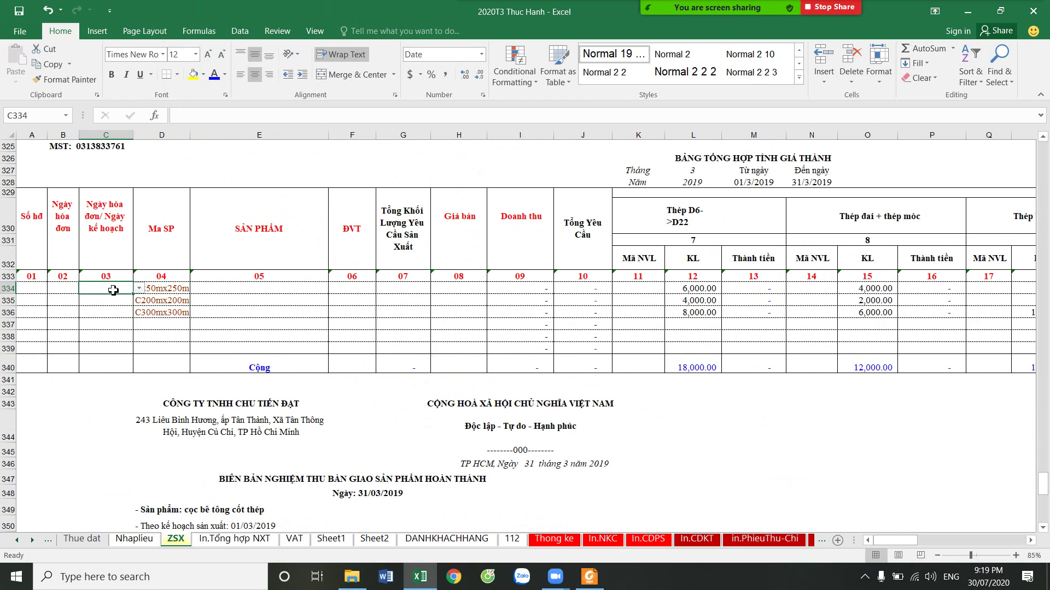
text(1)
text(9)
key(Return)
click(120, 291)
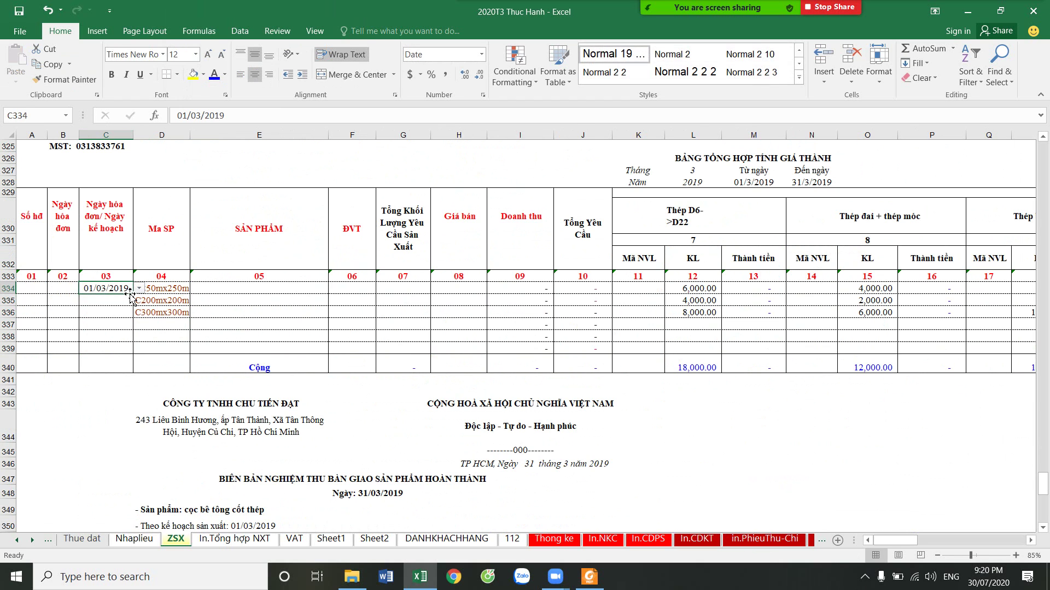
drag(133, 294, 131, 316)
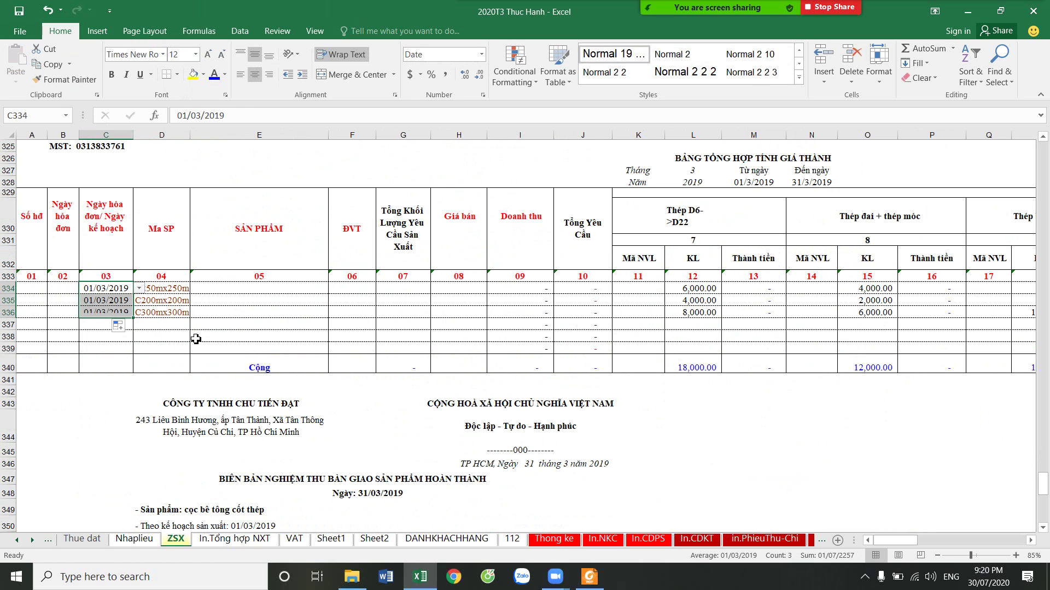
click(232, 289)
scroll(295, 320, up, 6)
scroll(299, 317, up, 5)
Copy the first product description from the February rows
scroll(290, 356, up, 6)
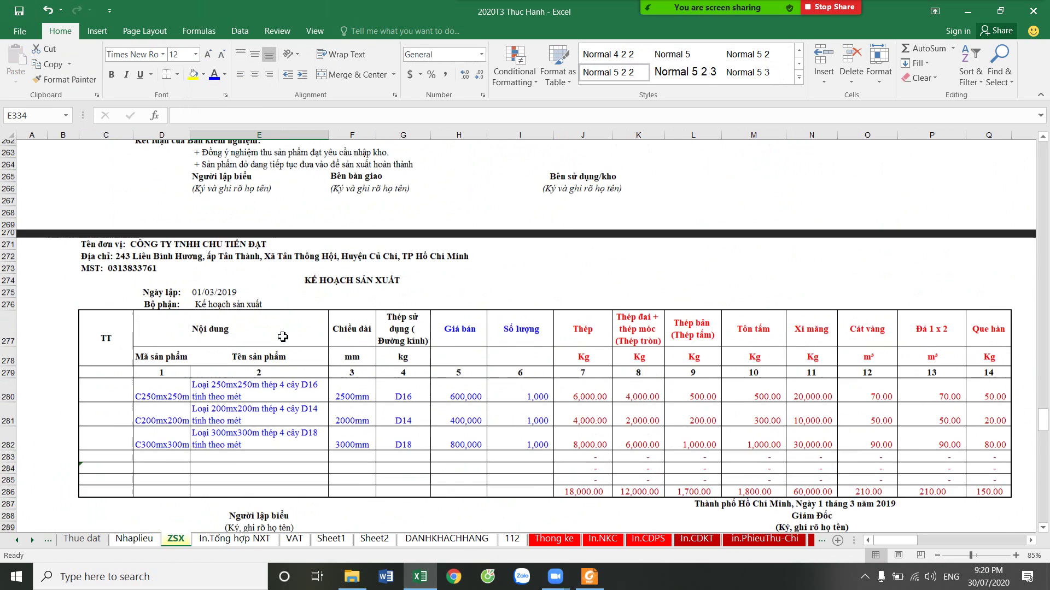
scroll(276, 394, up, 4)
click(273, 402)
click(350, 402)
click(313, 402)
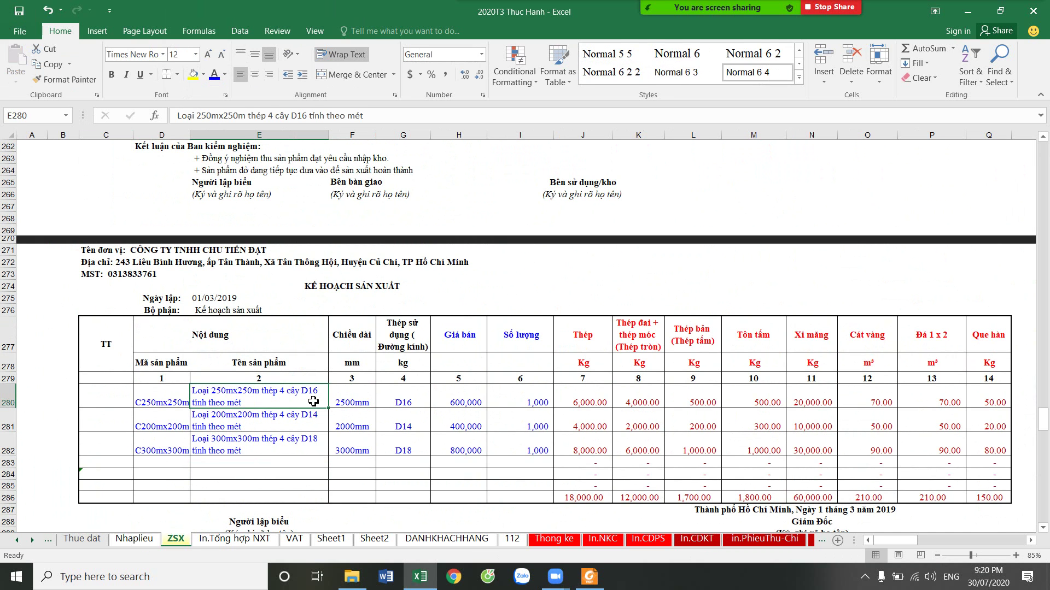
key(ctrl+c)
scroll(312, 399, down, 5)
scroll(308, 391, down, 5)
scroll(307, 383, up, 8)
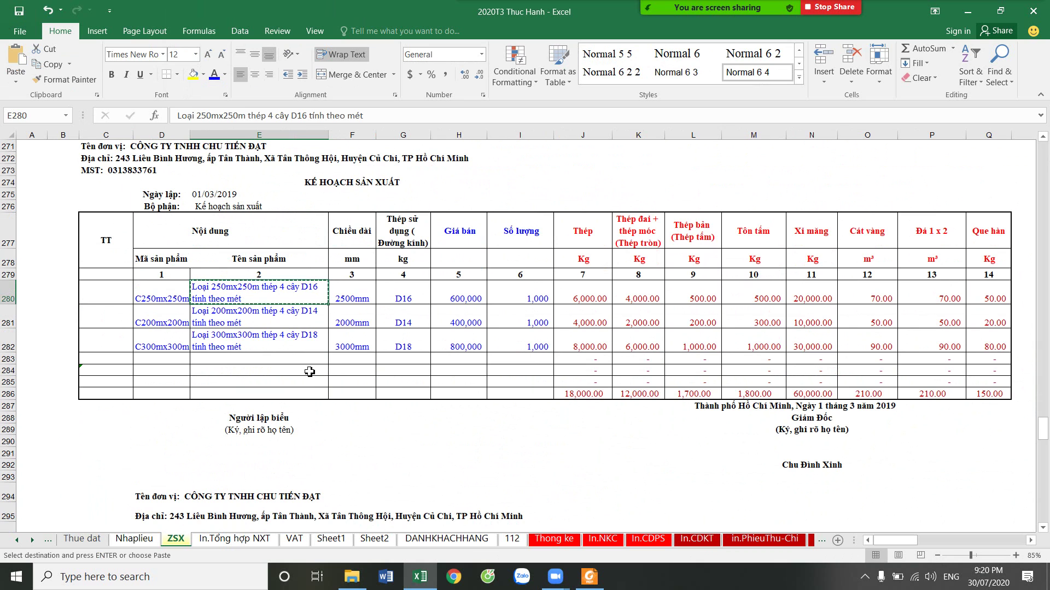
Save the workbook
click(18, 11)
scroll(313, 315, up, 2)
scroll(313, 316, up, 3)
scroll(314, 315, up, 3)
scroll(306, 328, down, 4)
scroll(302, 328, up, 1)
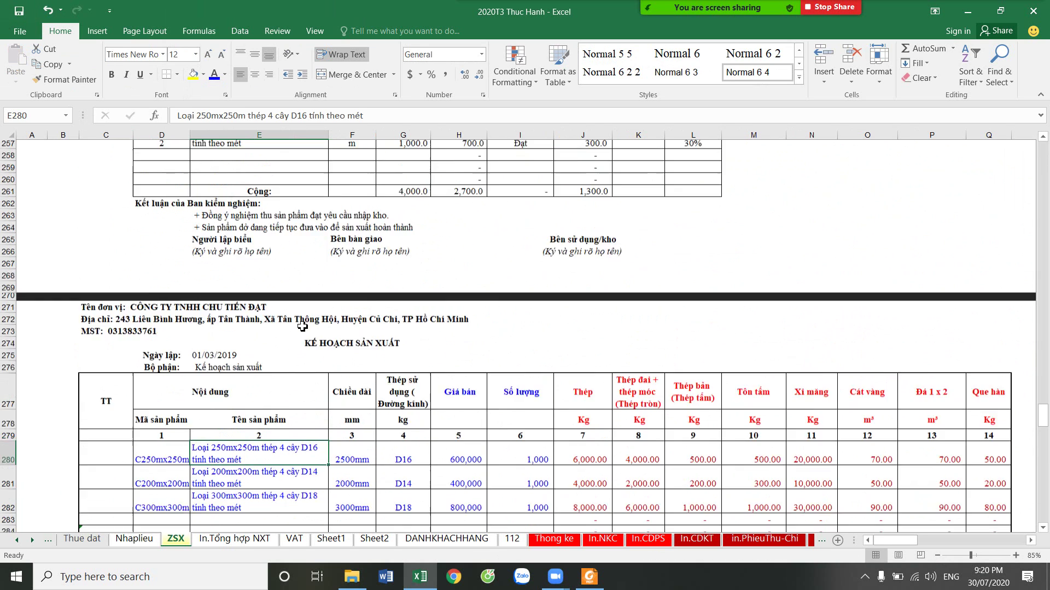
scroll(302, 327, up, 4)
scroll(303, 326, up, 3)
scroll(303, 327, up, 3)
Copy February's product name and unit VLOOKUP formulas from E230:F230
click(306, 268)
click(332, 266)
drag(314, 266, 344, 267)
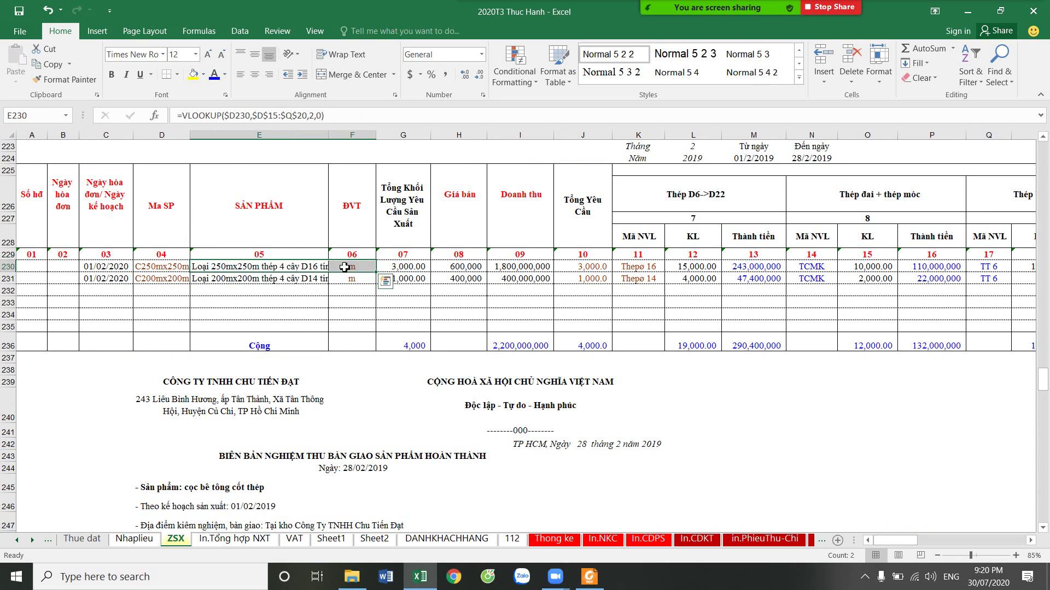
key(ctrl+c)
scroll(328, 301, down, 5)
scroll(306, 339, down, 12)
scroll(287, 362, down, 4)
scroll(286, 362, down, 6)
scroll(286, 363, down, 8)
Paste the formulas into E334:F334, fill down the March rows, and select the surplus #N/A row
click(236, 254)
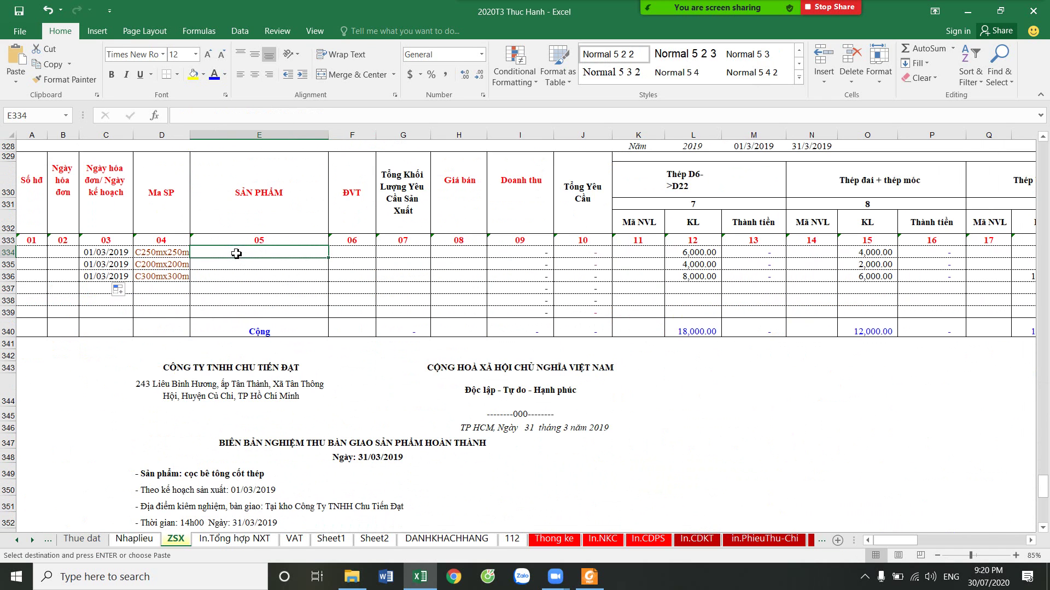
key(ctrl+v)
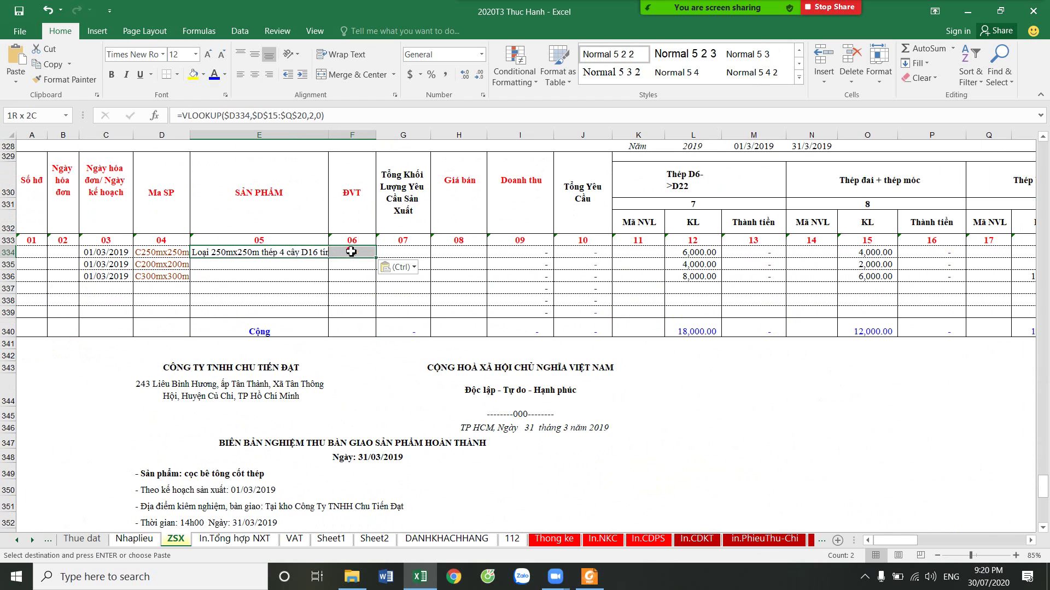
drag(375, 257, 370, 294)
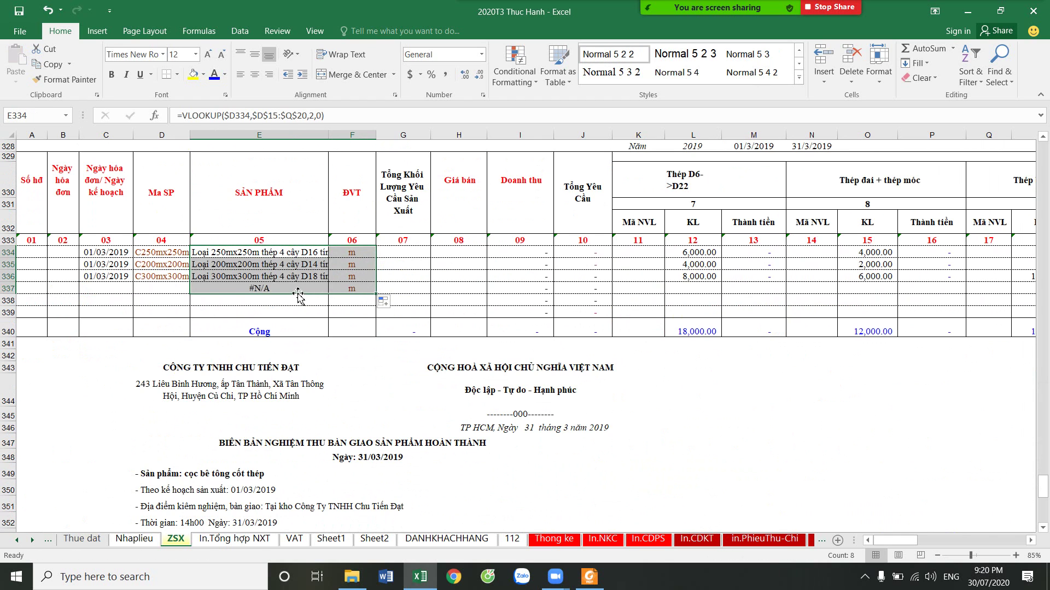
drag(298, 290, 349, 289)
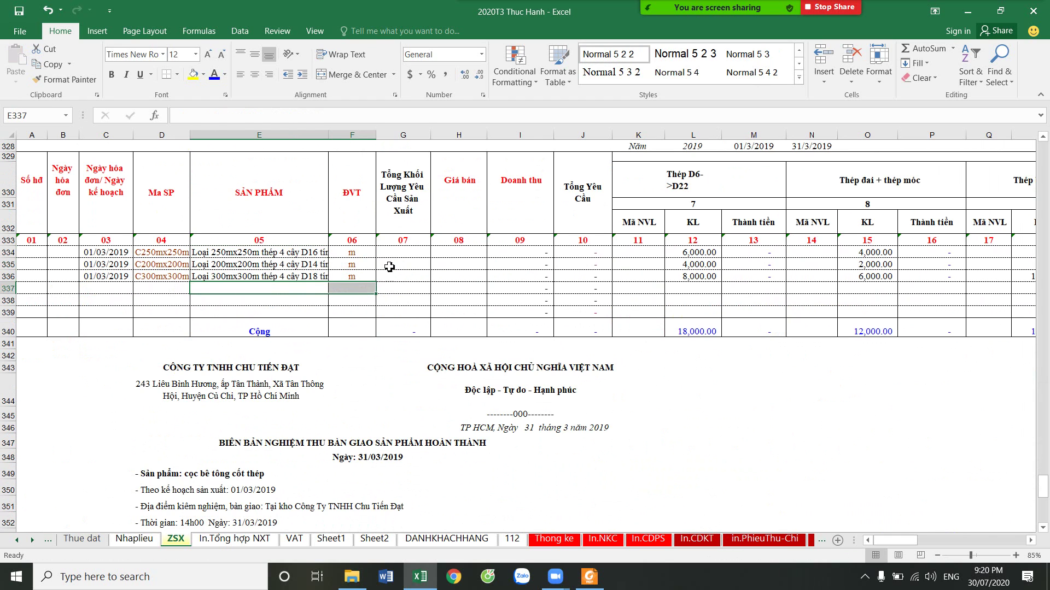
click(401, 256)
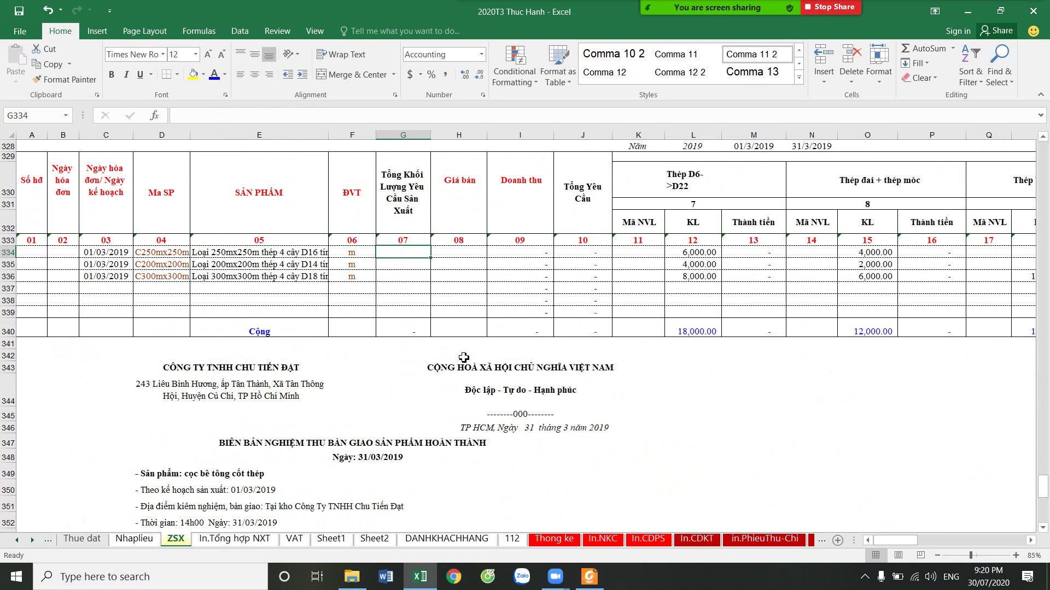
scroll(463, 357, up, 4)
scroll(492, 356, up, 5)
scroll(518, 353, up, 7)
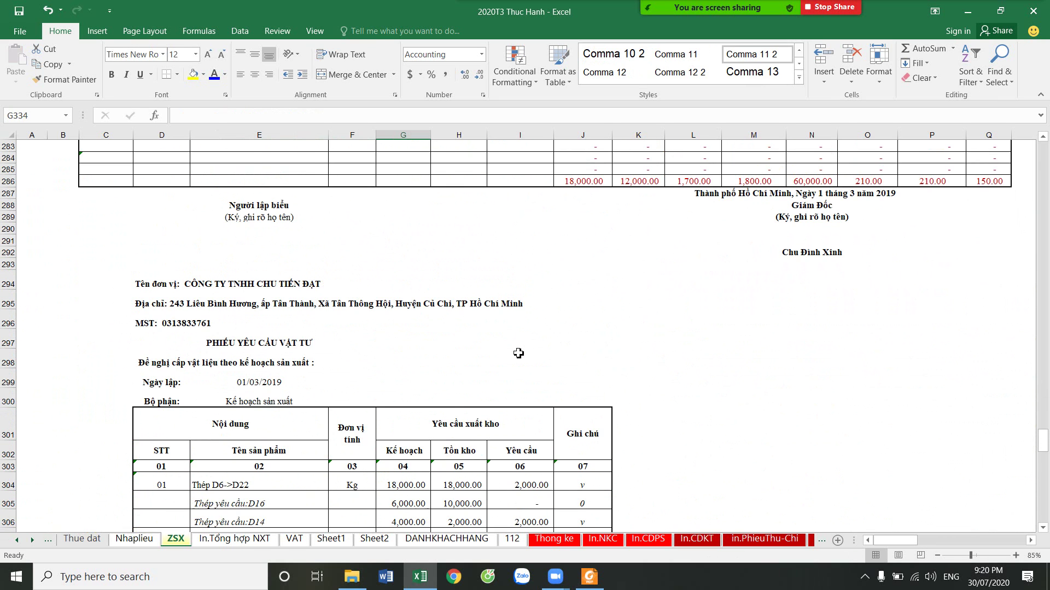
scroll(518, 354, down, 3)
scroll(546, 356, up, 5)
scroll(583, 361, up, 2)
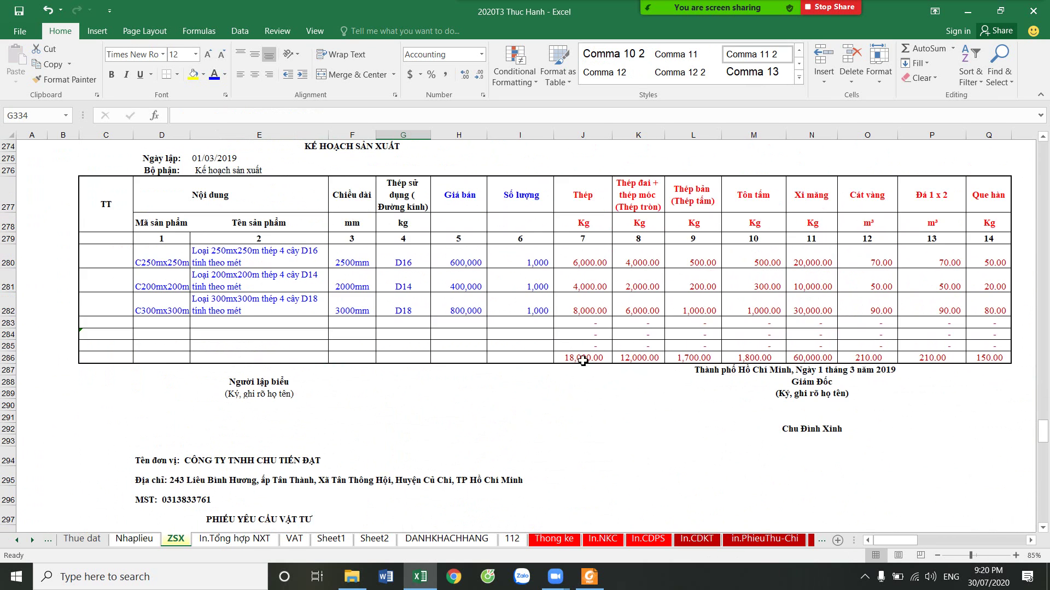
drag(539, 260, 542, 309)
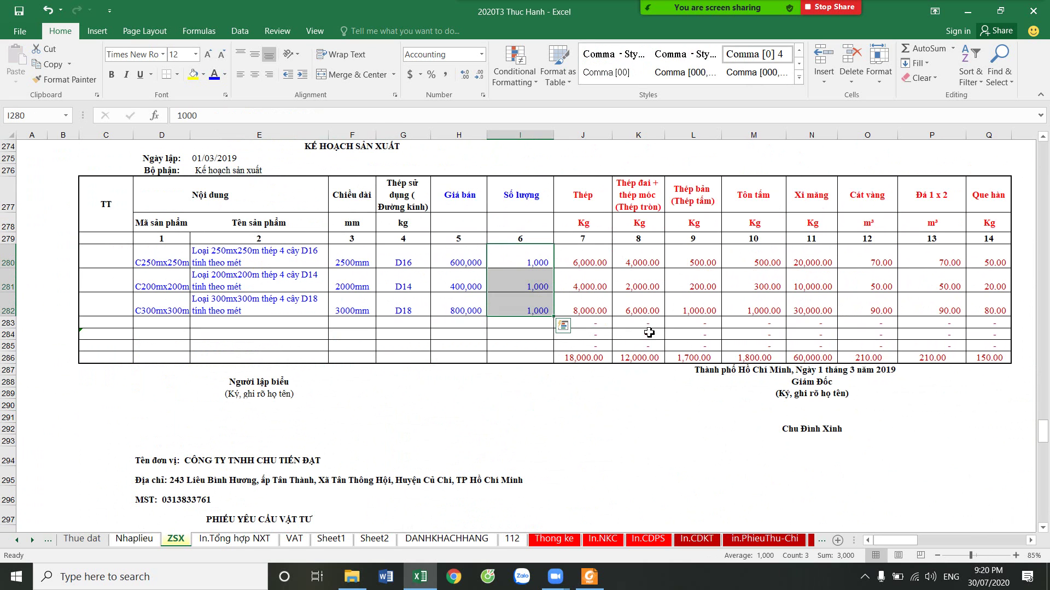
scroll(668, 365, up, 2)
scroll(669, 361, up, 4)
scroll(675, 355, up, 4)
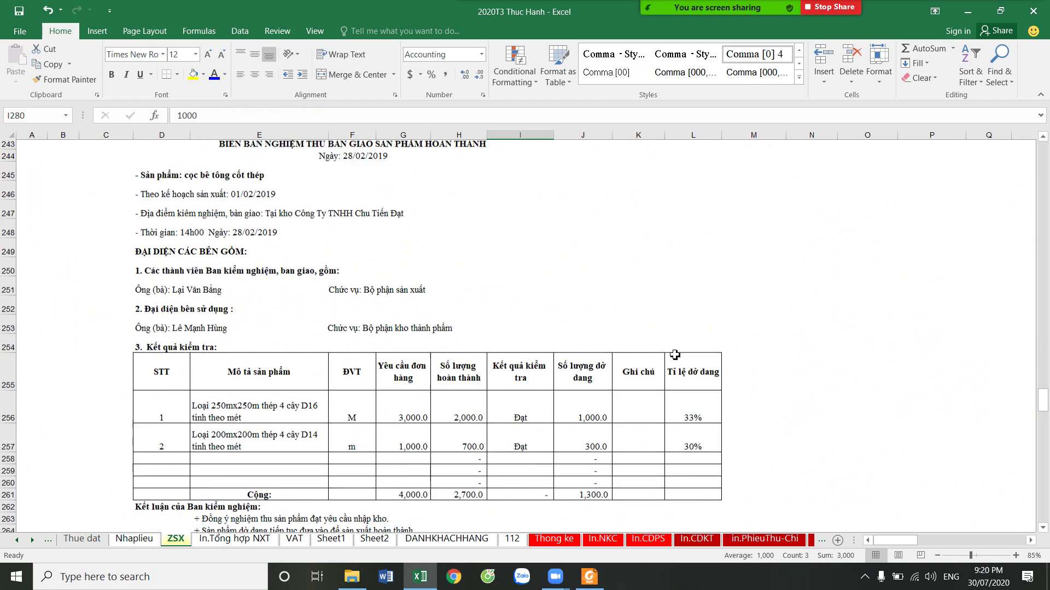
scroll(675, 355, up, 7)
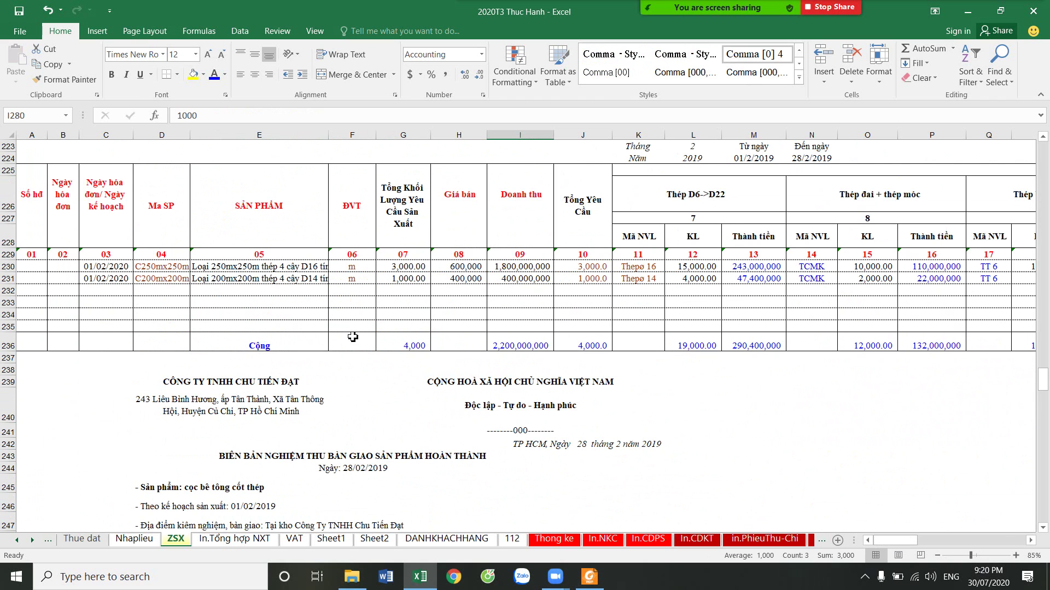
click(267, 271)
click(255, 280)
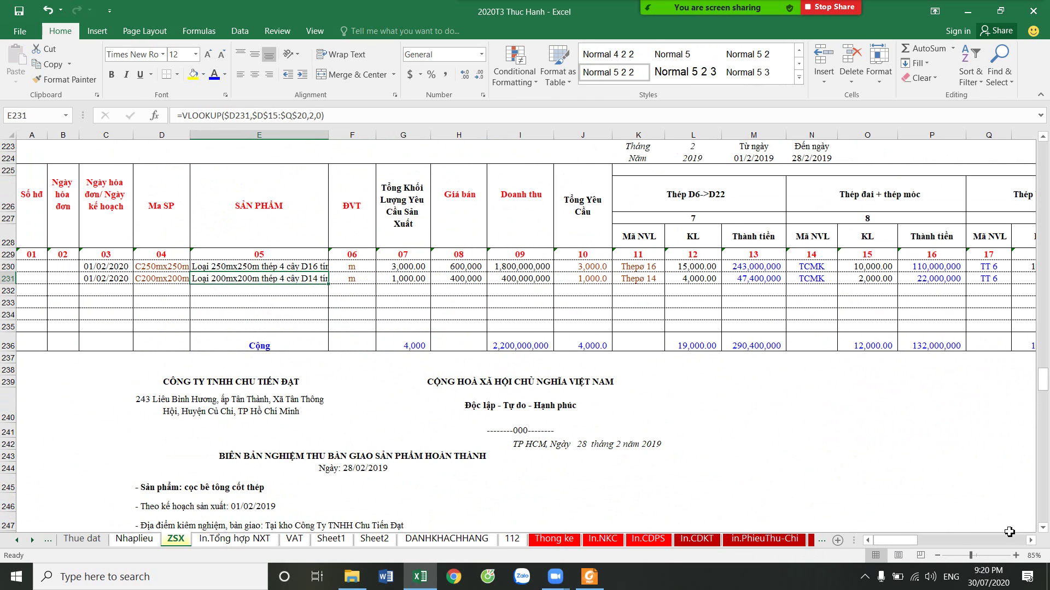
mouse_move(907, 542)
mouse_down()
mouse_move(967, 540)
mouse_move(950, 541)
mouse_up()
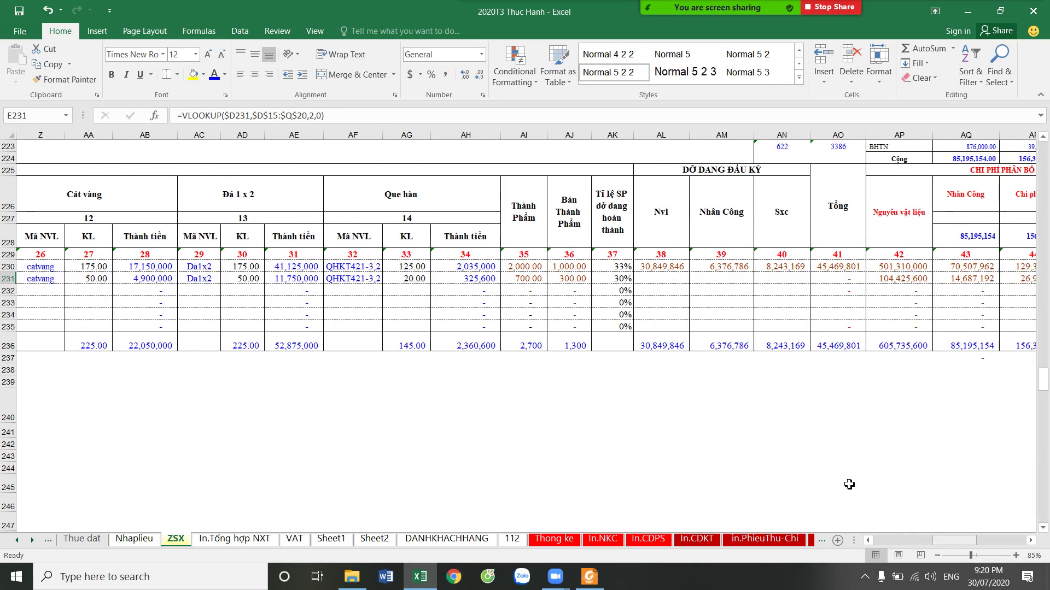
click(573, 269)
click(577, 280)
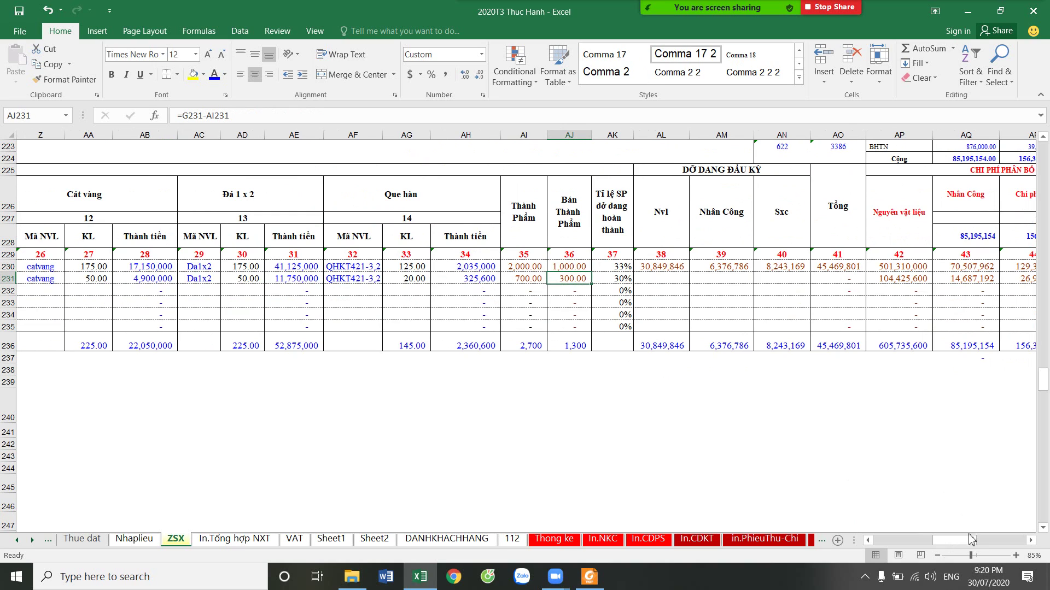
drag(970, 540, 916, 540)
scroll(817, 499, down, 18)
scroll(818, 499, down, 6)
scroll(786, 492, down, 7)
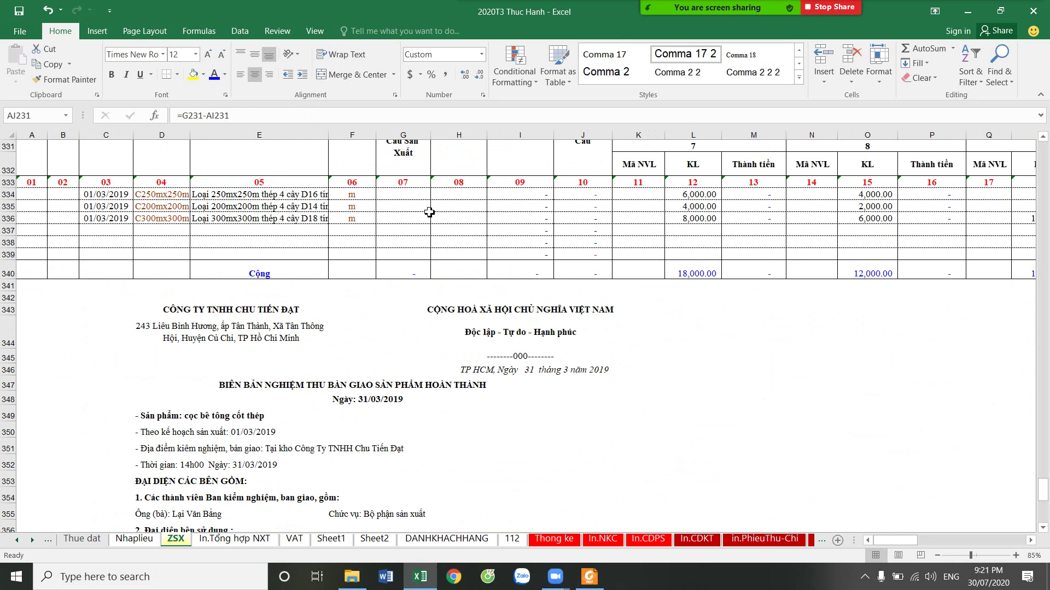
Enter =AJ230+I280 in G334, adding February's unfinished quantity to the planned quantity (2,000)
click(403, 194)
text(=)
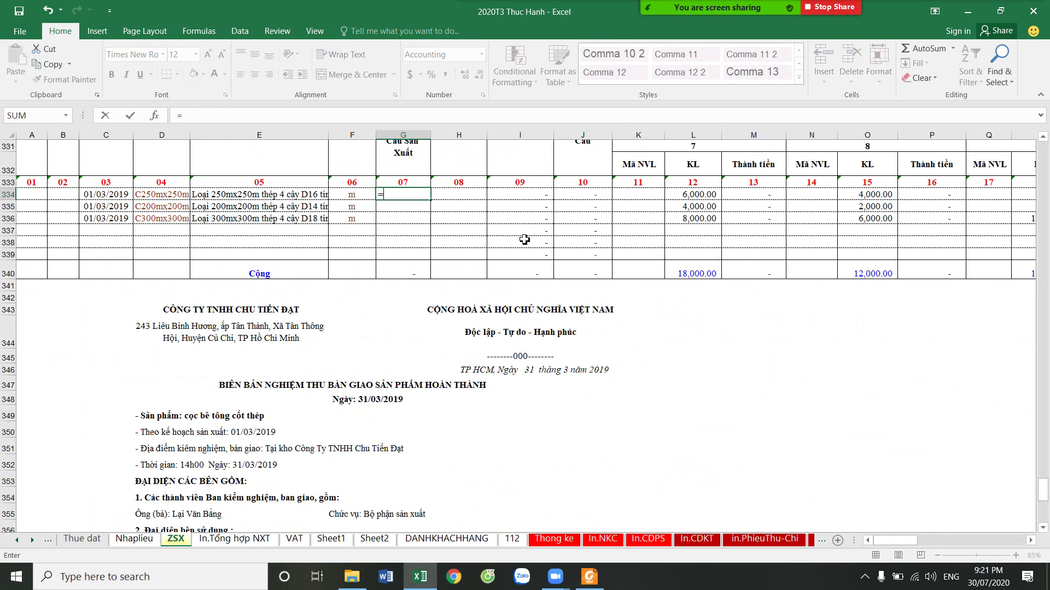
scroll(563, 251, up, 5)
scroll(571, 252, up, 5)
scroll(585, 256, up, 5)
scroll(596, 259, up, 4)
scroll(596, 259, up, 1)
scroll(607, 268, up, 5)
scroll(629, 290, up, 3)
scroll(657, 318, up, 1)
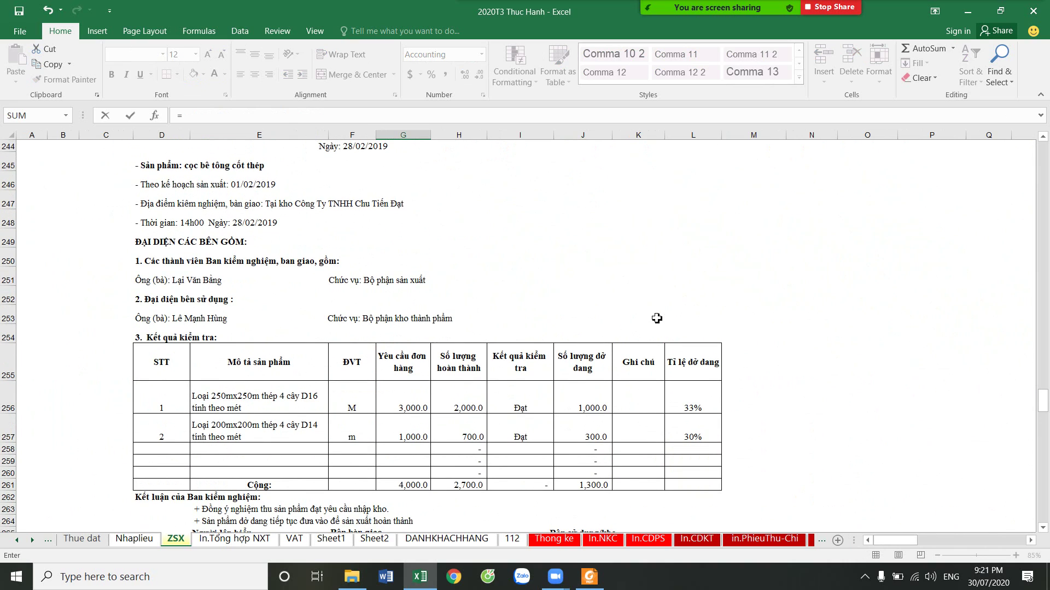
scroll(657, 318, up, 5)
scroll(689, 323, up, 1)
scroll(721, 328, up, 1)
scroll(790, 334, up, 1)
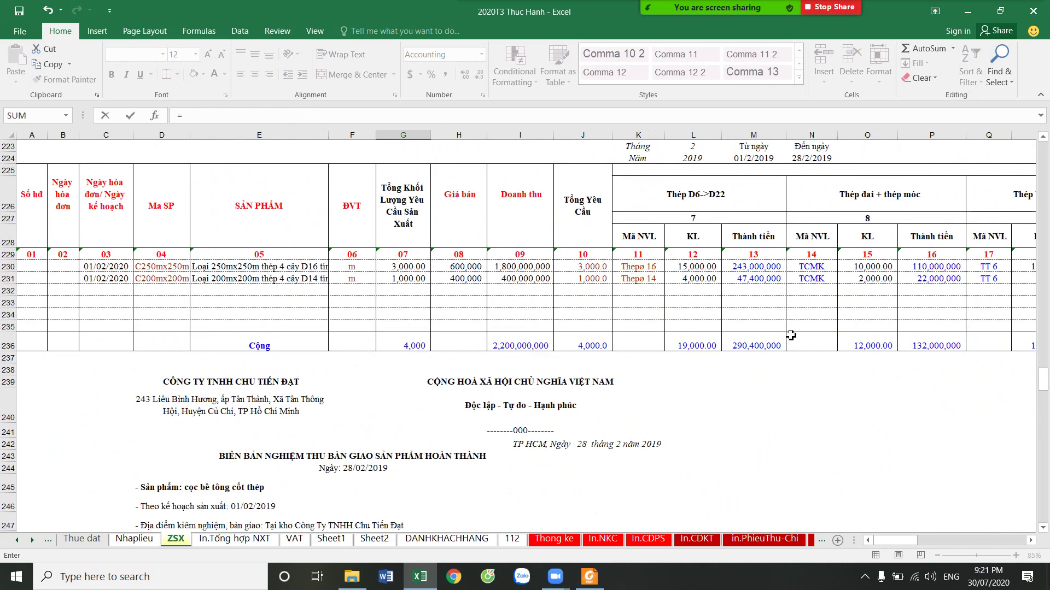
drag(883, 540, 952, 541)
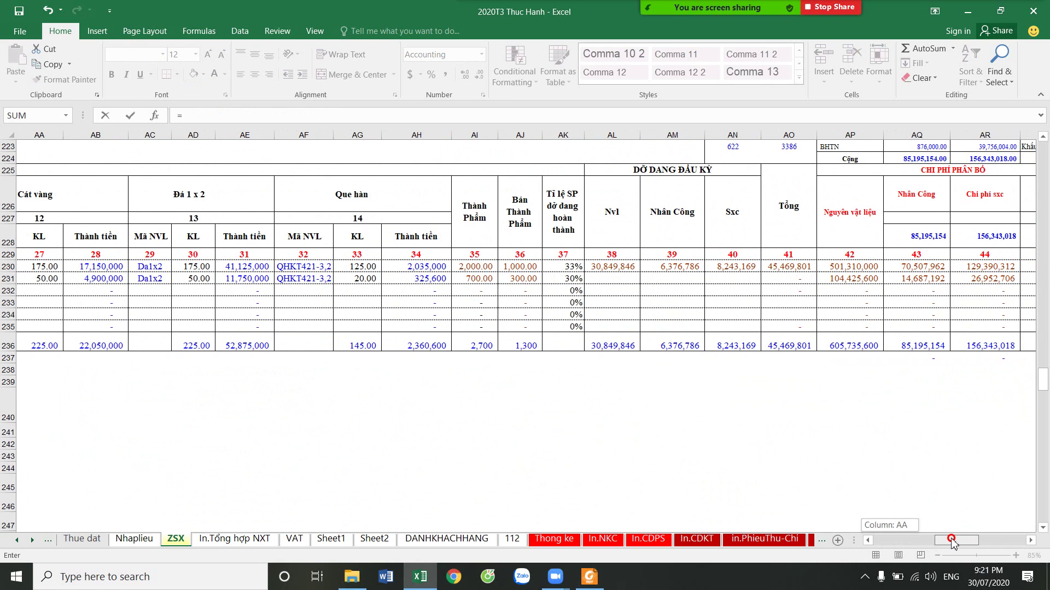
click(530, 268)
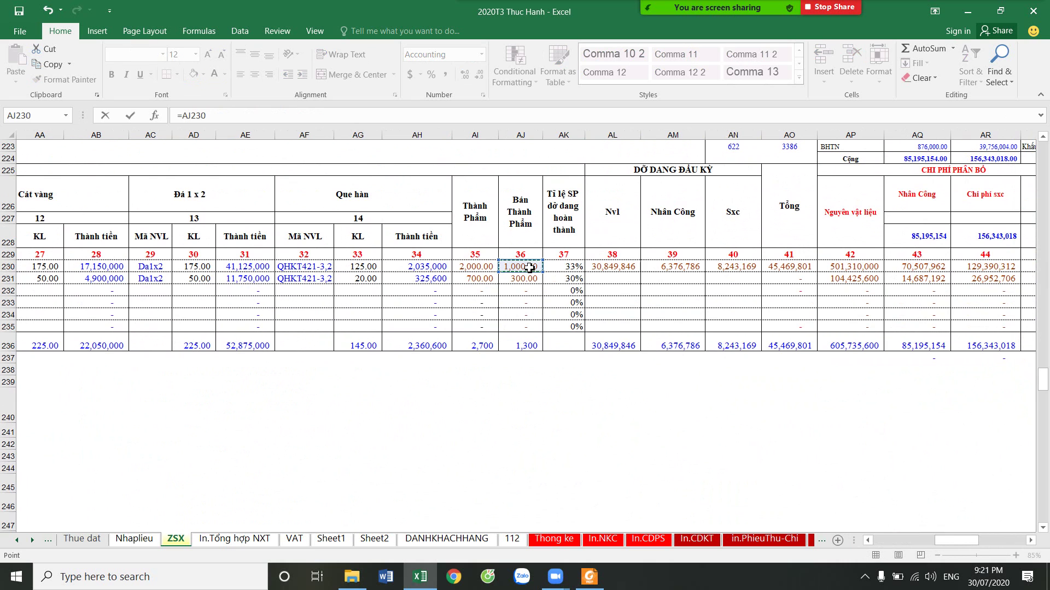
text(+)
drag(1043, 381, 1043, 414)
drag(956, 540, 900, 540)
scroll(580, 396, down, 3)
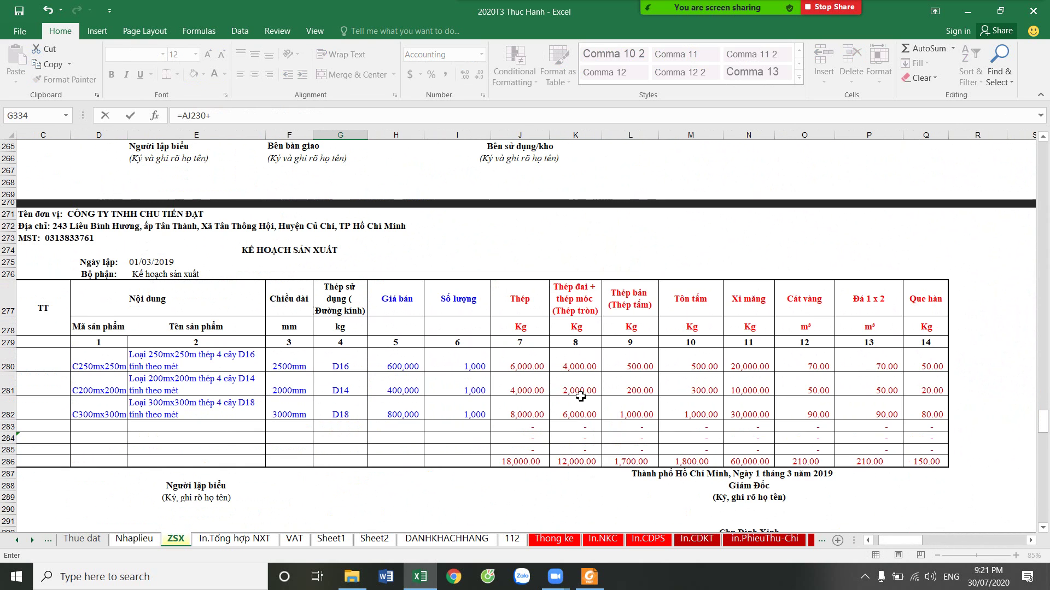
click(468, 365)
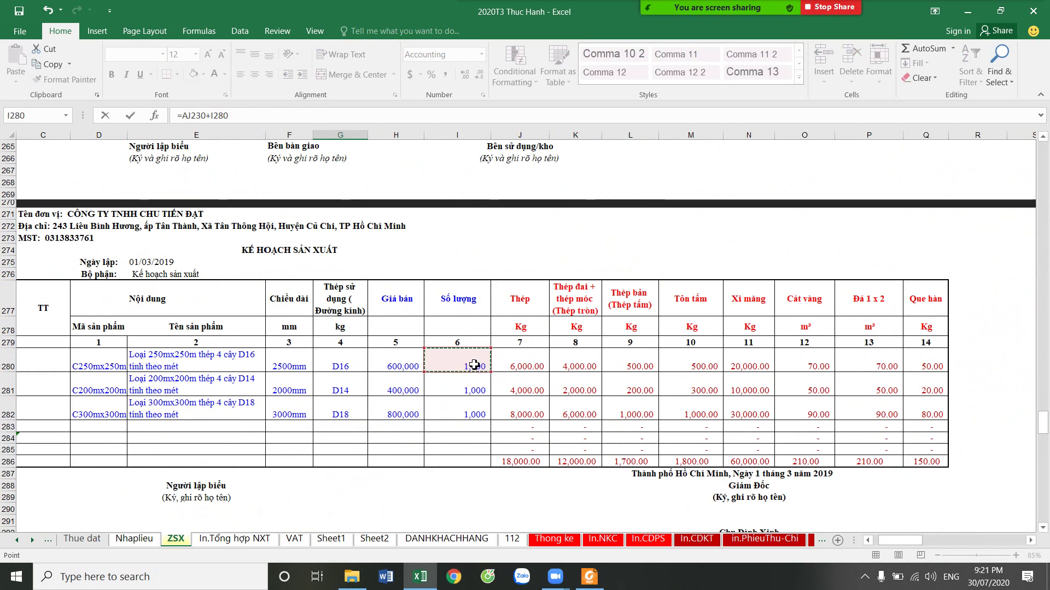
scroll(471, 364, down, 3)
key(Return)
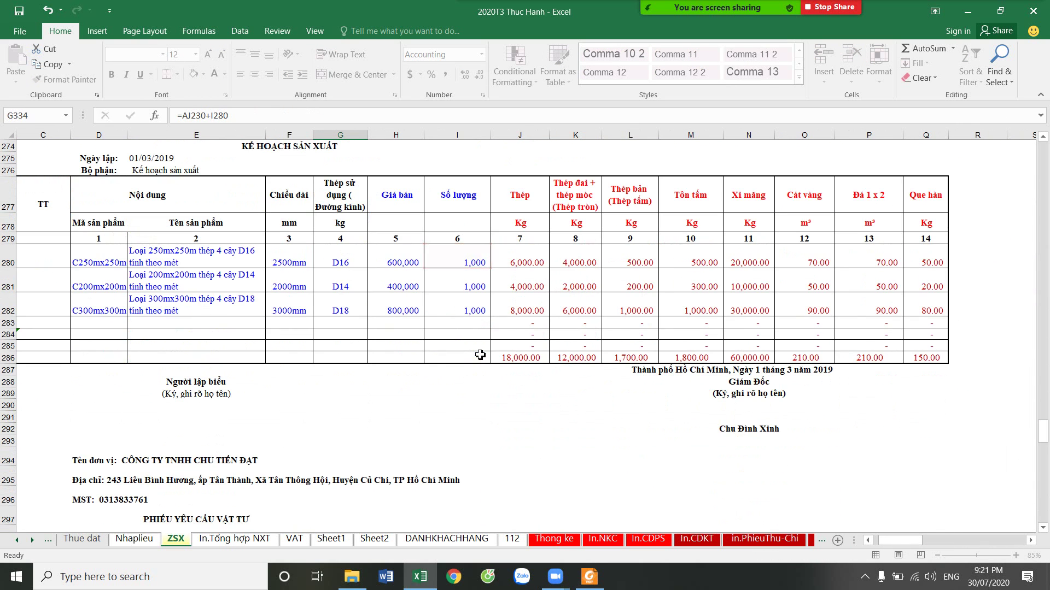
Review row 334 and fill the quantity formula down to G335, giving 1,300
scroll(395, 384, down, 3)
click(360, 393)
click(9, 395)
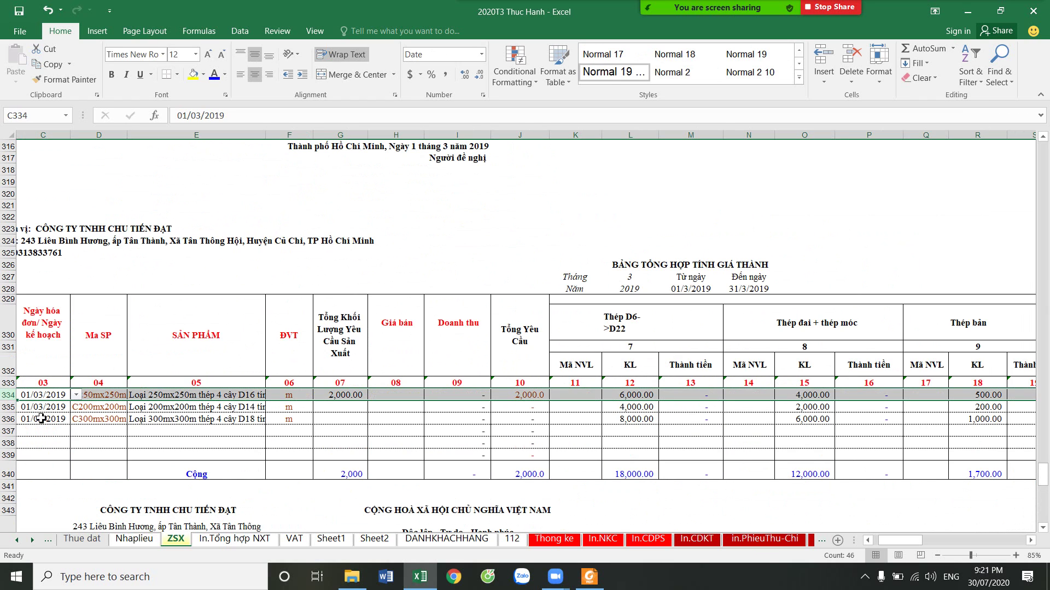
click(184, 397)
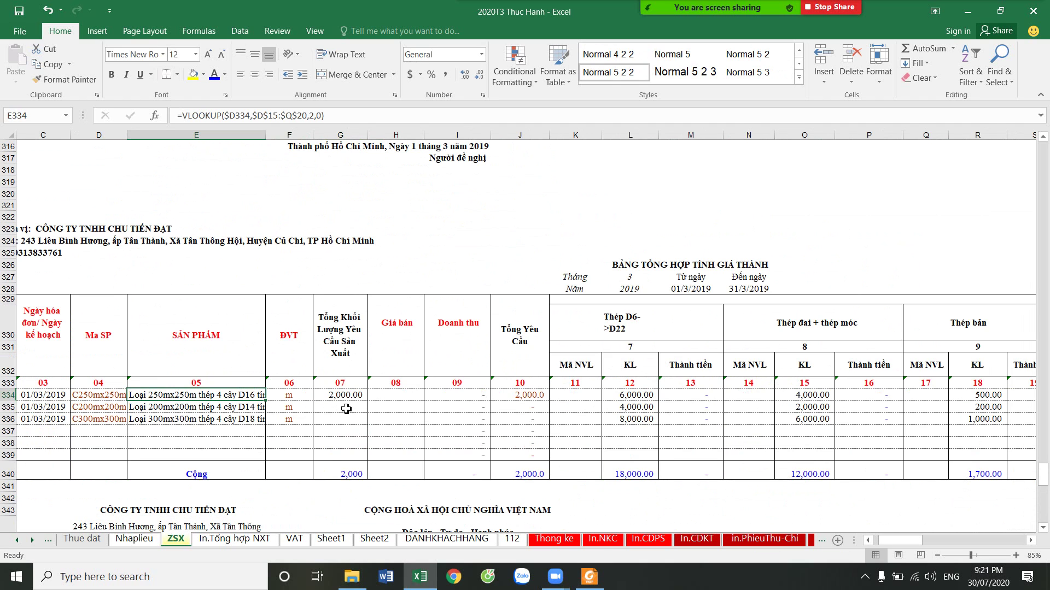
click(354, 398)
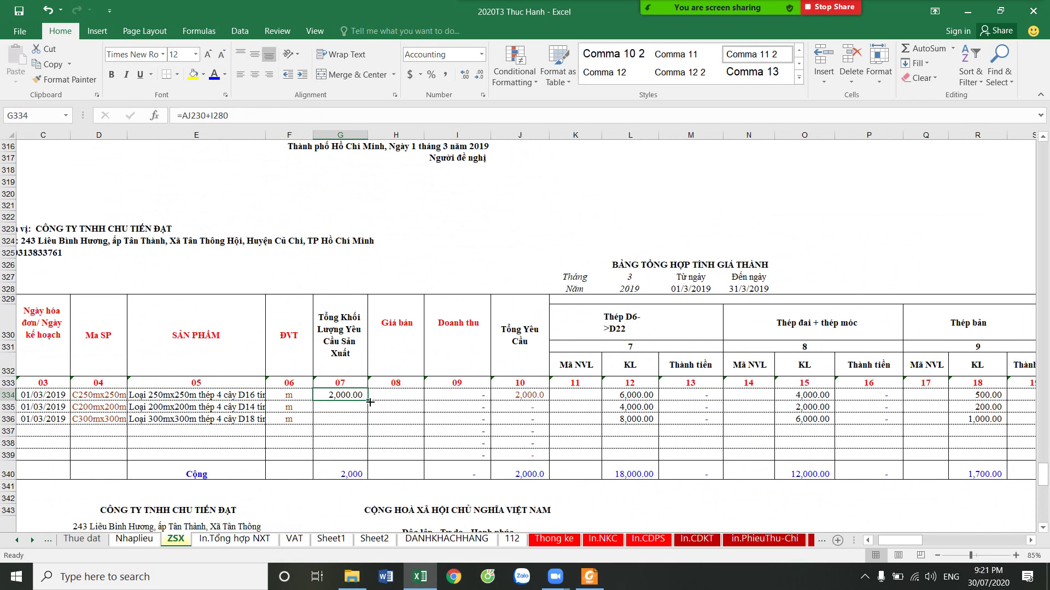
drag(370, 402, 374, 412)
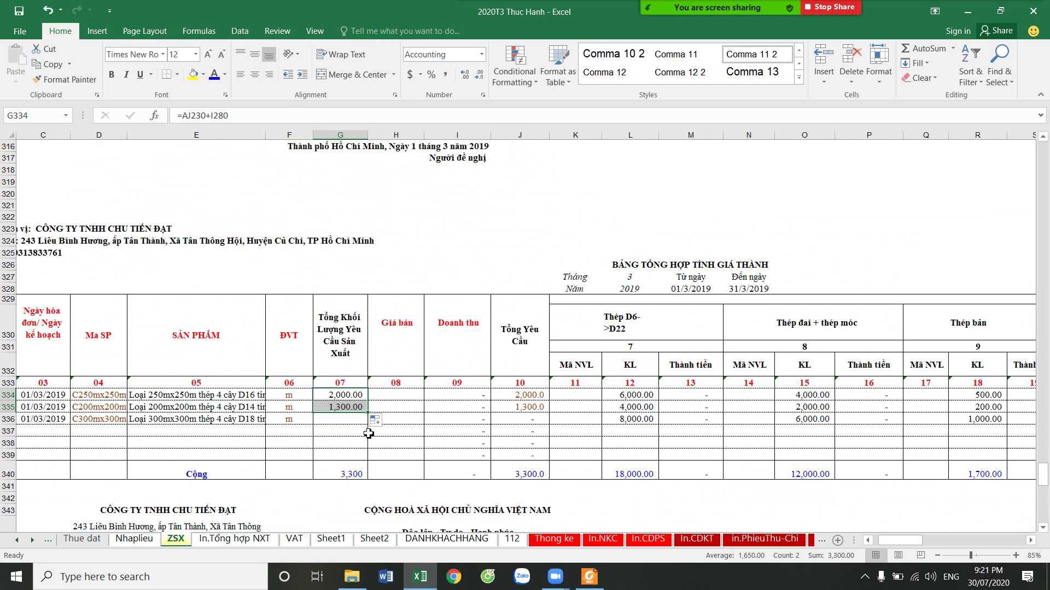
scroll(381, 454, up, 6)
scroll(437, 432, up, 6)
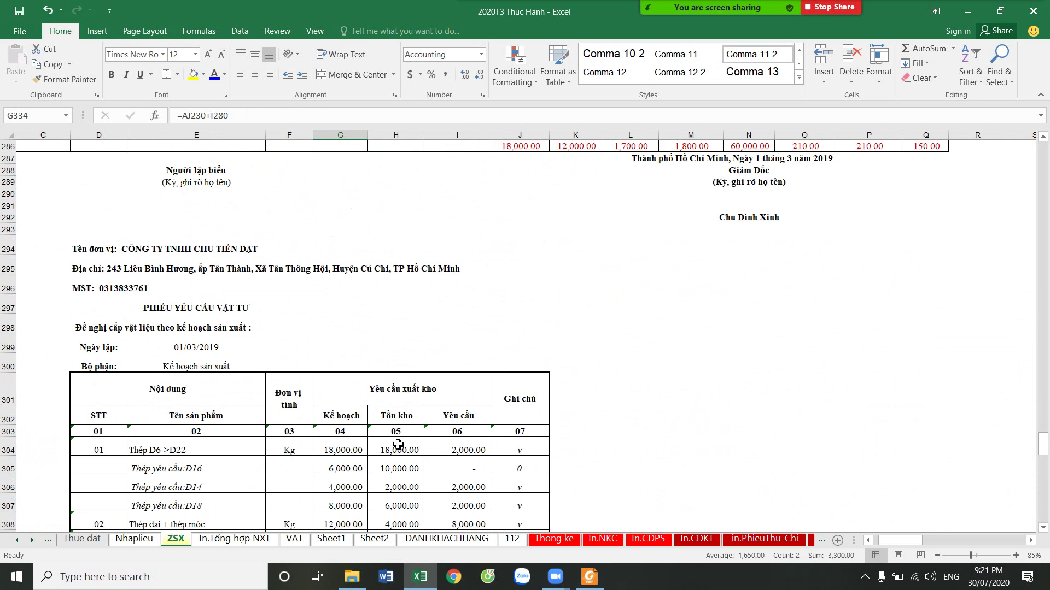
scroll(492, 410, up, 6)
scroll(547, 388, up, 2)
scroll(570, 380, up, 5)
scroll(563, 372, up, 4)
scroll(554, 363, up, 4)
click(530, 353)
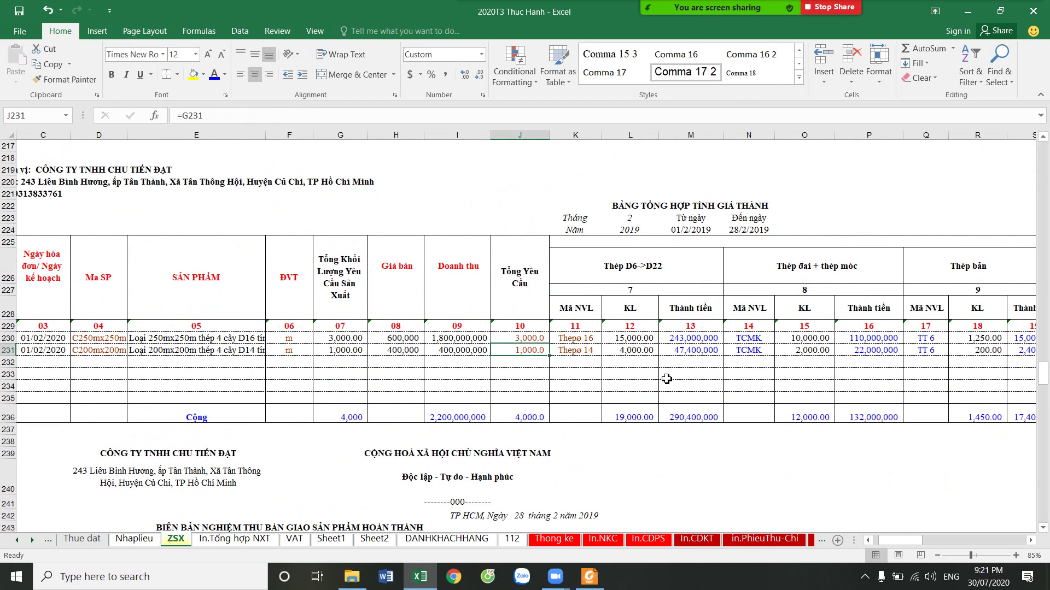
drag(918, 540, 972, 541)
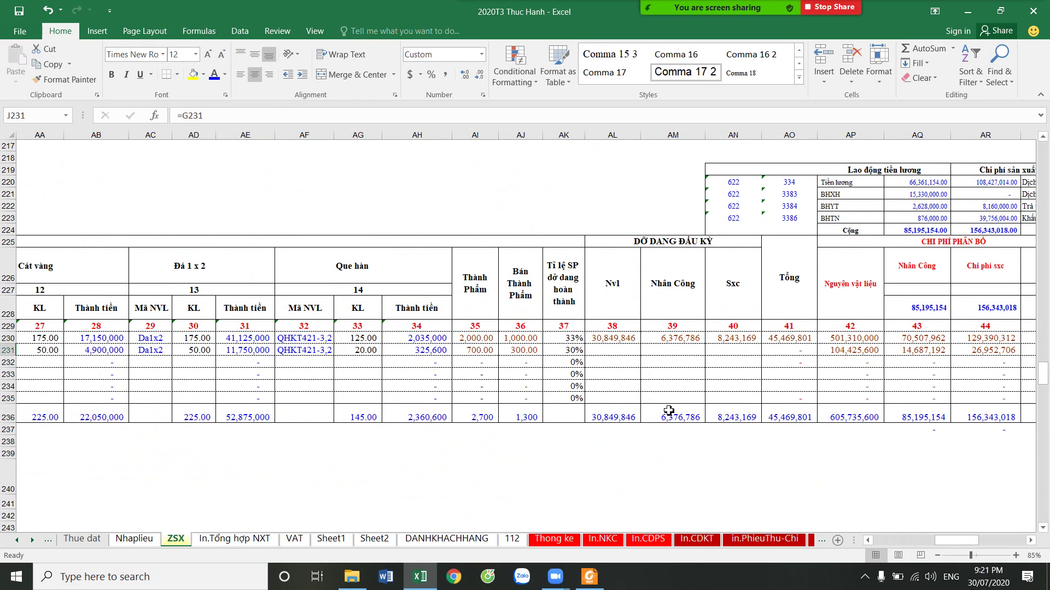
click(537, 351)
scroll(755, 479, down, 10)
scroll(755, 480, down, 9)
drag(957, 540, 896, 540)
scroll(680, 459, down, 8)
scroll(656, 454, down, 9)
scroll(602, 437, down, 2)
scroll(588, 435, up, 2)
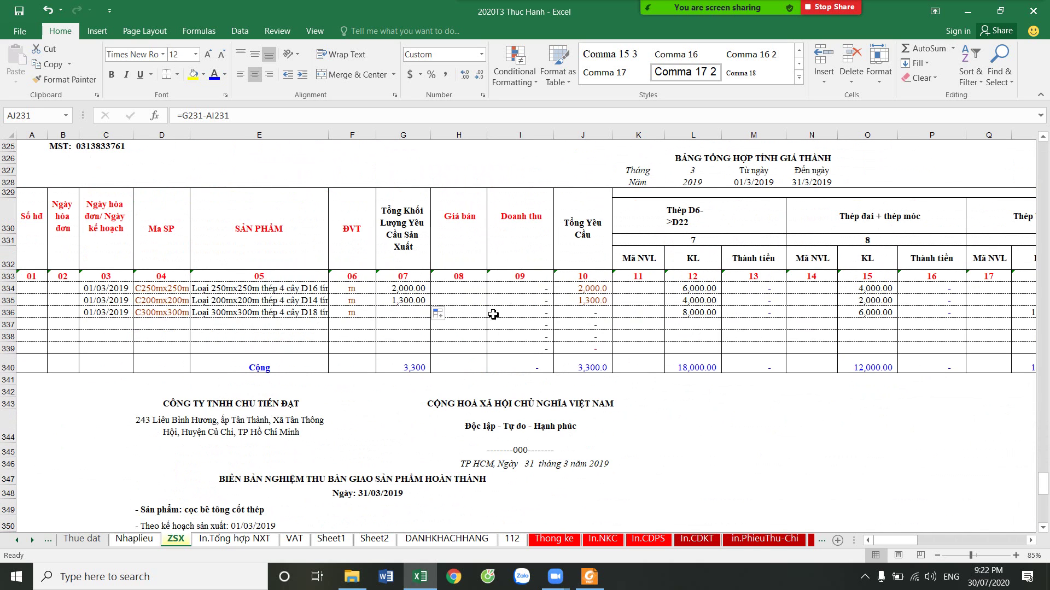
click(458, 278)
click(459, 288)
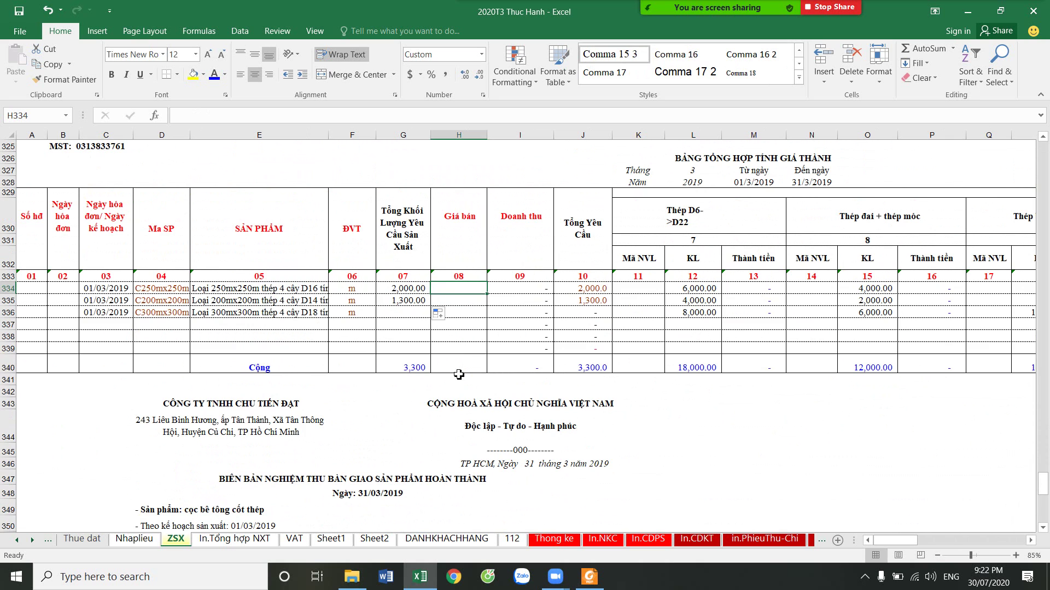
scroll(462, 353, up, 6)
scroll(470, 359, up, 6)
scroll(473, 362, up, 6)
Copy the selling prices 600,000/400,000/800,000 from H280:H282 into H334:H336
scroll(472, 361, up, 1)
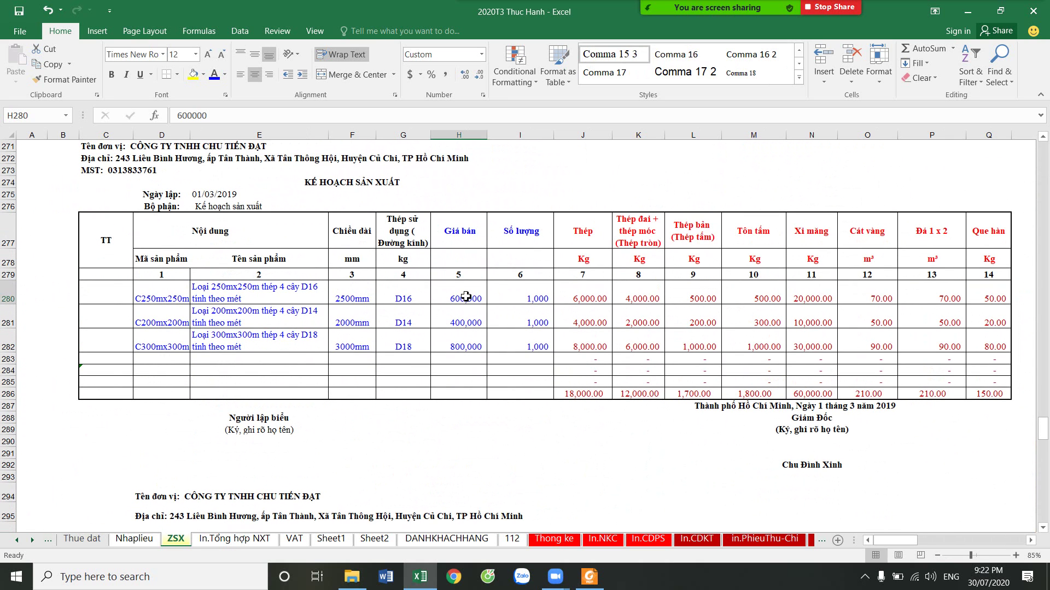
click(465, 310)
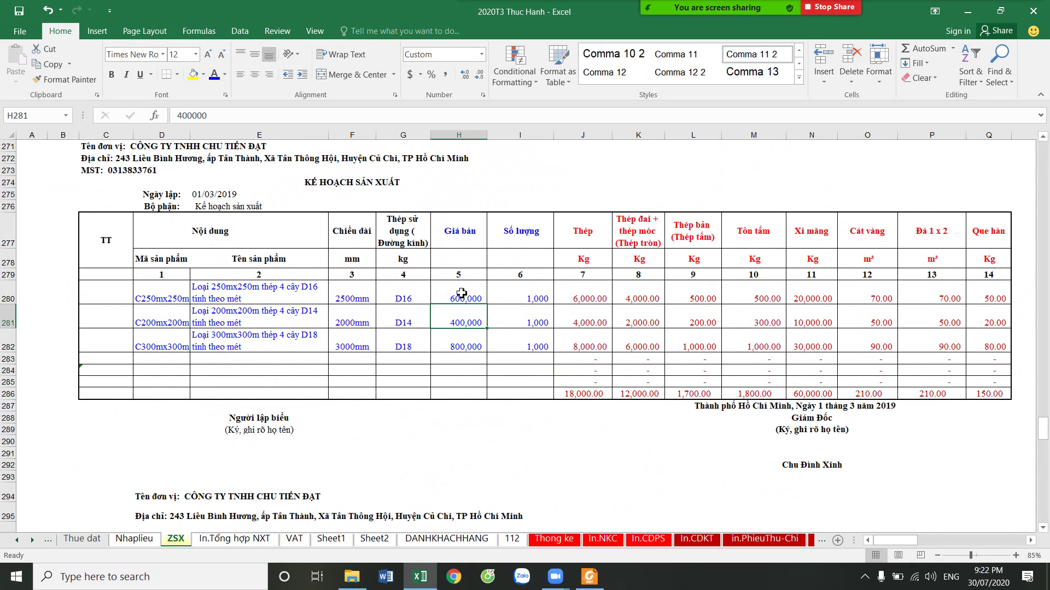
drag(462, 293, 468, 345)
right_click(466, 310)
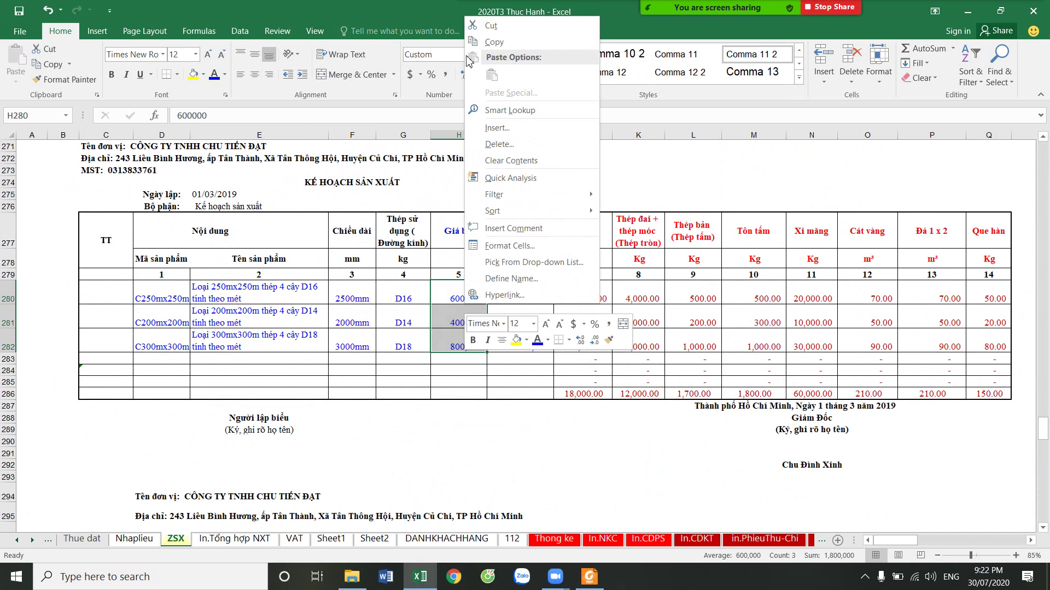
click(493, 42)
scroll(512, 438, down, 12)
scroll(512, 448, down, 9)
scroll(506, 403, up, 2)
click(458, 252)
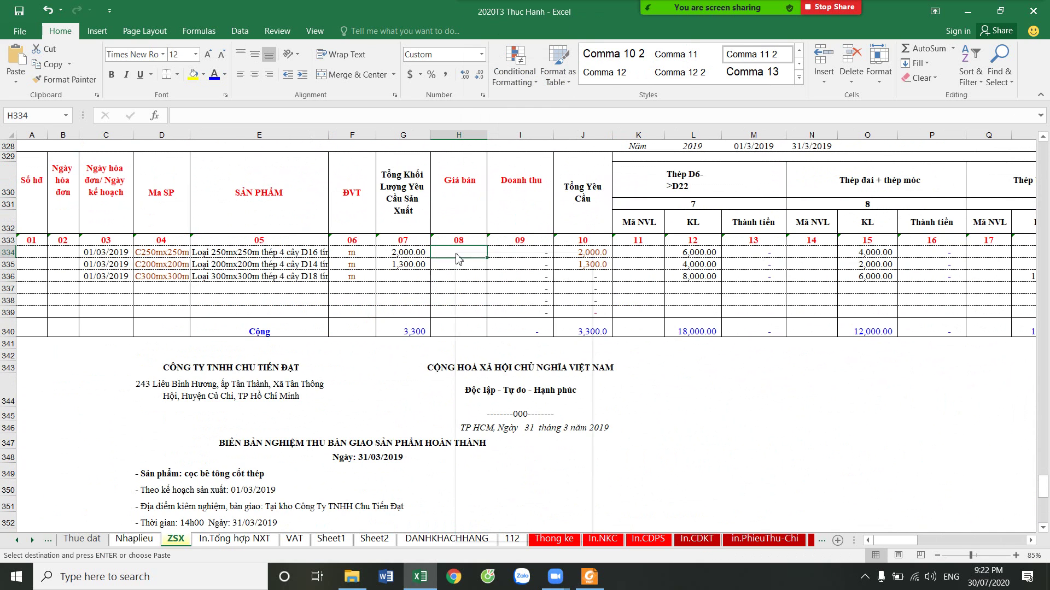
right_click(457, 253)
click(481, 298)
Extend the revenue formula to I336 and set G336's quantity to 1,000, totalling 2,520,000,000
scroll(564, 307, up, 2)
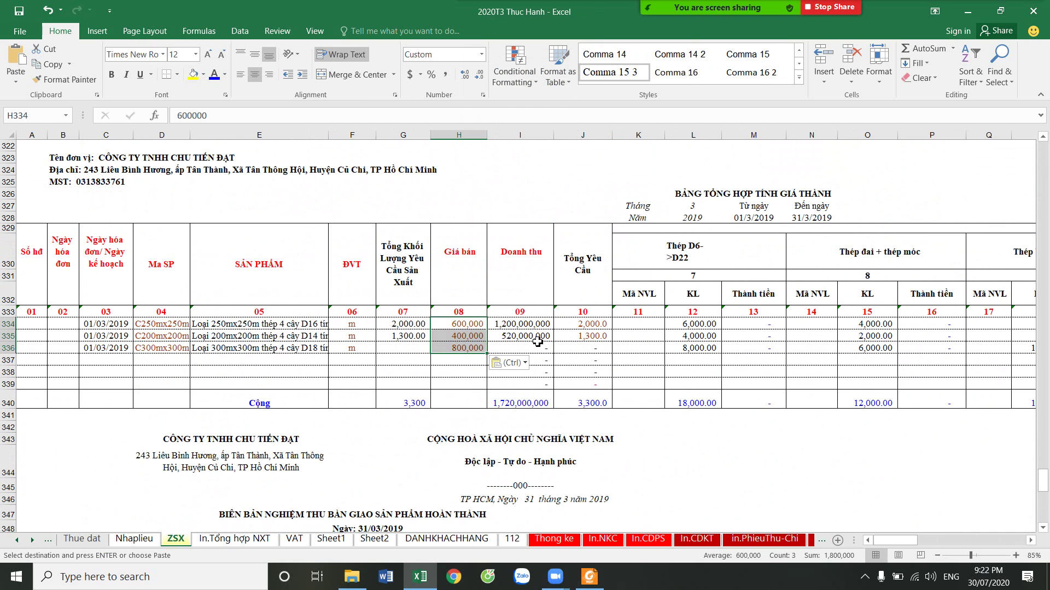
click(547, 341)
drag(553, 342, 550, 351)
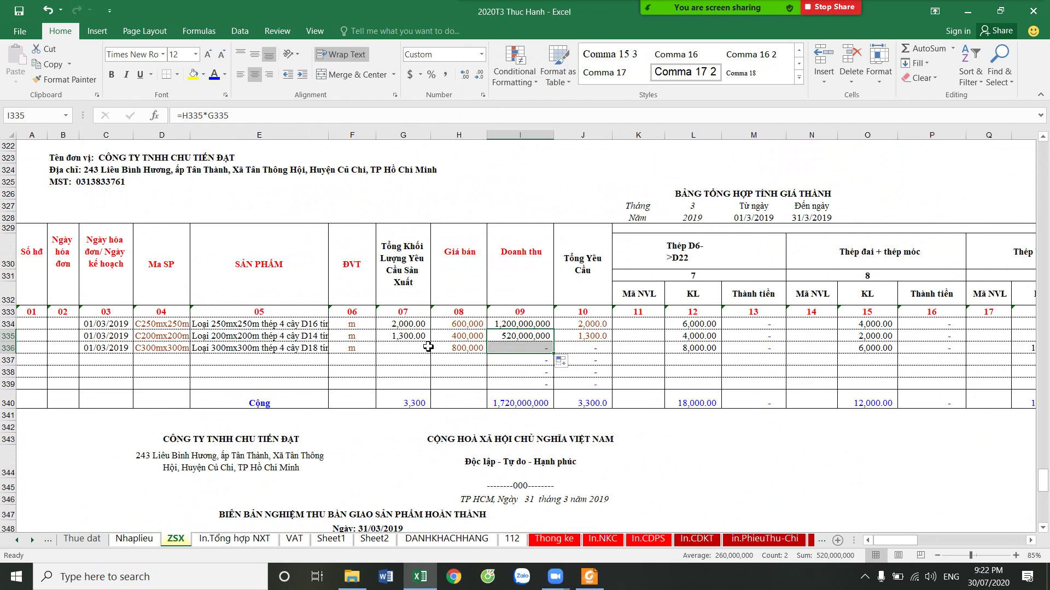
click(407, 349)
text(10000)
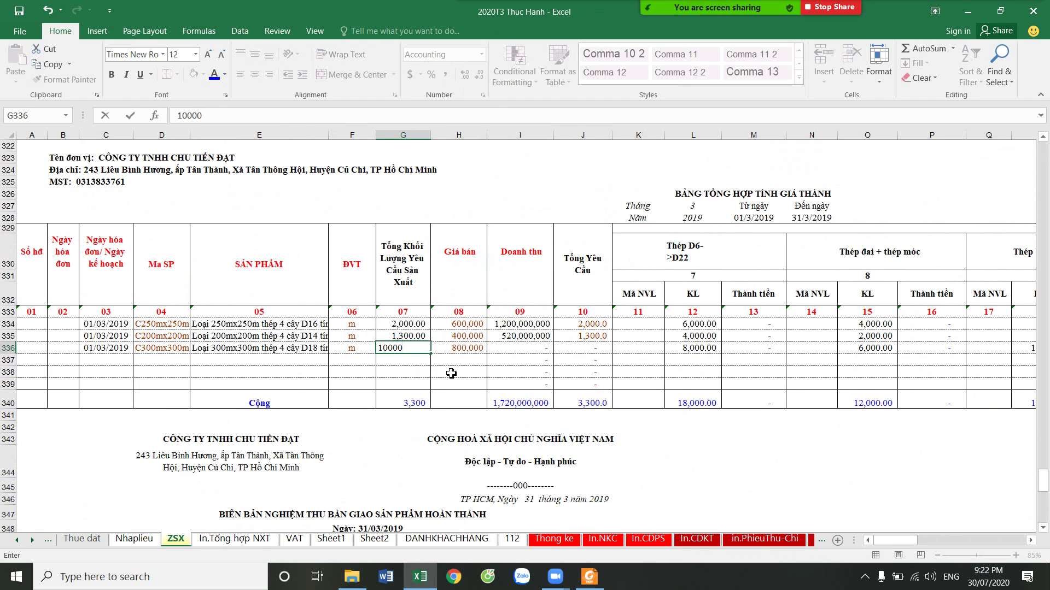
key(BackSpace)
key(Tab)
key(Tab)
click(540, 403)
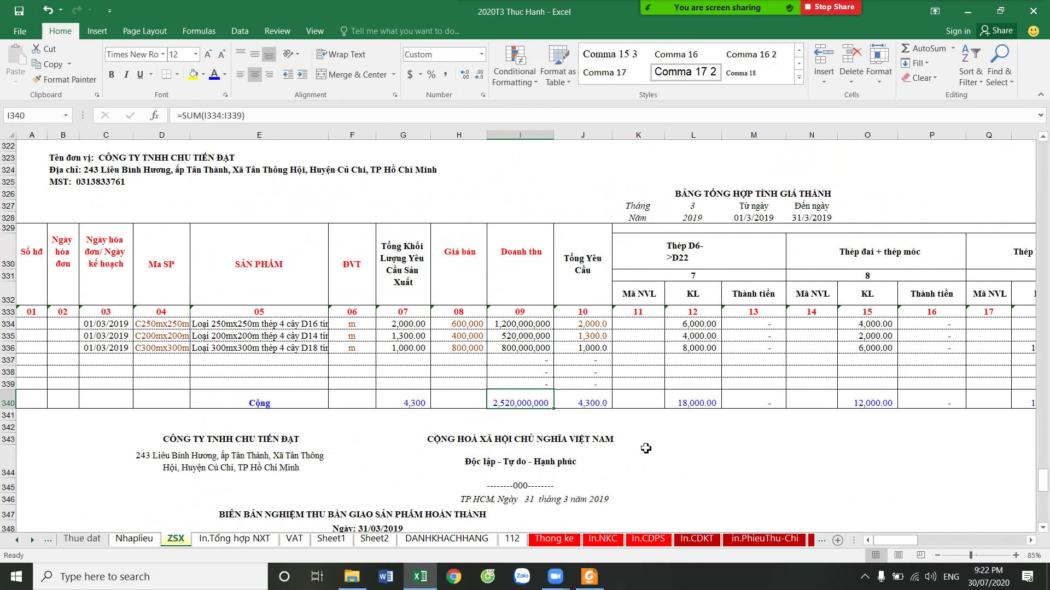
drag(891, 541, 903, 542)
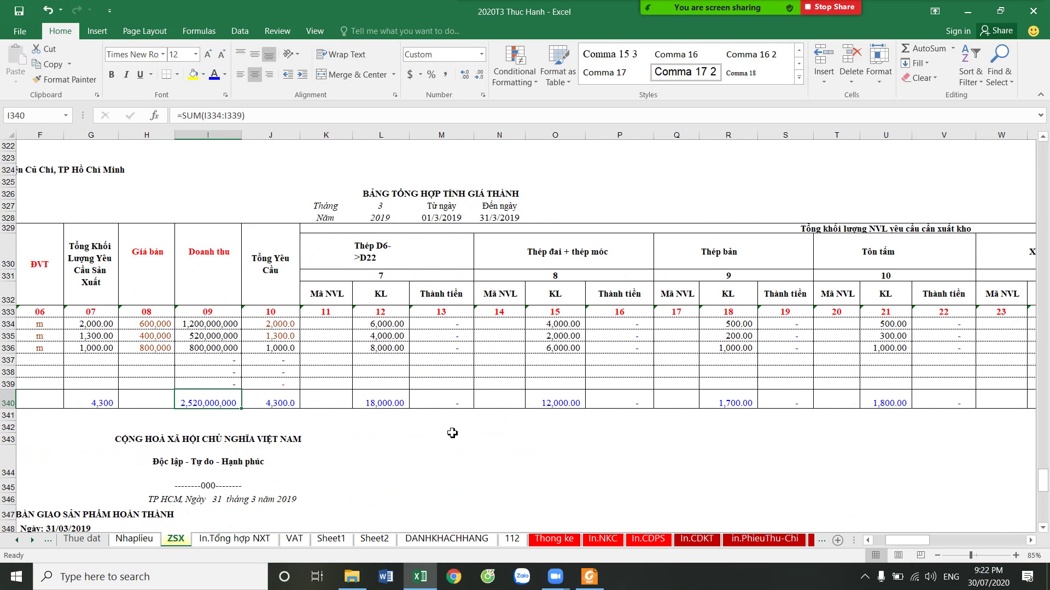
click(336, 326)
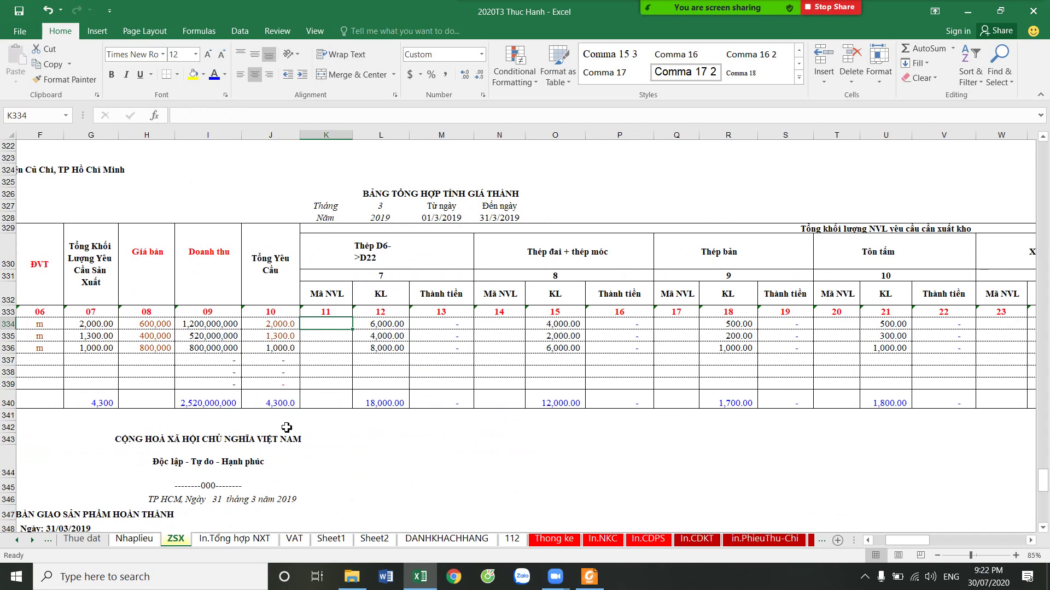
click(133, 541)
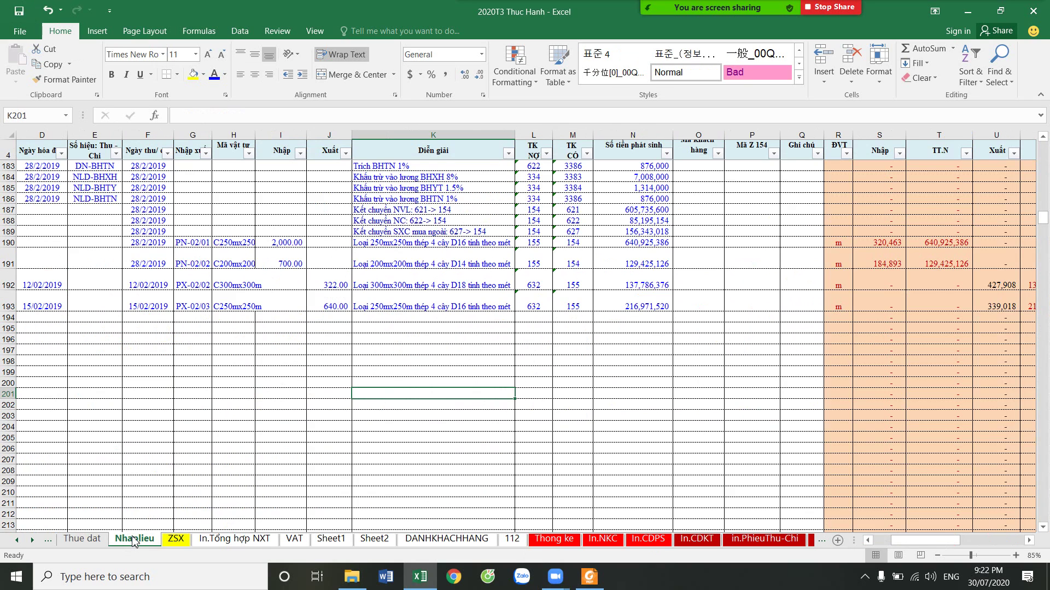
scroll(328, 465, up, 2)
scroll(335, 483, up, 2)
scroll(335, 483, down, 1)
scroll(239, 472, down, 1)
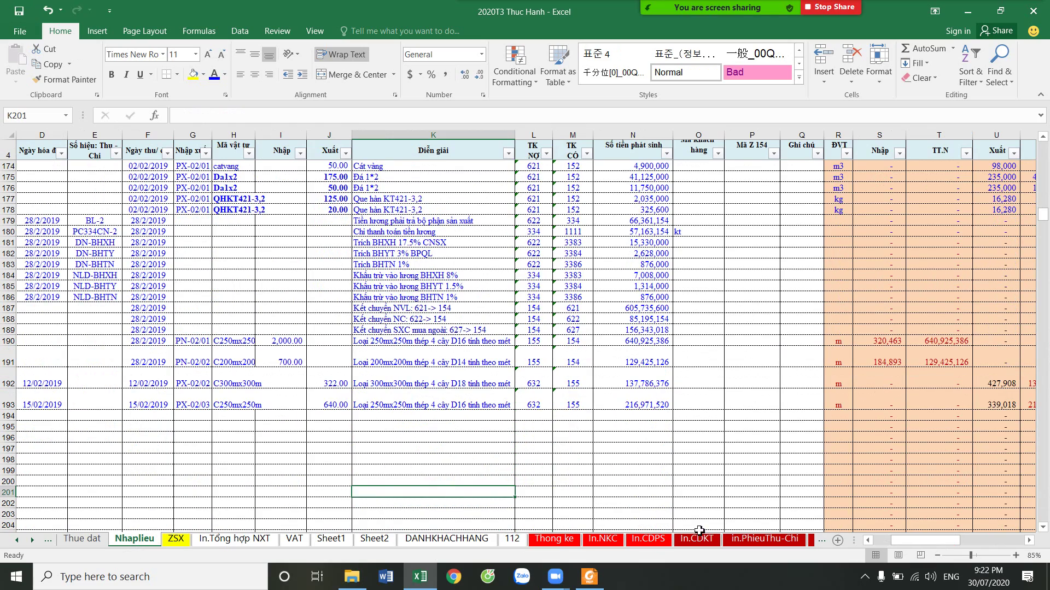
click(883, 541)
drag(1042, 214, 87, 147)
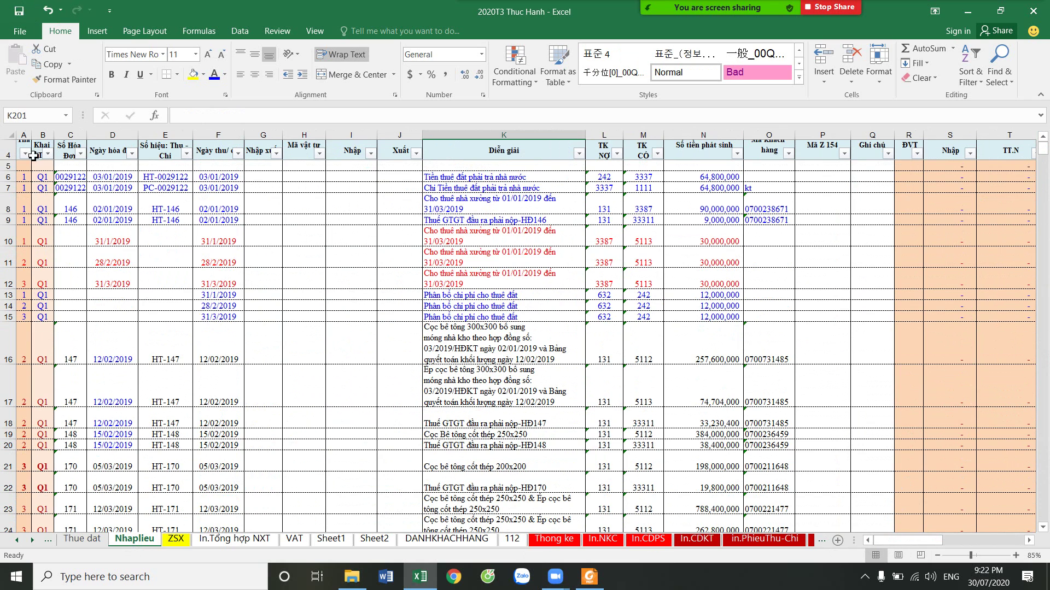
click(26, 154)
click(70, 286)
click(65, 318)
click(116, 389)
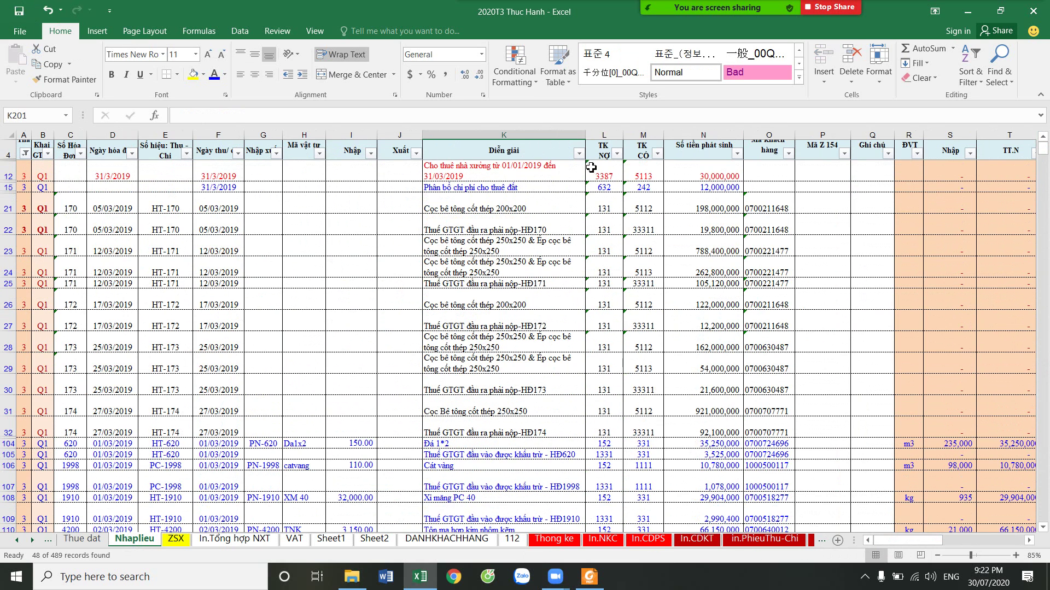
click(618, 156)
click(647, 286)
click(648, 318)
click(699, 396)
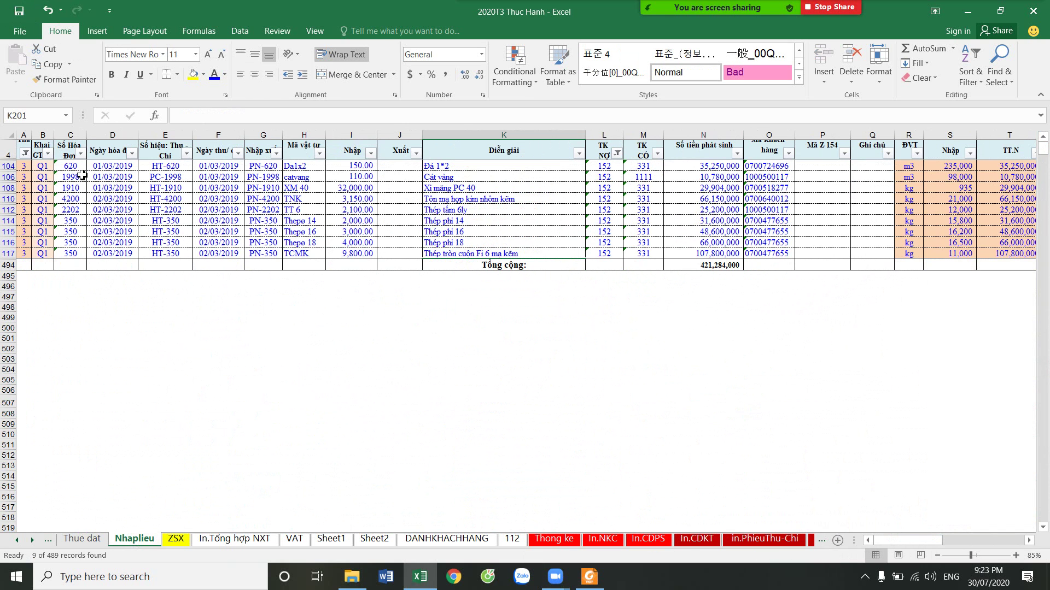
drag(98, 174, 765, 253)
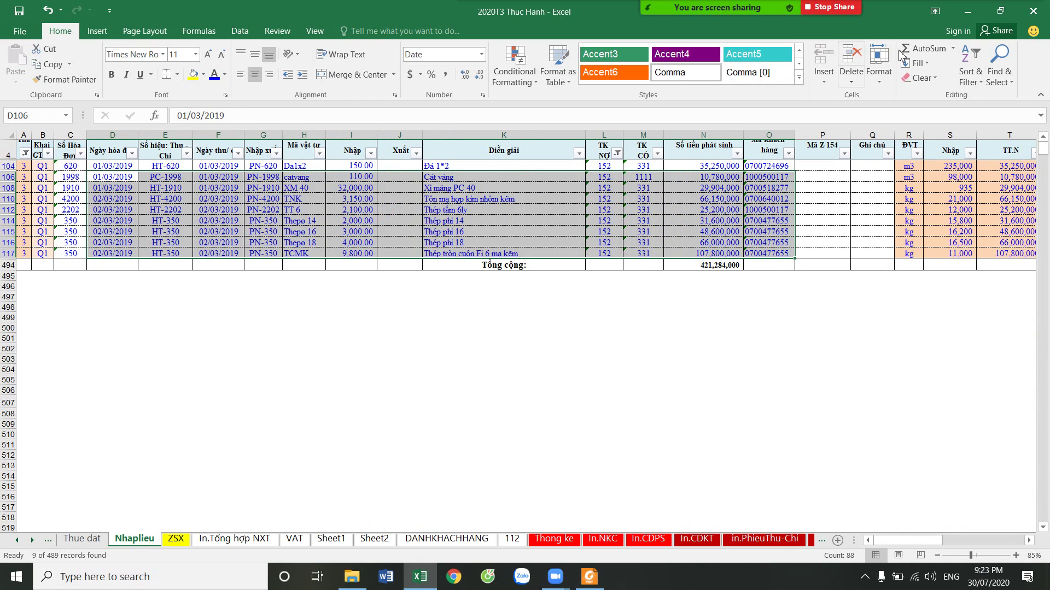
click(970, 68)
click(961, 164)
mouse_move(1043, 155)
mouse_down()
mouse_move(1045, 241)
mouse_move(1043, 214)
mouse_up()
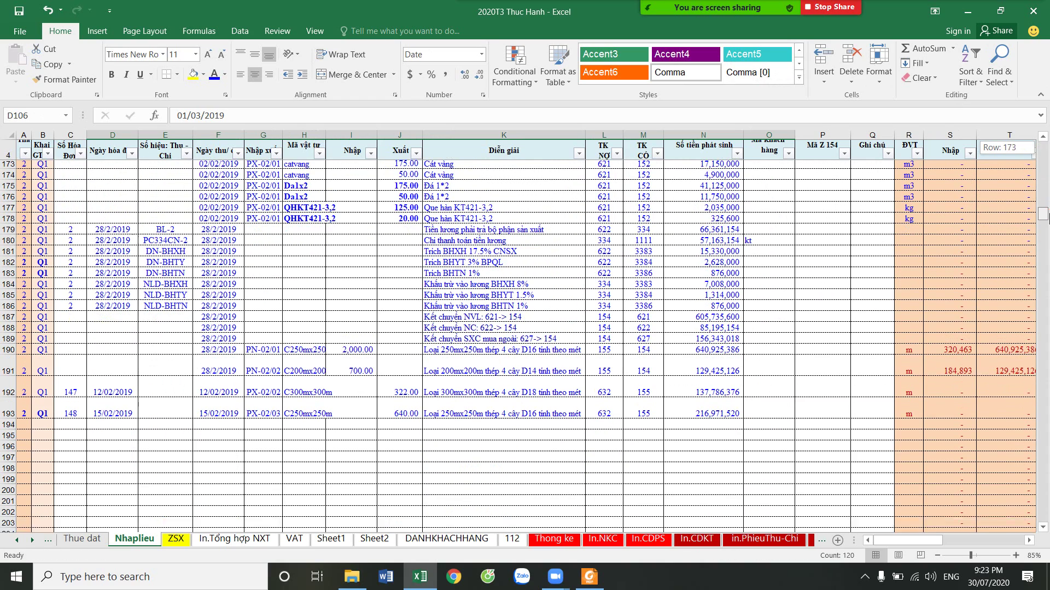
Date F194 as 03/03/2020, make rows 194–212 red, and fill the date down to F204
click(231, 428)
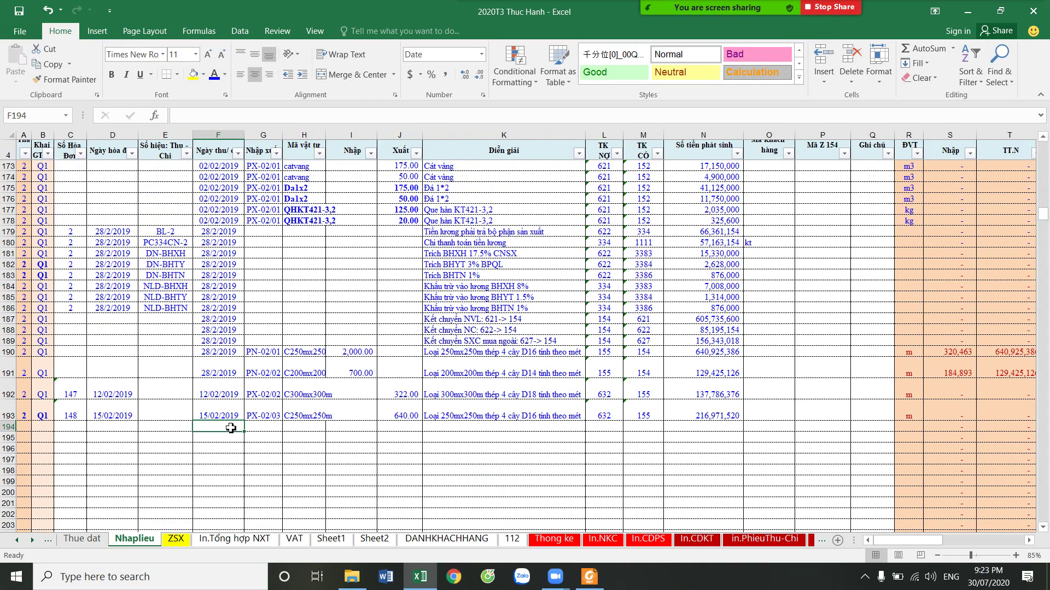
text(3)
key(Return)
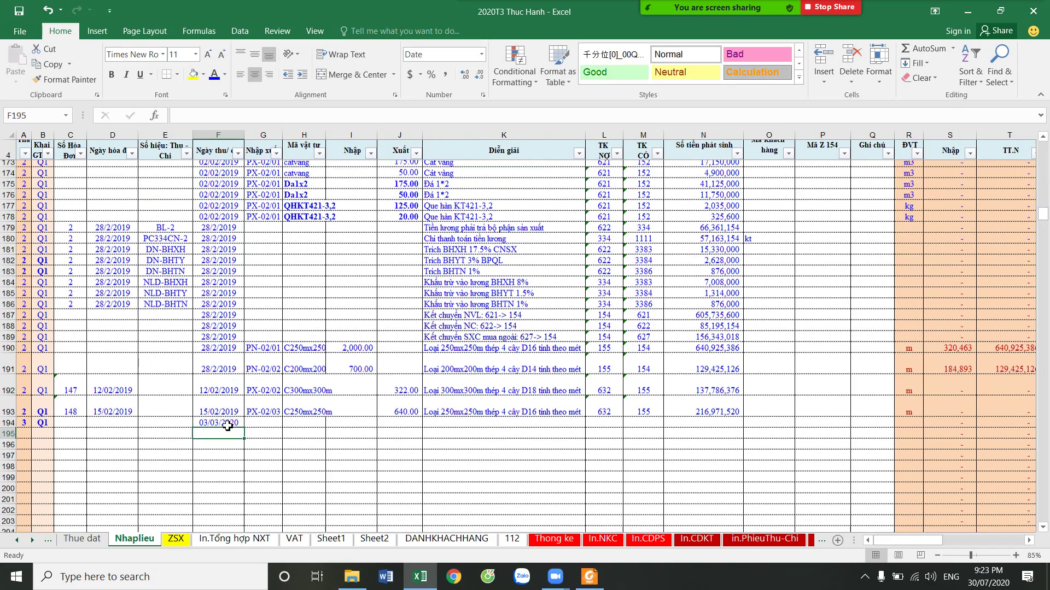
scroll(230, 427, down, 1)
drag(7, 394, 9, 517)
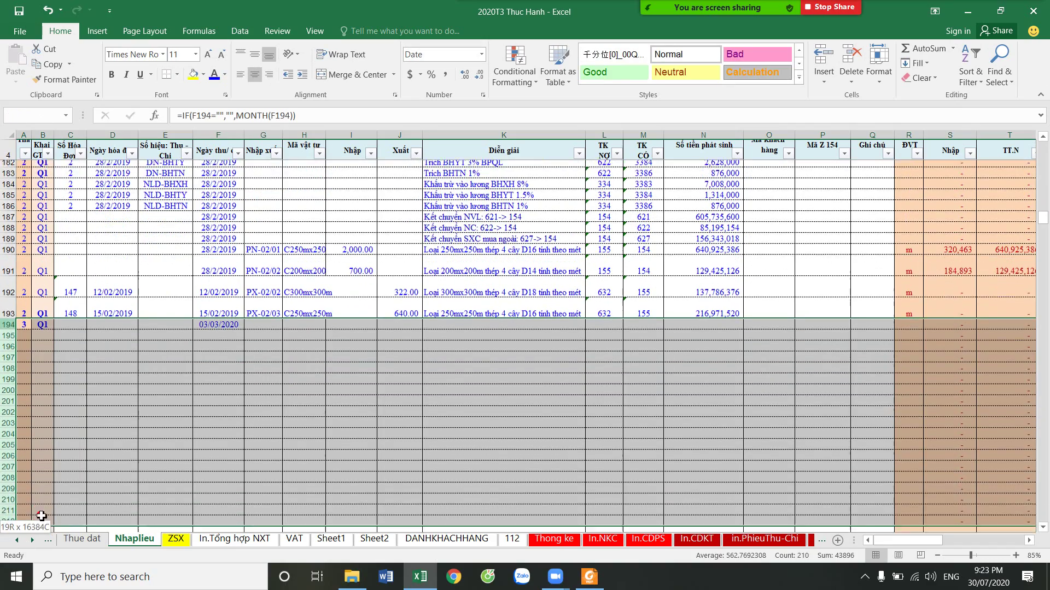
click(225, 74)
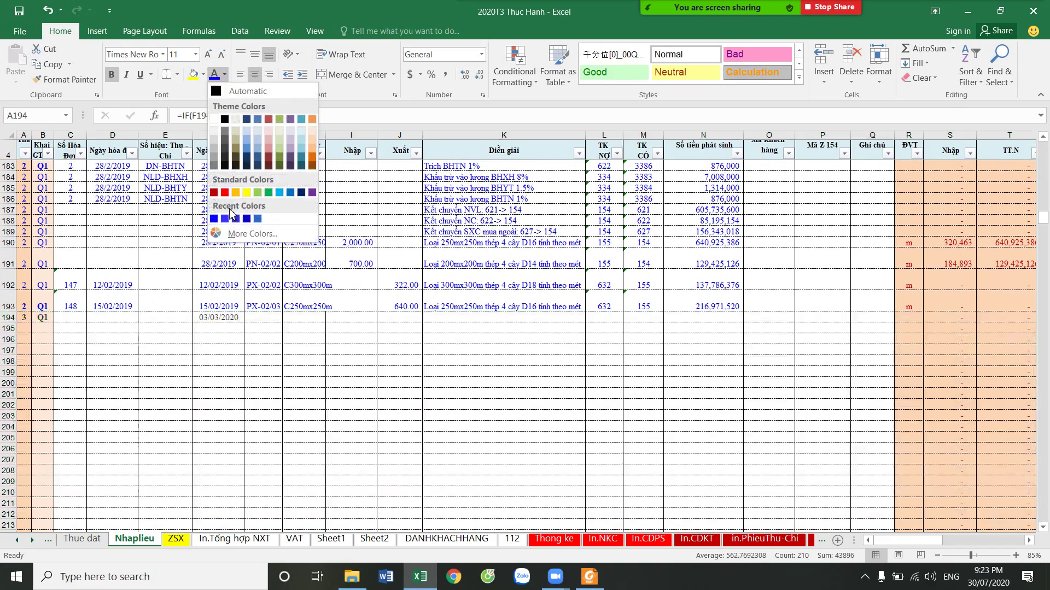
click(225, 193)
click(218, 318)
drag(244, 323, 238, 437)
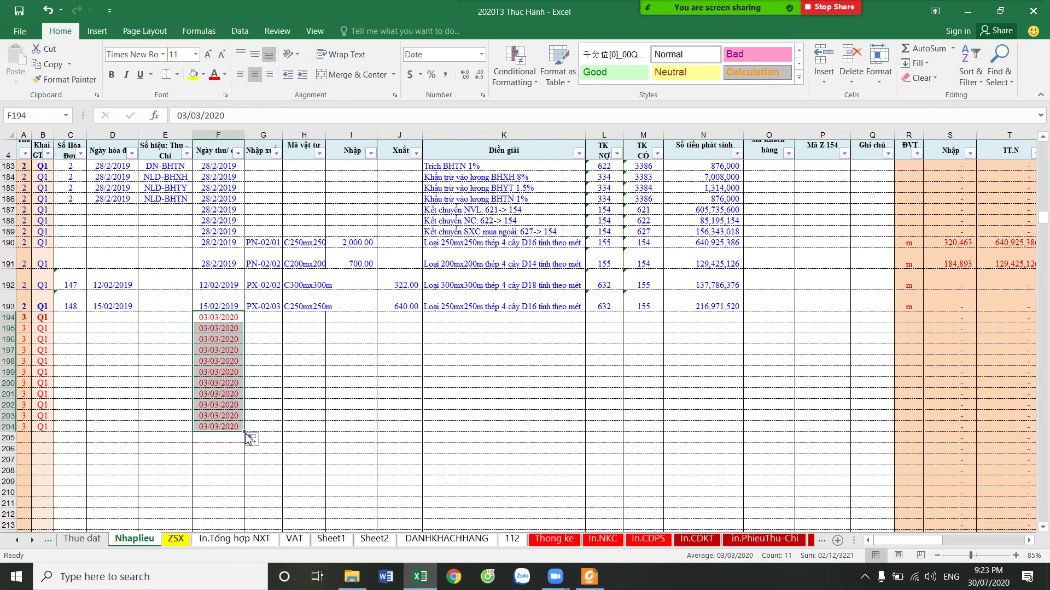
Copy the material codes in H163:H178 and select H194 as their destination
scroll(288, 417, up, 4)
scroll(305, 414, up, 3)
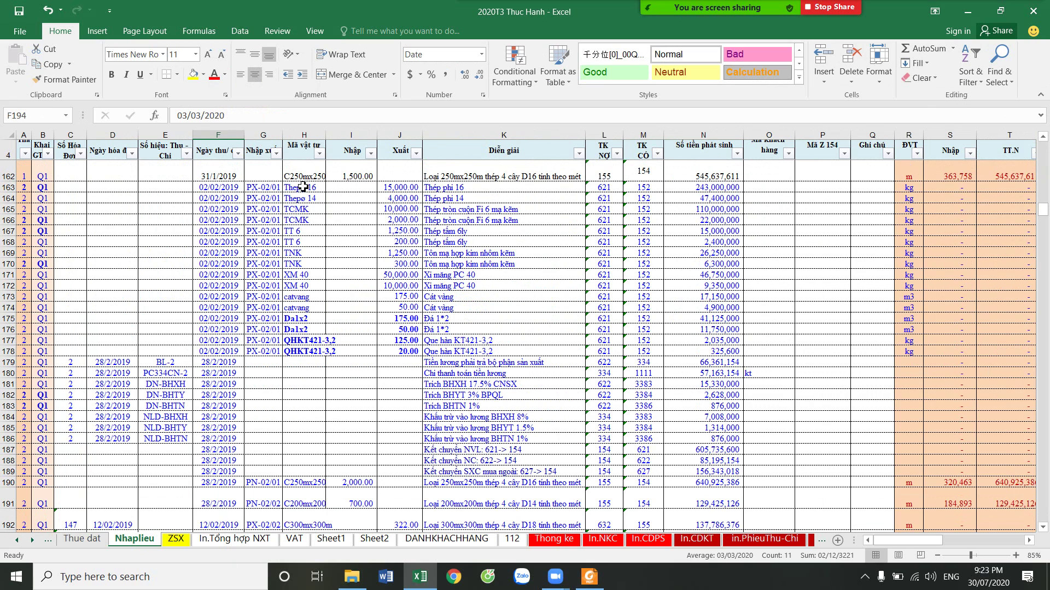
drag(303, 189, 304, 351)
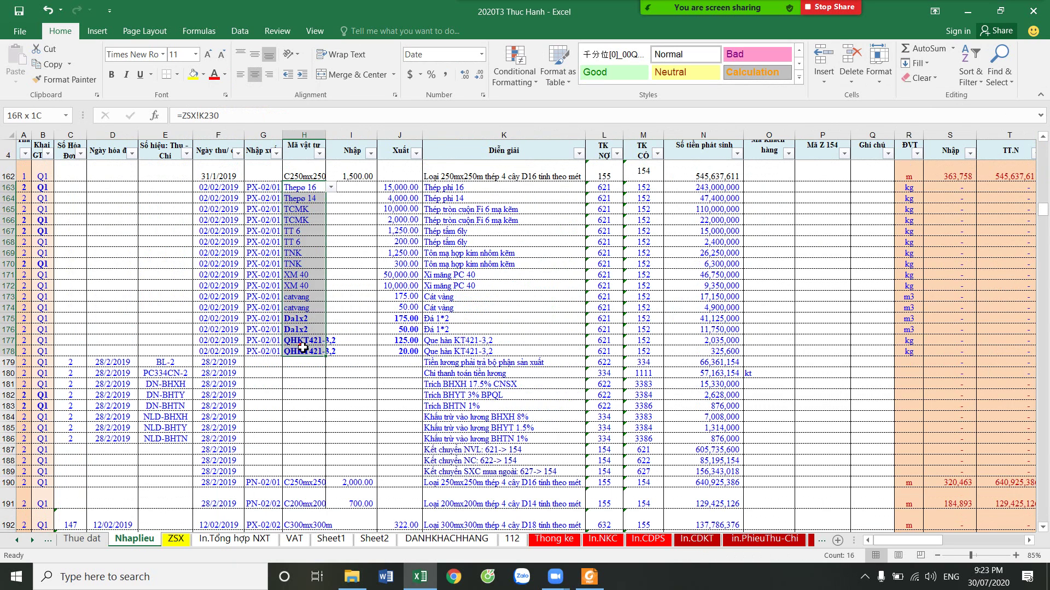
click(112, 76)
click(111, 76)
drag(9, 187, 9, 351)
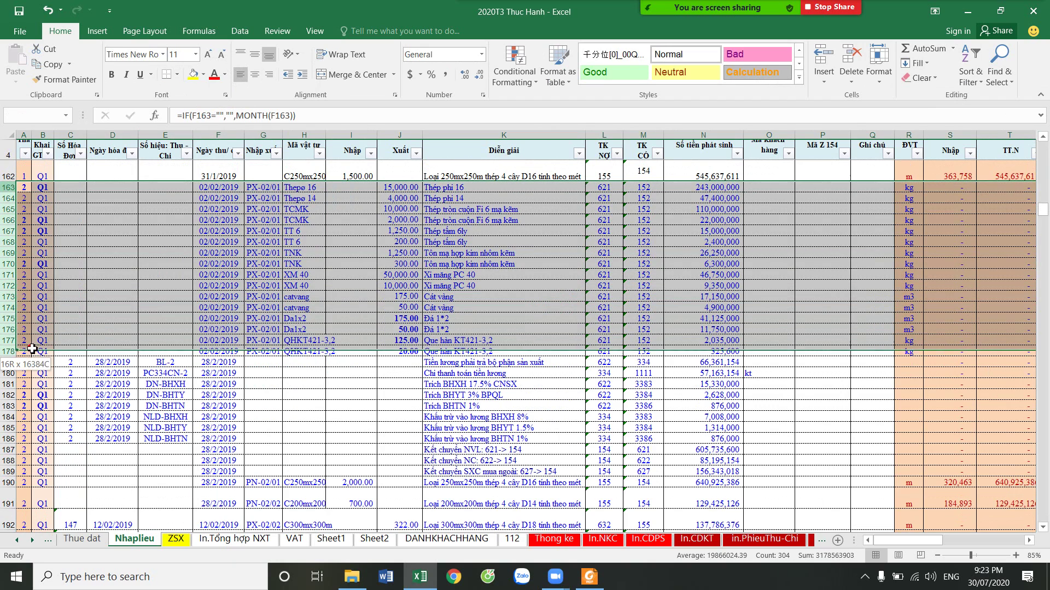
click(112, 77)
click(112, 76)
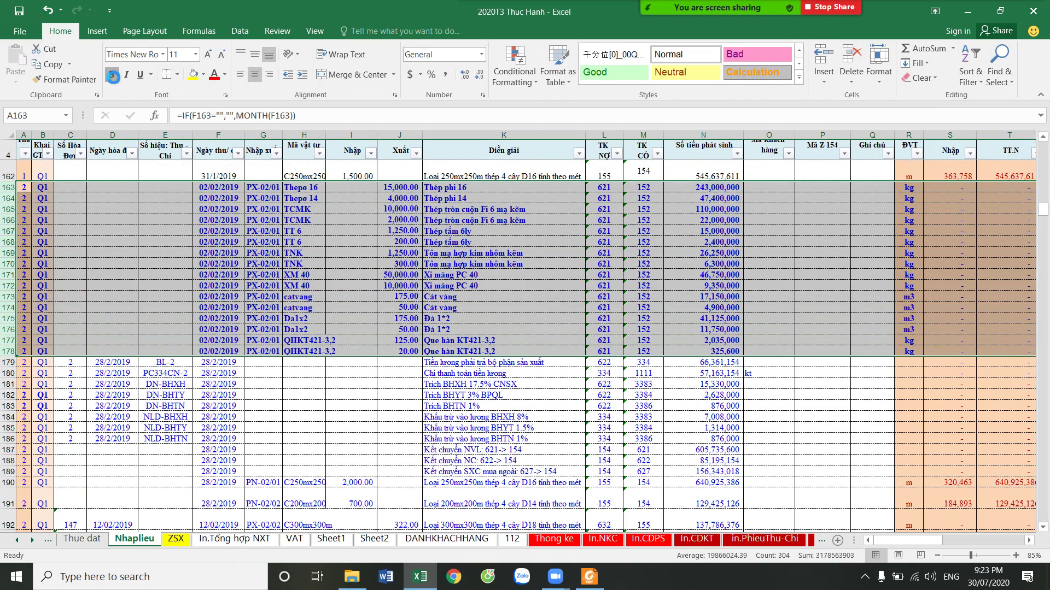
drag(306, 191, 302, 346)
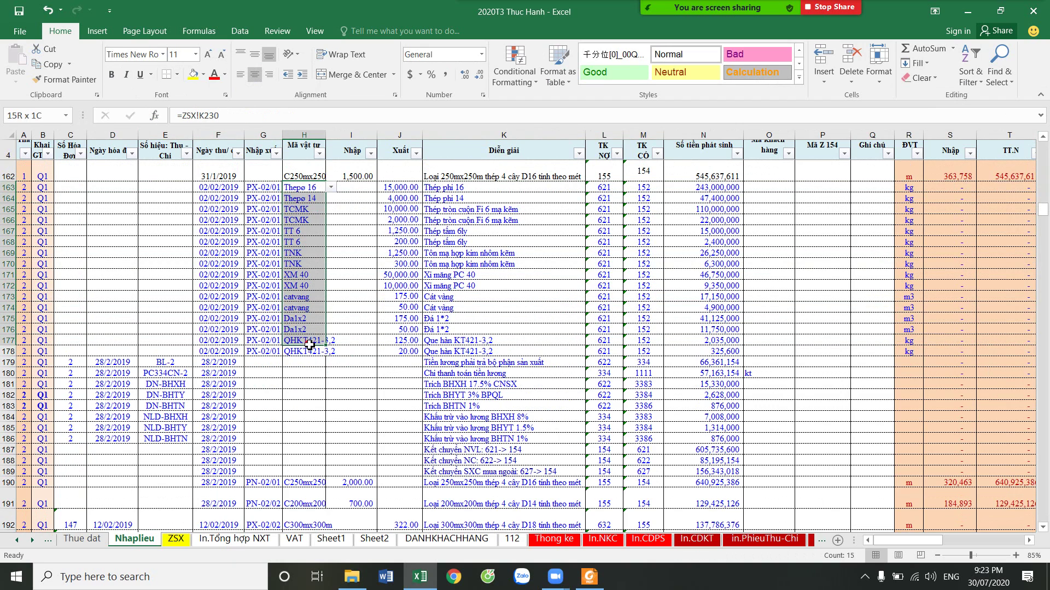
right_click(302, 208)
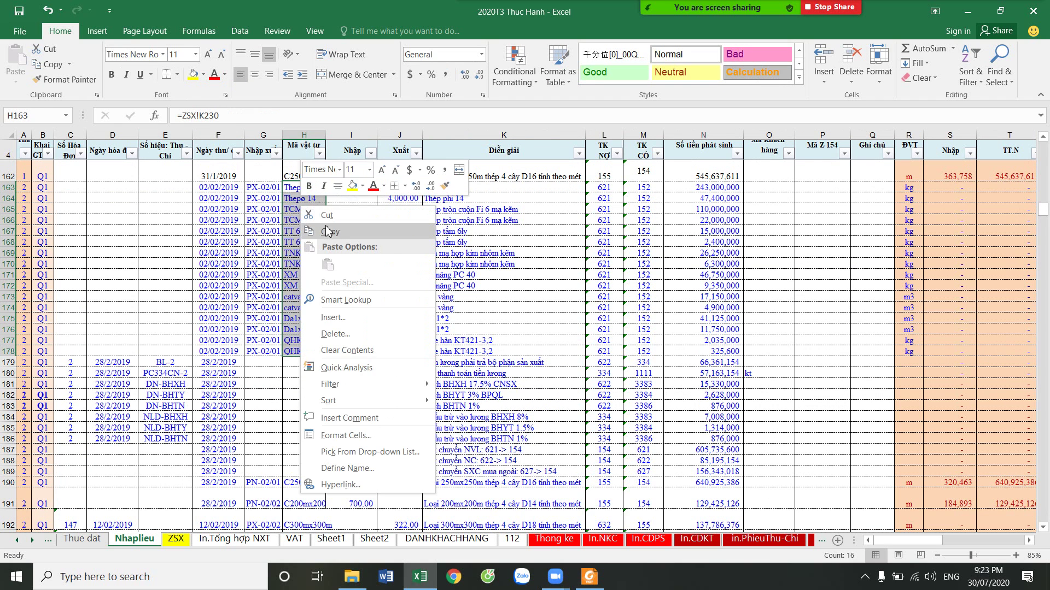
click(333, 232)
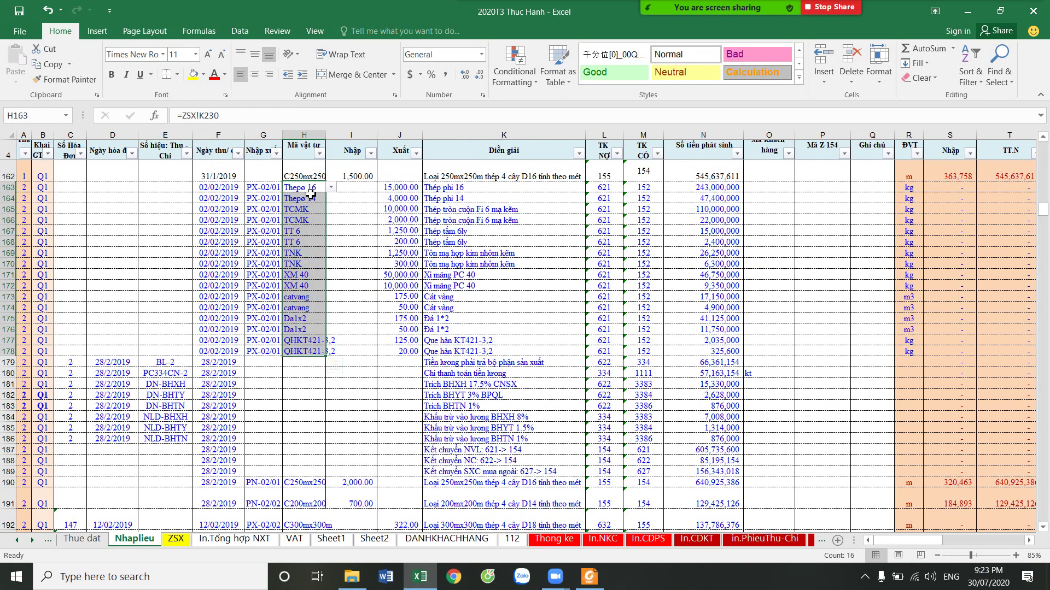
scroll(337, 394, down, 5)
click(355, 355)
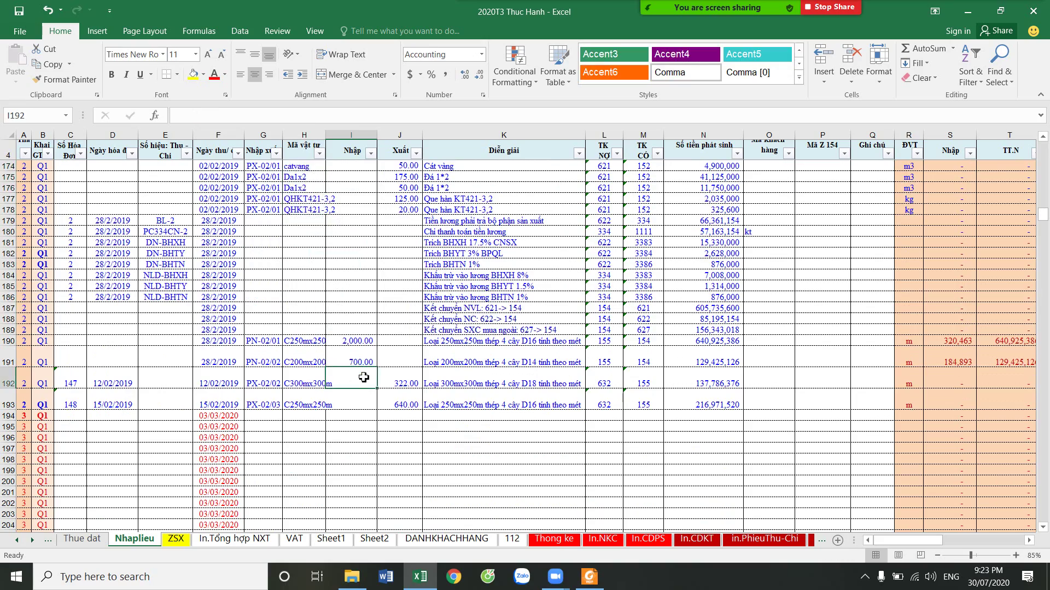
scroll(328, 350, down, 2)
click(304, 318)
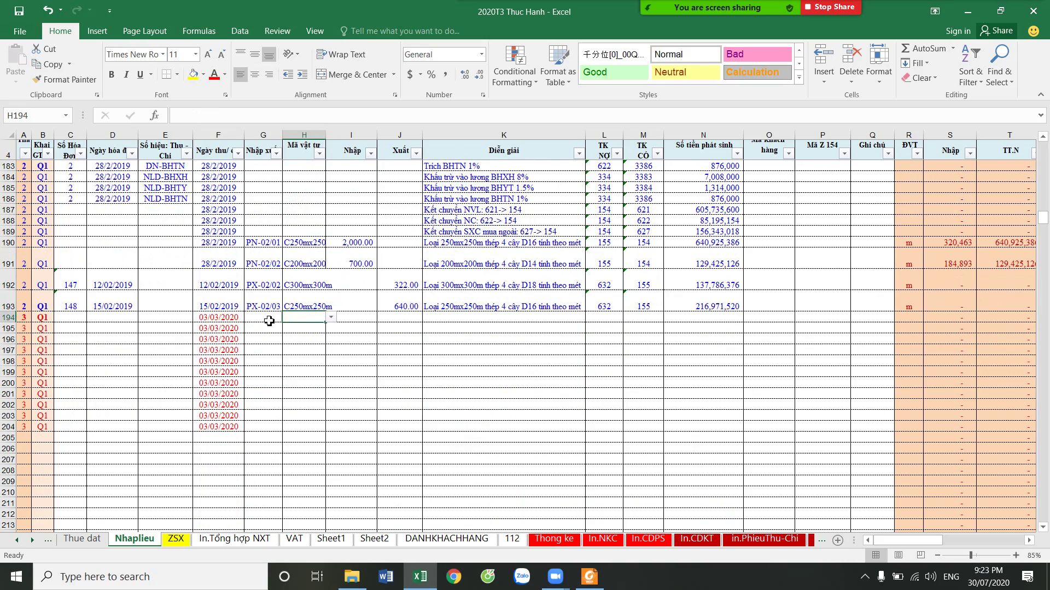
Copy voucher PX-02/01 from G170 into G194 and change it to PX-03/01
scroll(269, 321, up, 3)
scroll(273, 306, up, 3)
click(269, 220)
key(ctrl+c)
scroll(284, 328, down, 4)
scroll(278, 339, down, 1)
click(273, 351)
key(ctrl+v)
click(200, 115)
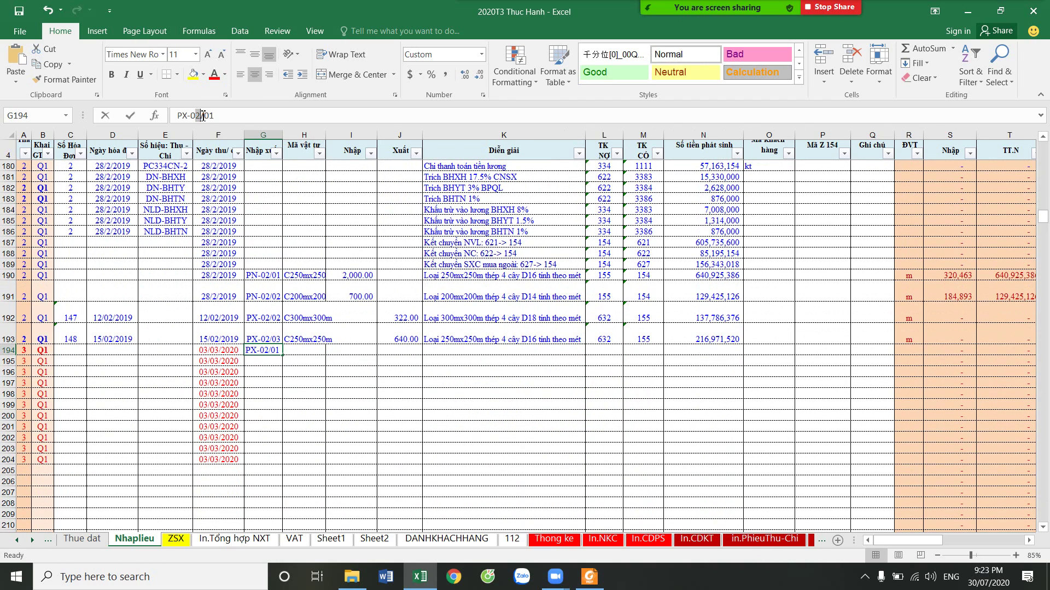
text(3)
key(Return)
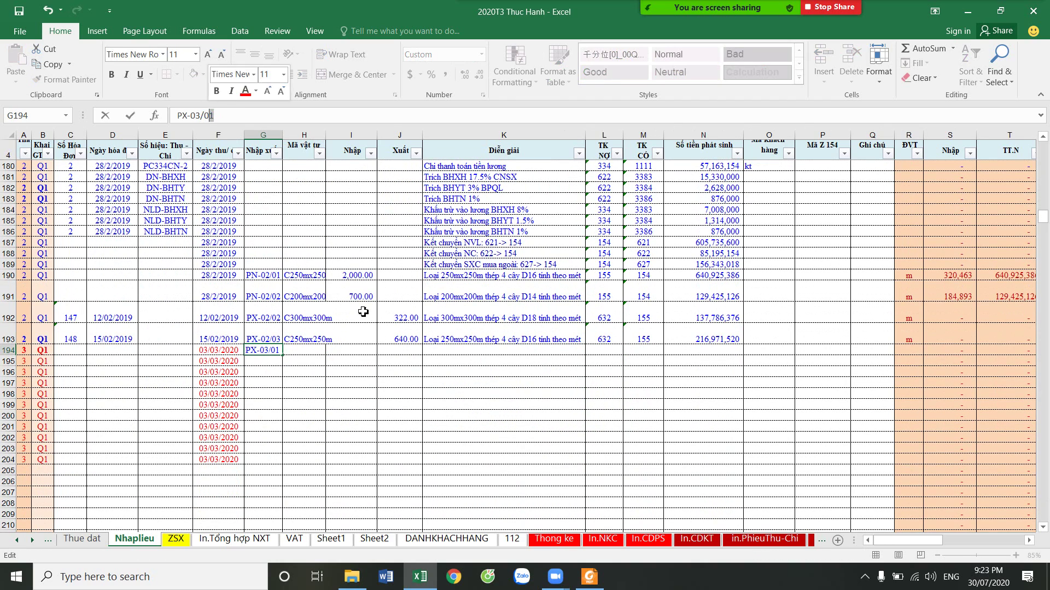
Fill PX-03/01 down from G194 through G204 and select rows 194–204
click(328, 472)
click(276, 354)
drag(281, 355, 281, 464)
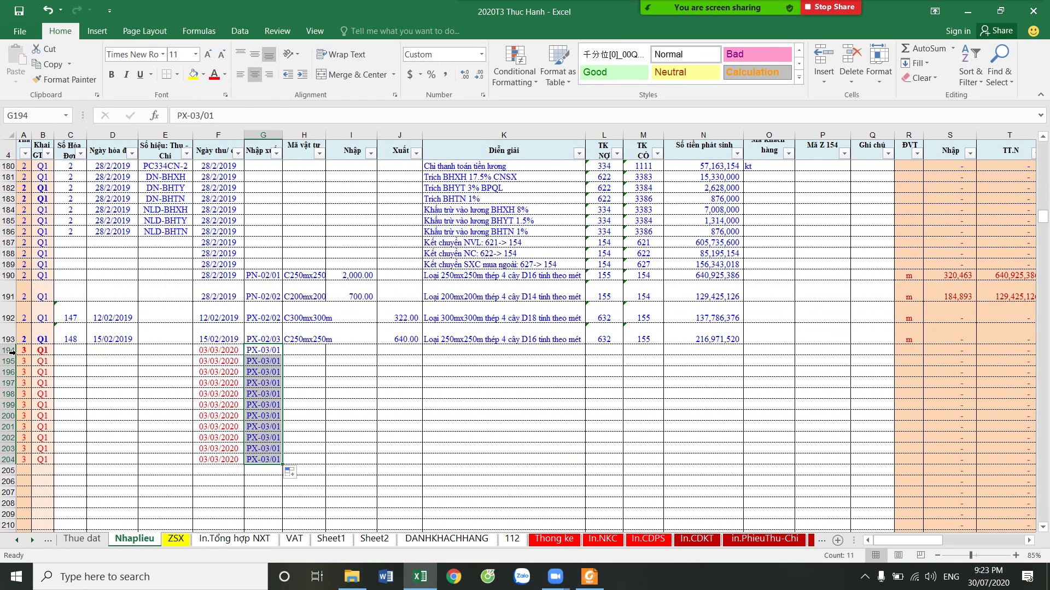
drag(8, 350, 8, 459)
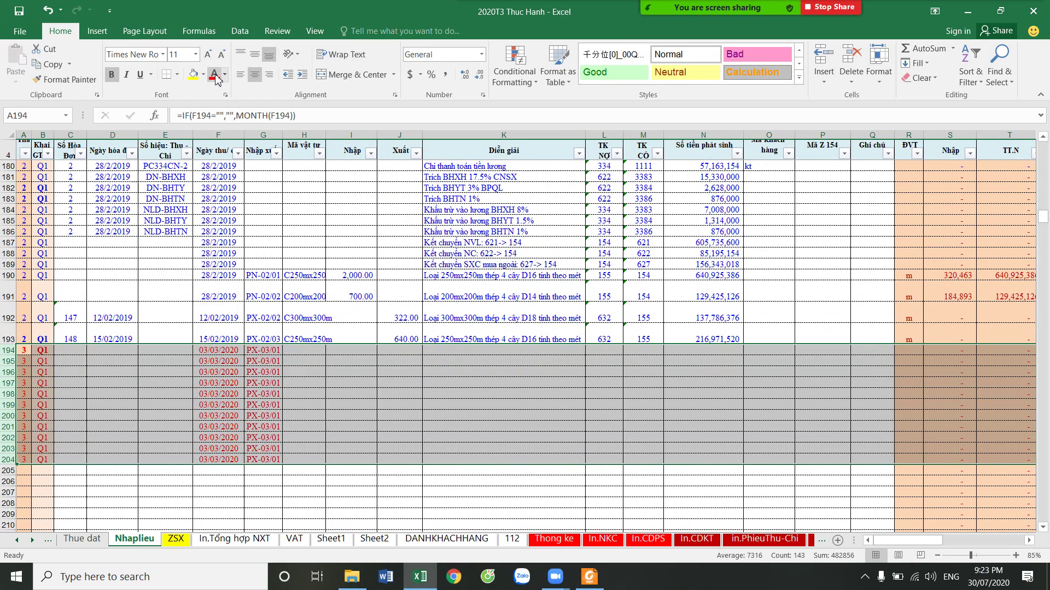
Start a link formula in H194 that points to the ZSX sheet
click(299, 350)
text(=)
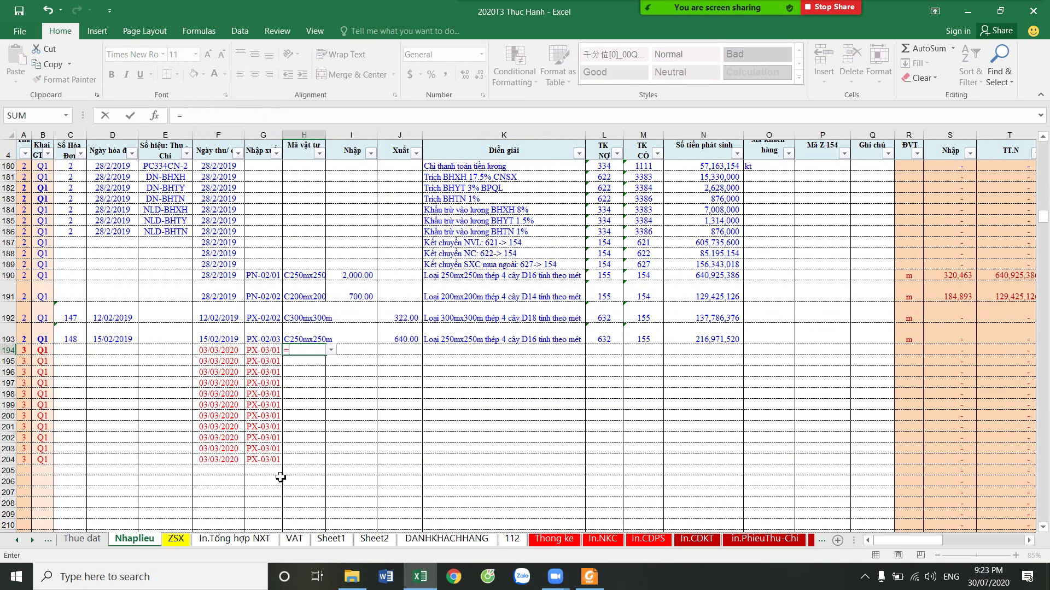
click(179, 541)
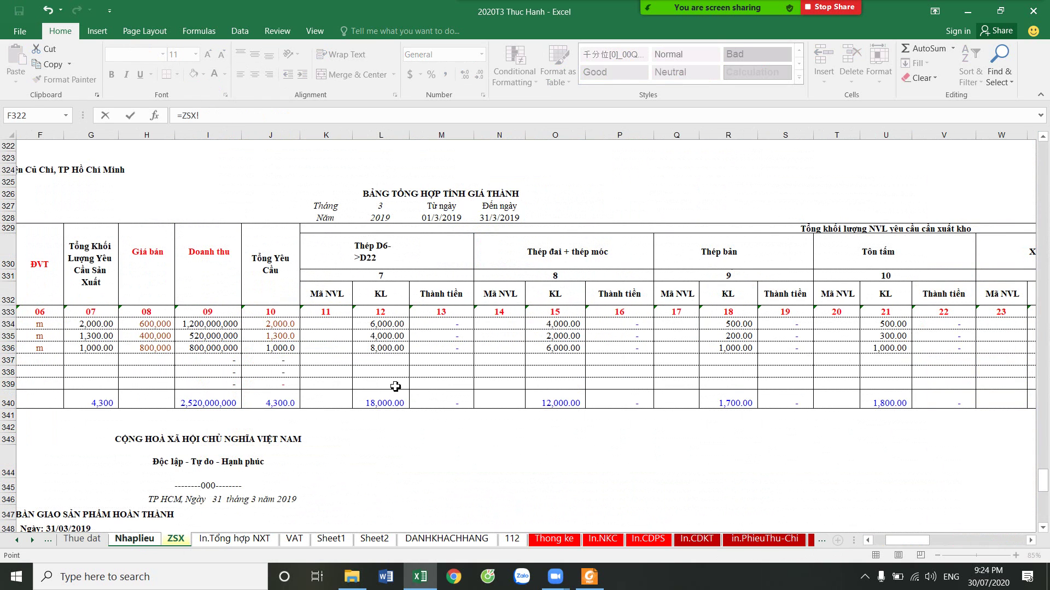
Cancel the H194 formula, then link ZSX cell K334 to the 16 mm steel code Thepe 16
key(Escape)
click(462, 429)
click(177, 540)
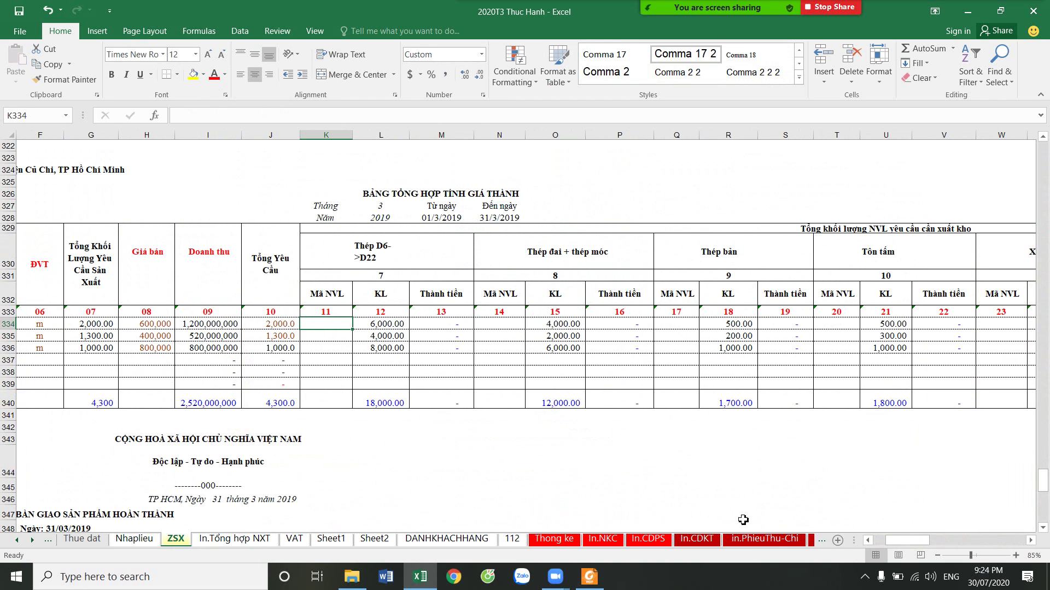
drag(907, 540, 896, 540)
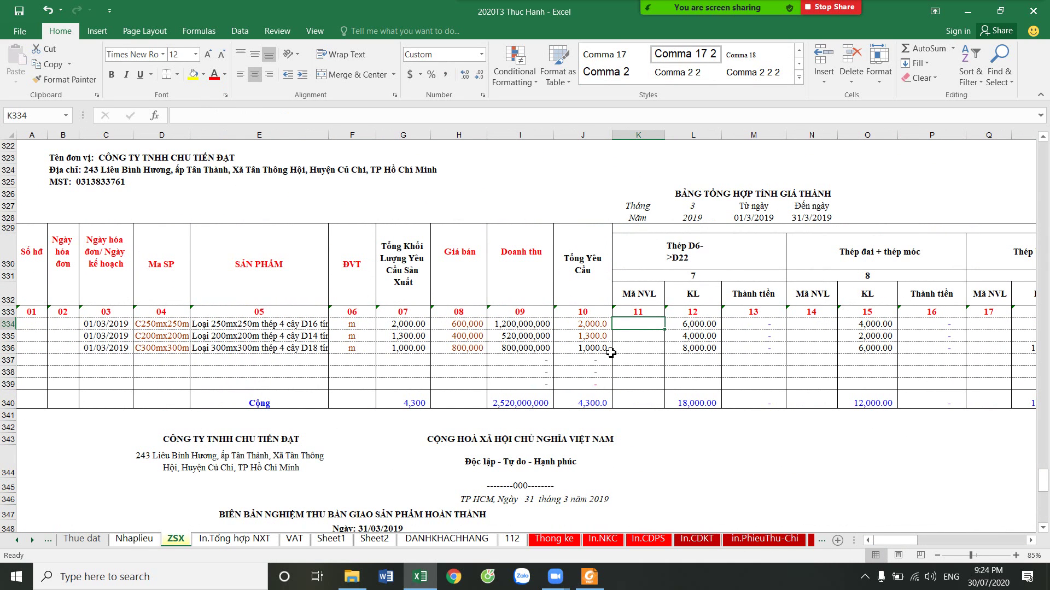
text(=)
click(234, 538)
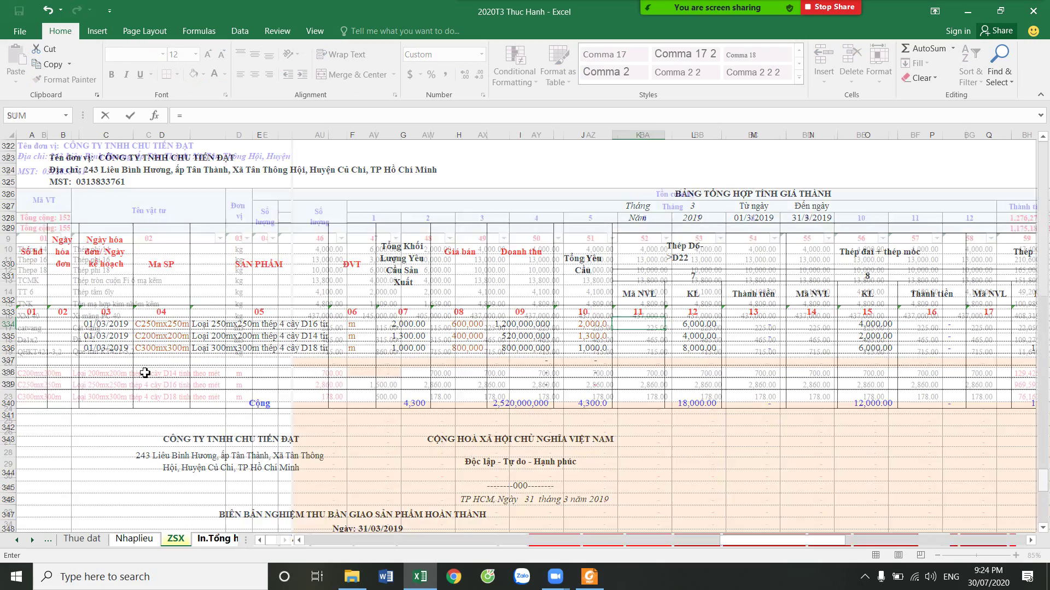
click(48, 261)
key(Return)
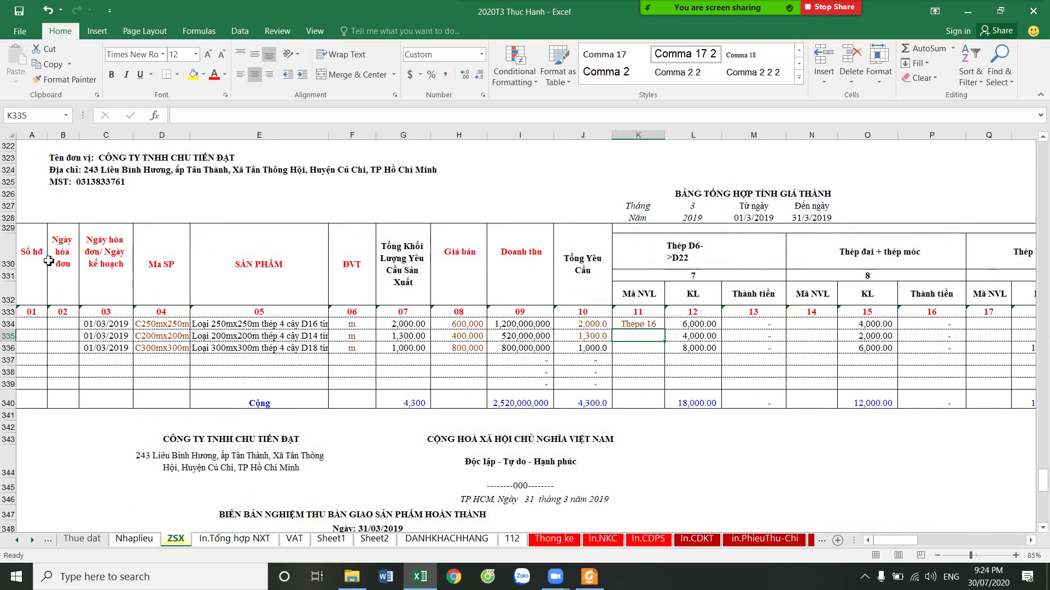
Link K335 and K336 to the inventory sheet's Thepe 14 and Thepe 18 codes
text(=)
click(234, 538)
click(56, 252)
key(Return)
text(=)
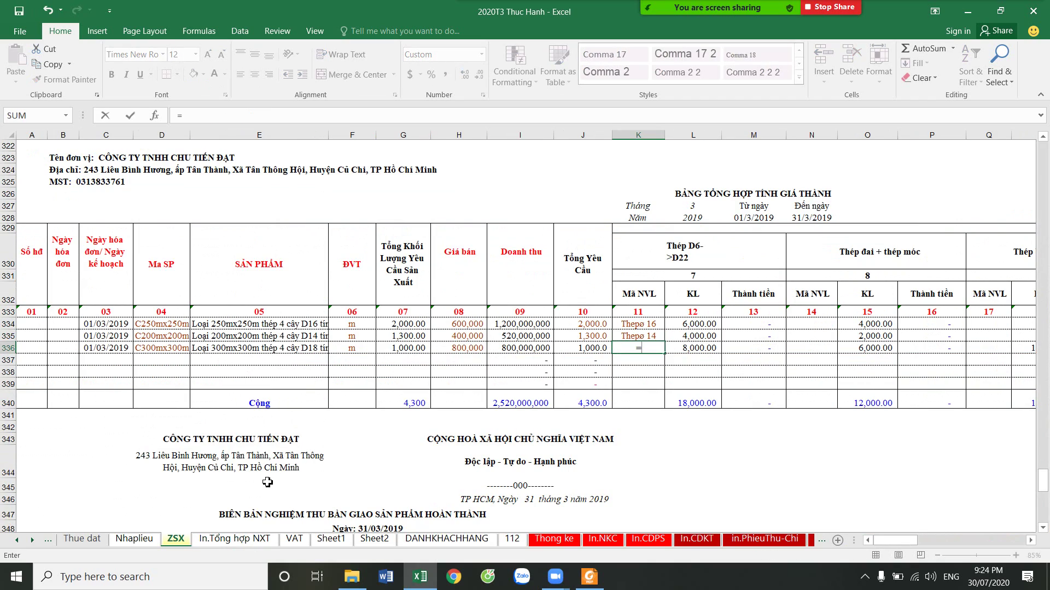
click(63, 270)
key(Return)
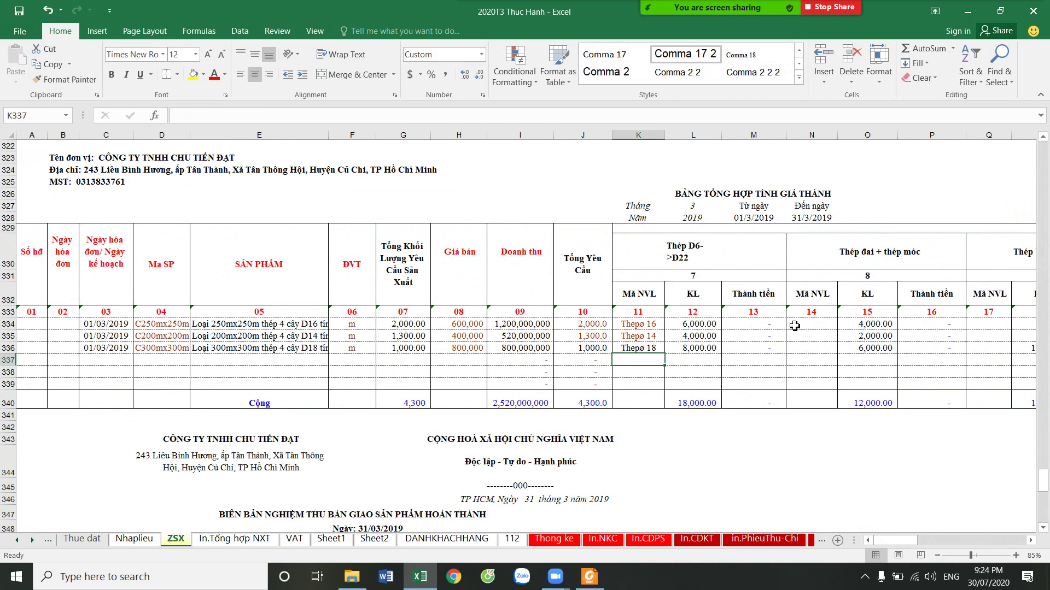
click(805, 324)
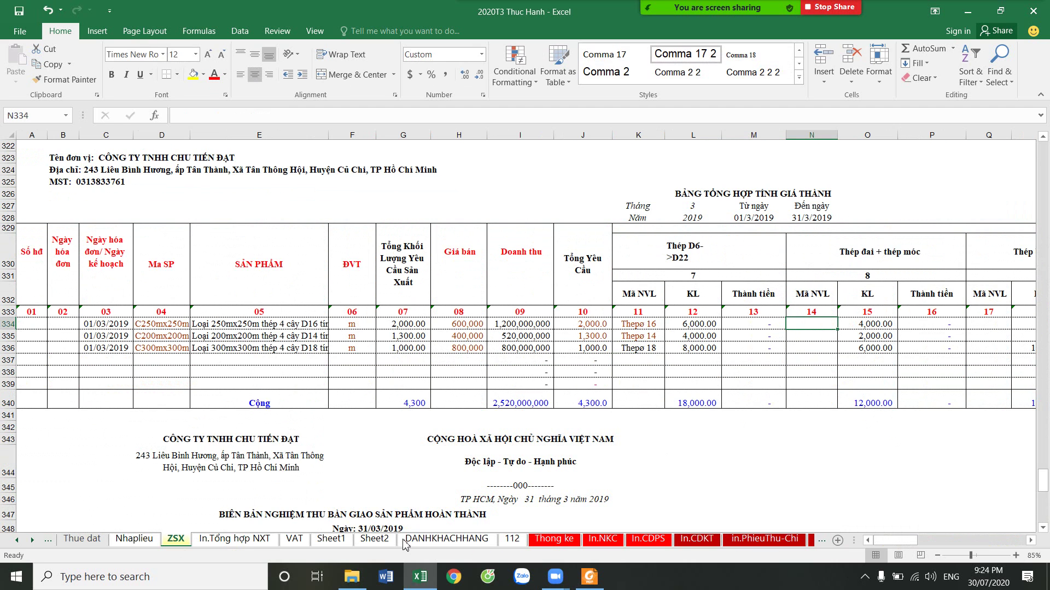
Link N334 to the TCMK stirrup-steel code and copy it down to row 336
text(=)
click(234, 539)
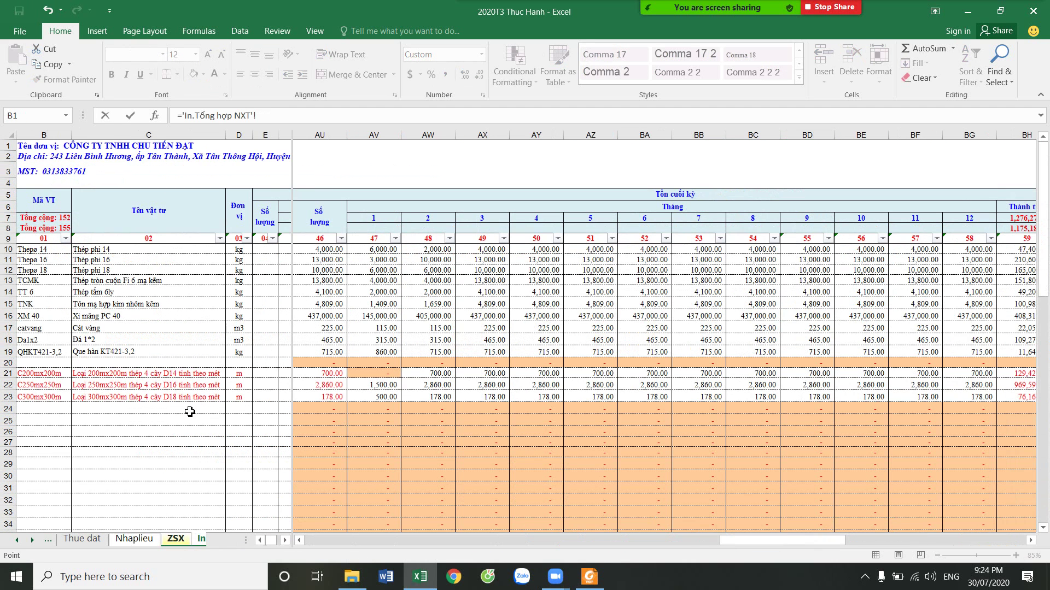
click(66, 281)
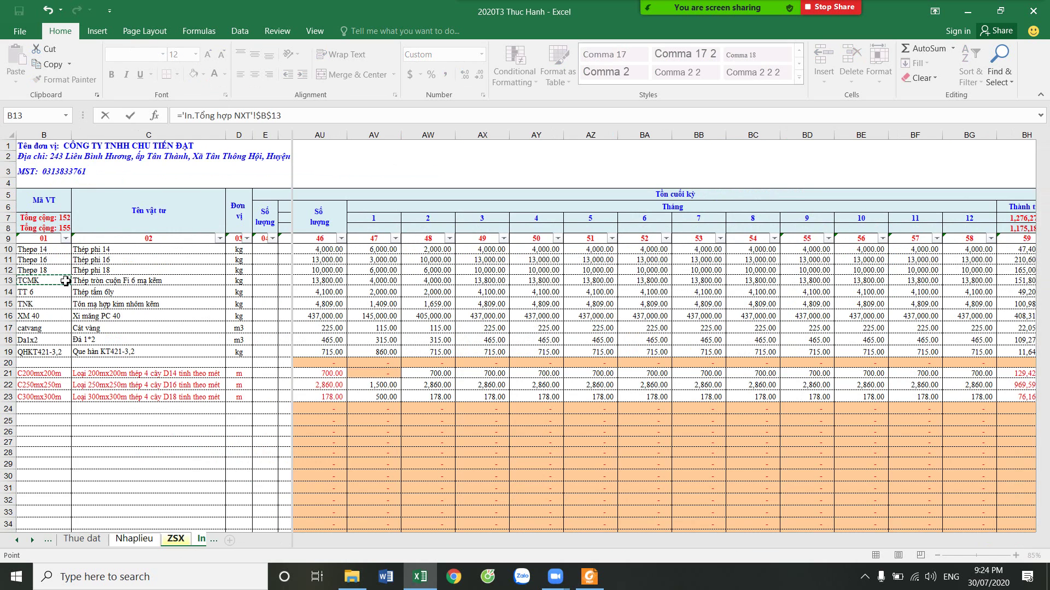
key(Return)
click(806, 323)
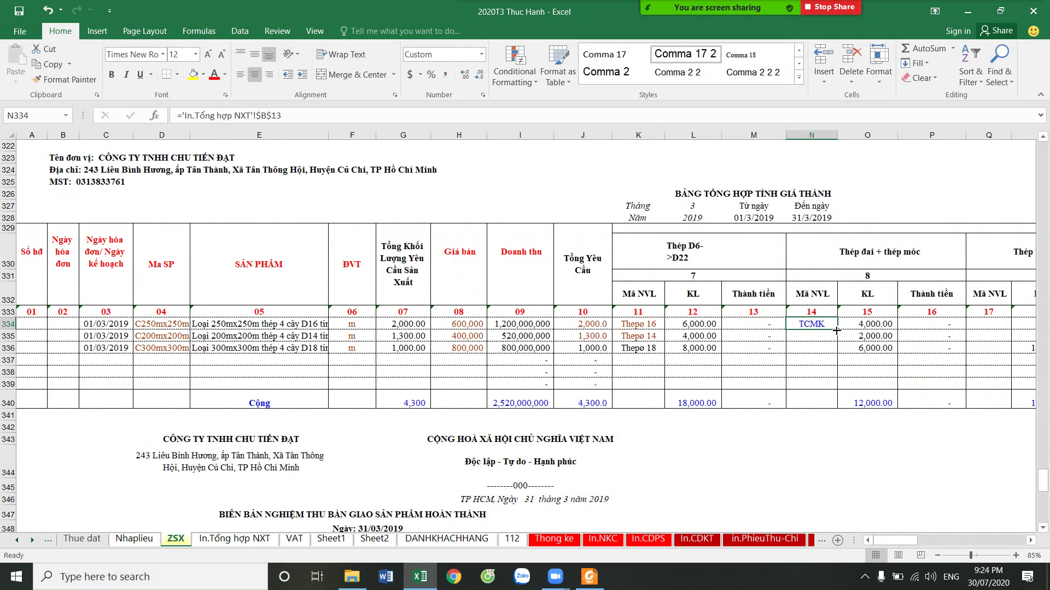
drag(837, 329, 836, 353)
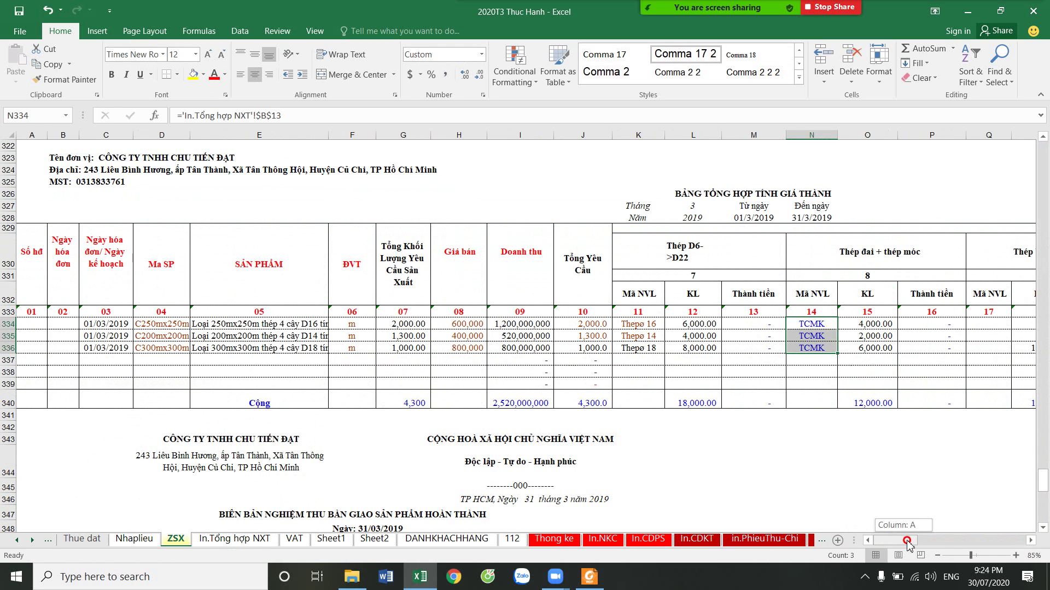
Link Q334 to an absolute TT 6 reference and copy it down to row 336
scroll(404, 378, right, 6)
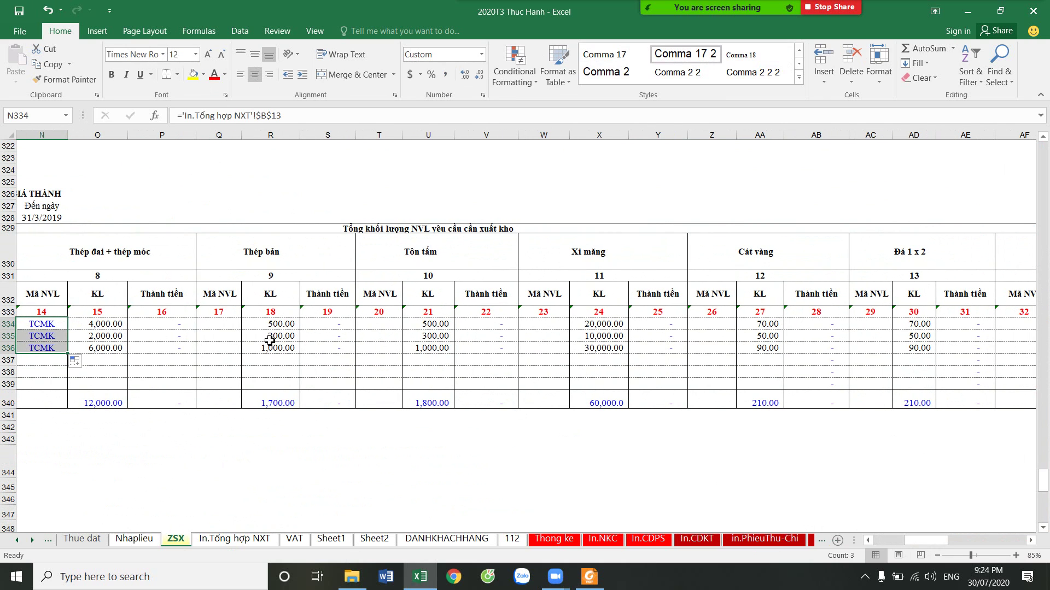
click(223, 325)
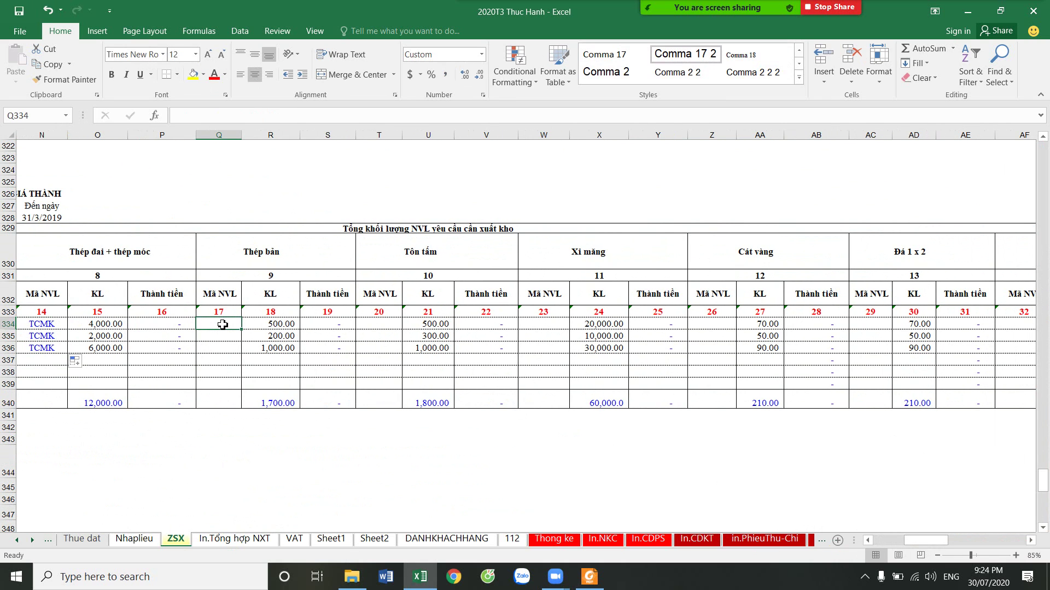
text(=)
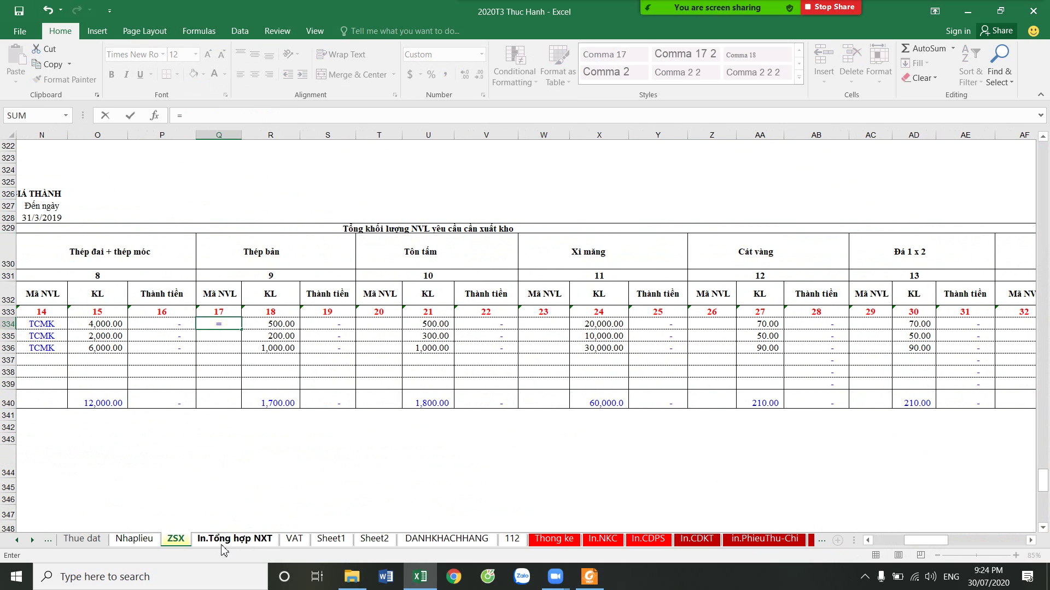
click(234, 539)
click(62, 292)
key(F4)
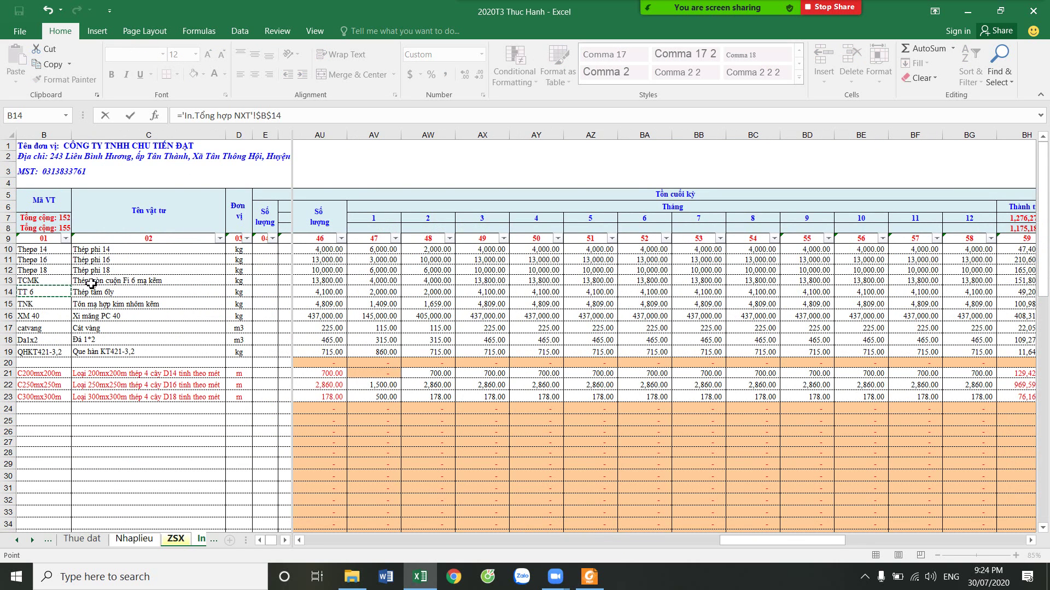
key(Return)
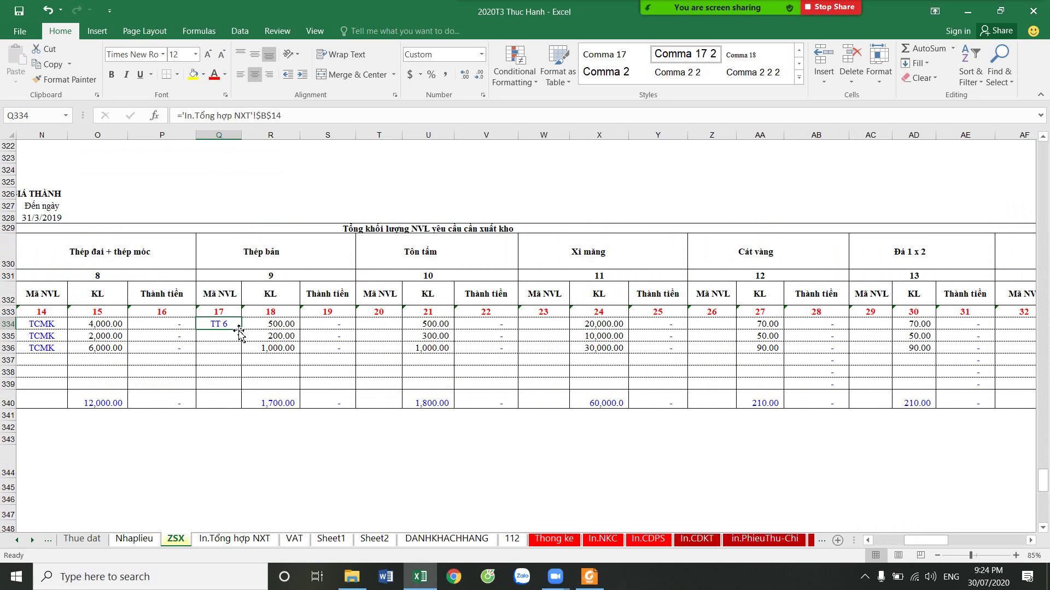
drag(239, 329, 241, 351)
On the inventory summary sheet, copy the TNK code from B15 down into rows 16–17
drag(328, 323, 328, 336)
click(386, 323)
click(234, 539)
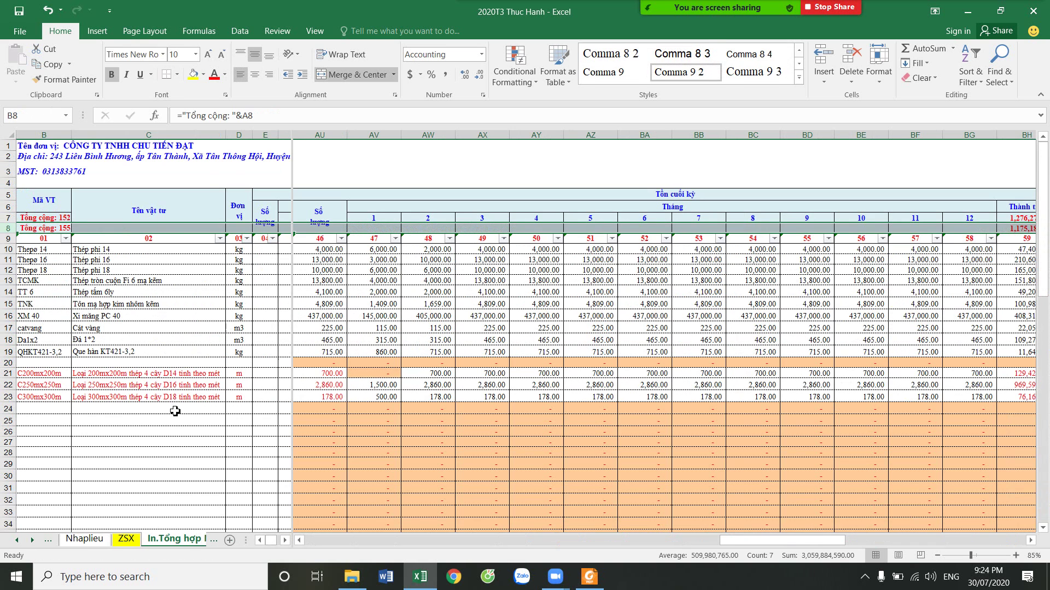
click(56, 305)
drag(71, 309, 71, 332)
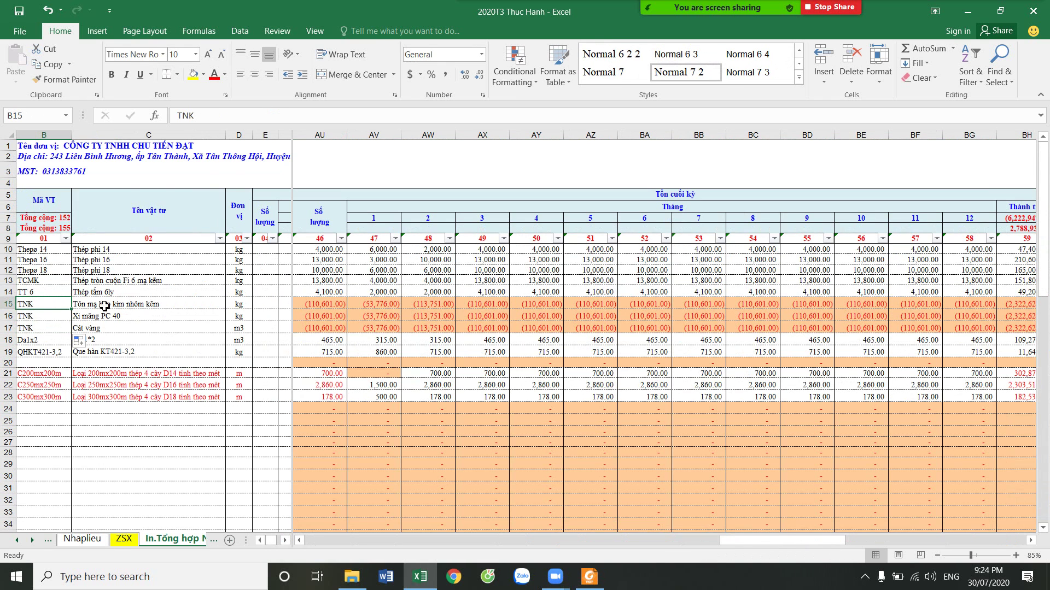
Link T334 to an absolute TNK reference in B15 and copy it down to row 336
click(124, 540)
click(390, 325)
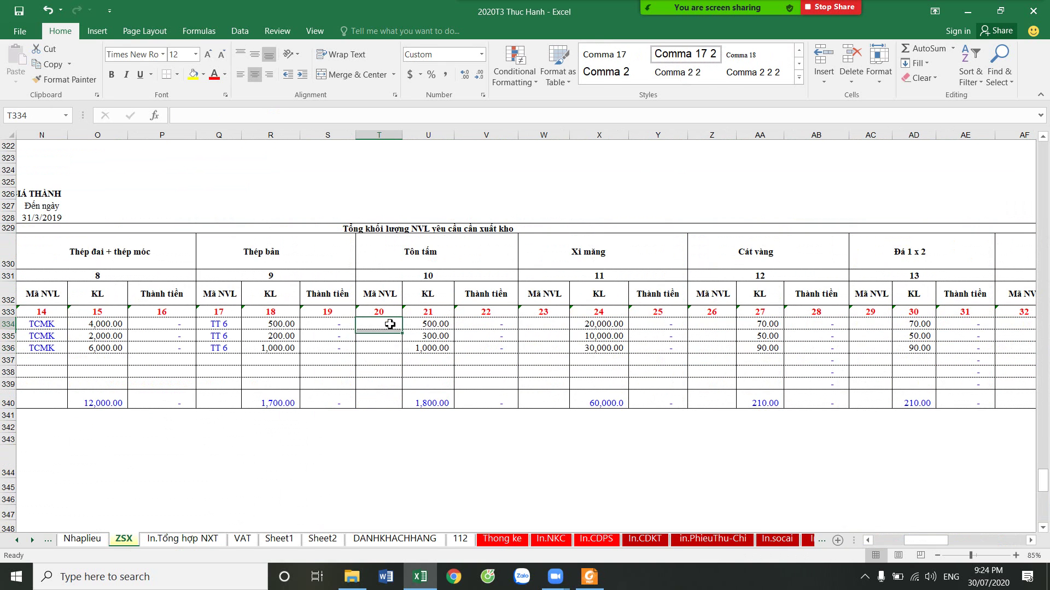
text(=)
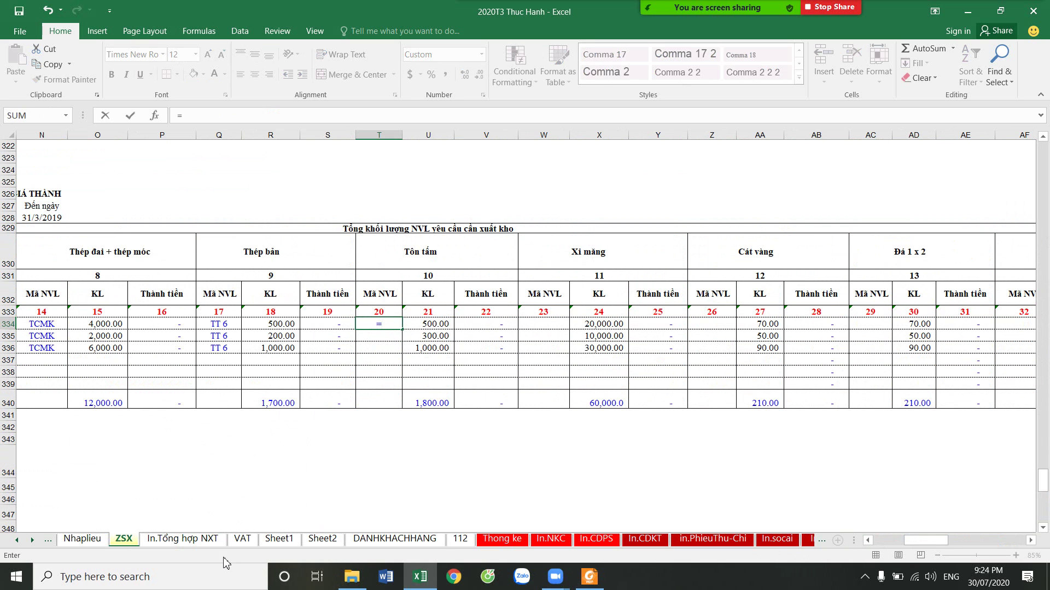
click(207, 540)
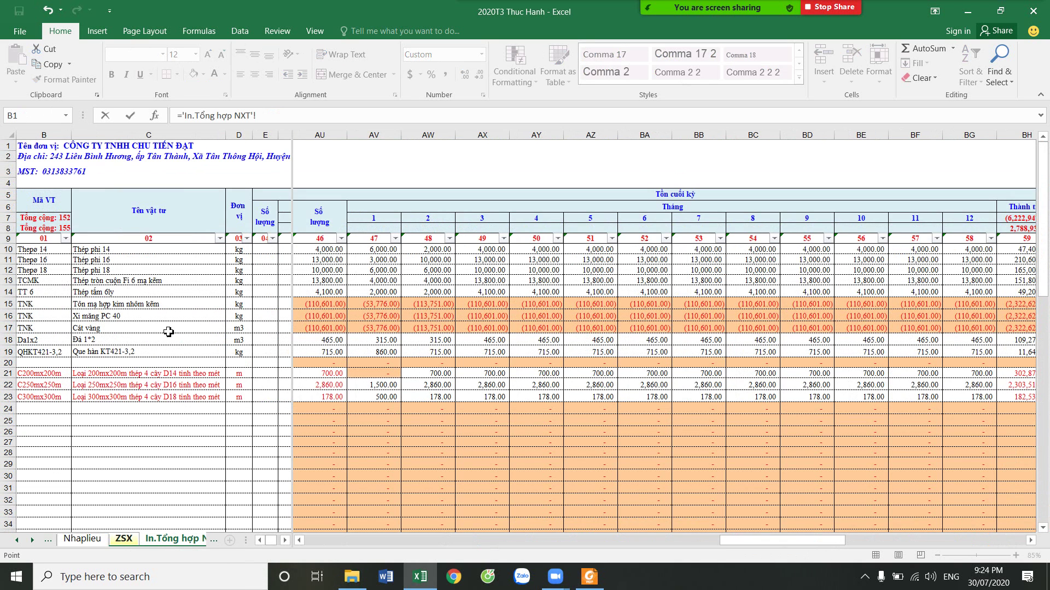
click(58, 303)
key(F4)
key(Return)
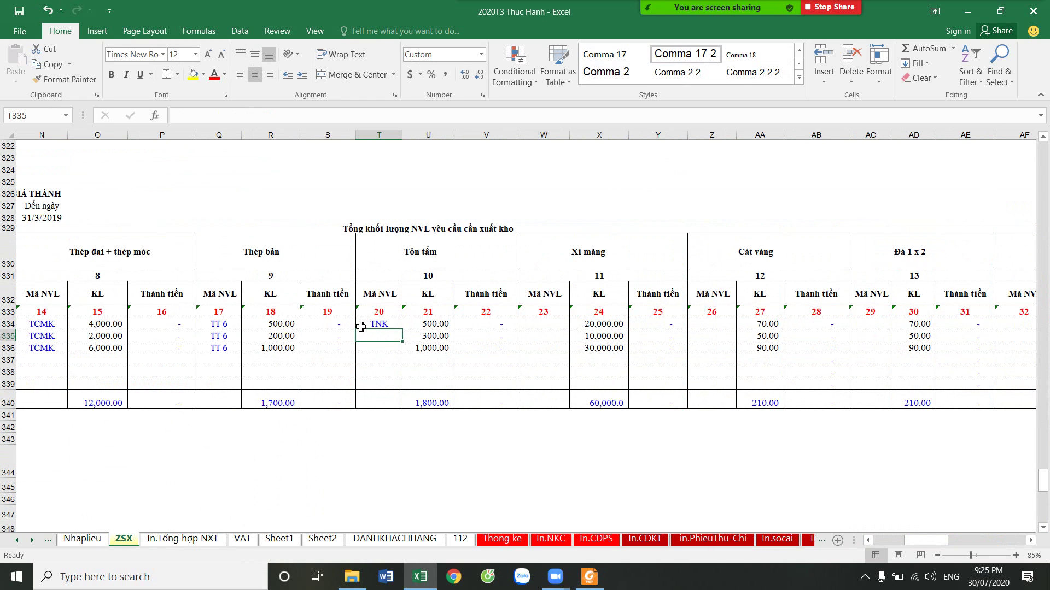
drag(406, 332, 406, 350)
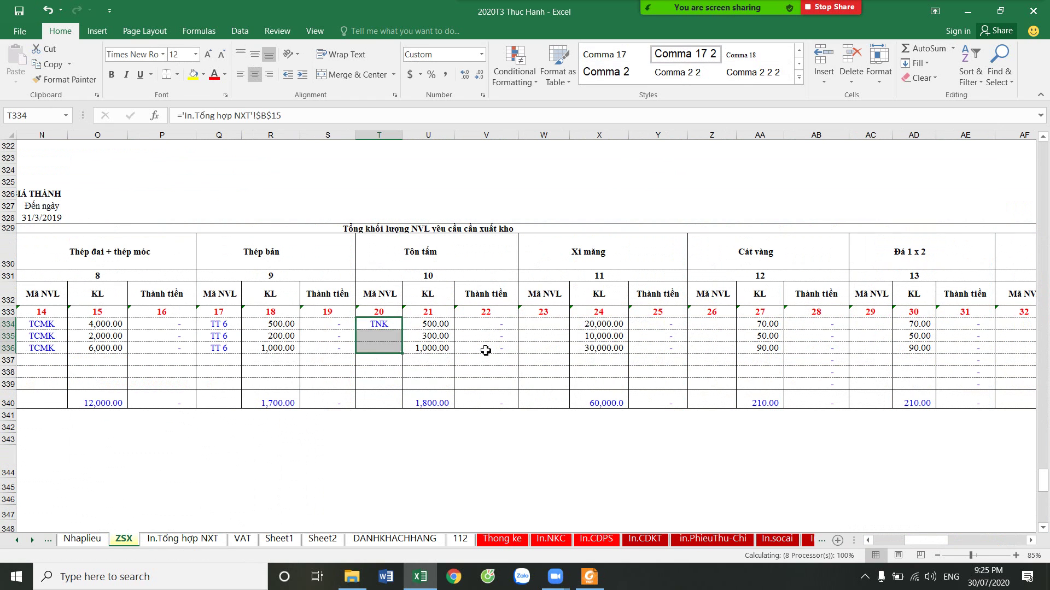
click(527, 328)
Begin a cement-code link formula in W334, then cancel it so the cell stays empty
click(197, 539)
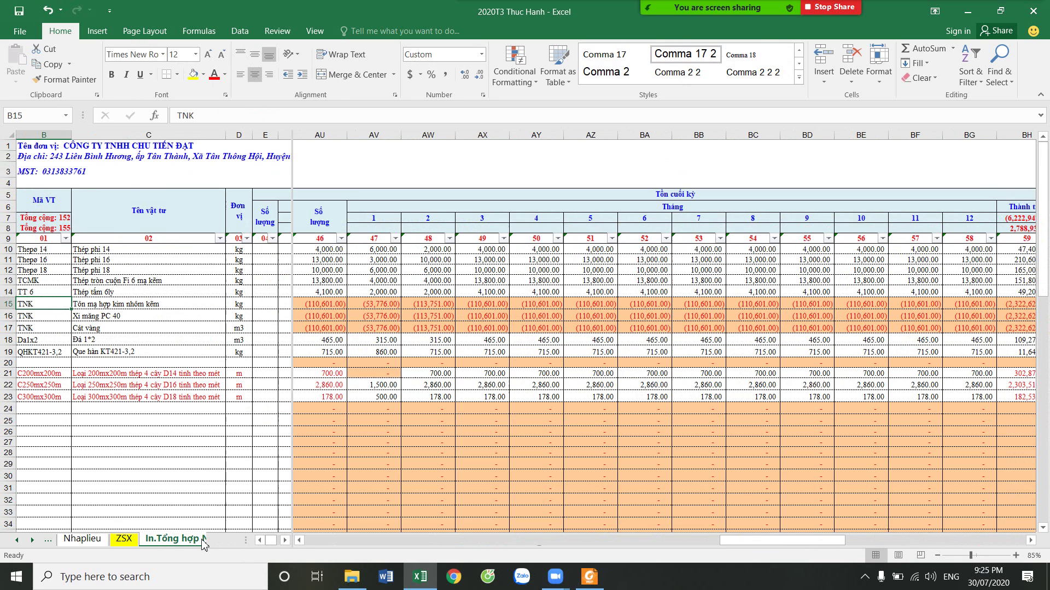
click(134, 544)
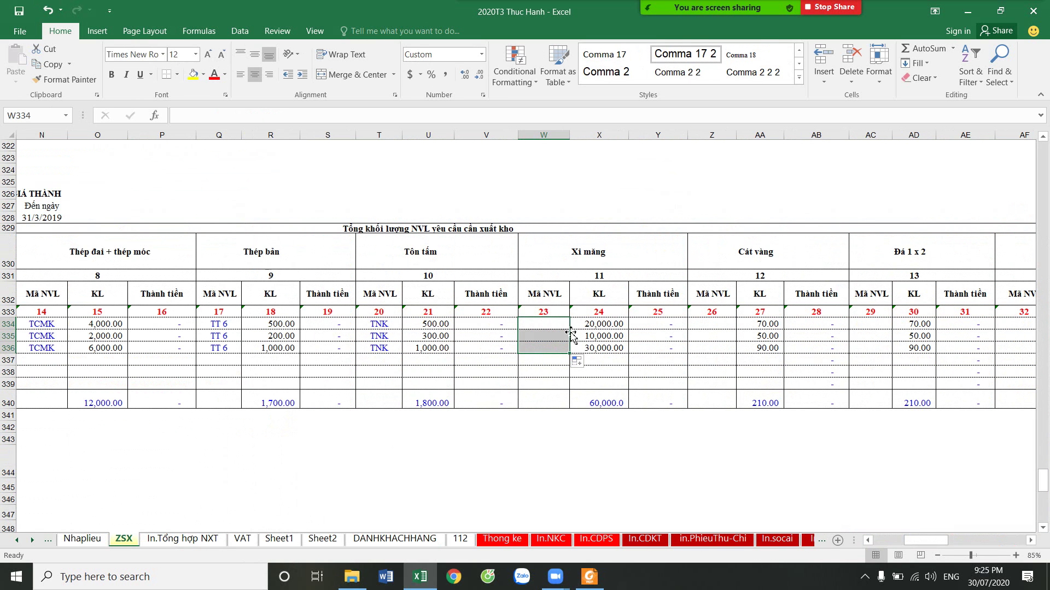
click(553, 325)
text(=)
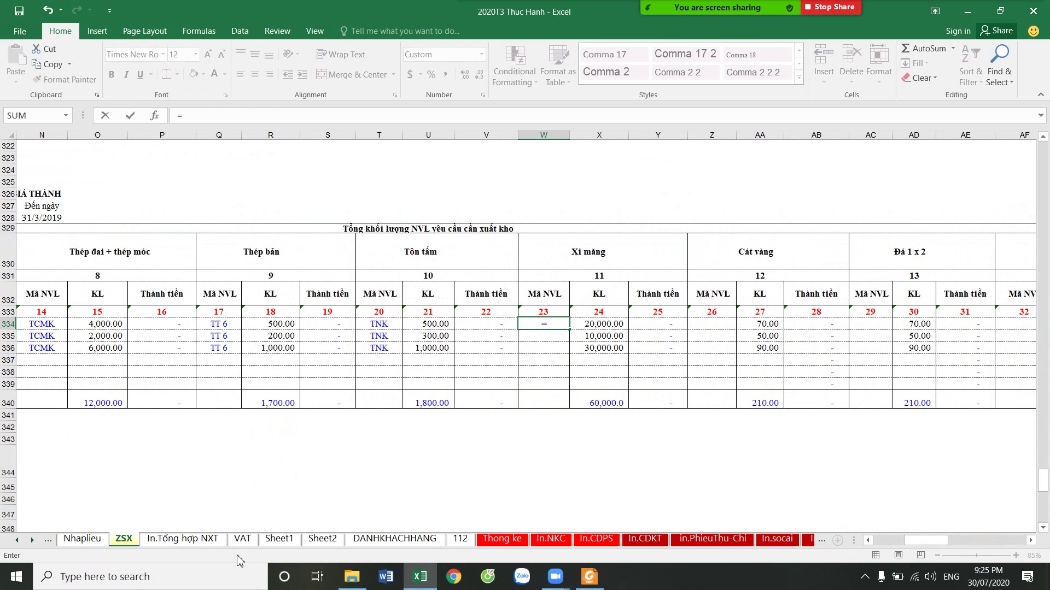
click(187, 541)
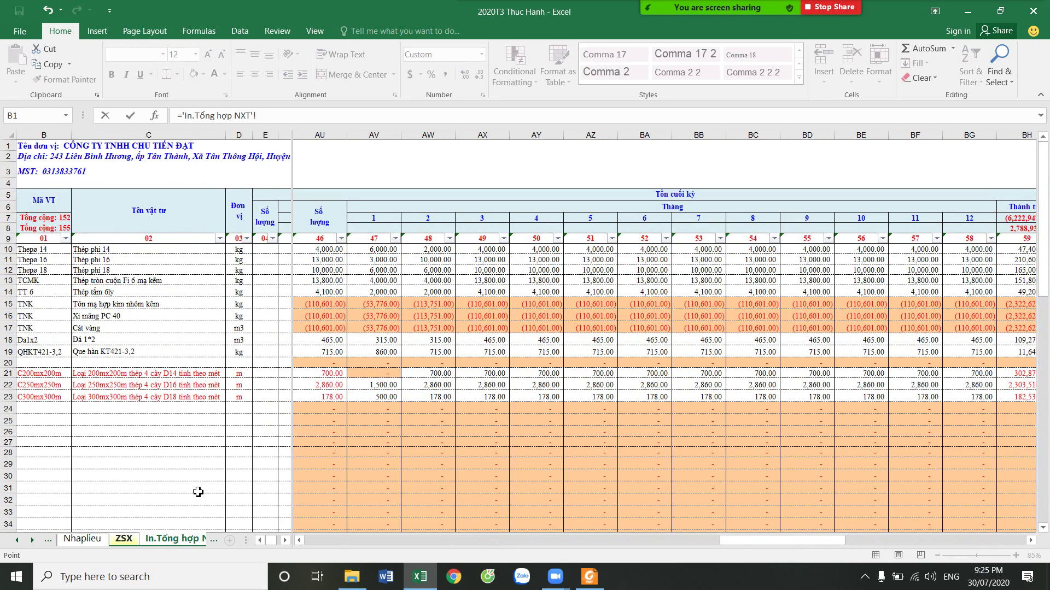
click(93, 539)
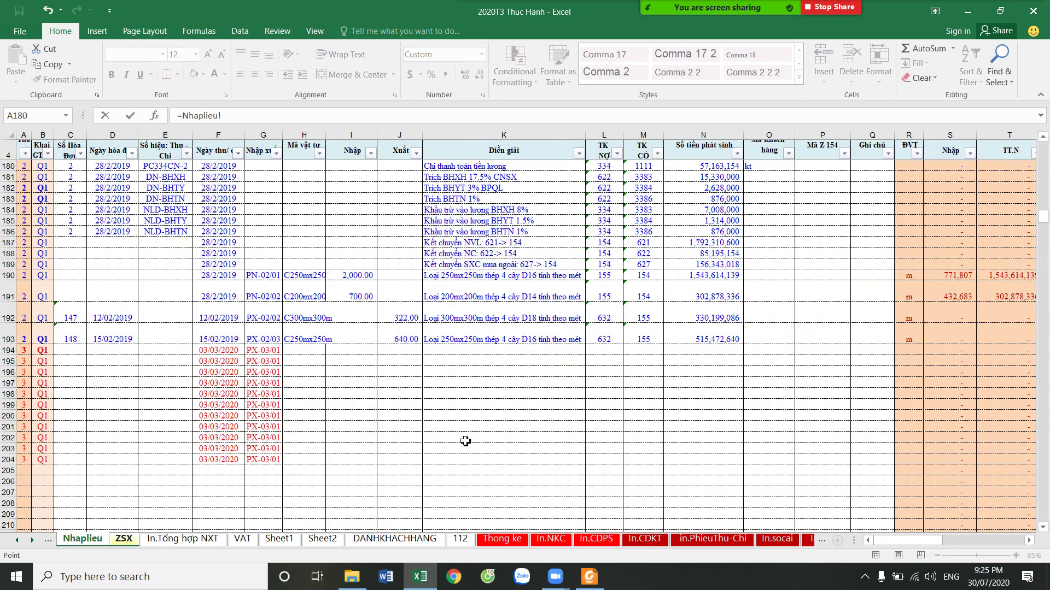
click(123, 539)
click(711, 439)
key(BackSpace)
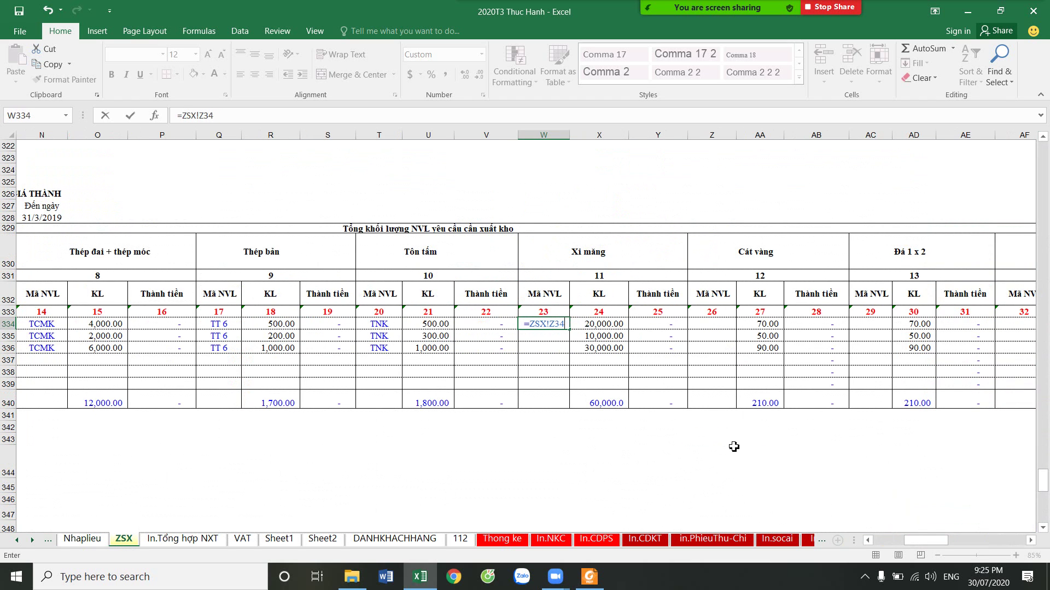
key(BackSpace)
key(BackSpace)
key(BackSpace)
click(674, 445)
drag(918, 541, 901, 547)
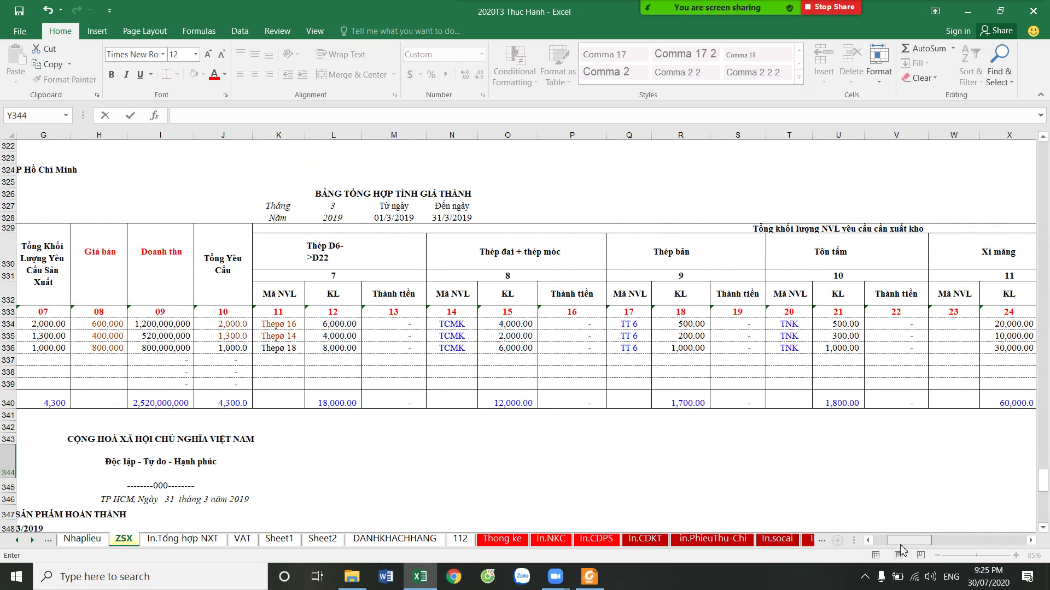
Widen columns H and I, then undo the width change and the edit before it
scroll(737, 484, up, 4)
scroll(481, 385, up, 3)
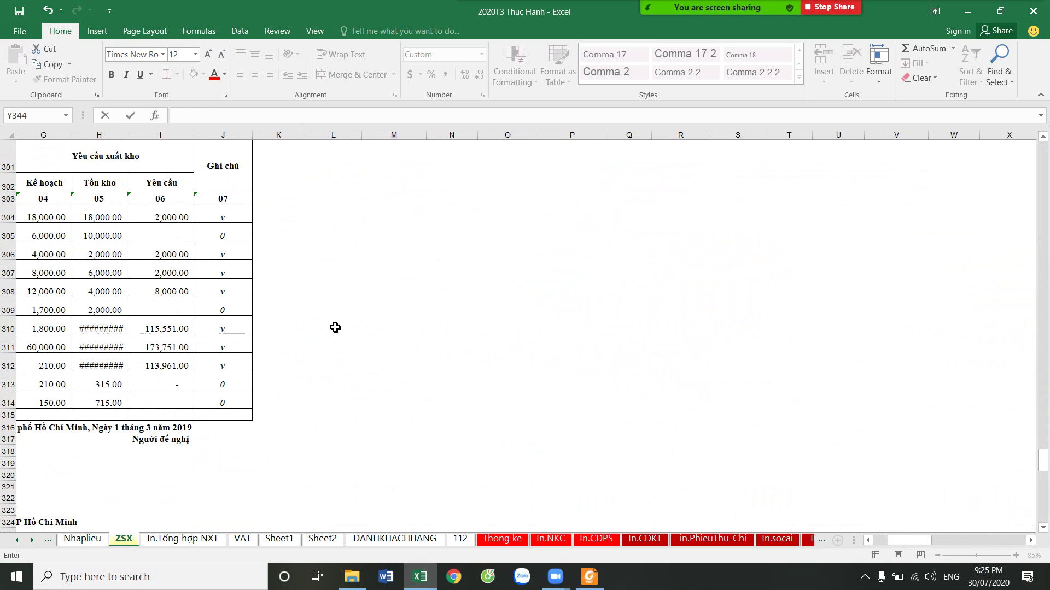
drag(913, 541, 900, 541)
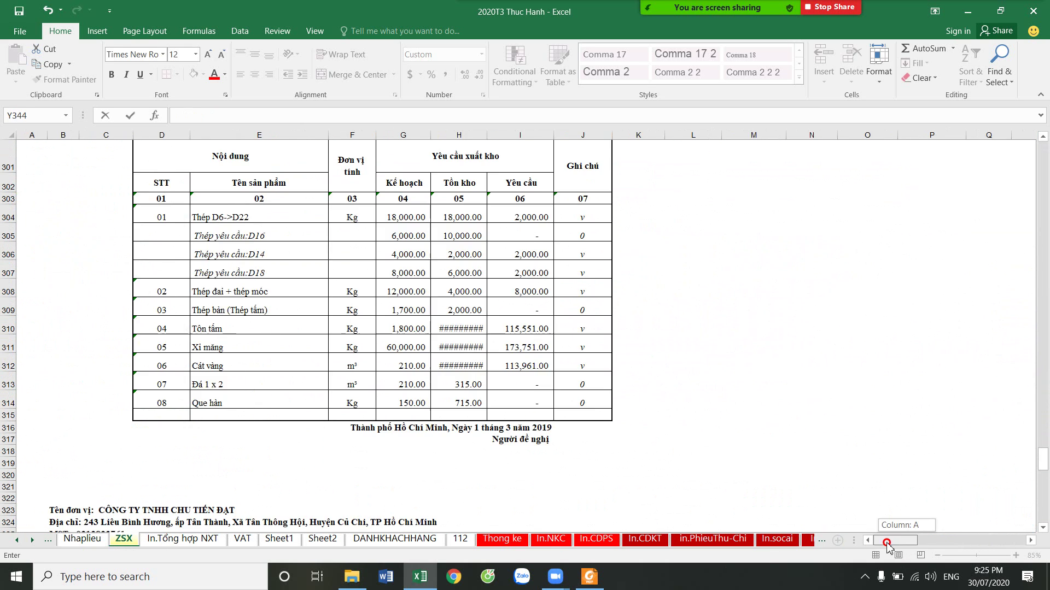
mouse_move(459, 134)
mouse_down()
mouse_move(519, 134)
mouse_move(493, 134)
mouse_up()
click(658, 247)
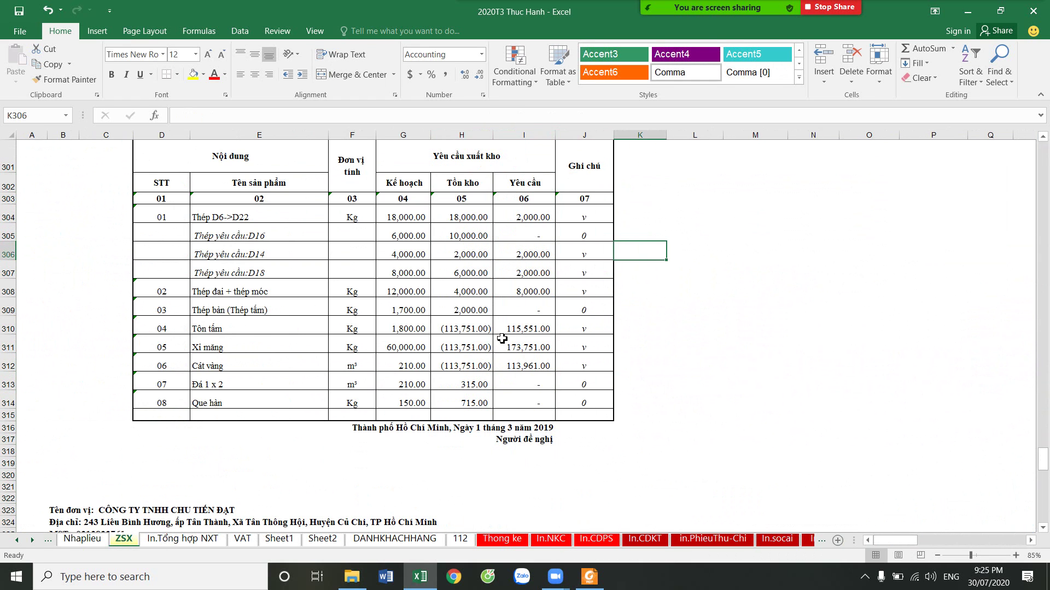
click(48, 11)
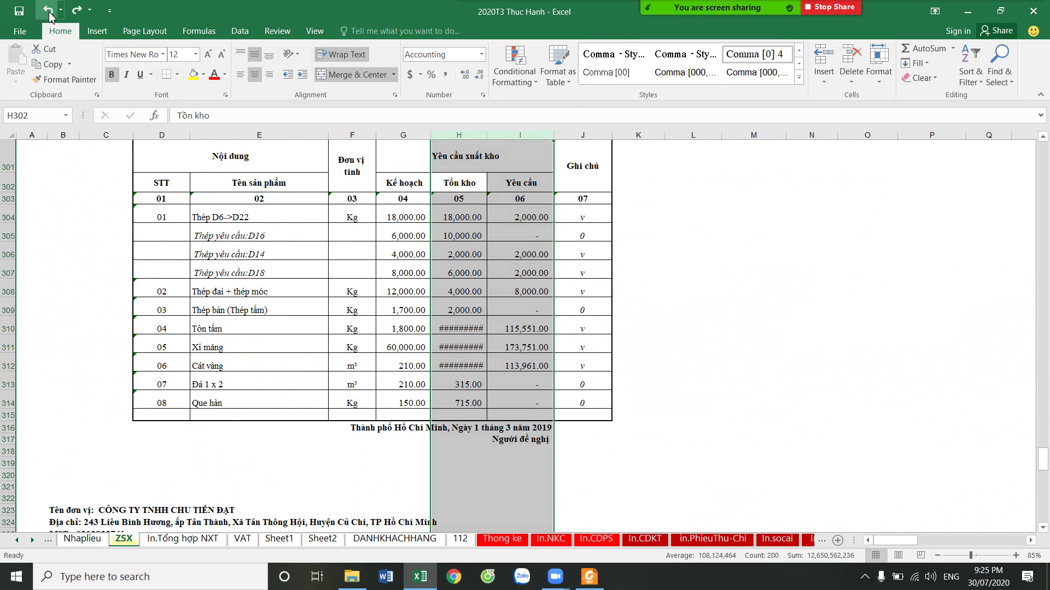
click(48, 11)
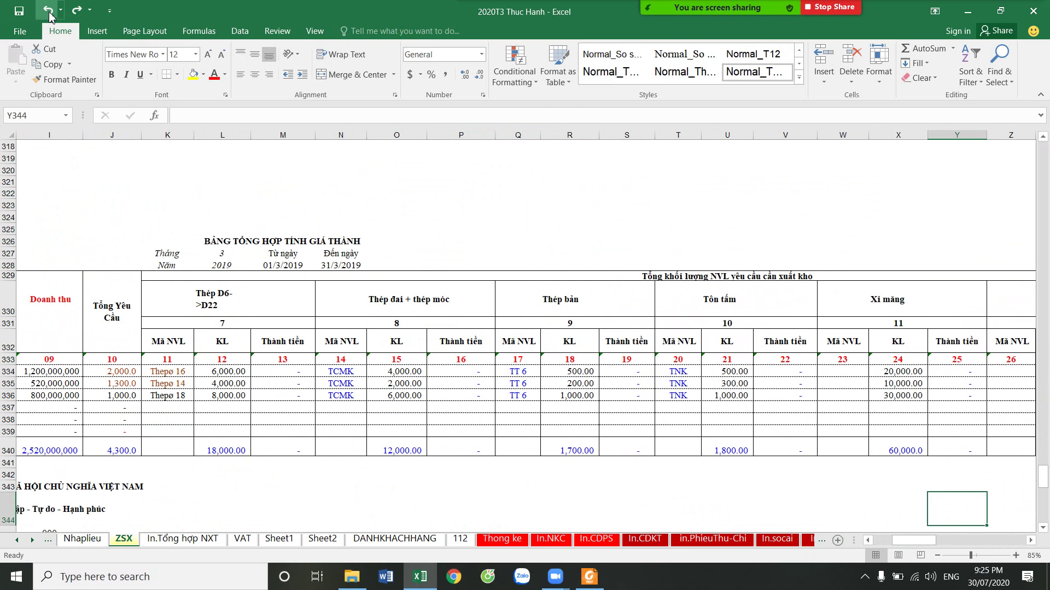
scroll(255, 193, up, 5)
scroll(281, 251, up, 4)
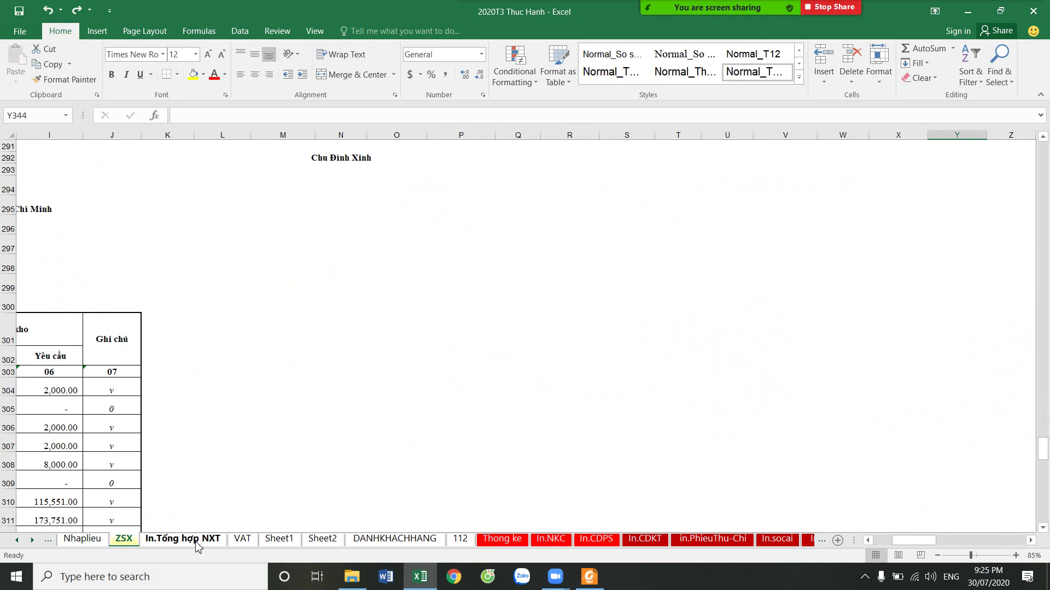
Undo once more from the inventory sheet, save the workbook, and return to Nhaplieu
click(198, 540)
click(46, 11)
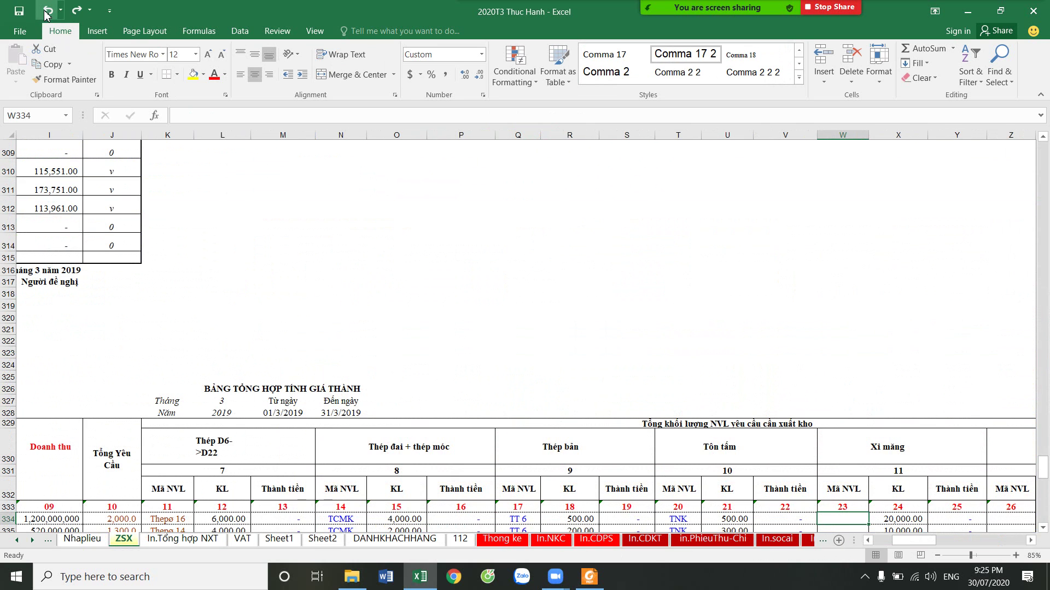
scroll(619, 440, down, 5)
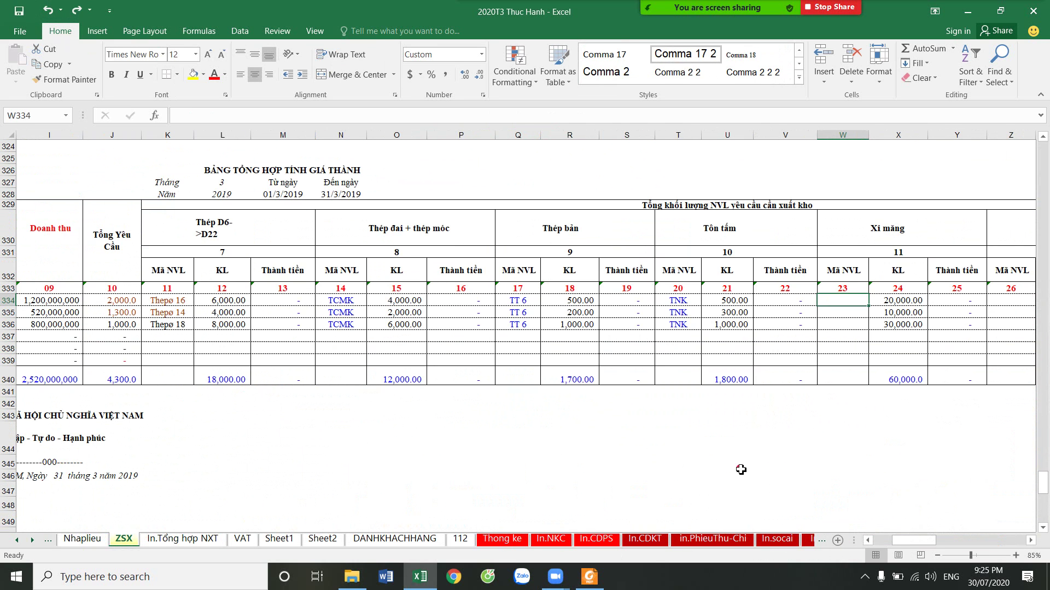
click(741, 467)
click(19, 10)
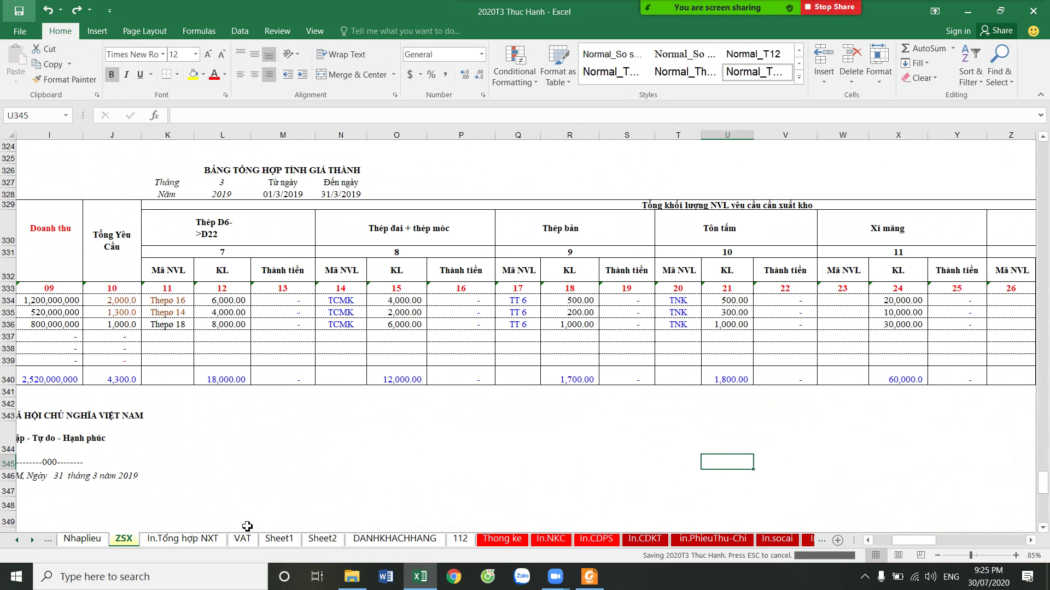
click(82, 539)
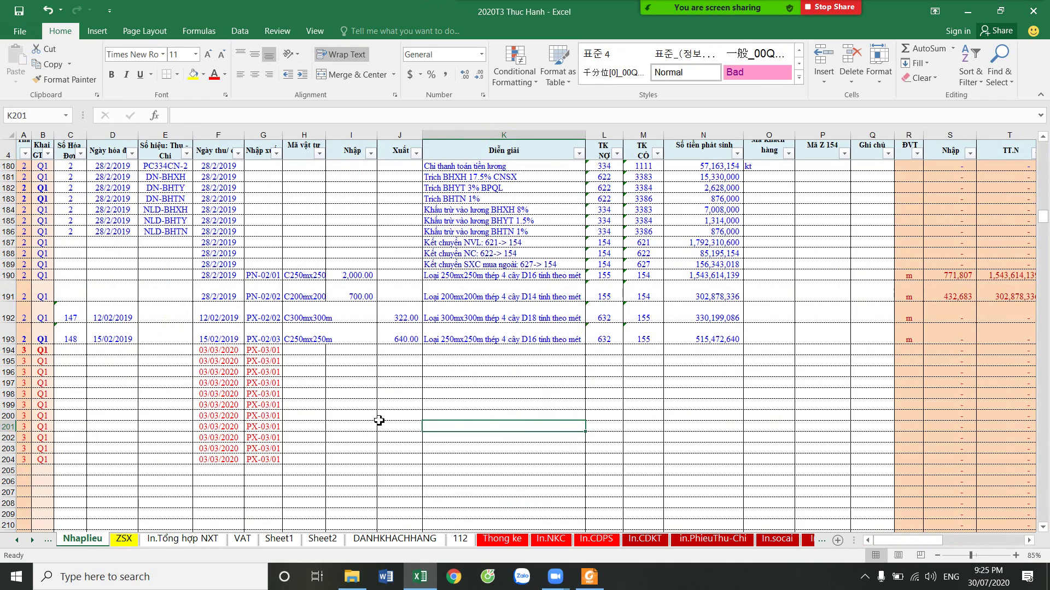
Check the inventory summary and ZSX sheets, then come back to the Nhaplieu journal
scroll(319, 445, up, 3)
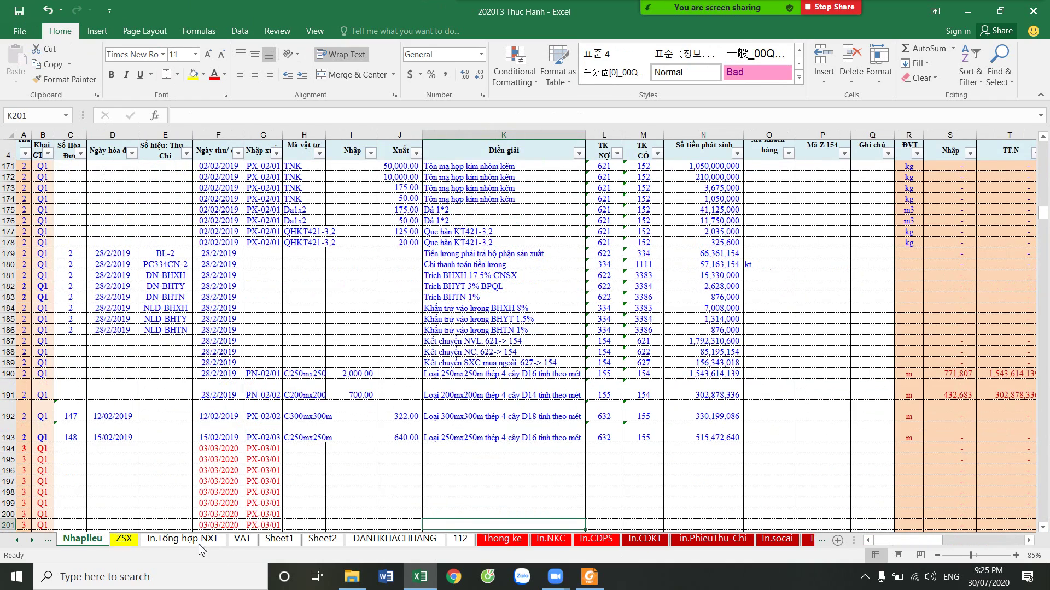
click(183, 539)
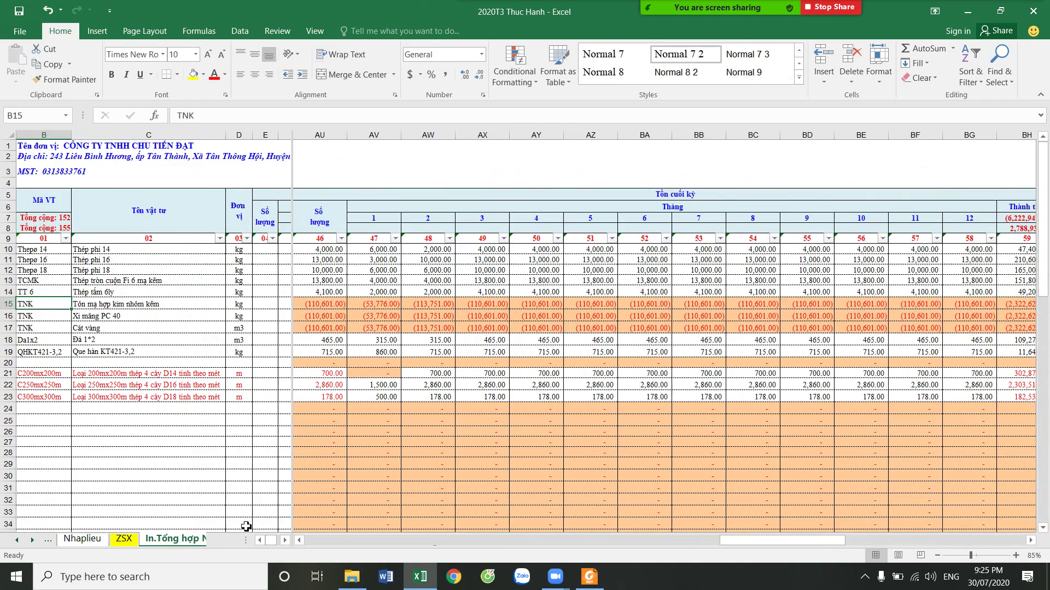
click(125, 540)
key(ctrl+Page_Up)
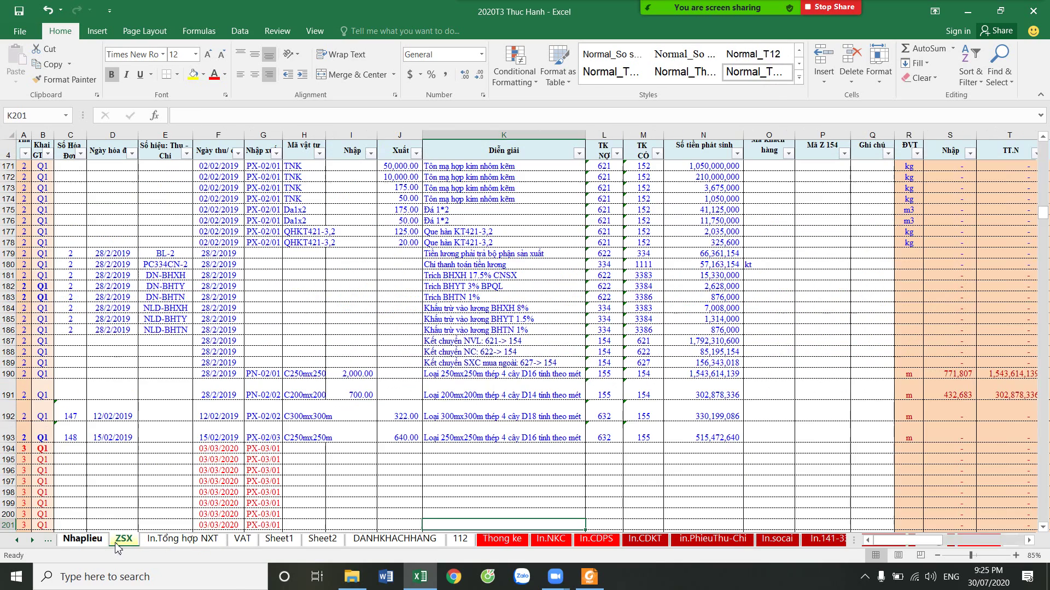
scroll(395, 528, down, 2)
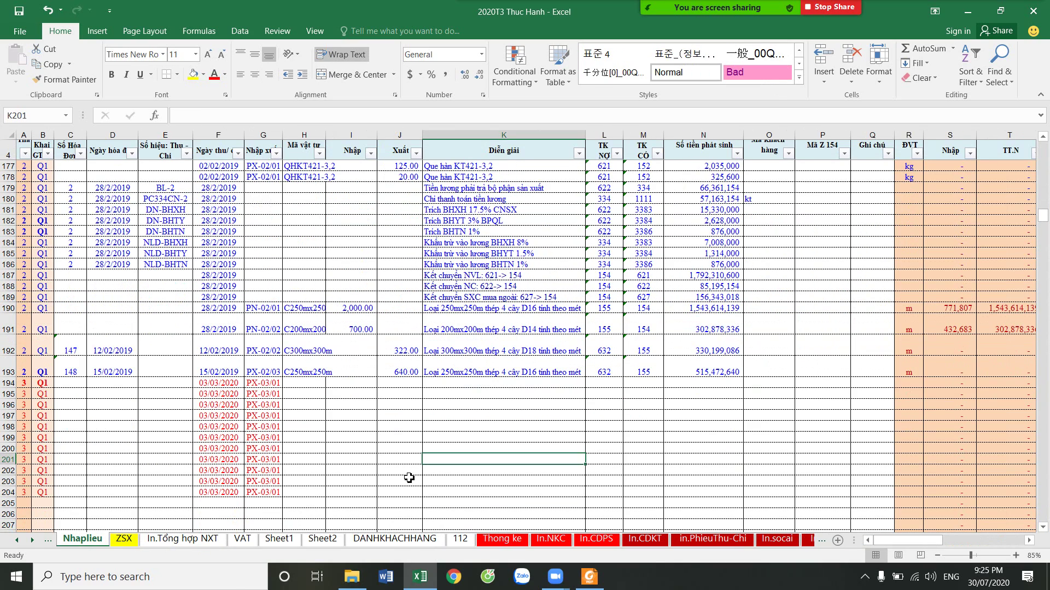
scroll(409, 477, up, 2)
scroll(409, 477, up, 2)
scroll(409, 476, up, 1)
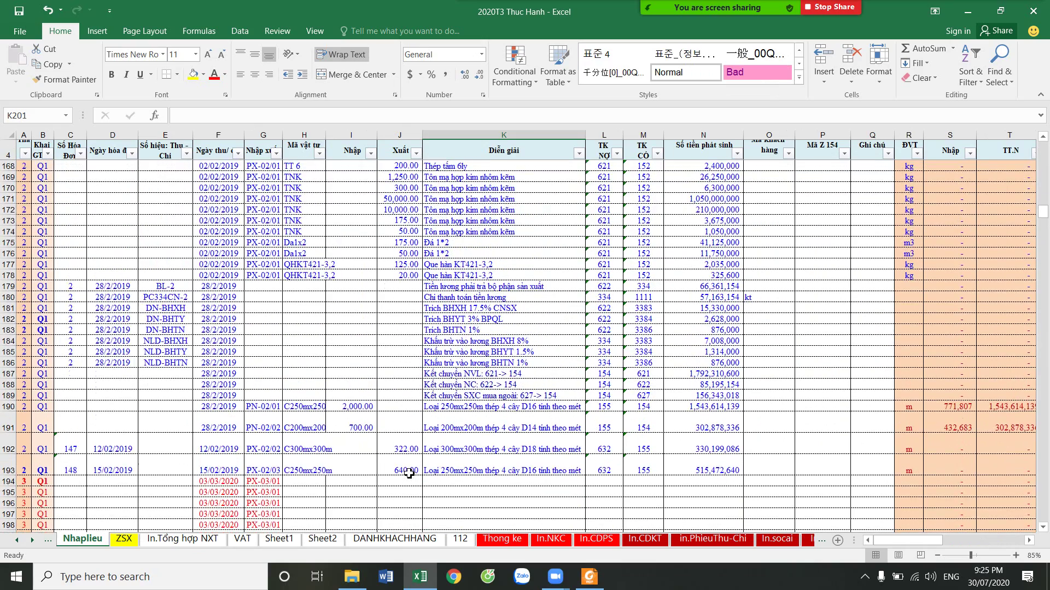
scroll(408, 473, up, 1)
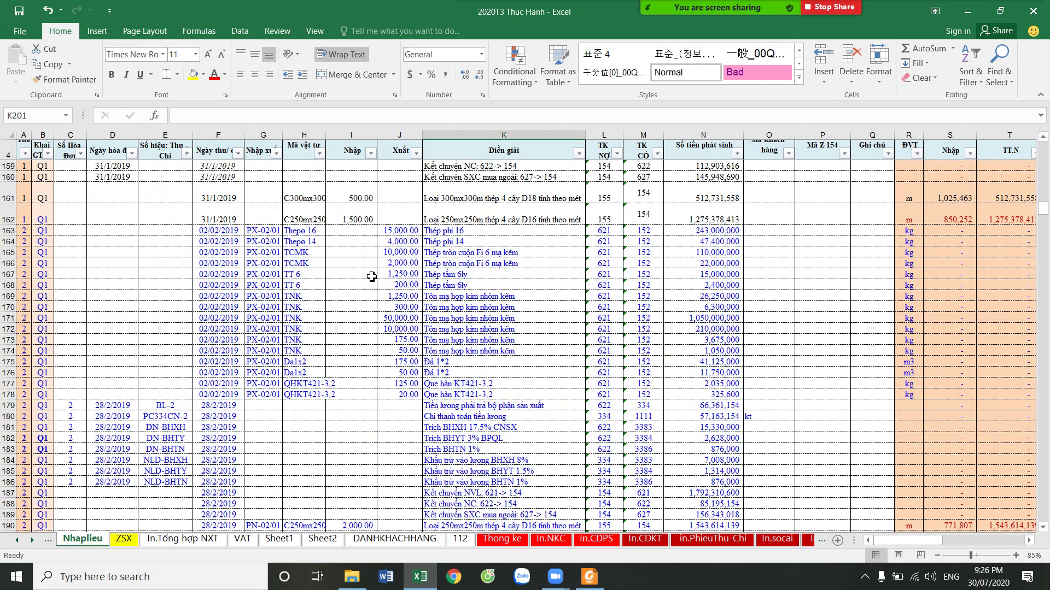
Inspect the =ZSX! link formulas in H169, H170 and H173, then select the codes from H136
click(313, 340)
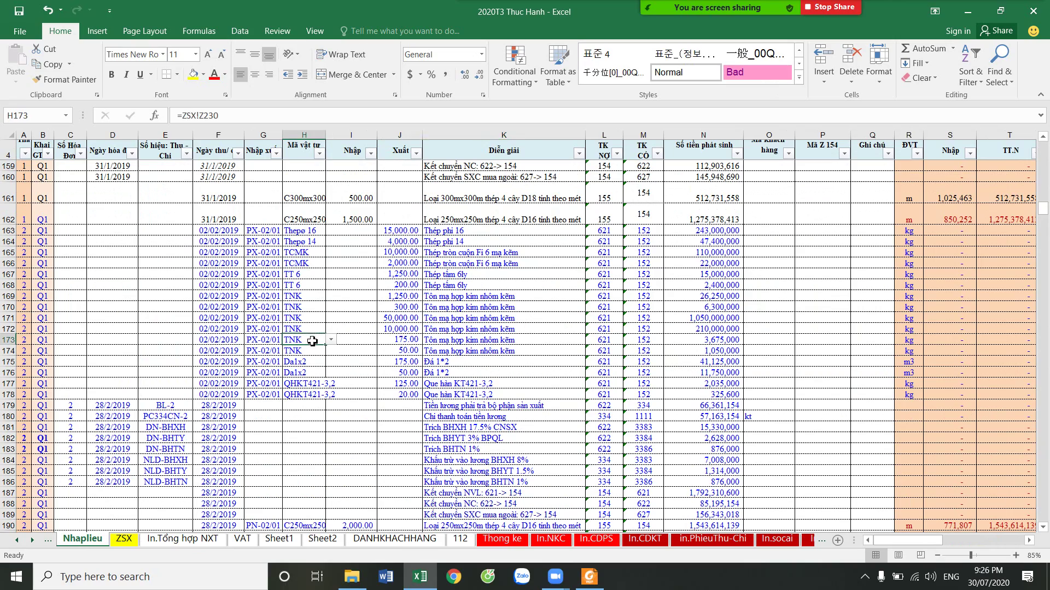
click(302, 306)
click(306, 297)
scroll(311, 328, up, 3)
scroll(318, 339, up, 6)
scroll(322, 350, up, 2)
drag(307, 334, 306, 397)
drag(304, 348, 306, 491)
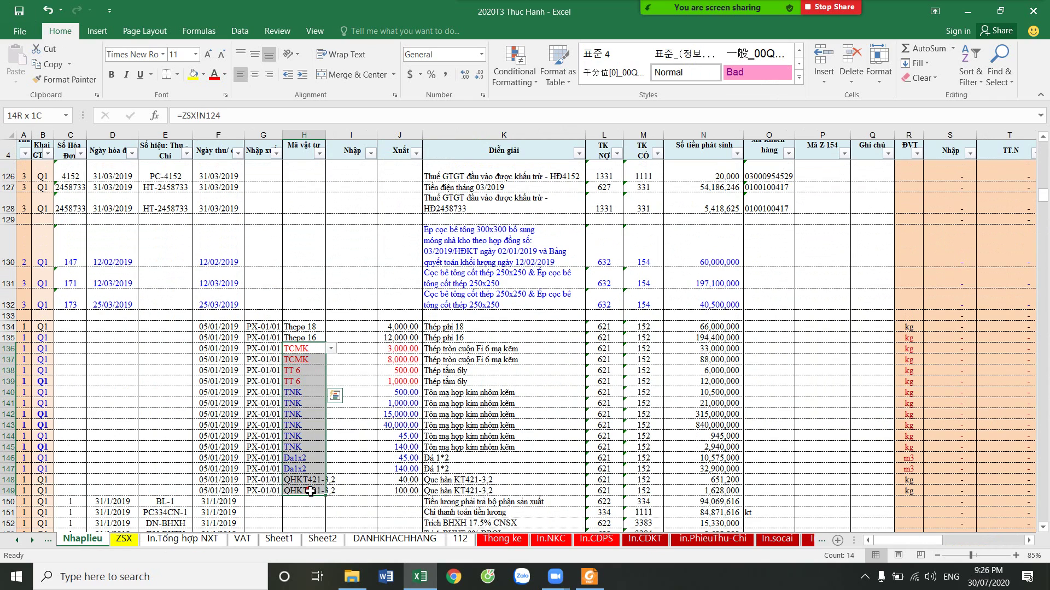
Copy H136:H149 and paste it into H165:H178 as plain values
right_click(310, 490)
click(340, 176)
scroll(318, 383, down, 8)
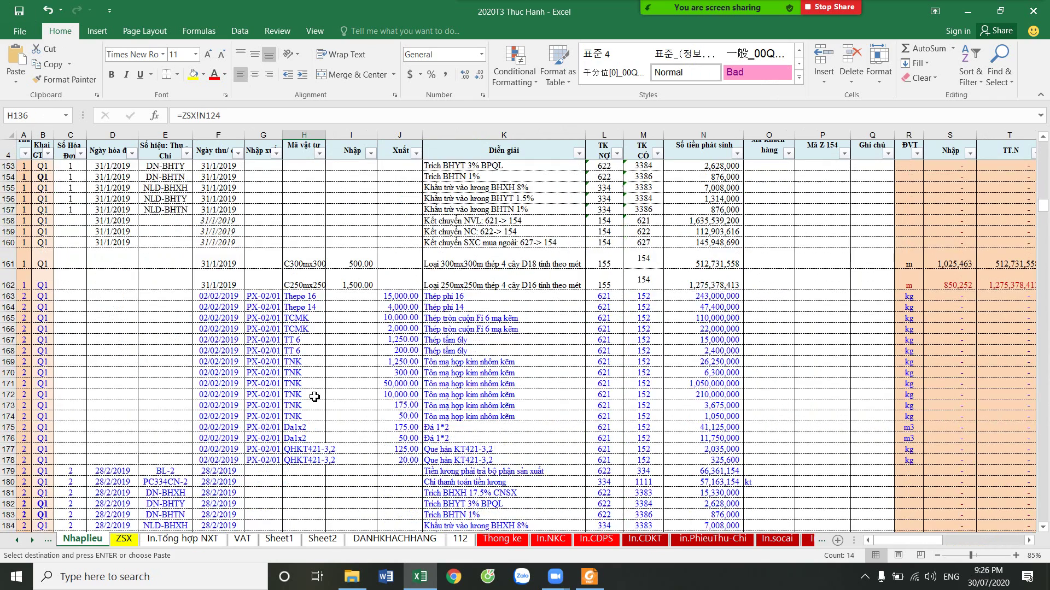
scroll(327, 318, down, 4)
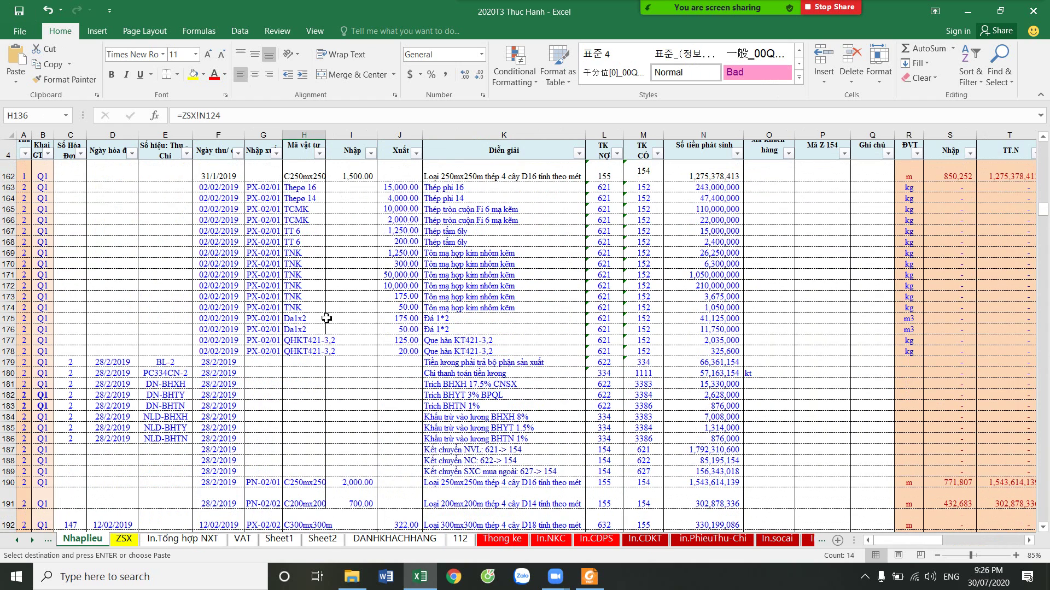
click(313, 211)
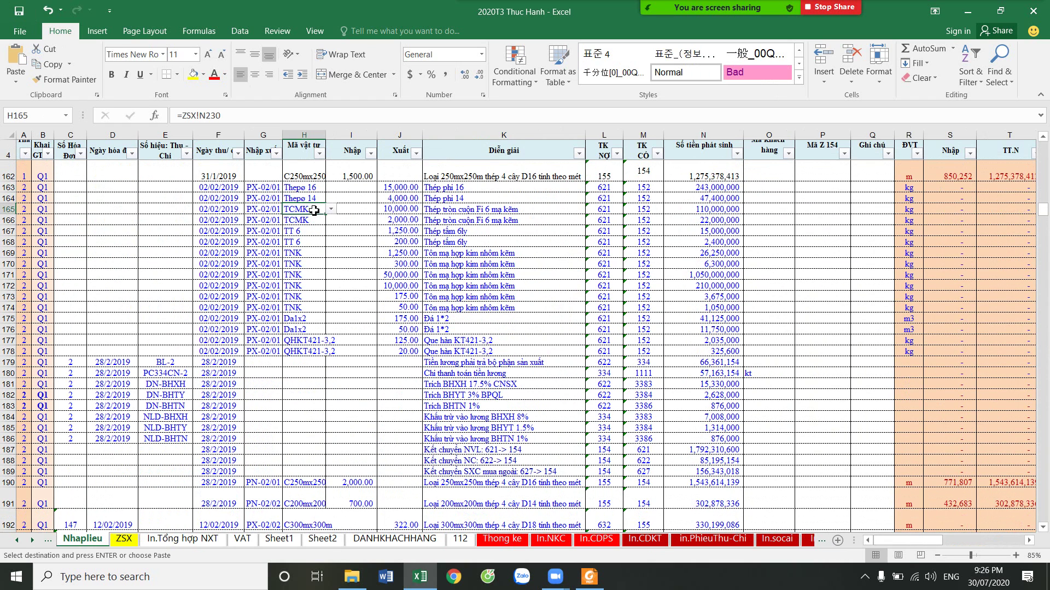
right_click(314, 211)
click(361, 267)
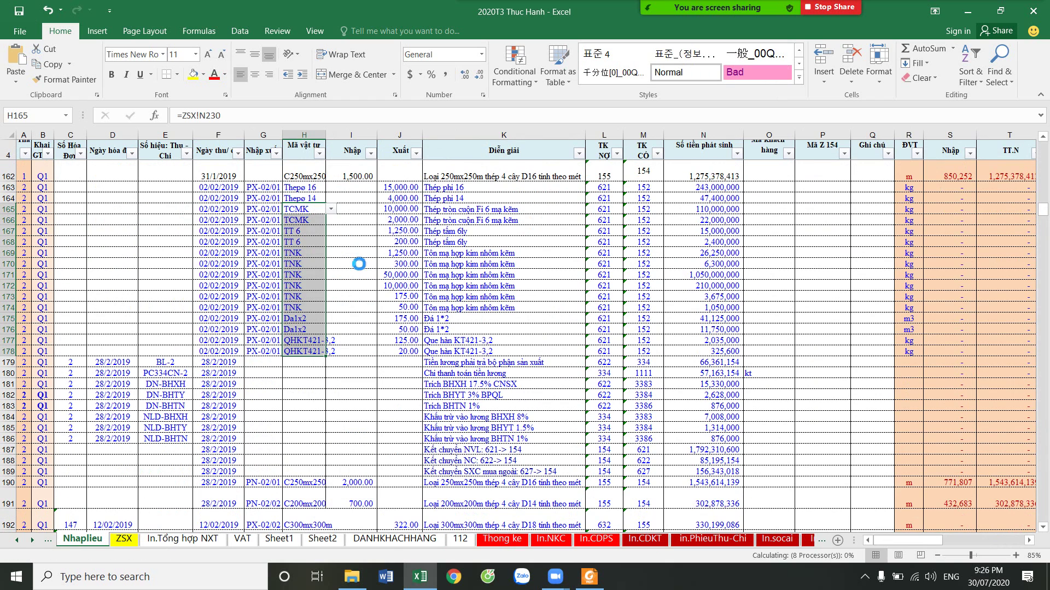
right_click(313, 256)
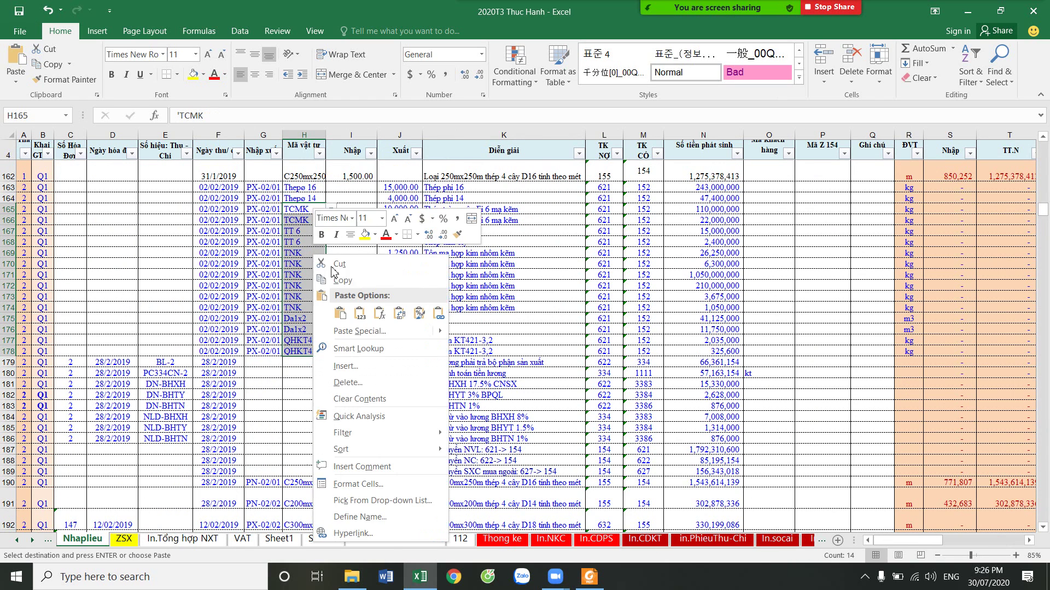
click(362, 312)
Save the workbook, check the source code formulas from H140 downward, and return to ZSX
click(304, 264)
scroll(309, 331, up, 11)
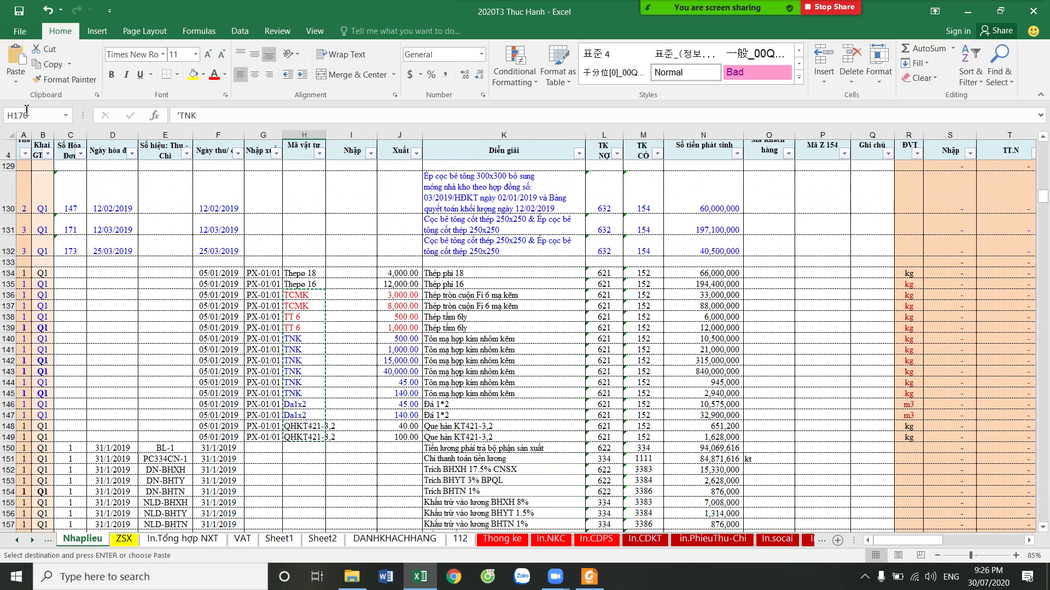
click(22, 11)
click(308, 341)
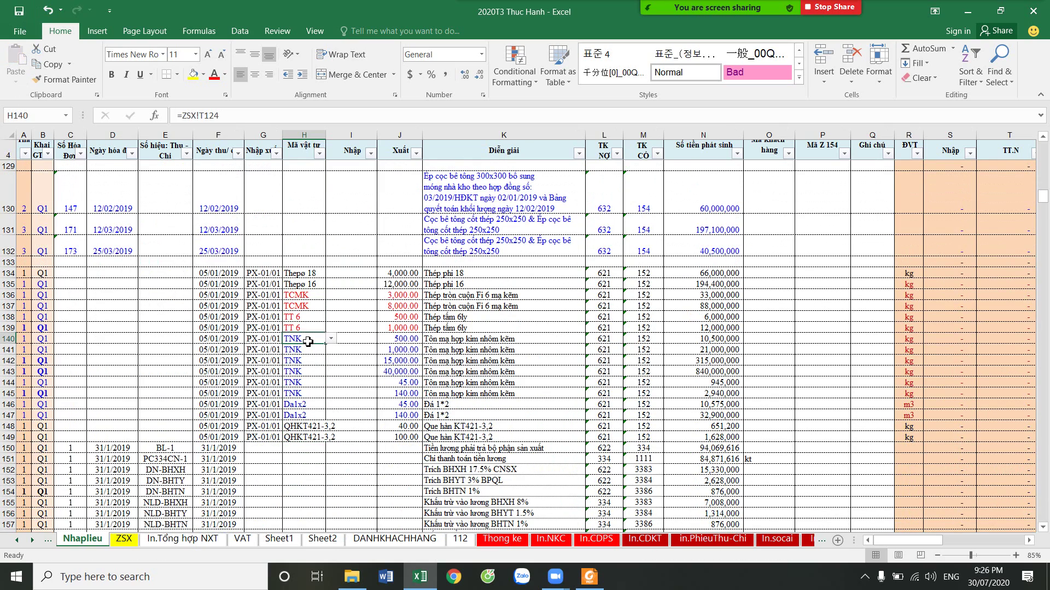
key(Down)
key(Down)
key(Down)
key(Down)
key(Down)
key(Down)
key(Down)
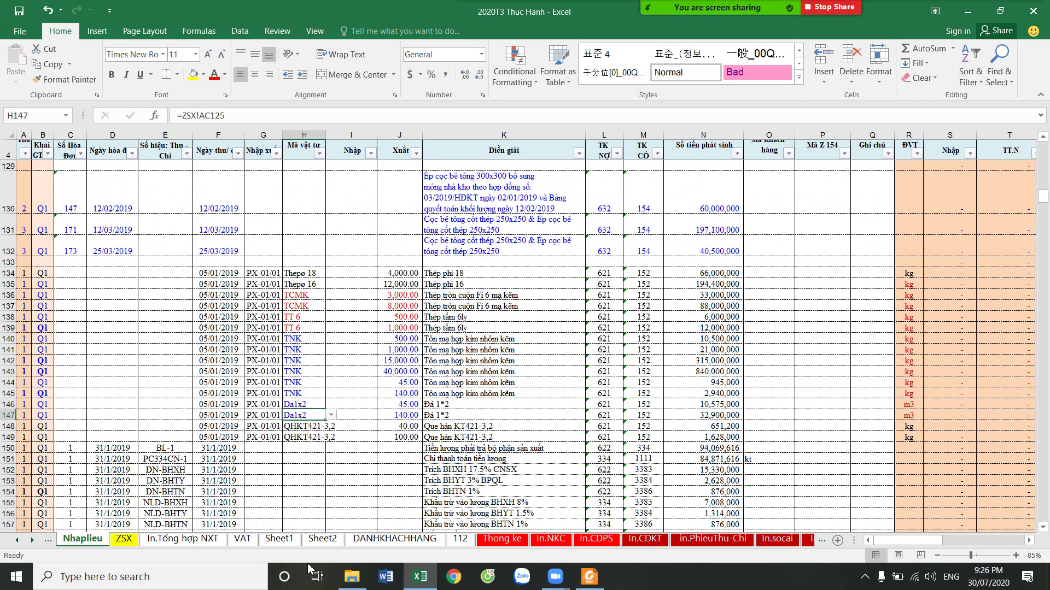
click(176, 539)
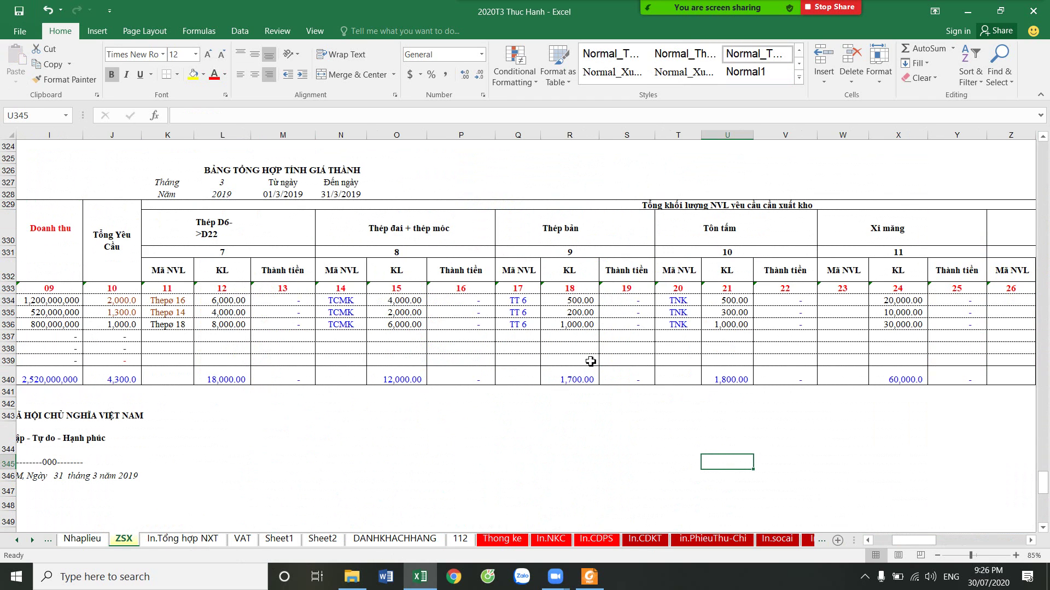
scroll(546, 394, up, 10)
scroll(498, 429, up, 6)
drag(913, 540, 868, 541)
scroll(855, 487, up, 4)
scroll(855, 484, up, 5)
scroll(856, 484, up, 5)
scroll(855, 484, up, 4)
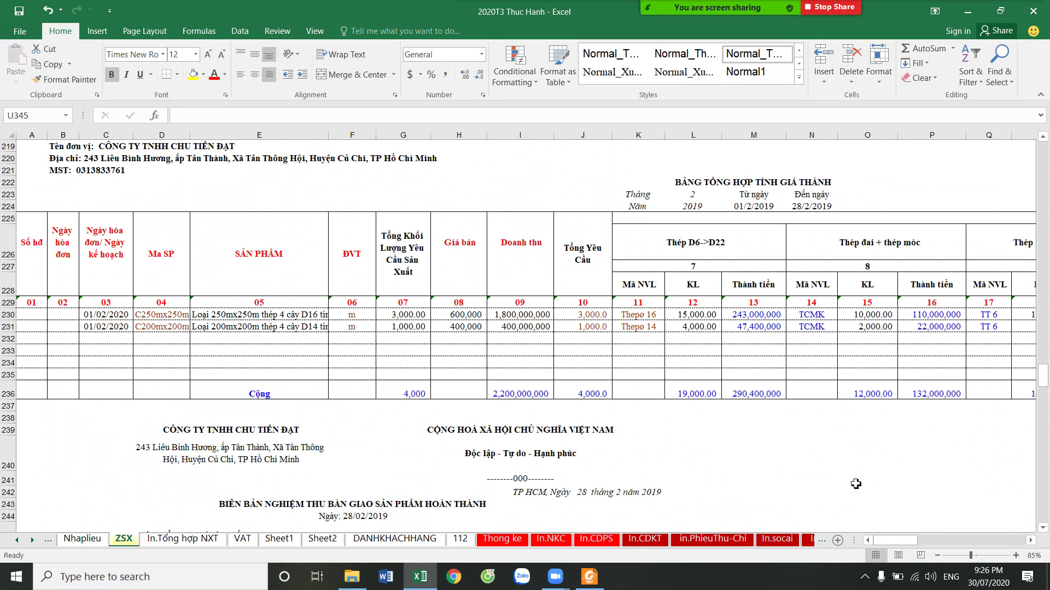
drag(899, 541, 912, 545)
click(512, 317)
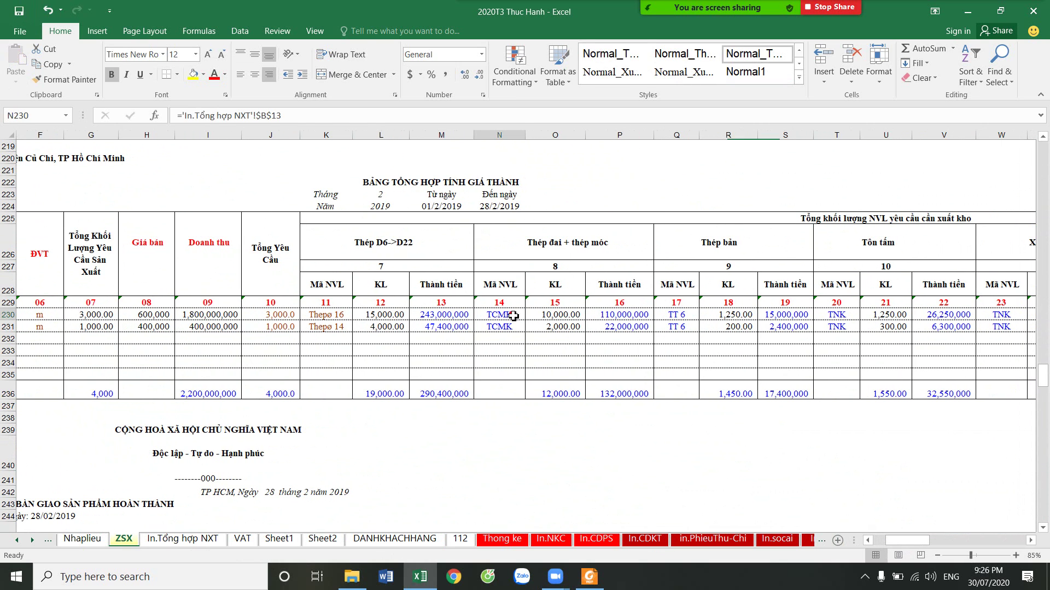
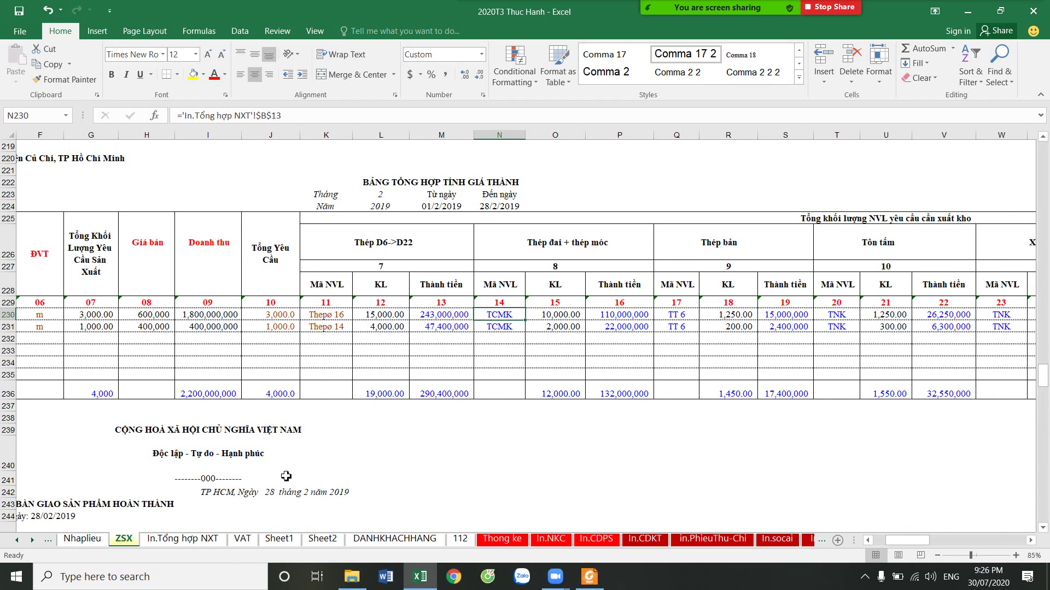
On Nhaplieu, inspect the formulas behind the TT 6 and TNK codes
click(88, 540)
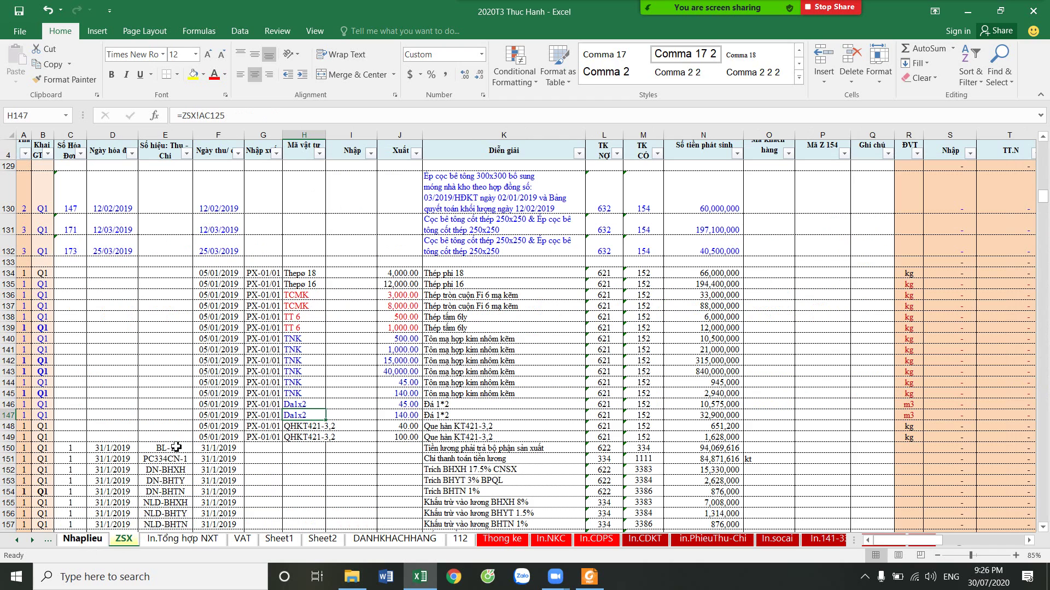
click(311, 317)
click(313, 340)
Back on ZSX, start a new formula in the cement-code cell W230
click(124, 539)
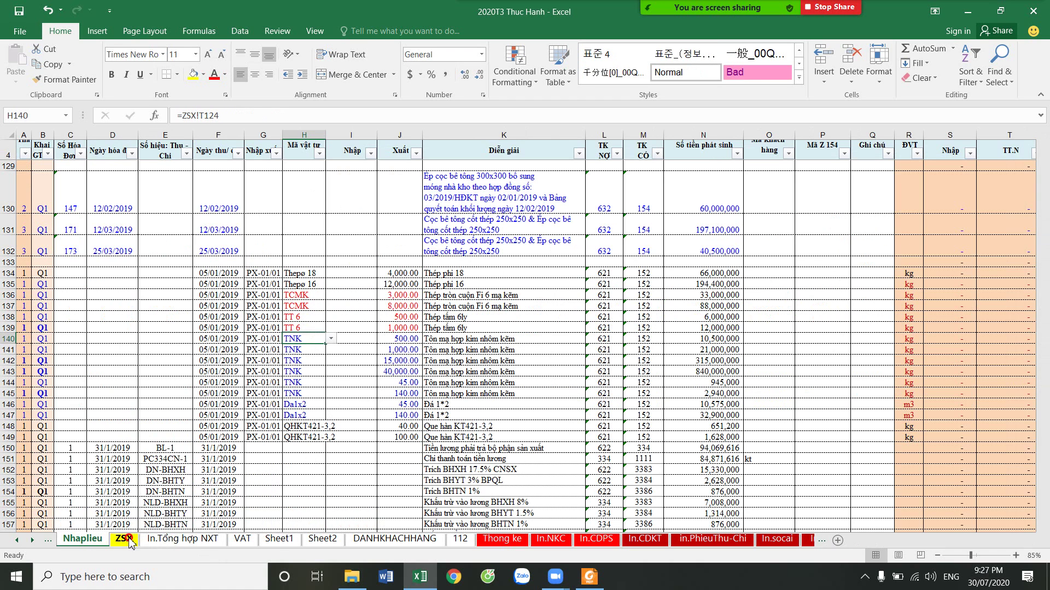
click(82, 539)
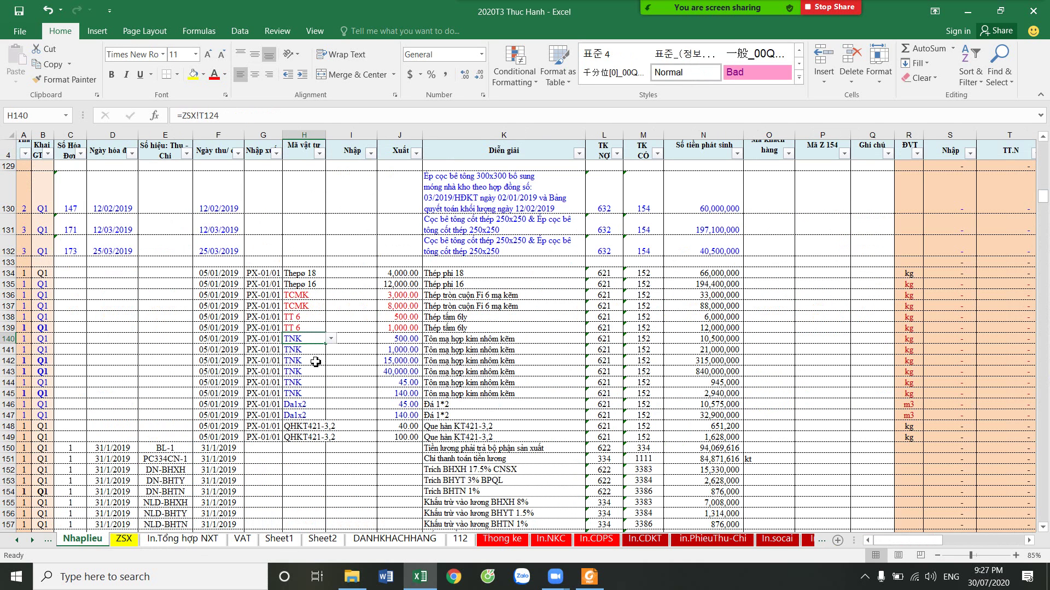
click(123, 539)
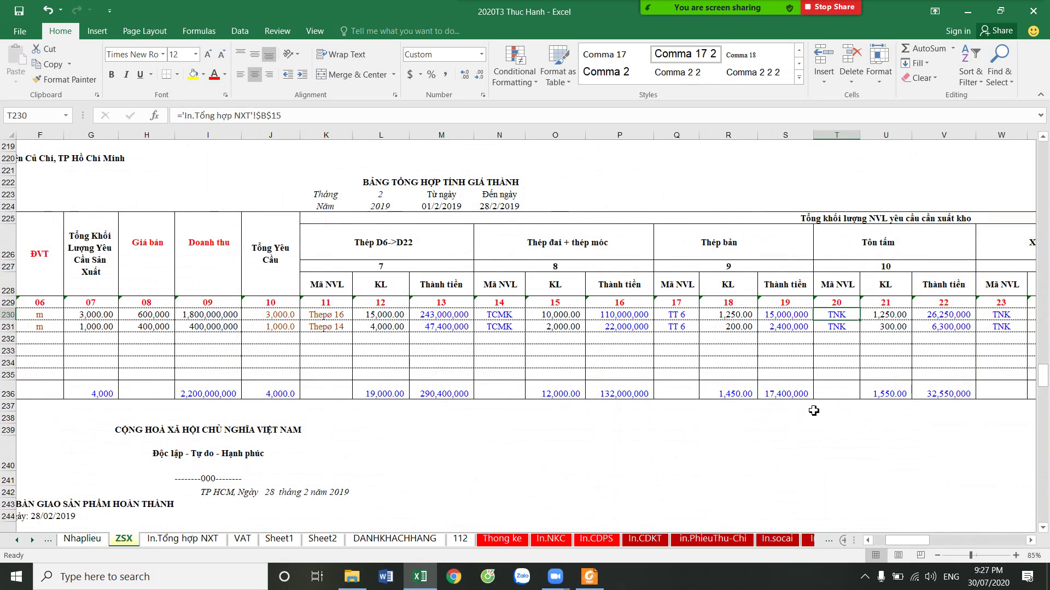
drag(913, 542, 923, 542)
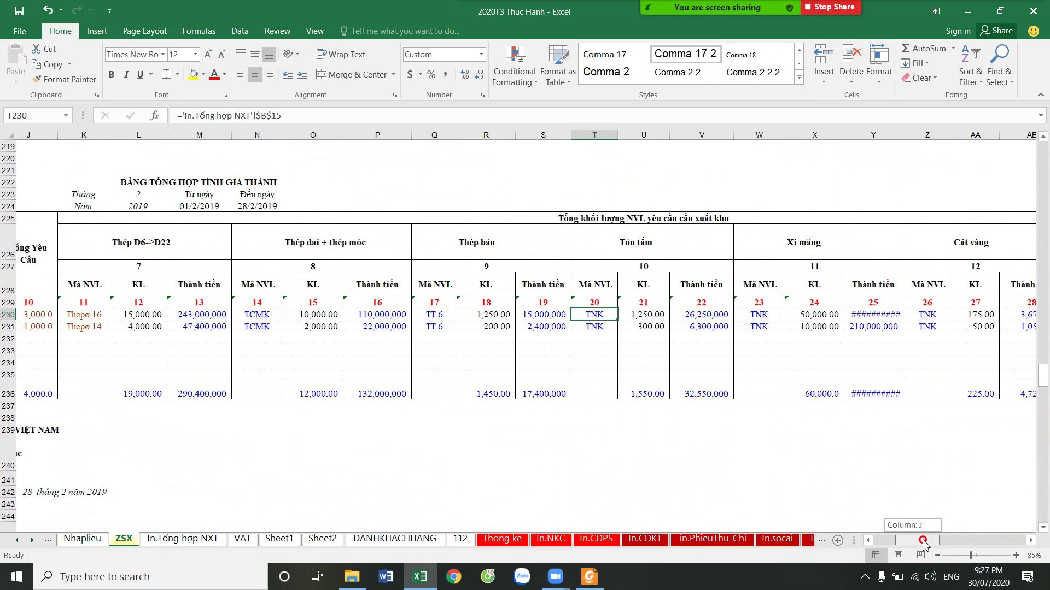
click(777, 317)
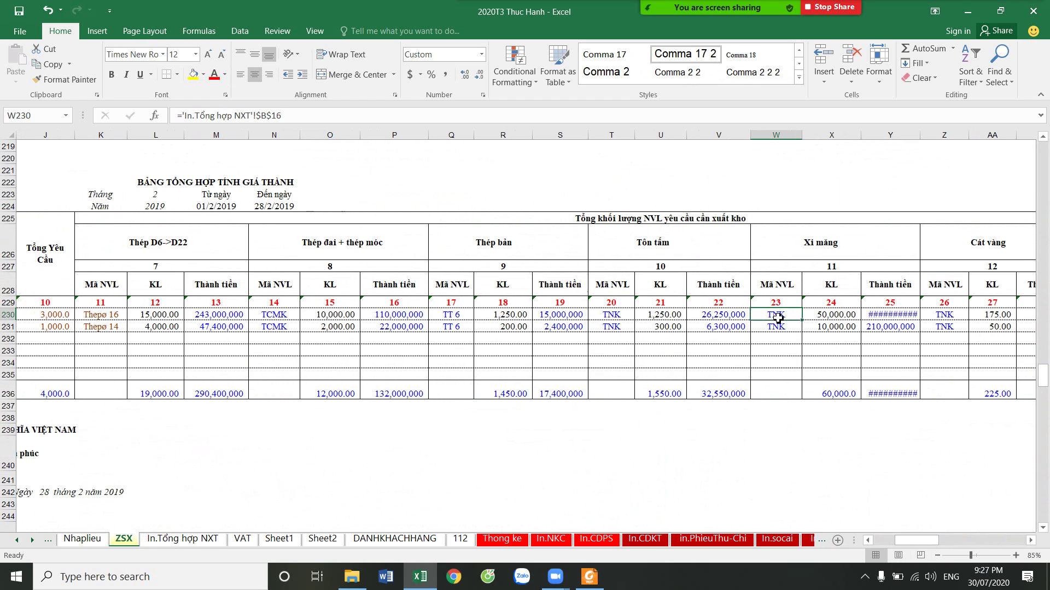
text(=)
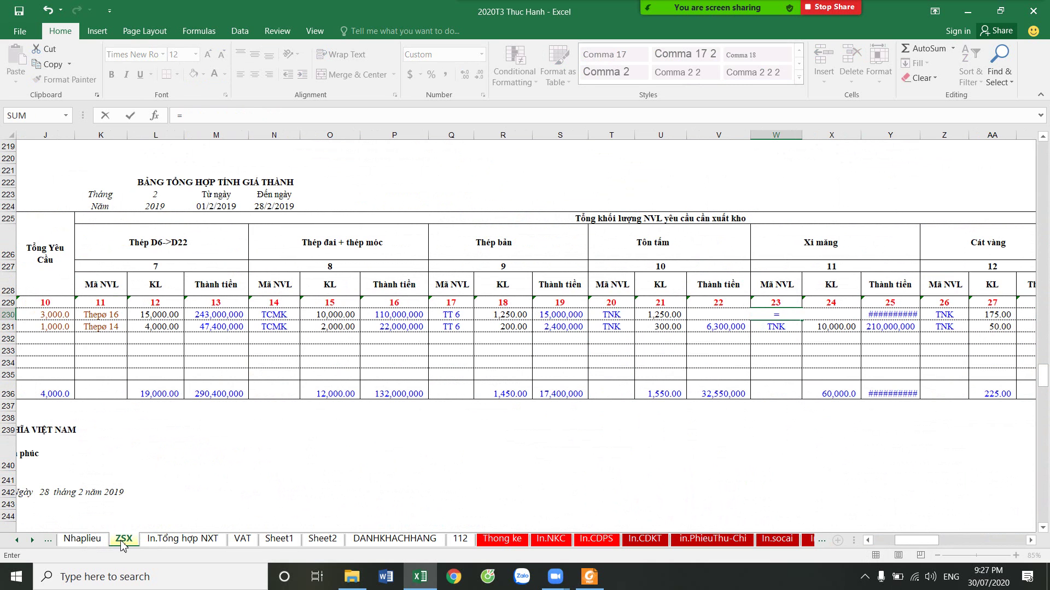
Try referencing In.Tổng hợp NXT B16 and P224, then cancel and leave W230 empty
click(161, 539)
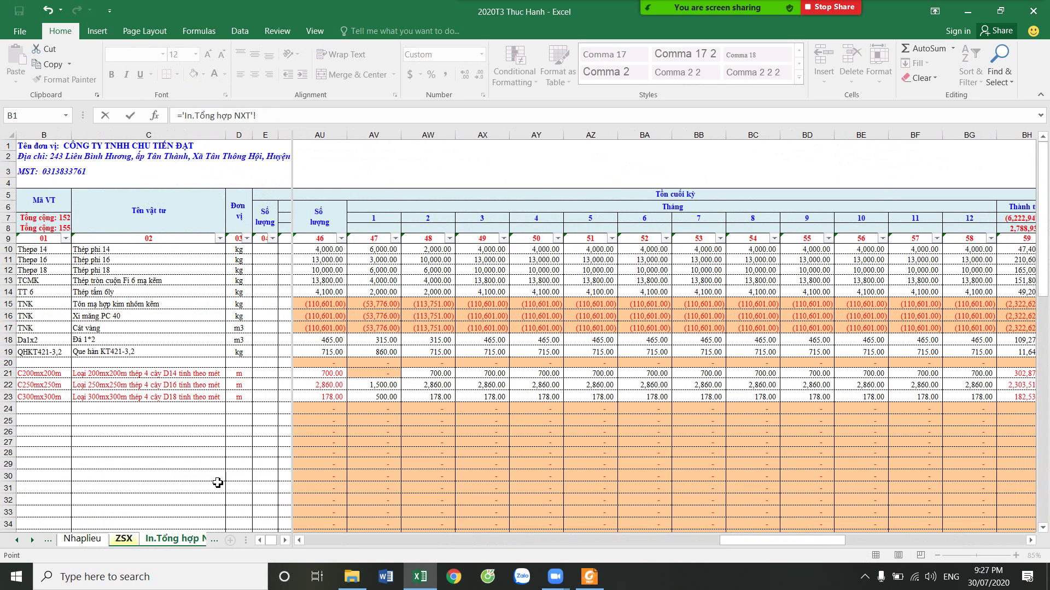
click(46, 318)
key(BackSpace)
key(BackSpace)
key(BackSpace)
key(BackSpace)
key(Escape)
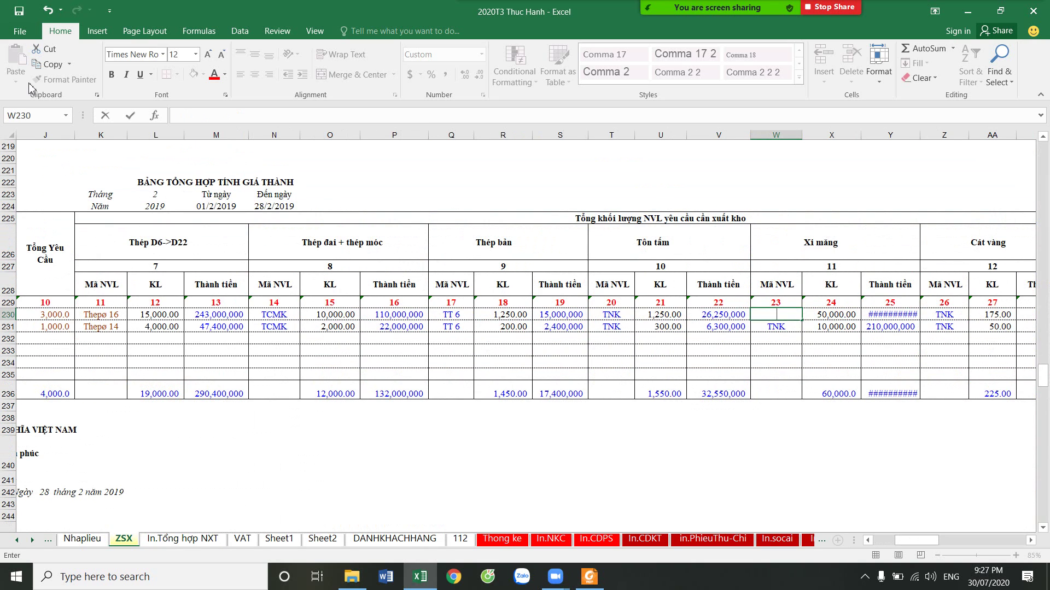
click(394, 205)
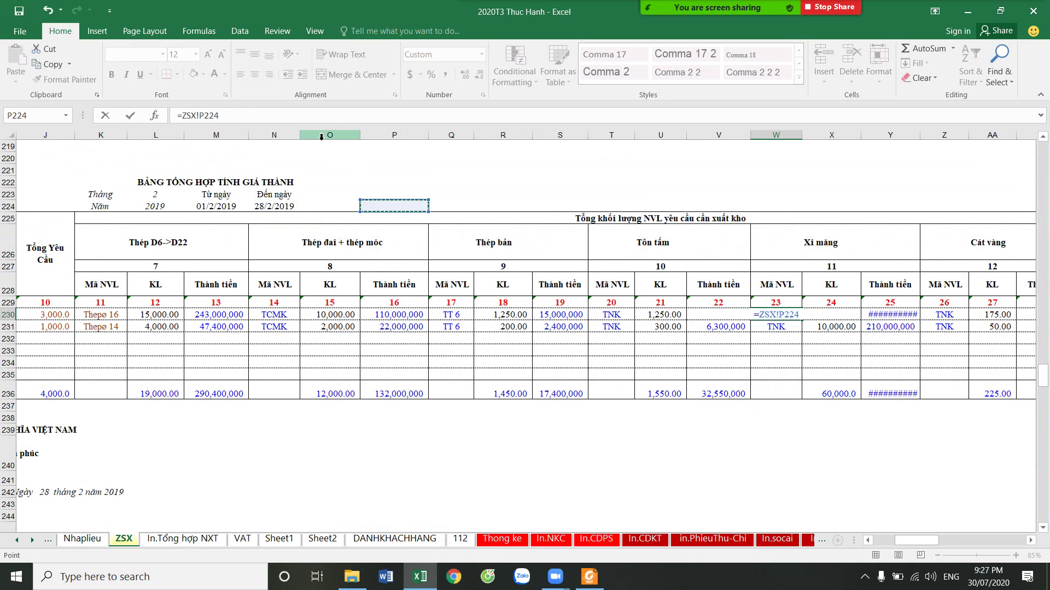
key(BackSpace)
key(BackSpace)
key(BackSpace)
key(Escape)
click(718, 453)
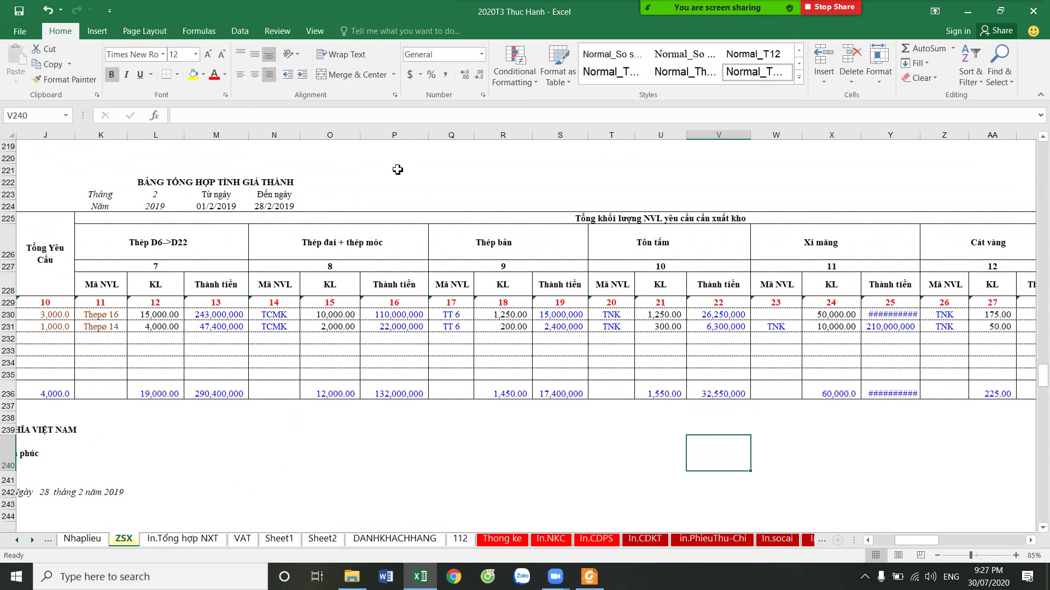
Undo the last five changes, removing the recent TNK code entry
click(49, 11)
click(49, 10)
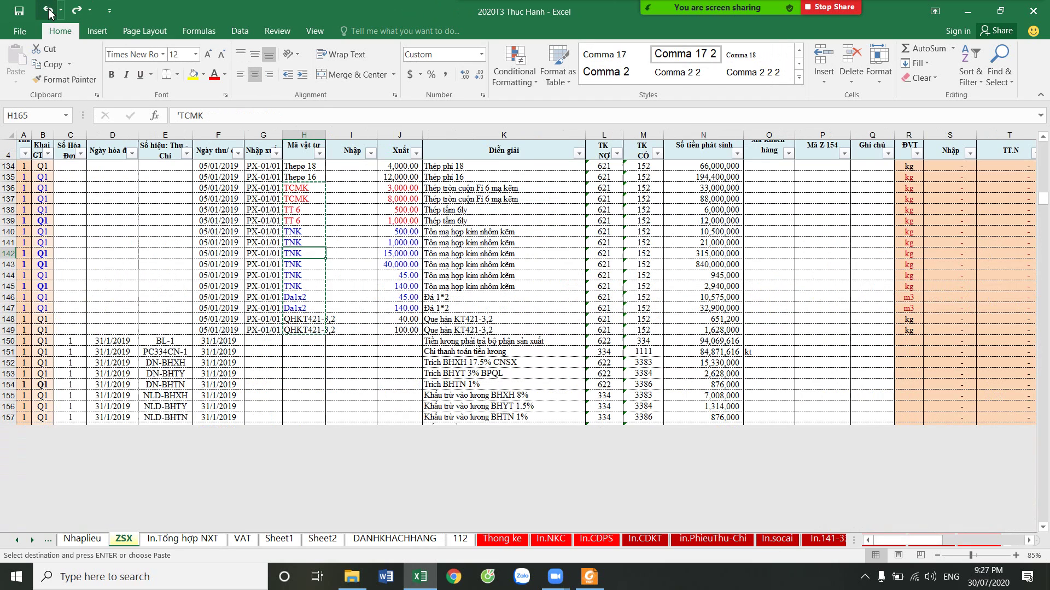
click(48, 10)
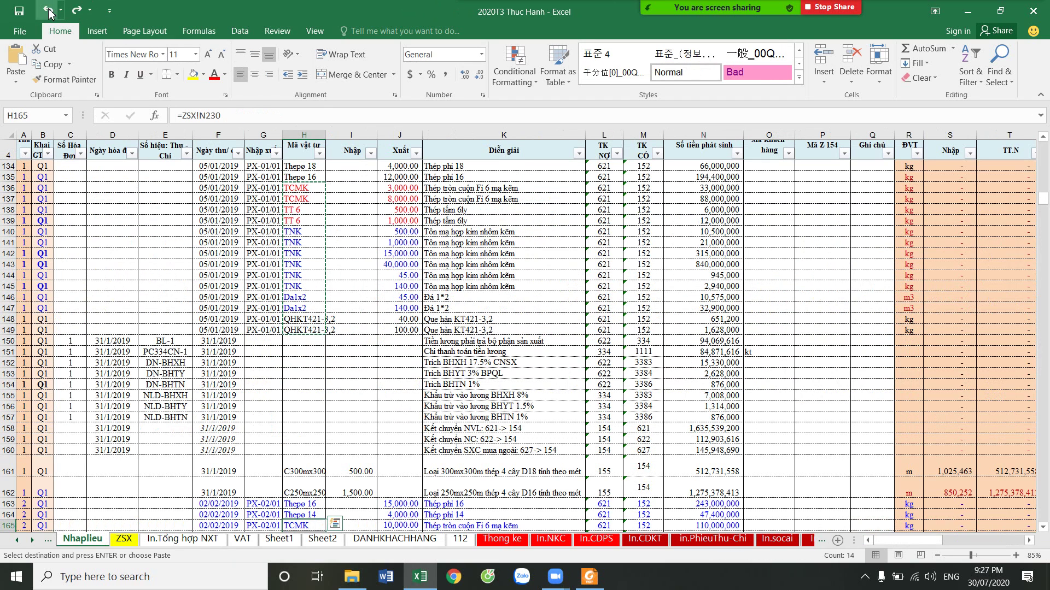
click(48, 11)
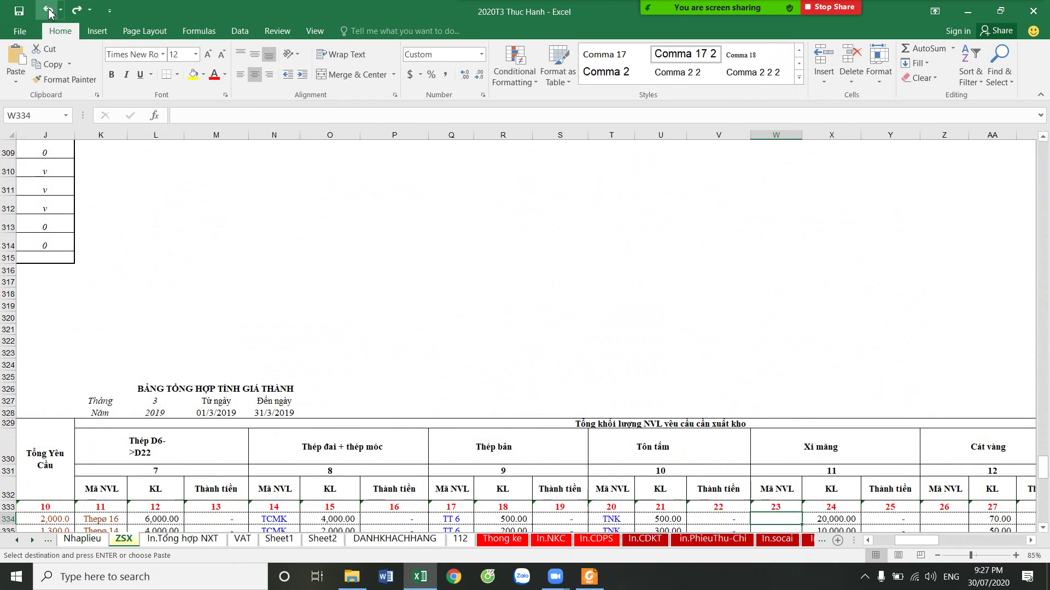
click(48, 11)
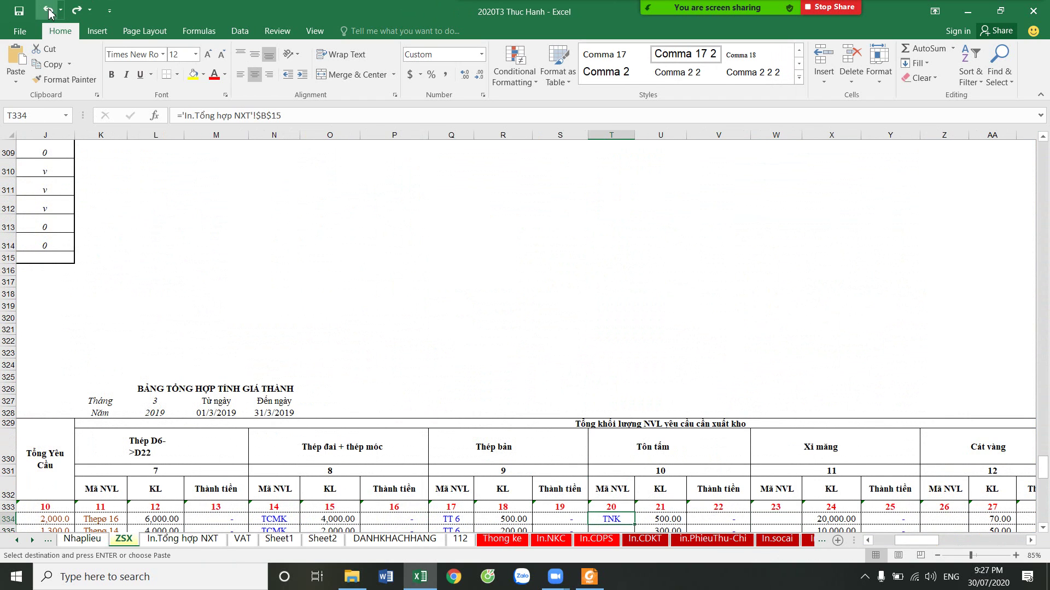
scroll(332, 307, down, 4)
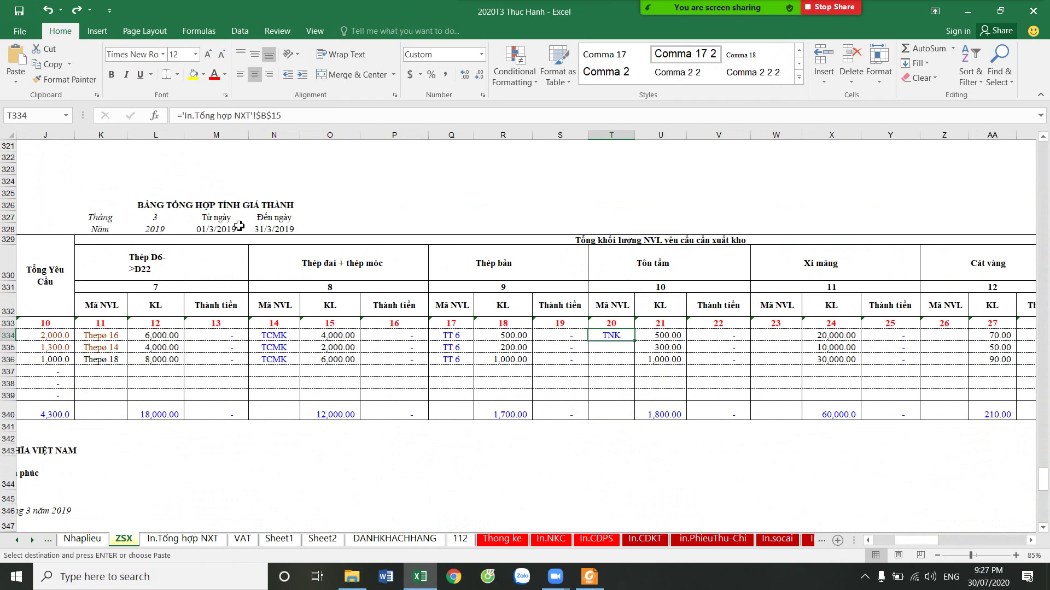
Check the cement code in In.Tổng hợp NXT cell B16, then close the workbook
click(186, 539)
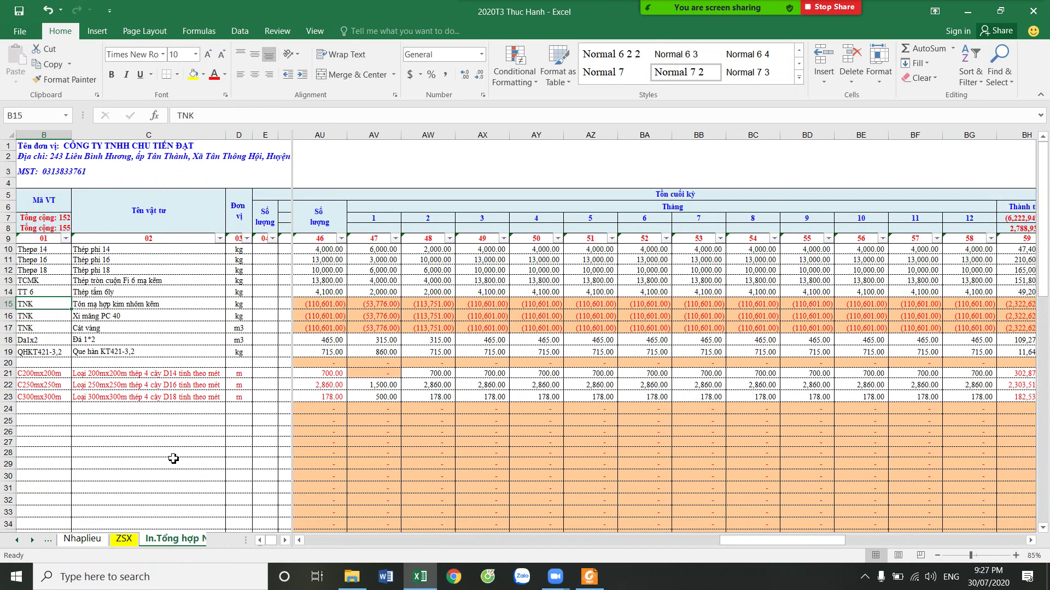
click(52, 318)
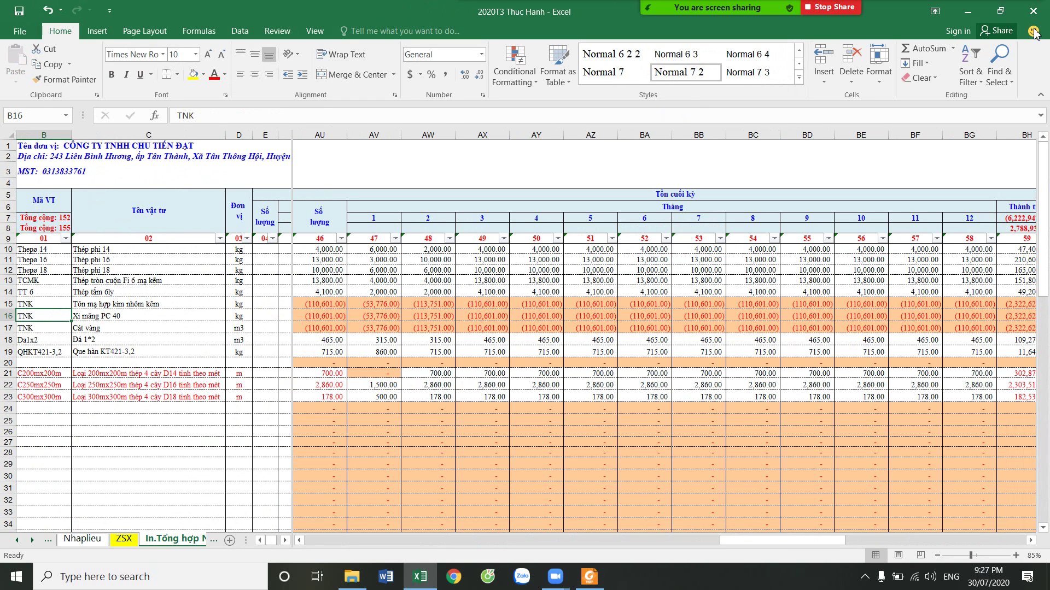
click(968, 11)
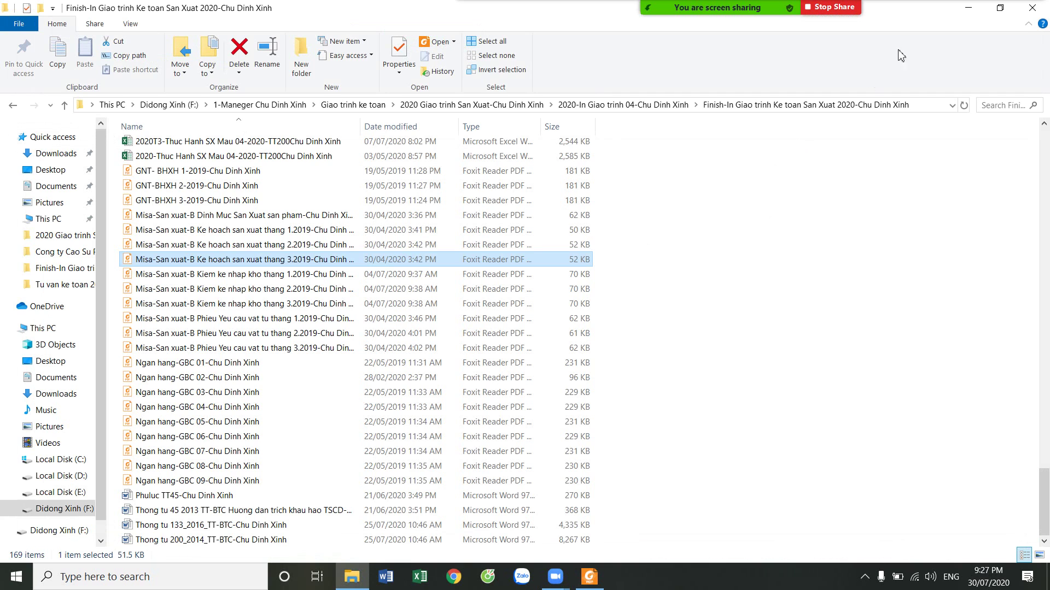
After the folder copy reports missing, open 2020T3 Thuc Hanh.xlsx from the desktop RAR archive
double_click(268, 144)
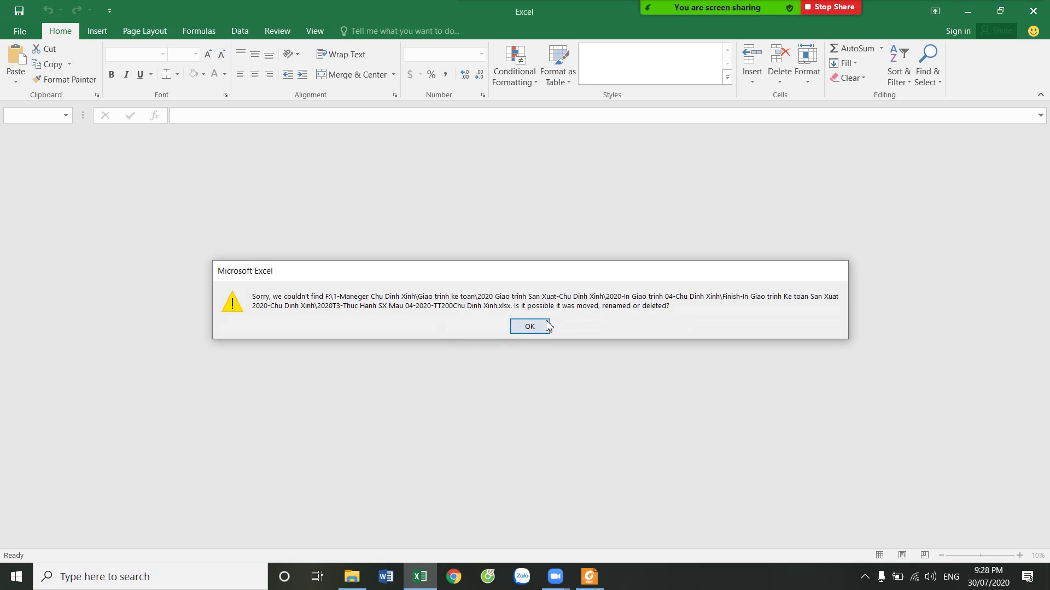
click(837, 271)
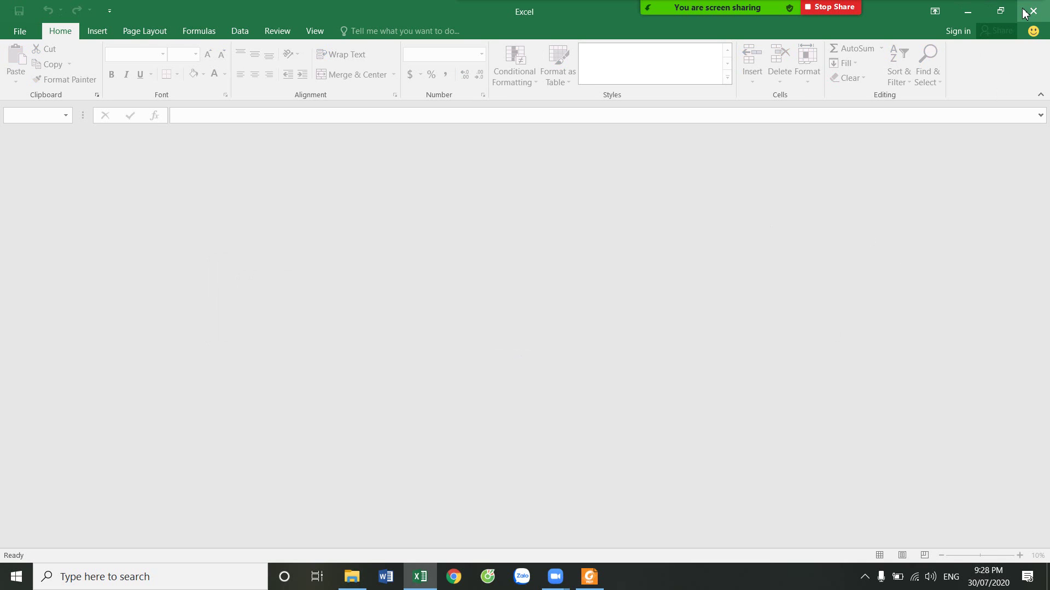
click(1032, 11)
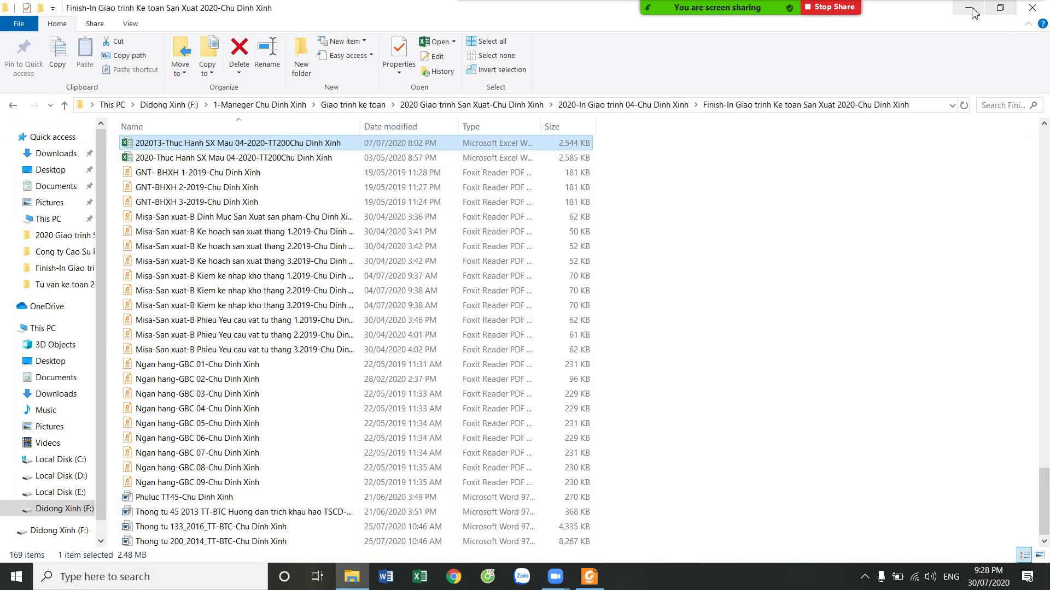
click(971, 10)
double_click(396, 239)
double_click(78, 126)
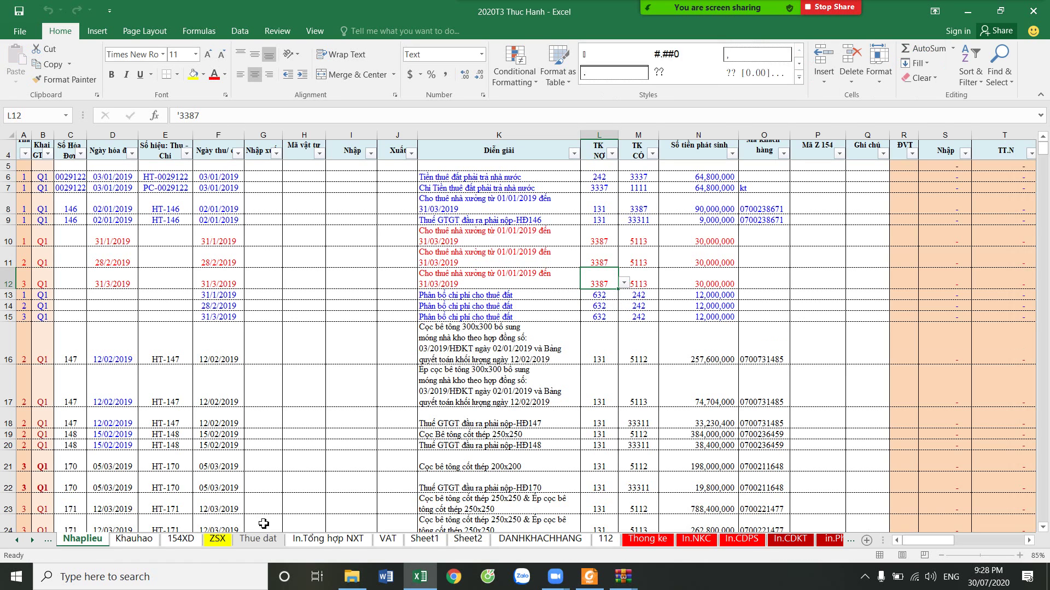
Copy the ten material codes in In.Tổng hợp NXT B10:B19 into A1:A10 of a new blank workbook
click(327, 539)
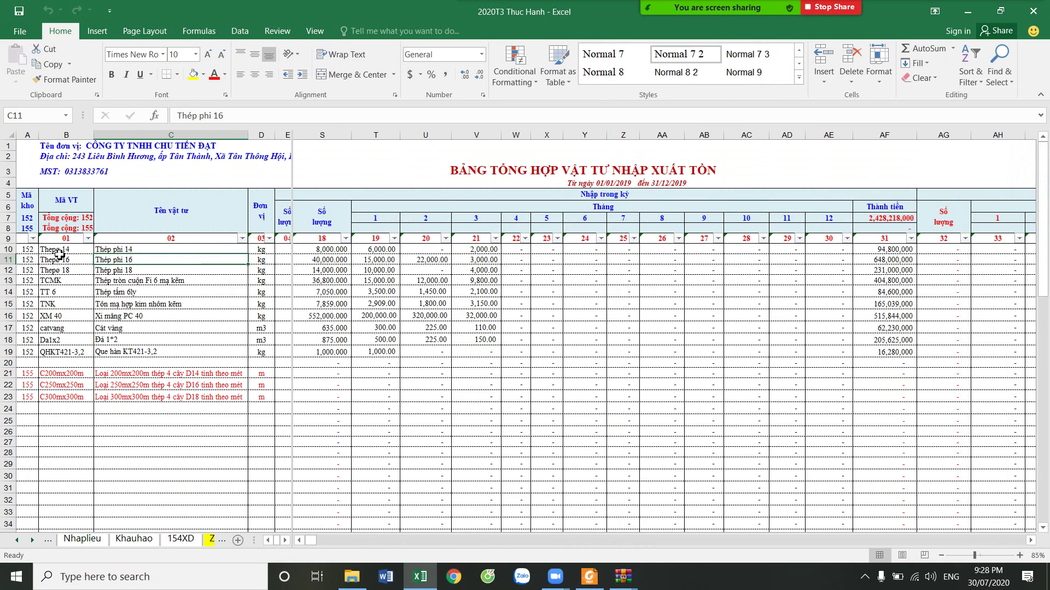
drag(59, 252, 60, 351)
right_click(62, 268)
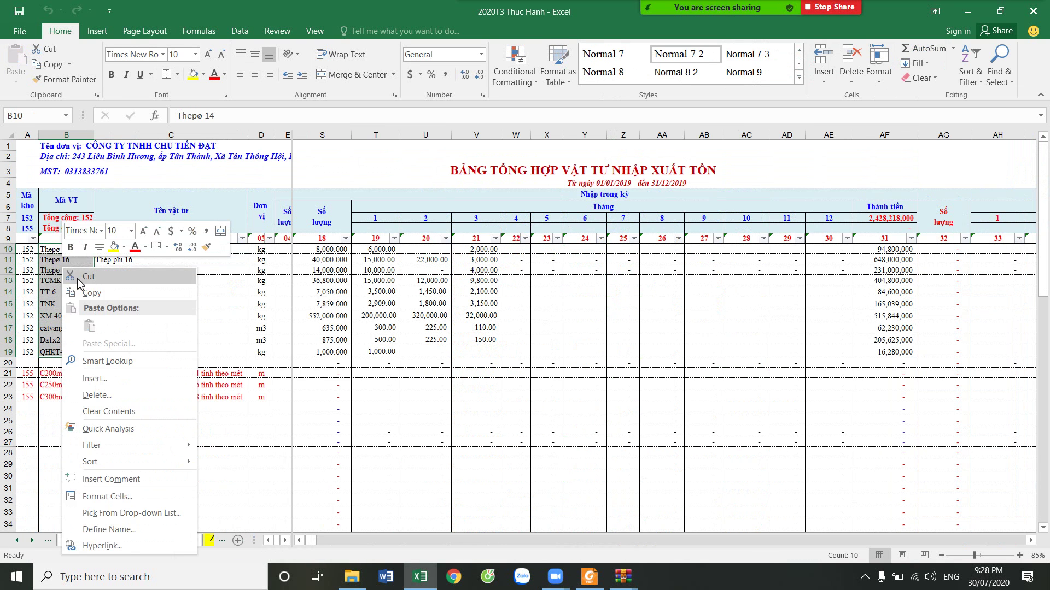
click(20, 31)
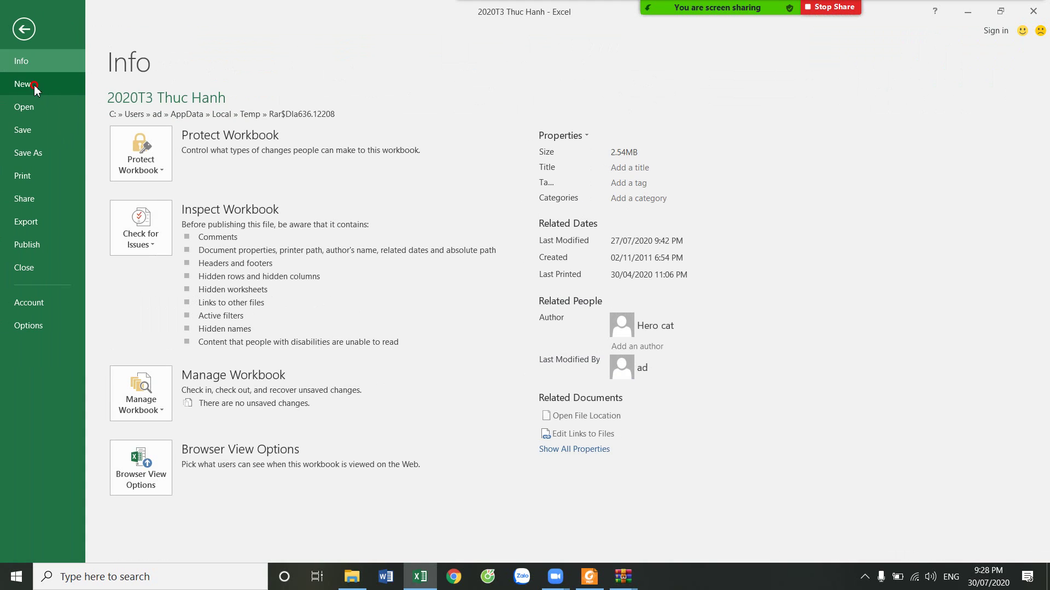
click(34, 88)
click(212, 220)
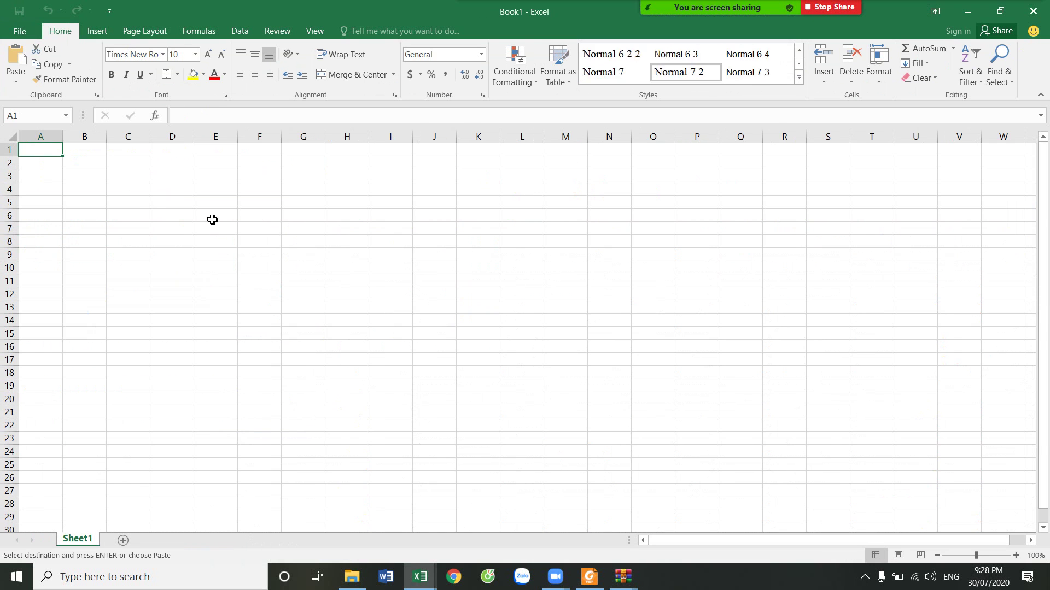
right_click(50, 151)
click(103, 214)
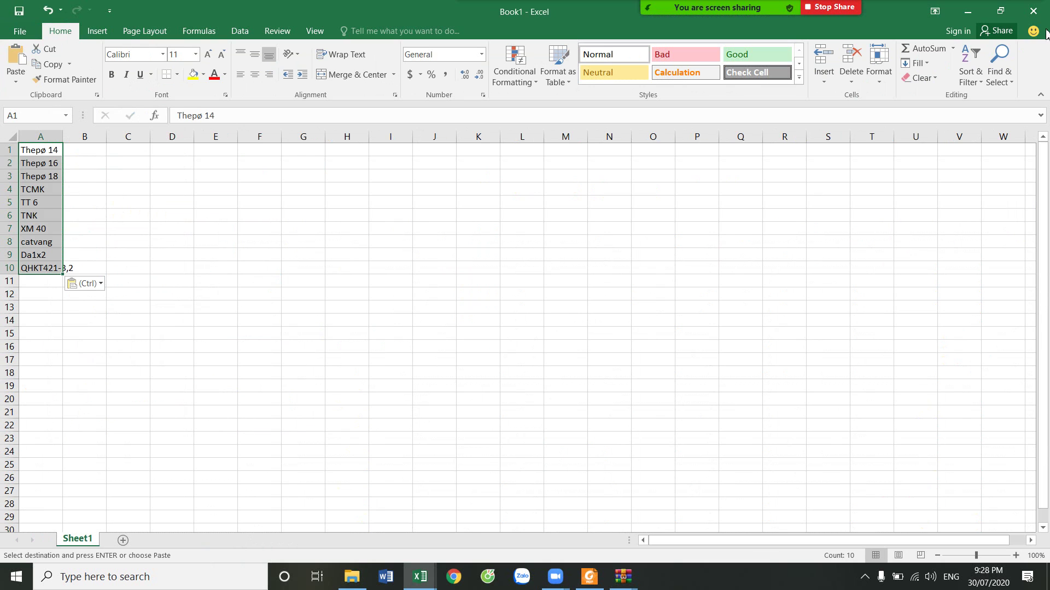
Close 2020T3 Thuc Hanh without saving, close both WinRAR windows, and reopen the desktop copy
click(347, 525)
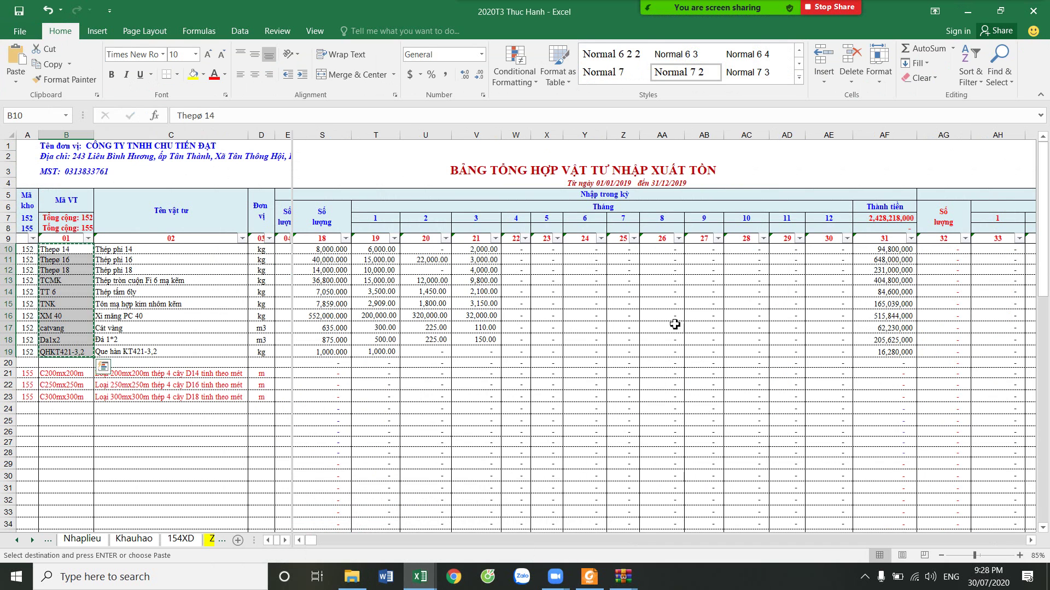
click(1033, 11)
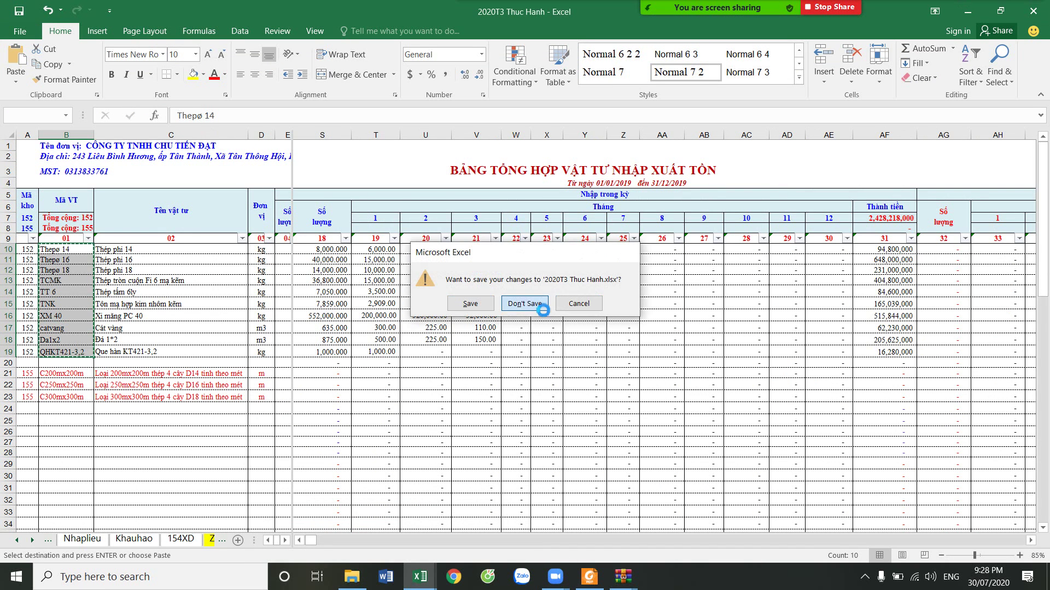
click(524, 304)
click(624, 577)
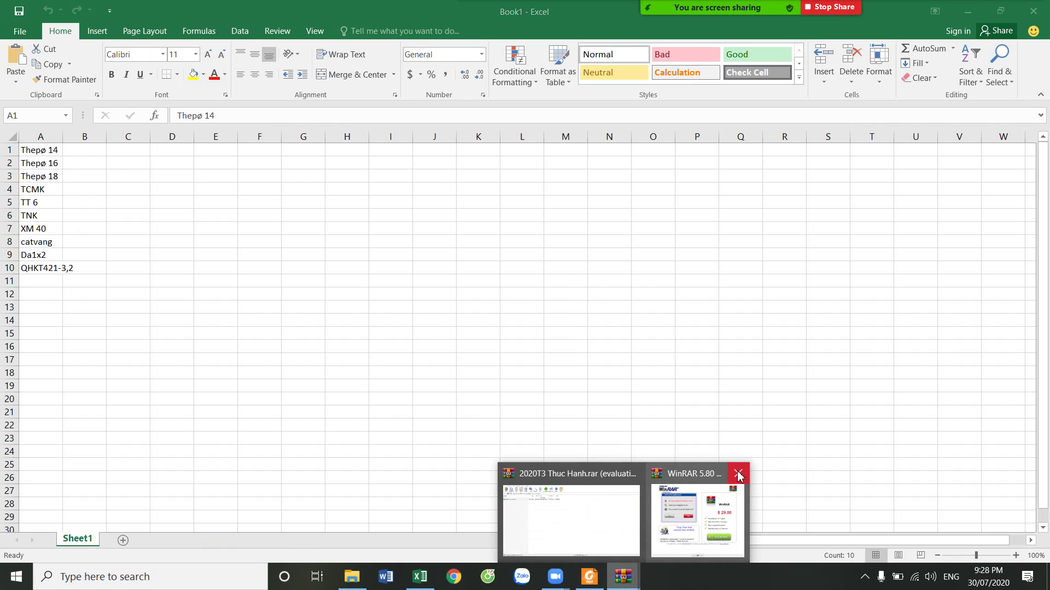
click(739, 475)
click(686, 483)
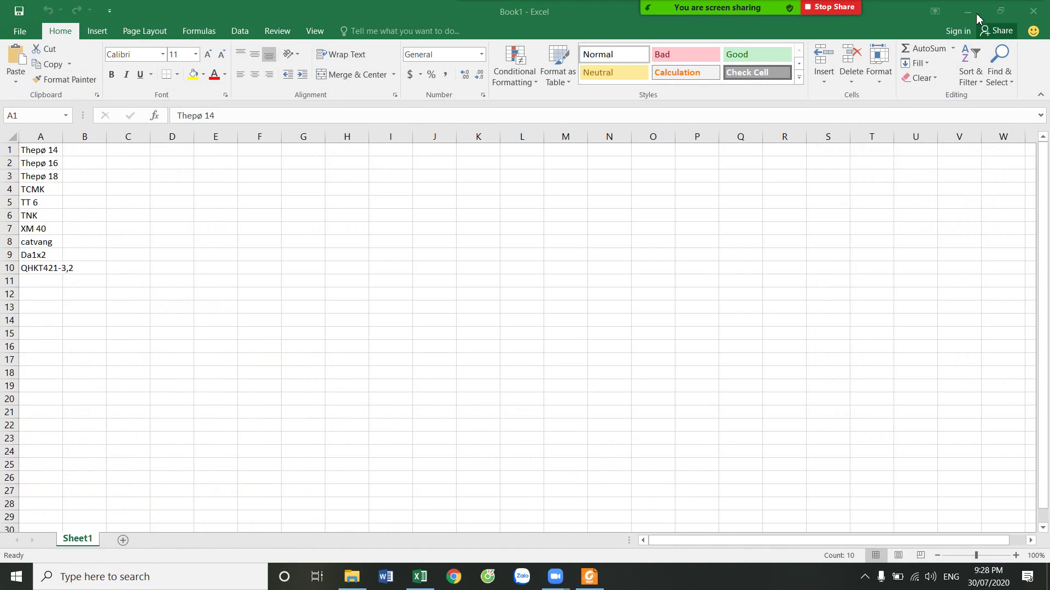
click(977, 15)
double_click(331, 234)
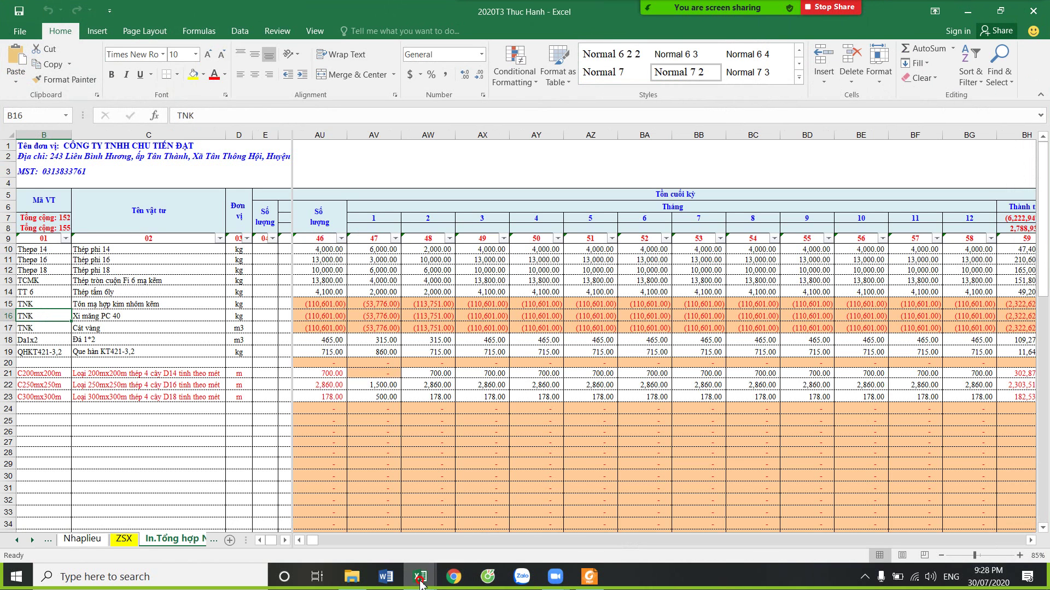
Paste Book1's code list into B10:B19 of In.Tổng hợp NXT and save the workbook
click(346, 511)
right_click(48, 169)
click(76, 192)
click(432, 505)
click(46, 253)
right_click(48, 251)
click(90, 308)
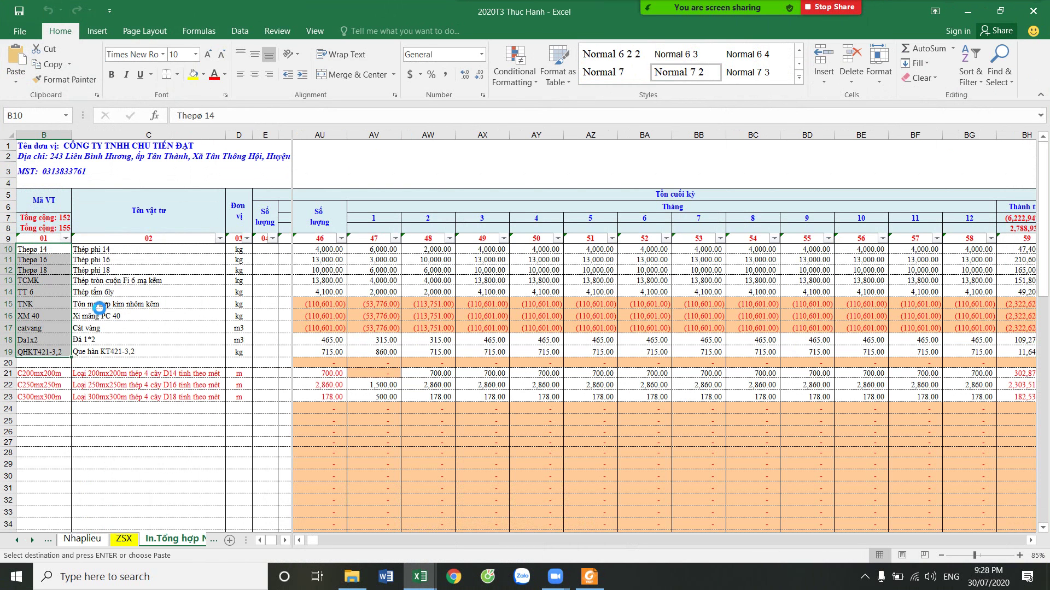
key(ctrl+s)
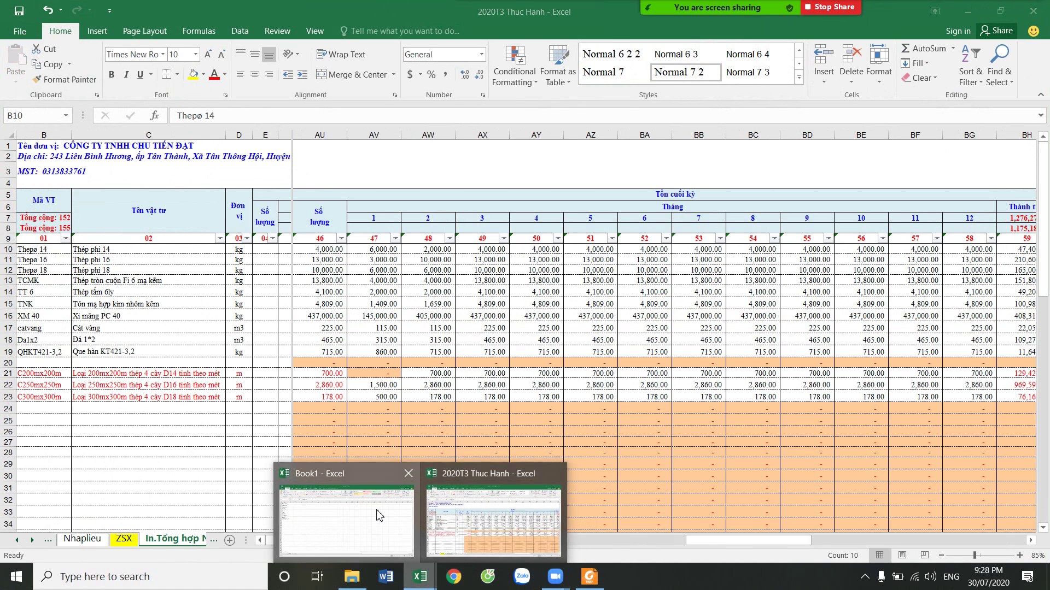
Close Book1 without saving and return to the In.Tổng hợp NXT sheet
mouse_move(419, 577)
click(339, 508)
click(1033, 10)
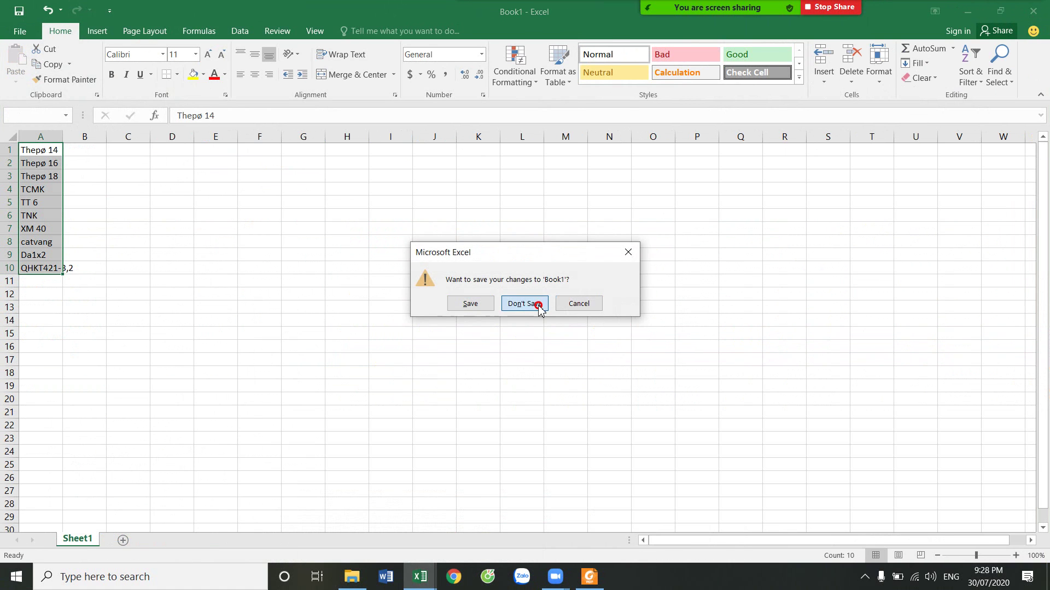
click(535, 304)
click(536, 432)
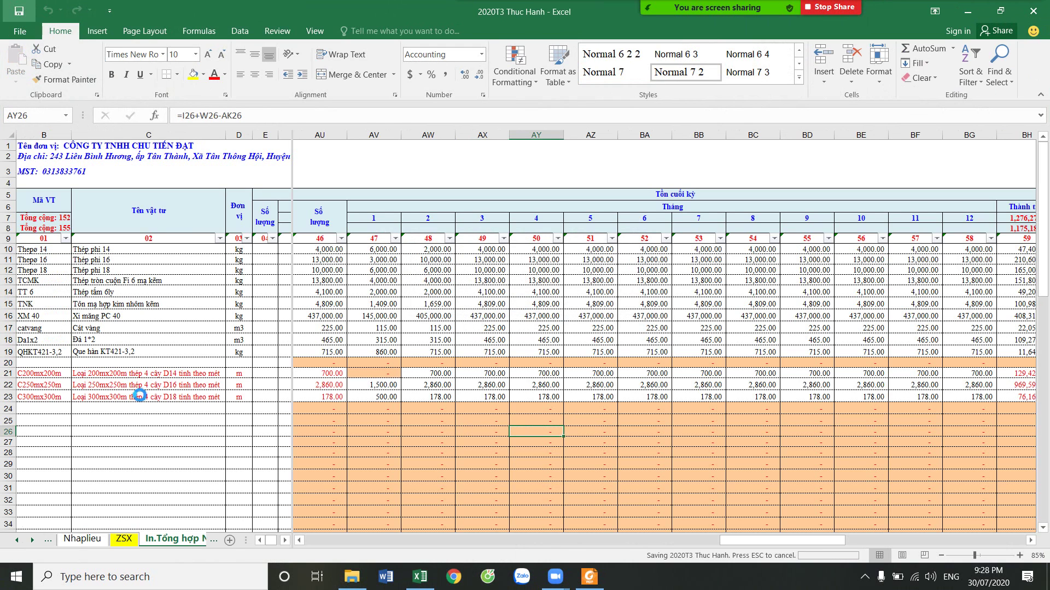
click(118, 543)
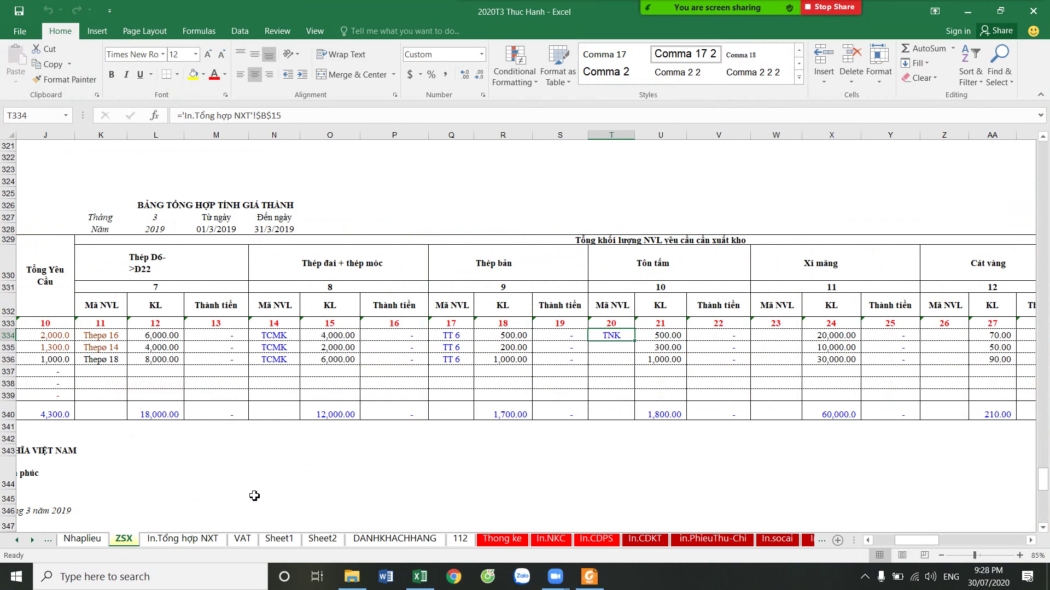
key(ctrl+Page_Down)
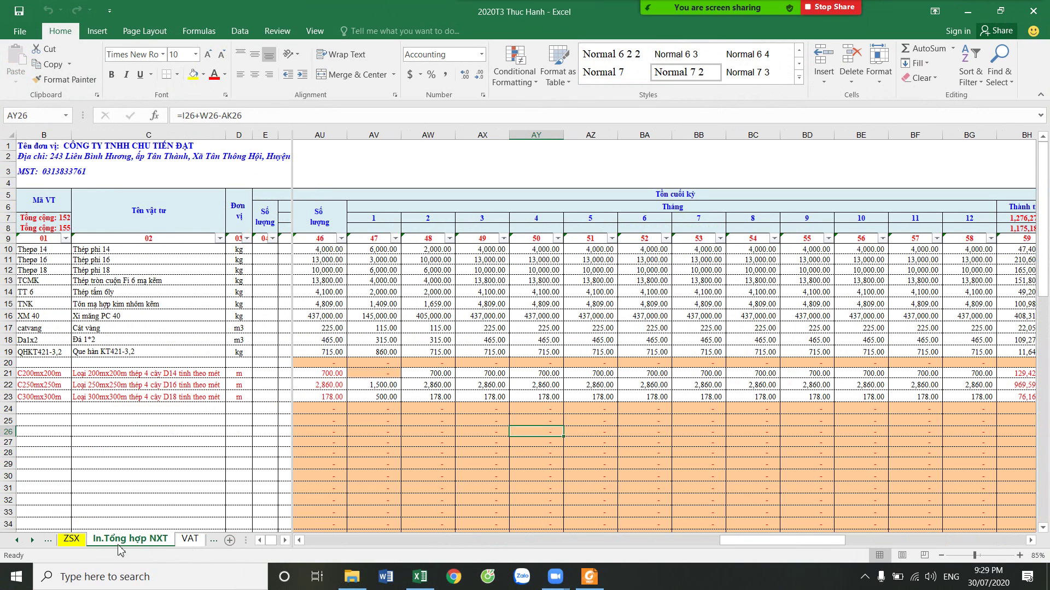
On ZSX, fill the TNK code in T334 down to T336
click(72, 539)
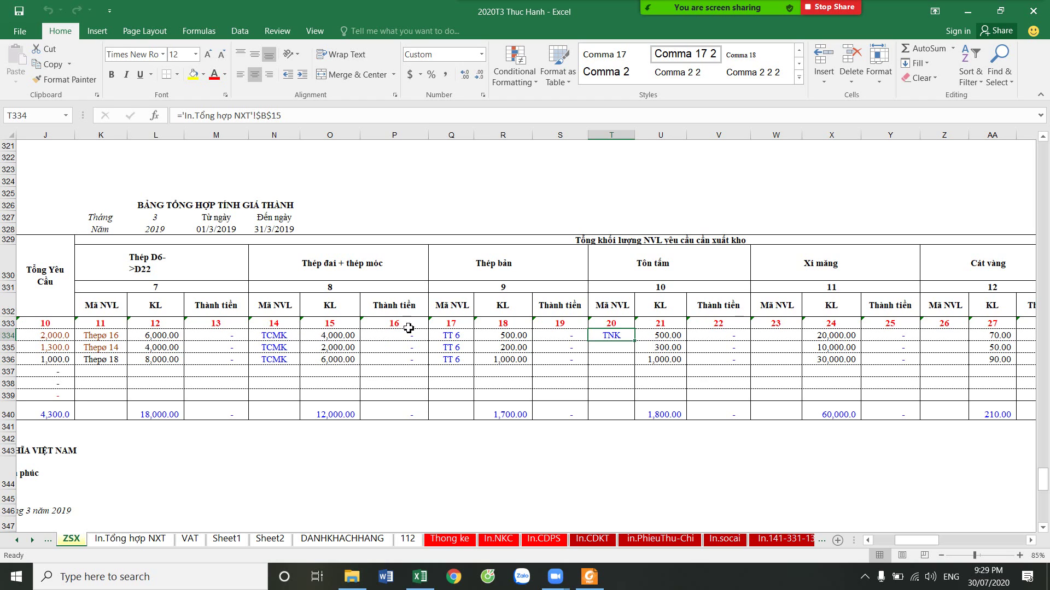
click(450, 337)
click(618, 337)
drag(636, 345, 635, 364)
Link W334 to the XM 40 code on In.Tổng hợp NXT and fill it to W336
click(768, 335)
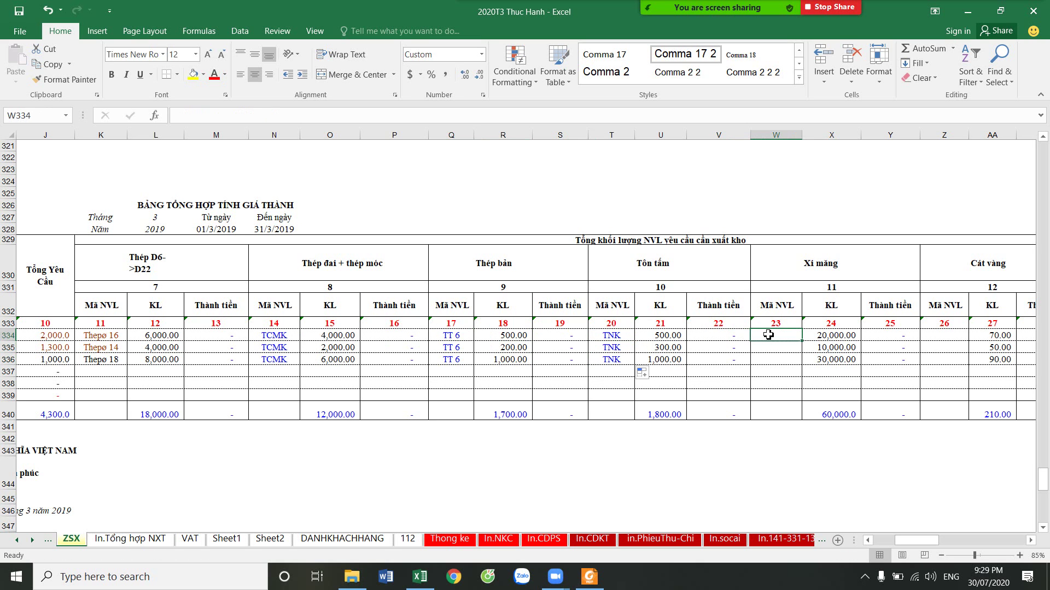
text(=)
click(141, 538)
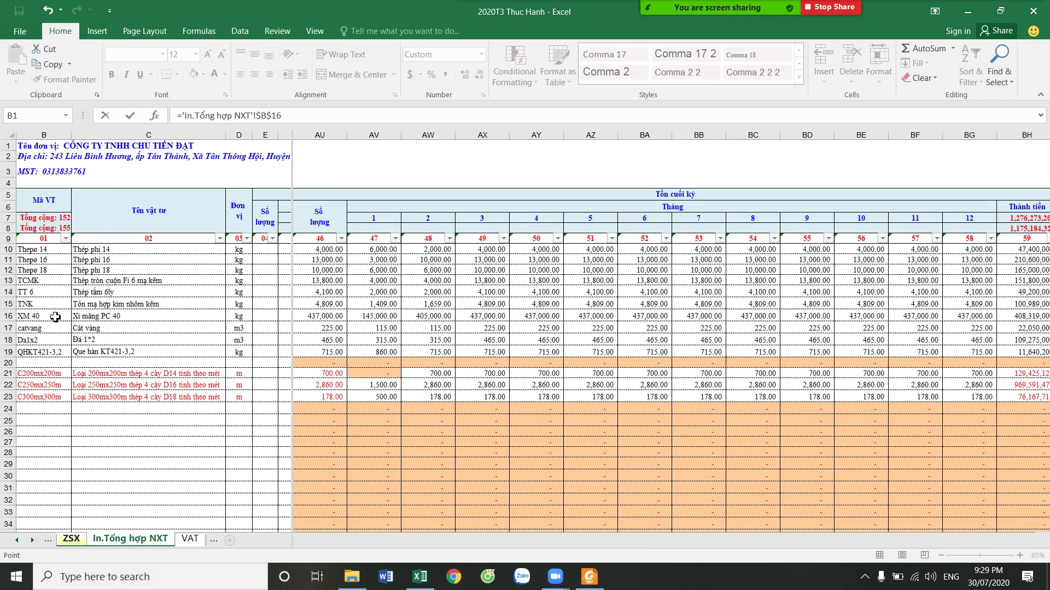
key(Return)
click(776, 335)
drag(801, 341, 800, 365)
drag(934, 544, 943, 543)
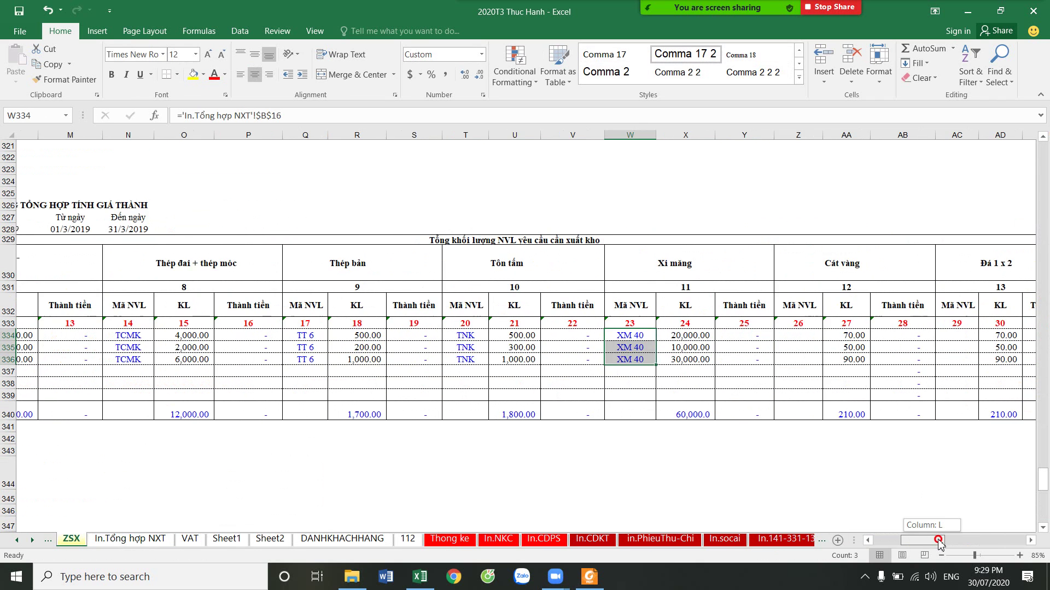
drag(775, 335, 776, 359)
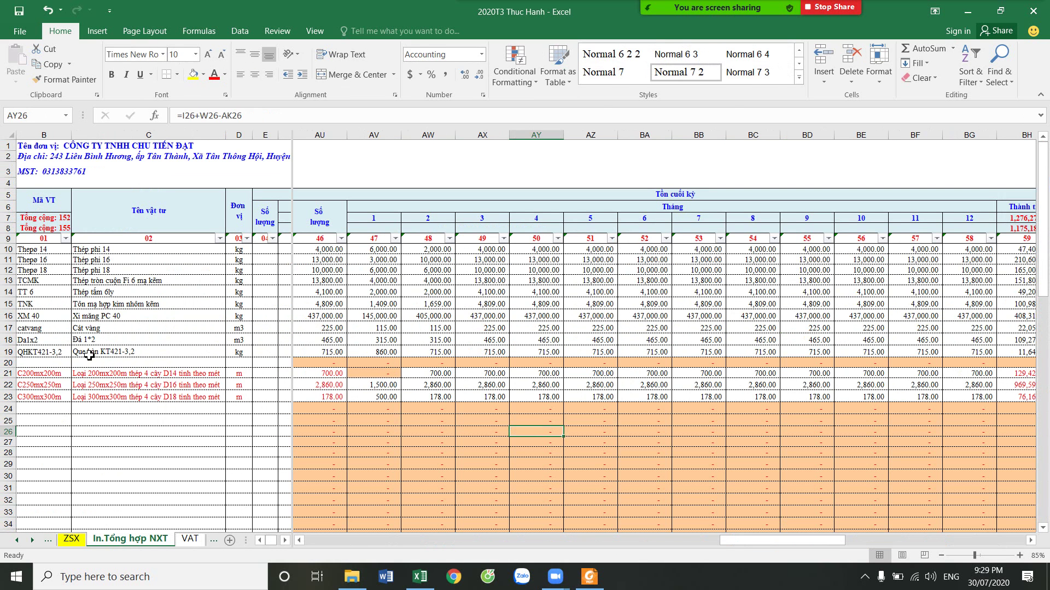
Undo an accidental fill-down of catvang into B18:B19 on In.Tổng hợp NXT
click(130, 538)
drag(62, 328, 62, 352)
key(ctrl+d)
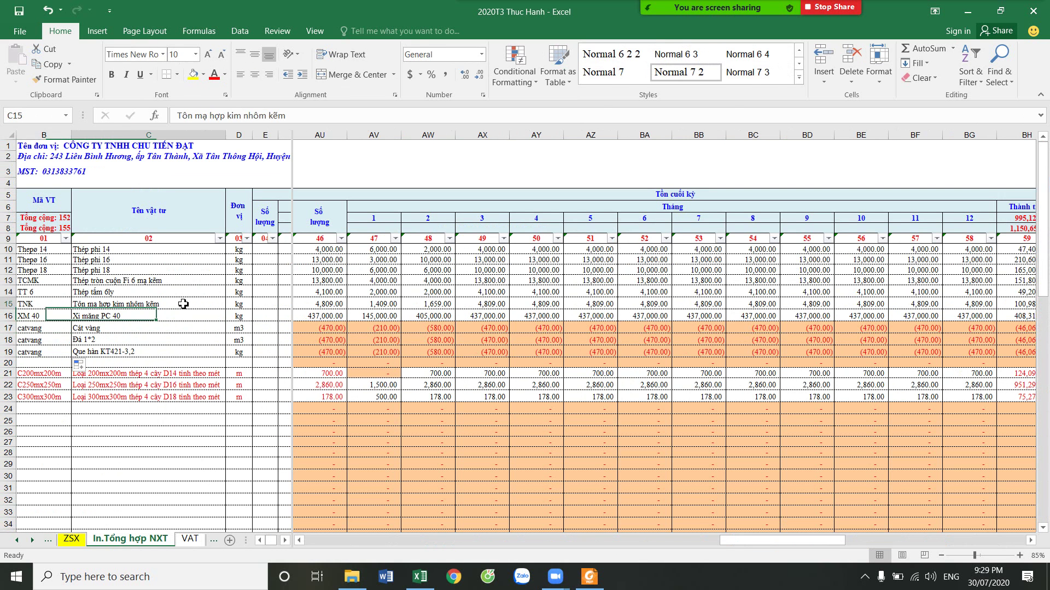
click(48, 11)
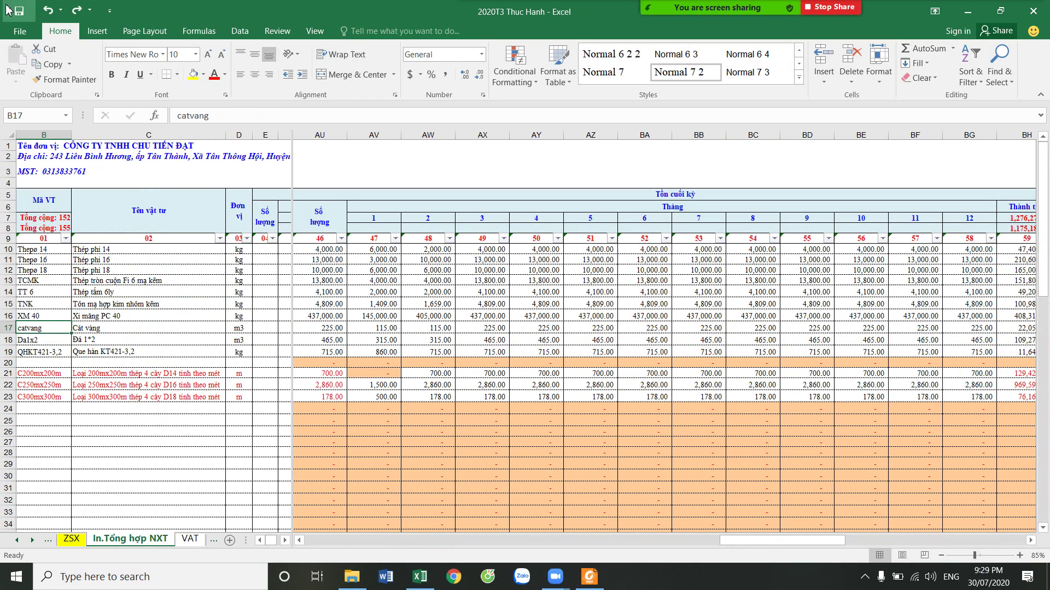
Link Z334 to the catvang code on In.Tổng hợp NXT and fill it to Z336
click(73, 541)
click(771, 334)
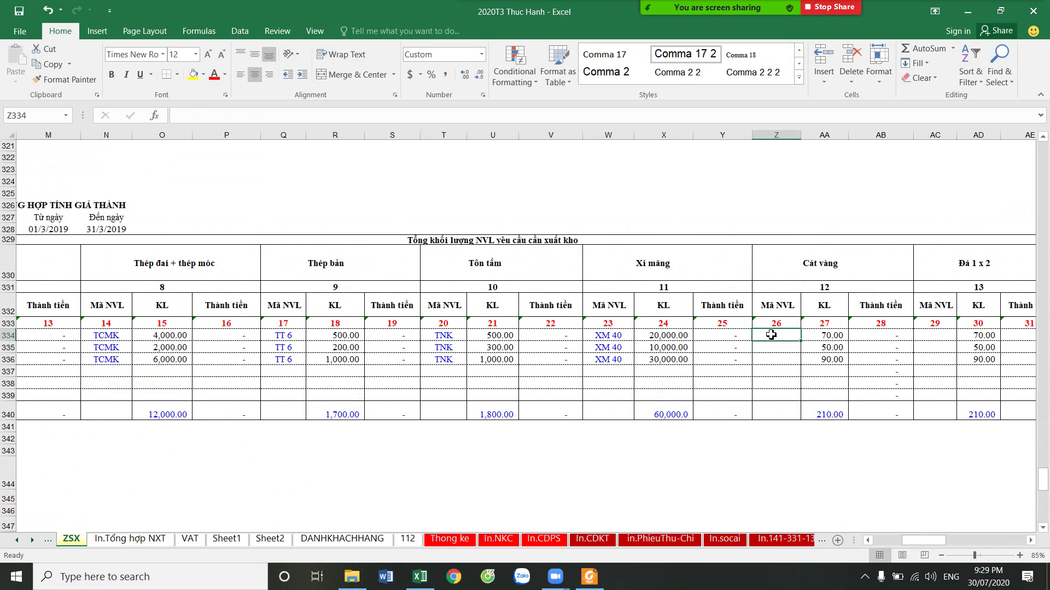
text(=)
click(139, 538)
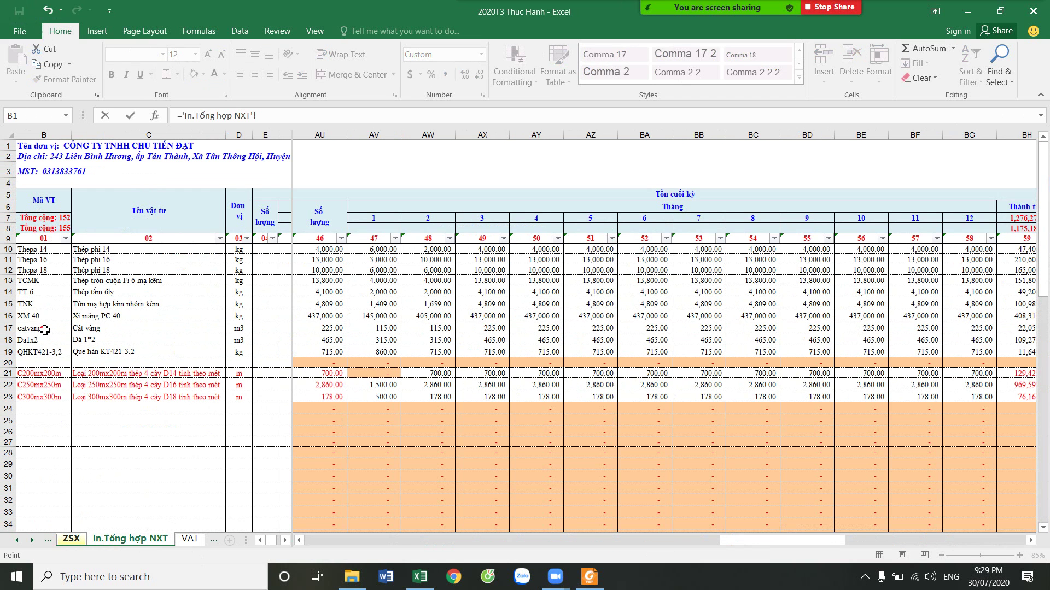
key(Return)
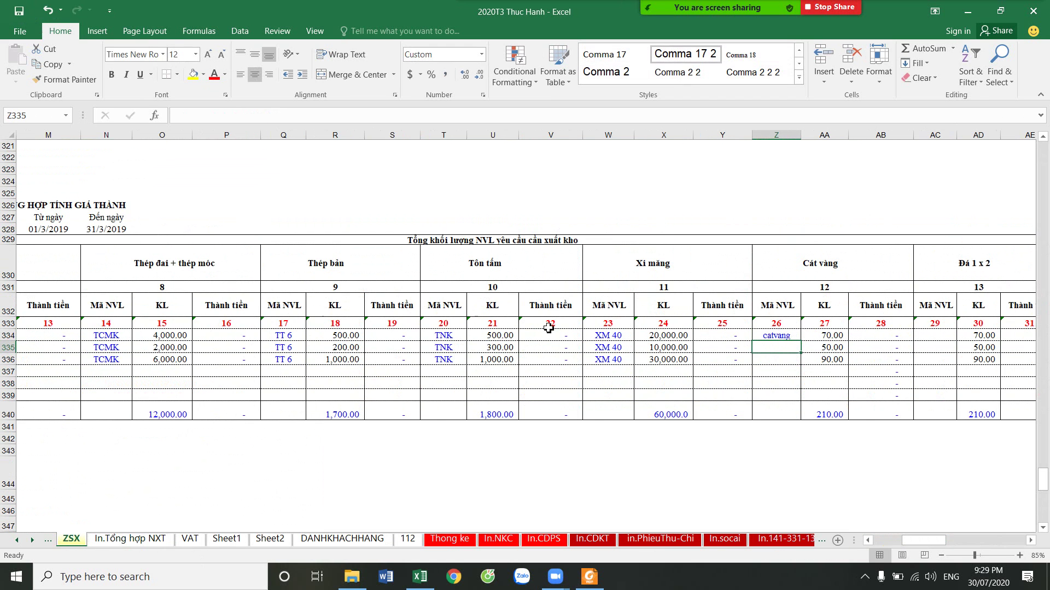
click(773, 336)
drag(802, 342, 803, 361)
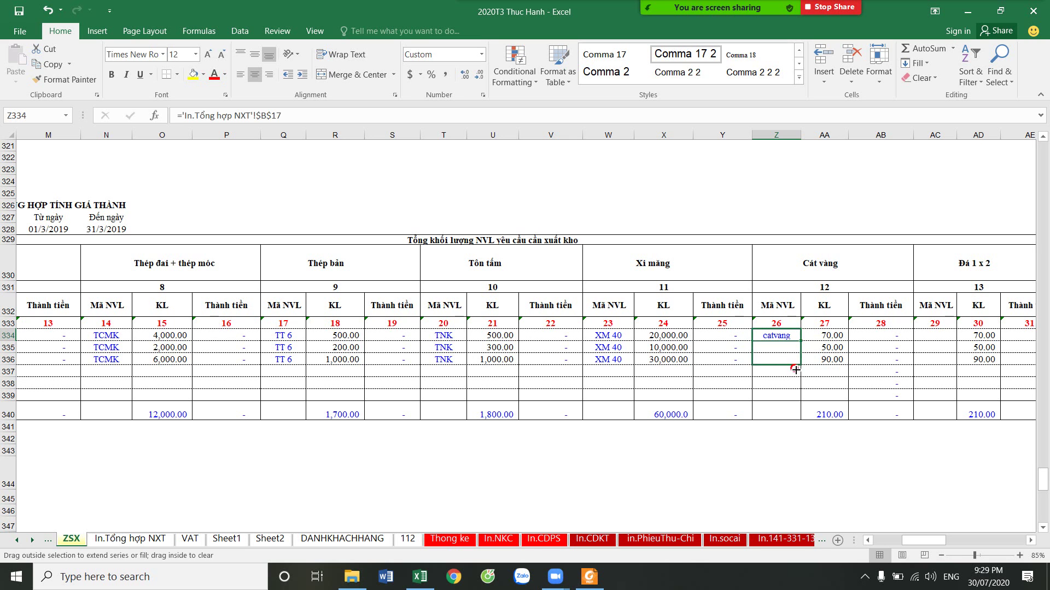
Link AC334 to the Da1x2 code on In.Tổng hợp NXT and fill it to AC336
click(937, 336)
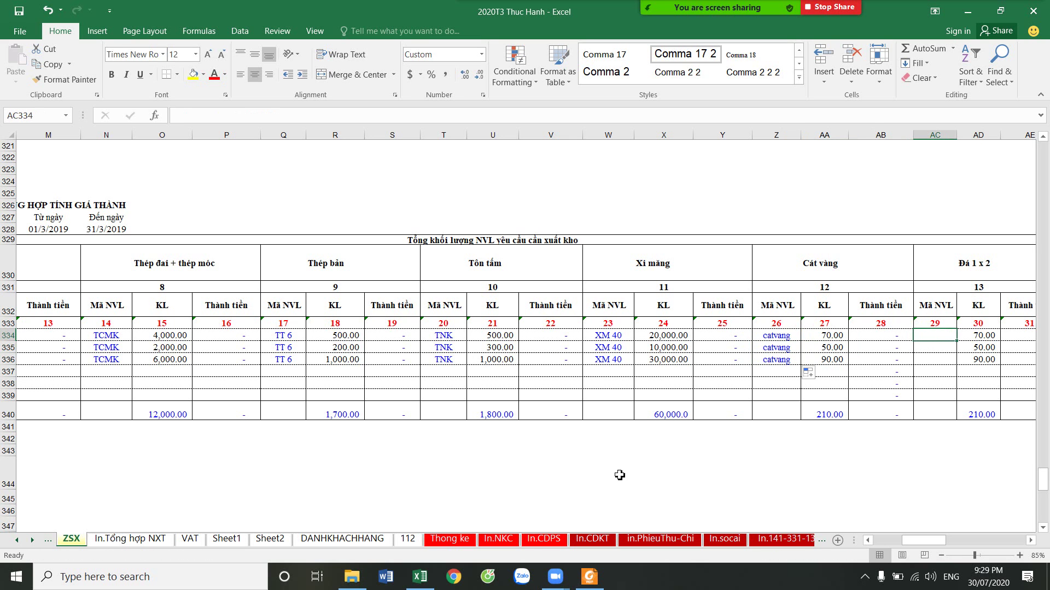
text(=)
click(130, 539)
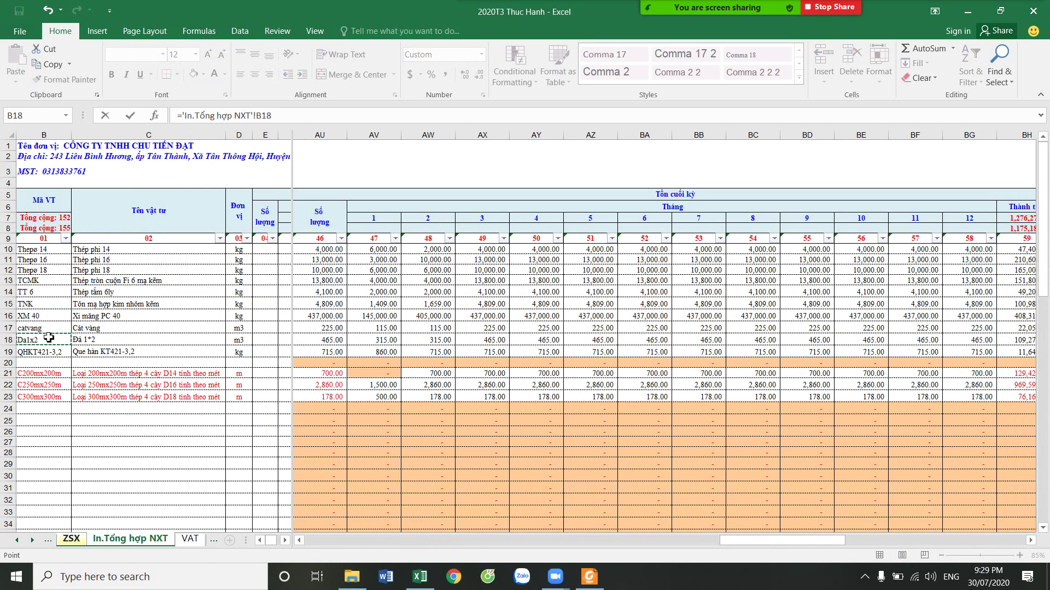
key(Return)
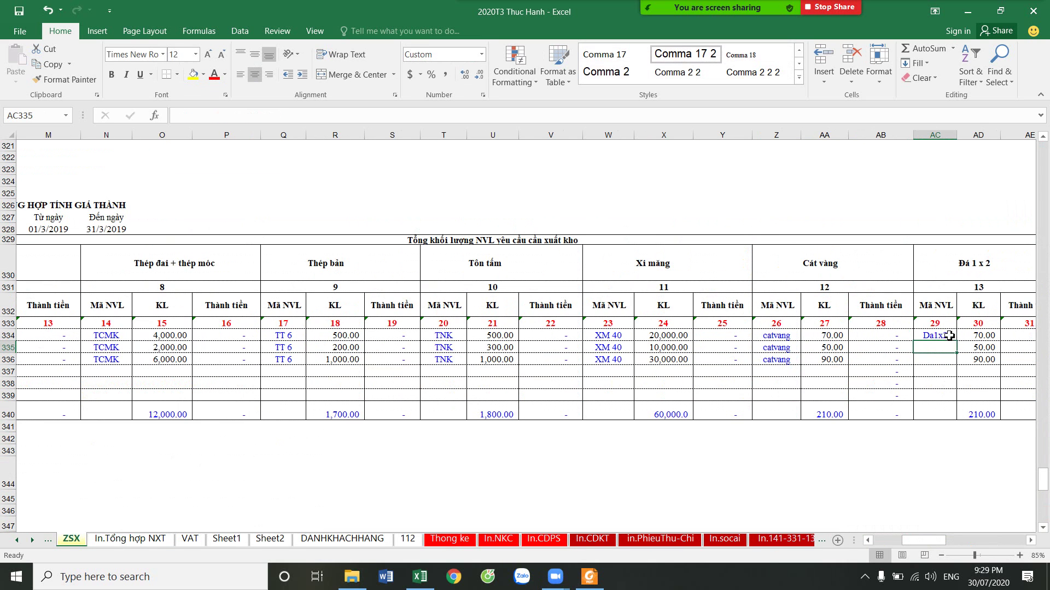
click(949, 336)
drag(956, 341, 956, 362)
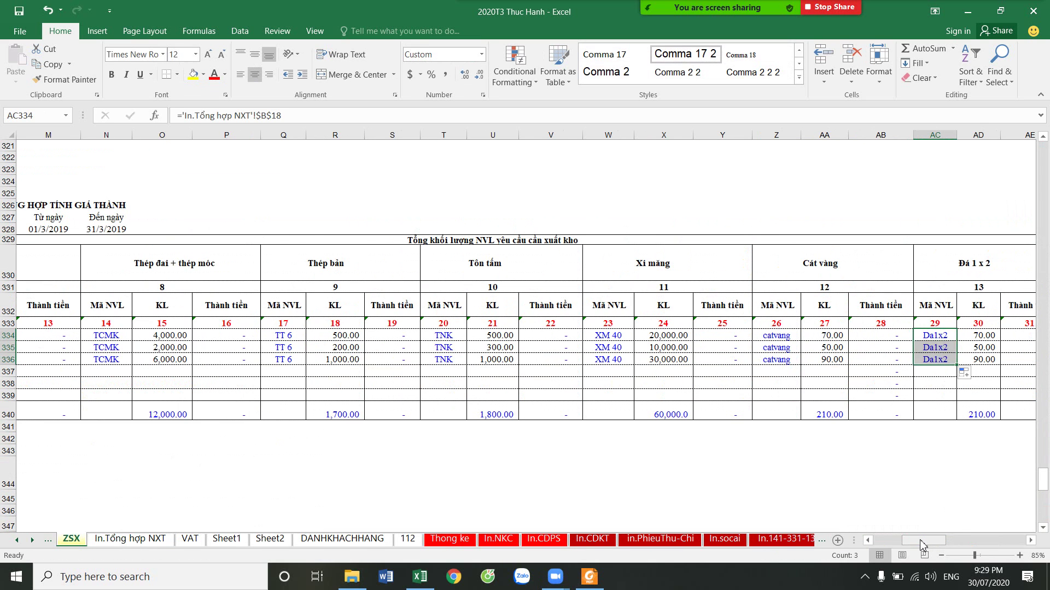
drag(921, 545, 941, 544)
Link AF334 to the QHKT421-3,2 code on In.Tổng hợp NXT and fill it to AF336
click(647, 335)
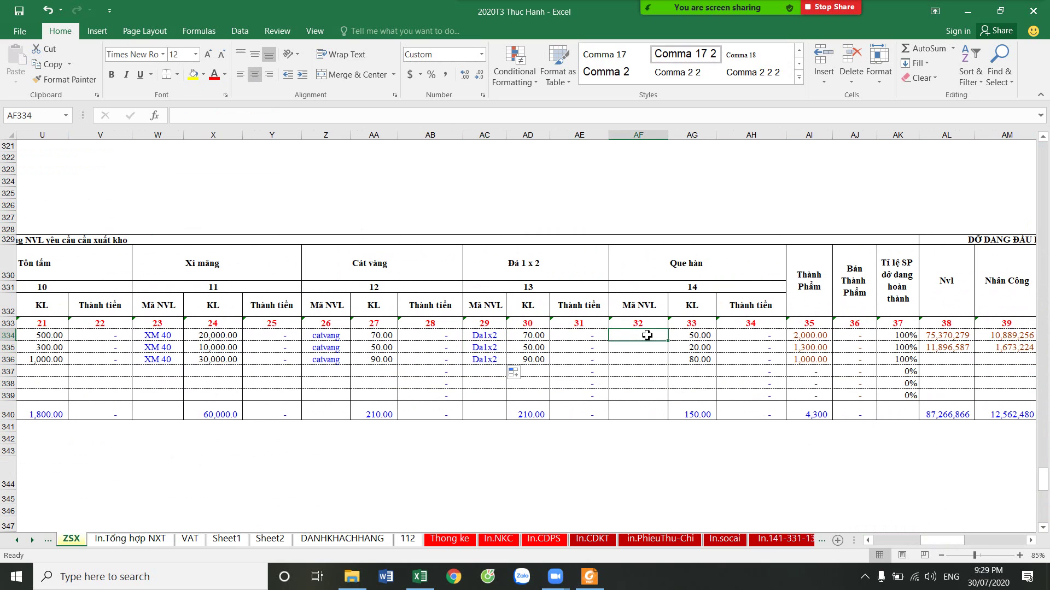
text(-=)
key(BackSpace)
text(=)
click(130, 539)
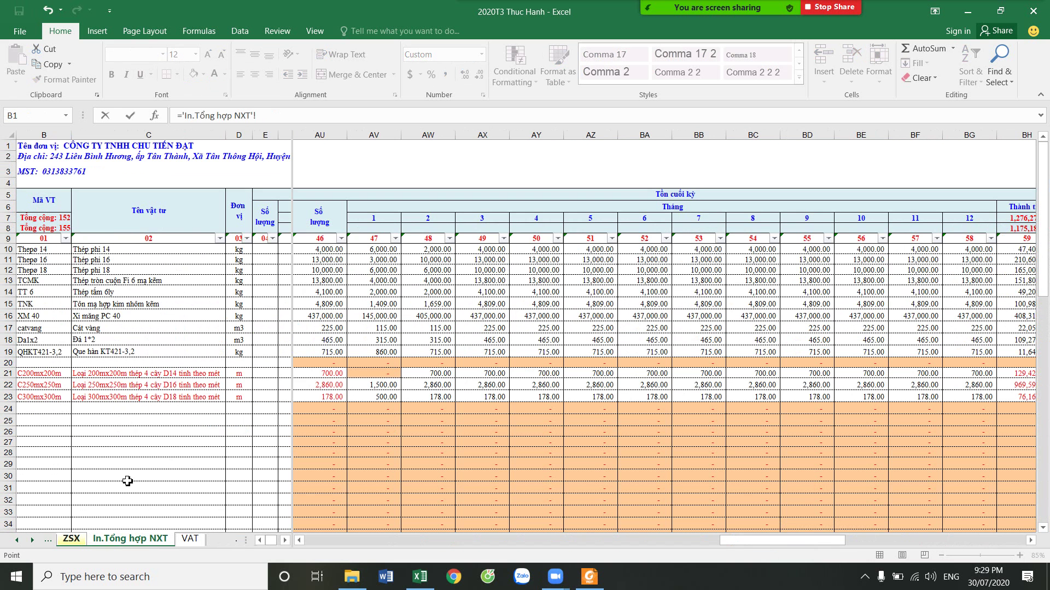
key(Return)
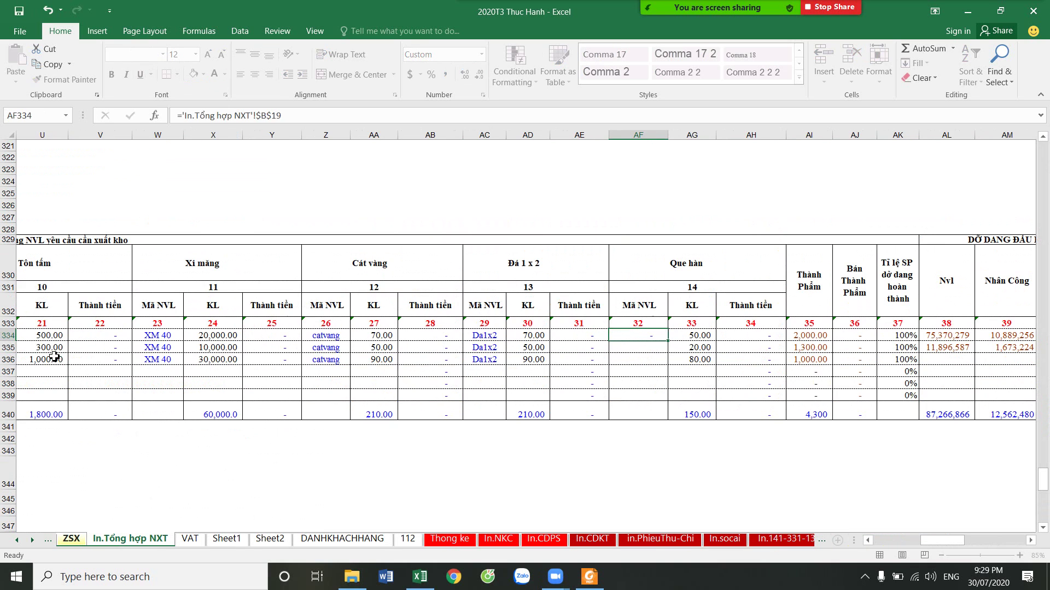
click(655, 336)
mouse_move(668, 341)
mouse_down()
mouse_move(662, 374)
mouse_move(659, 359)
mouse_up()
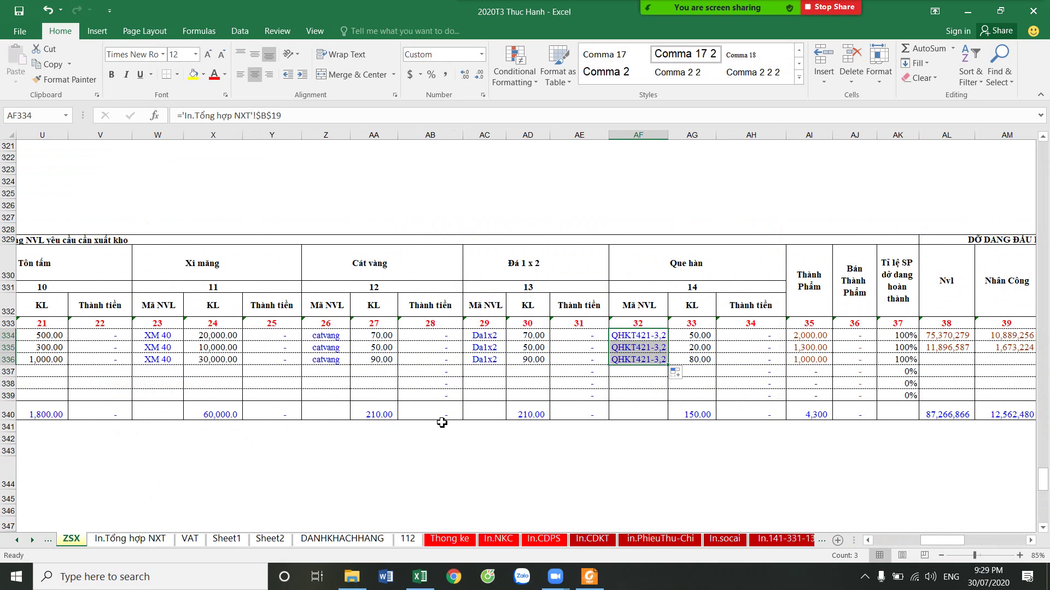
drag(944, 540, 905, 552)
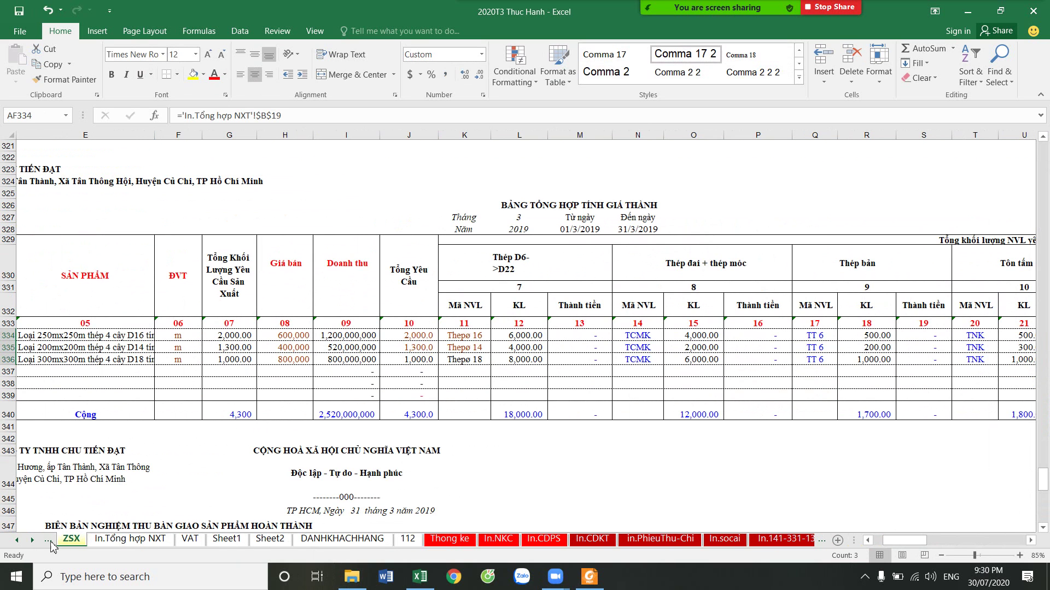
Scroll the Nhaplieu journal down to the March rows, briefly checking the Thue dat sheet
click(17, 540)
click(177, 538)
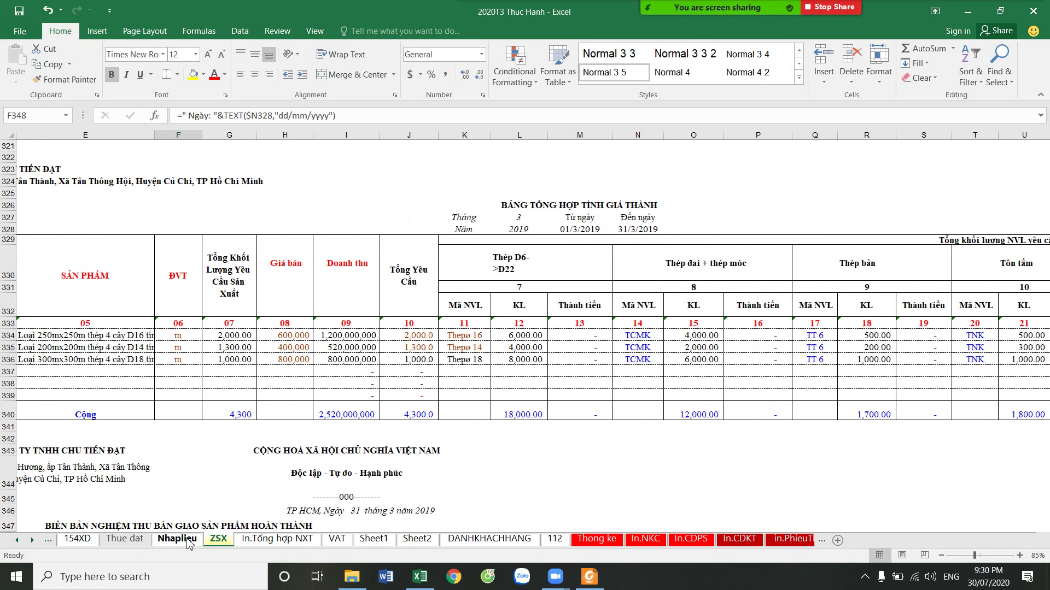
scroll(306, 470, down, 3)
scroll(370, 414, down, 3)
scroll(369, 414, down, 3)
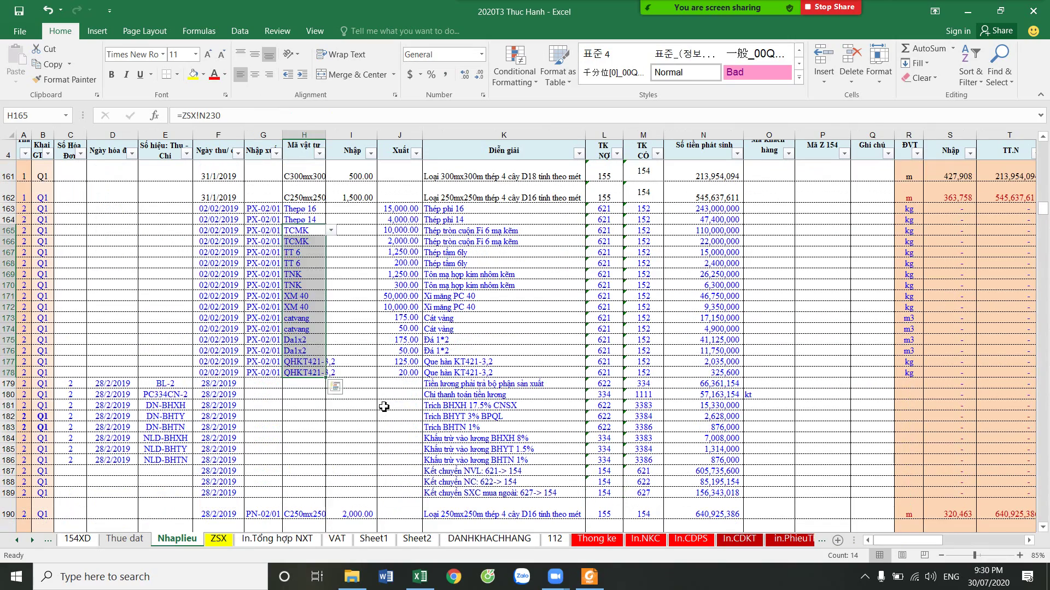
click(397, 408)
scroll(396, 383, down, 5)
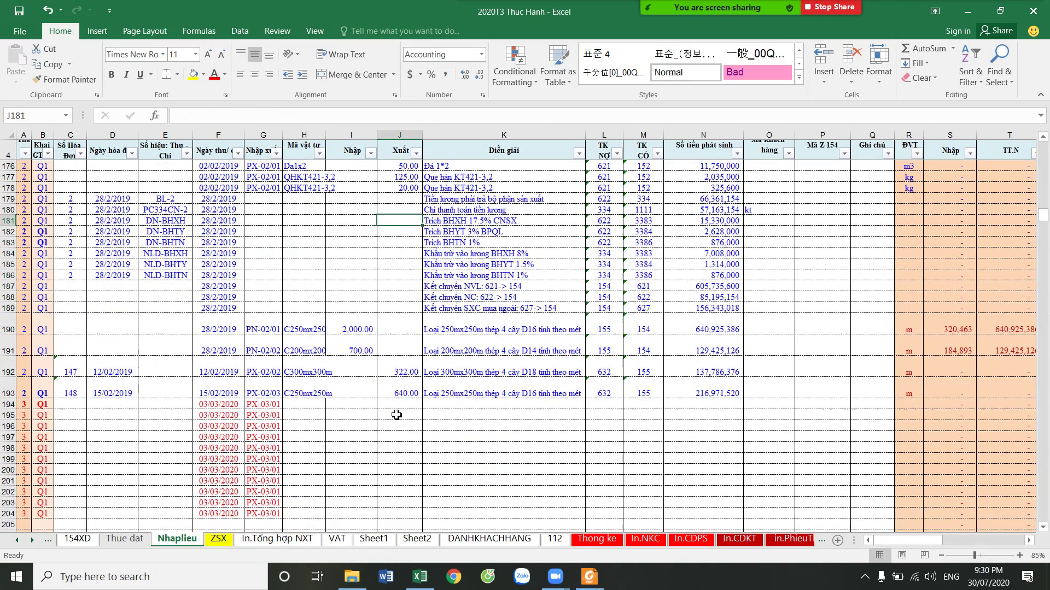
scroll(394, 347, down, 4)
click(239, 540)
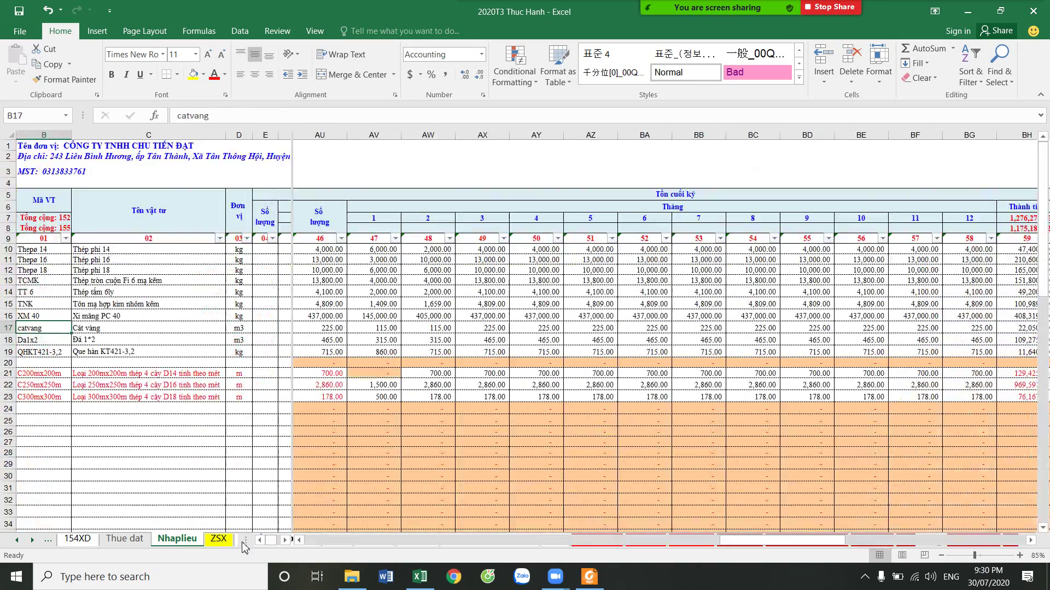
click(176, 539)
Enter =ZSX!K334 in H194 and fill the code link down to H196
click(310, 276)
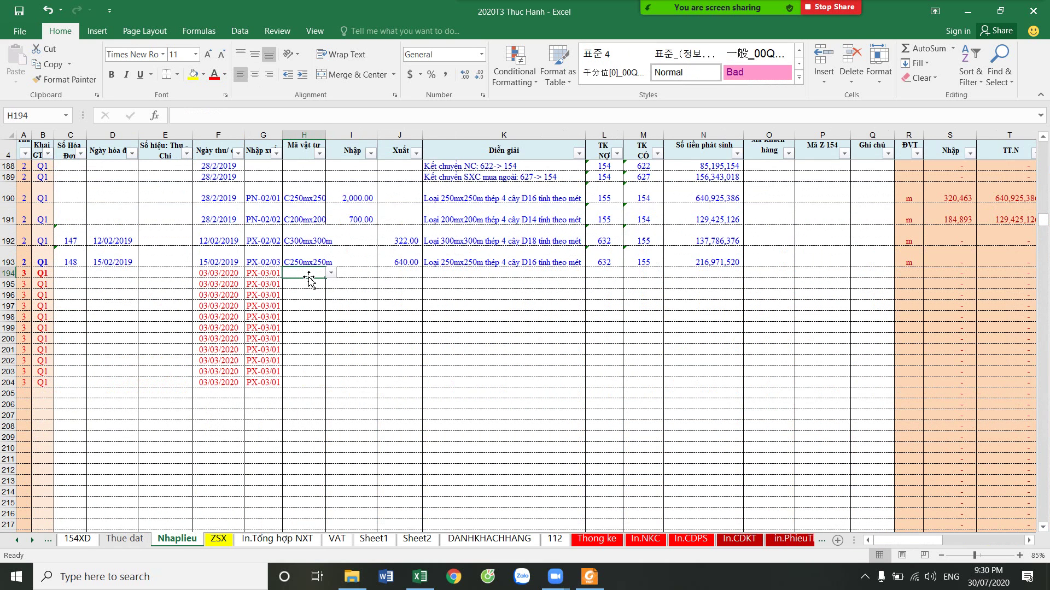
text(=)
click(218, 539)
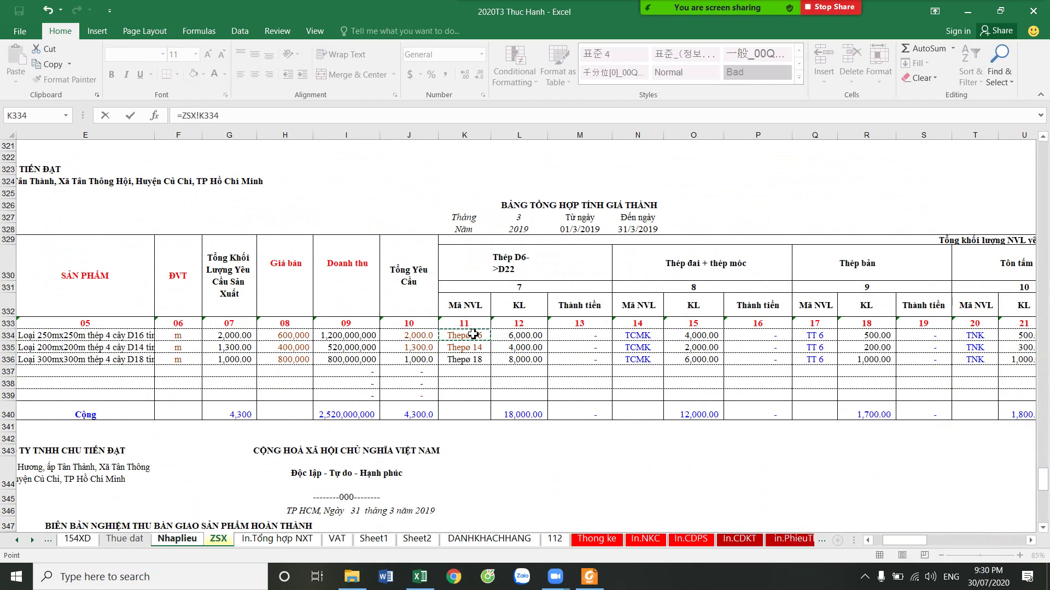
key(Return)
click(312, 274)
drag(326, 280, 326, 298)
Enter =ZSX!L334 in J194 for the 6,000 quantity and fill down to J196
click(400, 273)
text(=)
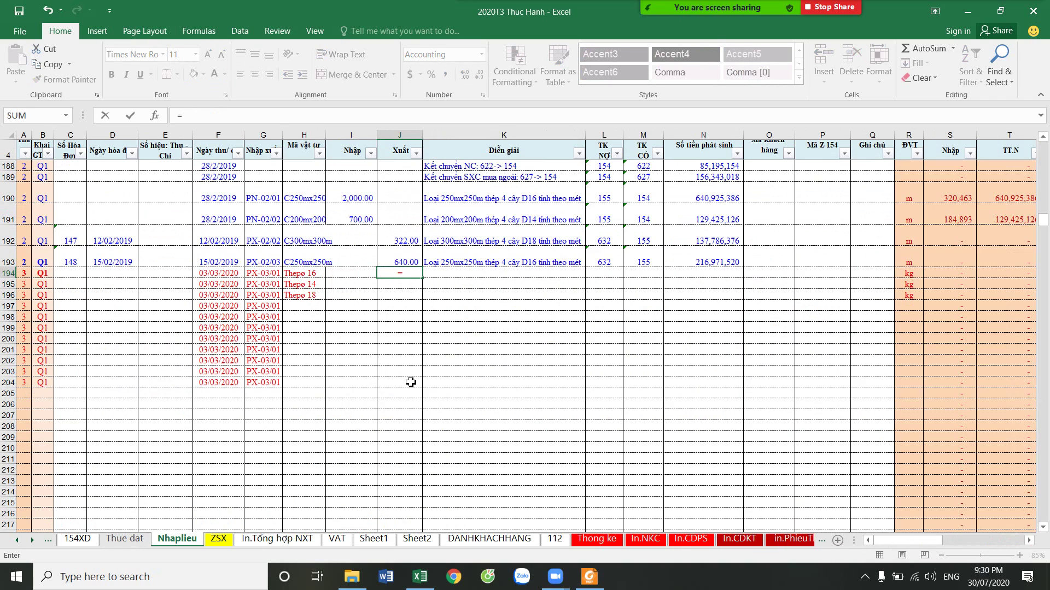
click(219, 539)
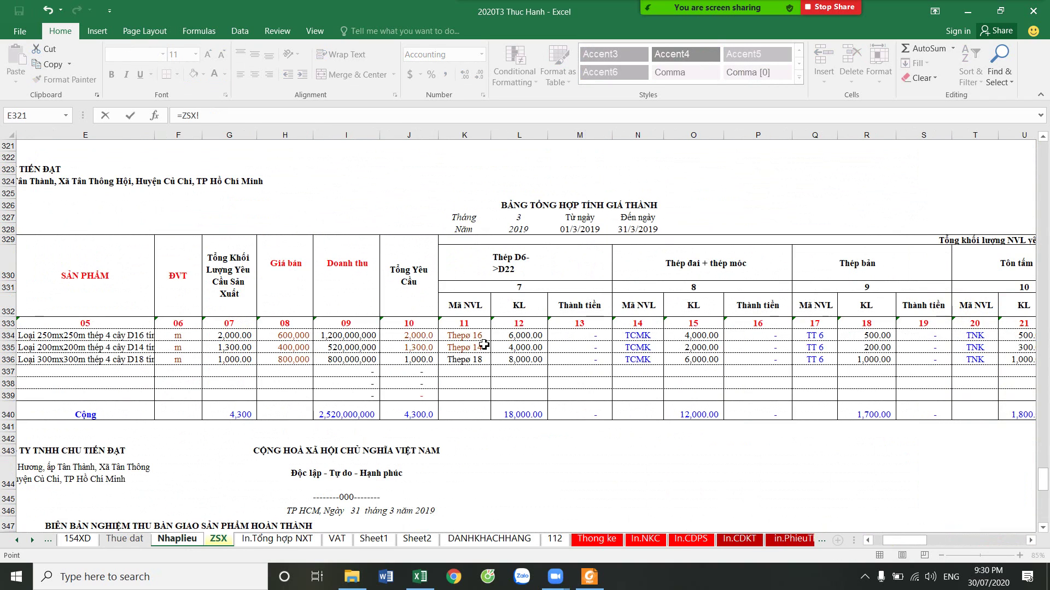
click(534, 335)
key(Return)
click(418, 273)
drag(423, 278, 421, 300)
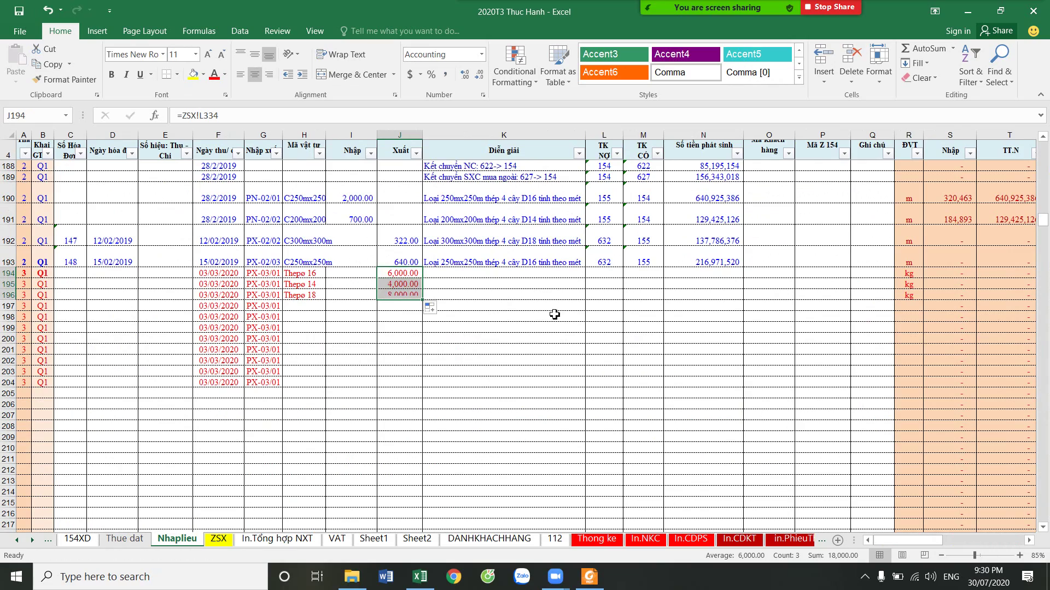
Paste row 169's description, account and amount formulas into K194:N207, then copy F204:G204
scroll(541, 322, up, 3)
scroll(547, 307, up, 3)
scroll(559, 292, up, 2)
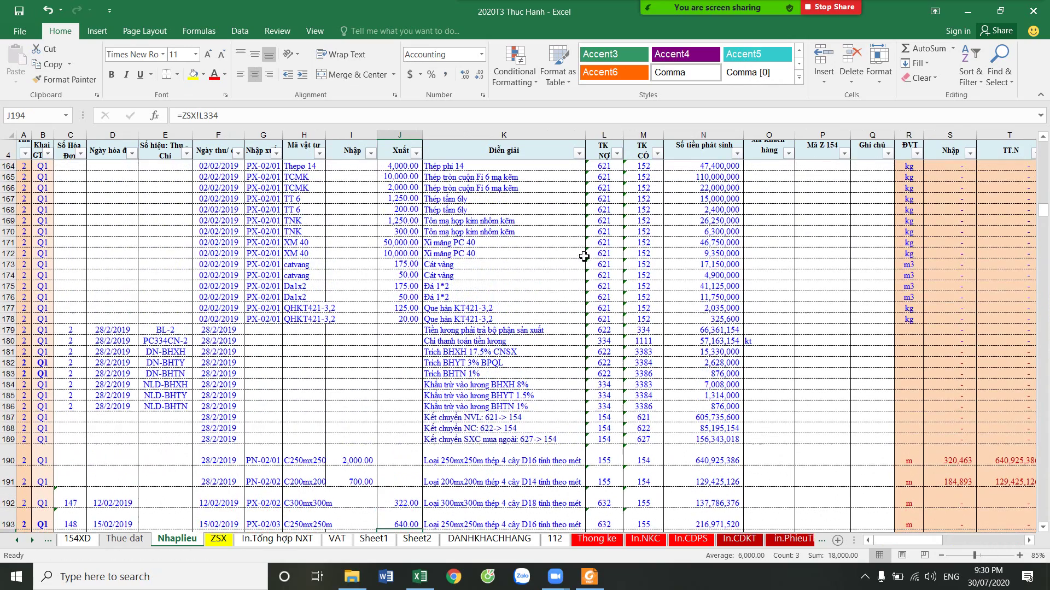
click(488, 222)
drag(567, 222, 699, 222)
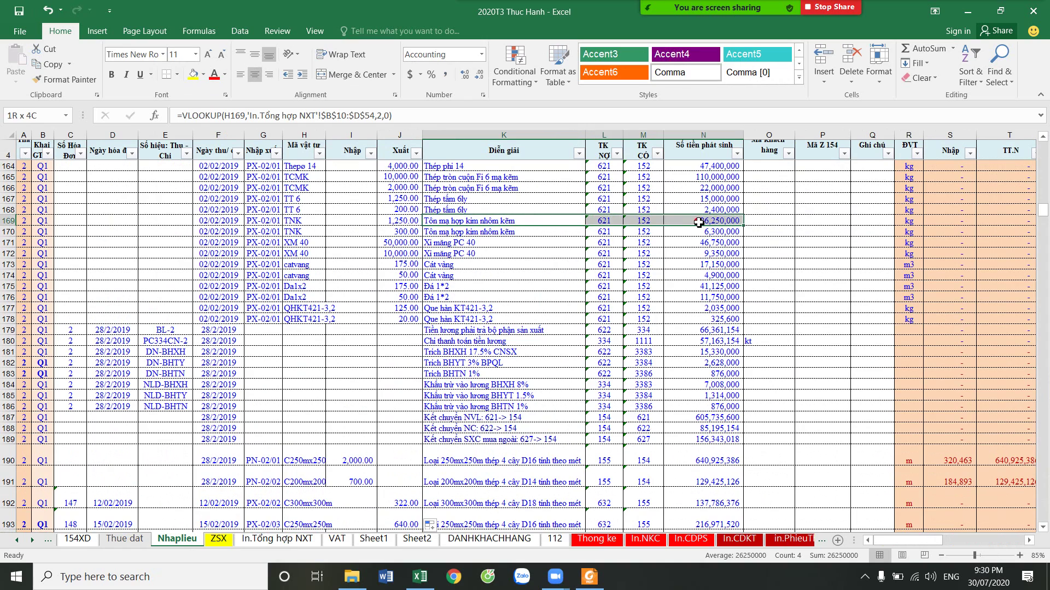
key(ctrl+c)
scroll(517, 333, down, 8)
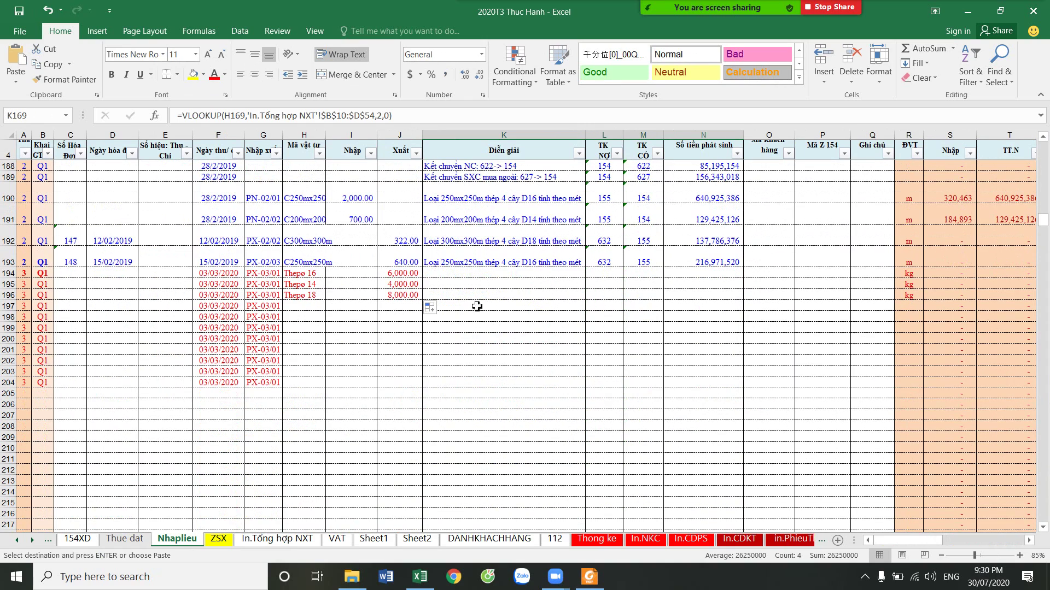
drag(436, 272, 433, 411)
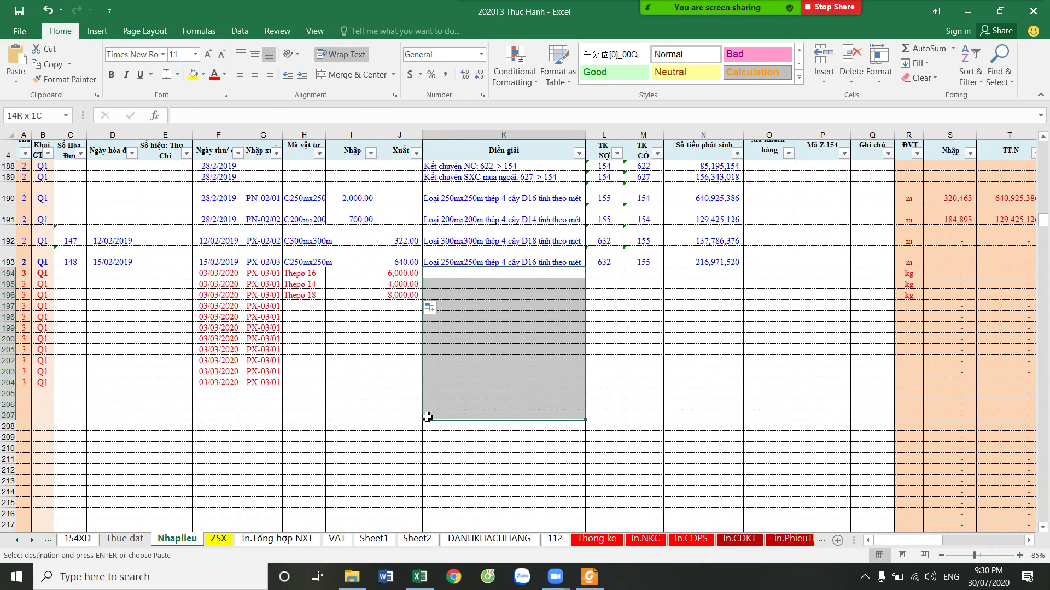
key(Return)
mouse_move(219, 378)
mouse_down()
mouse_move(257, 382)
mouse_move(271, 416)
mouse_up()
key(ctrl+c)
Link H197:H199 to the TCMK material code in ZSX!N334
key(ctrl+v)
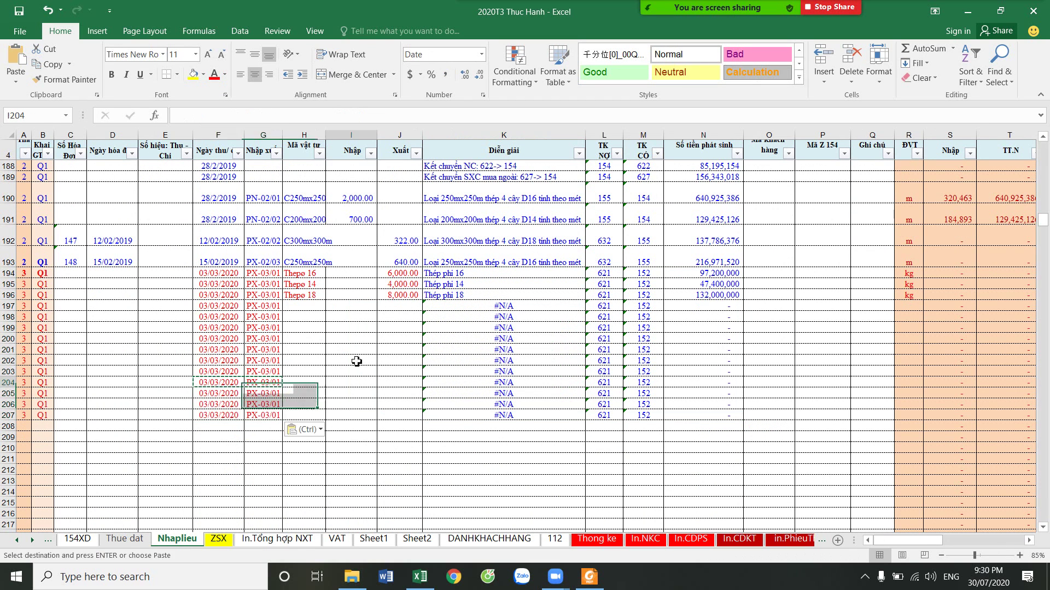
click(364, 380)
key(Escape)
click(306, 306)
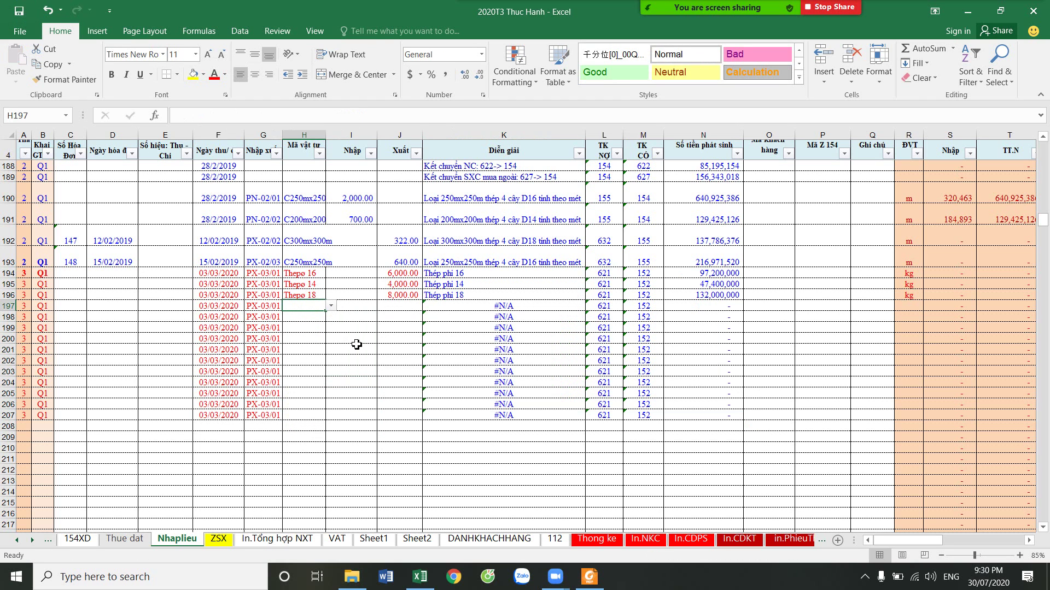
text(=)
click(219, 540)
click(637, 335)
key(Return)
click(317, 307)
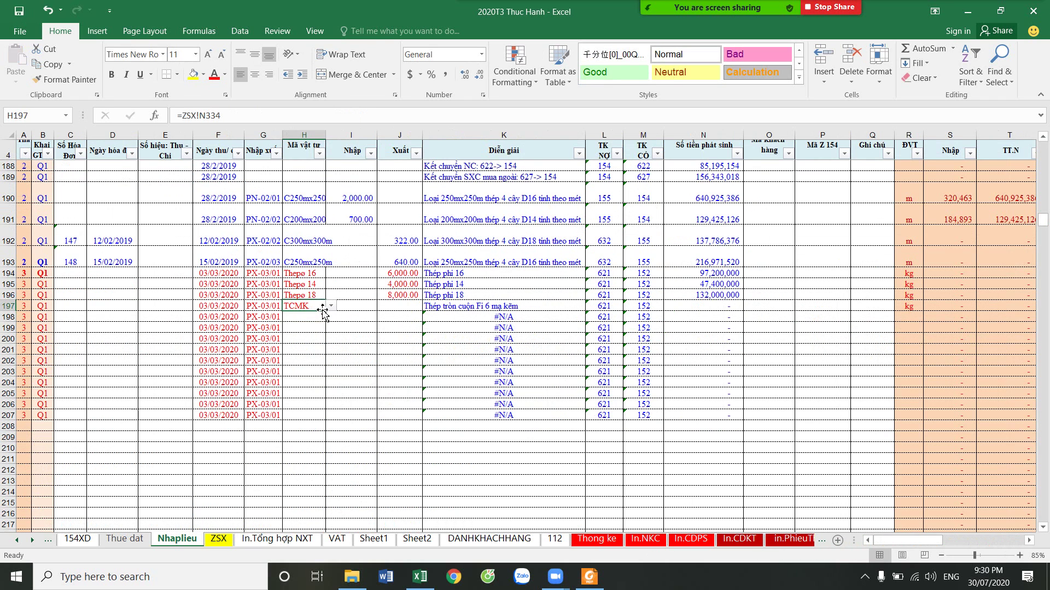
drag(326, 314, 326, 331)
Link J197:J199 to the TCMK quantities starting at ZSX!O334 (4,000)
click(399, 306)
text(=)
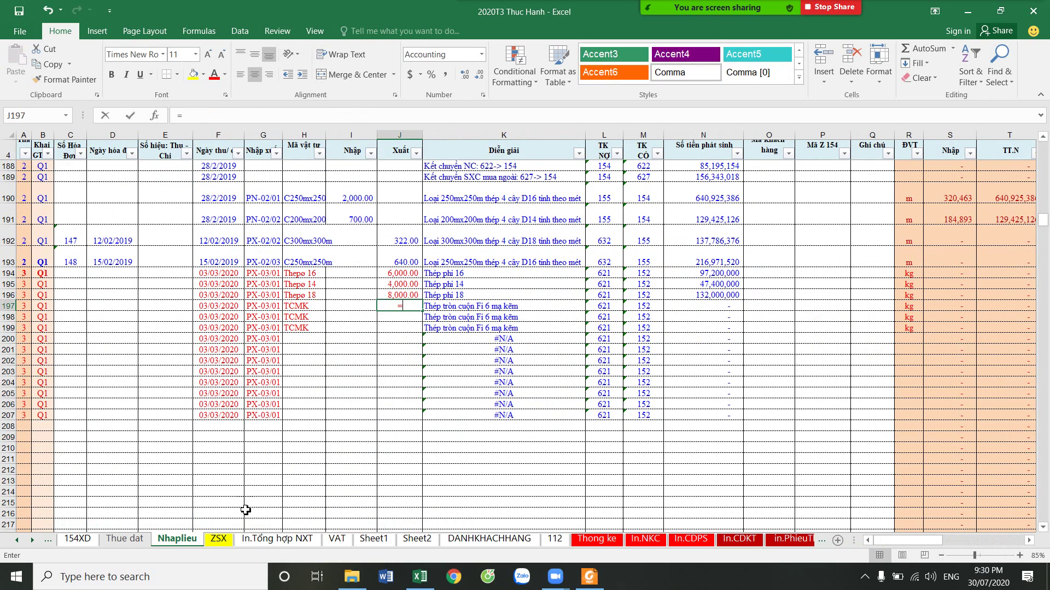
click(227, 542)
click(692, 335)
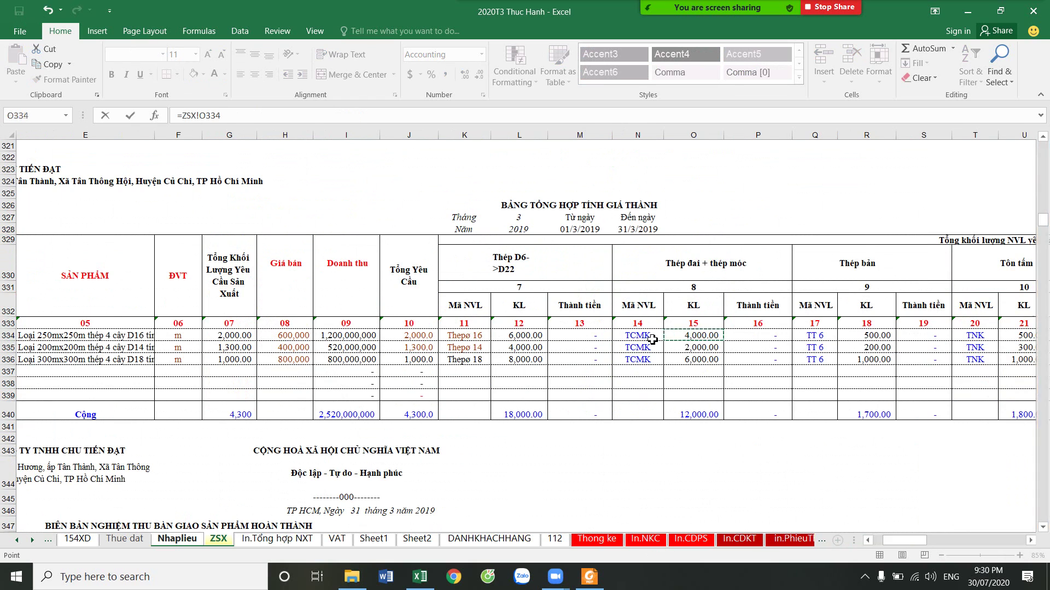
key(Return)
drag(426, 315, 426, 330)
Link H200:H202 to the TT 6 material code in ZSX!Q334
click(305, 339)
text(=)
click(219, 539)
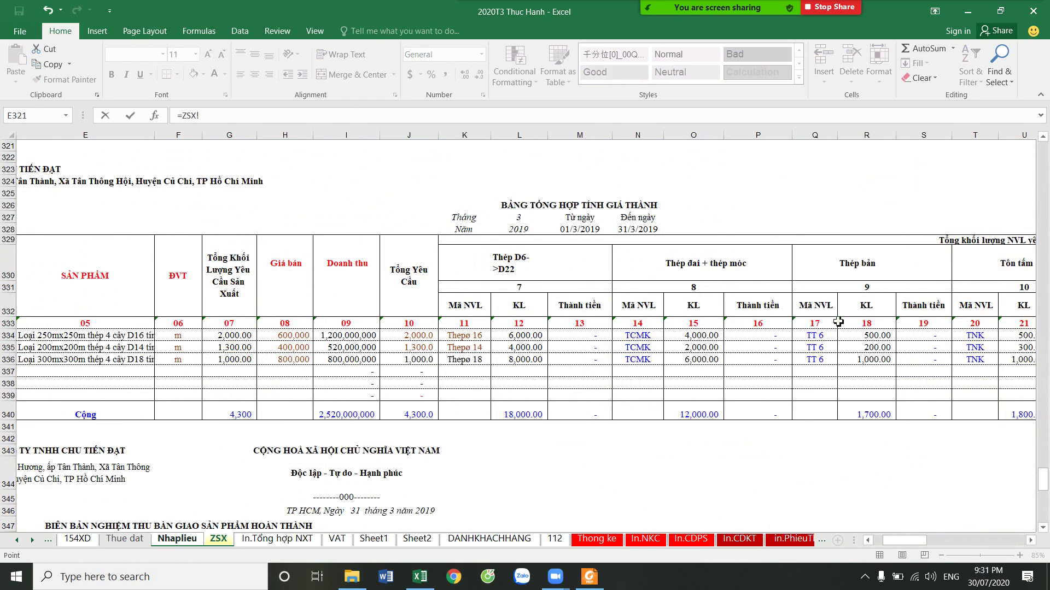
click(817, 334)
key(Return)
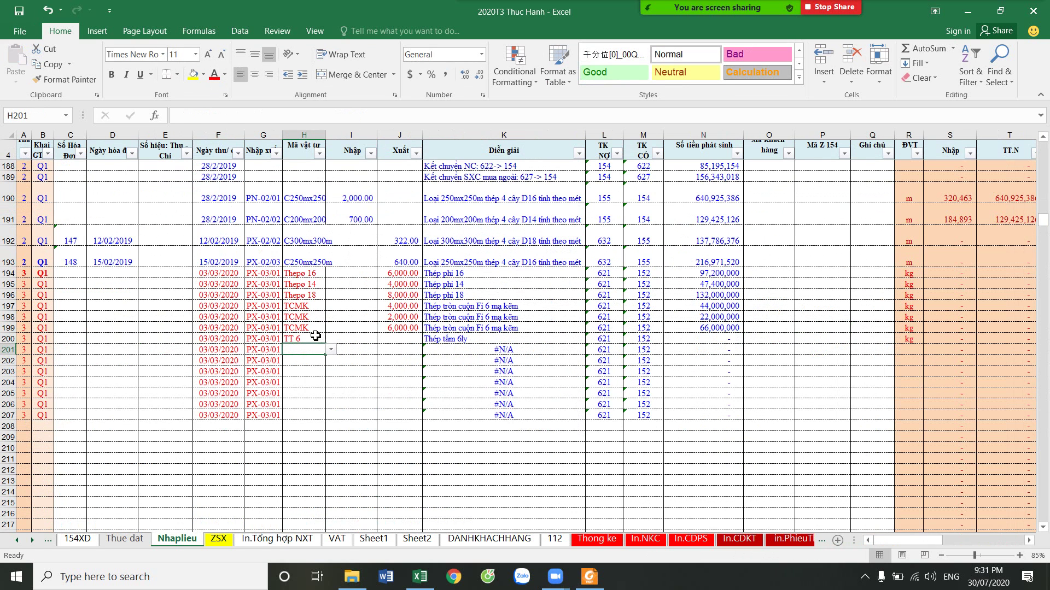
drag(328, 348, 322, 365)
Link J200:J202 to the TT 6 quantities starting at ZSX!R334 (500)
click(399, 338)
text(=)
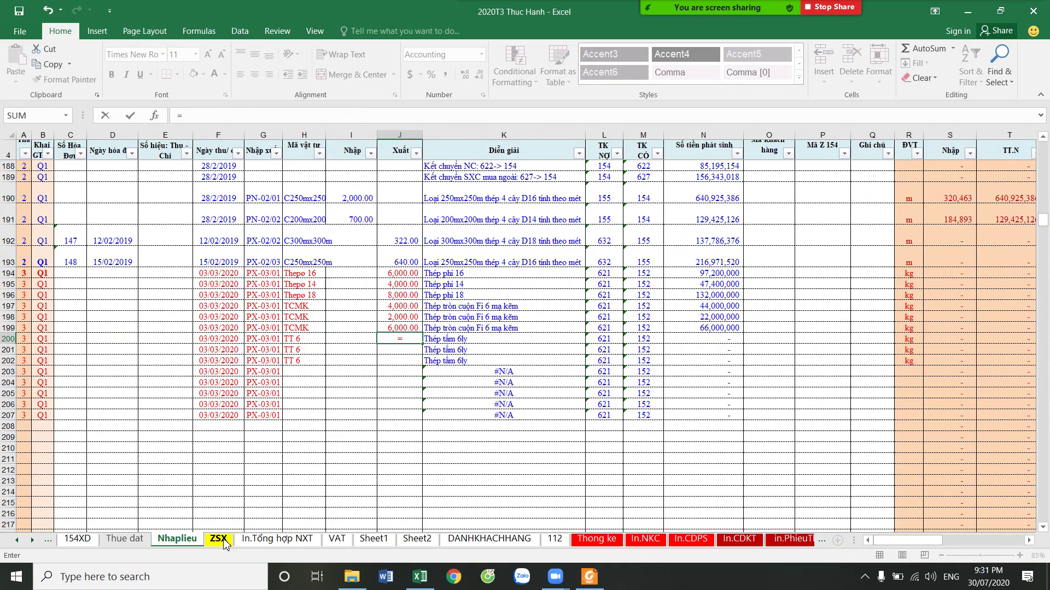
click(219, 540)
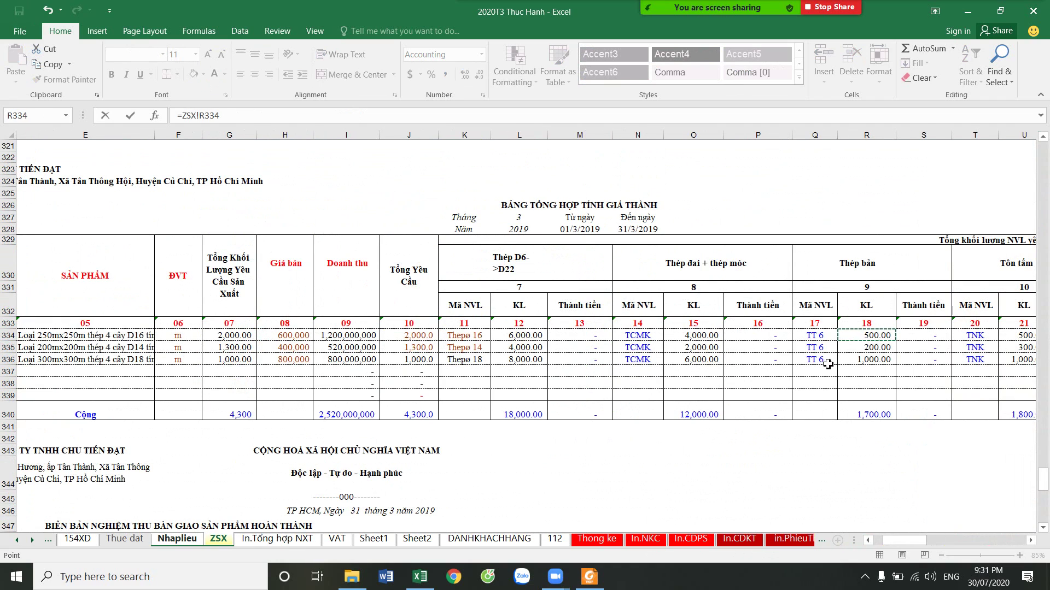
key(Return)
click(401, 339)
drag(422, 353, 421, 362)
Start an =ZSX! reference in H203 for the TNK material code
click(304, 371)
text(=)
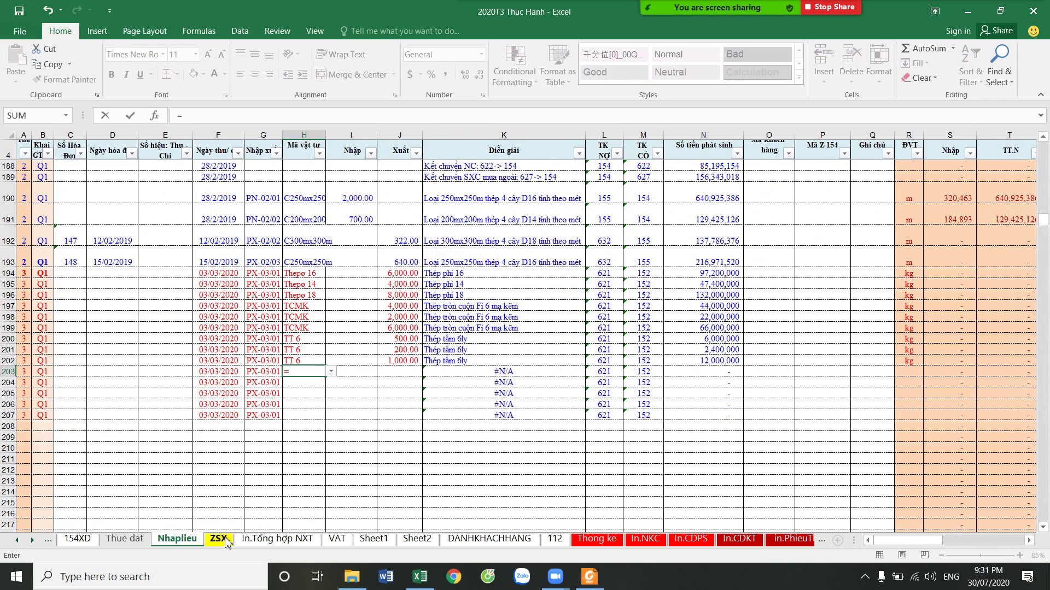
click(218, 540)
scroll(690, 337, right, 5)
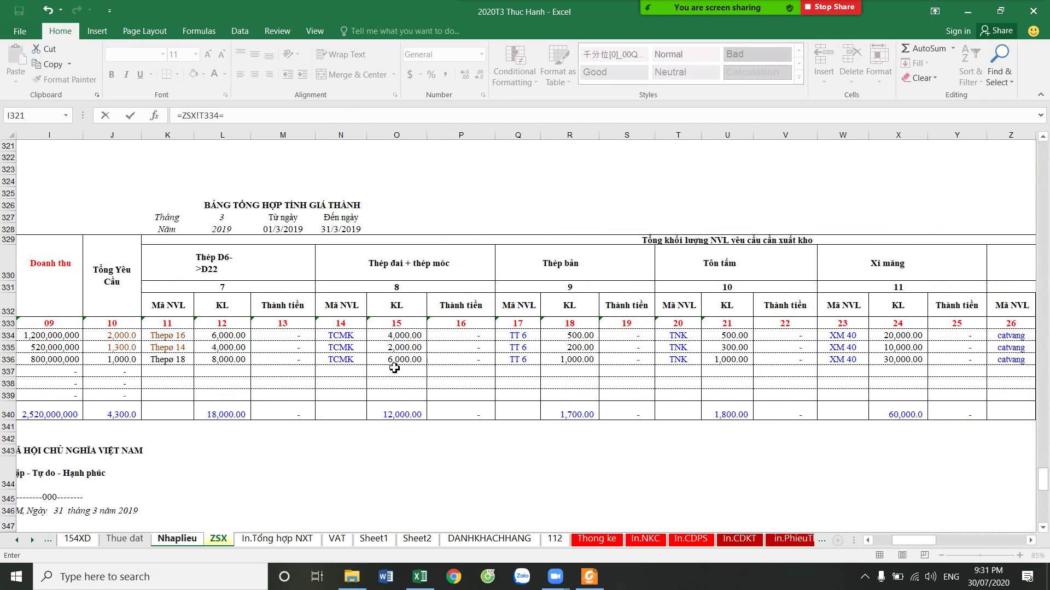
Redo the H203 link to the TNK code in ZSX!T334 and fill it to H205
click(179, 541)
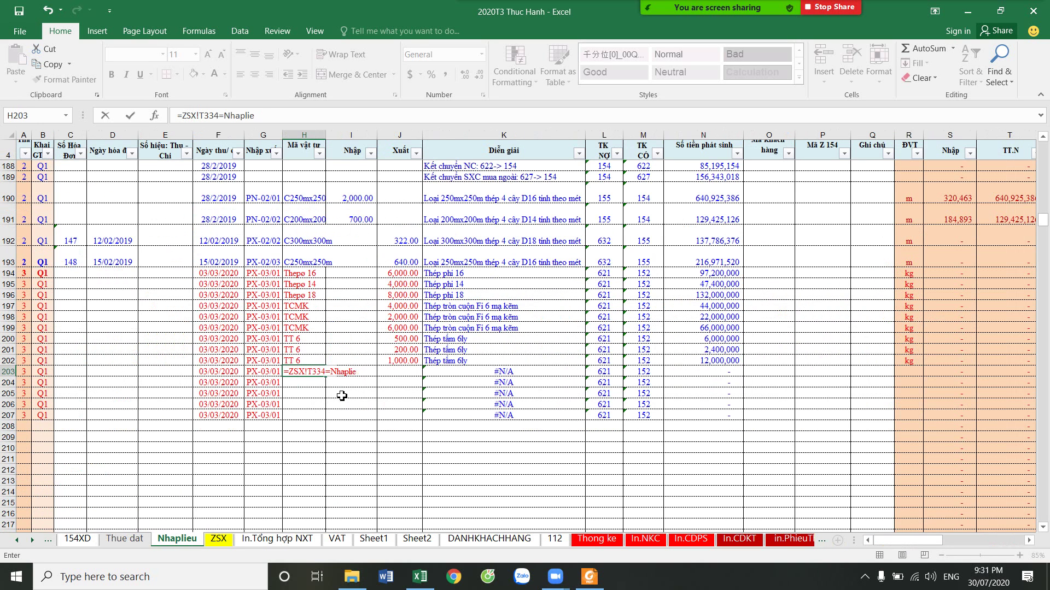
key(BackSpace)
key(BackSpace)
key(BackSpace)
key(Escape)
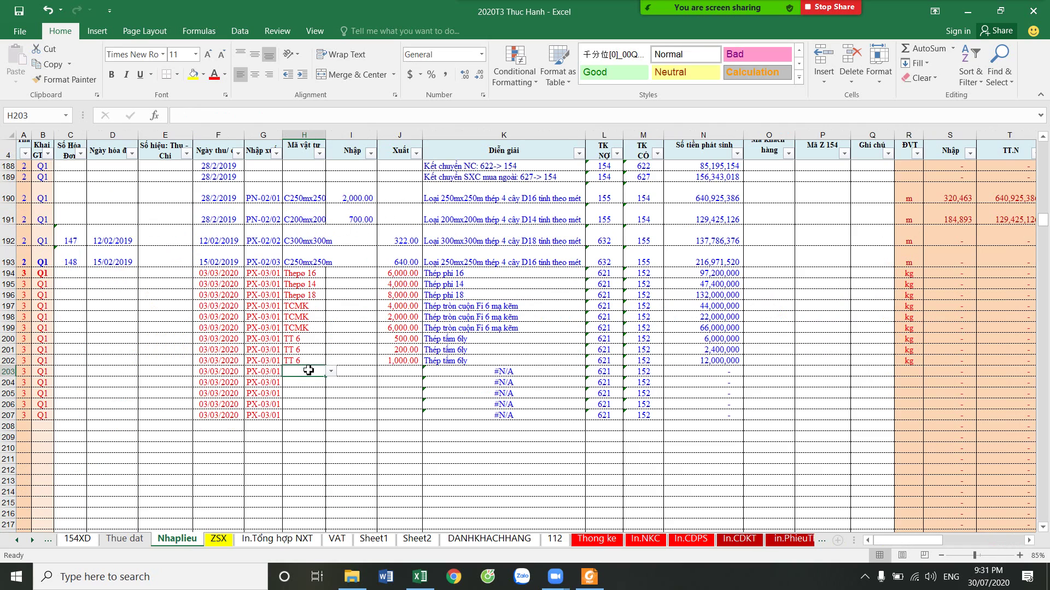
click(218, 539)
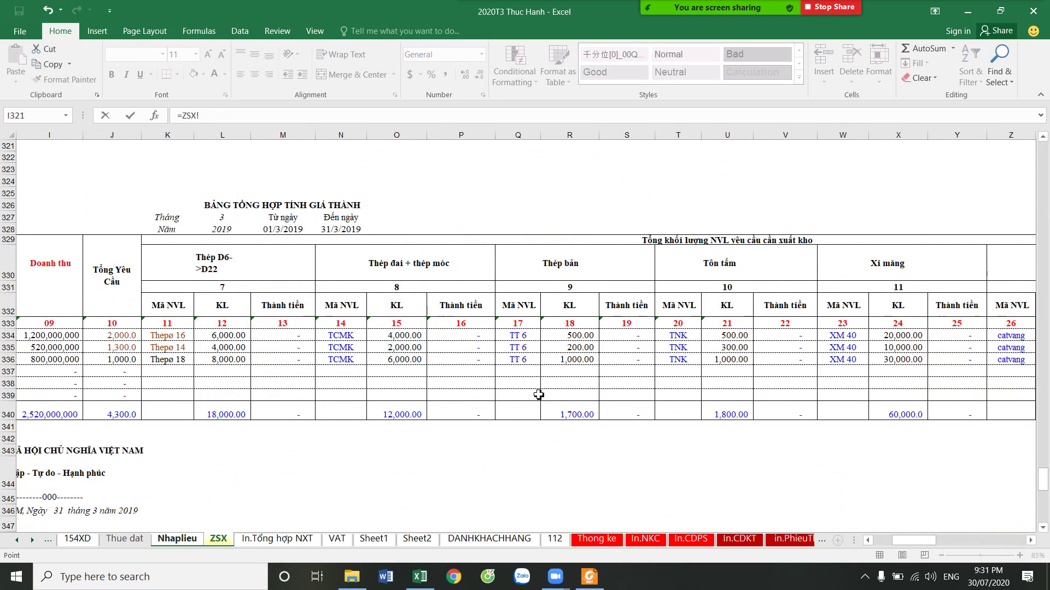
key(Return)
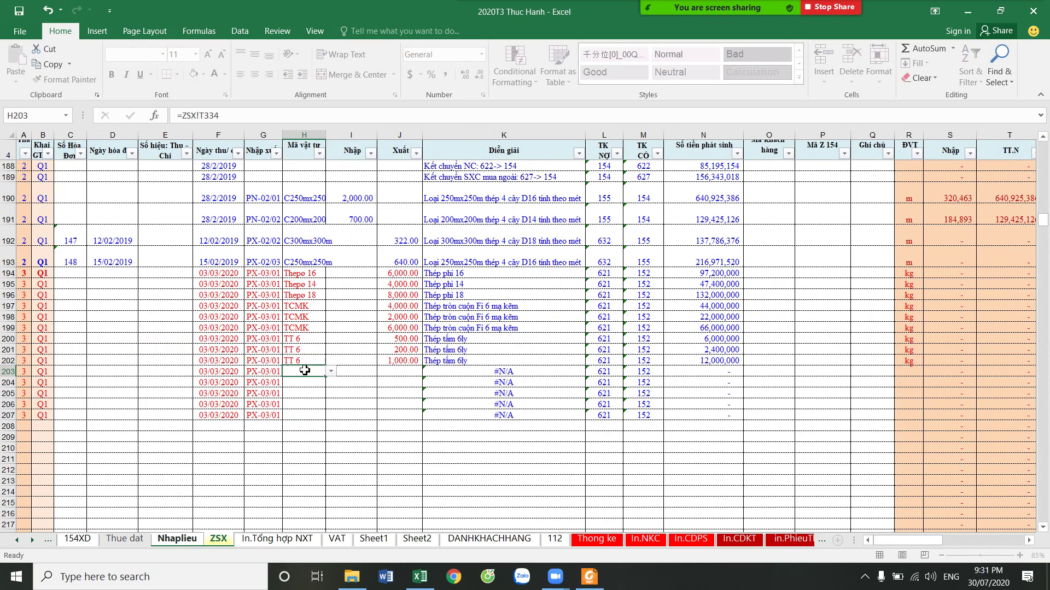
drag(328, 377, 328, 394)
Link J203:J205 to the TNK quantities starting at ZSX!U334 (500)
click(399, 372)
text(=)
click(228, 542)
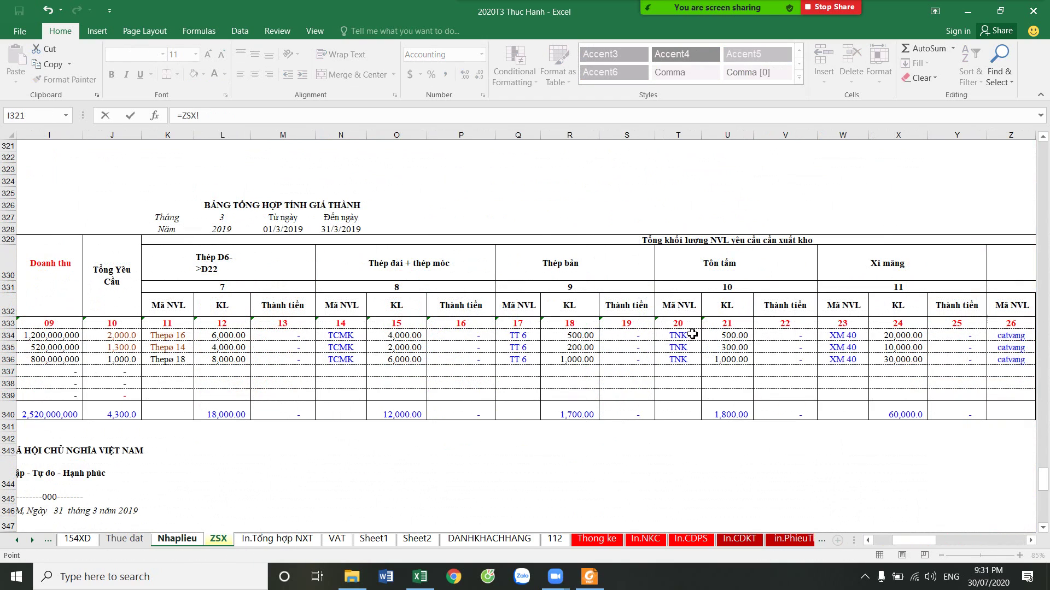
click(734, 336)
key(Return)
click(407, 372)
drag(424, 377, 422, 397)
Link H206:H208 to the XM 40 cement code on ZSX
click(309, 404)
text(=)
click(222, 540)
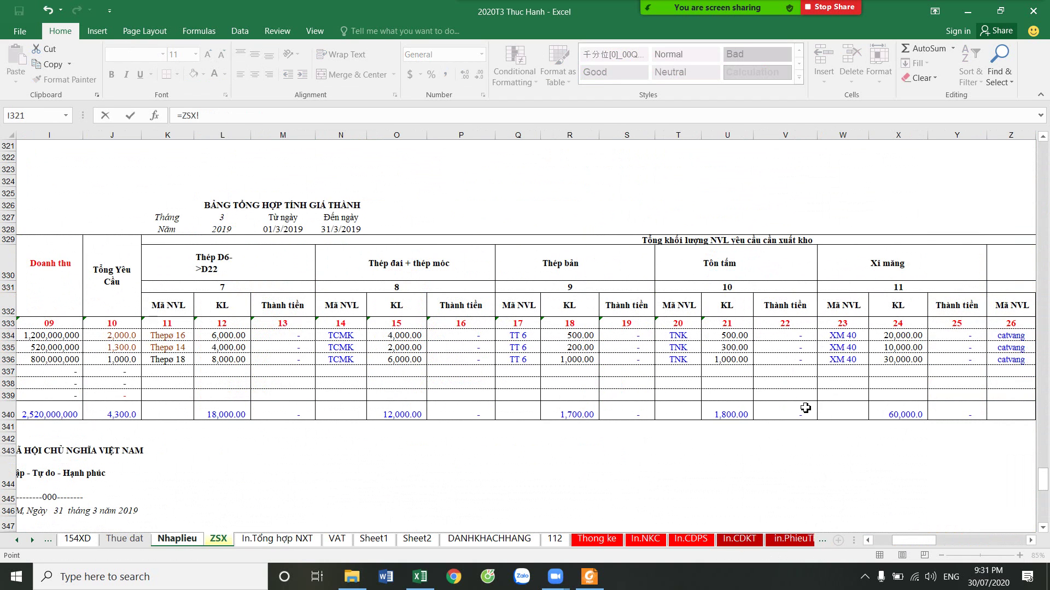
click(849, 337)
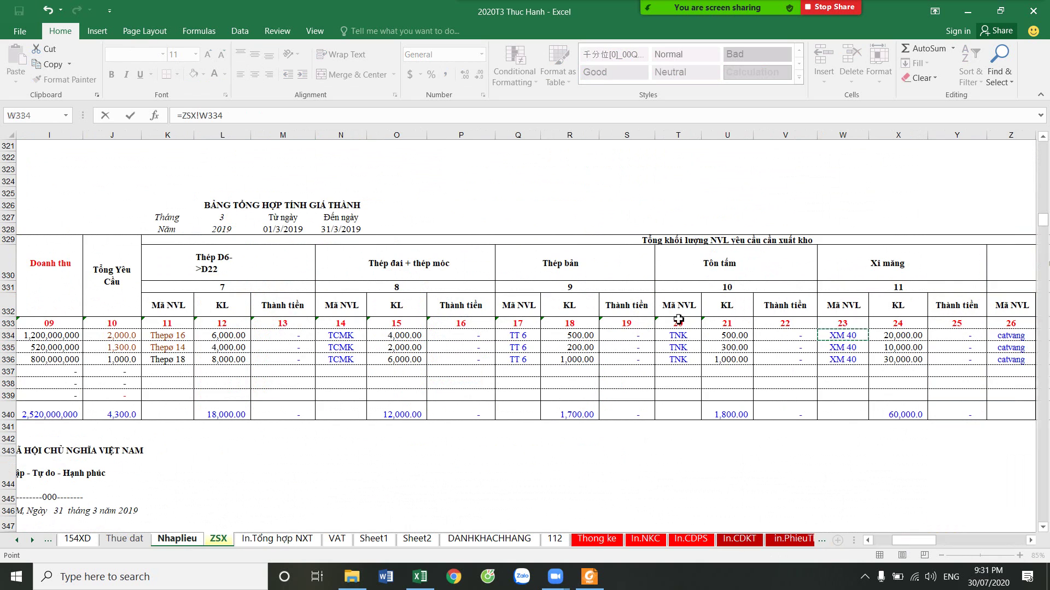
key(Return)
click(320, 406)
drag(327, 416, 326, 433)
Link the cement quantity cells J206:J208 to ZSX, starting with 20,000
click(423, 405)
text(=)
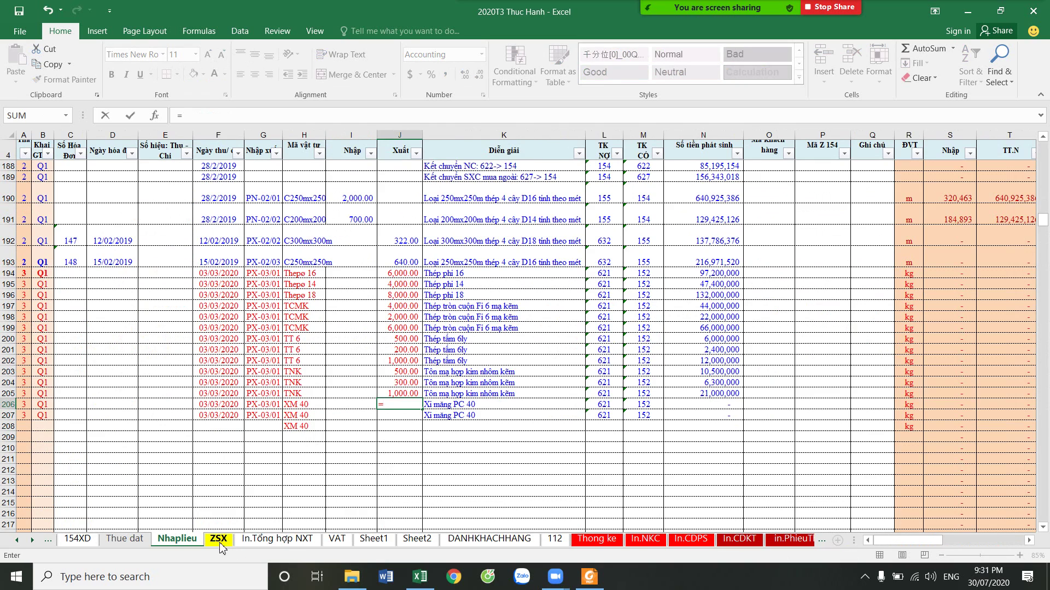
click(219, 539)
click(905, 339)
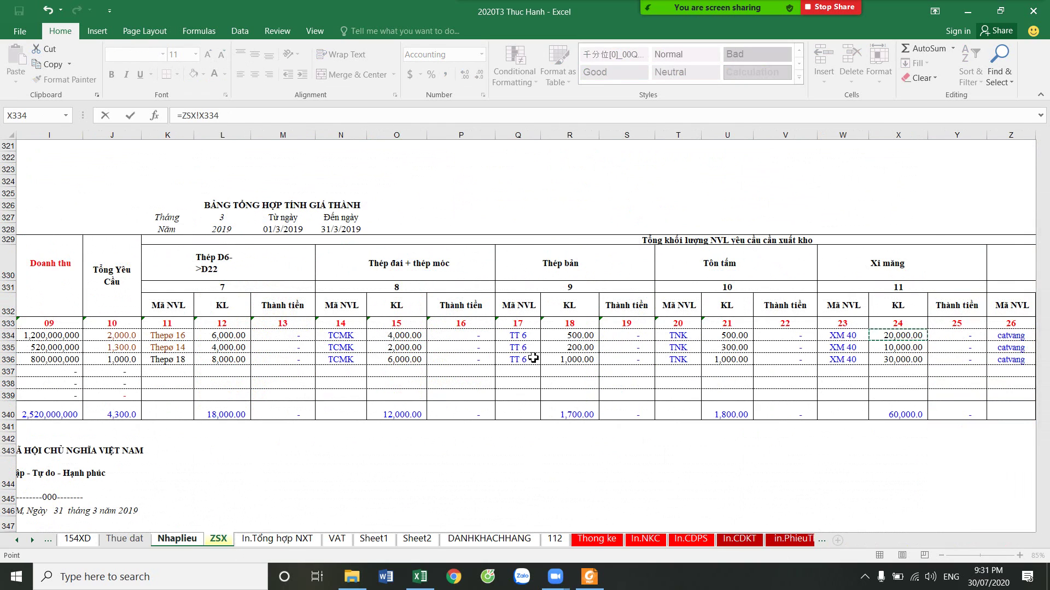
key(Return)
click(390, 404)
drag(421, 409, 421, 432)
Link H209:H211 to the catvang sand code on ZSX
click(310, 436)
text(=)
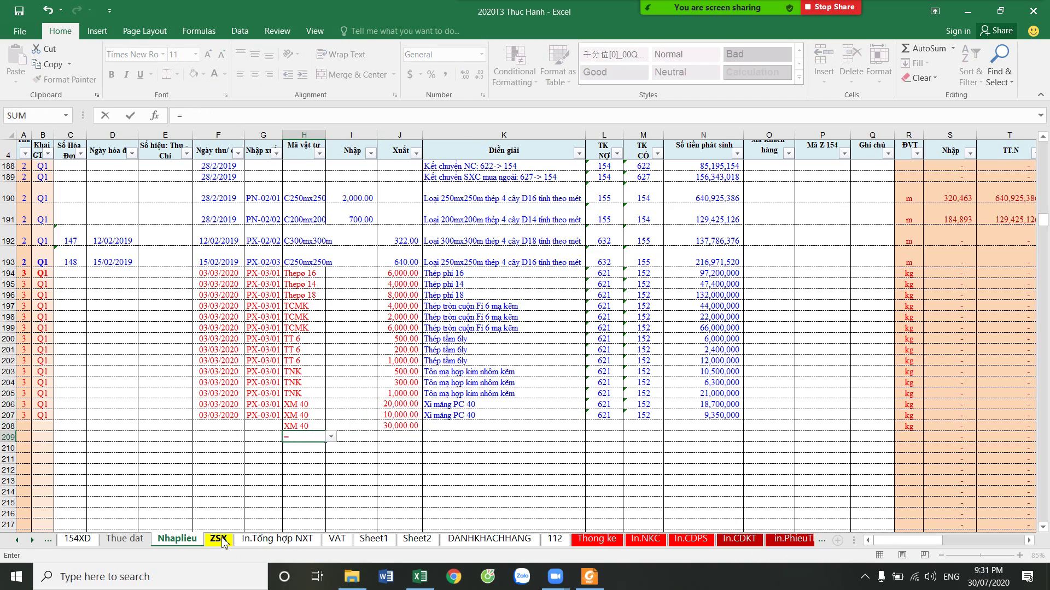
click(219, 539)
drag(921, 540, 941, 540)
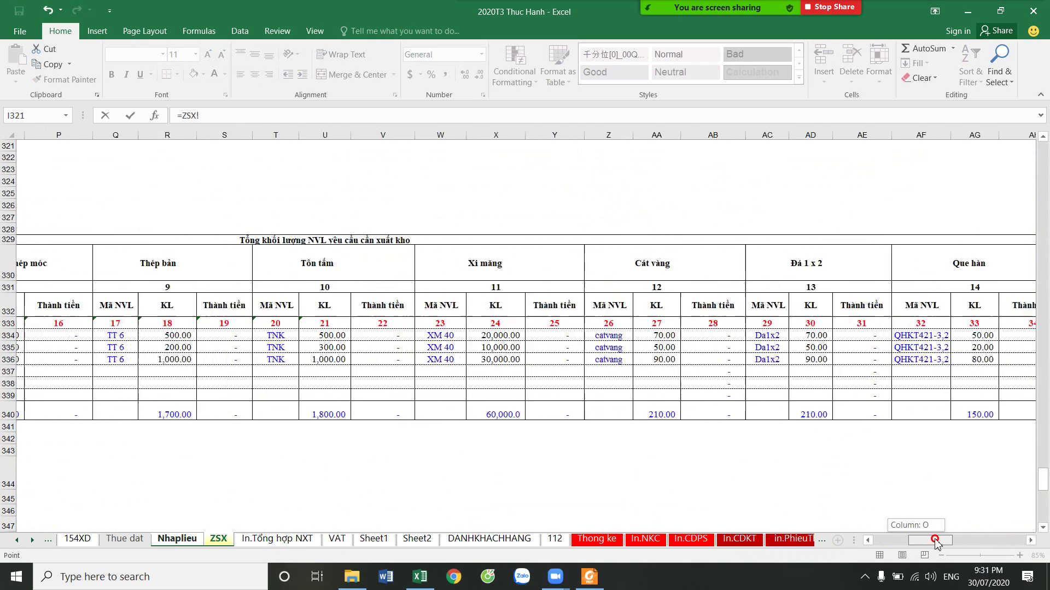
click(533, 335)
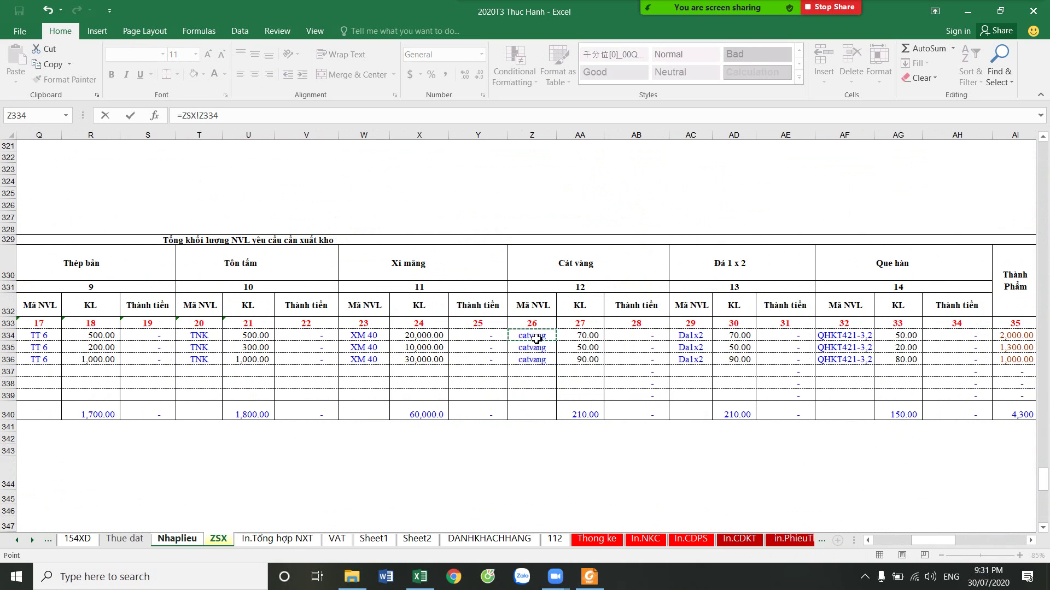
key(Return)
drag(312, 438, 320, 460)
Link the sand quantity cells J209:J211 to ZSX, starting with 70.00
click(420, 436)
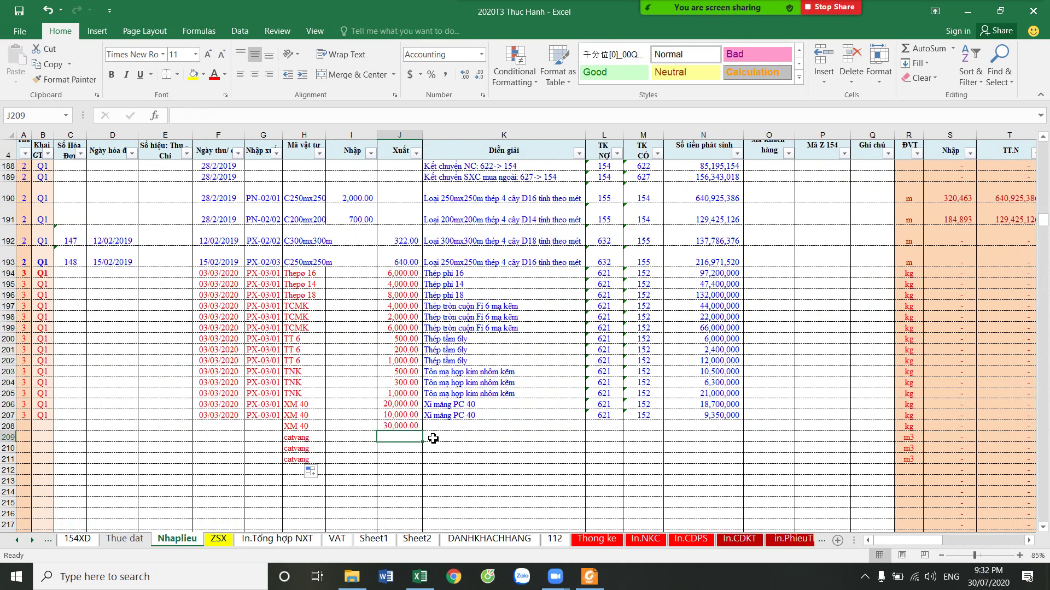
text(=)
click(219, 539)
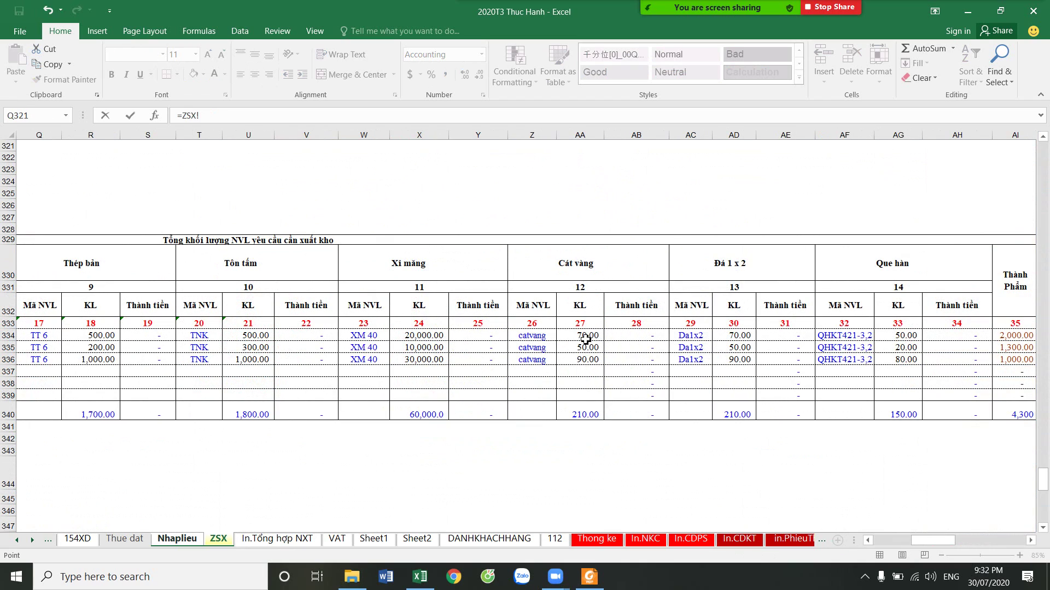
key(Return)
click(401, 437)
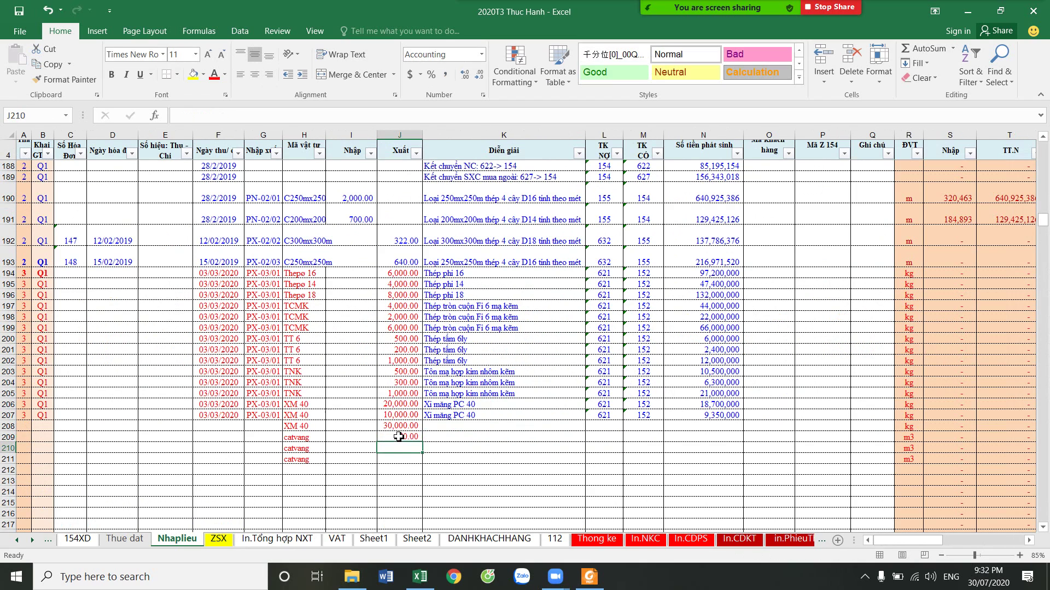
drag(422, 442, 418, 464)
Link H212:H214 to the Da1x2 stone code on ZSX
click(306, 470)
text(=)
click(218, 539)
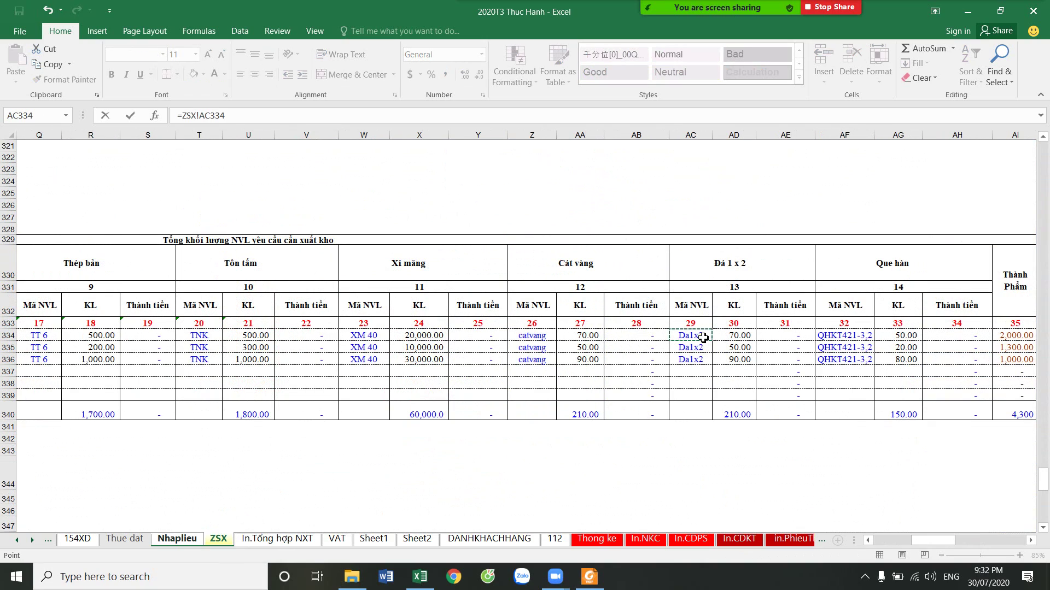
key(Return)
click(306, 470)
scroll(317, 470, down, 3)
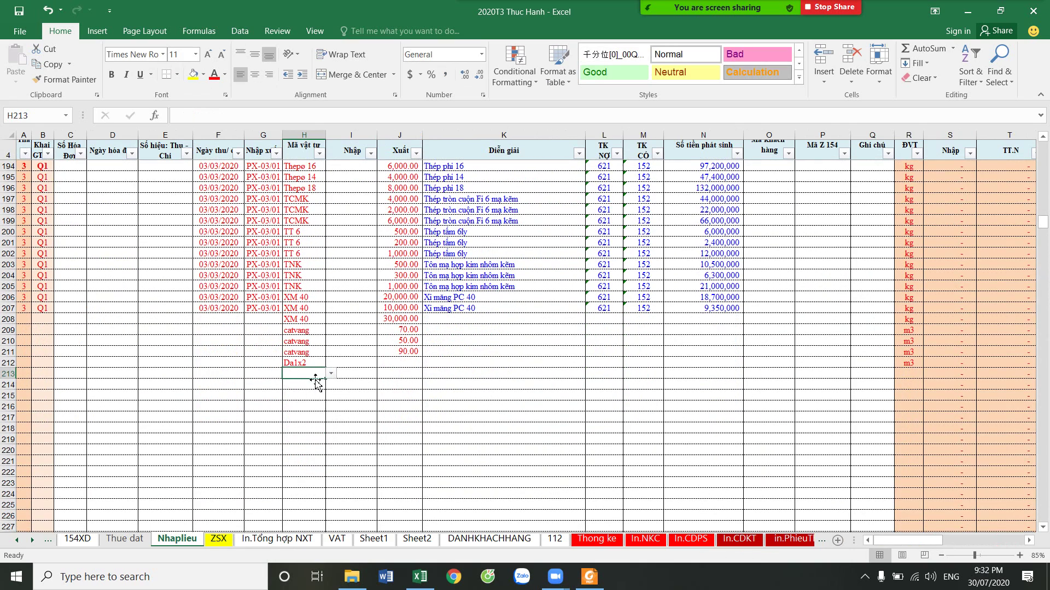
click(326, 367)
click(323, 373)
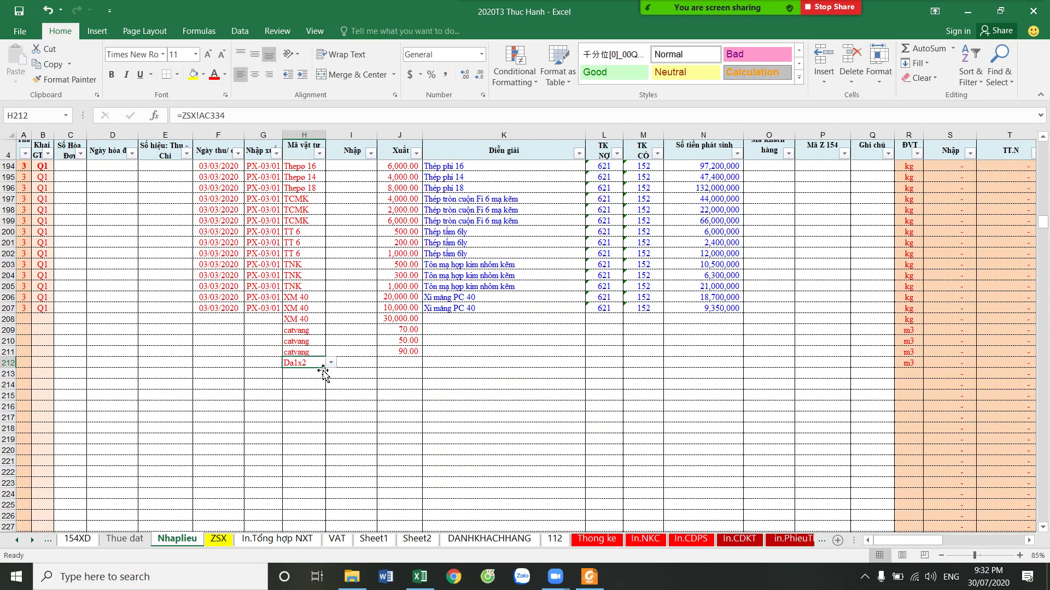
drag(329, 371, 339, 393)
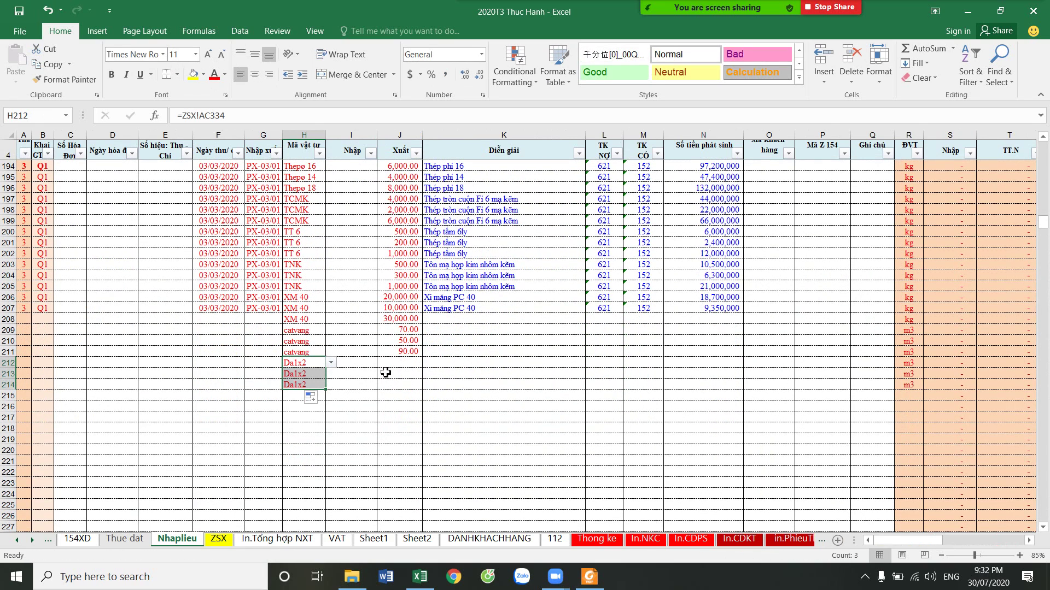
Link the stone quantity cells J212:J214 to ZSX, starting with 70.00
click(402, 364)
text(=)
click(231, 540)
key(Return)
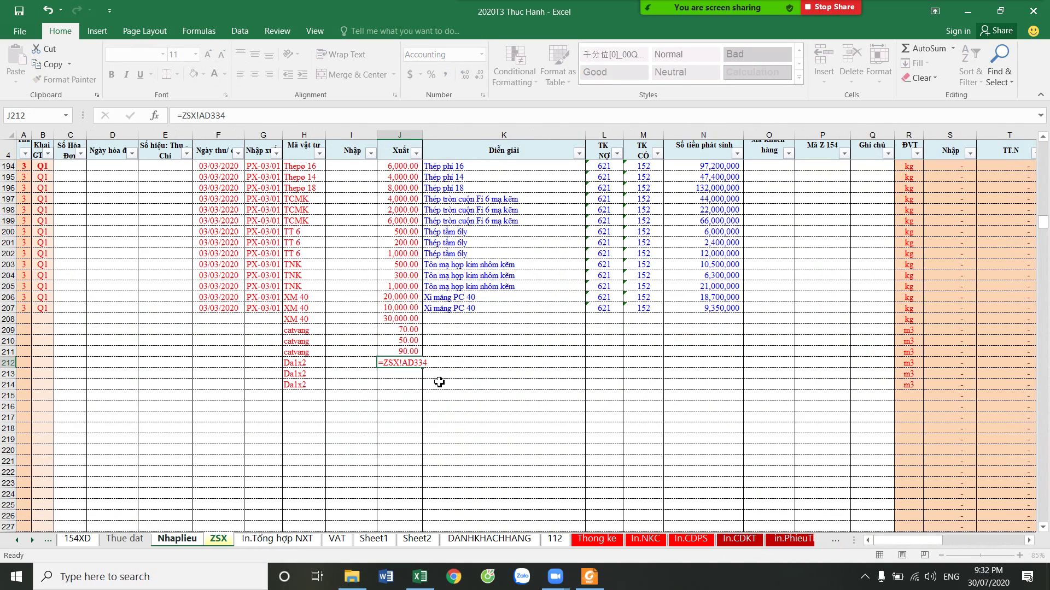
click(404, 362)
drag(426, 372, 404, 386)
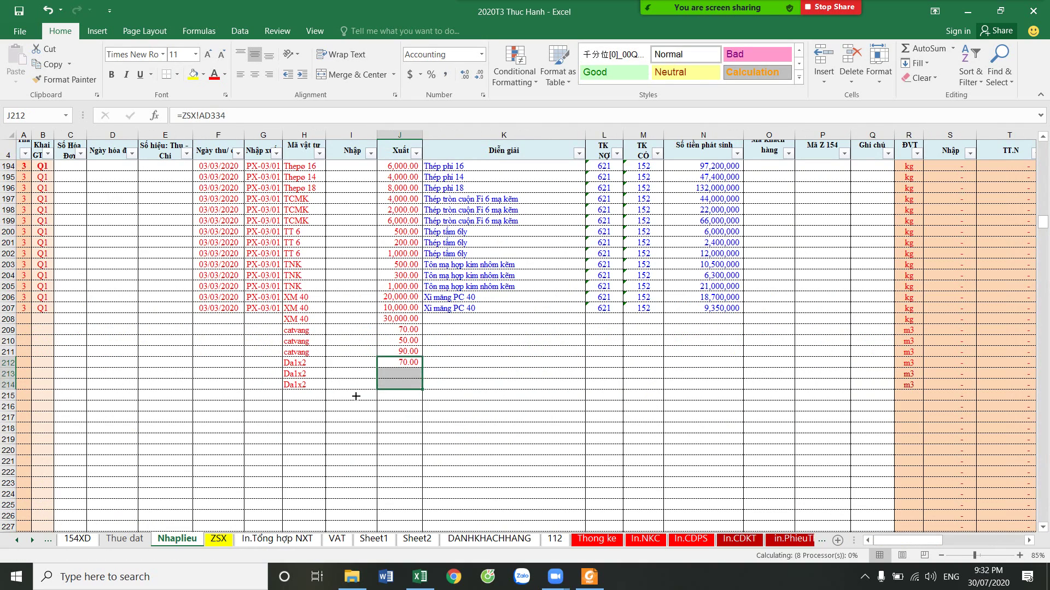
Link H215:H217 to the QHKT421-3,2 welding-rod code on ZSX
click(319, 398)
text(=)
click(218, 539)
click(854, 337)
key(Return)
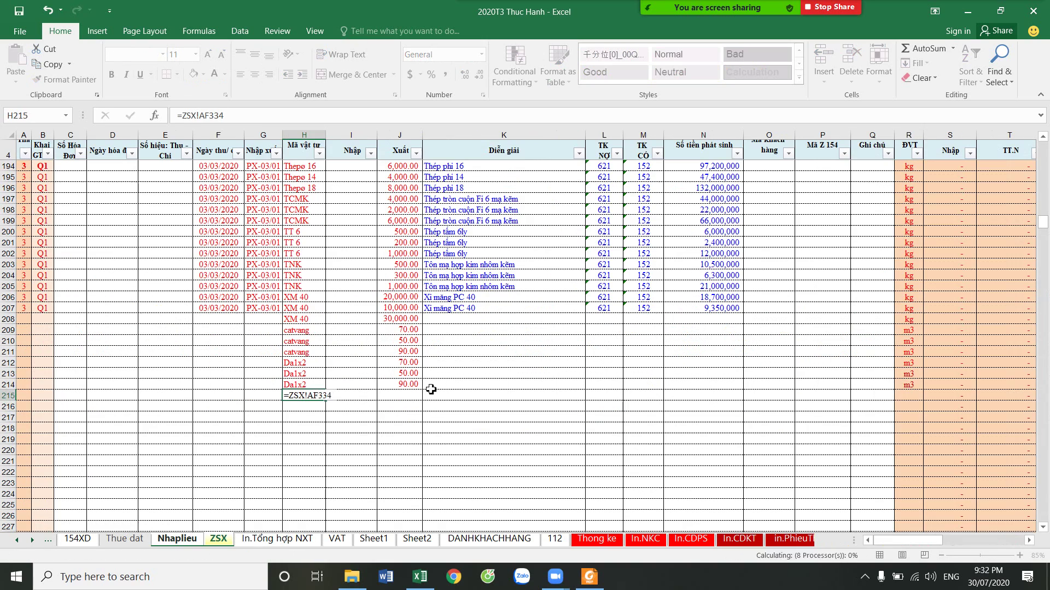
click(306, 396)
drag(326, 401, 320, 420)
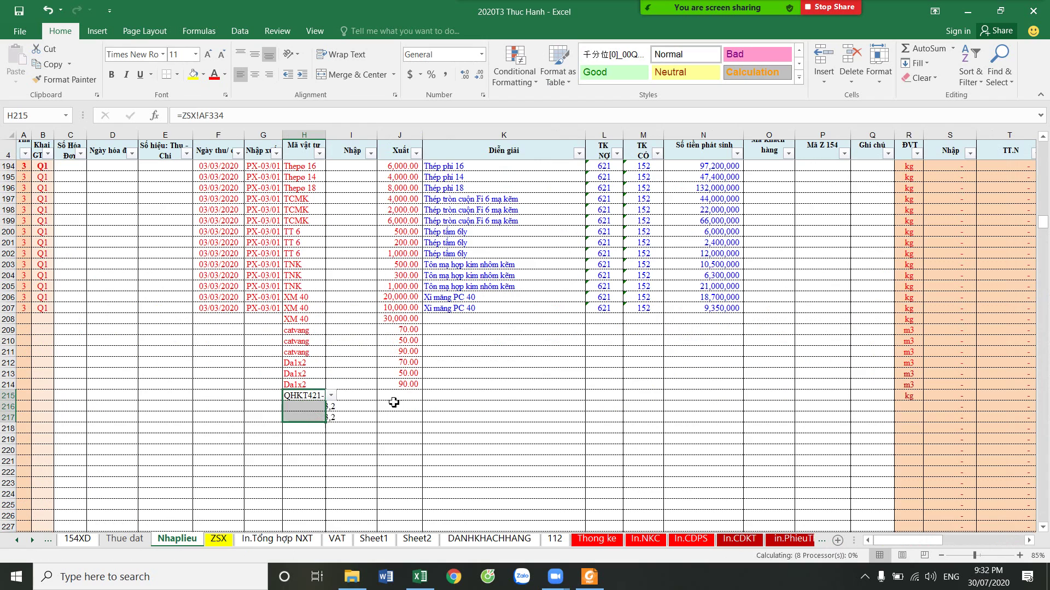
Link the welding-rod quantity cells J215:J217 to ZSX, starting with 50.00
click(420, 397)
text(=)
click(218, 540)
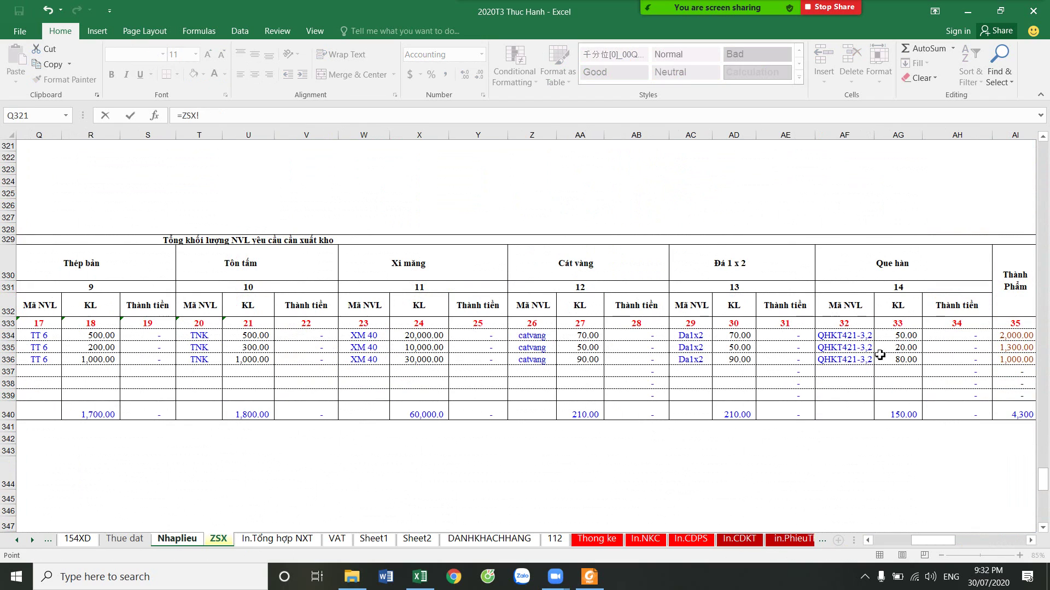
click(905, 336)
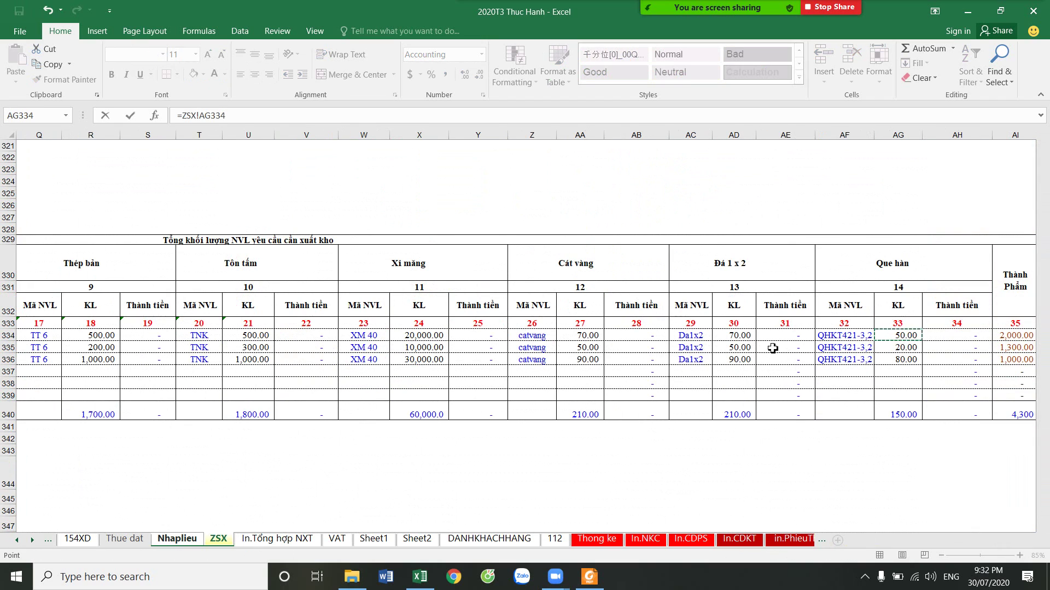
key(Return)
click(416, 395)
drag(421, 402, 421, 421)
Copy row 207's 03/03/2020 date and PX-03/01 voucher into rows 208–217
mouse_move(261, 307)
mouse_down()
mouse_move(236, 308)
mouse_move(264, 415)
mouse_up()
key(ctrl+c)
key(ctrl+v)
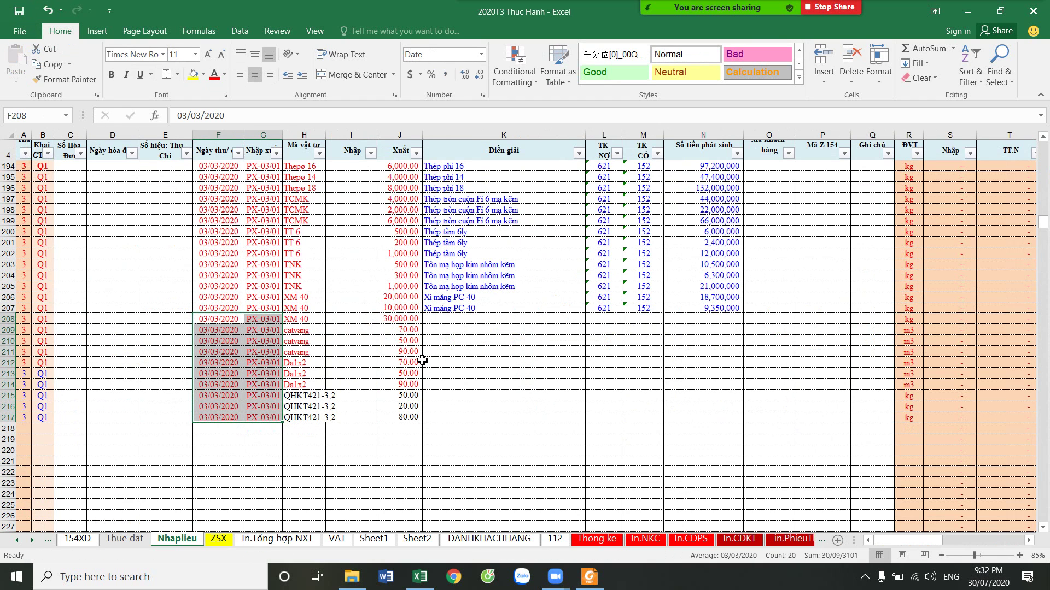
Copy row 207's description, 621/152 accounts and amount into rows 208–217, then color the March rows red
drag(513, 310, 705, 309)
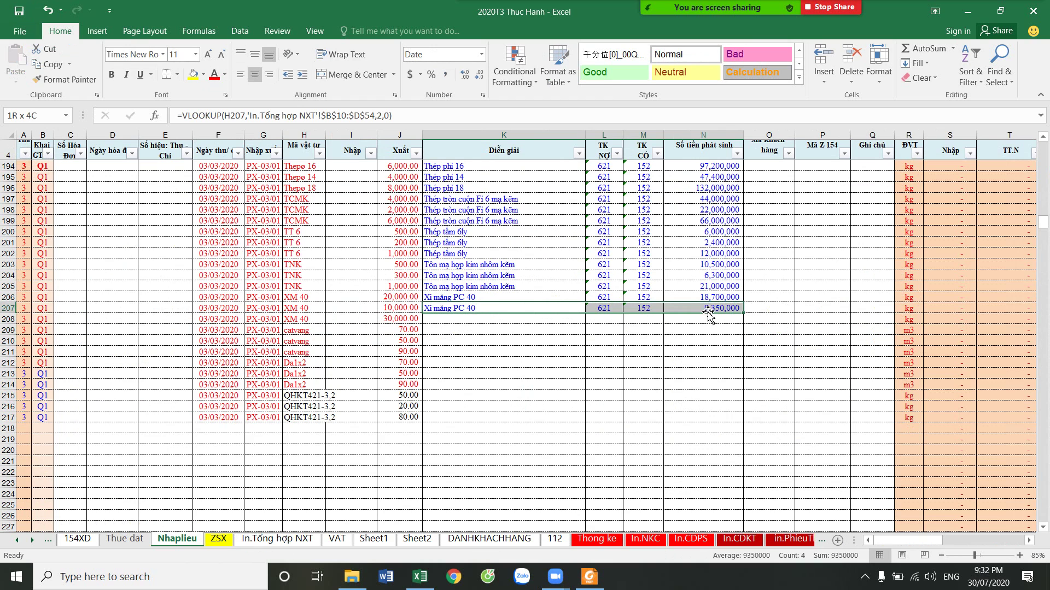
key(ctrl+c)
drag(447, 317, 470, 418)
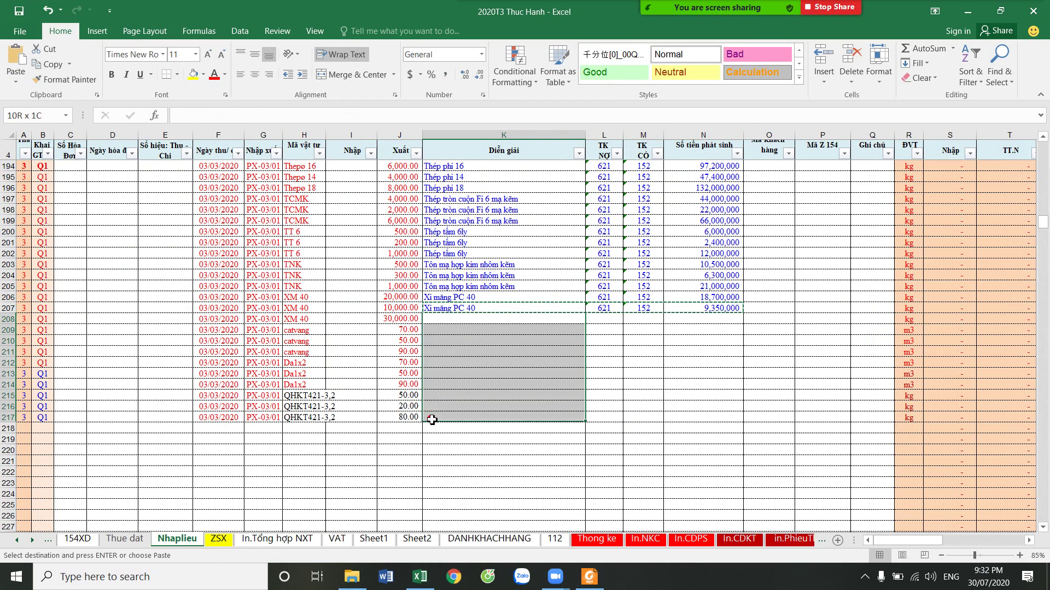
key(ctrl+v)
mouse_move(9, 417)
mouse_down()
mouse_move(109, 168)
mouse_move(132, 251)
mouse_up()
click(214, 74)
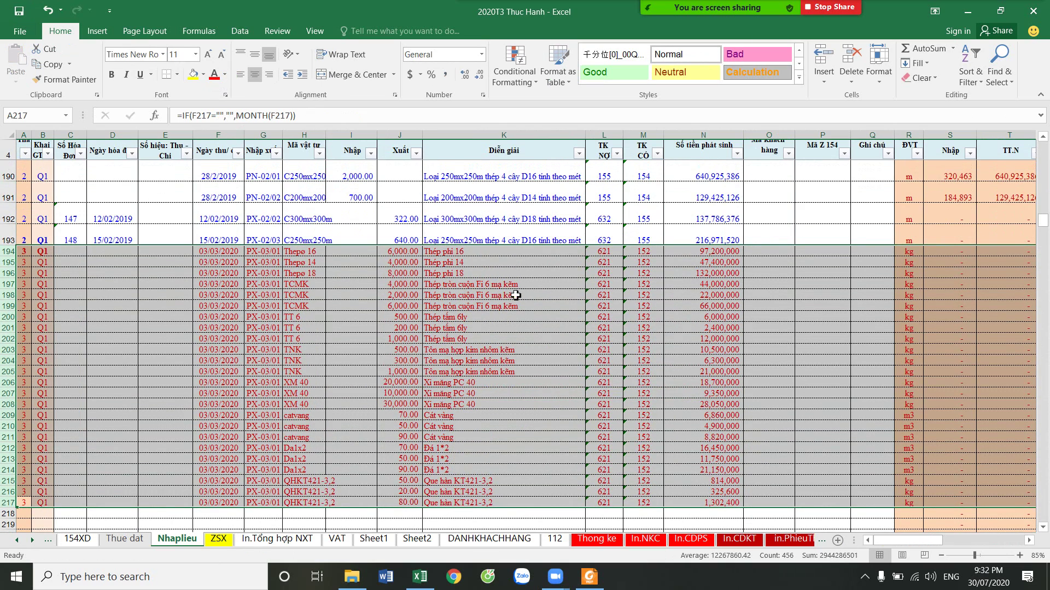
Link ZSX M334 to Nhaplieu!N194 (97,200,000) and fill it down to row 336
click(224, 540)
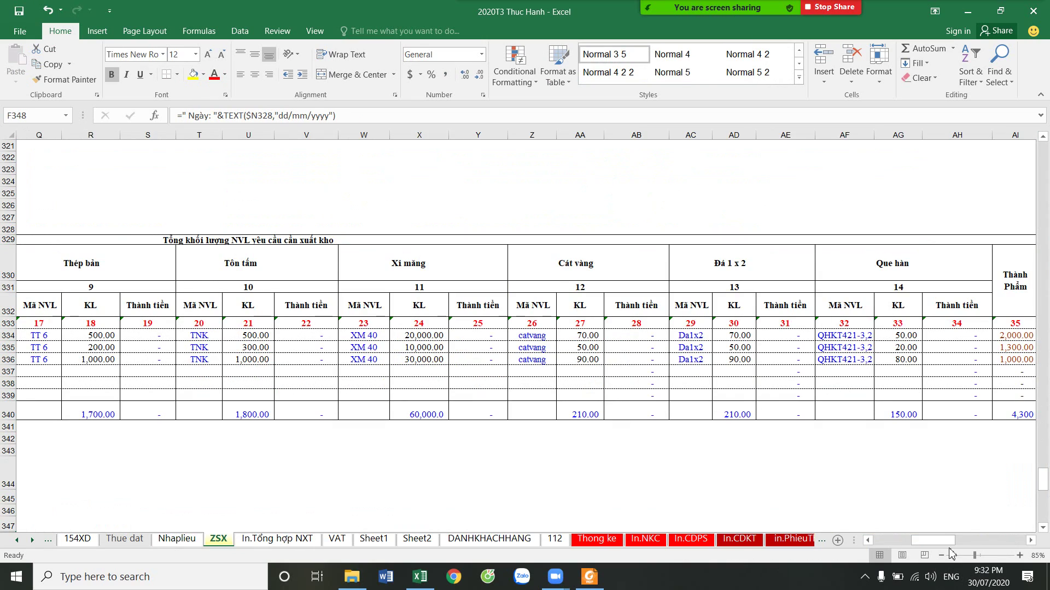
drag(951, 540, 925, 541)
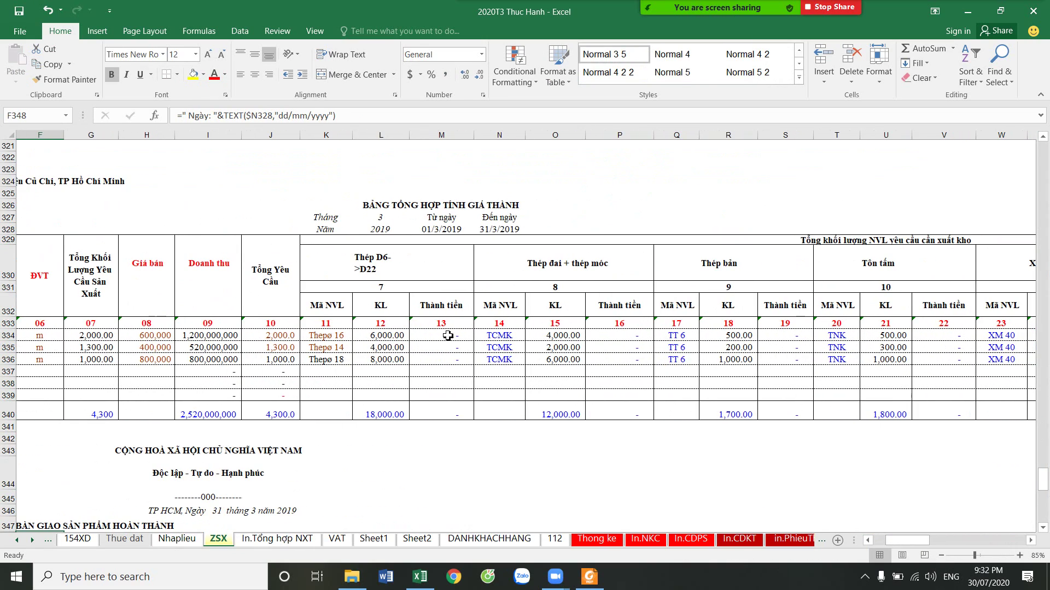
click(441, 336)
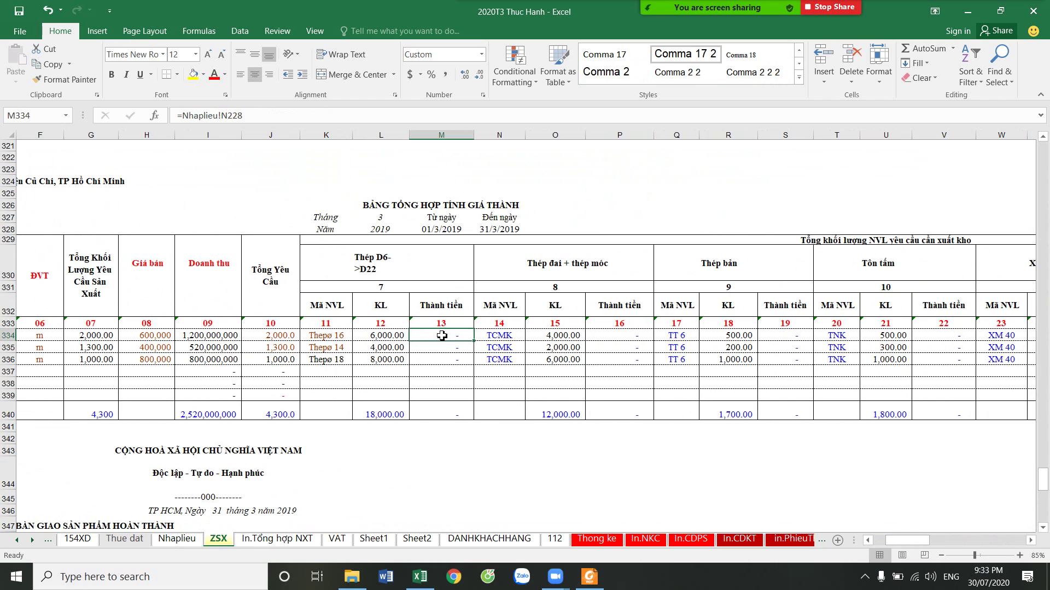
text(=)
click(176, 541)
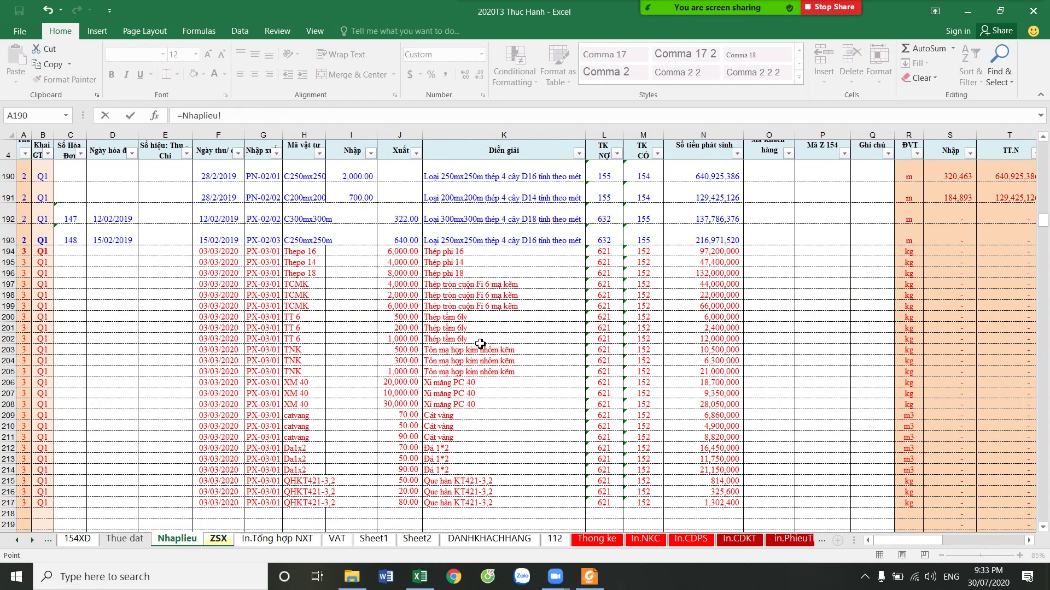
click(690, 253)
key(Return)
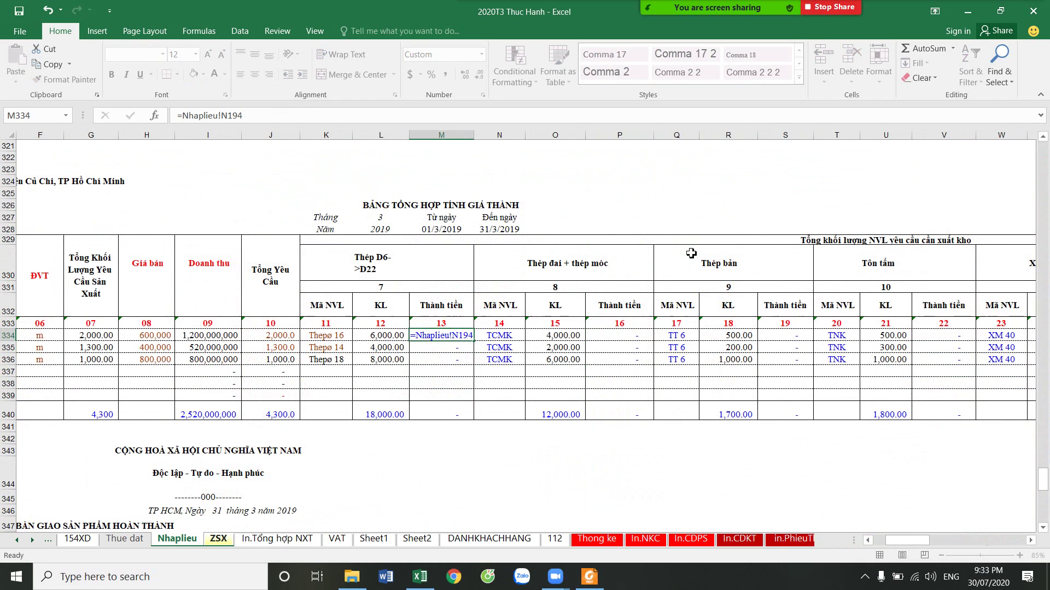
click(442, 335)
drag(475, 346, 475, 361)
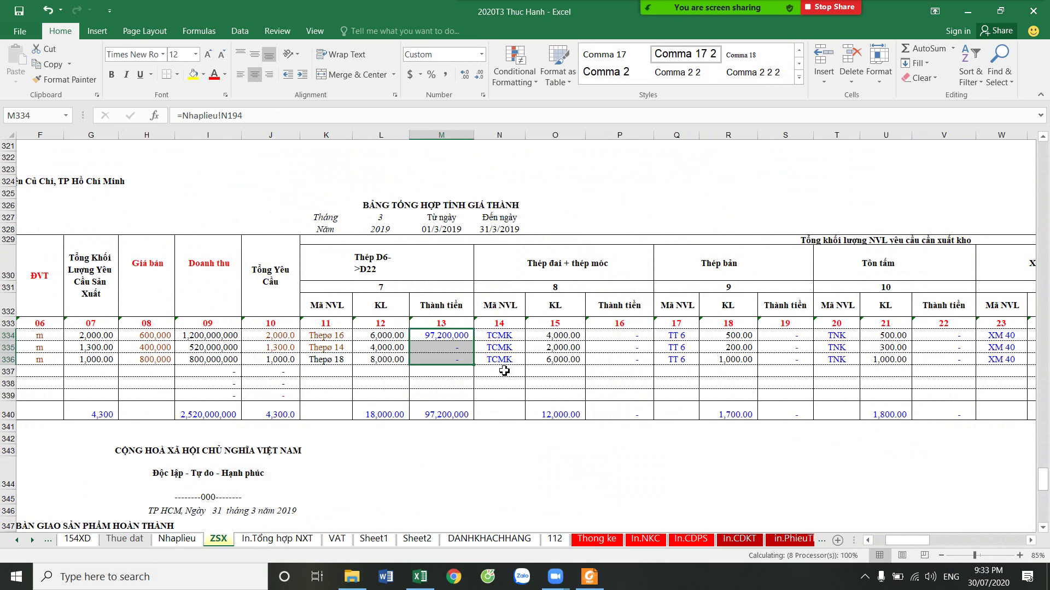
Link P334 to Nhaplieu!N197 (44,000,000) and fill it down to P336
click(620, 335)
text(=)
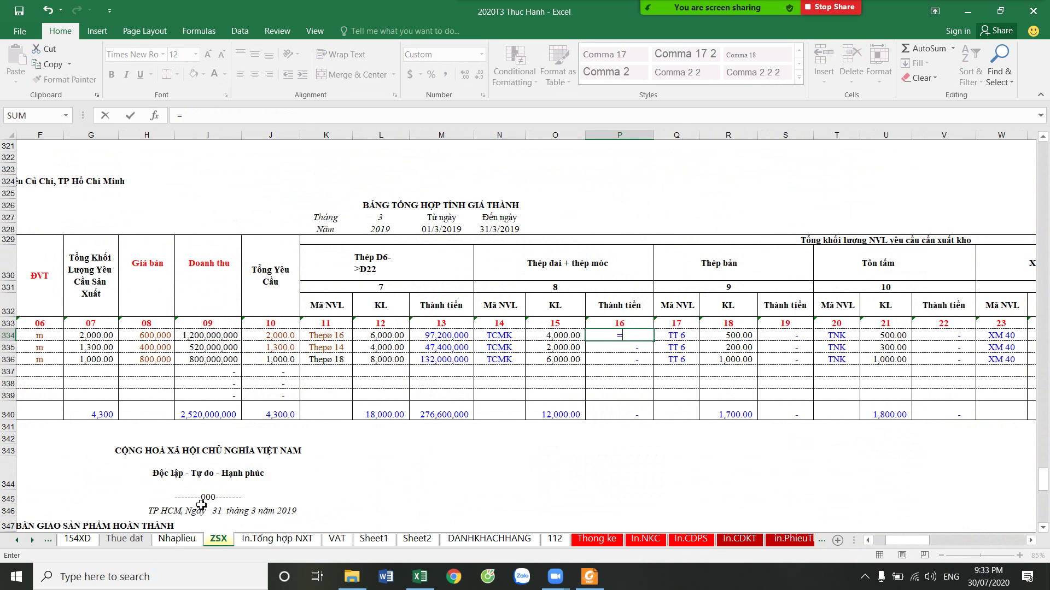
click(176, 539)
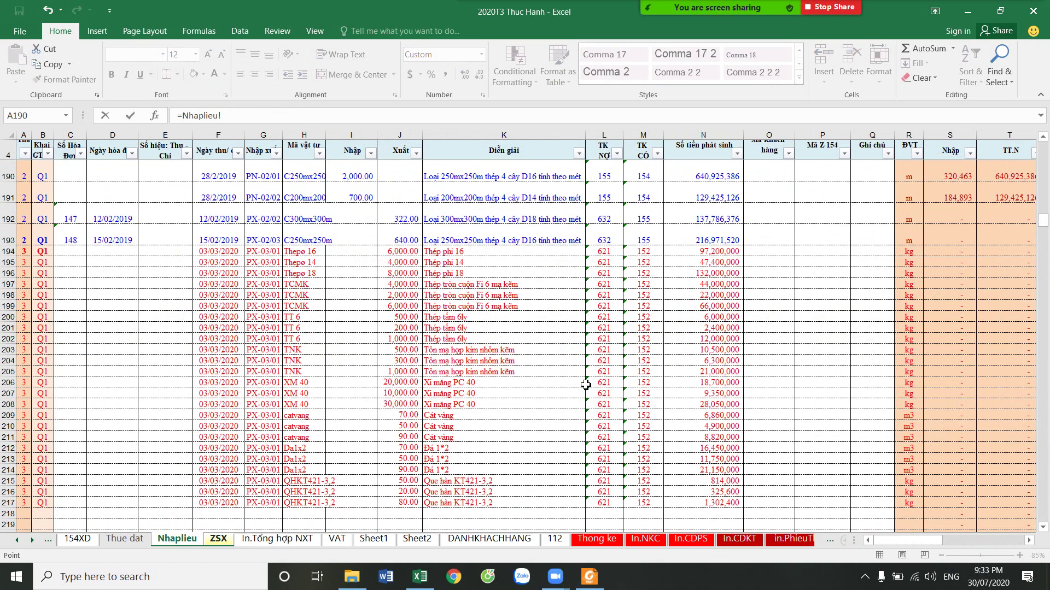
click(714, 285)
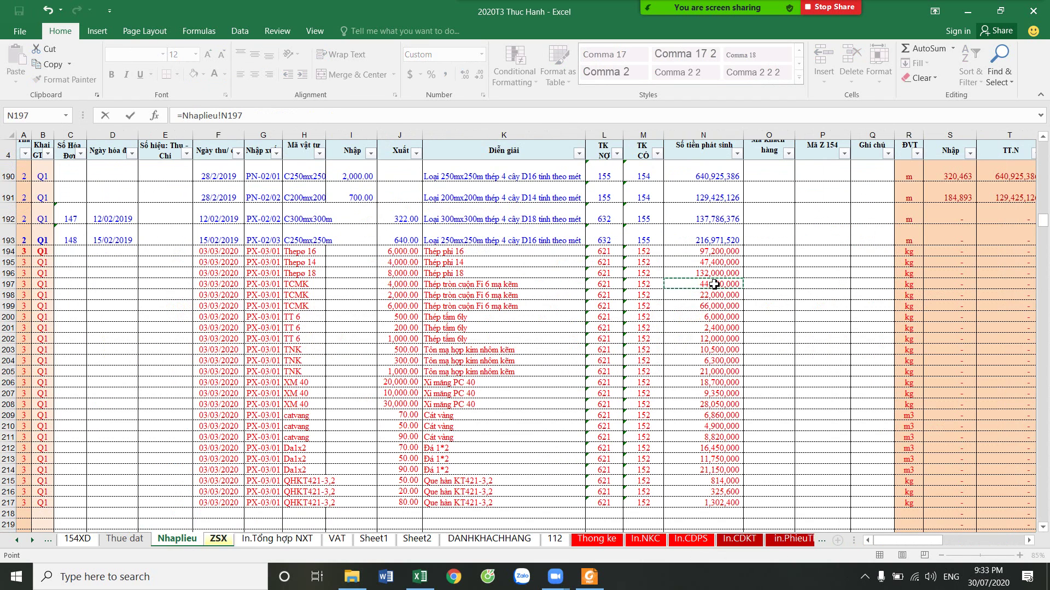
key(Return)
drag(654, 343, 653, 361)
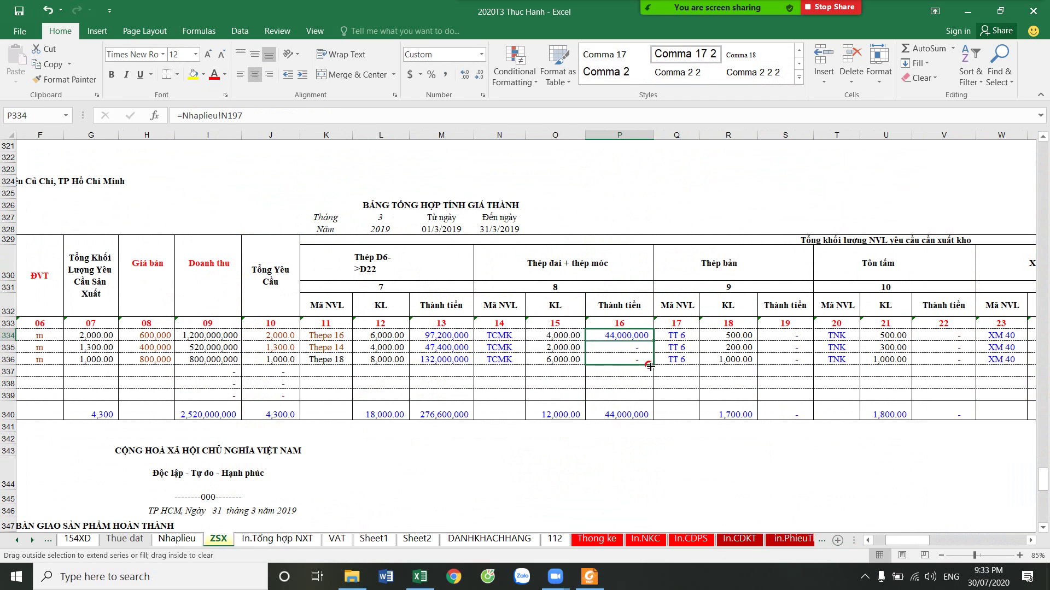
Link the Thép bản amount in S334 to Nhaplieu!N200 and fill it down to S336
click(781, 336)
text(=)
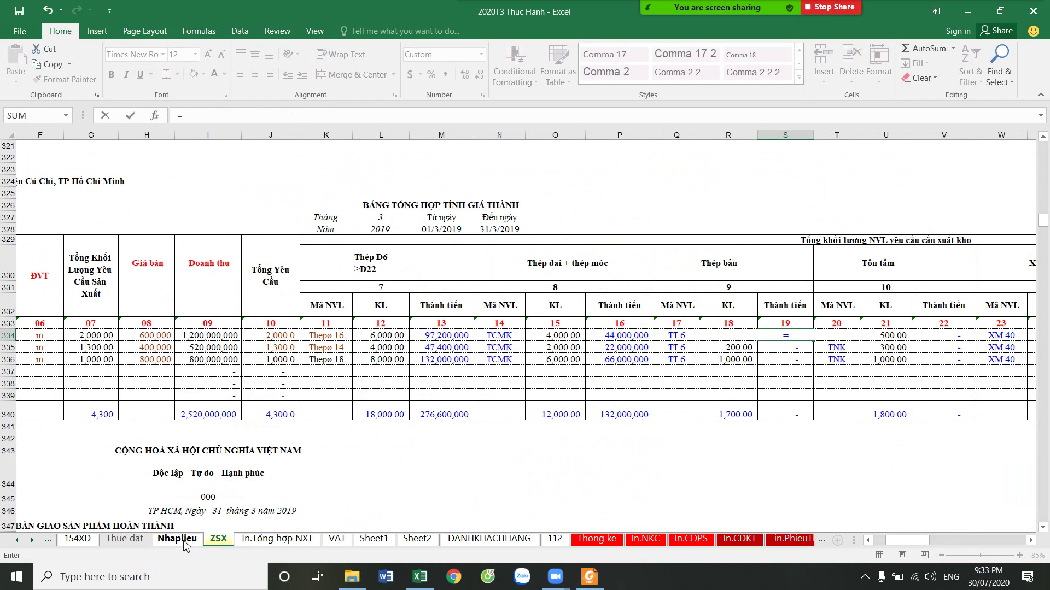
click(177, 539)
click(709, 319)
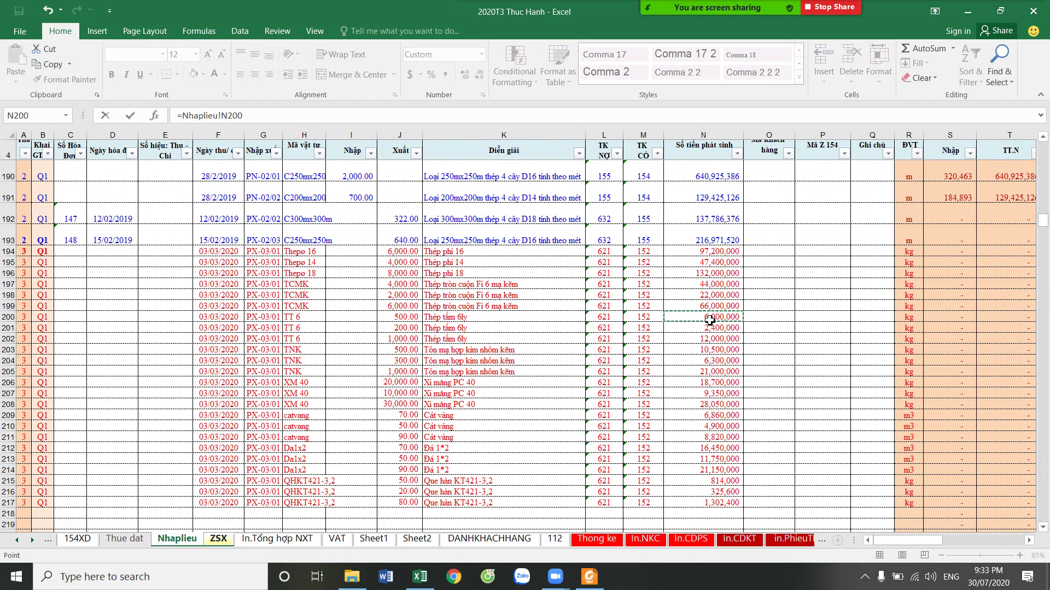
key(Return)
click(785, 336)
drag(813, 340, 809, 358)
Link the Tôn tấm amount in V334 to Nhaplieu!N203 and fill it down to V336
drag(909, 540, 921, 544)
click(724, 339)
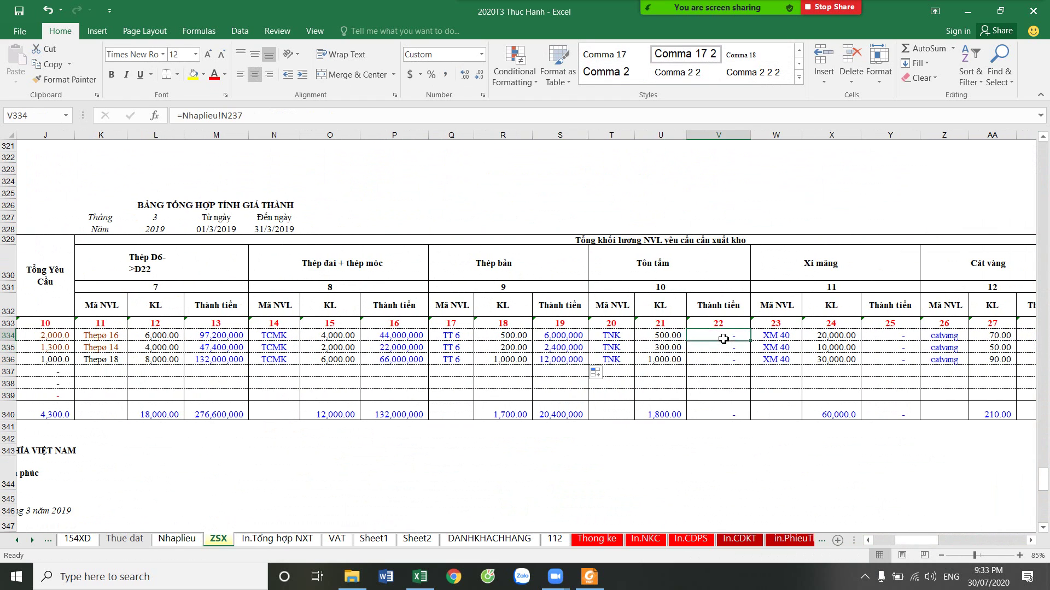
text(=)
click(186, 539)
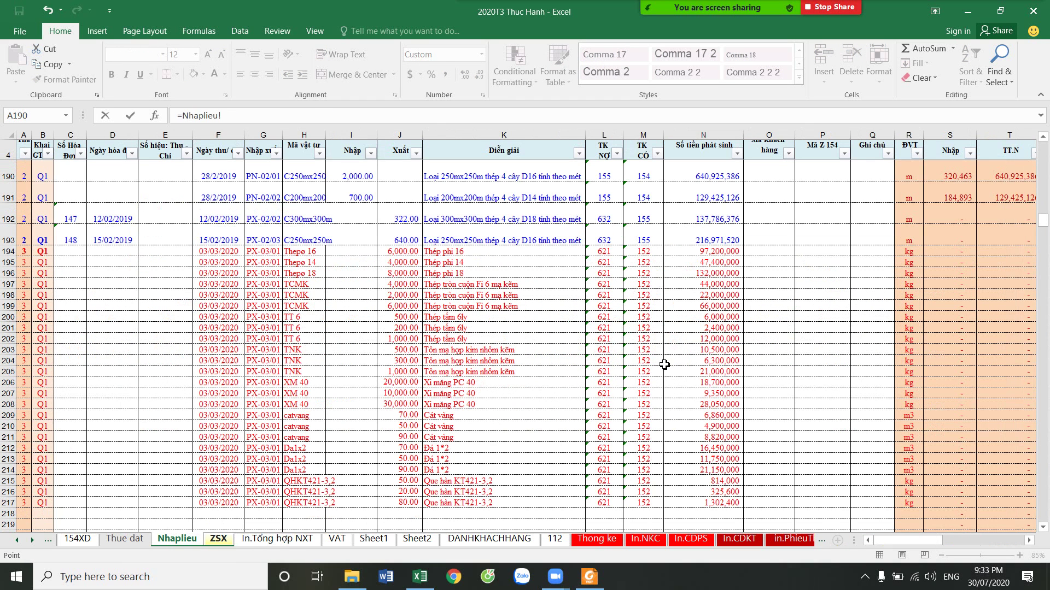
click(700, 351)
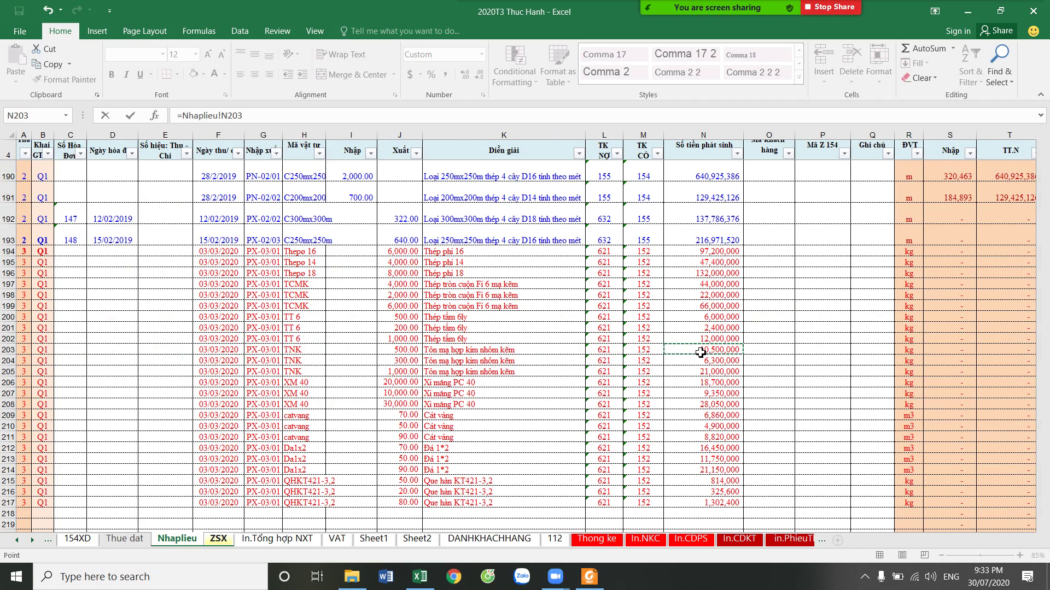
key(Return)
click(742, 339)
drag(750, 342, 744, 361)
Link the Xi măng amount in Y334 to Nhaplieu!N206, fill to Y336, then close Zalo
click(878, 336)
text(=)
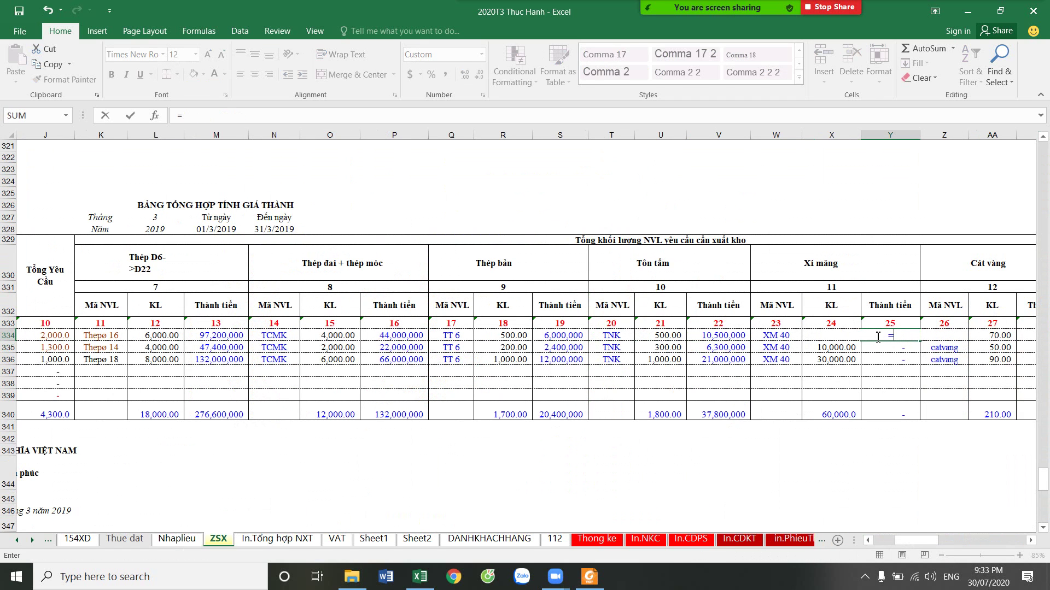
click(176, 538)
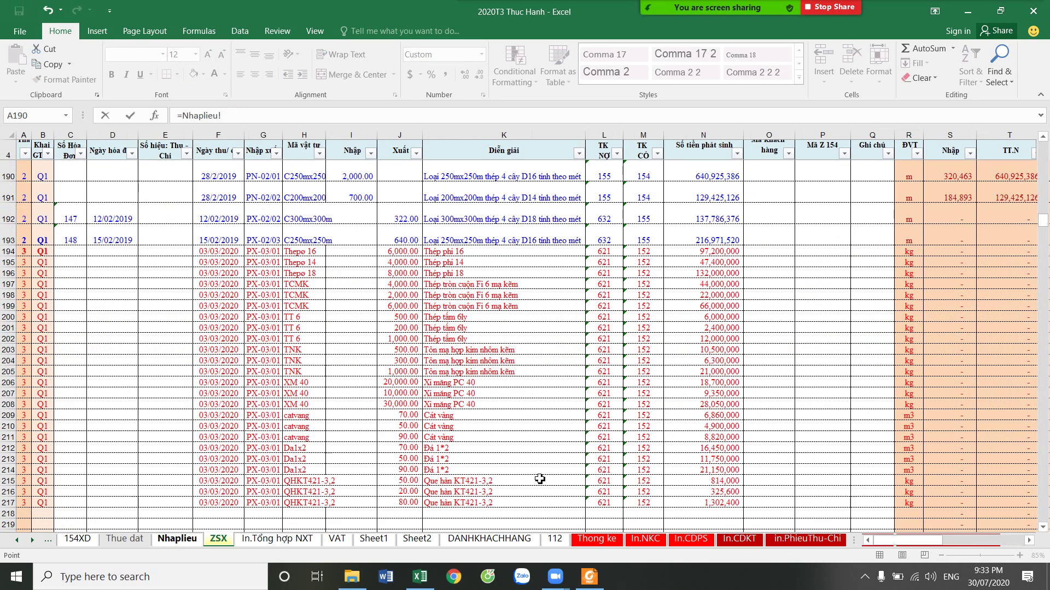
click(715, 382)
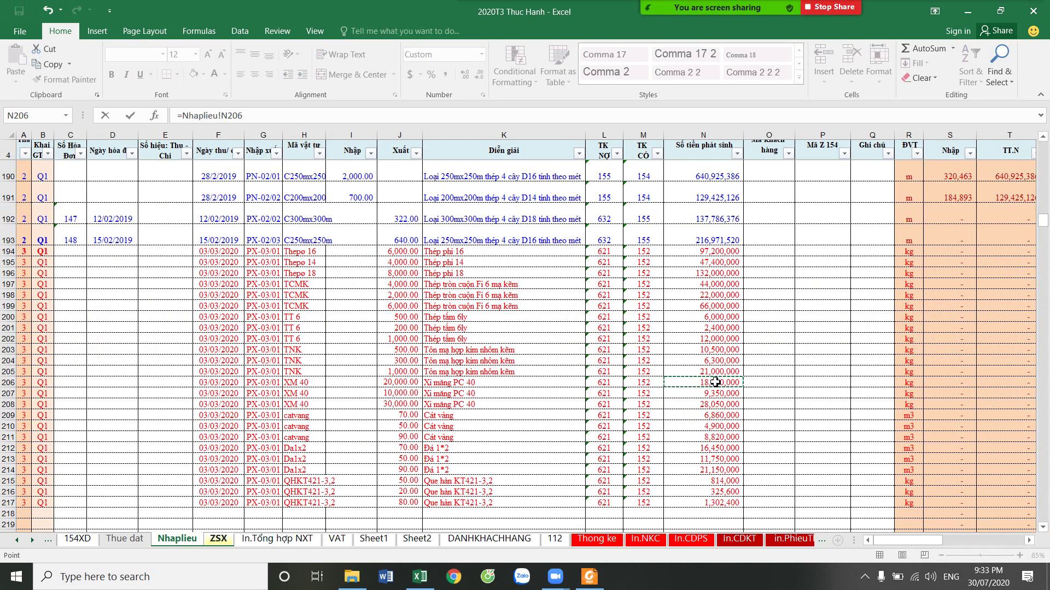
key(Return)
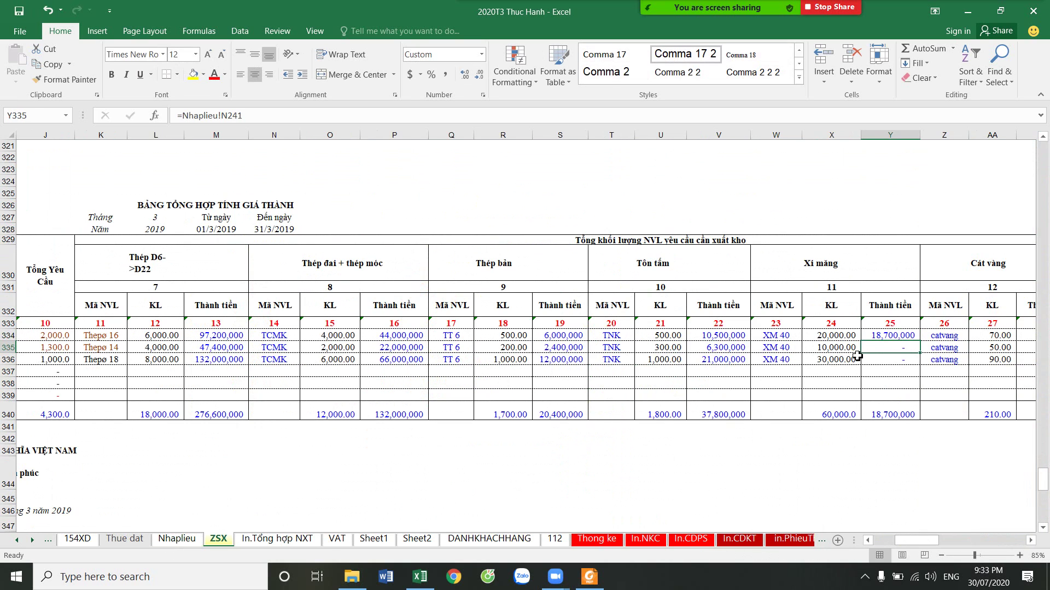
click(176, 539)
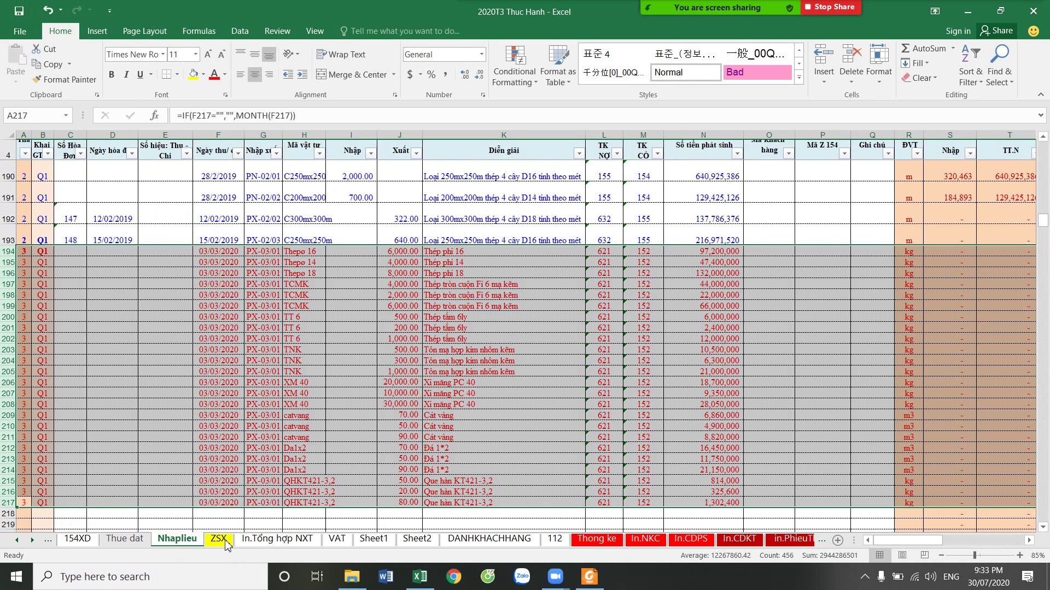
click(221, 539)
click(904, 336)
drag(914, 355, 910, 361)
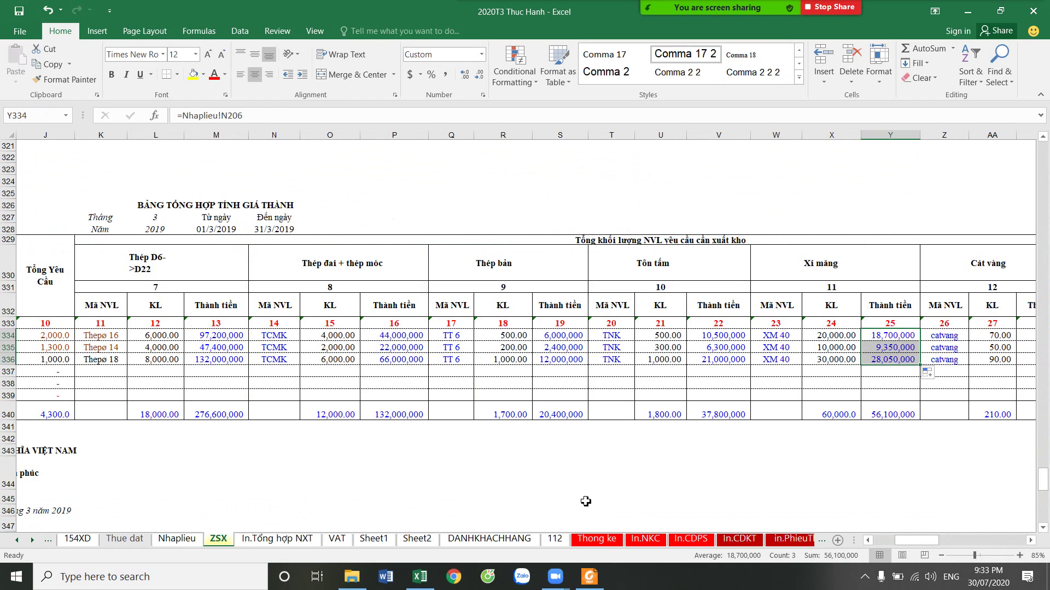
click(519, 577)
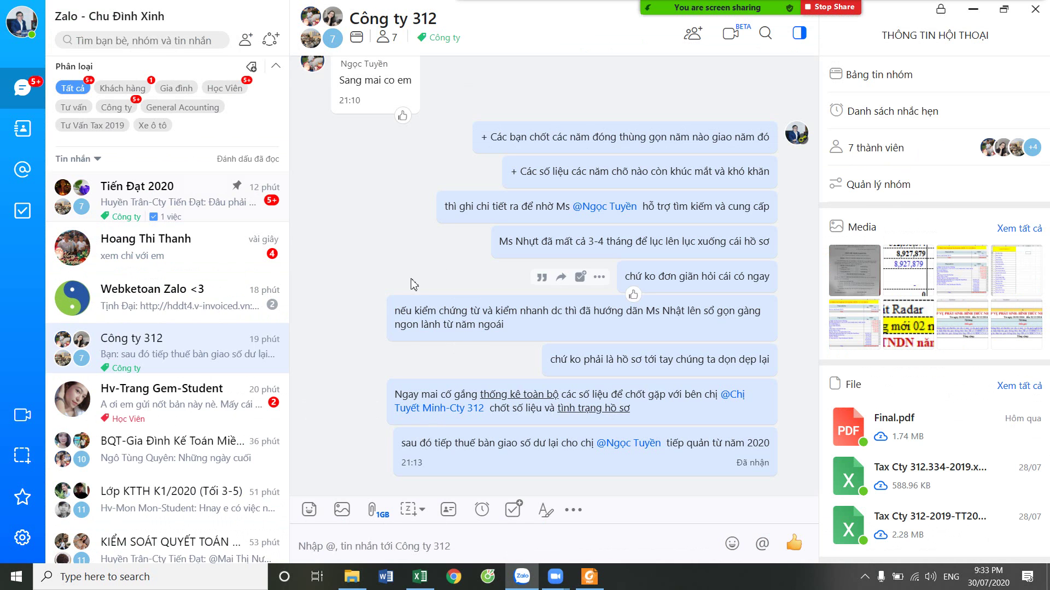
mouse_move(697, 277)
click(1037, 9)
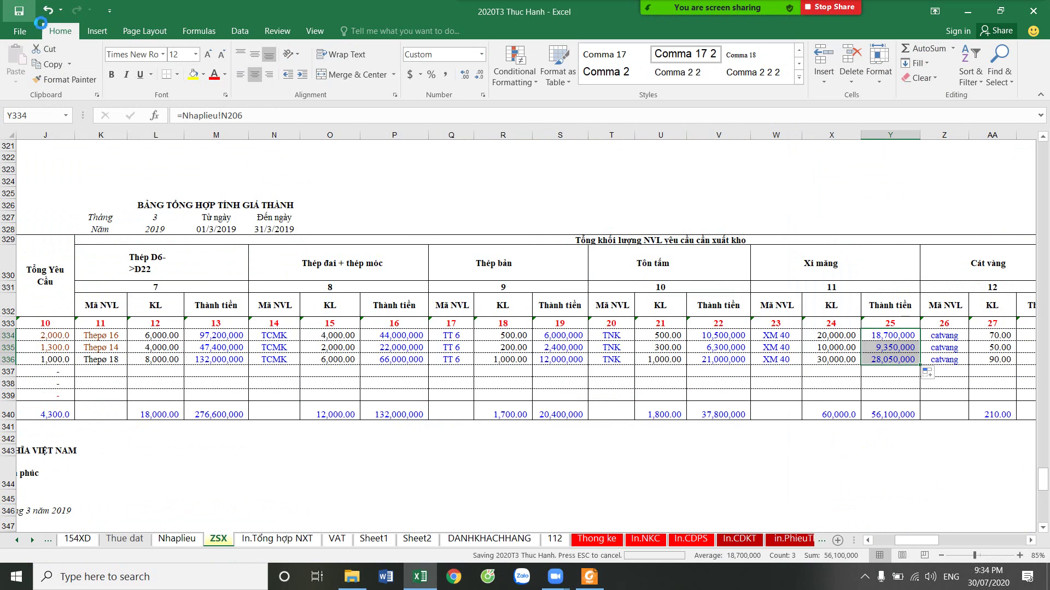
Link the Cát vàng amount in AB334 to Nhaplieu!N209 and fill it down to AB336
drag(927, 545, 945, 546)
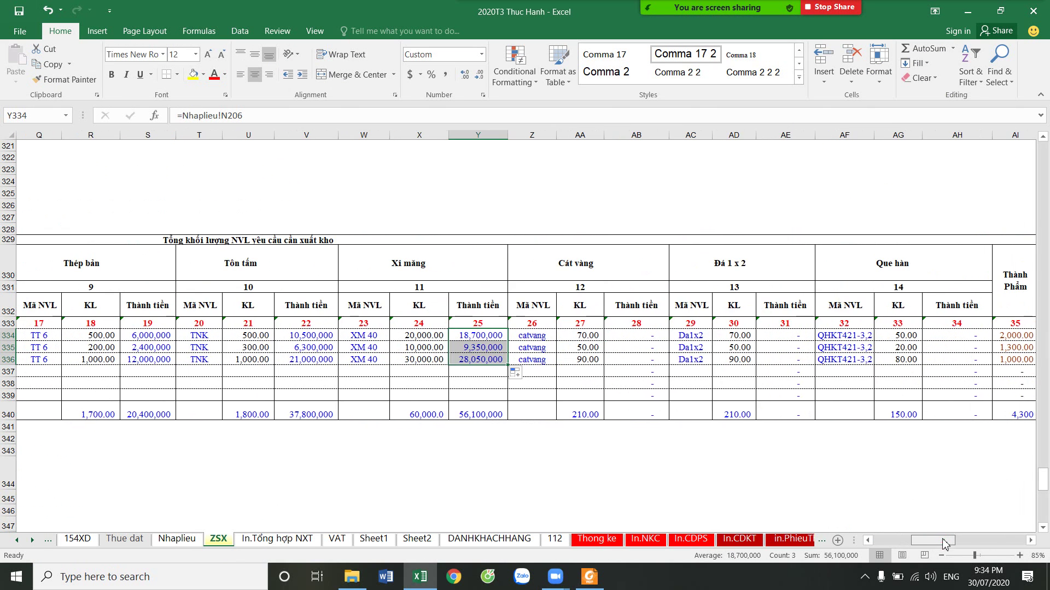
click(626, 339)
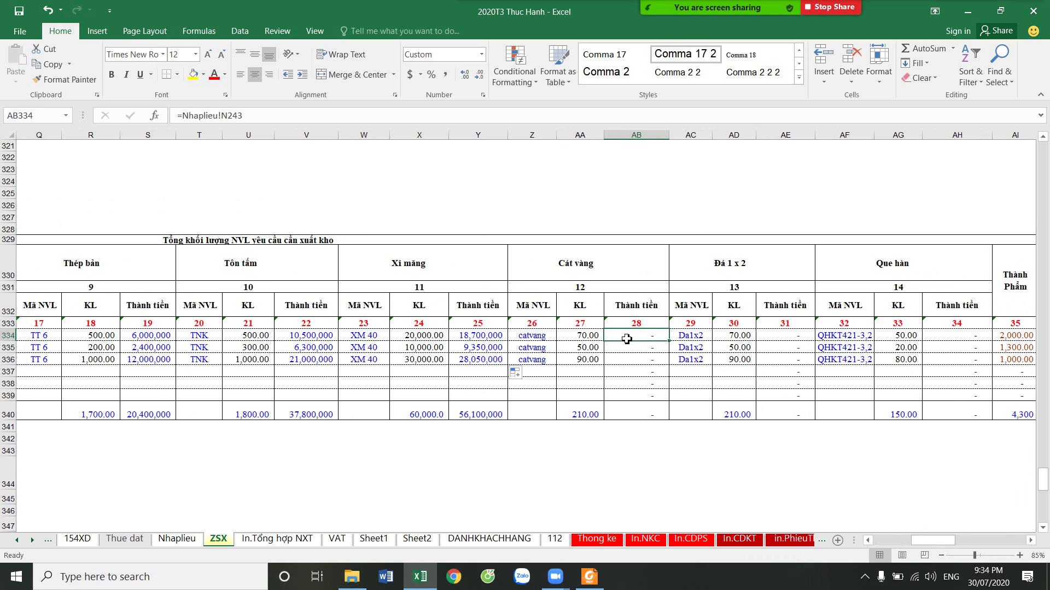
text(=)
click(177, 538)
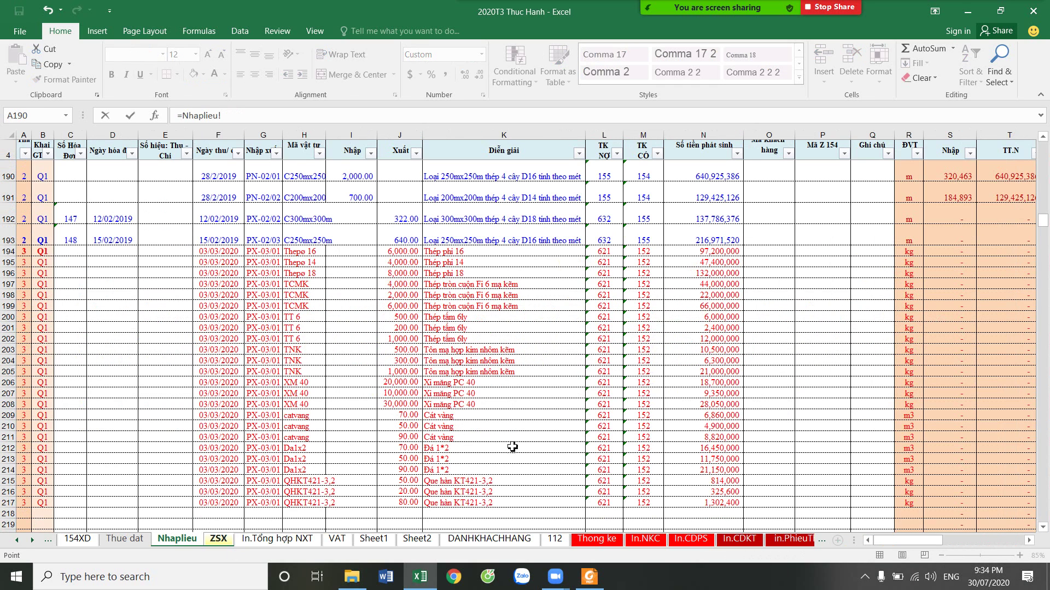
click(705, 415)
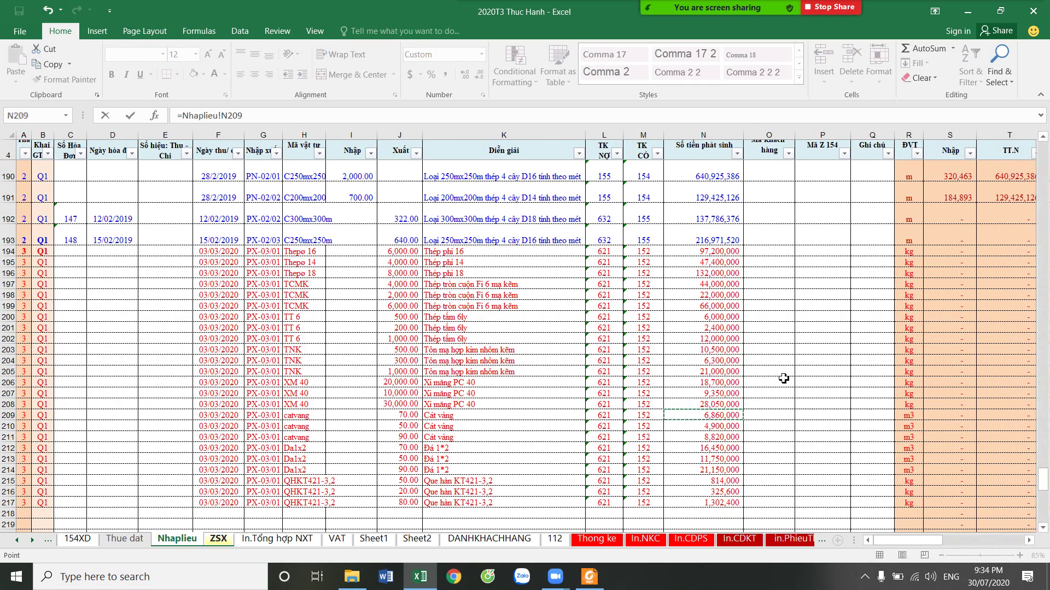
key(Return)
click(659, 336)
drag(668, 340, 665, 363)
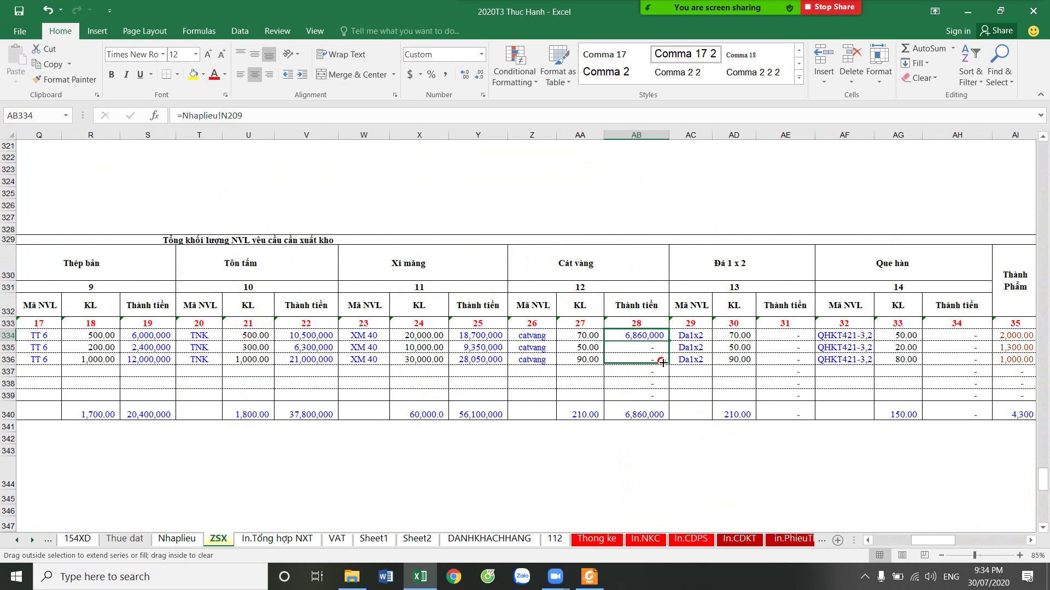
Link the Đá 1 x 2 amount in AE334 to Nhaplieu!N212 and fill it down to AE336
click(790, 337)
text(=)
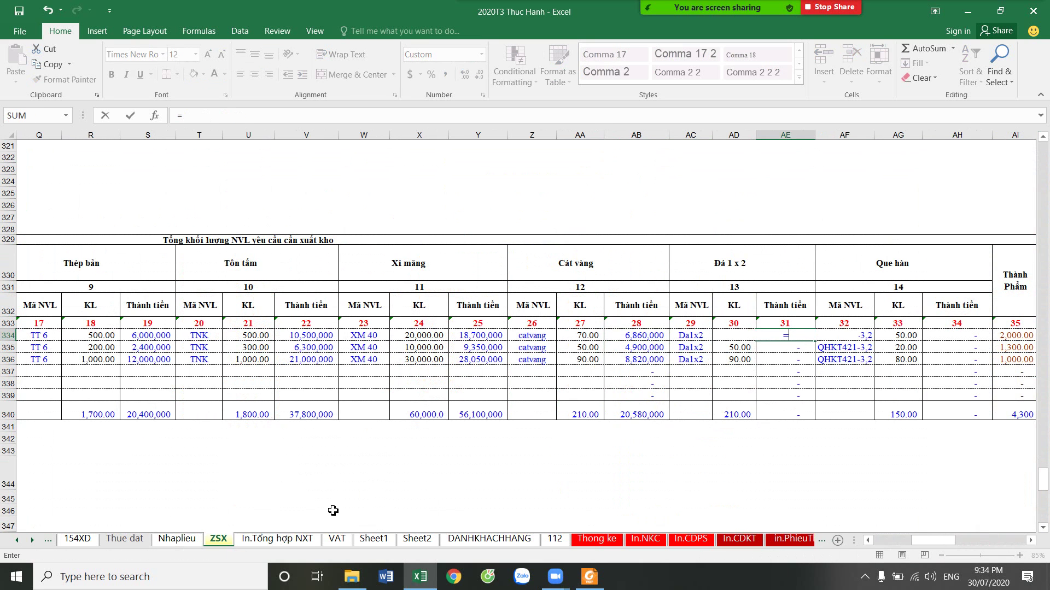
click(176, 539)
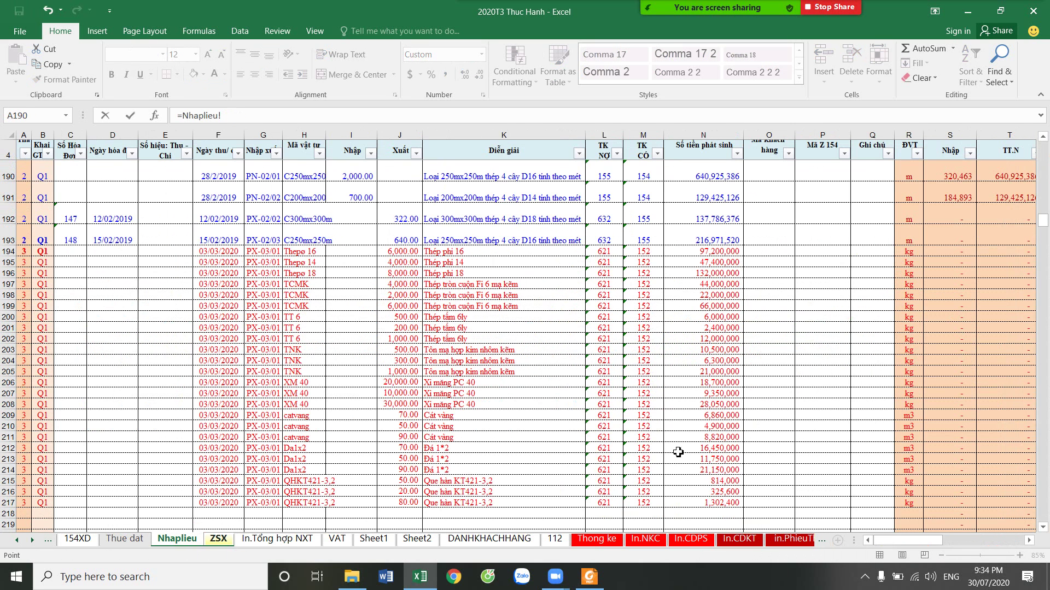
click(712, 450)
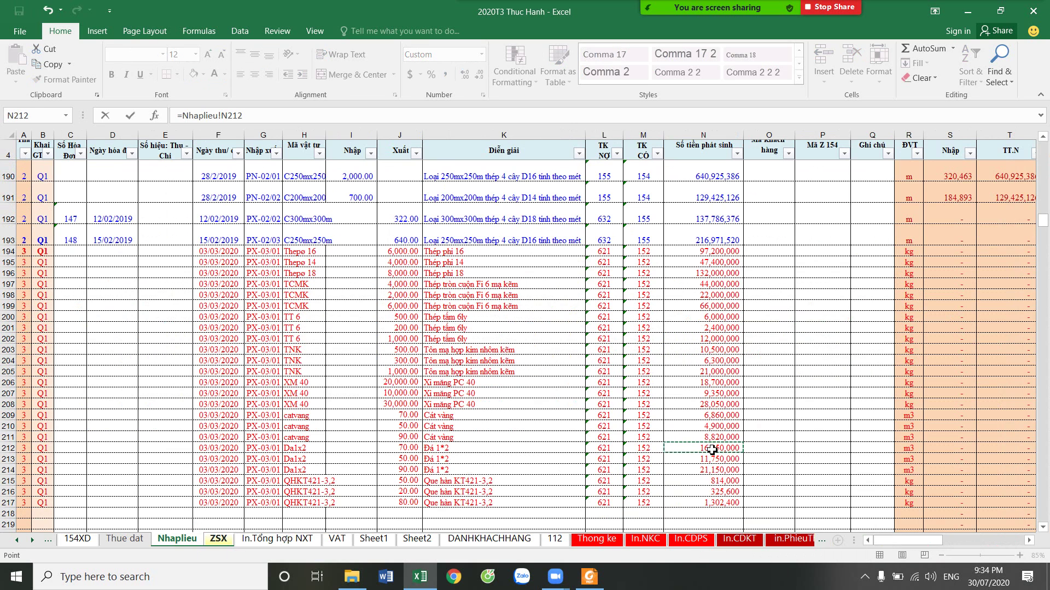
key(Return)
click(804, 338)
double_click(814, 340)
Link AH334 to Nhaplieu!N215, fill it down to AH336, and widen column AO
text(=)
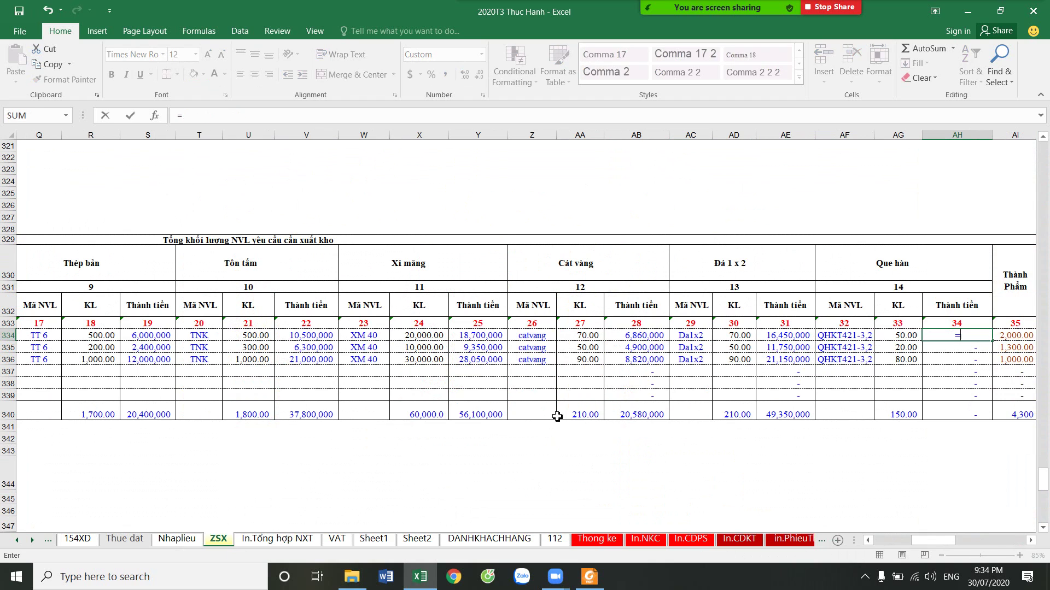
click(177, 538)
click(721, 483)
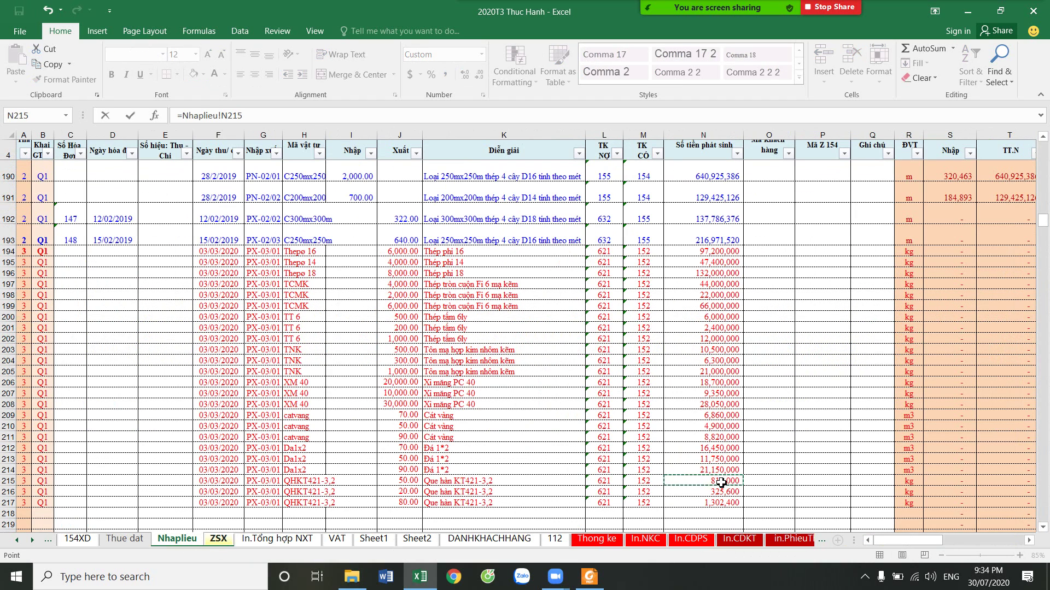
key(Return)
click(966, 336)
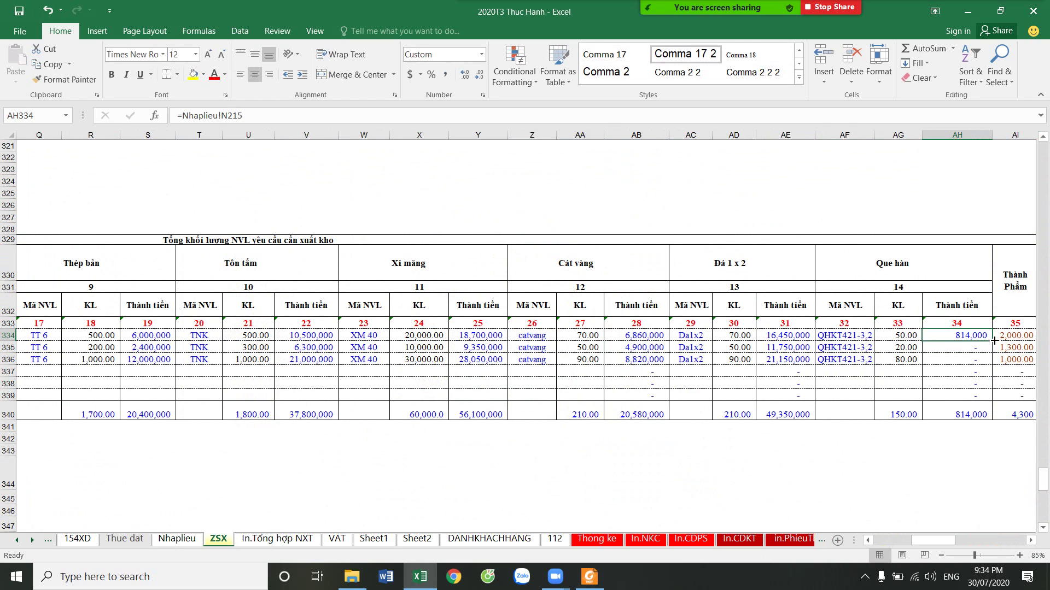
drag(993, 341, 985, 363)
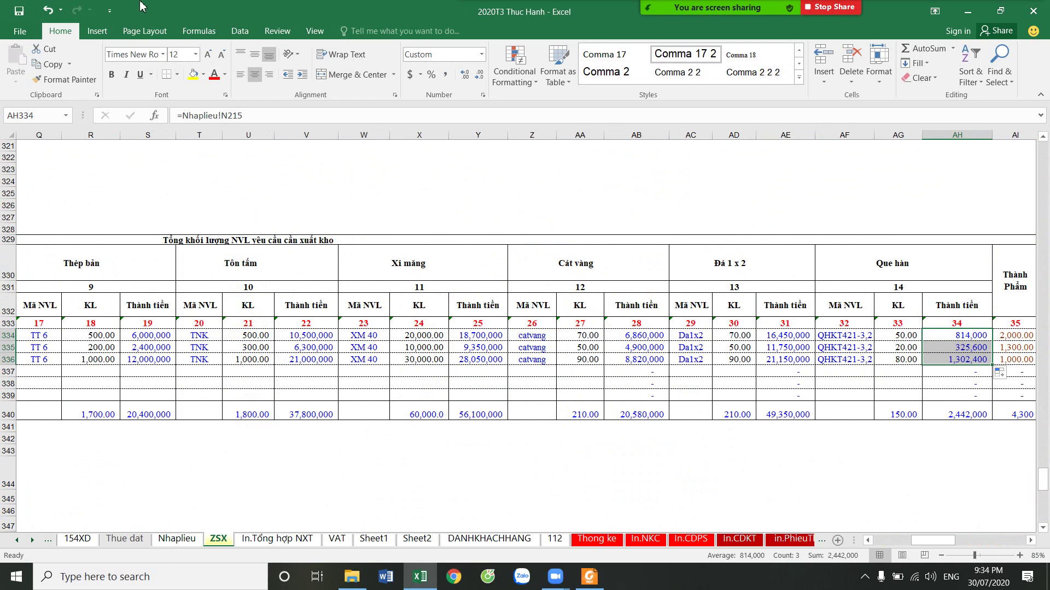
mouse_move(928, 540)
mouse_down()
mouse_move(890, 544)
mouse_move(966, 545)
mouse_up()
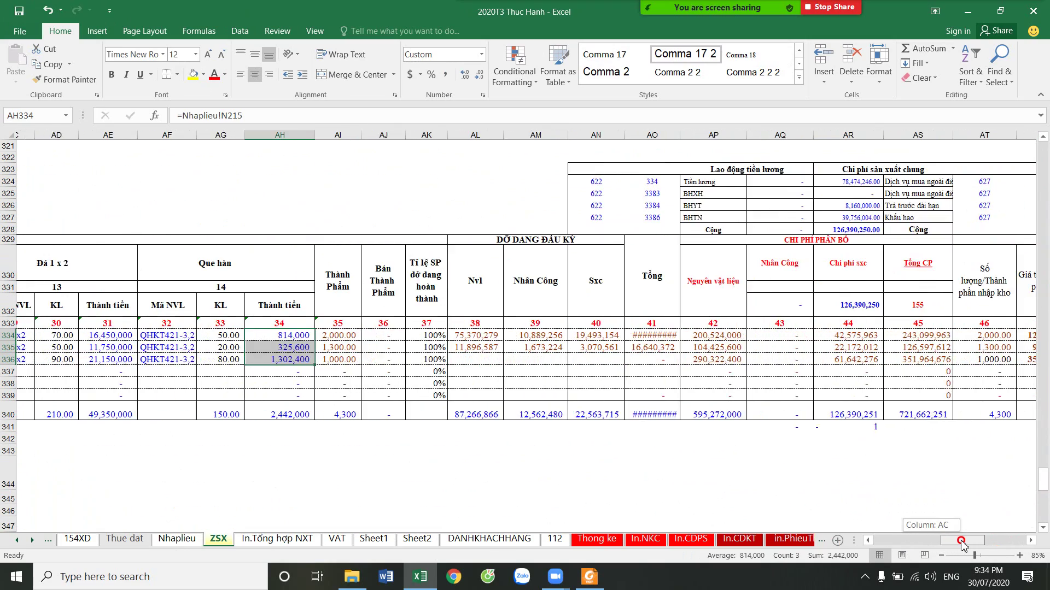
drag(619, 133, 625, 134)
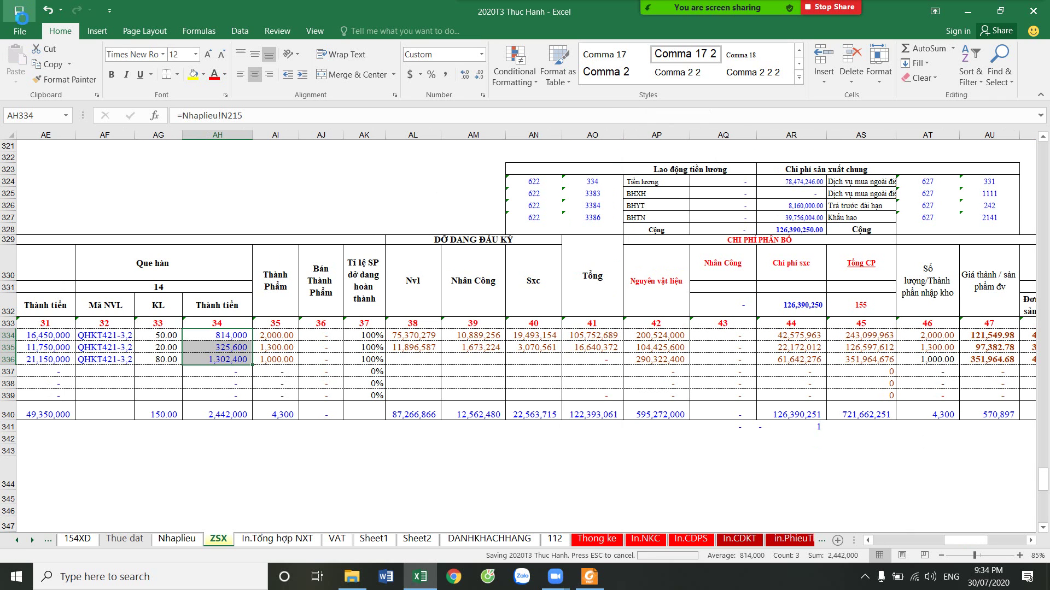
Close the open Foxit report and open the March 2019 stock-count PDF from the course folder
click(589, 577)
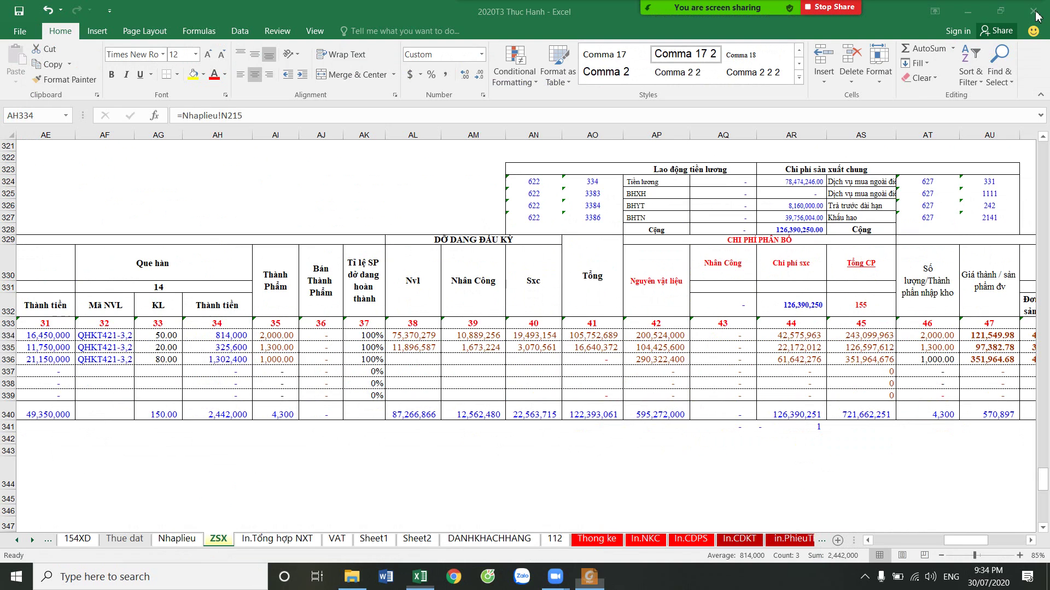
click(1037, 8)
click(360, 583)
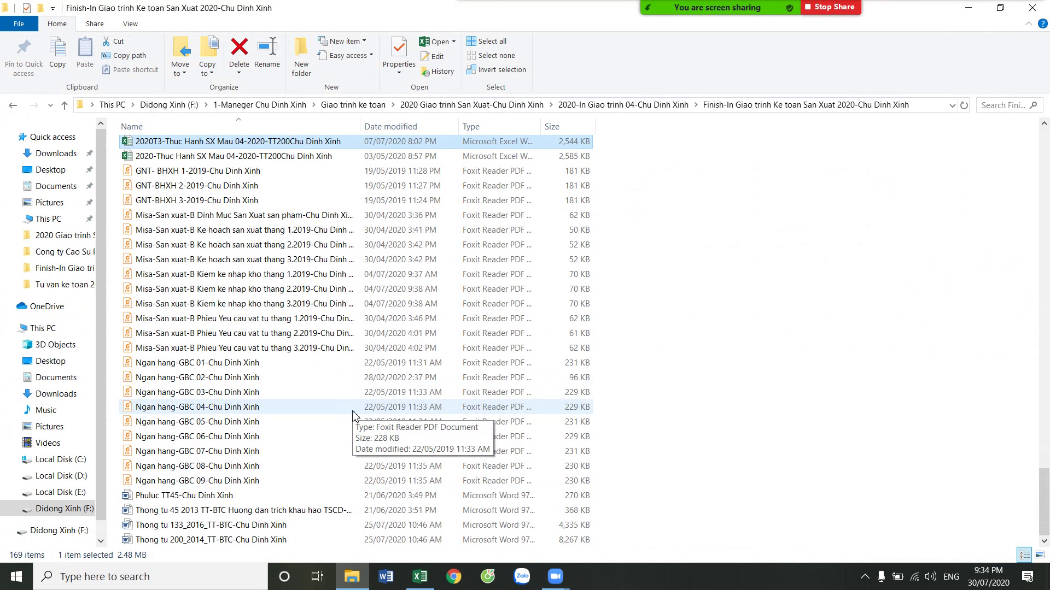
double_click(295, 304)
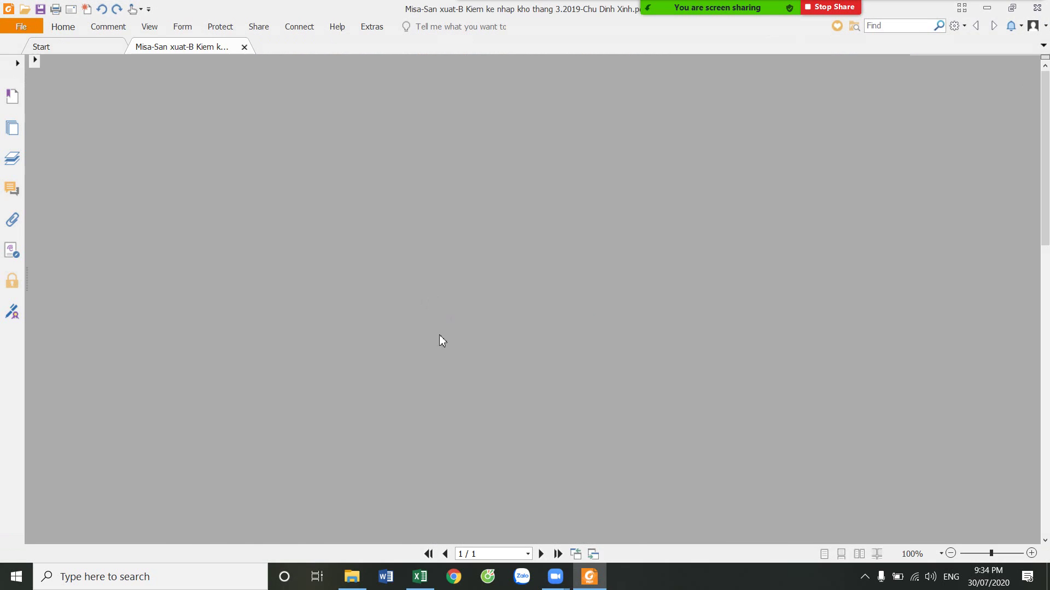
Read the 0% WIP results in the Kết quả kiểm tra table, then close the PDF and return to the workbook
scroll(446, 376, down, 5)
scroll(444, 366, down, 1)
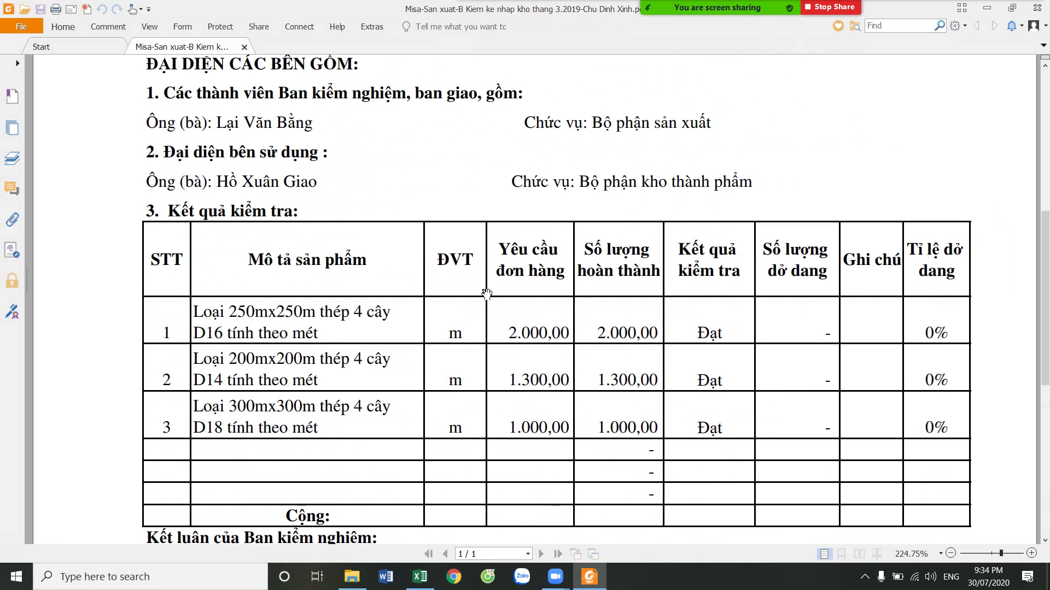
click(1024, 19)
click(504, 305)
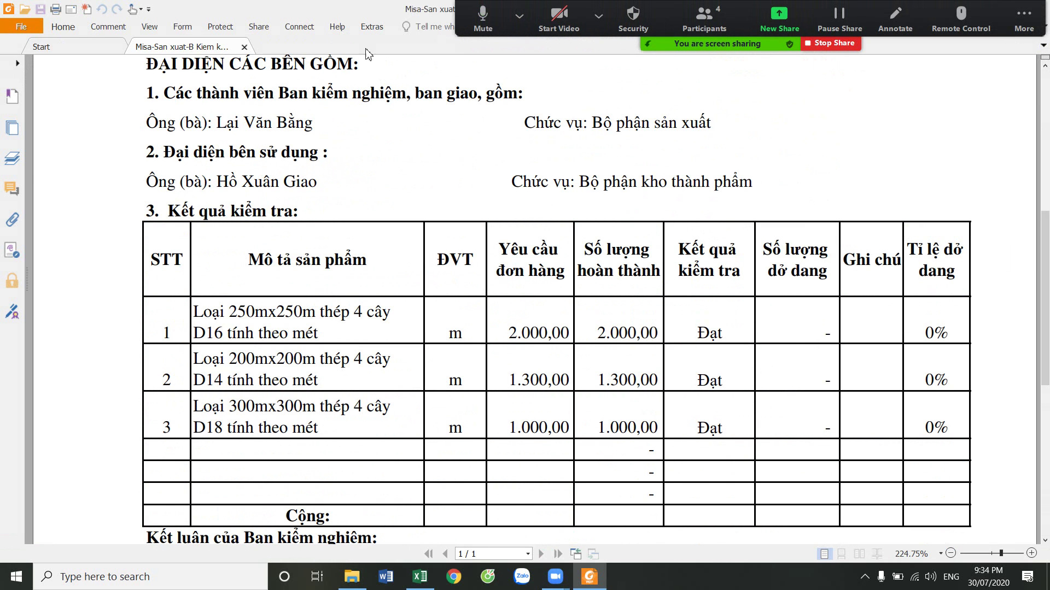
drag(382, 8, 399, 94)
click(549, 96)
click(420, 577)
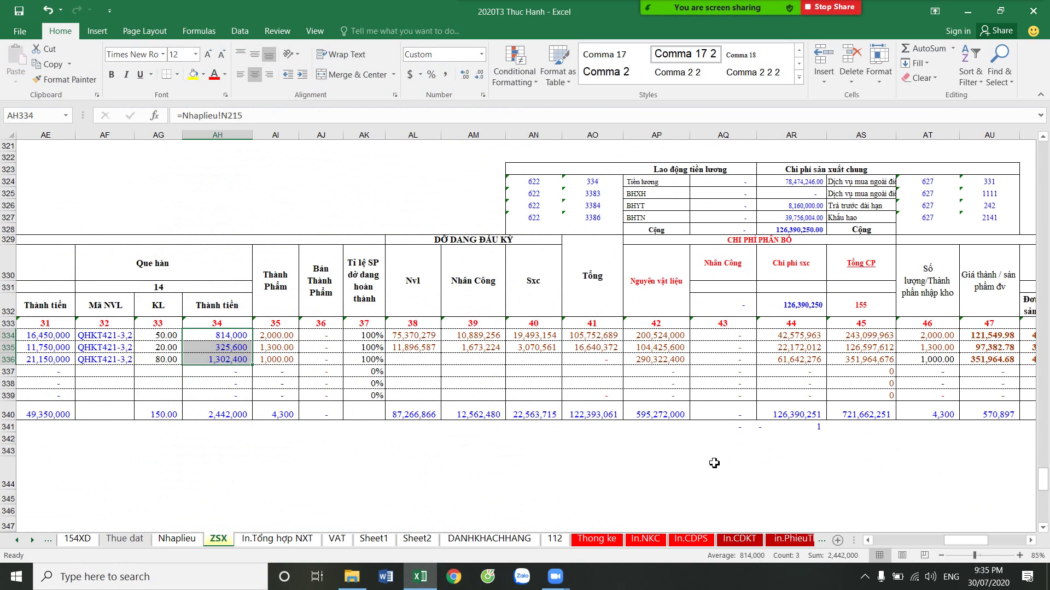
Clear AL334:AN336 and link AL334 to February's ending material WIP in BB230
drag(401, 339, 530, 357)
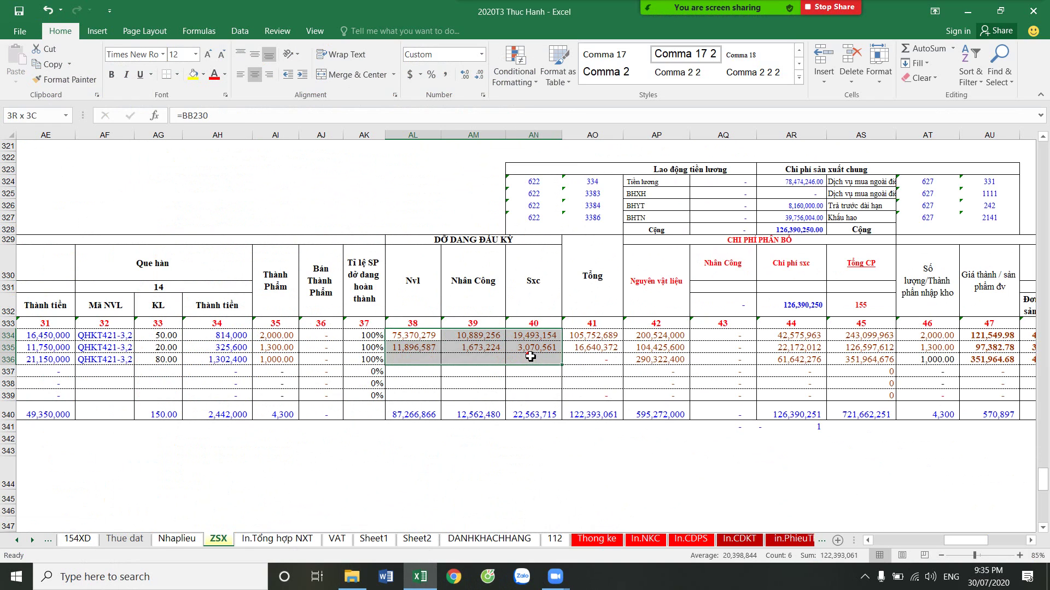
key(Delete)
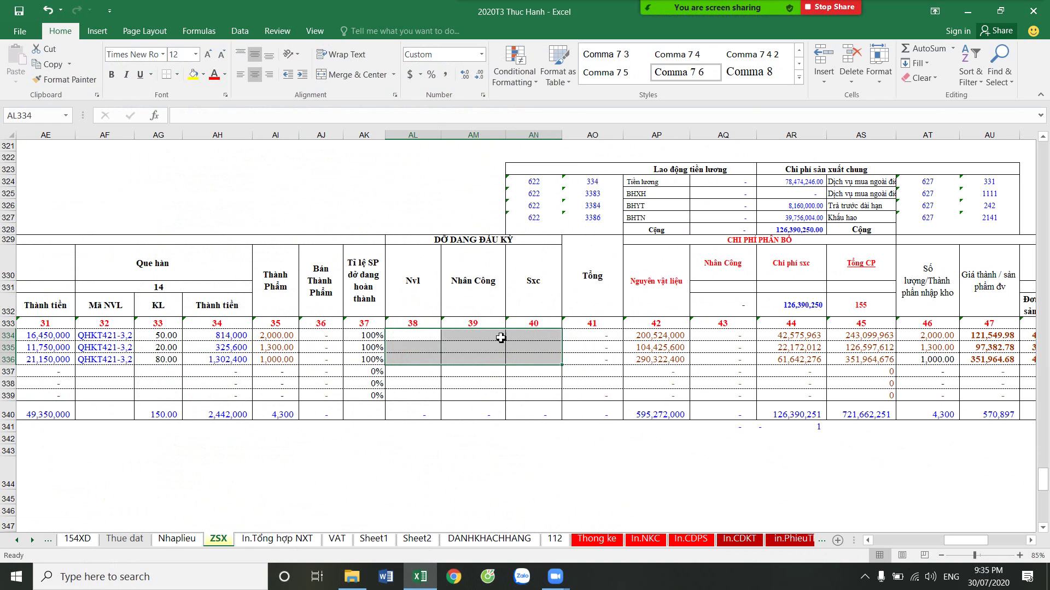
click(427, 334)
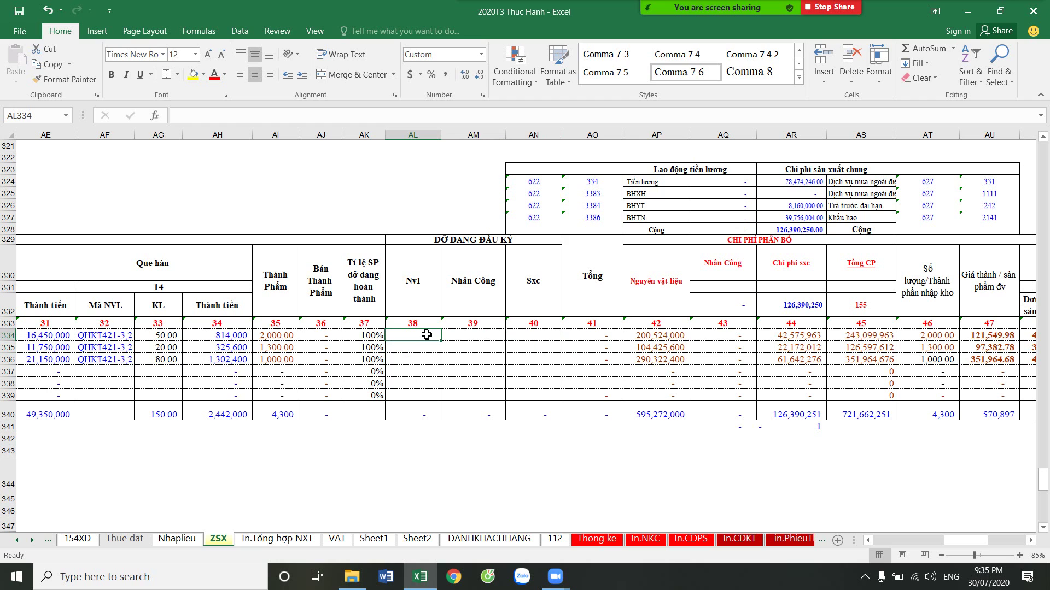
text(=)
mouse_move(972, 542)
mouse_down()
mouse_move(902, 542)
mouse_move(977, 545)
mouse_up()
scroll(859, 351, up, 10)
scroll(845, 377, up, 7)
scroll(844, 382, up, 3)
scroll(846, 396, up, 4)
scroll(839, 410, up, 4)
scroll(831, 420, up, 4)
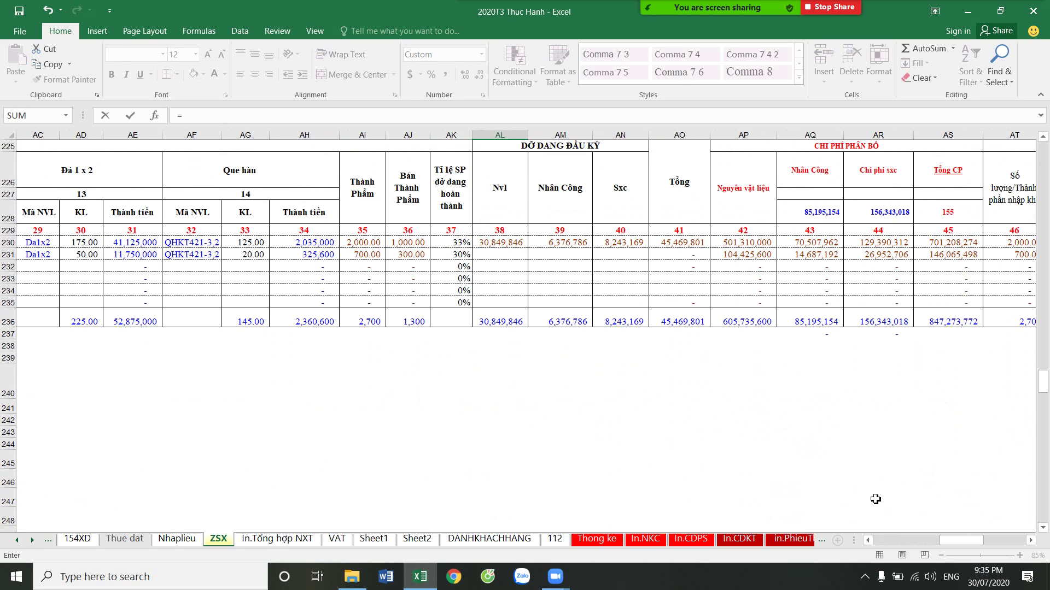
drag(950, 544, 977, 528)
click(477, 244)
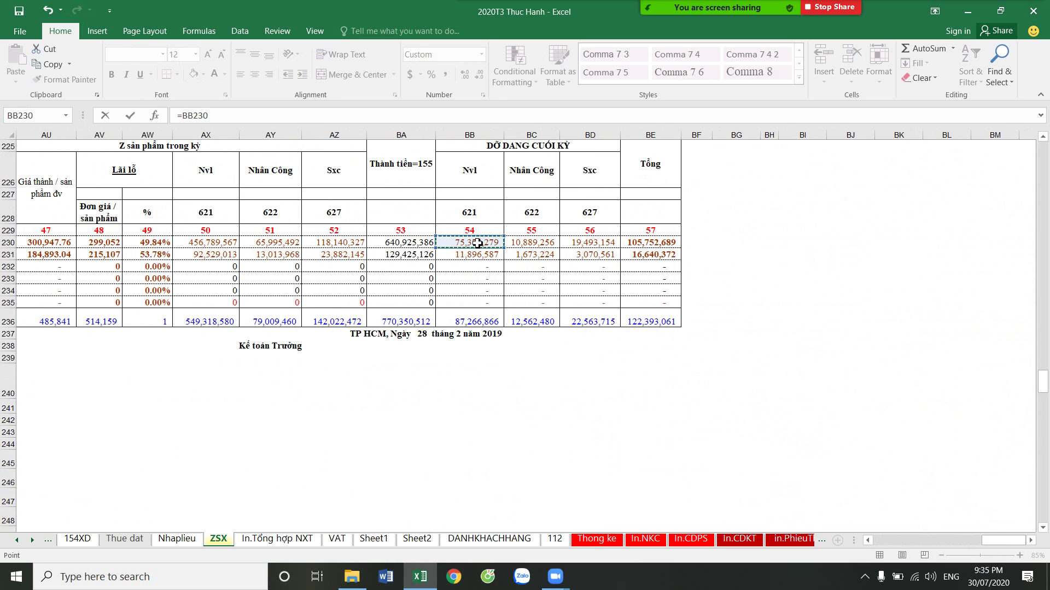
key(Return)
Copy the AL334 link across to the Nhân Công and Sxc WIP columns and through row 336
scroll(568, 371, down, 4)
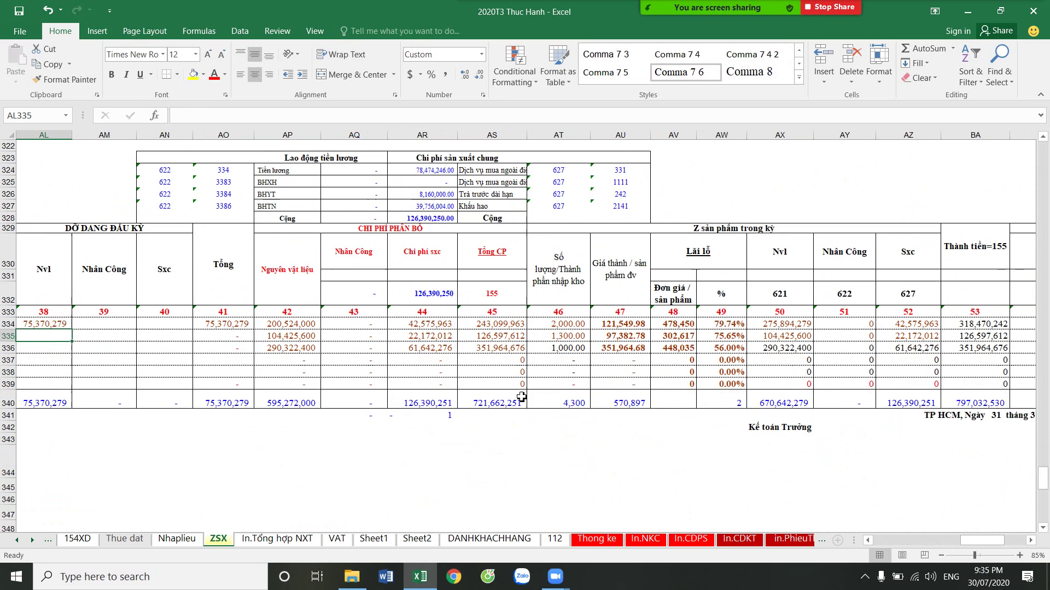
scroll(517, 430, up, 5)
scroll(517, 430, down, 5)
drag(982, 540, 962, 540)
click(462, 325)
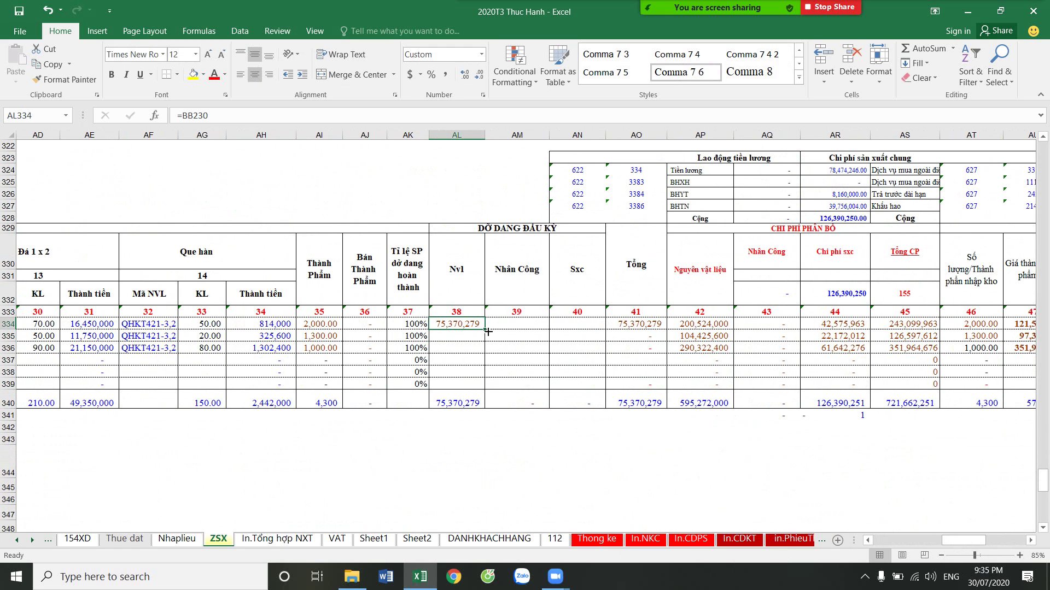
drag(487, 331, 603, 339)
click(10, 349)
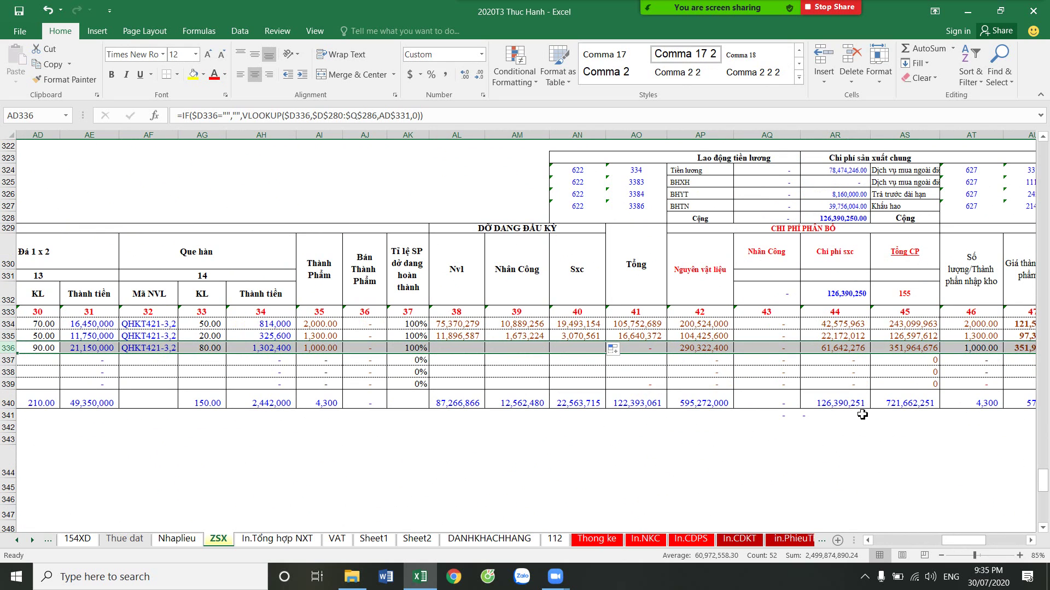
drag(968, 541, 901, 541)
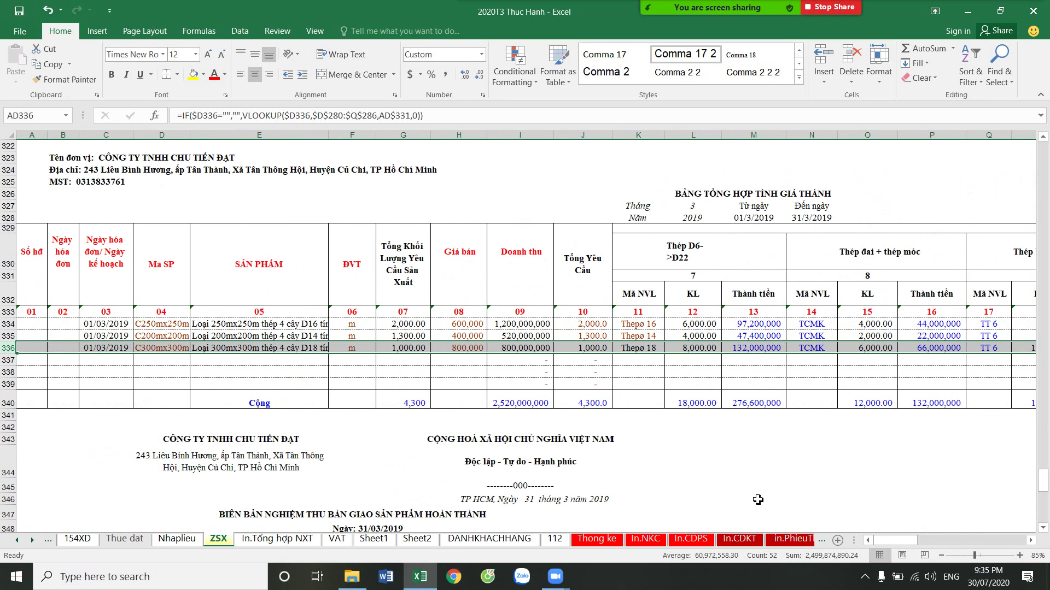
click(874, 440)
drag(896, 540, 966, 544)
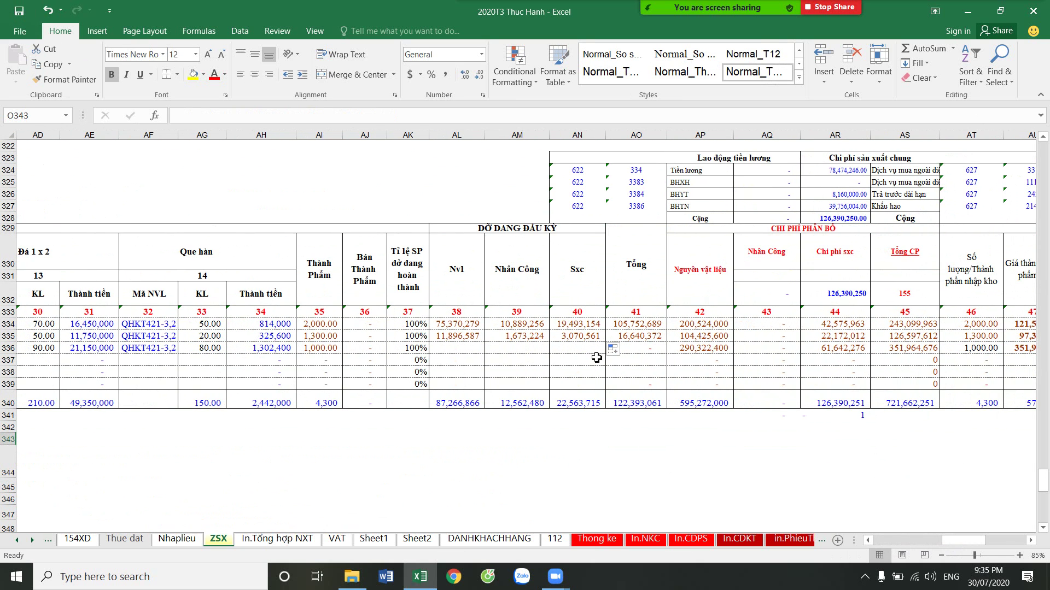
Fill the AP334 material-cost allocation formula down to AP337
click(475, 325)
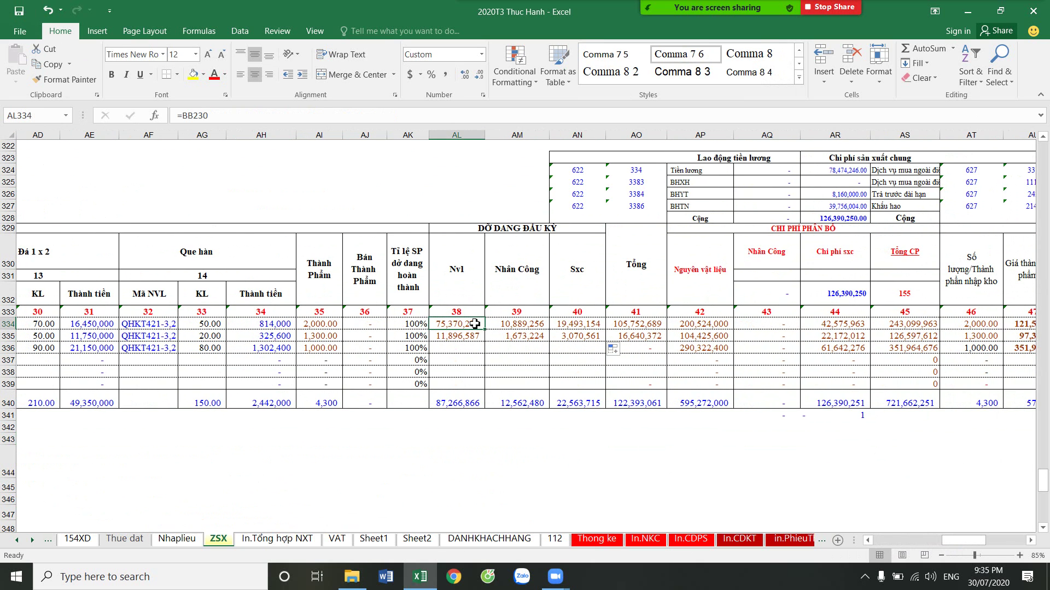
click(696, 353)
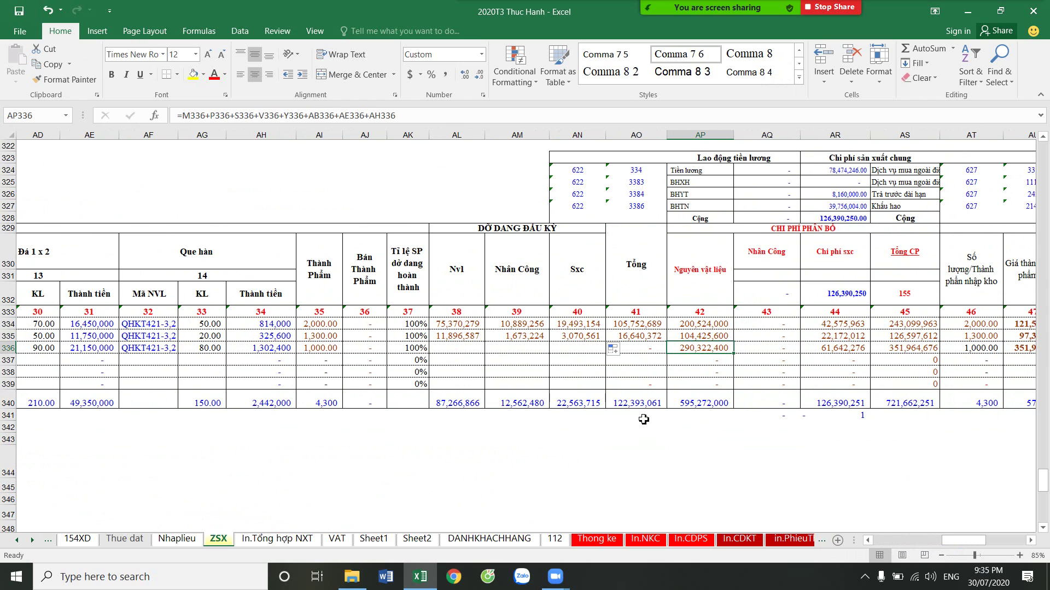
click(685, 327)
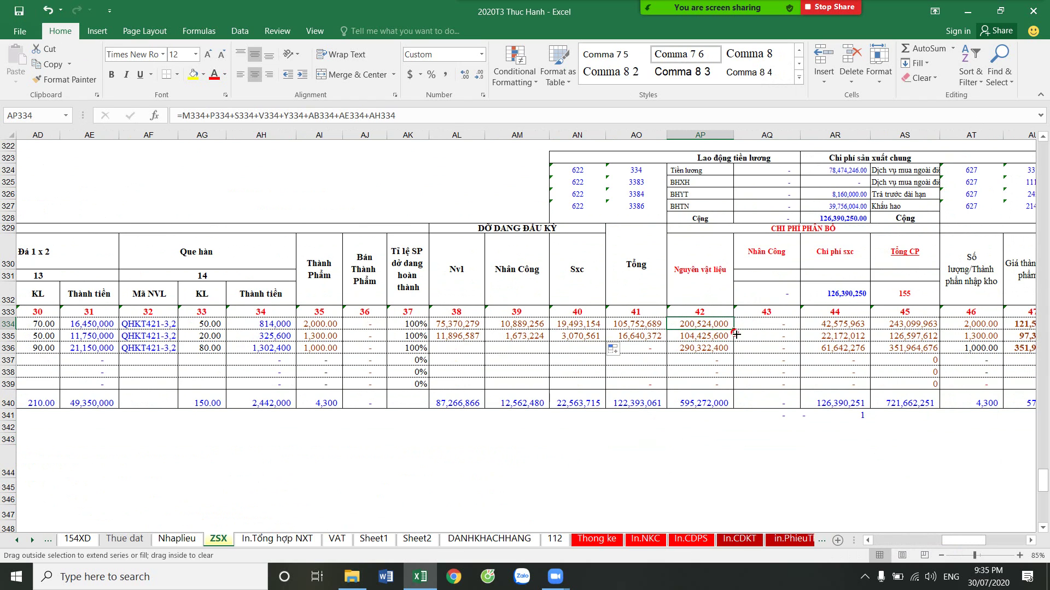
drag(736, 330, 734, 363)
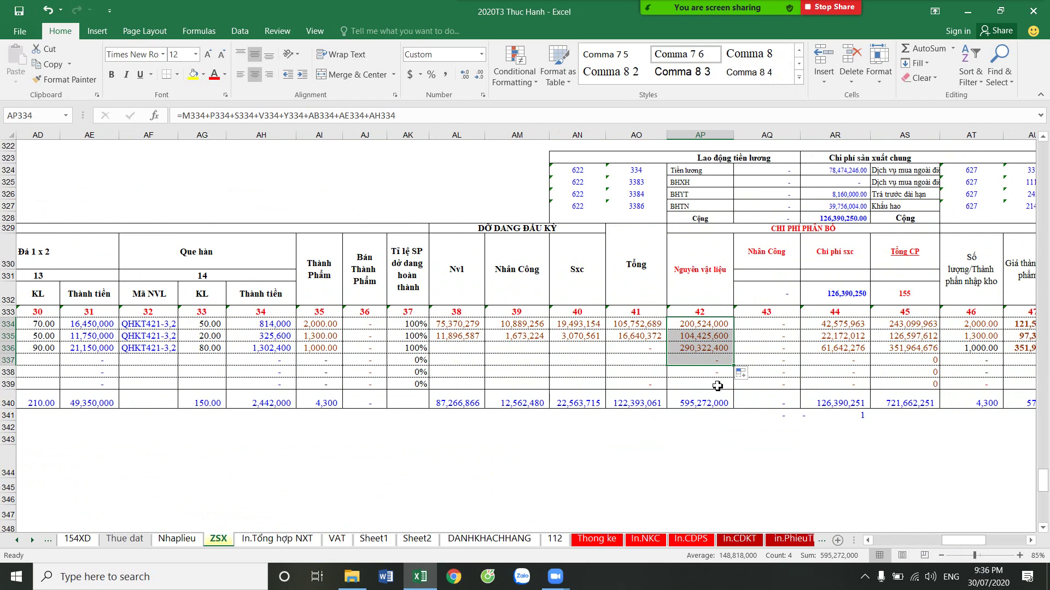
Verify the AO340 opening WIP total of 122,393,061 matches February's ending total in BE236
click(645, 349)
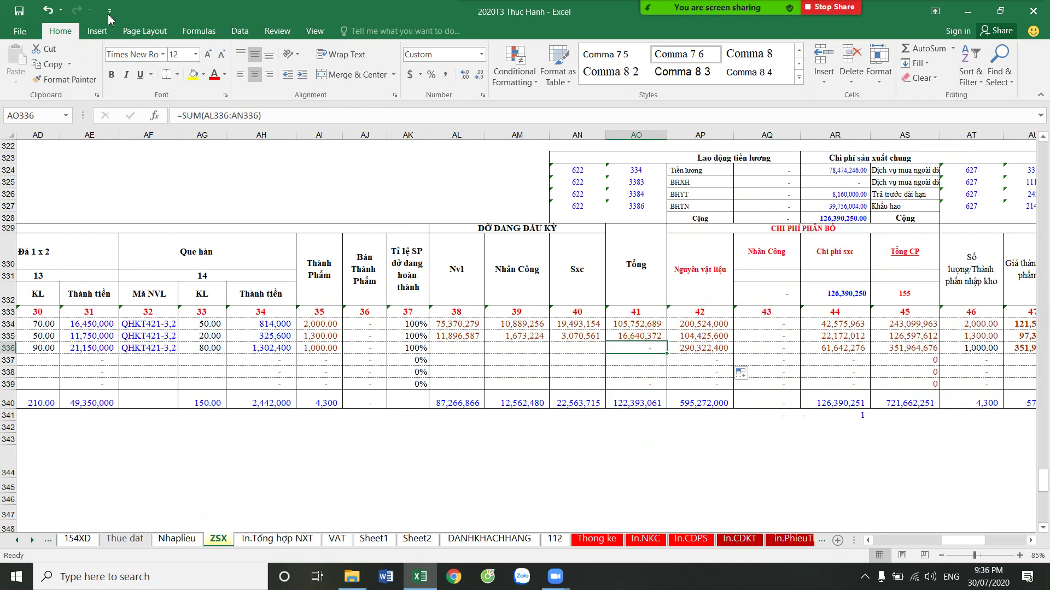
click(634, 404)
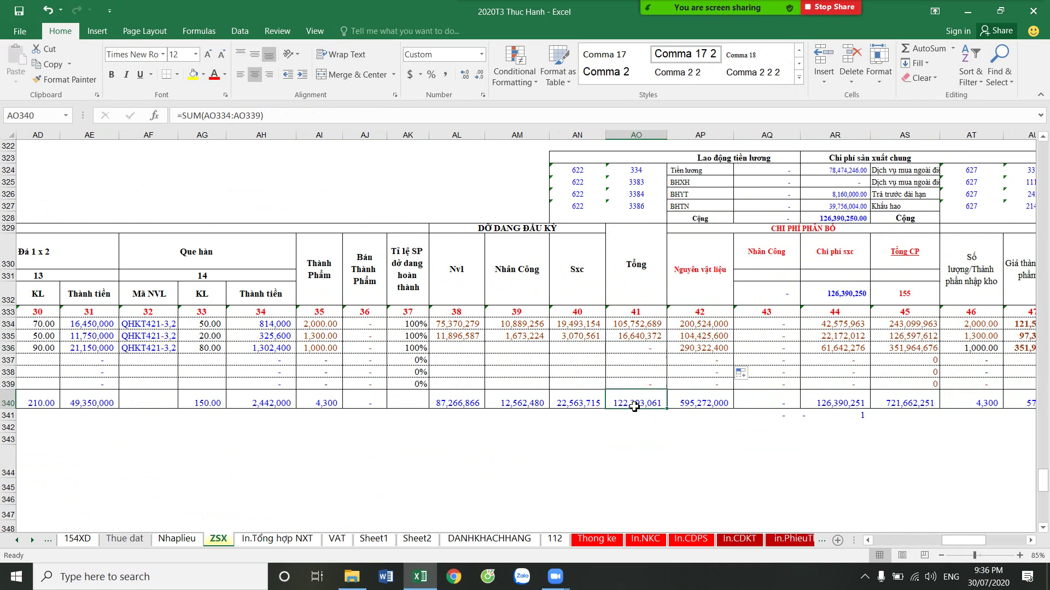
drag(967, 541, 1003, 541)
scroll(928, 480, up, 9)
scroll(929, 480, up, 8)
scroll(928, 480, up, 9)
scroll(928, 479, up, 5)
scroll(928, 479, up, 2)
click(651, 346)
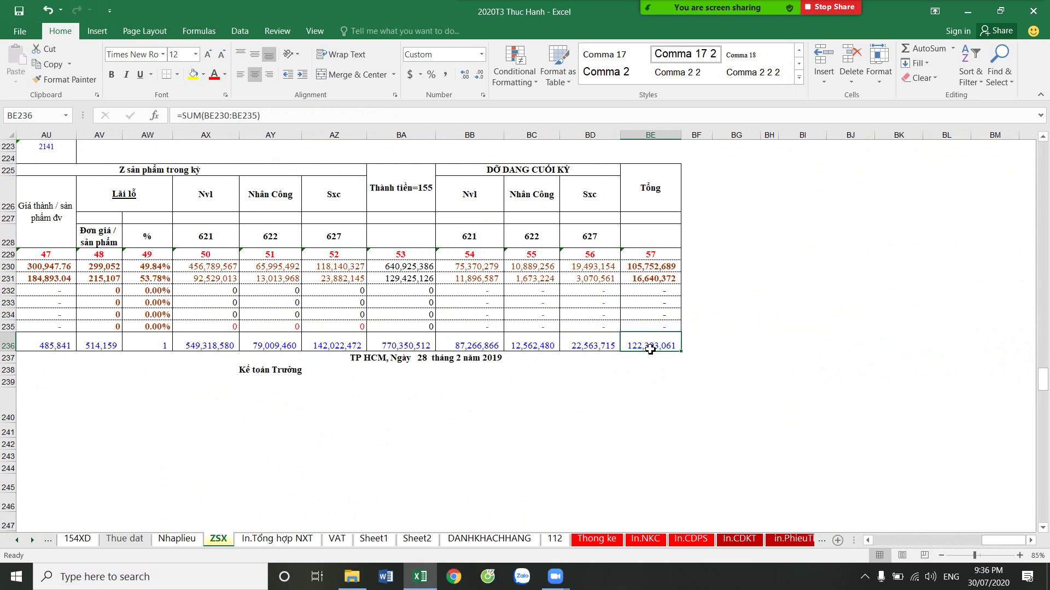
scroll(705, 475, down, 12)
scroll(705, 475, down, 9)
drag(1005, 540, 902, 540)
scroll(837, 490, down, 5)
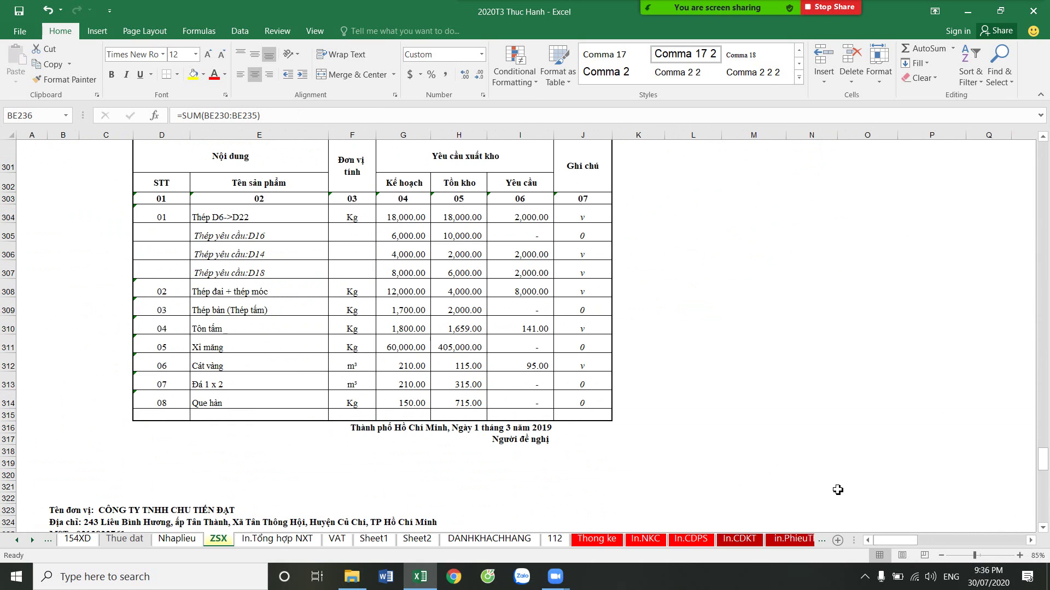
scroll(838, 490, up, 1)
scroll(833, 484, up, 5)
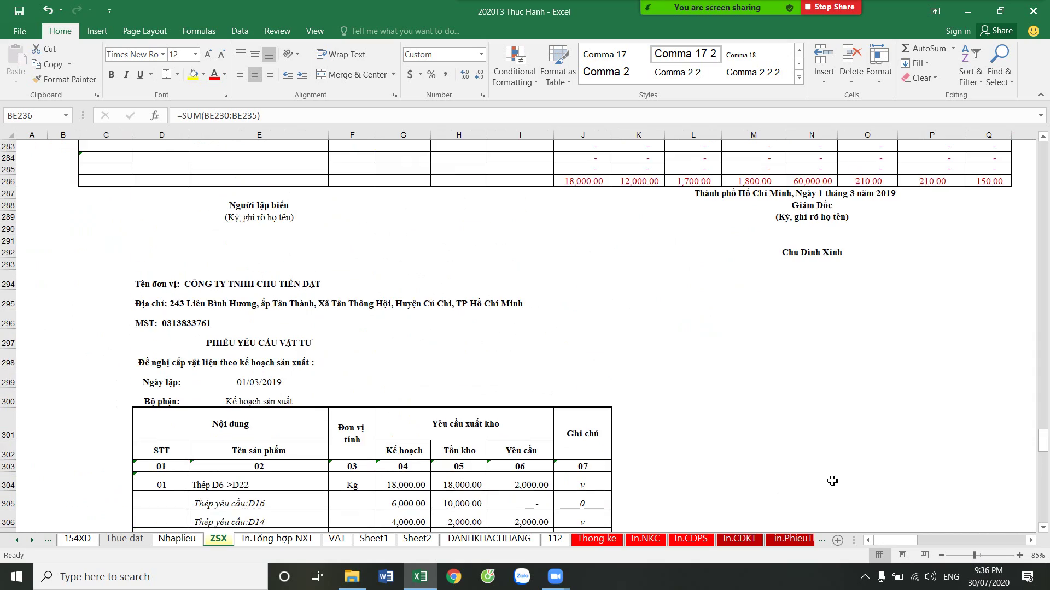
scroll(832, 481, up, 5)
scroll(832, 481, up, 3)
scroll(766, 475, down, 14)
scroll(725, 474, down, 8)
scroll(725, 474, down, 2)
scroll(725, 474, up, 3)
drag(908, 540, 988, 546)
click(581, 450)
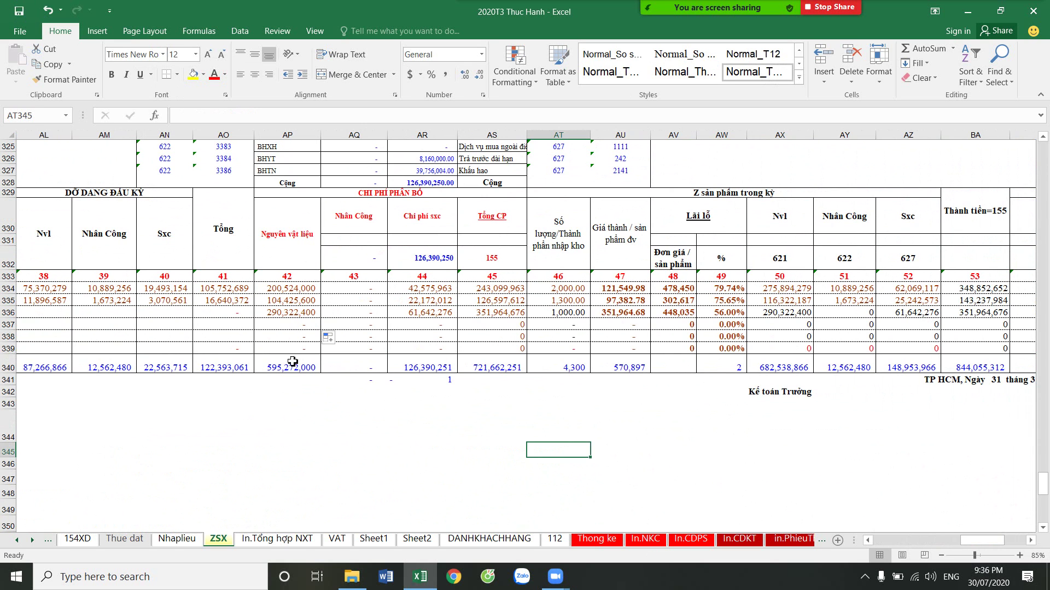
In File Explorer, go up to the parent 2020-In Giao trinh 04 course folder
click(351, 576)
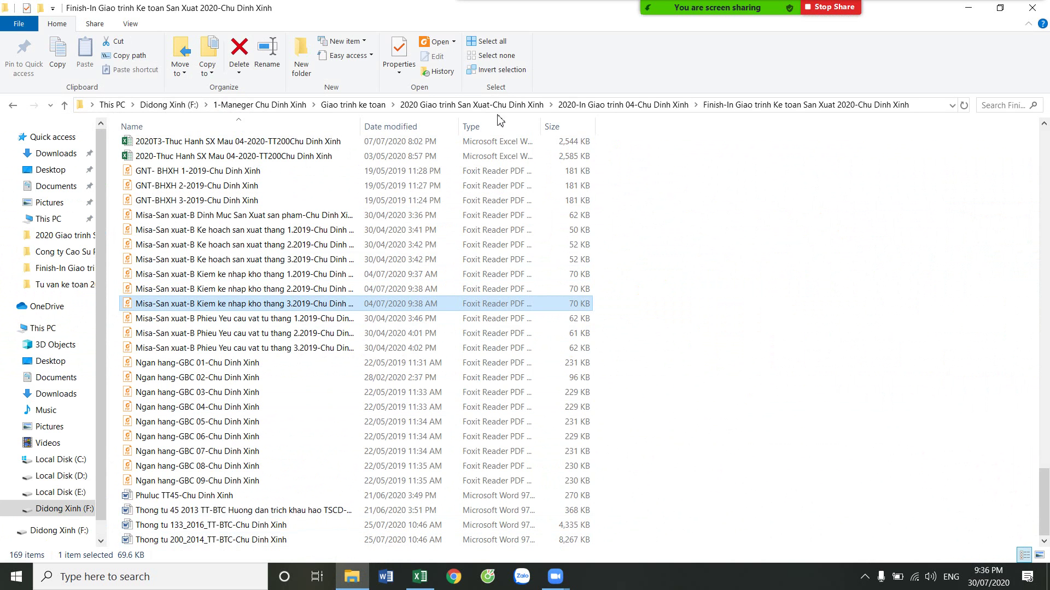
click(623, 104)
scroll(284, 348, down, 8)
scroll(284, 348, down, 1)
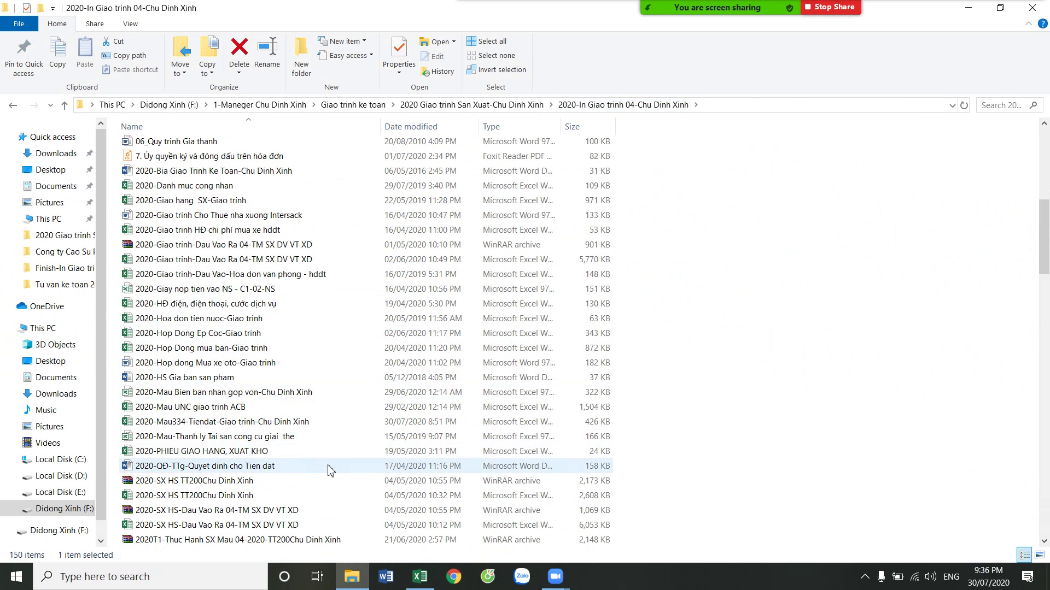
Copy the March salary journal entries Q134:AB141 from the account 334 payroll sample workbook
double_click(271, 422)
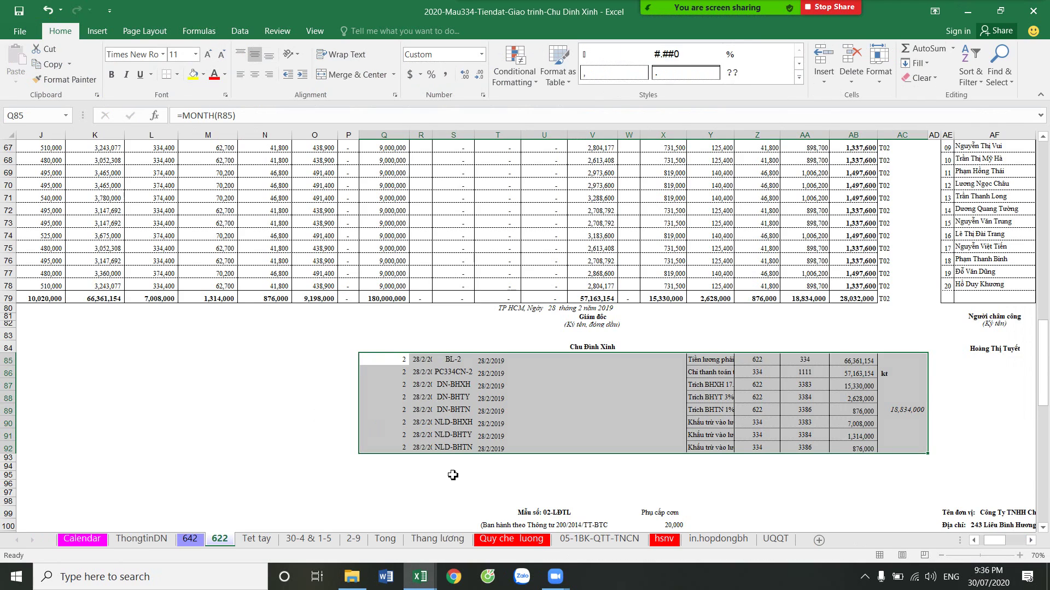
scroll(450, 473, down, 11)
scroll(469, 424, down, 9)
drag(402, 227, 930, 309)
right_click(792, 269)
click(817, 296)
mouse_move(418, 577)
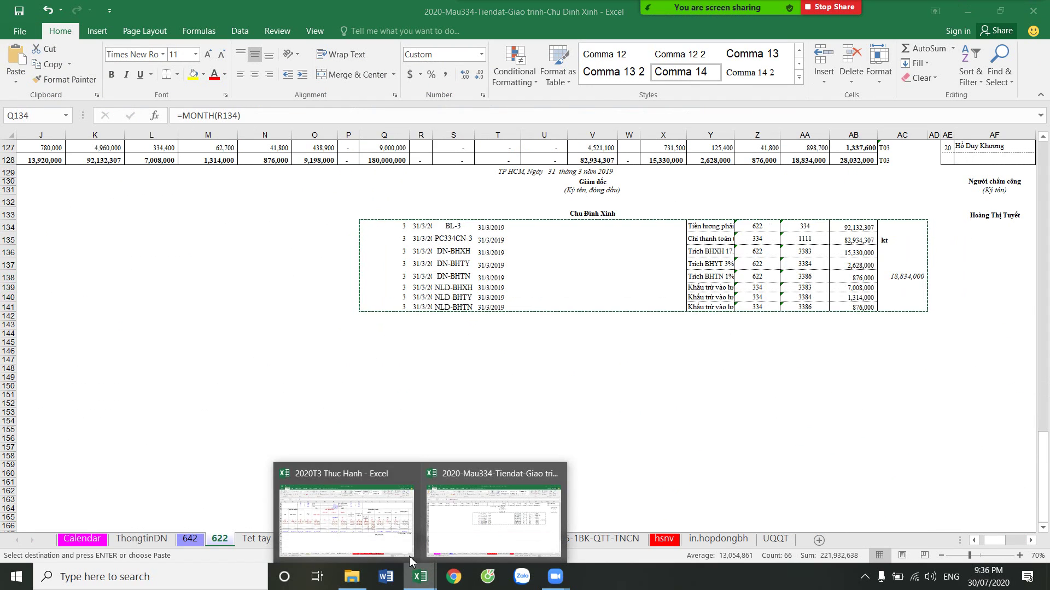
Paste the payroll entries at C218 of Nhaplieu and delete the stray 18834000 in O222
click(350, 514)
click(177, 539)
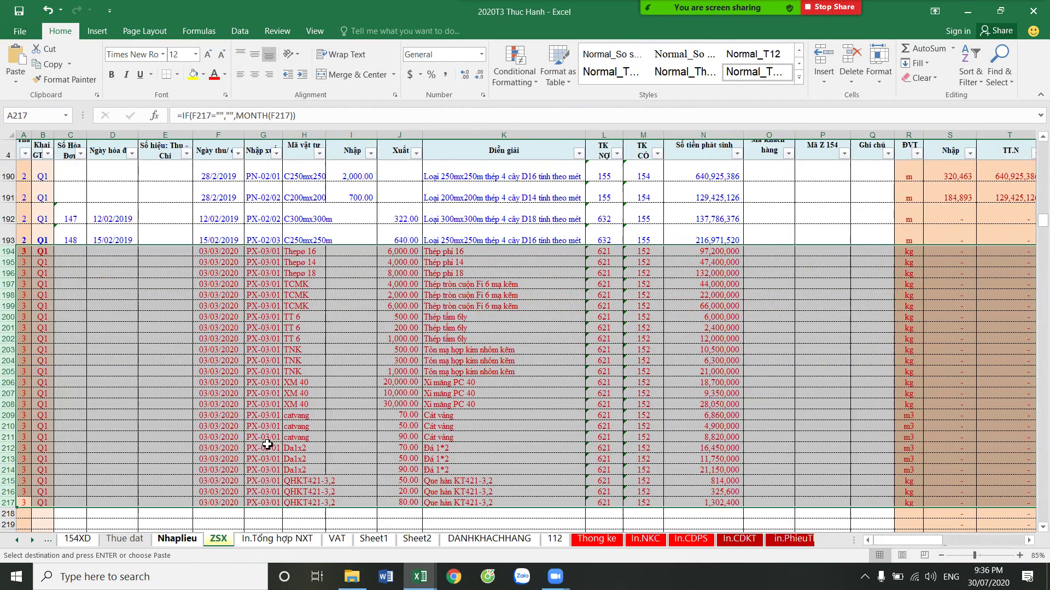
scroll(241, 330, down, 5)
right_click(76, 314)
click(118, 82)
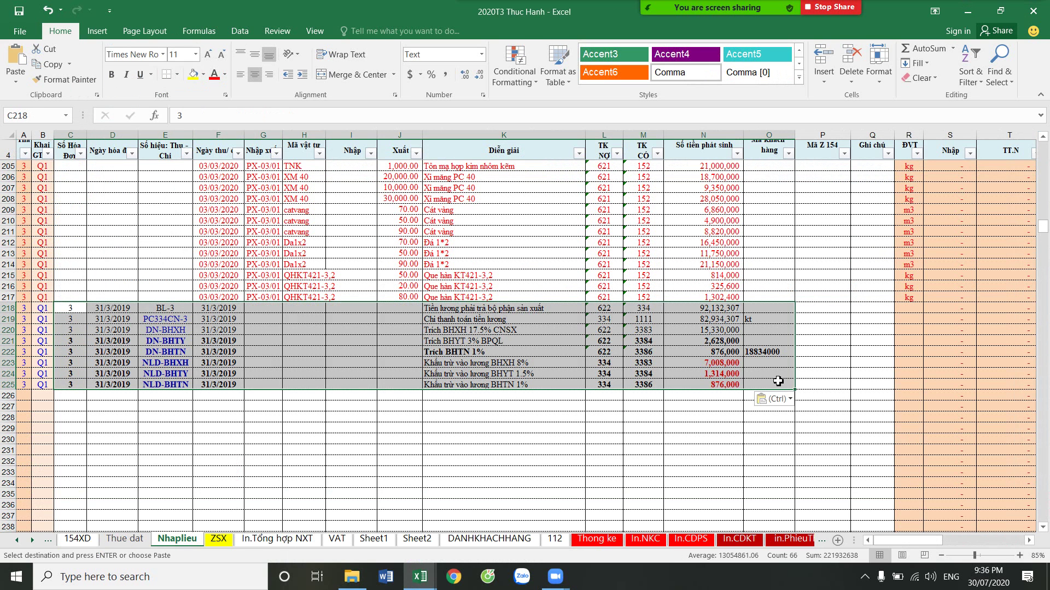
click(769, 356)
key(Delete)
click(702, 417)
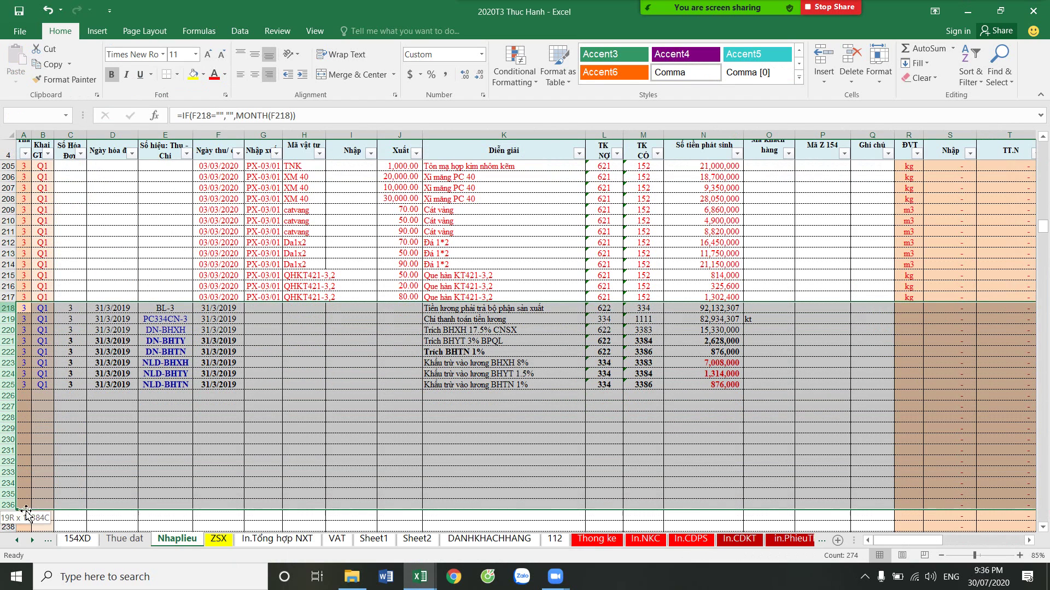
Format rows 218–236 in red, non-bold text, then move to the ZSX sheet
drag(10, 309, 9, 506)
click(214, 74)
click(111, 74)
click(111, 75)
click(374, 354)
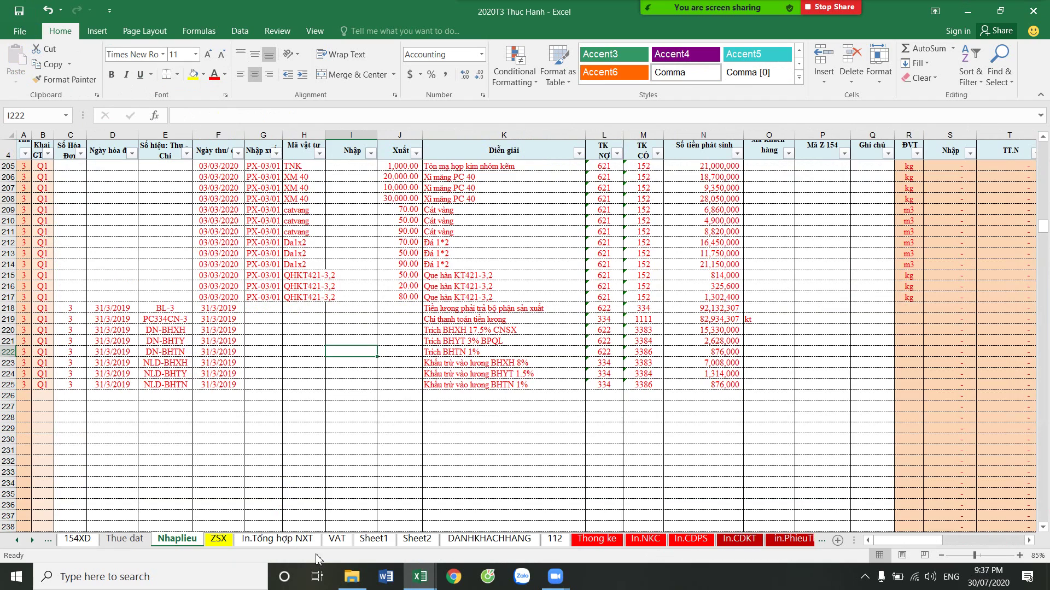
click(218, 541)
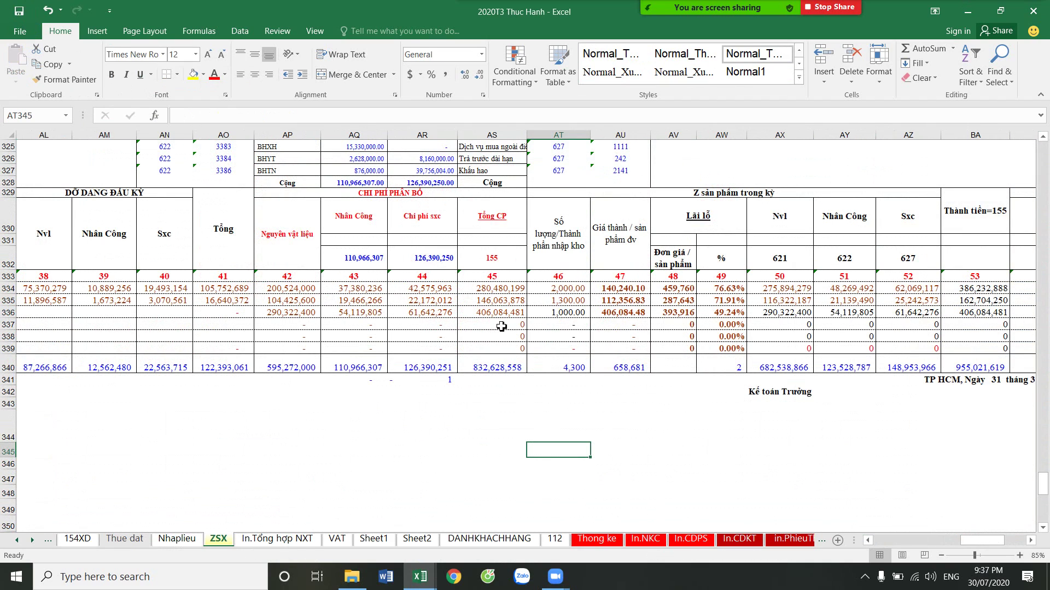
scroll(462, 348, up, 1)
drag(354, 170, 426, 217)
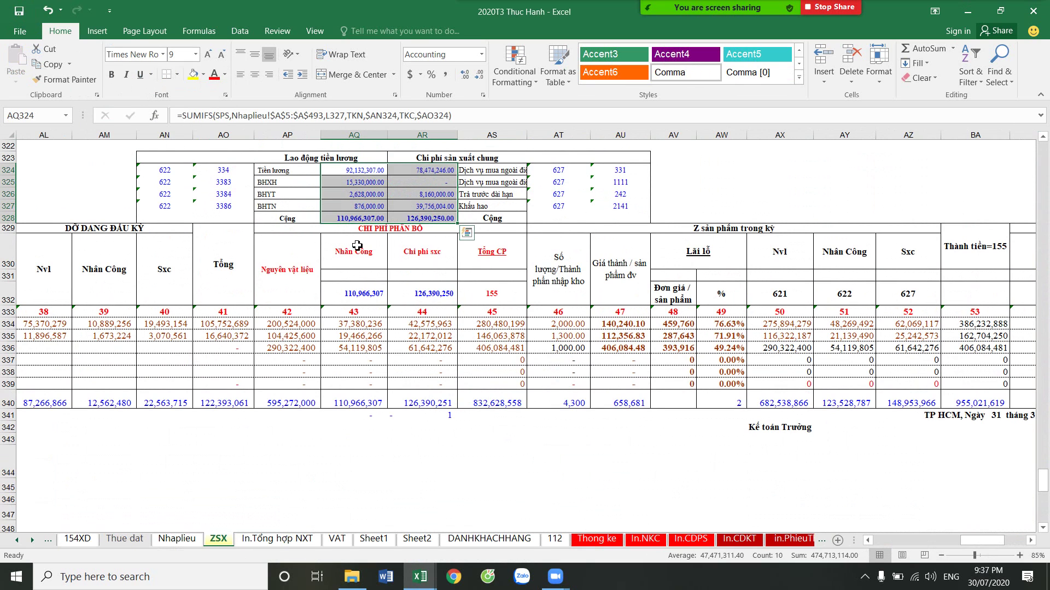
drag(418, 173, 596, 206)
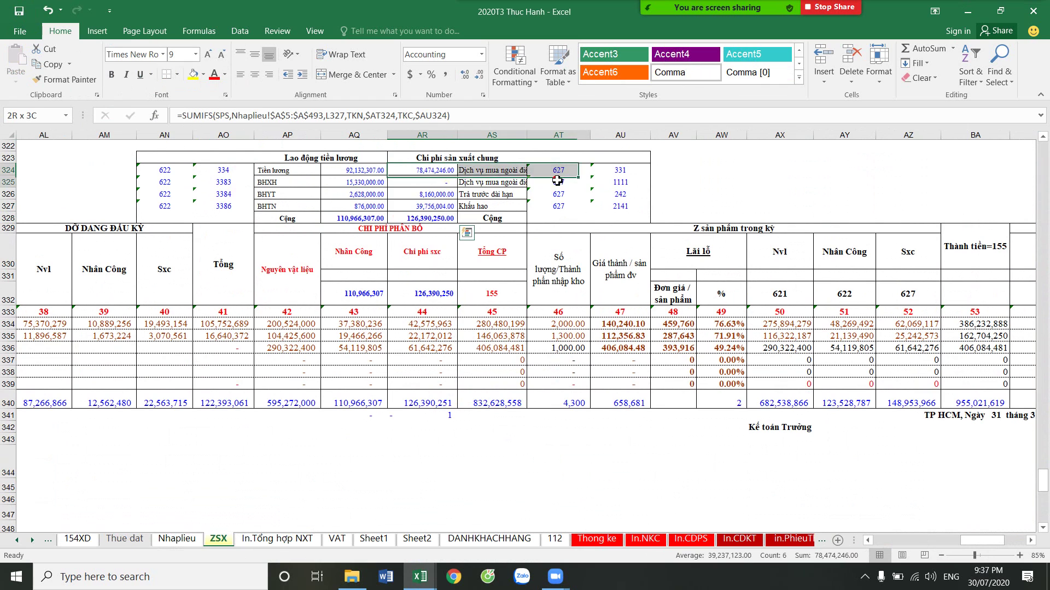
click(20, 10)
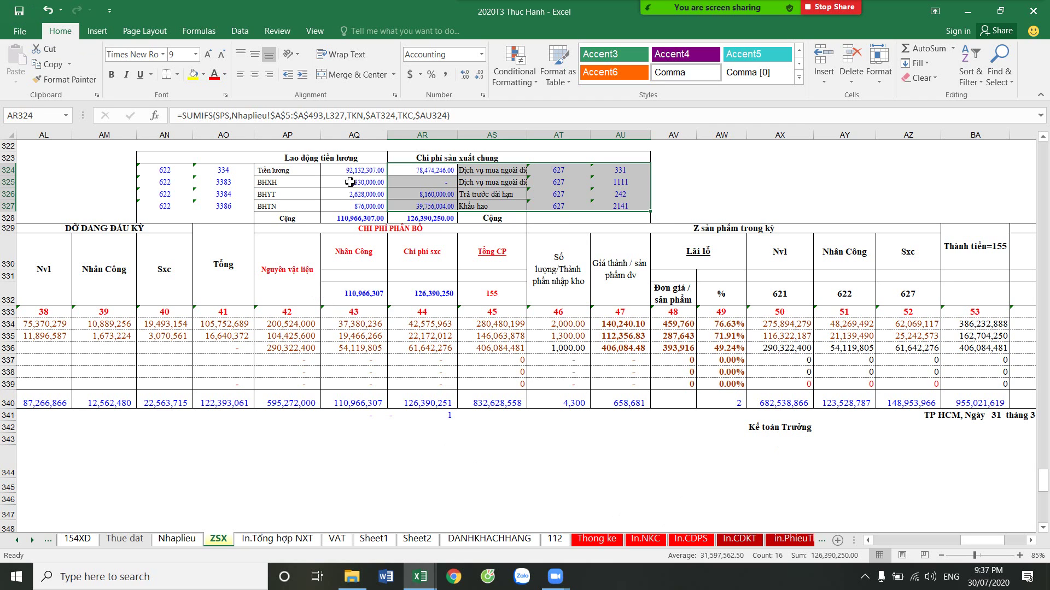
drag(352, 171, 613, 205)
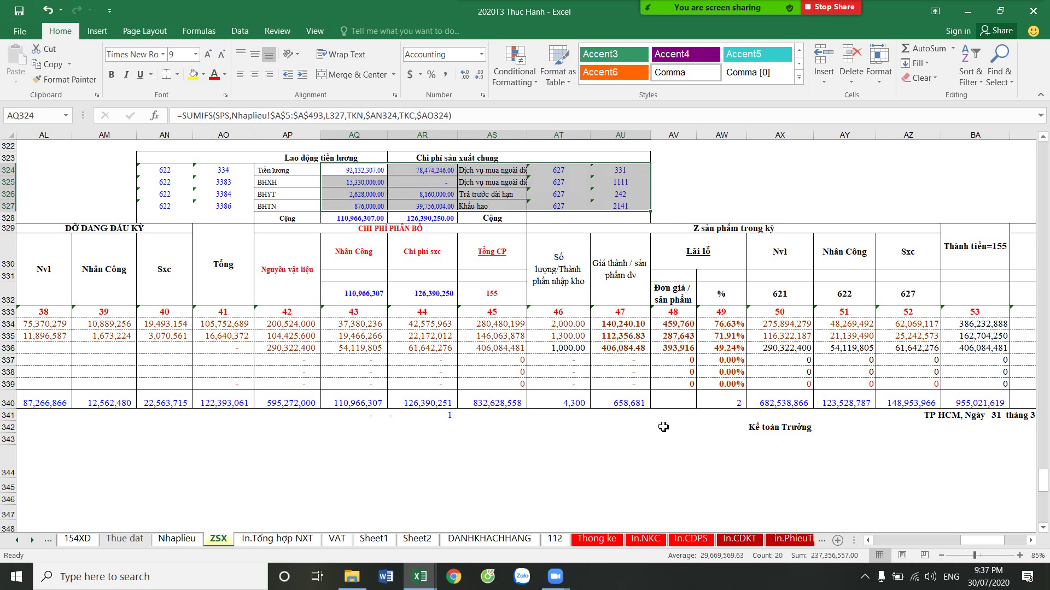
Review the 621, 622 and 627 account rows on the In.CDPS trial balance
click(692, 541)
scroll(246, 456, down, 4)
scroll(164, 443, down, 7)
scroll(82, 437, down, 5)
scroll(21, 423, down, 4)
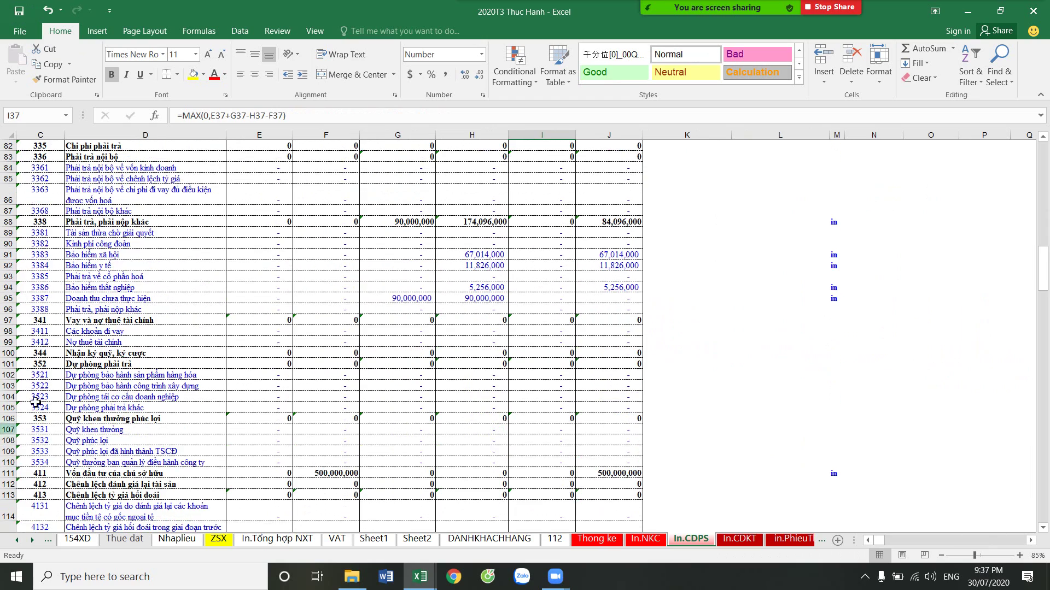
scroll(12, 463, down, 5)
scroll(17, 437, down, 9)
scroll(20, 421, down, 2)
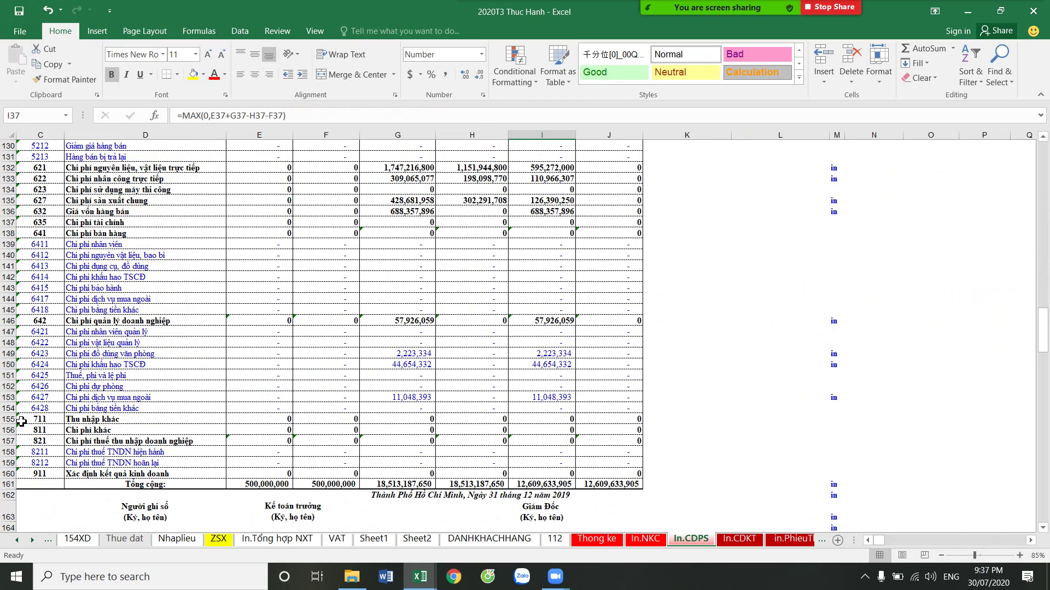
click(8, 200)
click(9, 189)
click(8, 168)
click(8, 178)
click(177, 539)
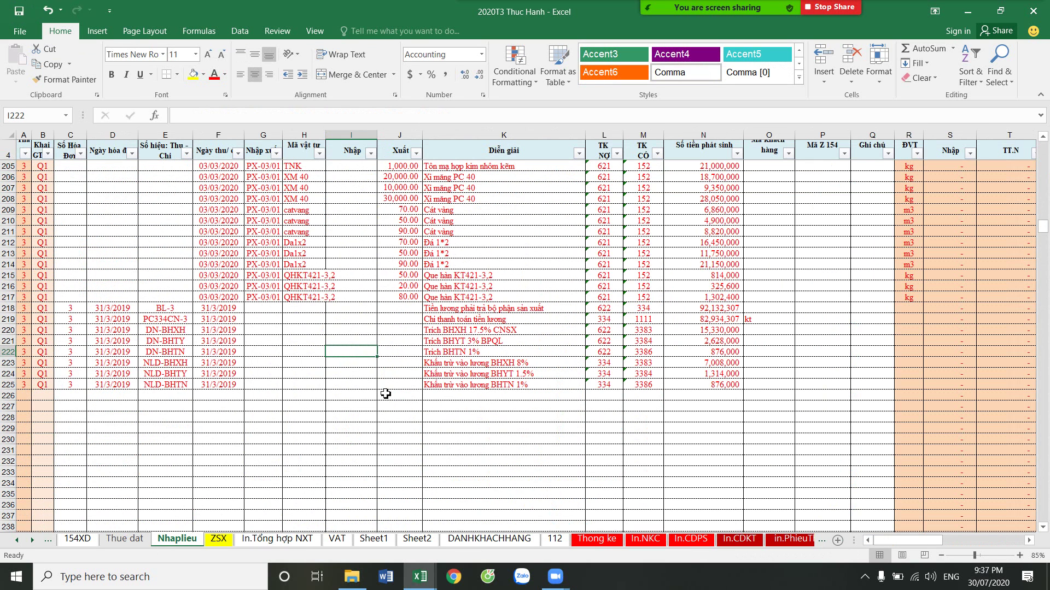
Copy closing-entry rows 187–189 into Nhaplieu rows 226–228, dated 31/3/2019
scroll(246, 403, up, 1)
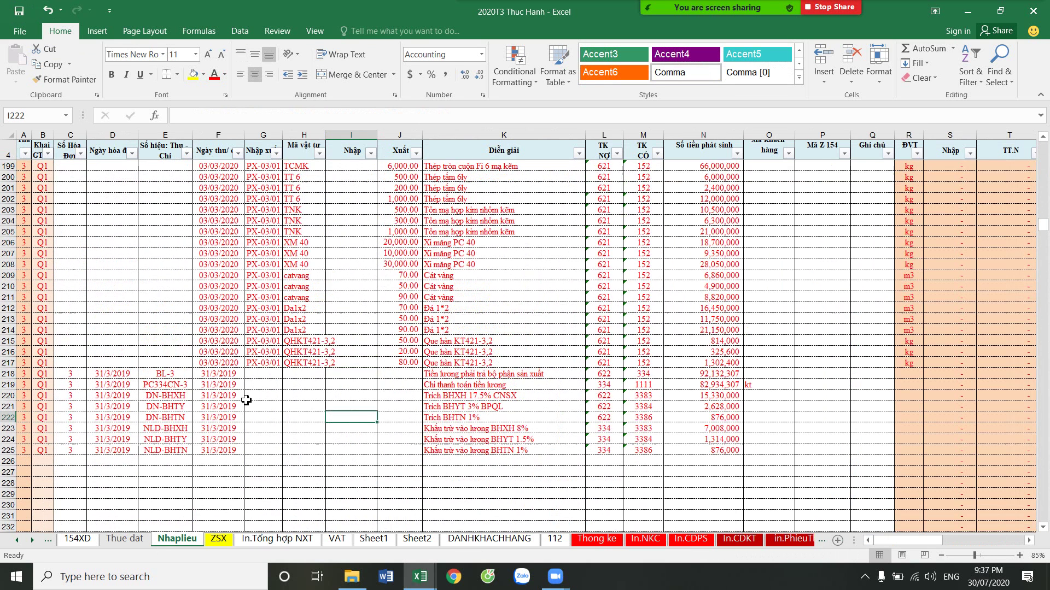
scroll(244, 399, up, 3)
scroll(377, 363, down, 3)
scroll(399, 353, up, 1)
scroll(399, 350, up, 6)
scroll(400, 343, up, 2)
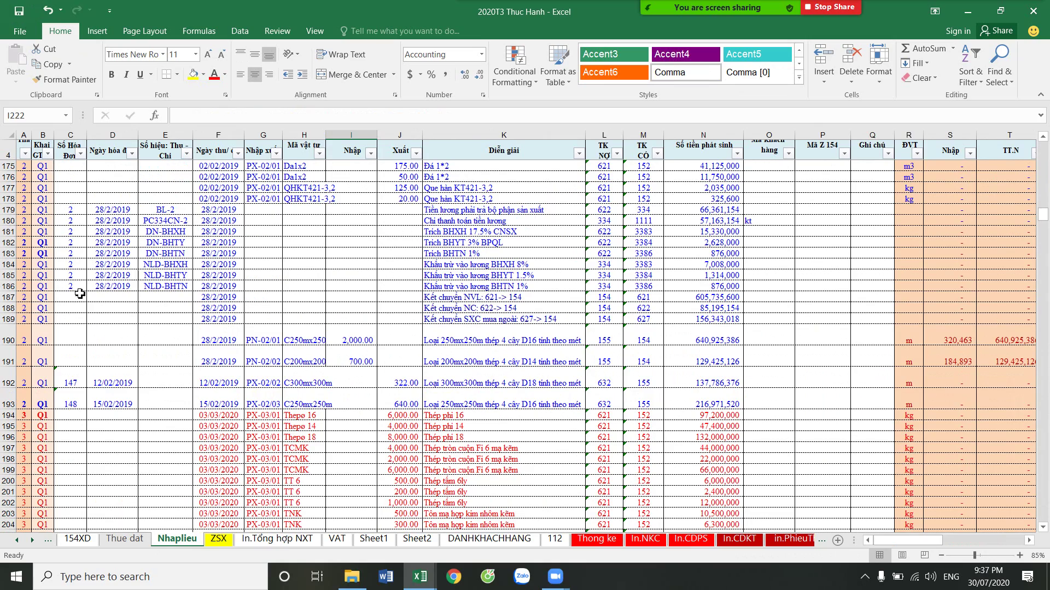
drag(9, 297, 8, 318)
right_click(424, 309)
click(448, 331)
scroll(181, 430, down, 9)
scroll(139, 432, down, 4)
click(9, 298)
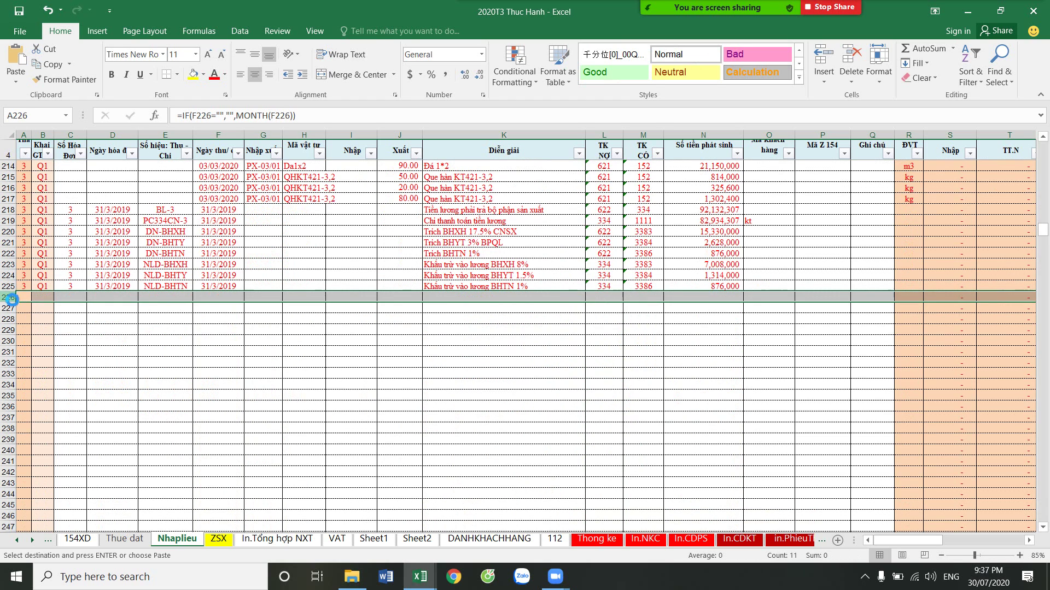
key(ctrl+v)
click(239, 287)
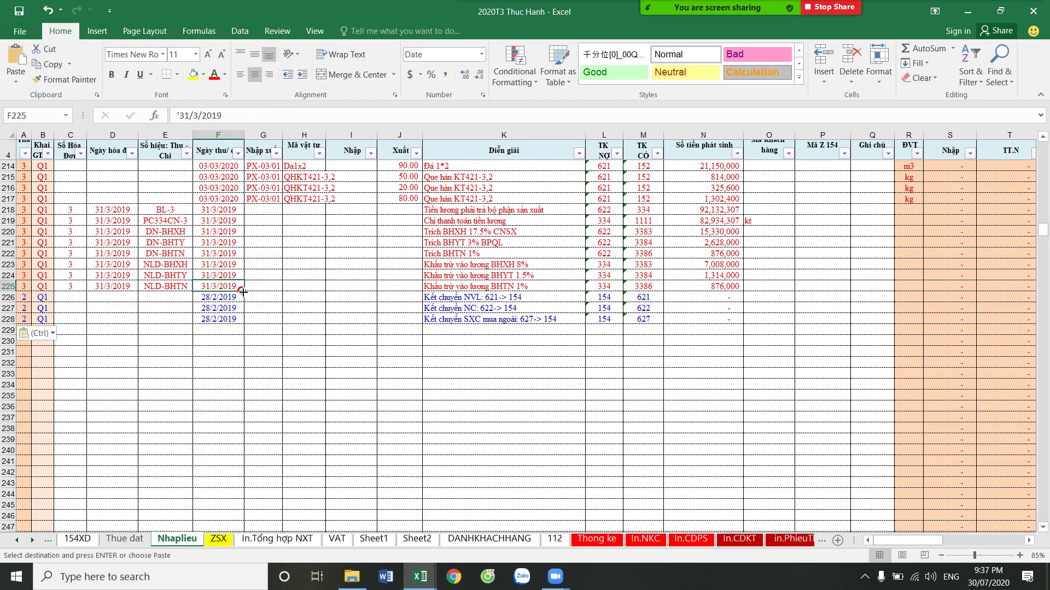
drag(244, 291, 243, 322)
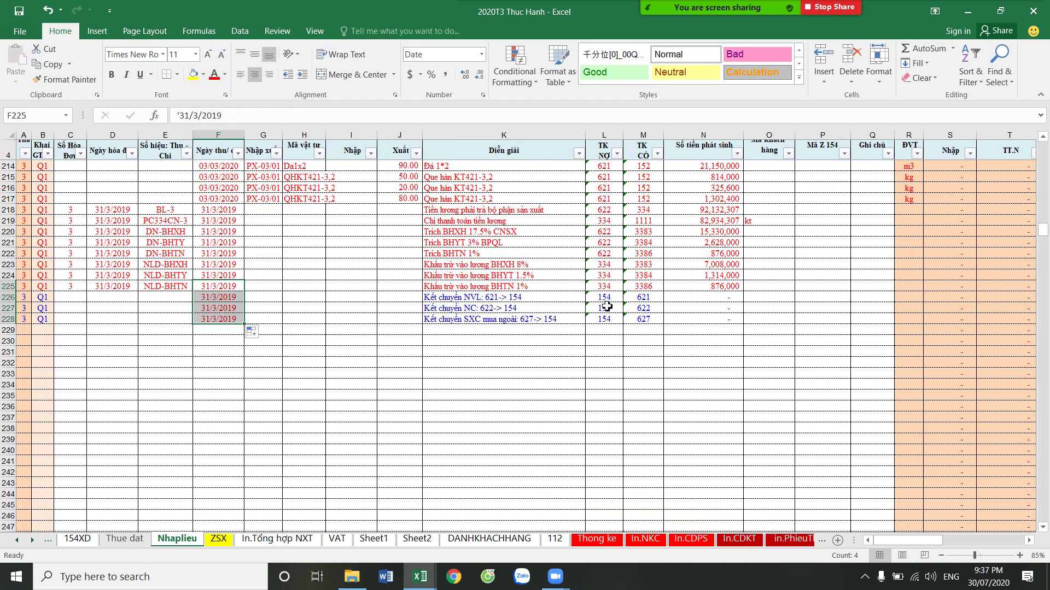
Link amounts N226:N228 to the ZSX totals AP340, AQ340 and AR340
click(686, 298)
text(=)
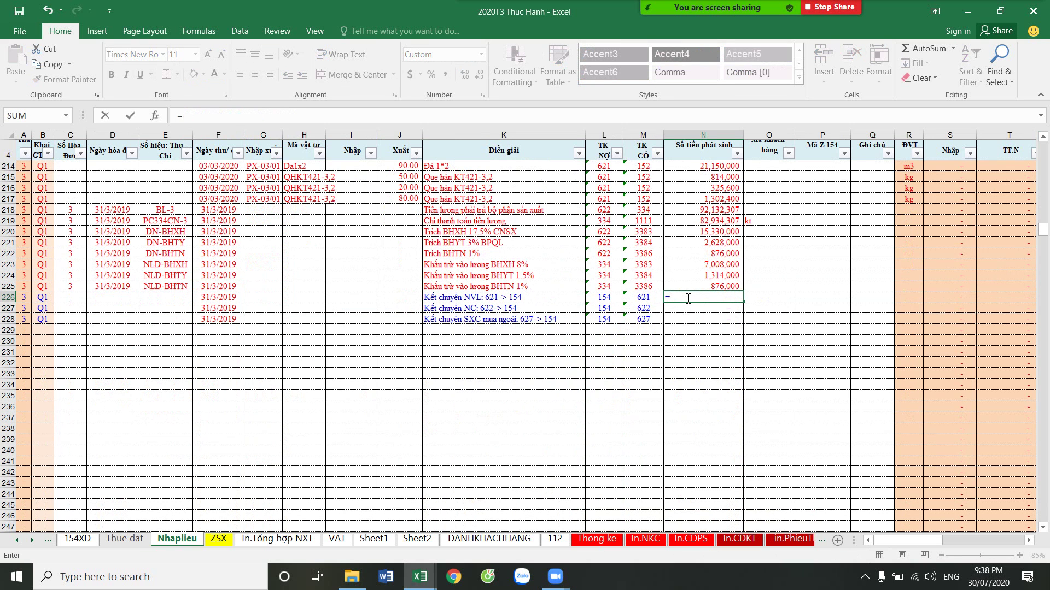
click(218, 539)
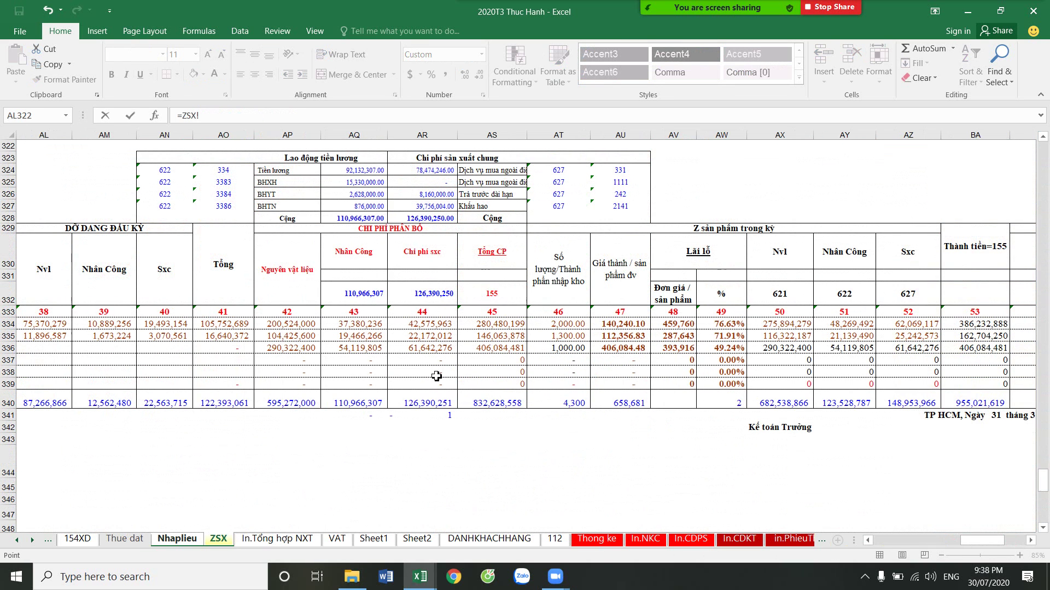
drag(984, 540, 980, 547)
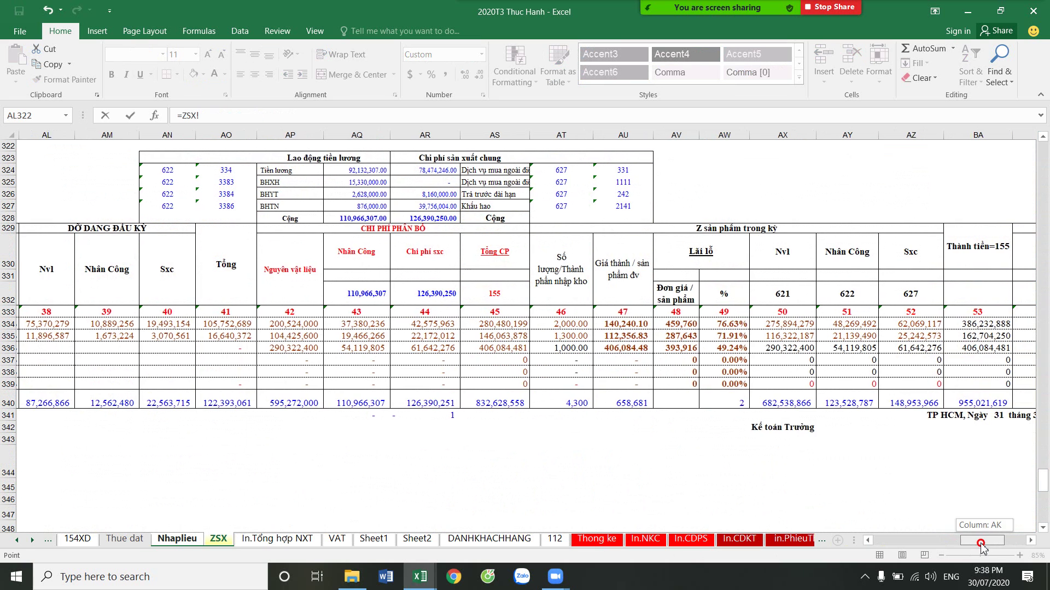
click(379, 405)
key(Return)
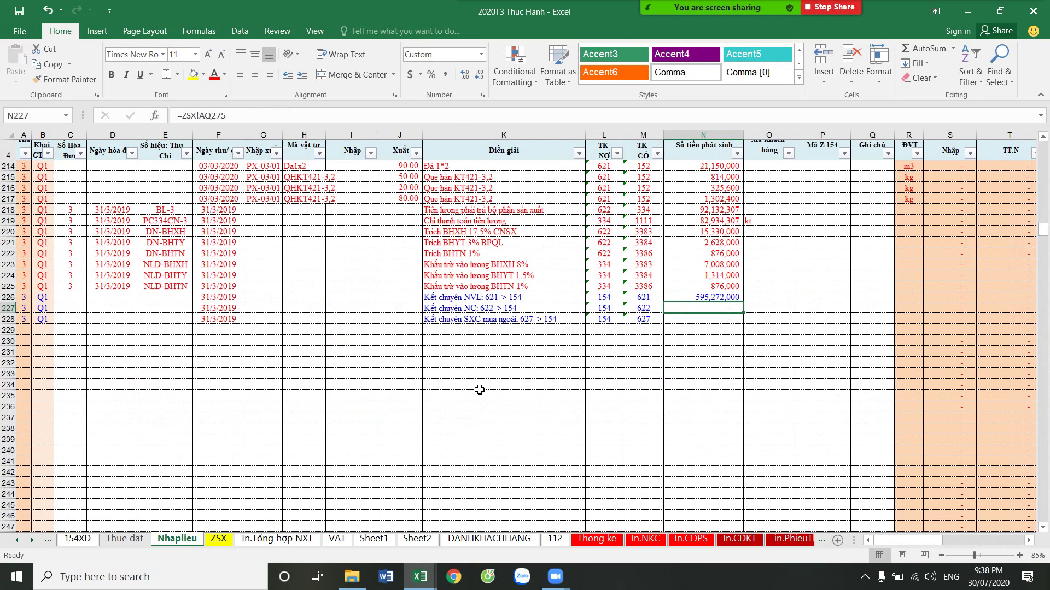
text(=)
click(218, 538)
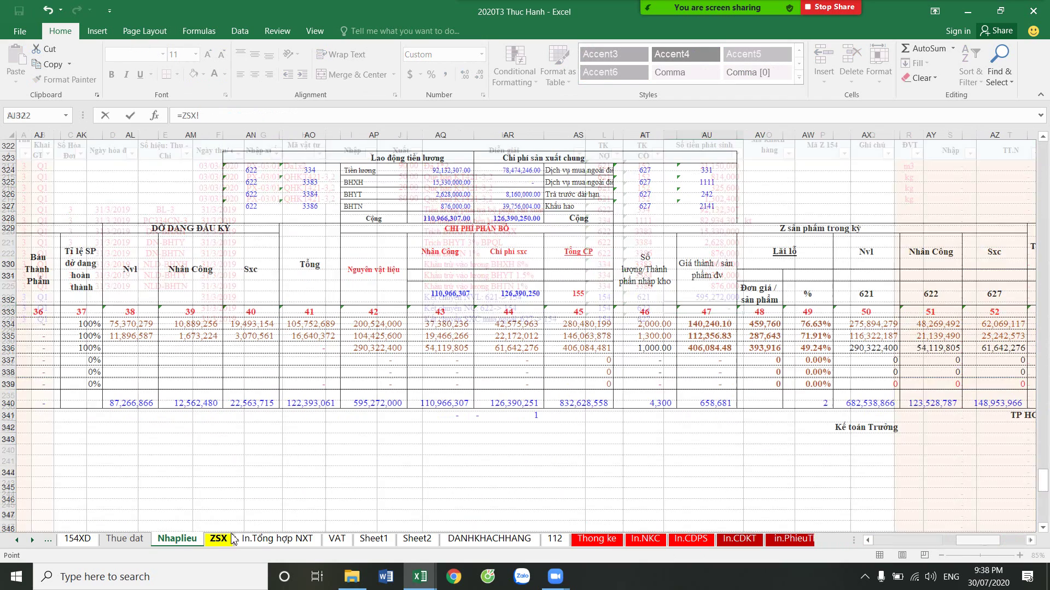
click(463, 404)
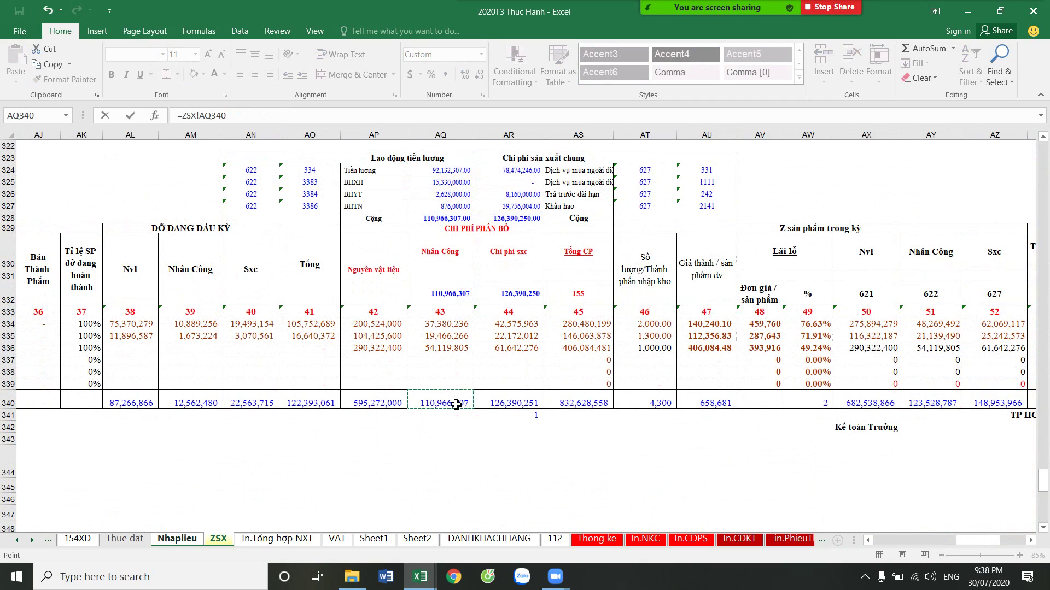
key(Return)
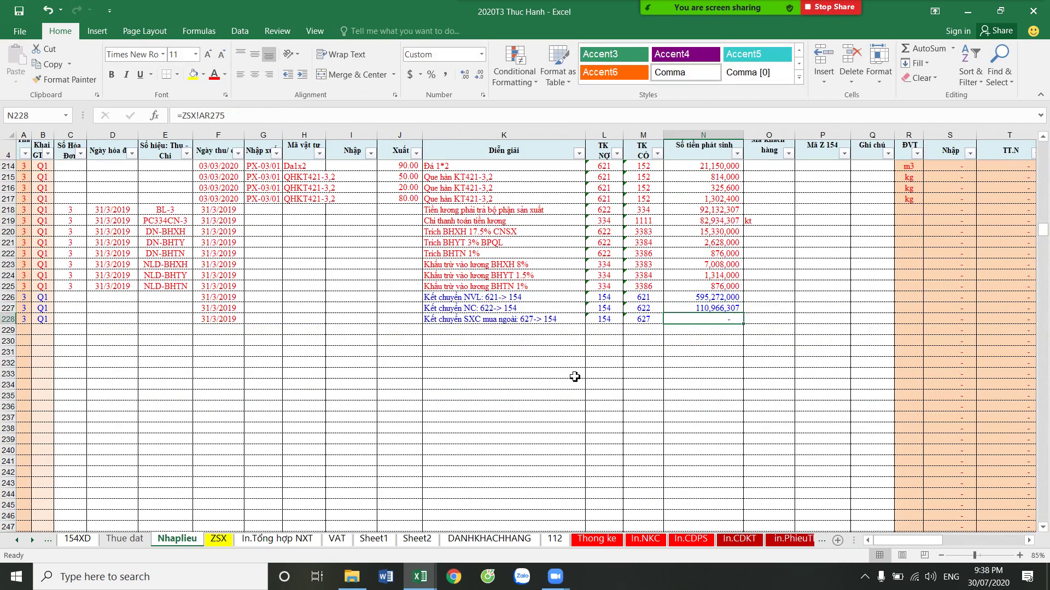
text(=)
click(219, 540)
click(528, 403)
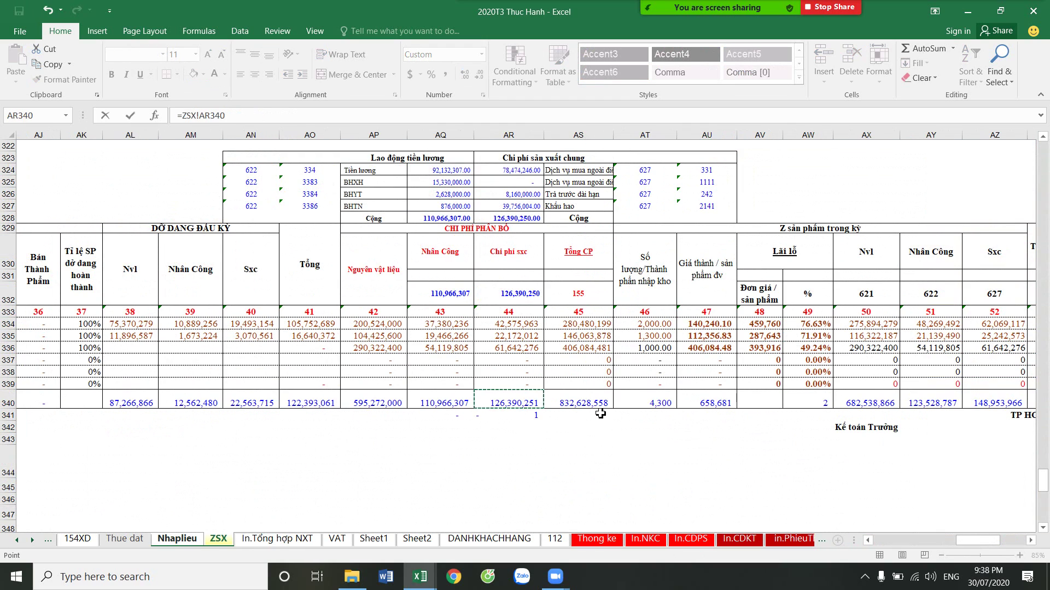
key(Return)
Show one more decimal place for allocated labour and overhead in ZSX AQ334:AR339
click(218, 540)
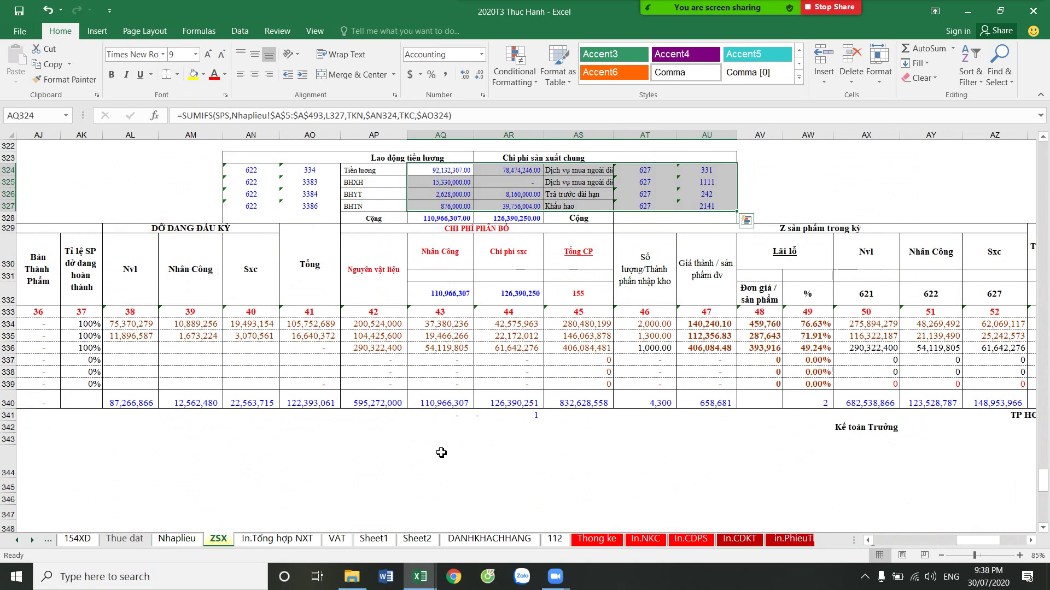
drag(446, 322, 525, 384)
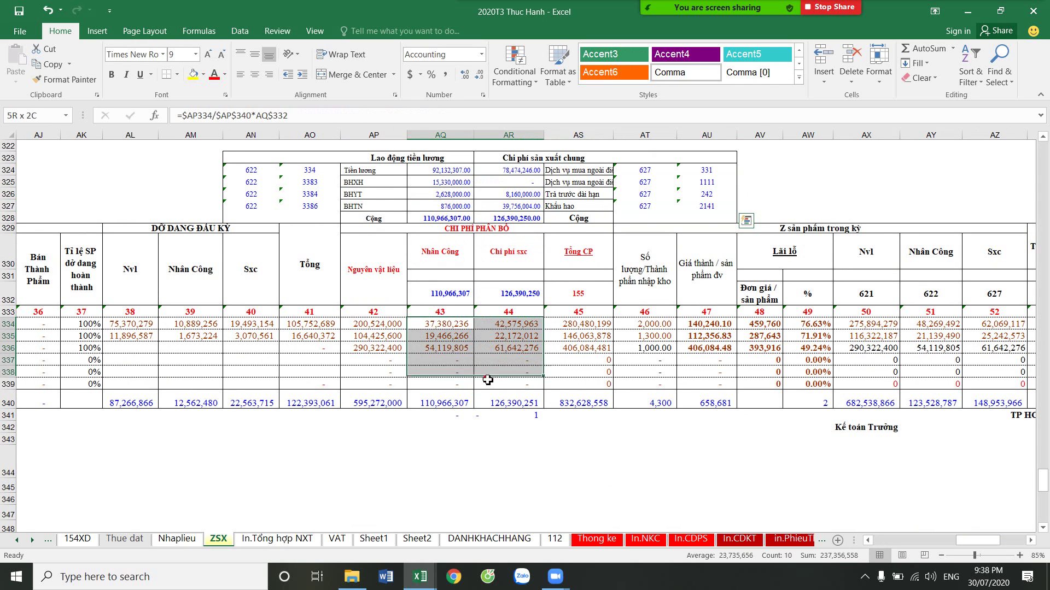
click(469, 75)
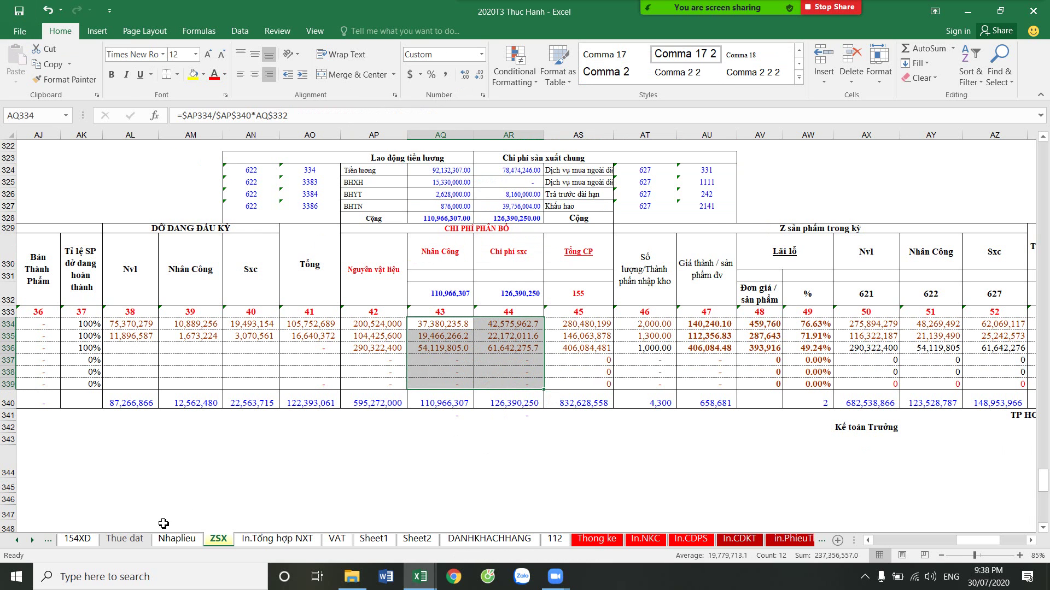
click(176, 538)
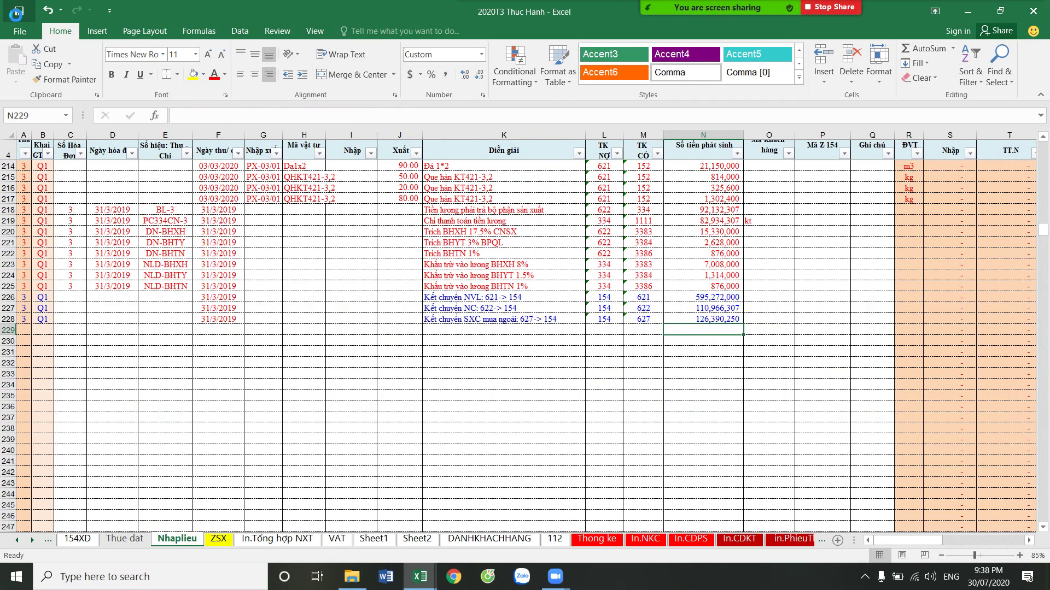
click(219, 540)
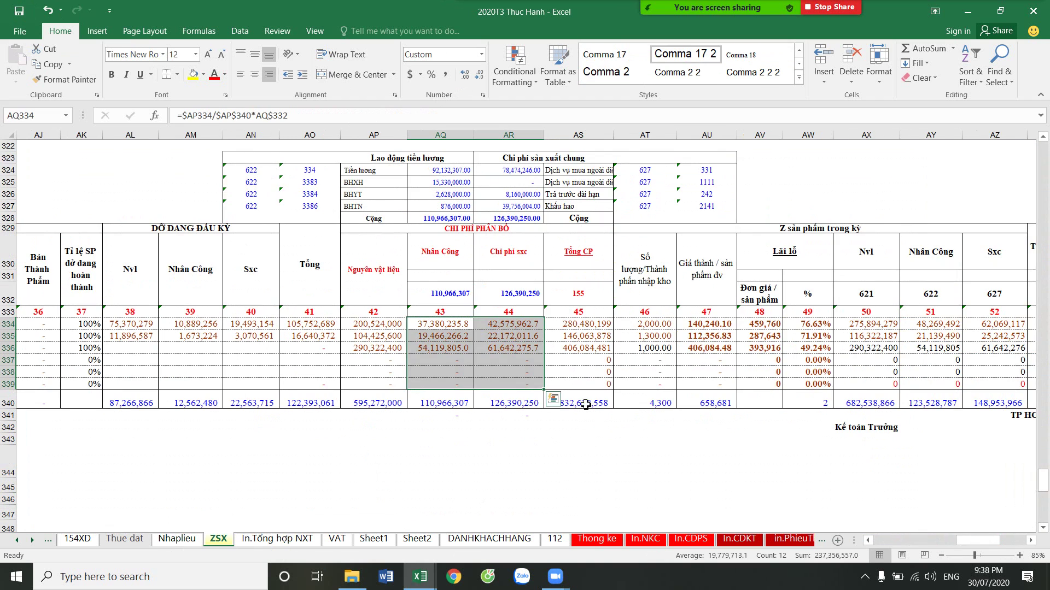
drag(962, 540, 992, 544)
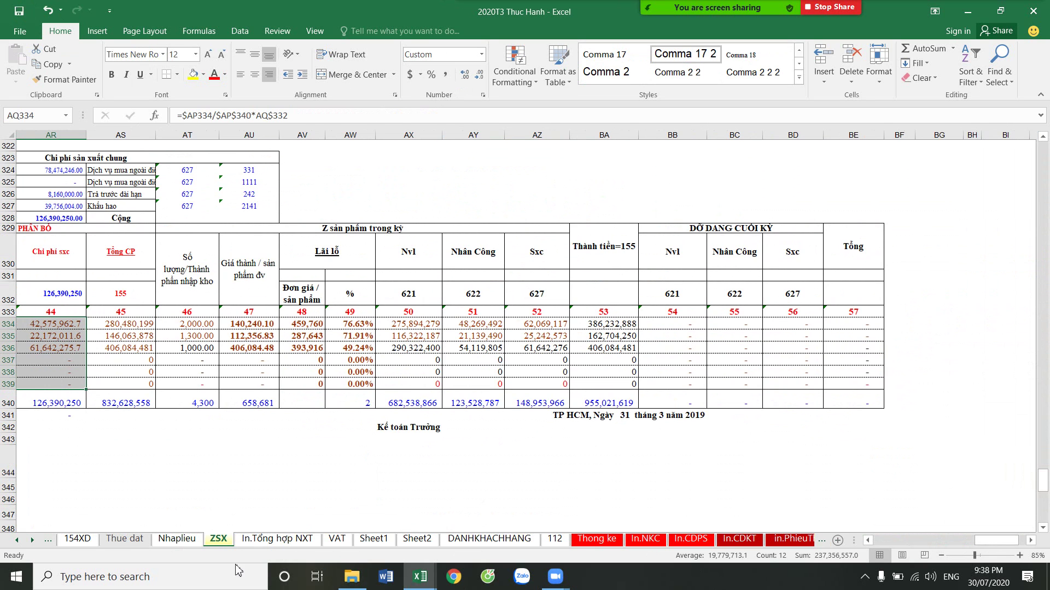
Fill the 31/3/2019 date down into three new Nhaplieu rows 229–231
click(177, 539)
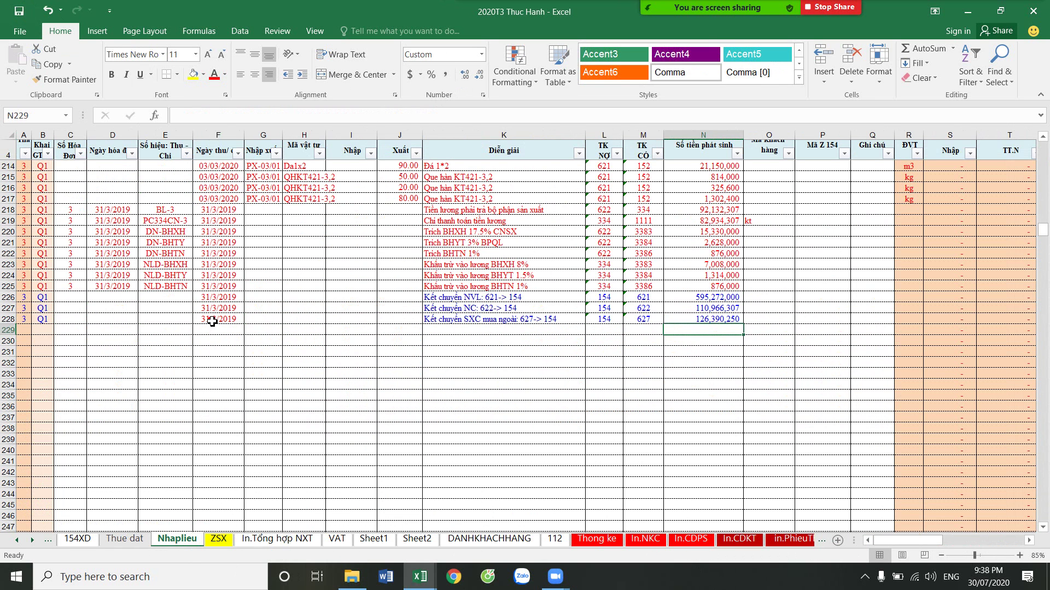
click(212, 320)
drag(246, 325, 245, 359)
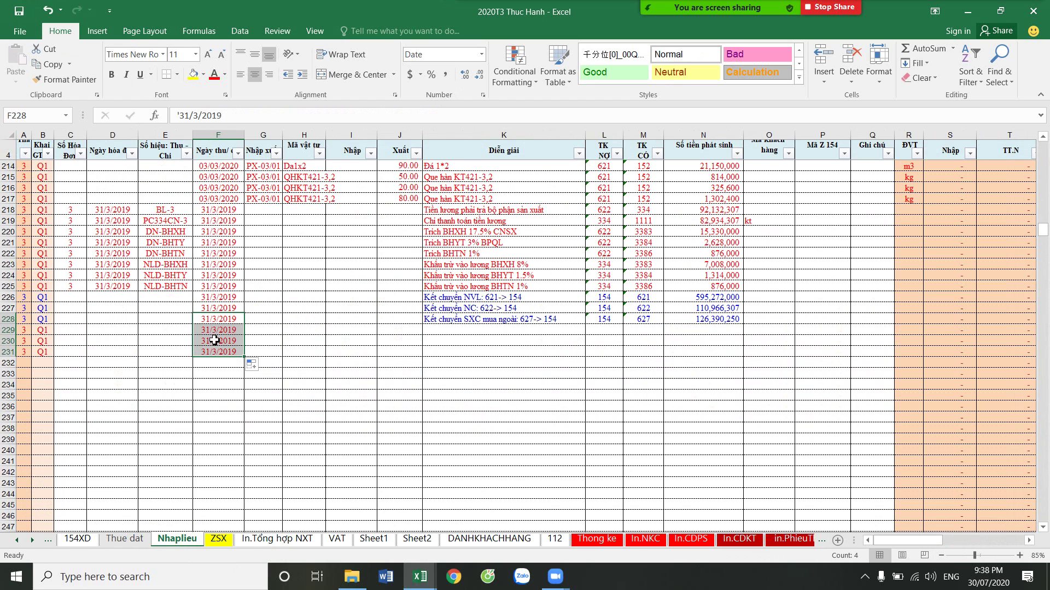
drag(8, 330, 9, 352)
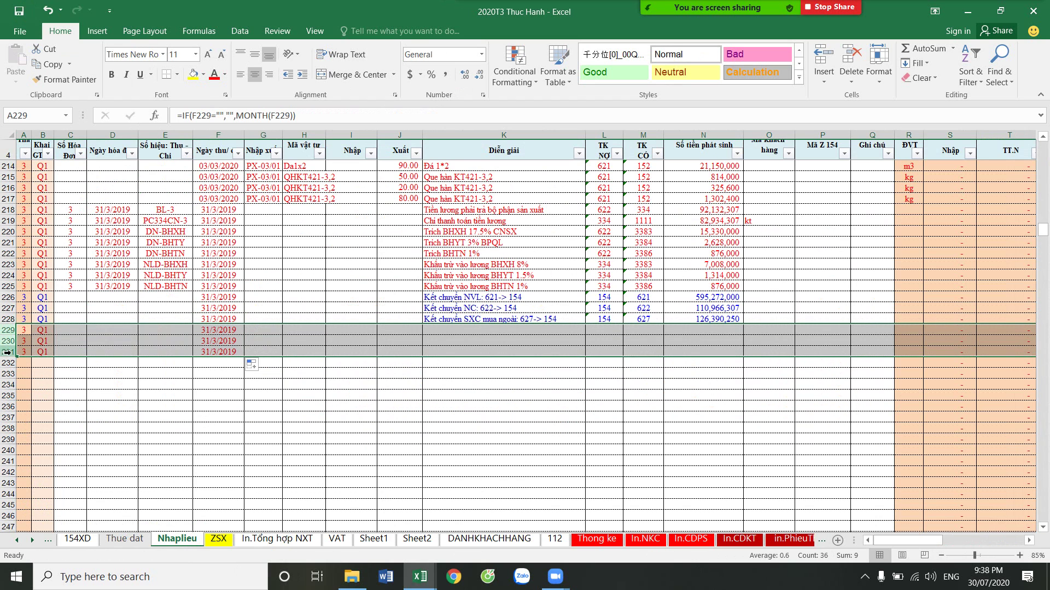
Copy receipt voucher number PN-02/01 into the first new row's voucher cell G229
scroll(275, 259, up, 2)
scroll(275, 259, up, 4)
scroll(307, 294, up, 4)
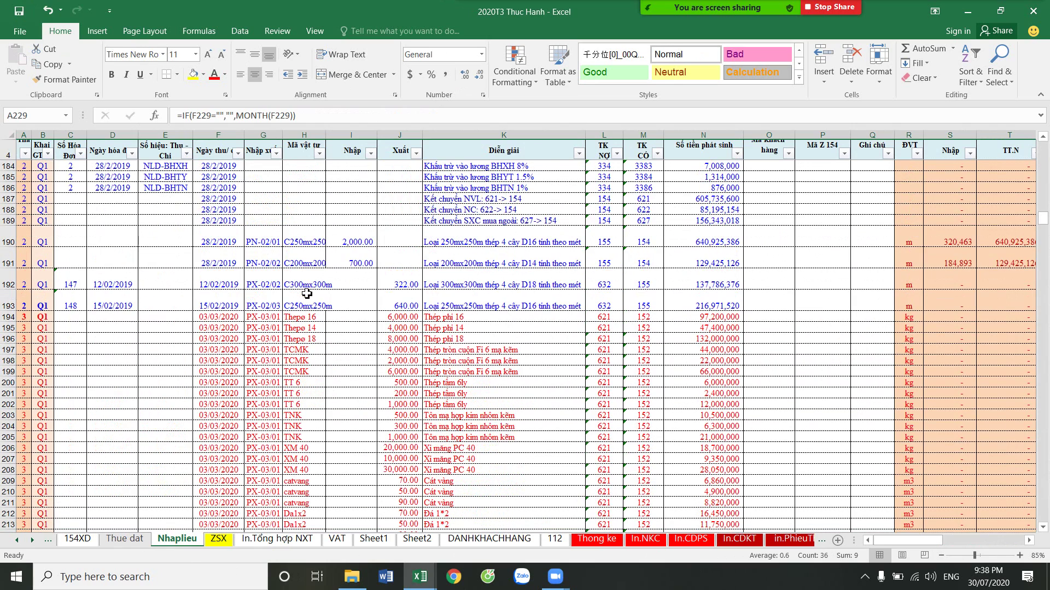
click(280, 301)
right_click(280, 302)
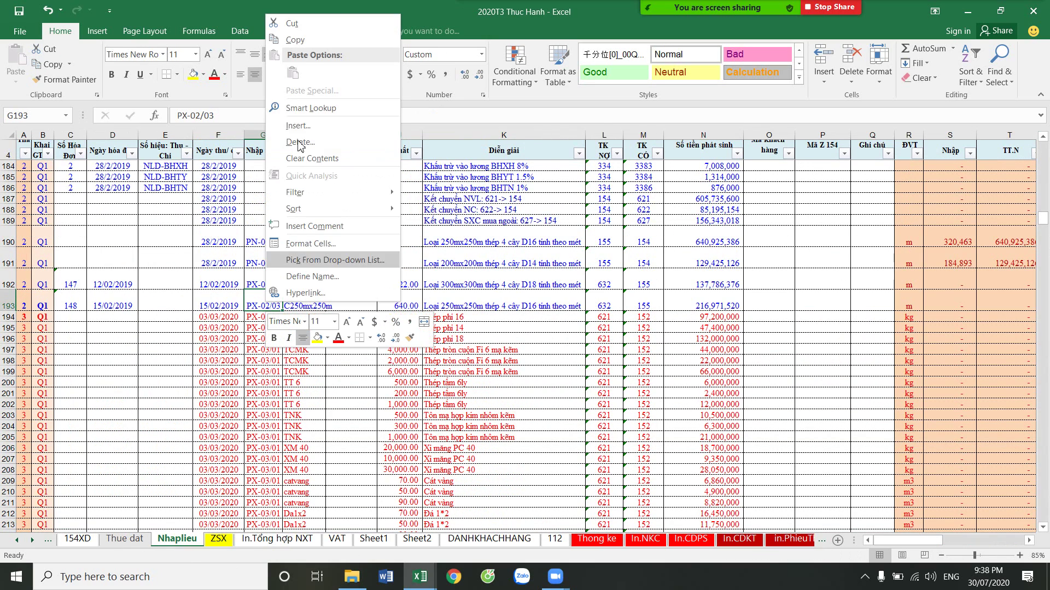
click(295, 40)
click(266, 240)
right_click(267, 240)
scroll(257, 328, down, 3)
scroll(254, 375, down, 5)
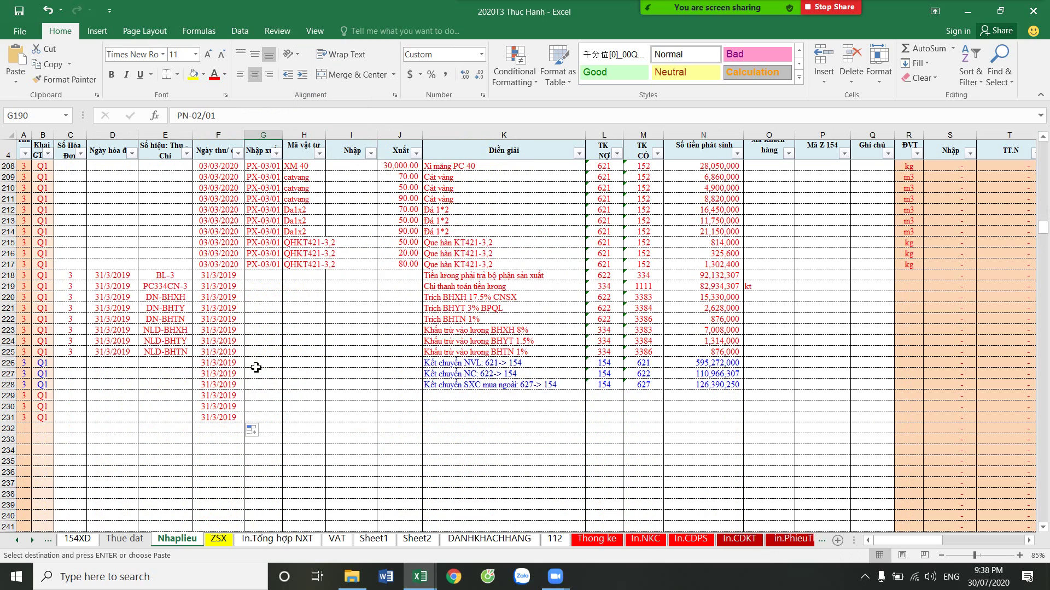
click(267, 395)
right_click(268, 396)
click(298, 166)
Change the voucher to PN-03/01 and fill it down to rows 230–231
click(201, 115)
key(BackSpace)
text(3/01)
key(Return)
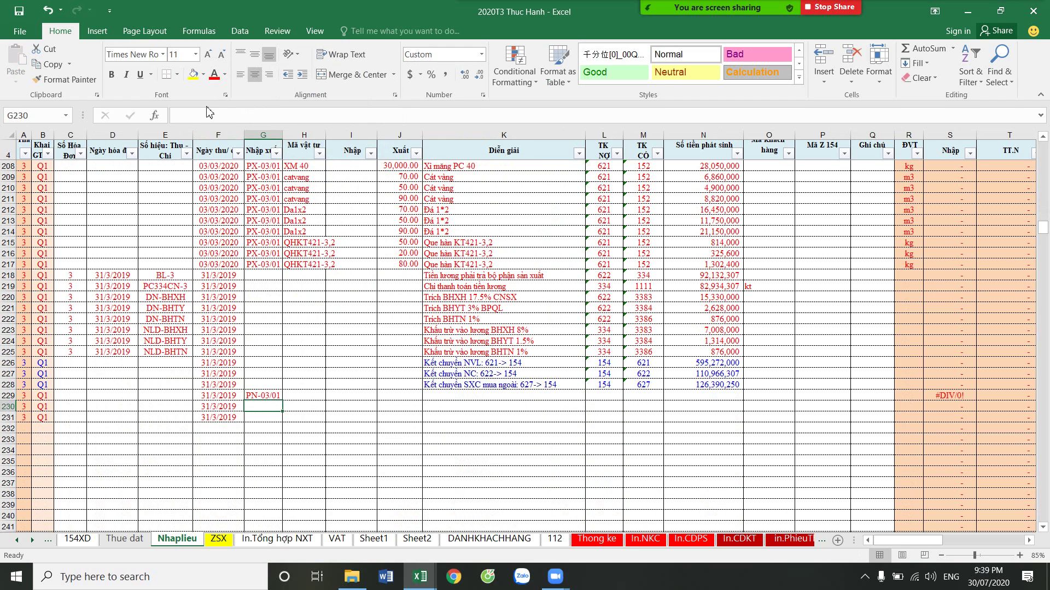
click(268, 396)
drag(282, 401, 309, 431)
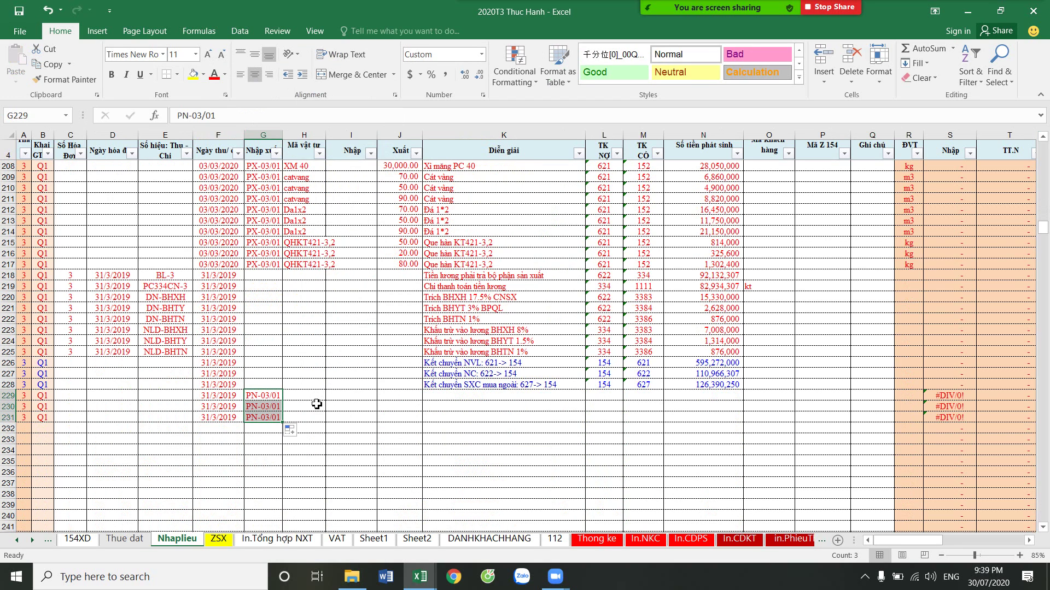
Link product codes H229:H231 to the ZSX table with =ZSX!D334, filled down
click(300, 397)
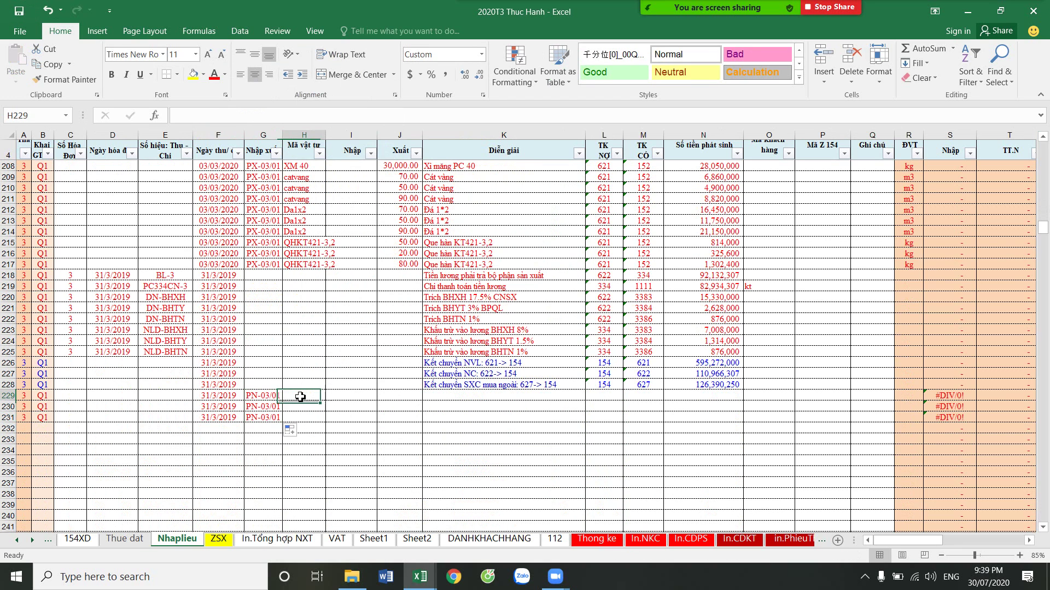
text(=)
click(219, 539)
click(875, 541)
click(875, 541)
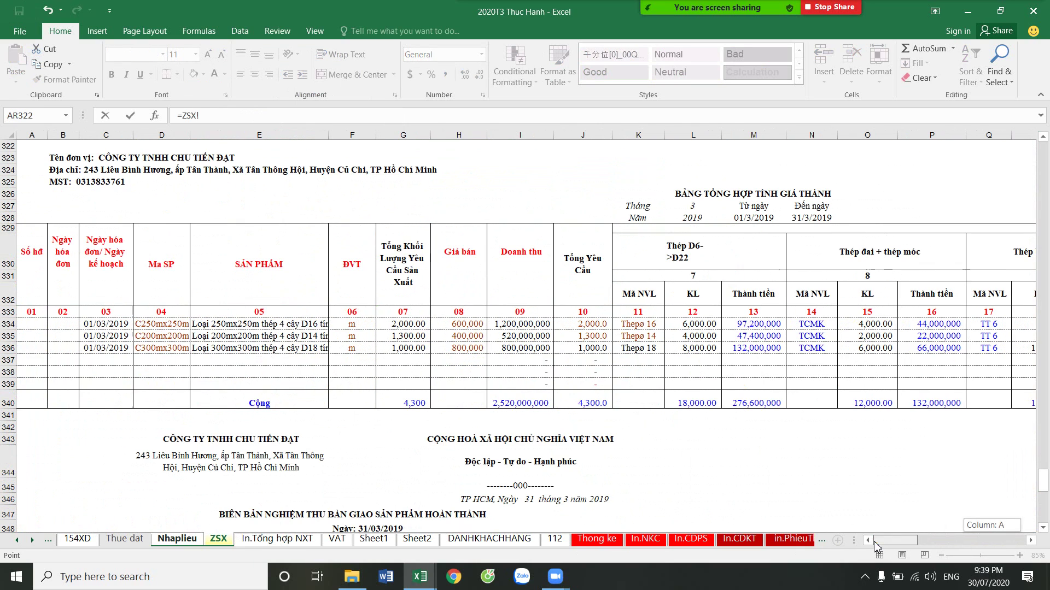
click(154, 325)
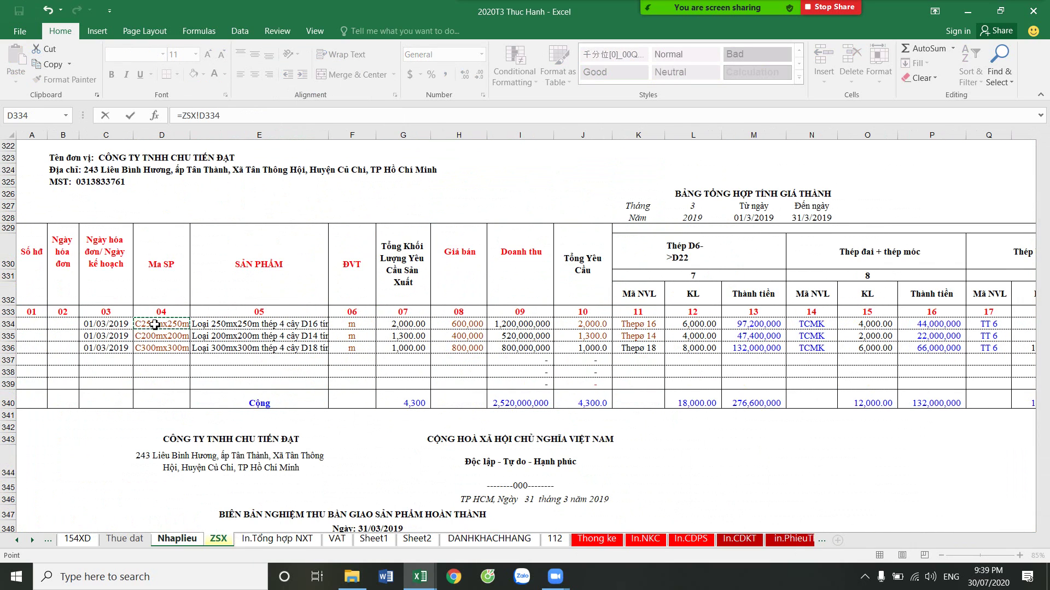
key(Return)
click(317, 396)
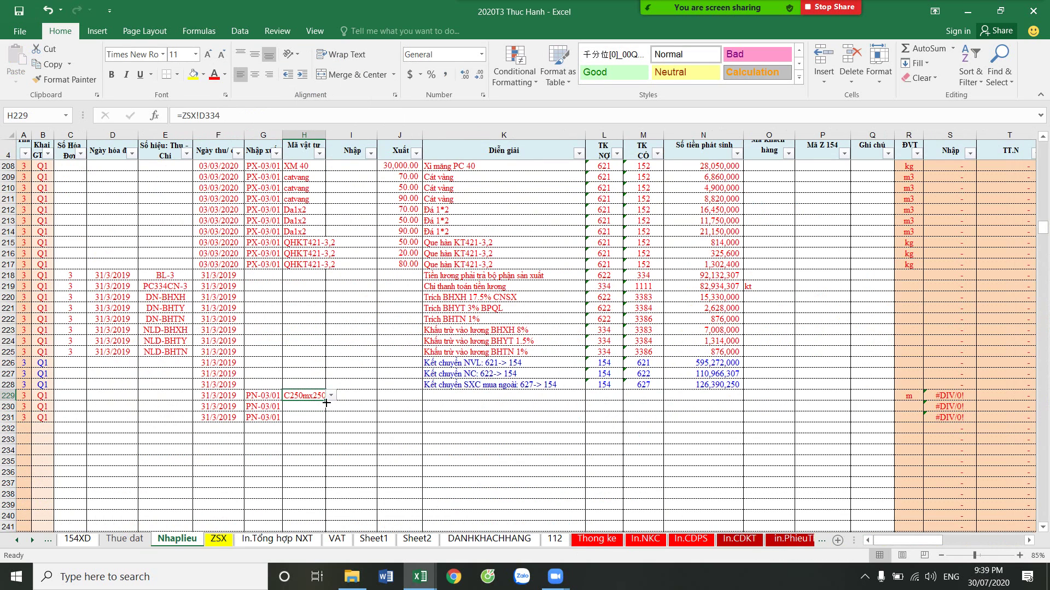
drag(327, 403, 327, 421)
Link quantities I229:I231 to ZSX finished quantities with =ZSX!AI334, filled down
click(351, 395)
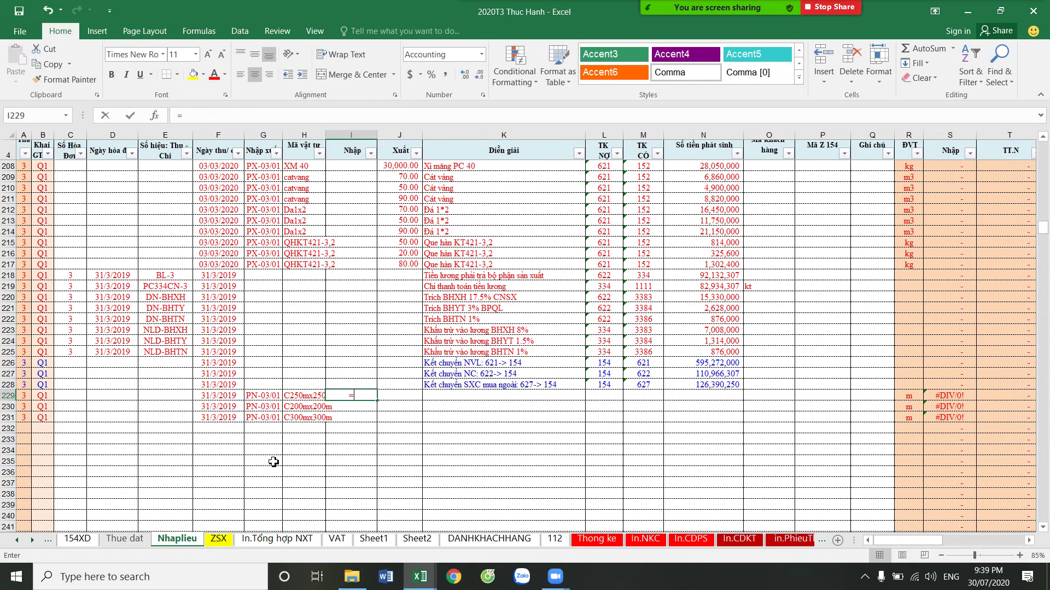
text(=)
click(218, 538)
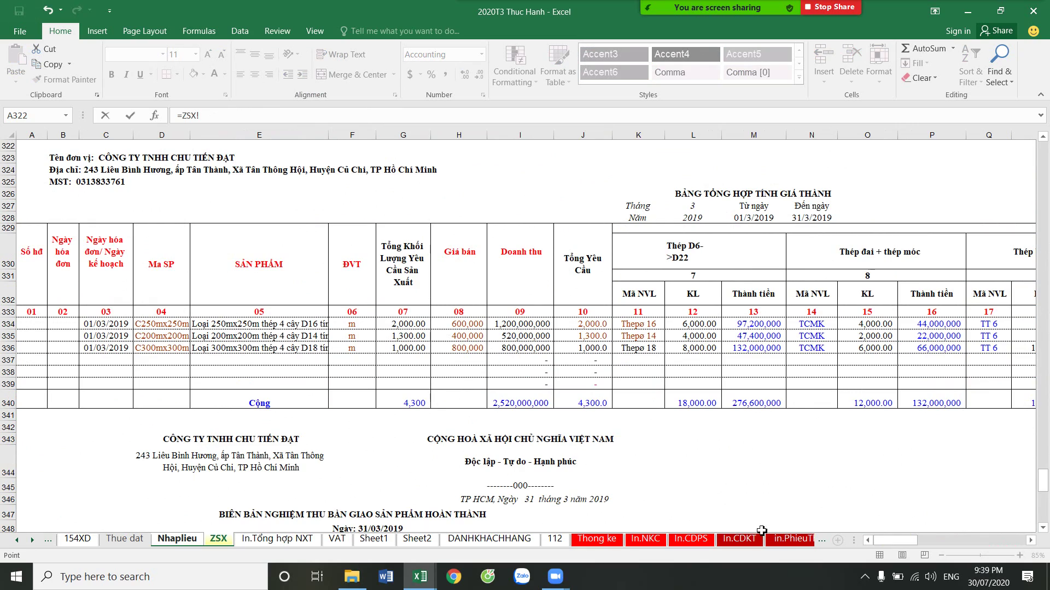
drag(894, 540, 956, 540)
click(486, 324)
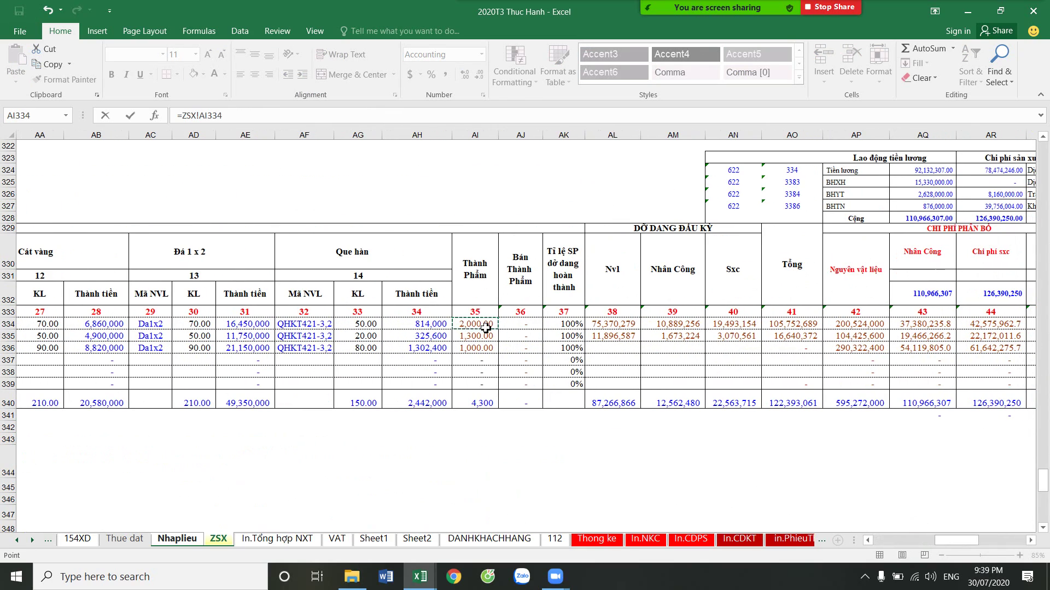
key(Return)
click(363, 393)
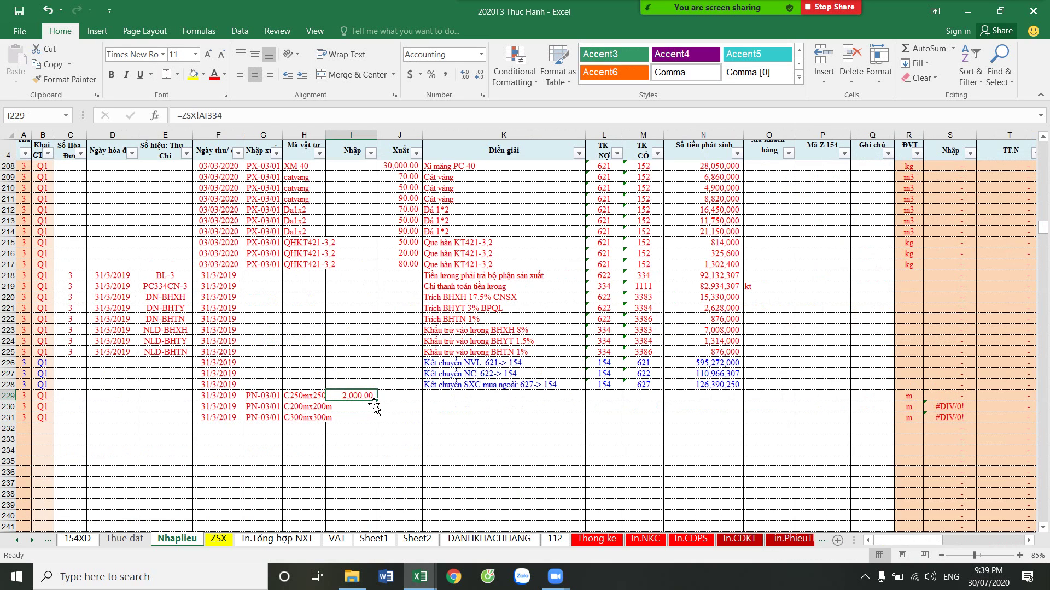
drag(376, 405, 376, 420)
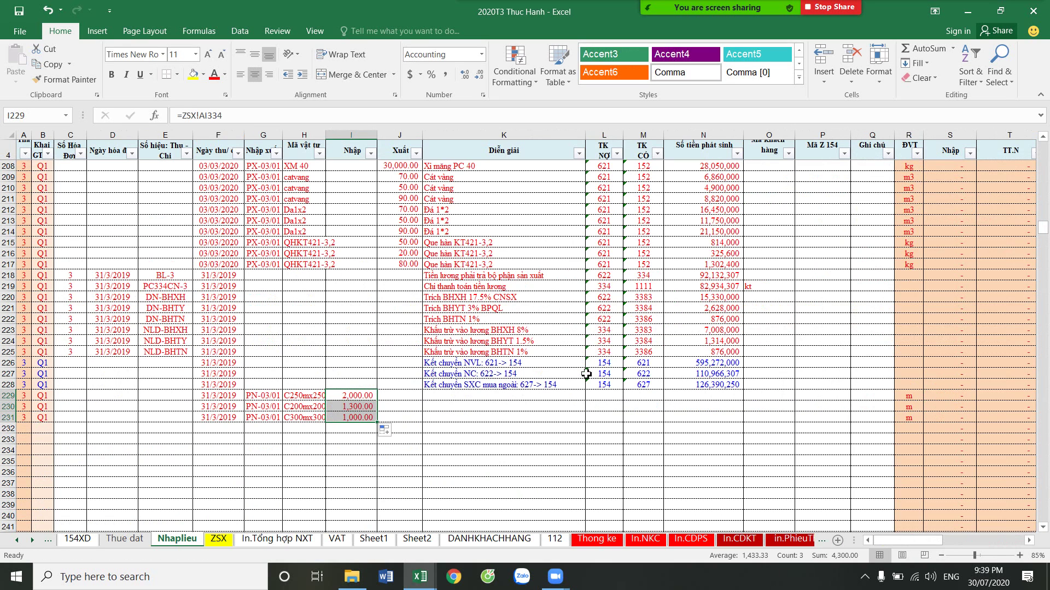
Copy the K215 description lookup formula into K229:K231
click(509, 246)
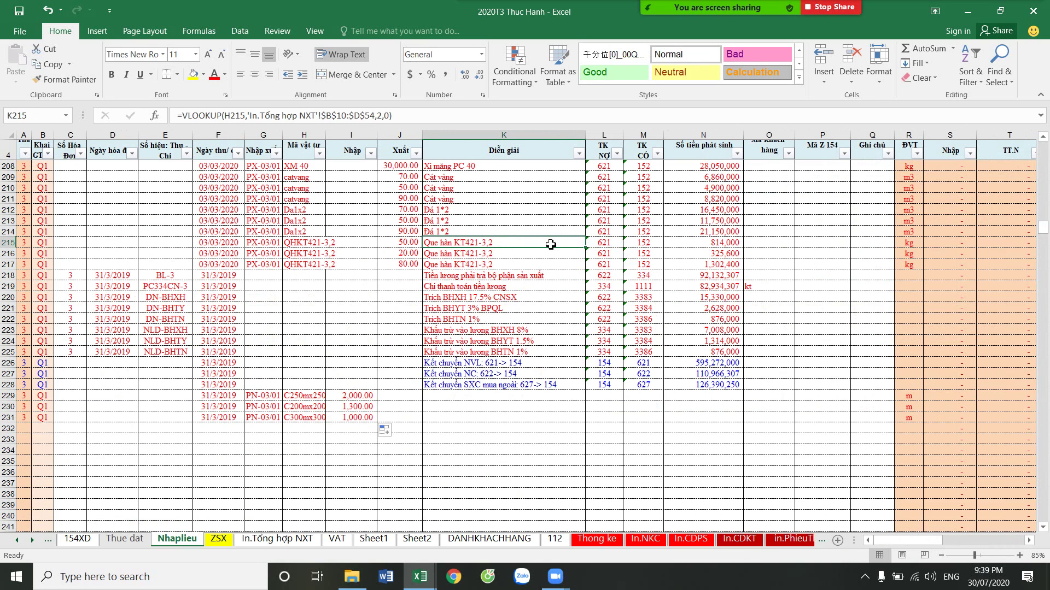
key(ctrl+c)
drag(441, 397, 440, 417)
key(ctrl+v)
Enter debit account 155 and credit account 154 for rows 229–231
click(611, 395)
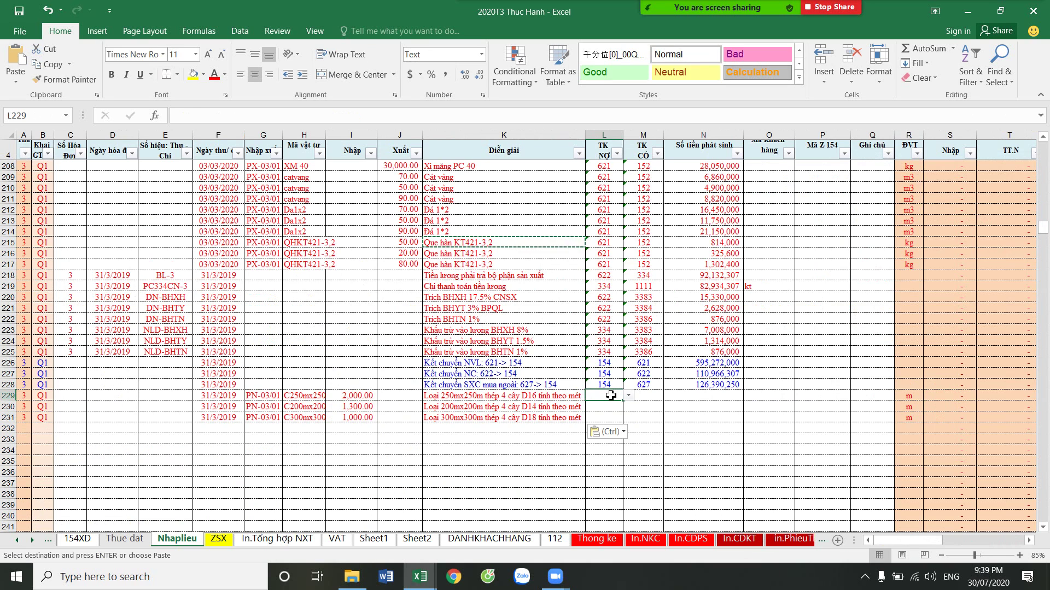
text('15)
key(Tab)
text('15)
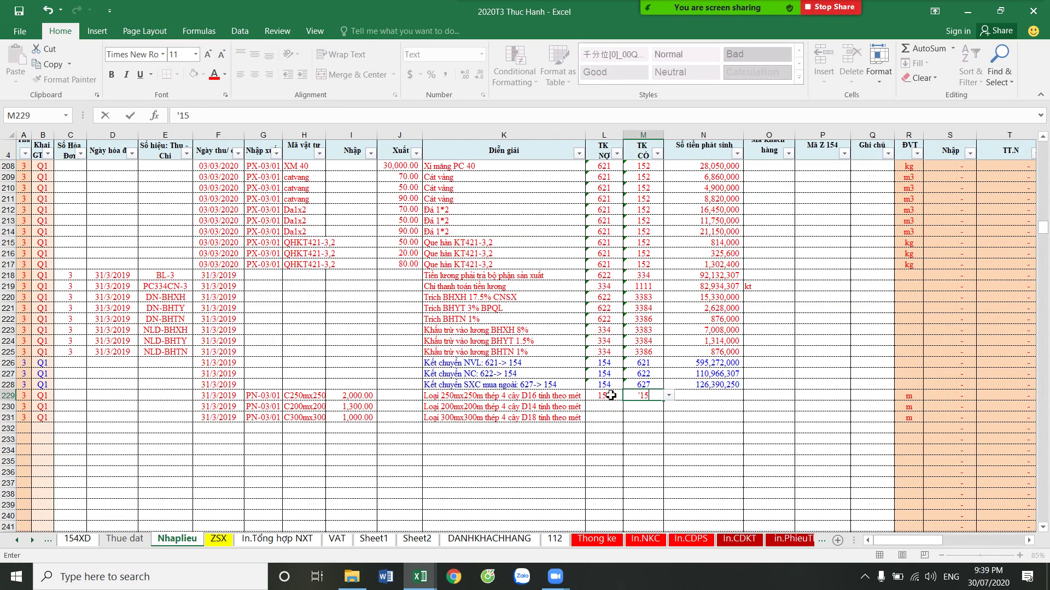
drag(610, 396, 643, 417)
key(ctrl+c)
key(ctrl+v)
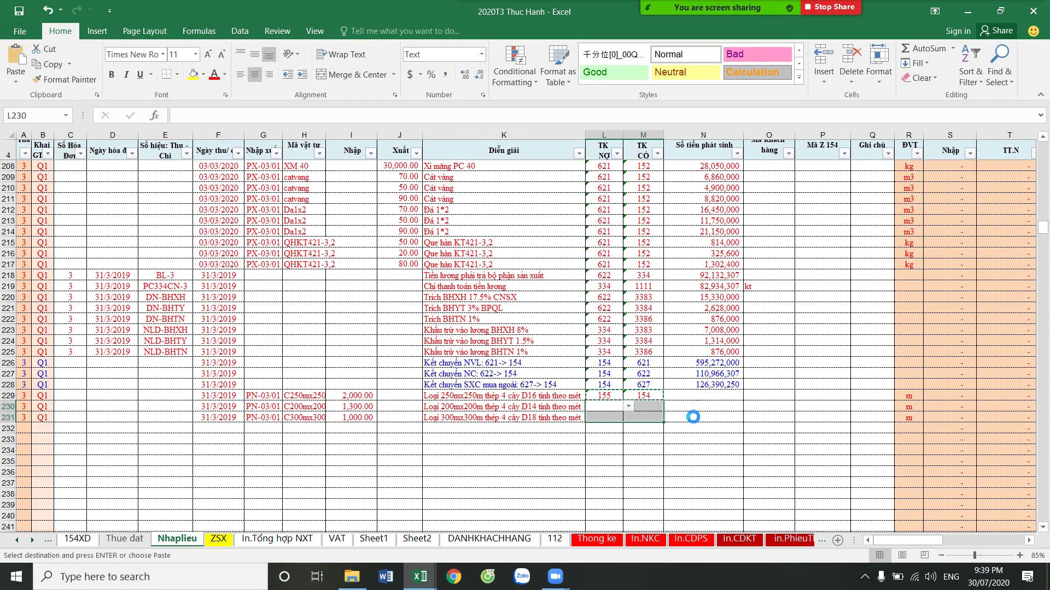
Link amounts N229:N231 to ZSX column BA with =ZSX!BA334, starting at 386,232,888
click(706, 396)
text(=)
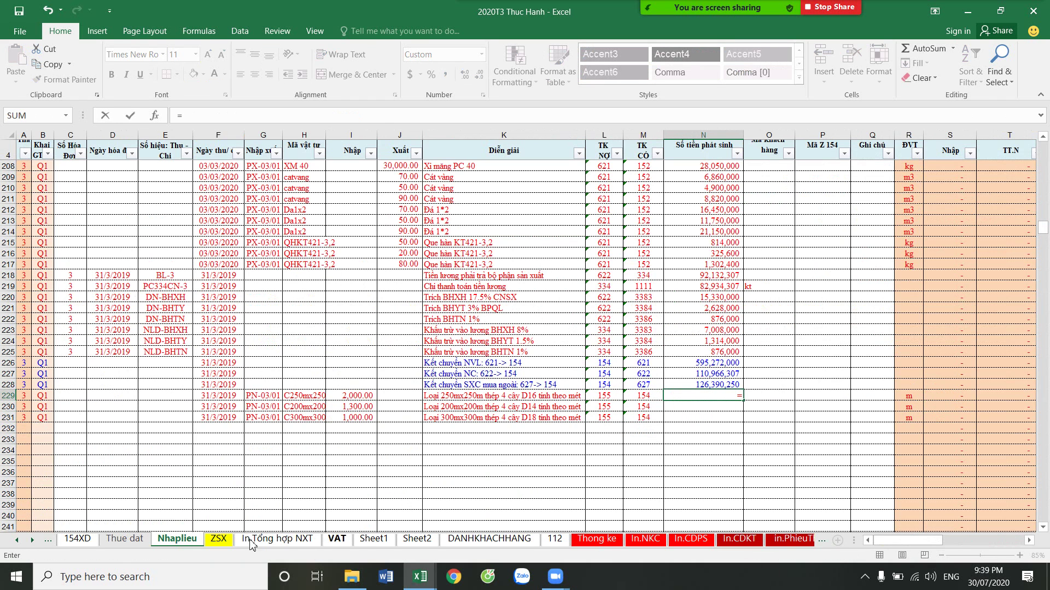
click(219, 539)
drag(924, 540, 989, 541)
click(688, 324)
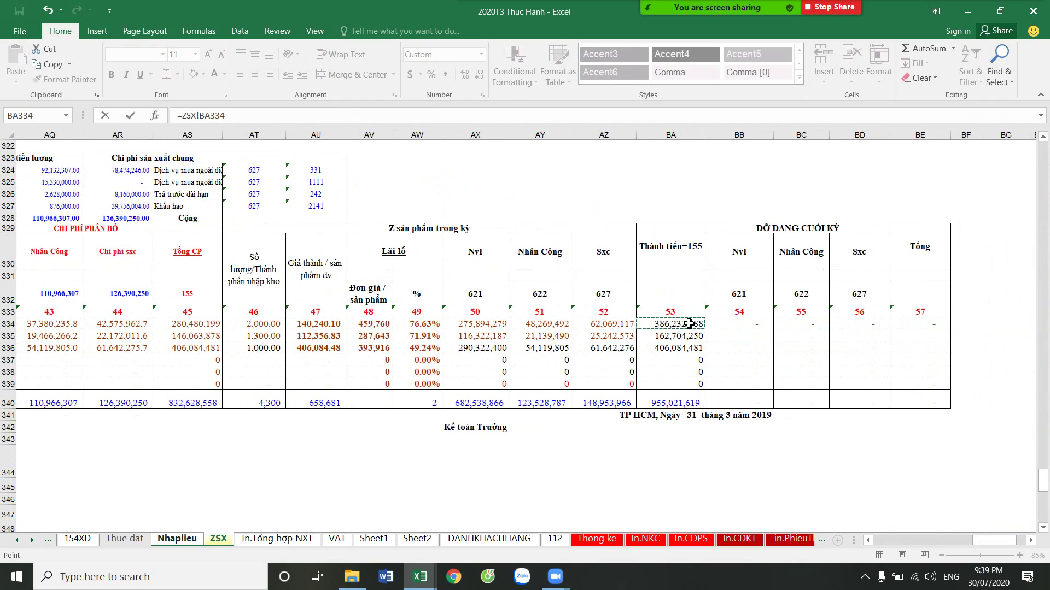
key(Return)
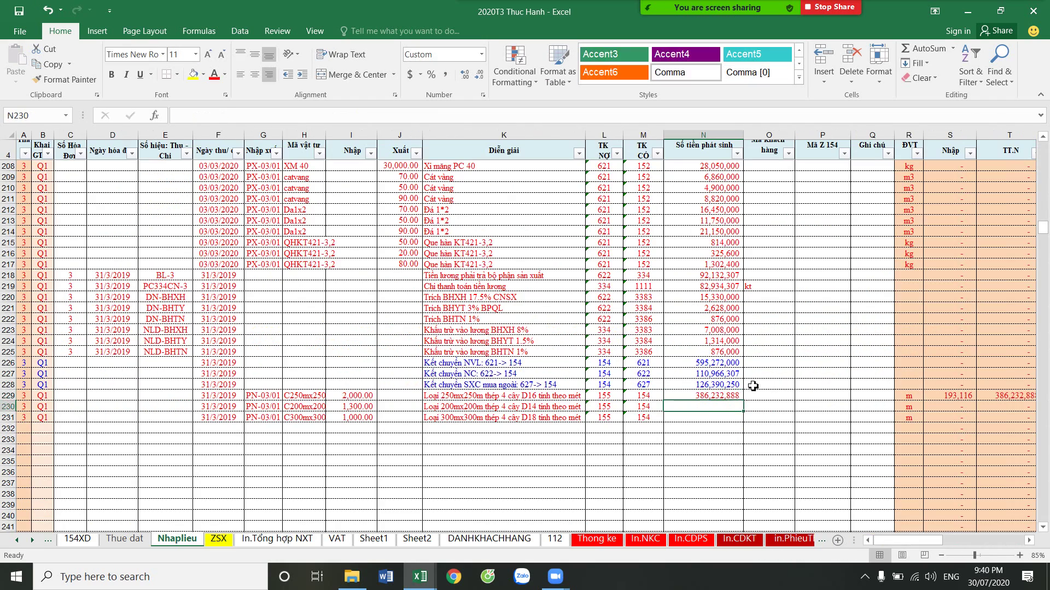
drag(743, 402, 738, 422)
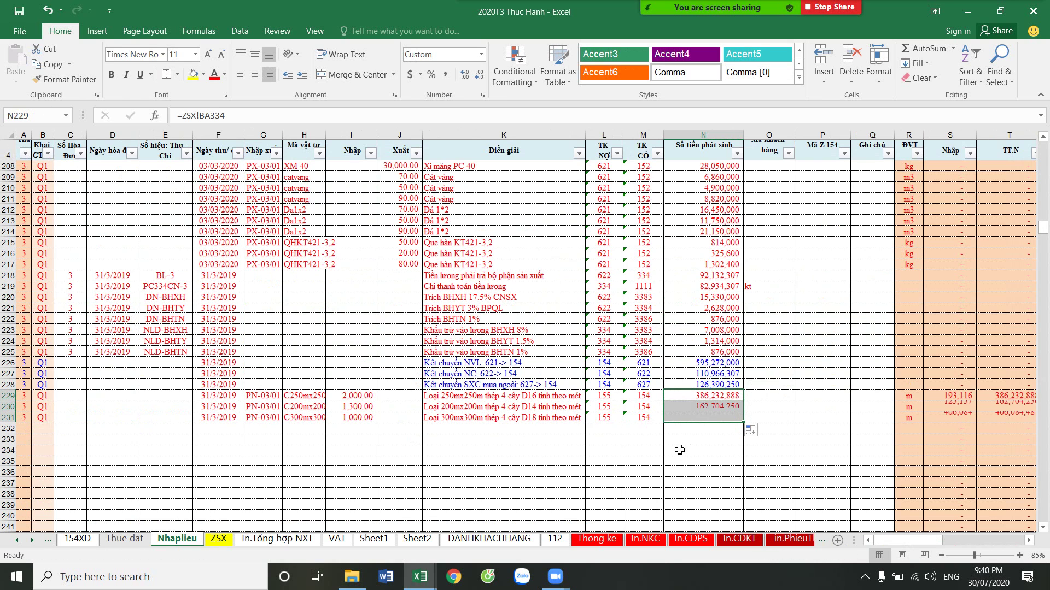
drag(10, 397, 10, 428)
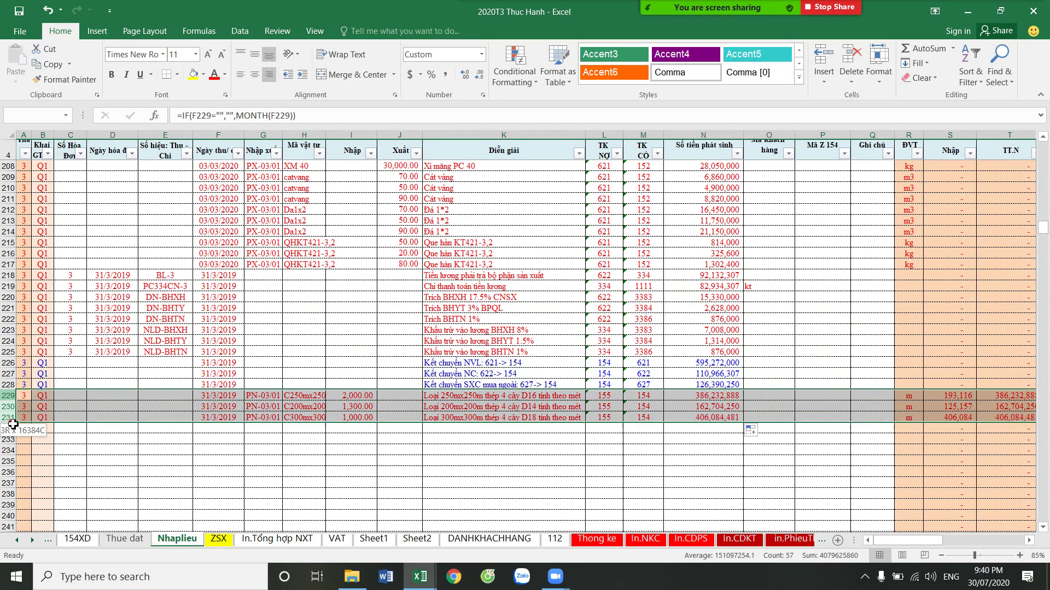
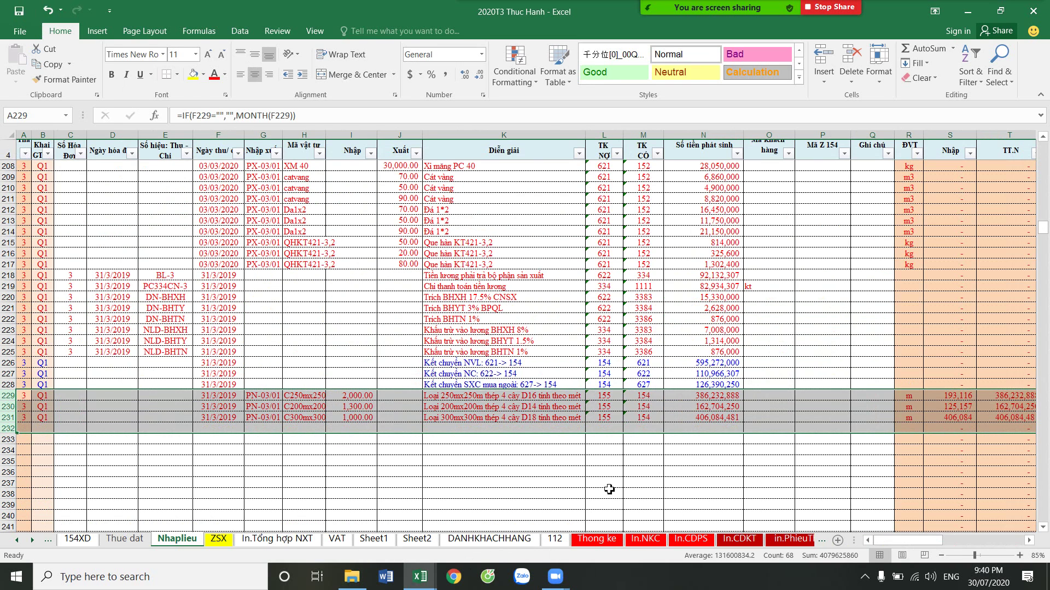
Check the ZSX closing work-in-progress total, then review accounts 621–627 in In.CDPS
click(218, 539)
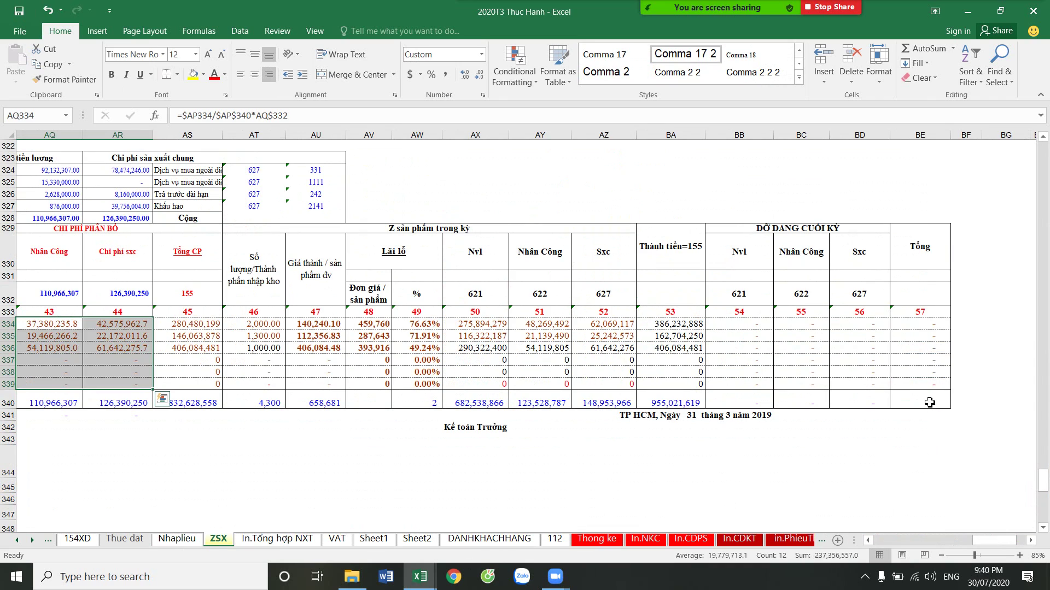
drag(933, 406, 924, 205)
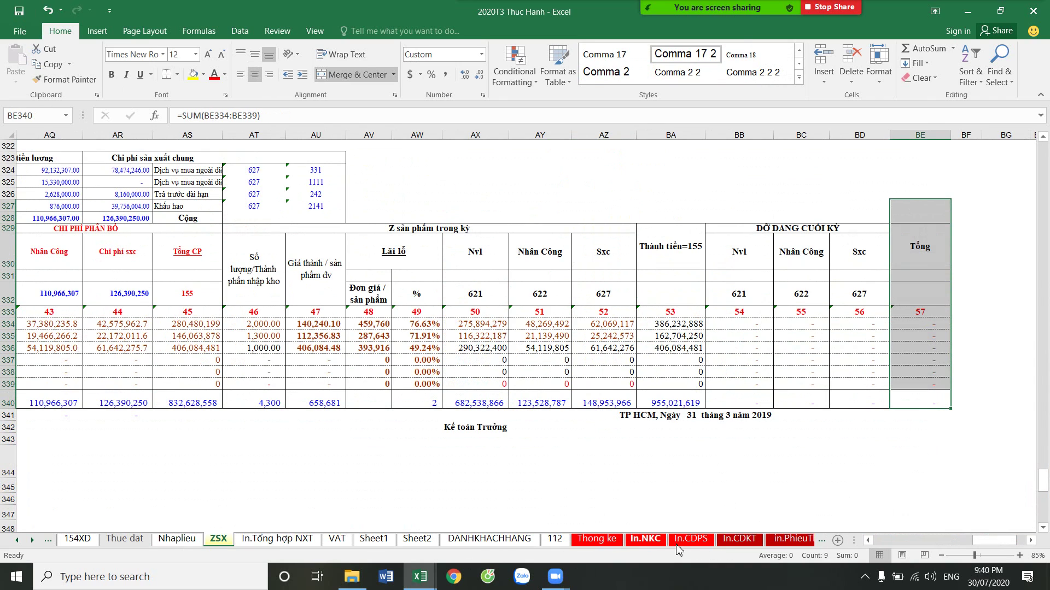
click(690, 540)
scroll(382, 328, up, 2)
scroll(246, 284, up, 9)
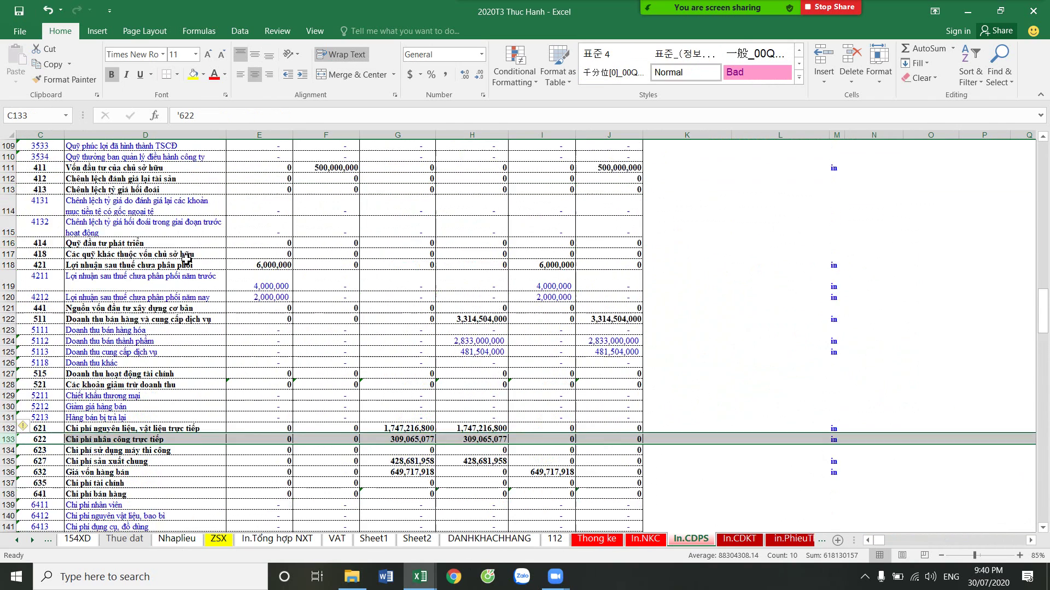
scroll(216, 279, down, 5)
scroll(216, 279, down, 1)
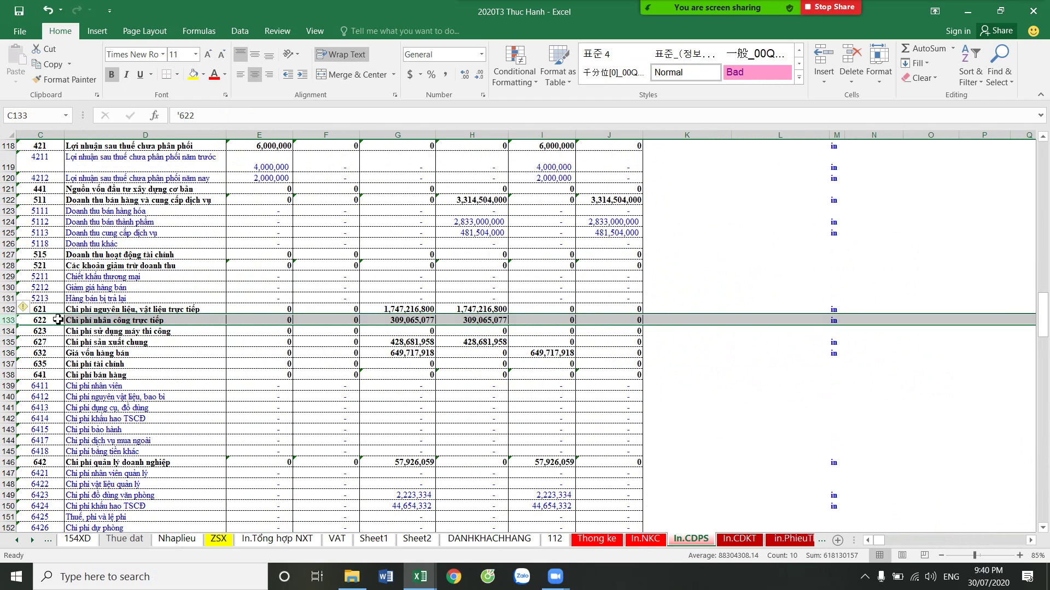
mouse_move(7, 310)
mouse_down()
mouse_move(3, 343)
mouse_move(39, 337)
mouse_up()
Inspect account 154's debit, period total and closing balance formulas in row 36 of In.CDPS
scroll(388, 378, up, 6)
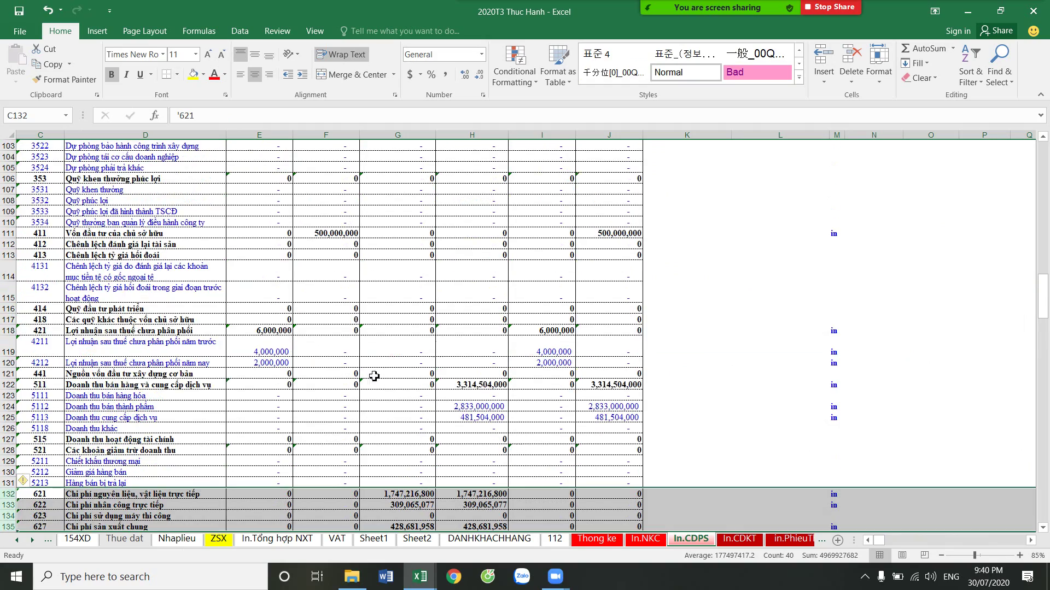
scroll(216, 358, up, 4)
scroll(120, 362, up, 2)
scroll(120, 362, up, 6)
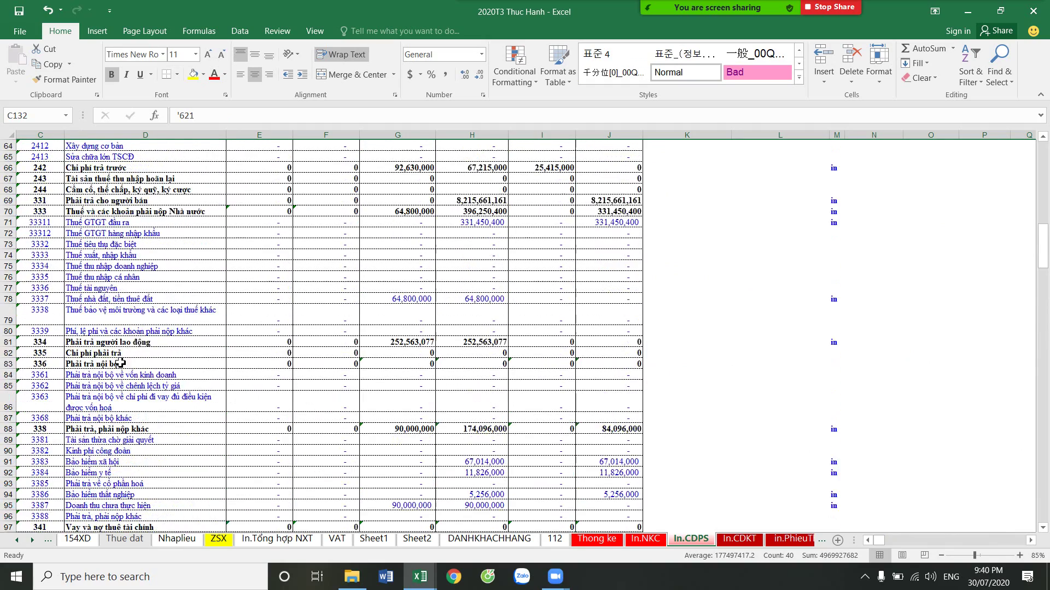
scroll(120, 362, up, 3)
scroll(44, 325, up, 3)
scroll(28, 328, up, 2)
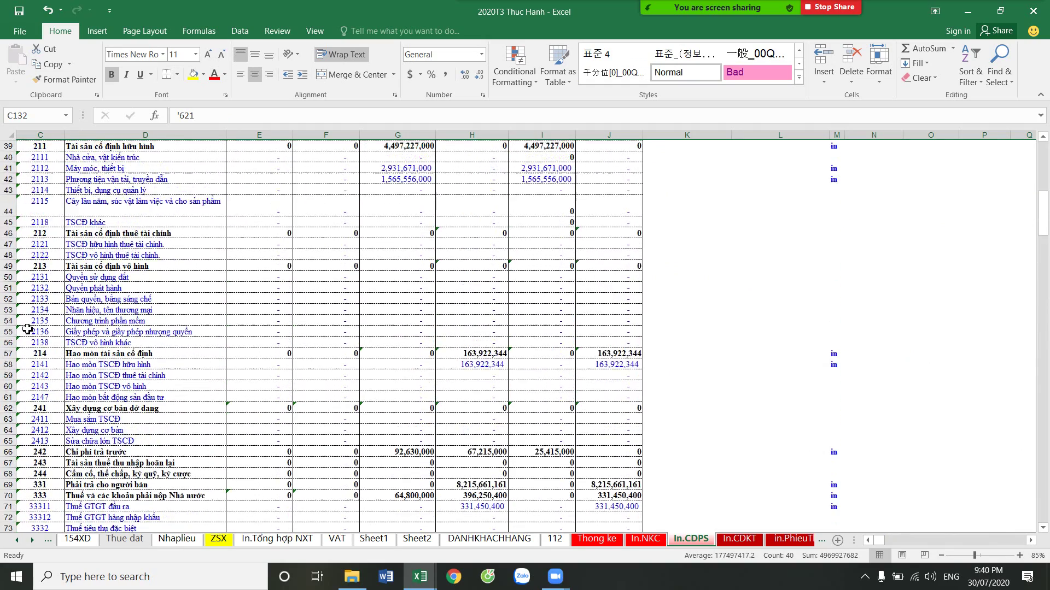
scroll(28, 329, up, 4)
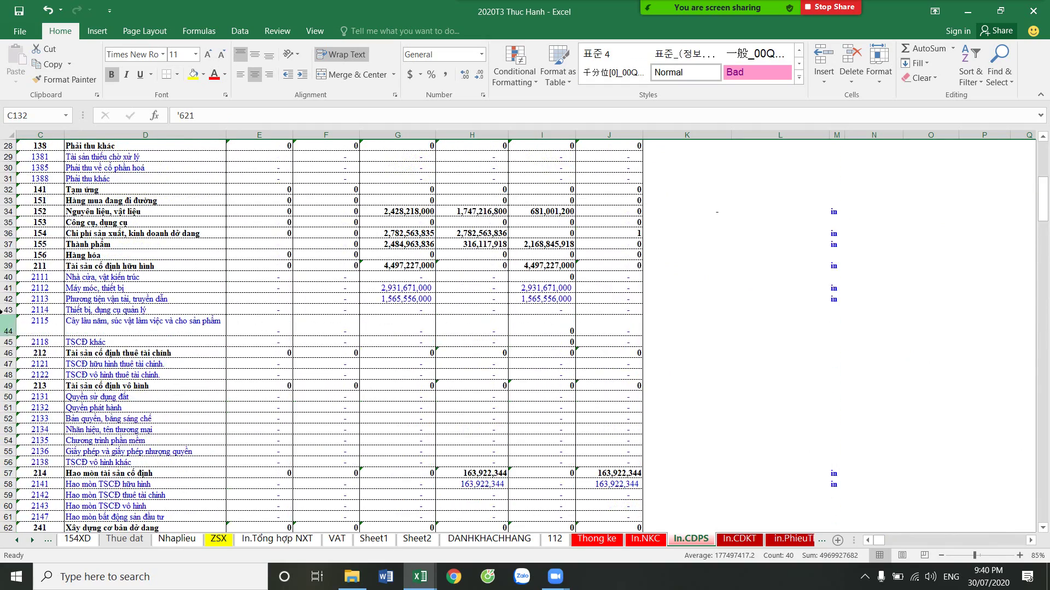
click(9, 233)
click(471, 234)
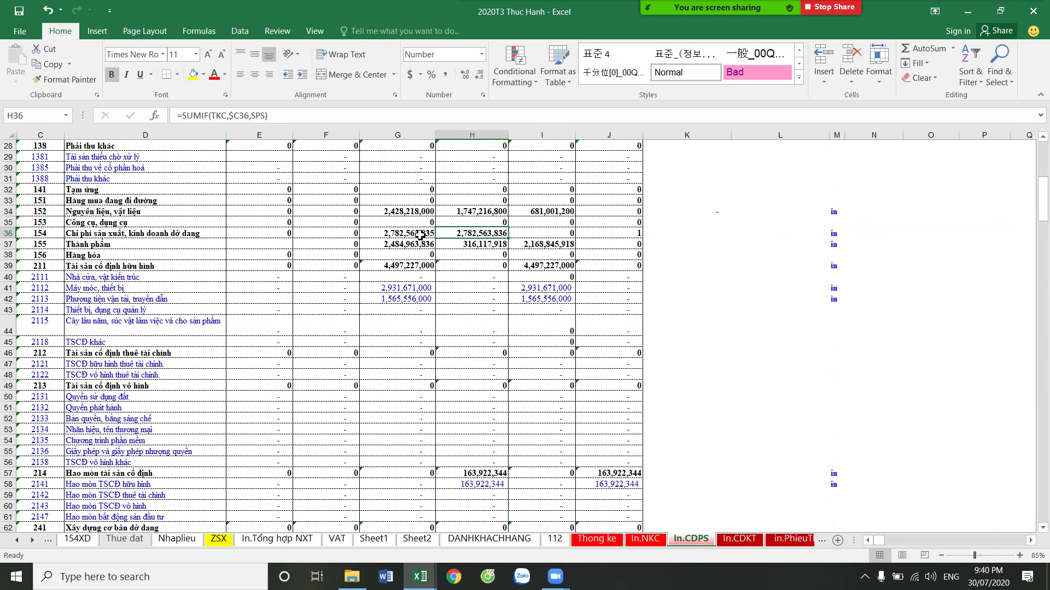
click(411, 234)
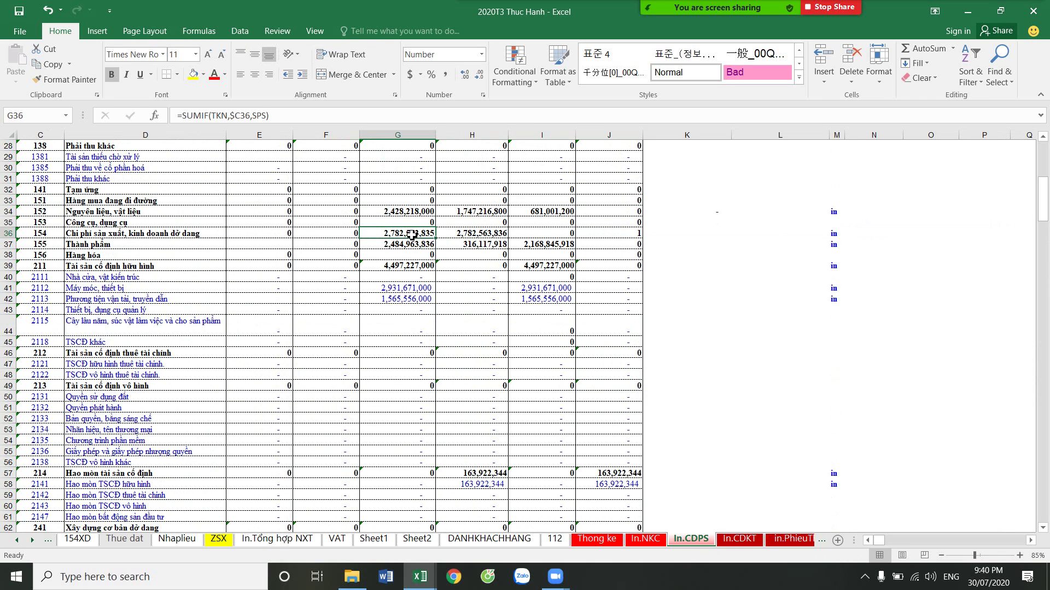
click(633, 237)
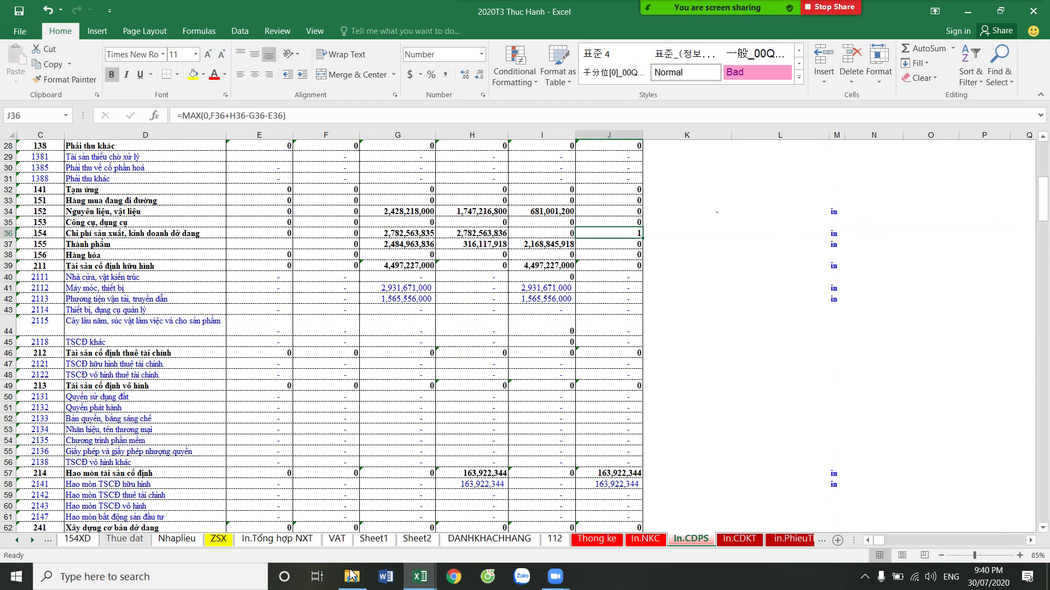
click(218, 540)
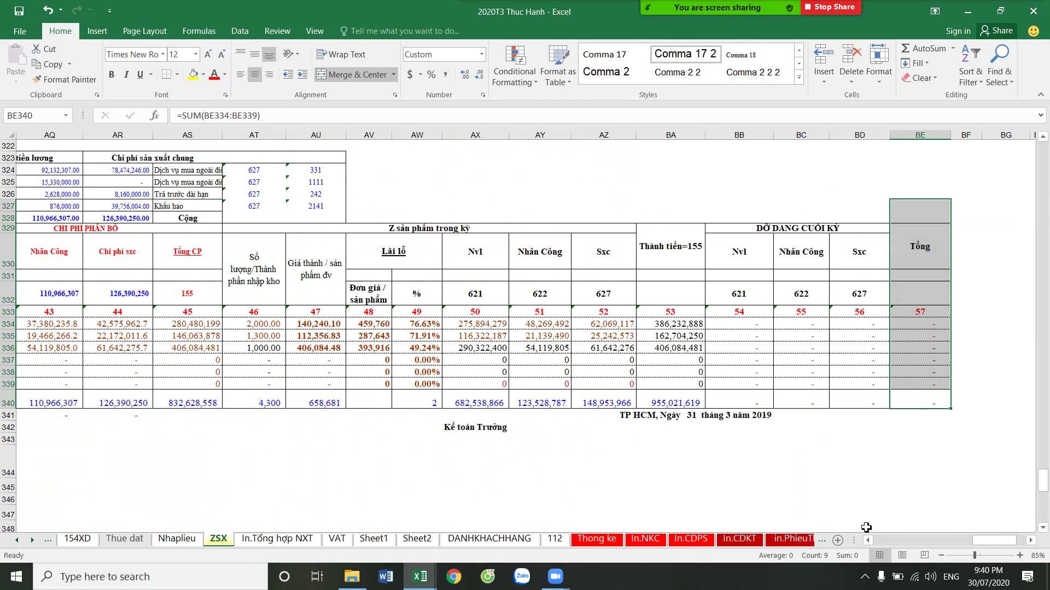
Show the allocated labour and overhead amounts in AQ334:AR339 as whole numbers
drag(1012, 546, 995, 544)
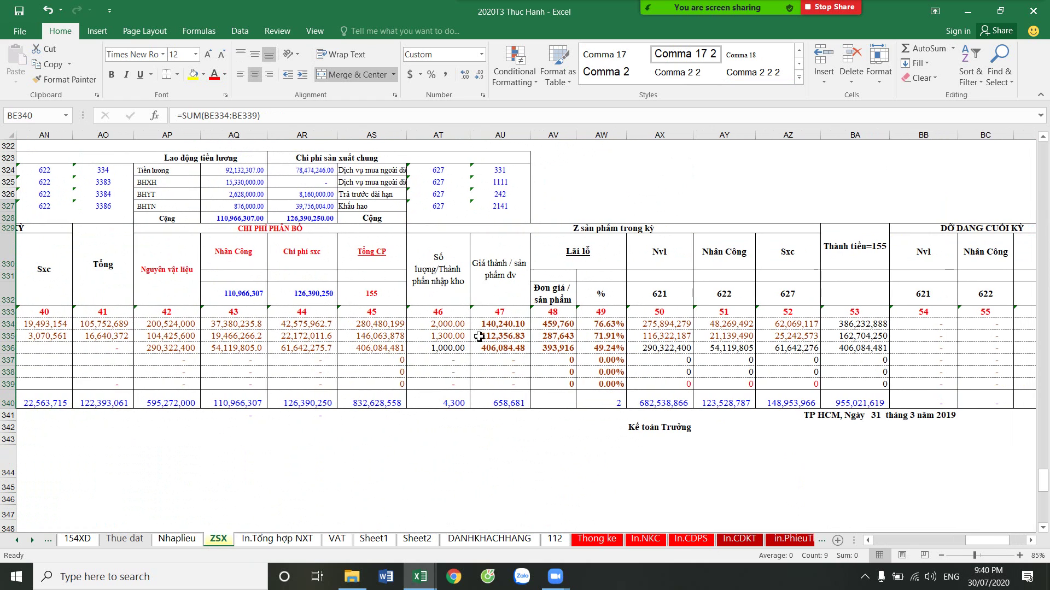
click(299, 325)
drag(251, 329, 295, 382)
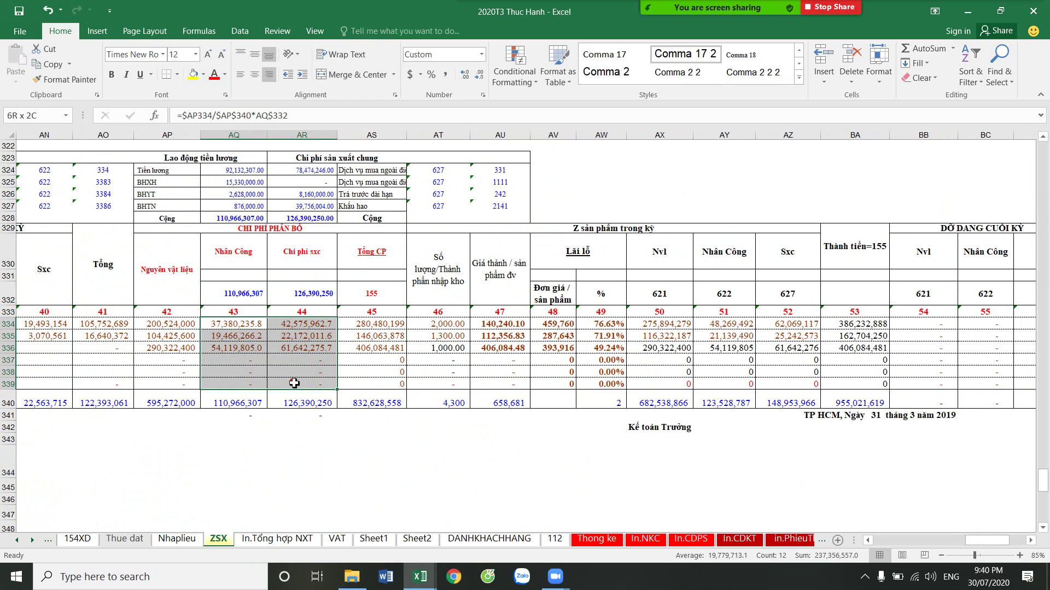
click(479, 74)
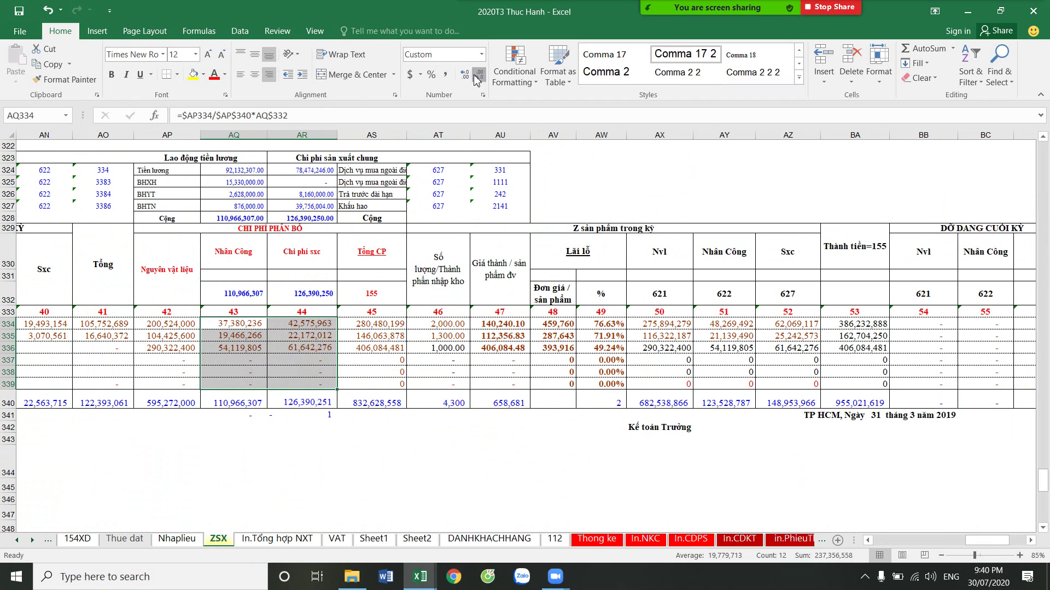
Append -1 to the AR334 allocation formula so account 154 balances to zero
click(322, 326)
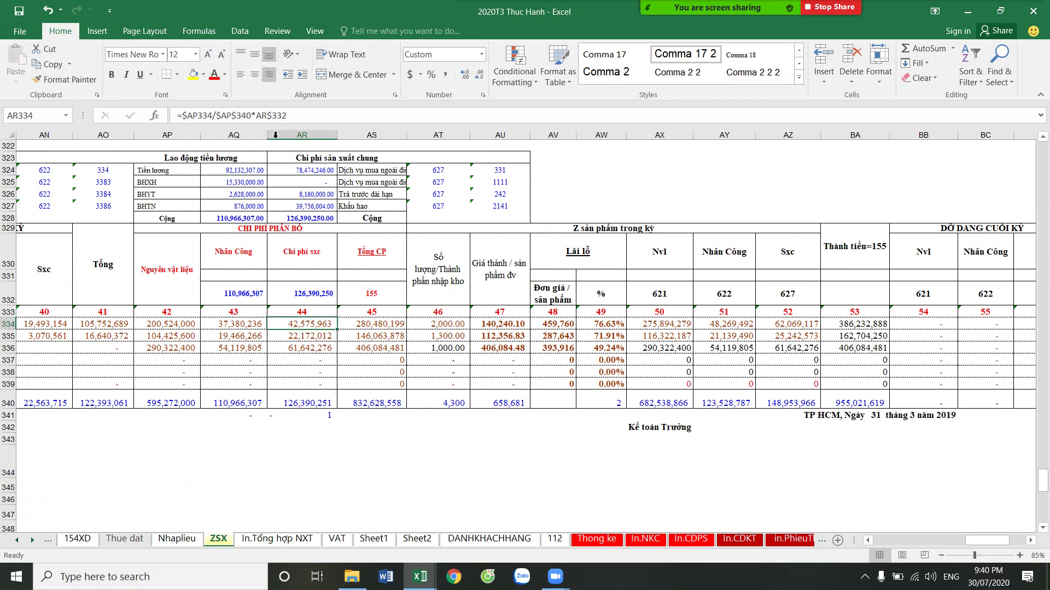
click(308, 116)
text(-)
key(BackSpace)
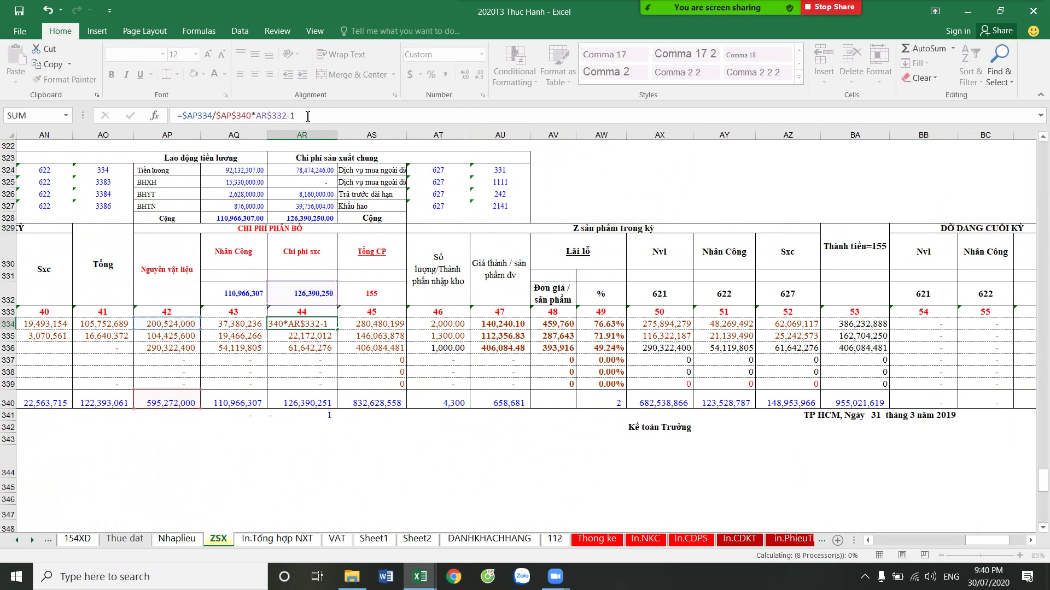
key(Return)
click(331, 466)
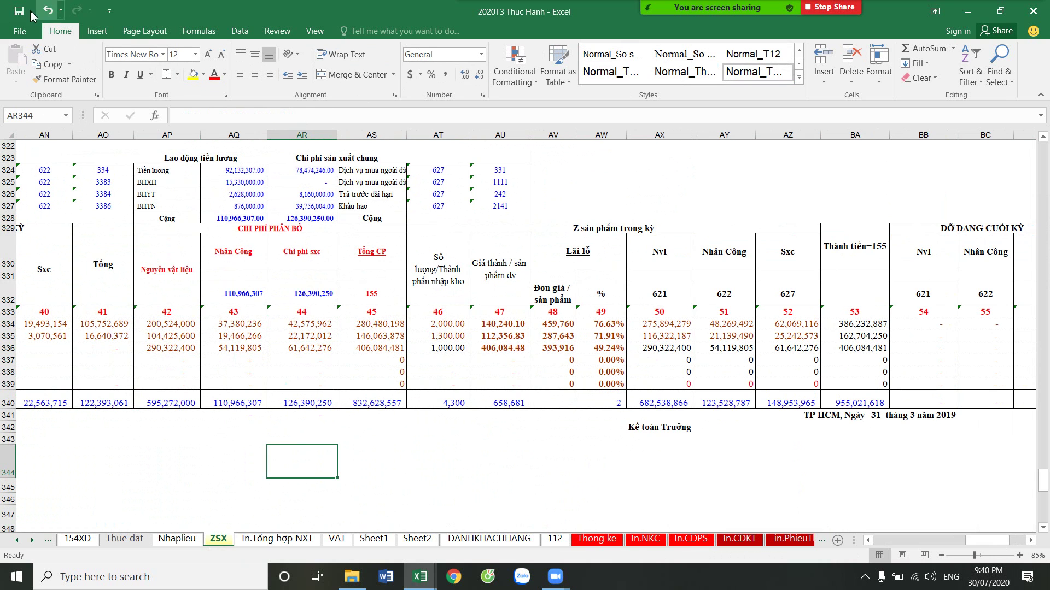
click(684, 540)
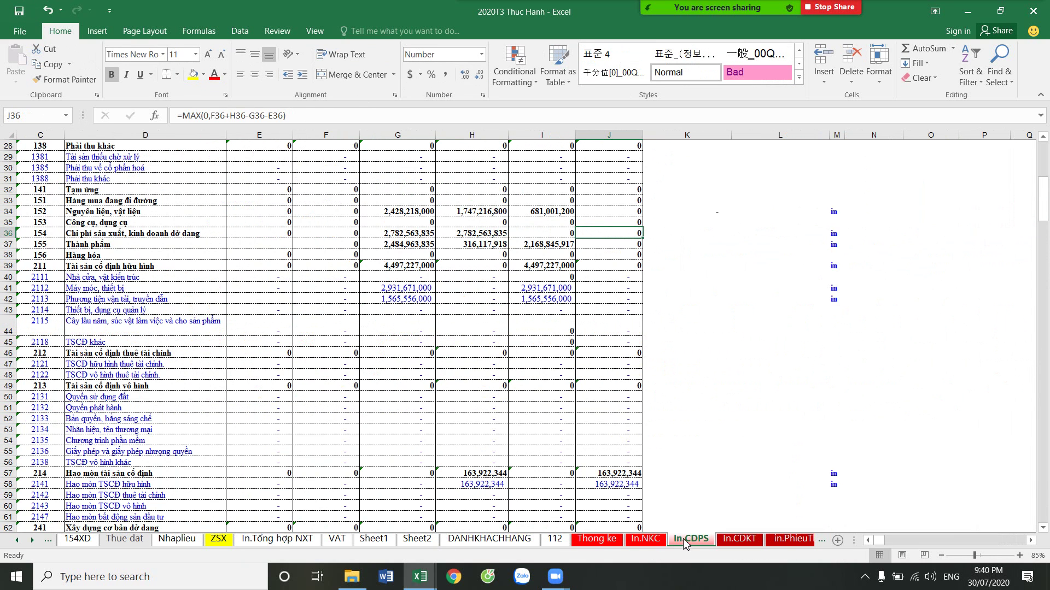
click(6, 235)
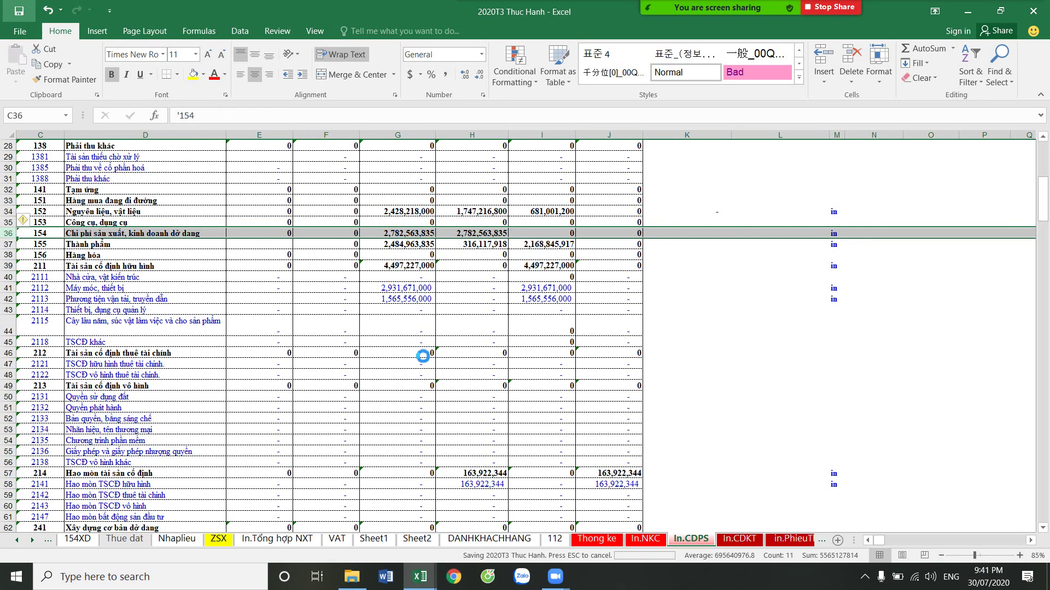
click(786, 357)
click(19, 234)
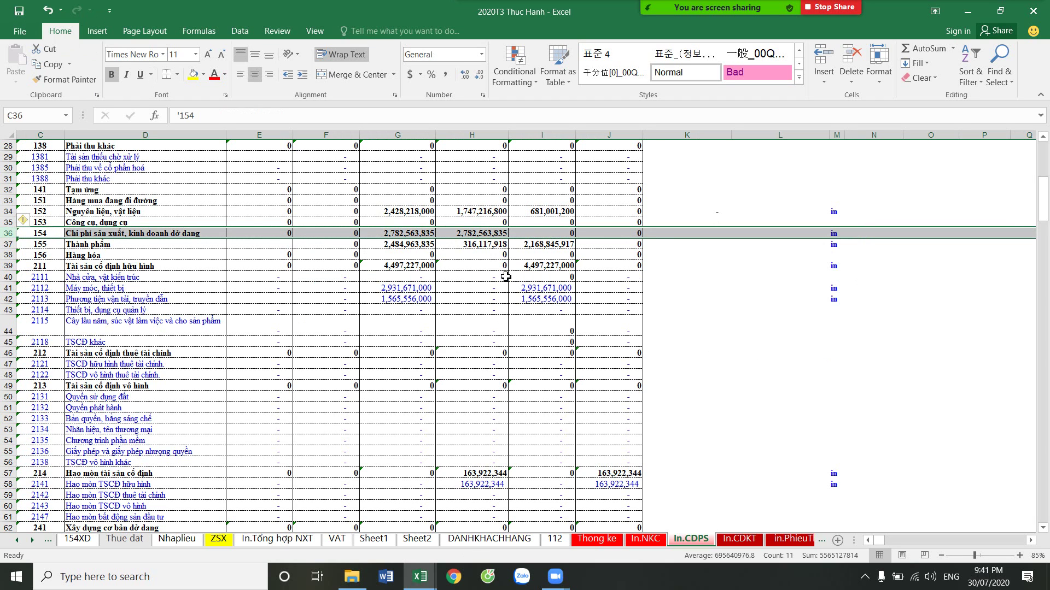
click(6, 212)
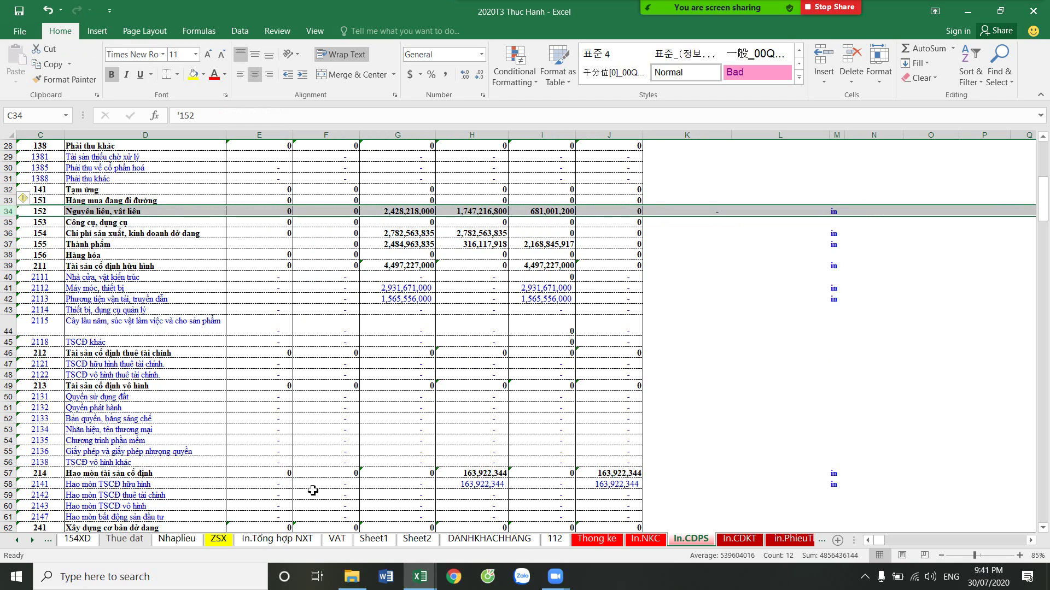
click(176, 538)
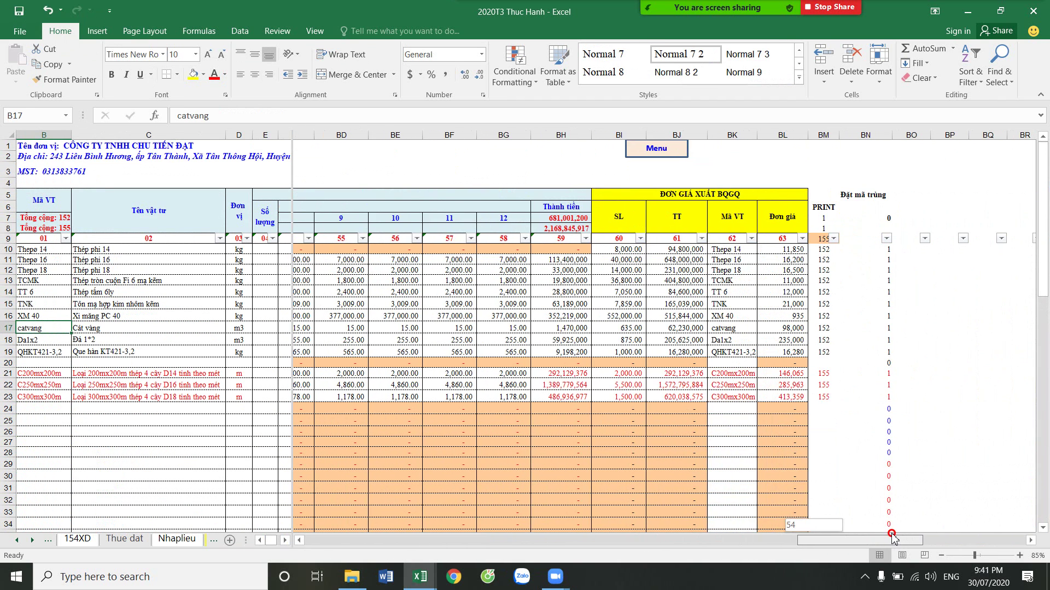
drag(832, 541, 911, 540)
click(550, 218)
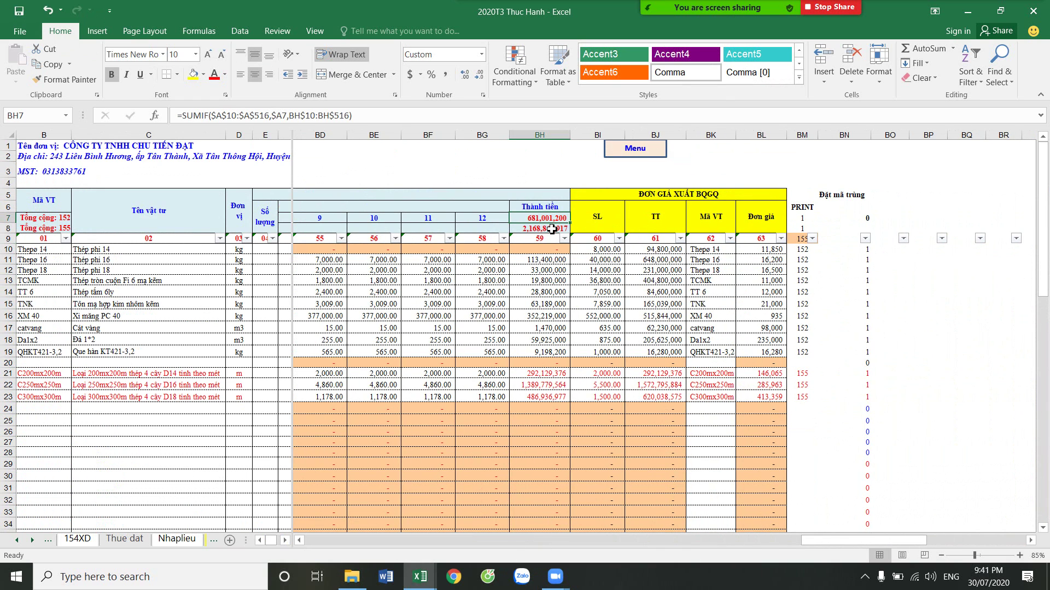
click(546, 229)
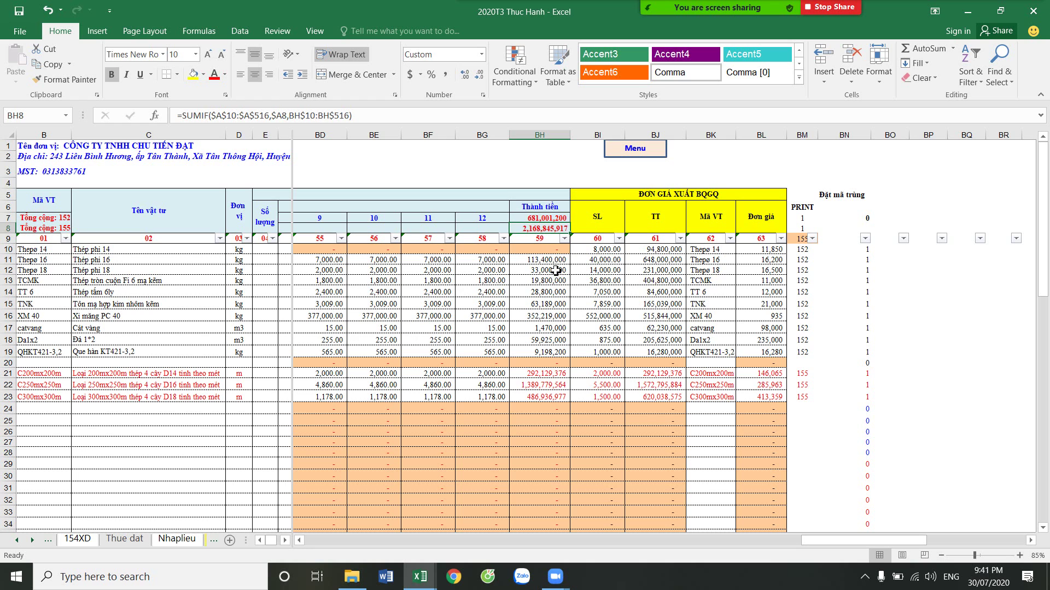
click(128, 540)
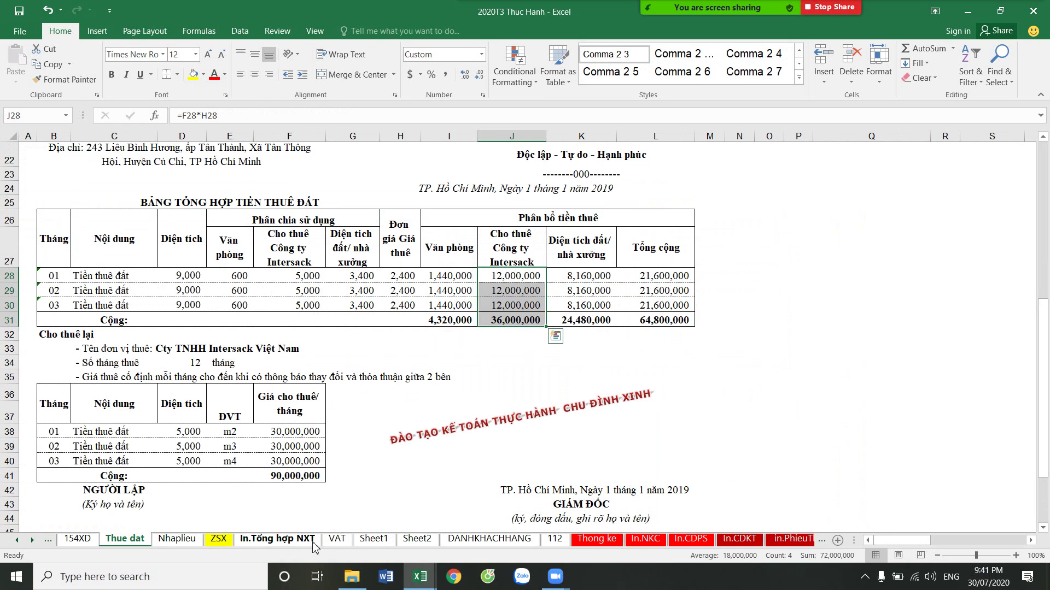
click(655, 540)
click(690, 540)
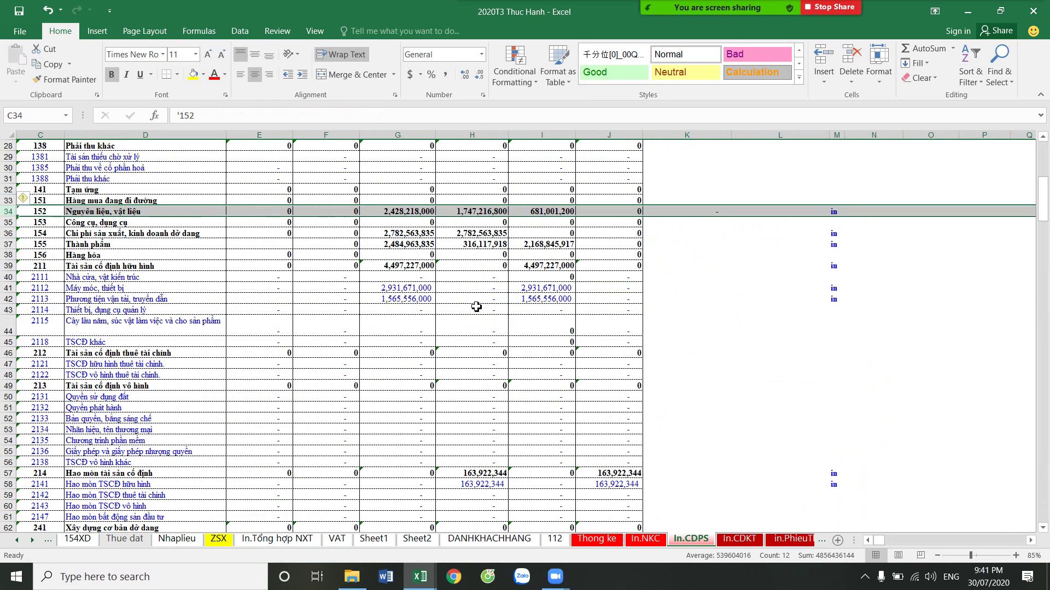
click(33, 244)
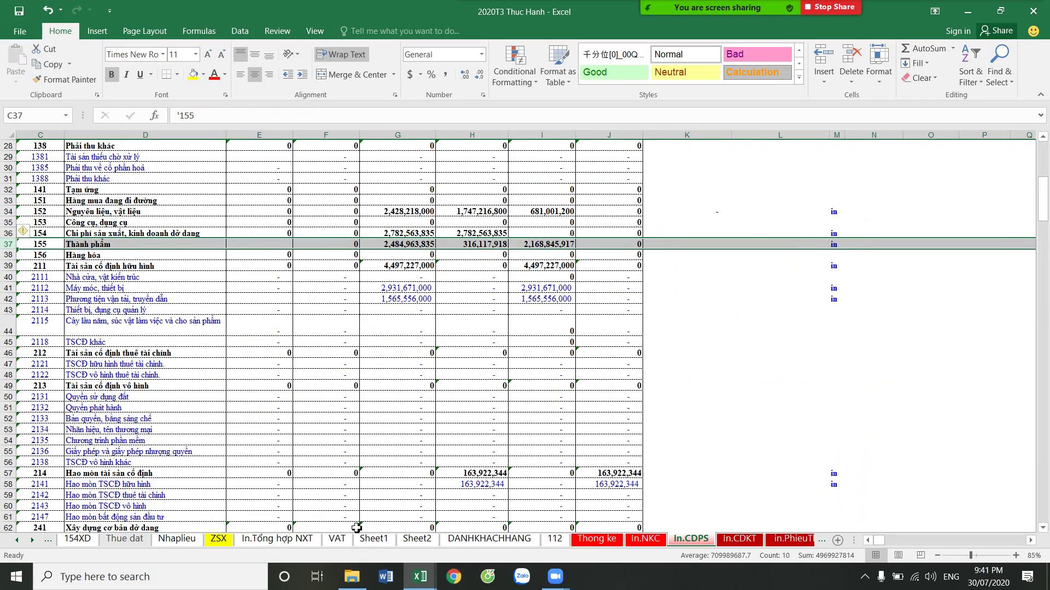
Locate invoice 170's number and date in M39:N39 on the VAT sheet, then bring up File Explorer
click(337, 540)
scroll(781, 471, up, 5)
scroll(781, 471, up, 6)
scroll(748, 454, down, 1)
scroll(748, 455, down, 1)
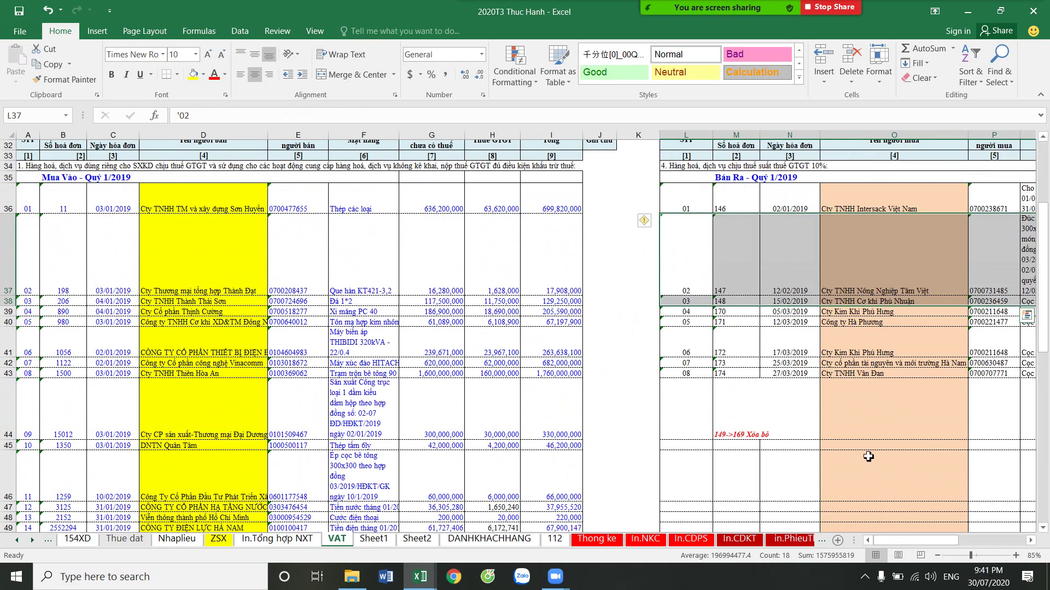
drag(924, 540, 953, 540)
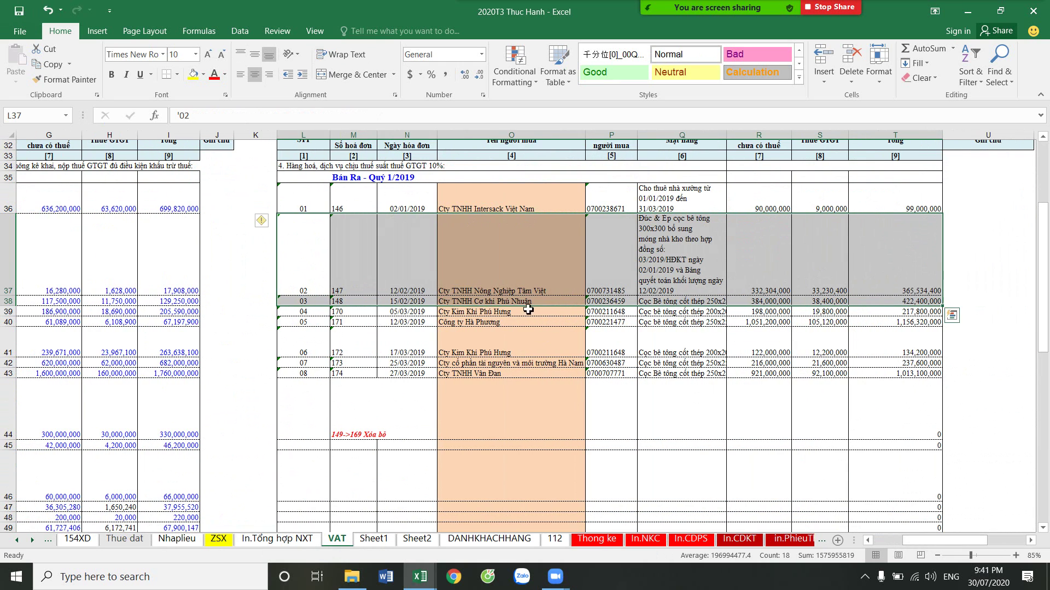
mouse_move(349, 315)
mouse_down()
mouse_move(528, 346)
mouse_move(875, 374)
mouse_up()
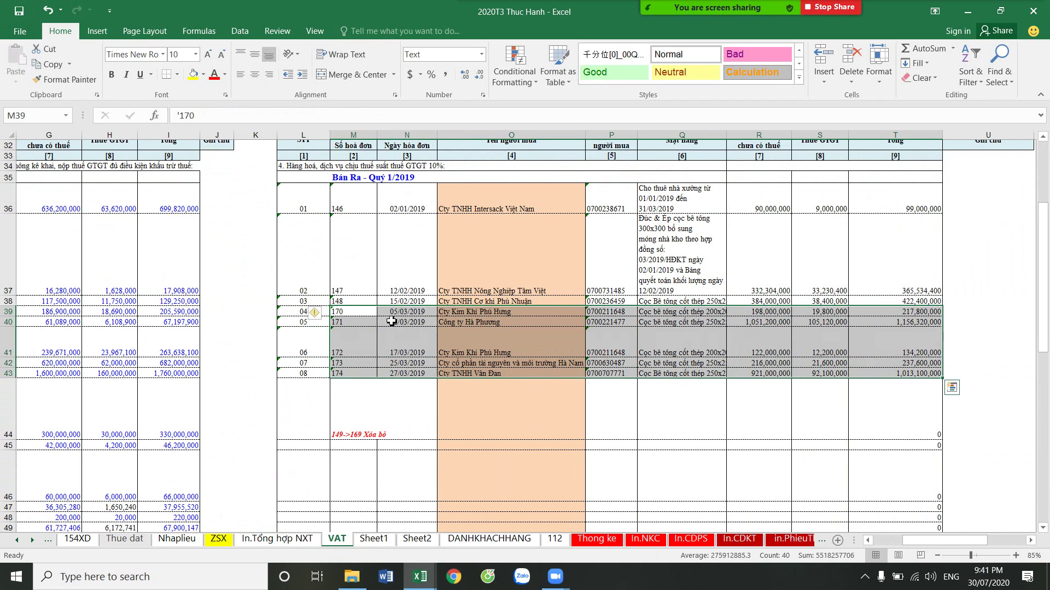
drag(354, 314, 410, 313)
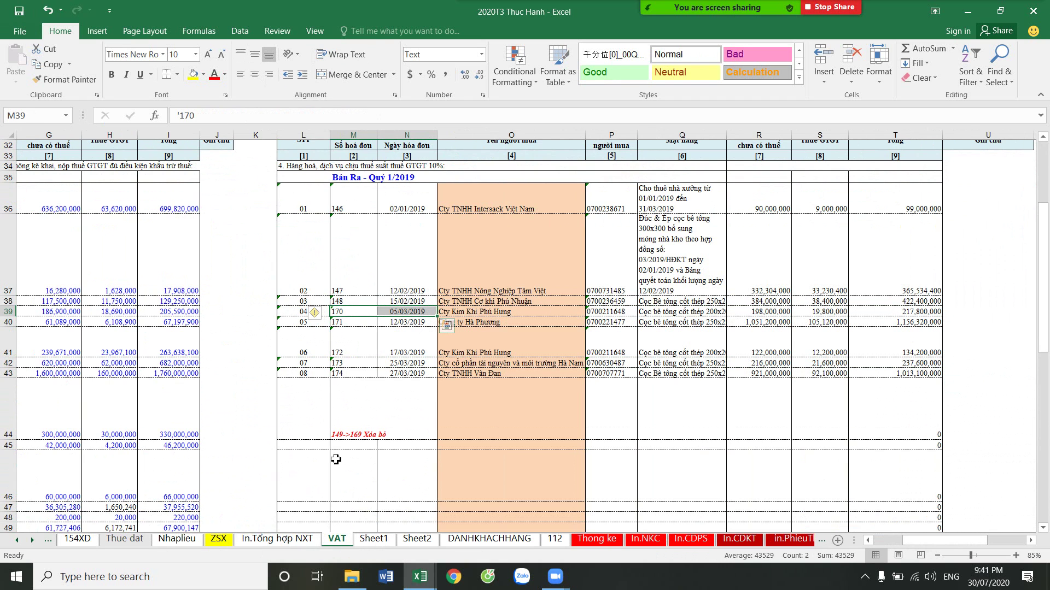
click(354, 581)
Open the 8.1-San xuat-BR-170 invoice PDF from the Finish-In course folder in Foxit
scroll(295, 399, up, 10)
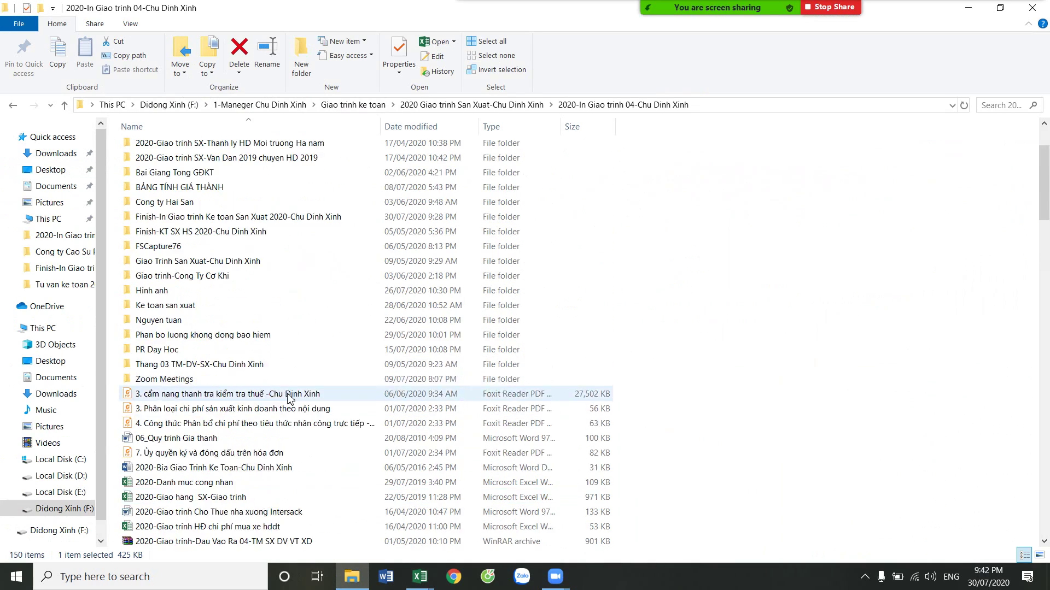
scroll(290, 393, up, 3)
double_click(299, 308)
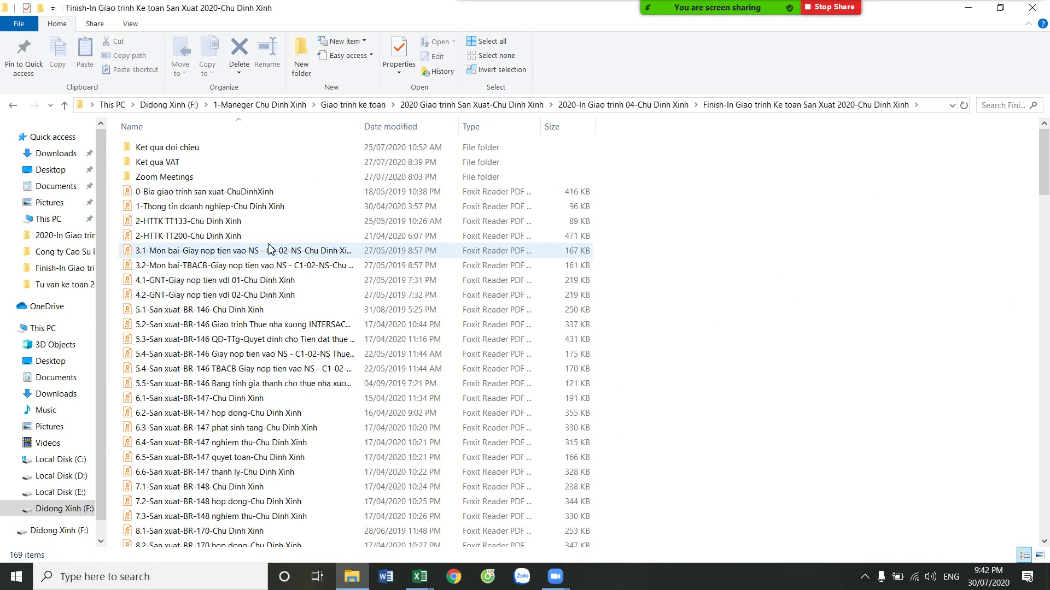
scroll(281, 323, down, 5)
scroll(281, 322, down, 5)
scroll(277, 303, up, 3)
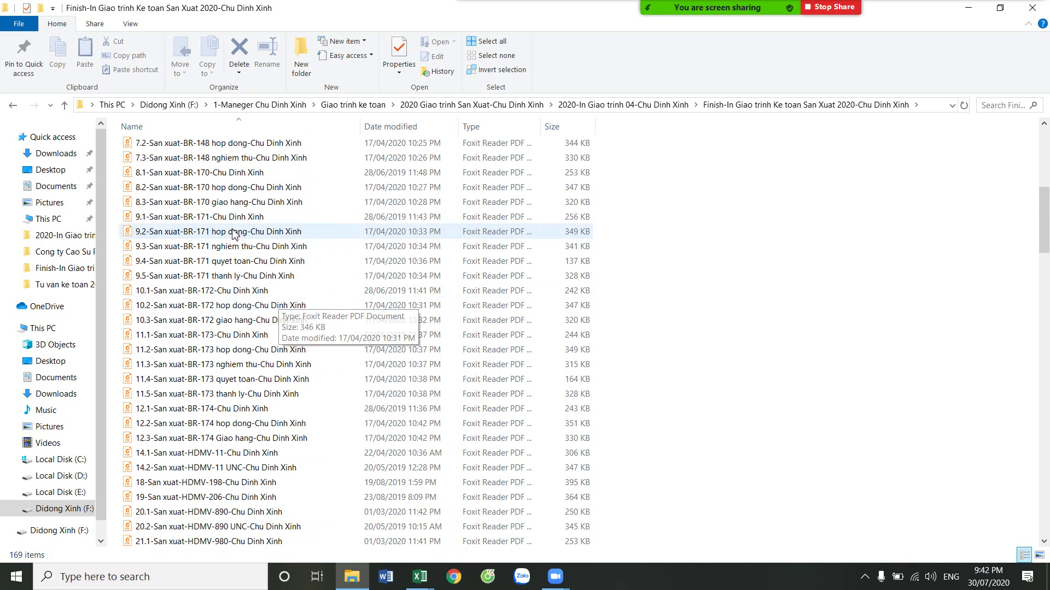
double_click(232, 172)
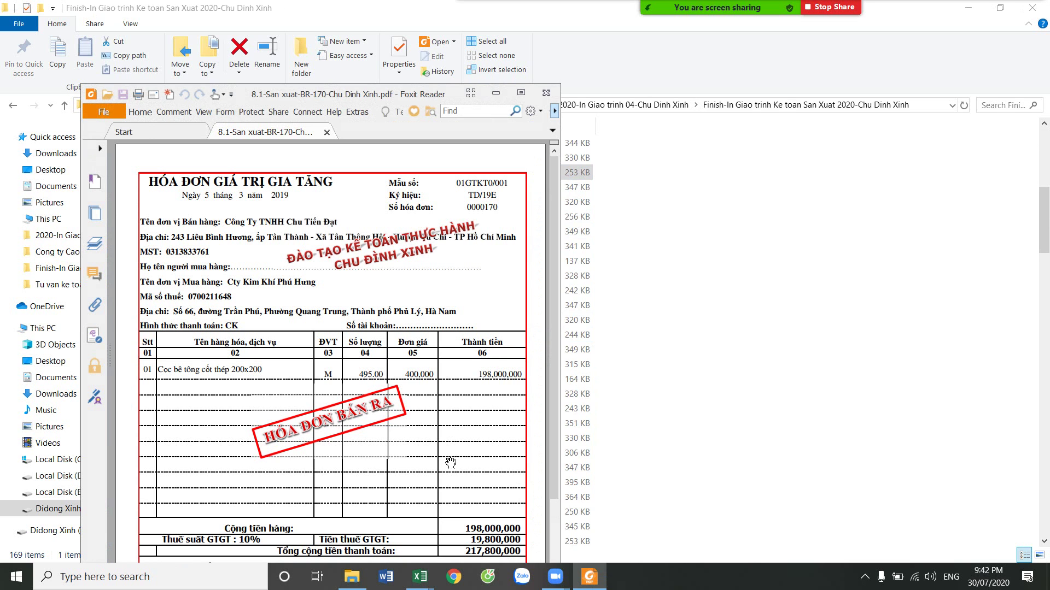
Copy invoice 170's number and date from VAT into Nhaplieu C232:D232
mouse_move(418, 577)
click(377, 500)
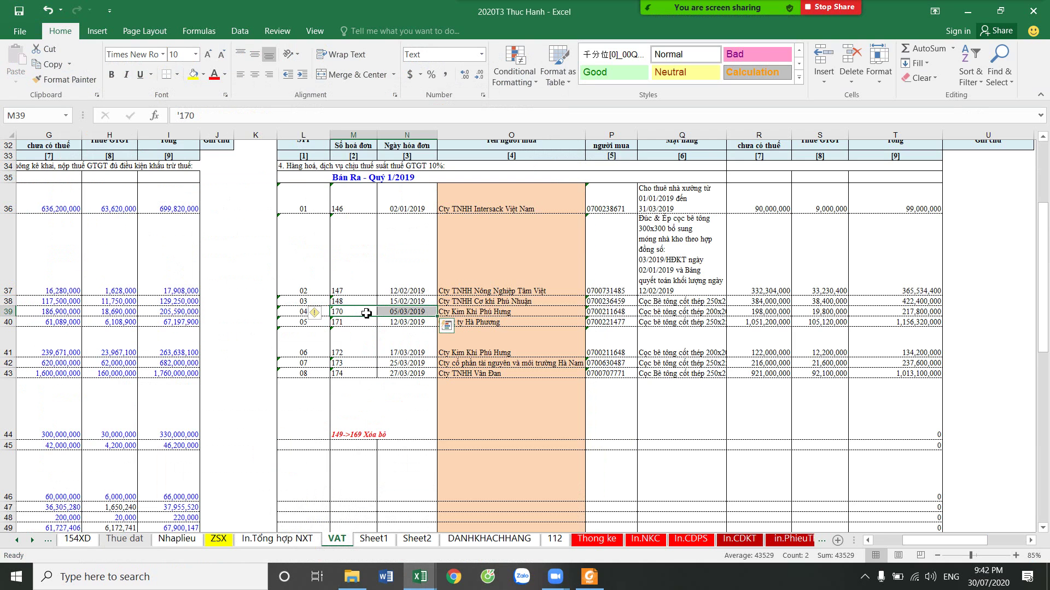
right_click(395, 311)
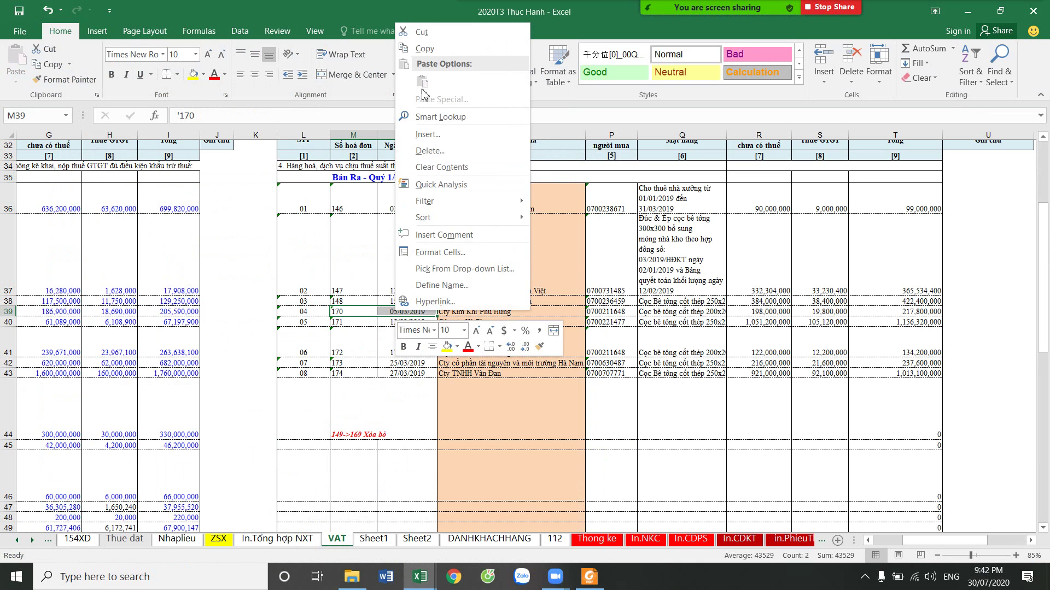
click(426, 48)
click(177, 538)
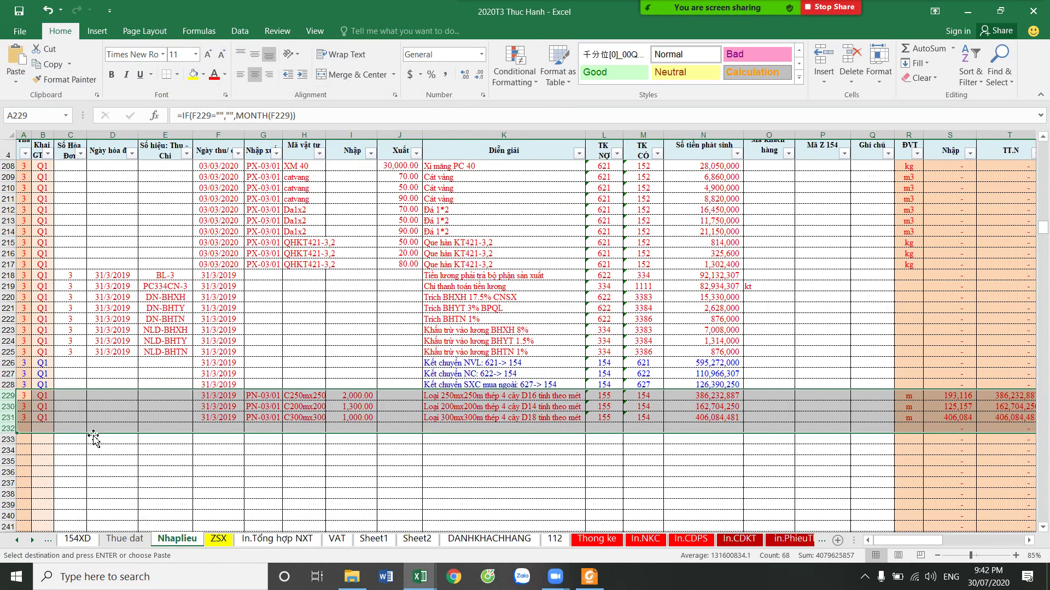
click(74, 428)
drag(74, 428, 101, 429)
right_click(117, 429)
click(162, 203)
Set voucher date F232 to the formula =D232
click(226, 428)
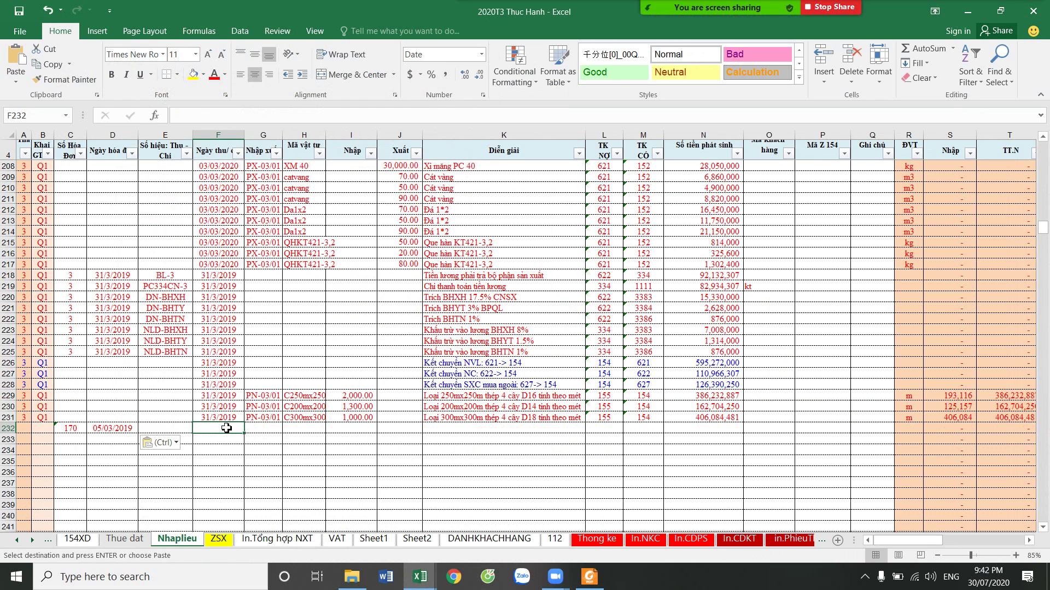
text(=)
click(115, 431)
key(Return)
Enter voucher number PX-03/02 in G232
click(270, 428)
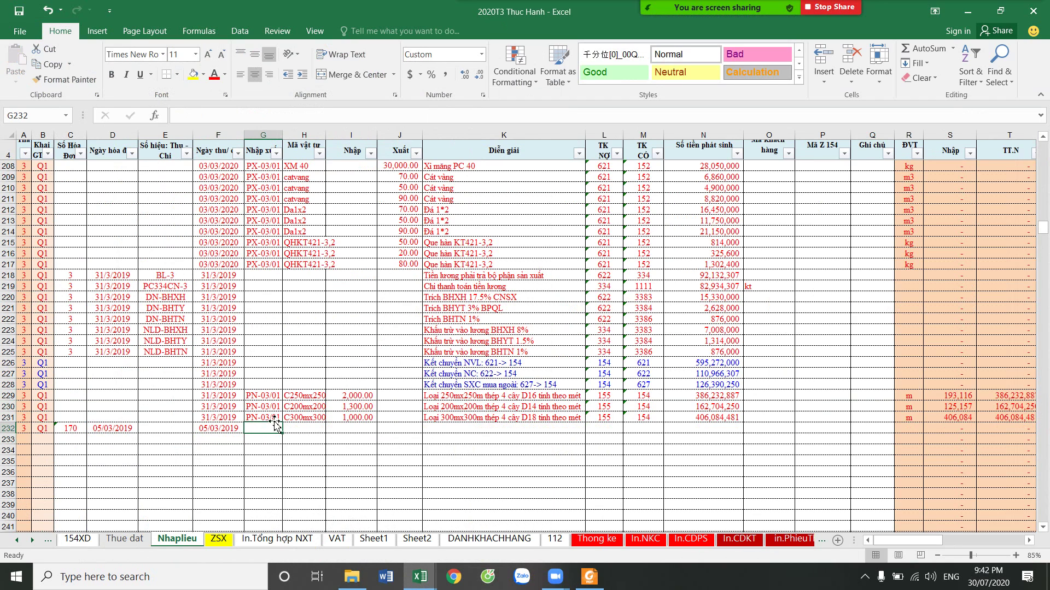
click(267, 266)
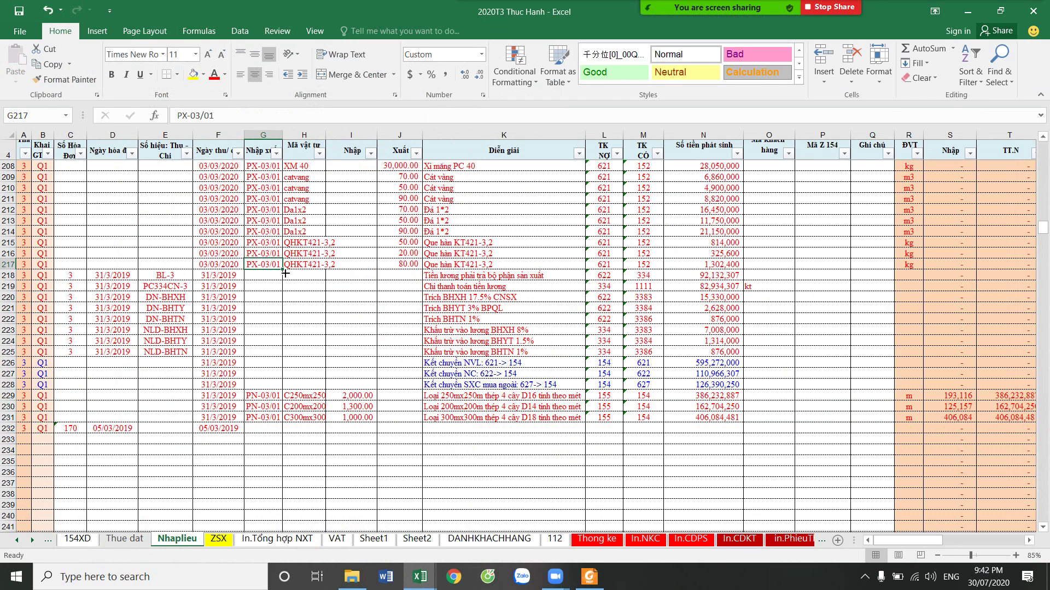
drag(285, 272, 285, 281)
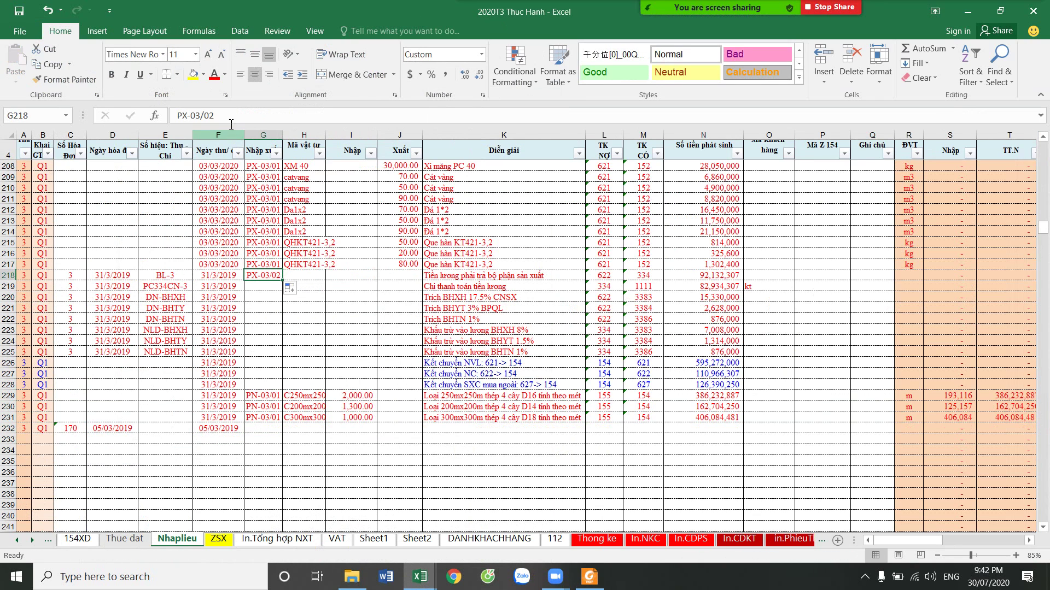
double_click(195, 116)
right_click(192, 118)
click(222, 132)
click(268, 432)
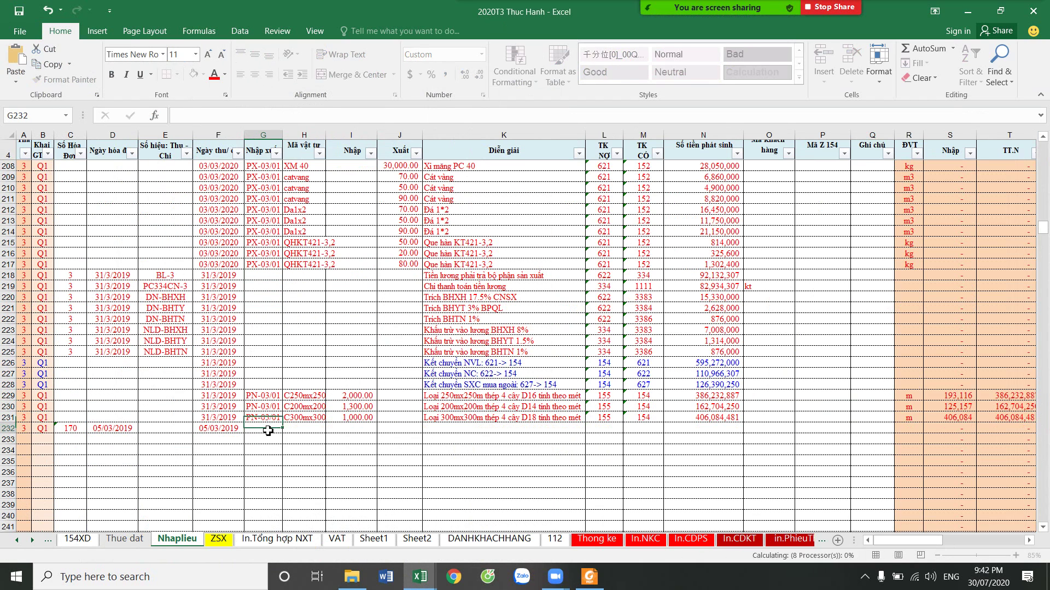
click(211, 119)
key(ctrl+v)
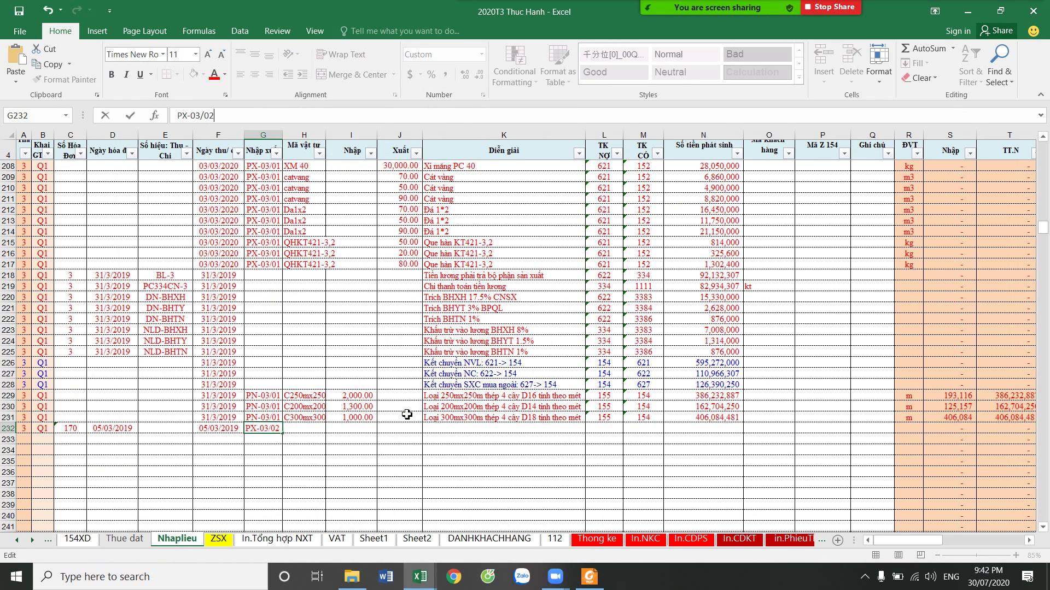
click(404, 416)
Copy the material code from H230 into H232
click(276, 428)
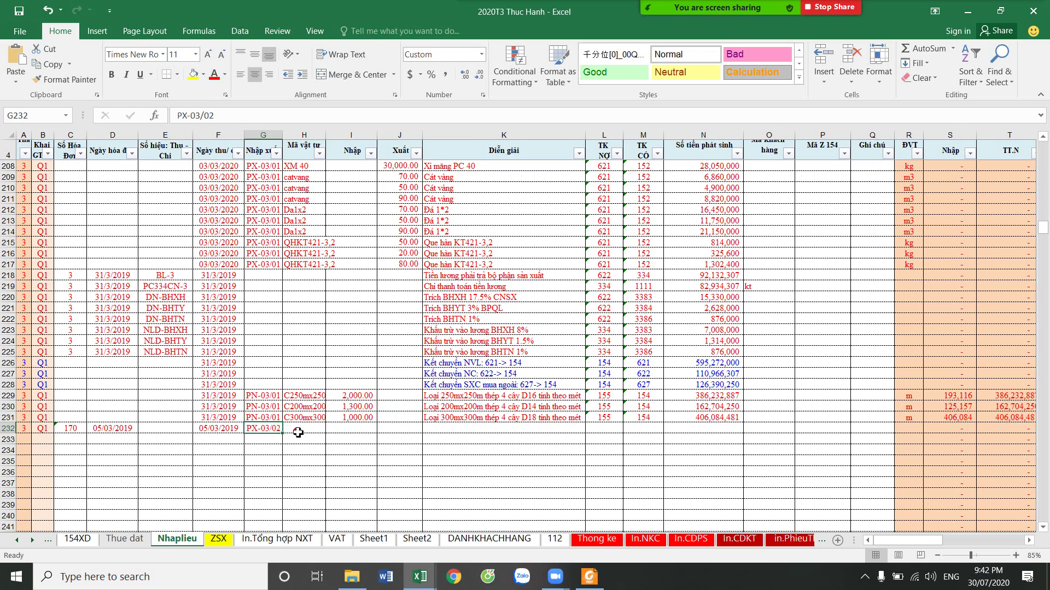
click(298, 432)
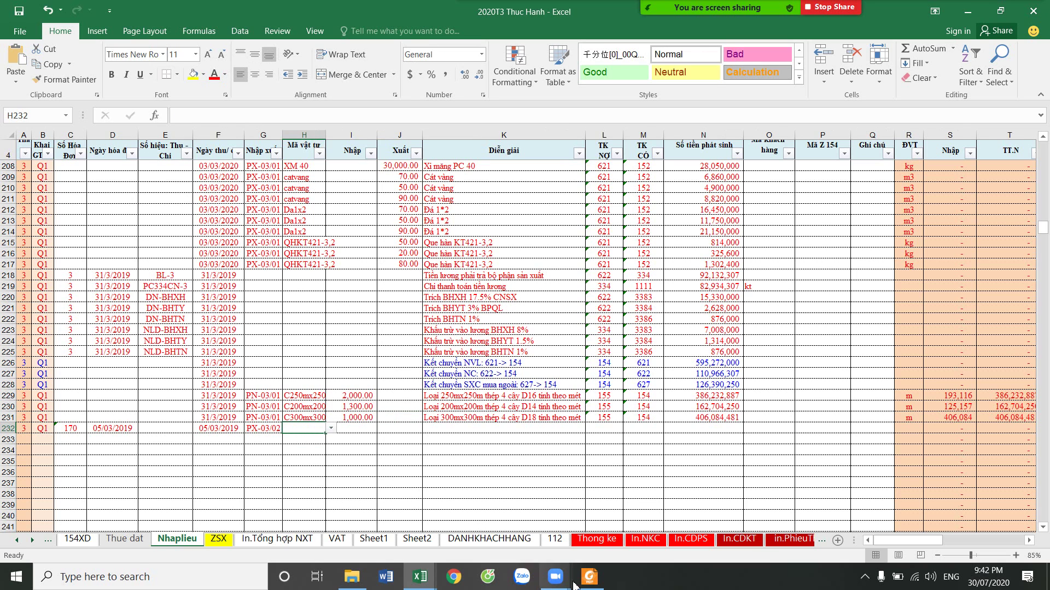
click(588, 582)
click(588, 581)
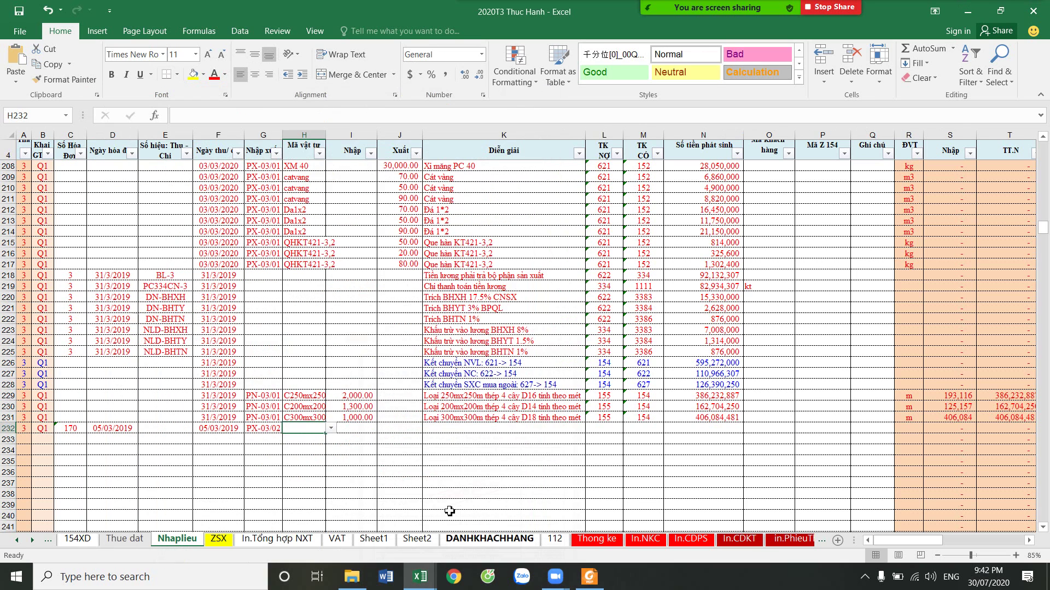
click(311, 407)
key(ctrl+c)
click(311, 432)
key(ctrl+v)
Enter the issued quantity 495 from the invoice into J232
click(362, 430)
click(385, 429)
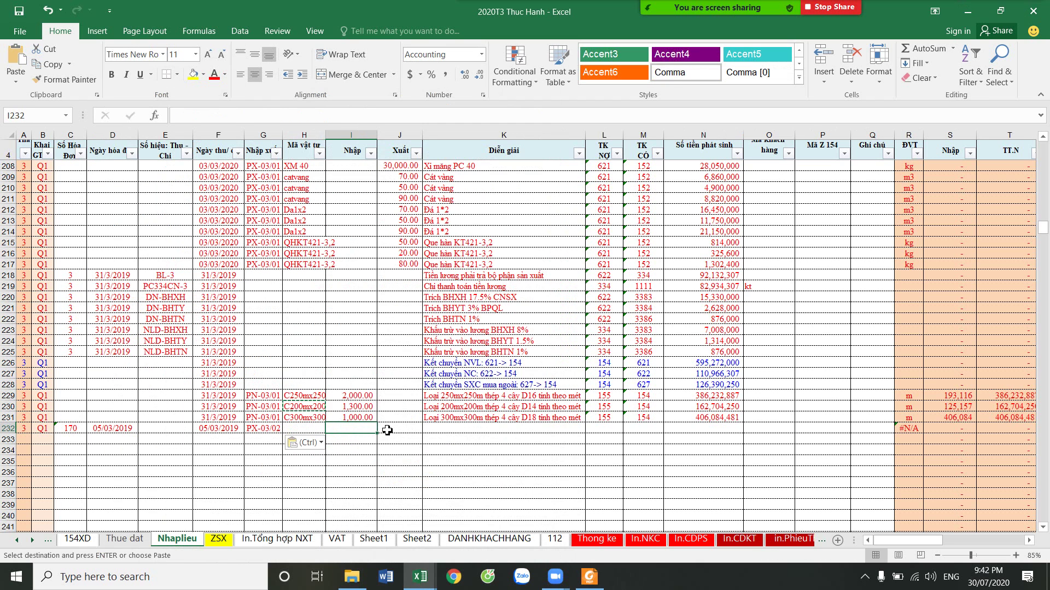
click(588, 578)
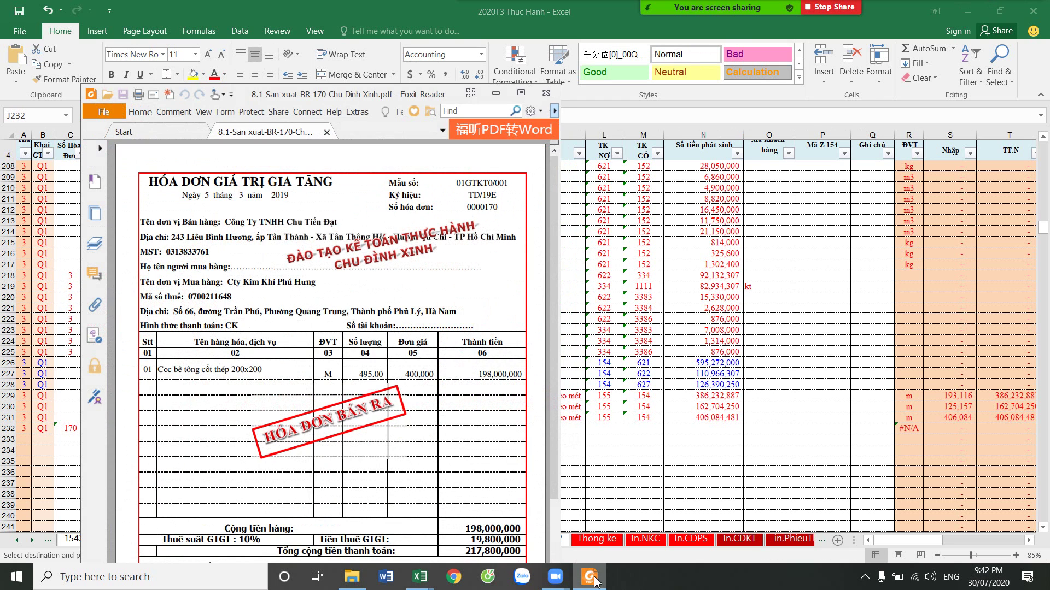
click(594, 580)
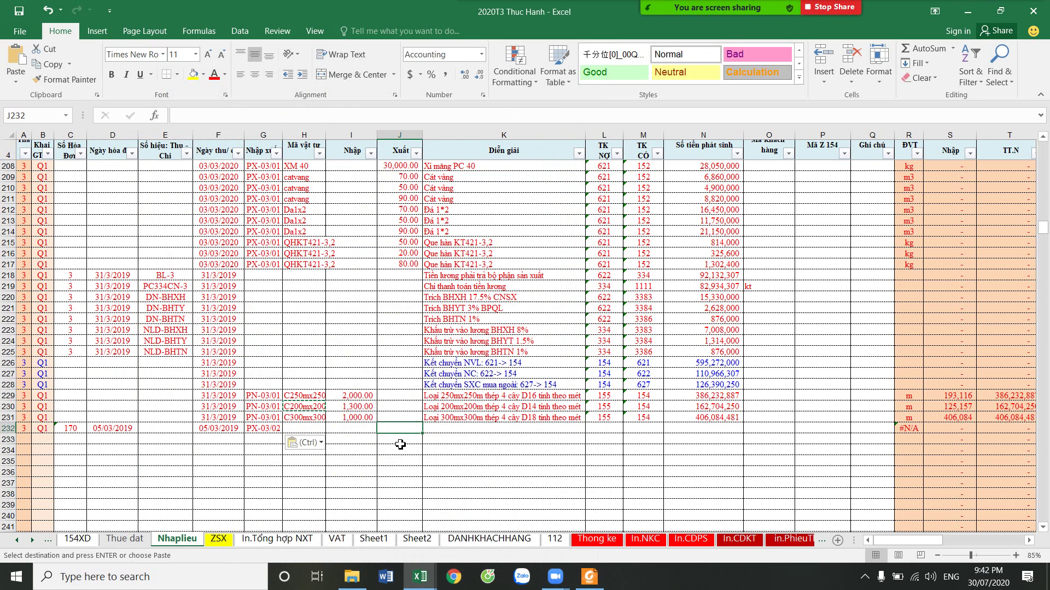
text(495)
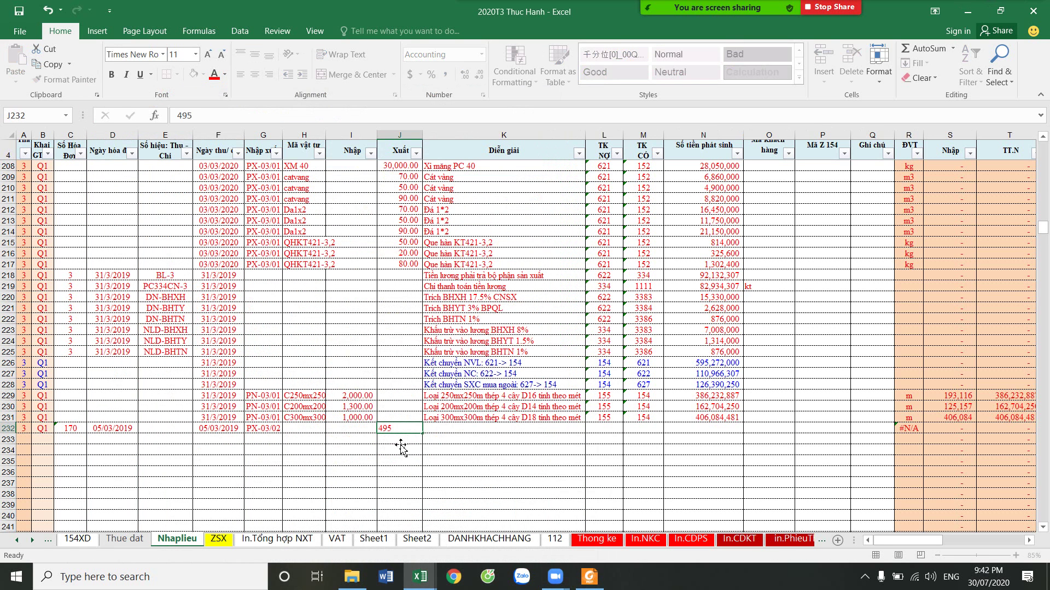
click(440, 431)
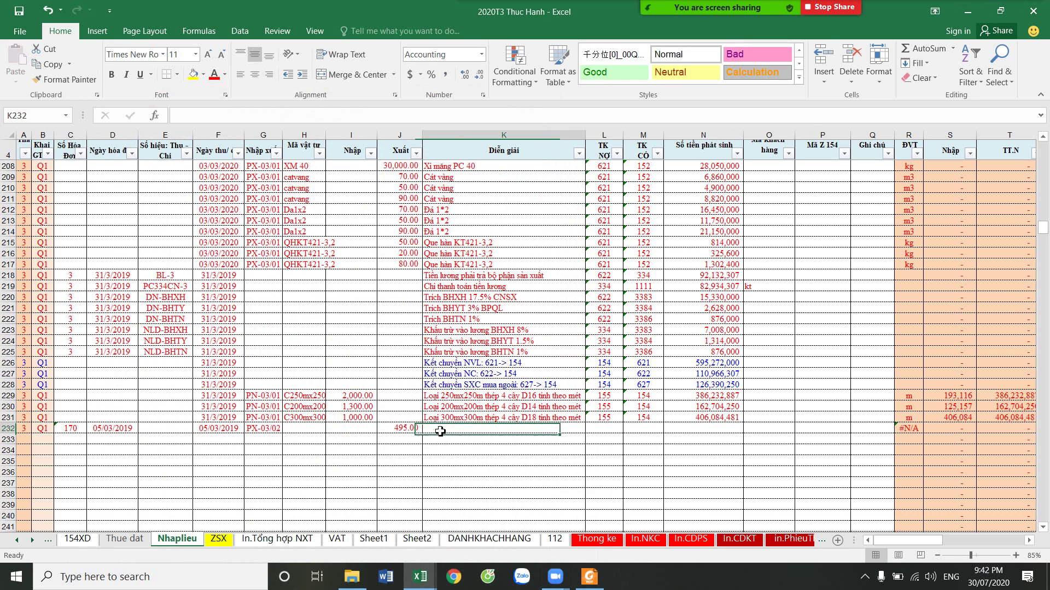
click(485, 400)
Copy the K229 lookup formulas to K232:K238 and paste C200mx200m as a value into H232
key(ctrl+c)
drag(484, 400, 459, 494)
key(ctrl+v)
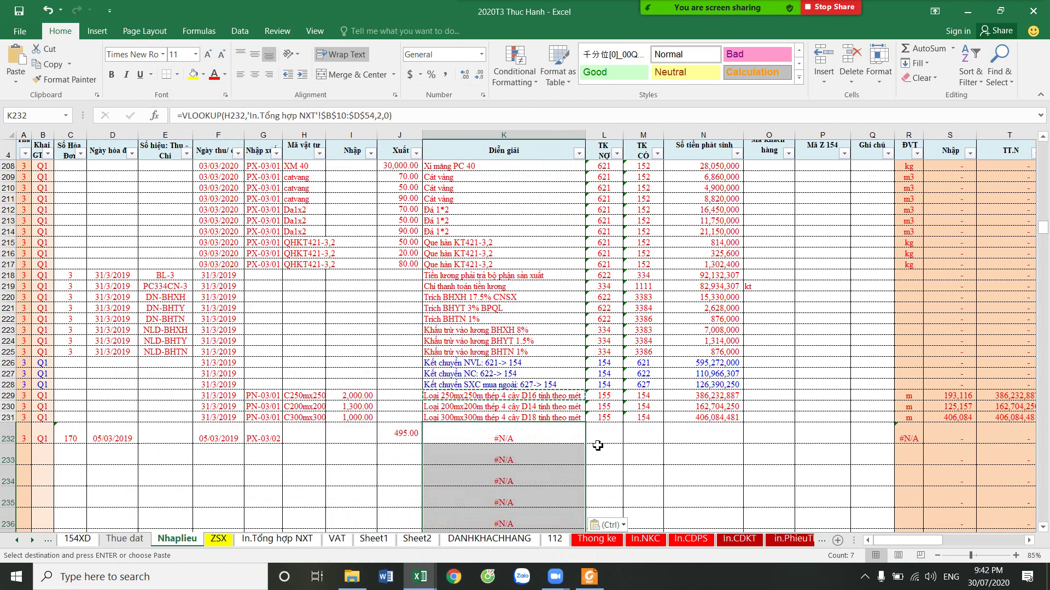
scroll(586, 443, down, 2)
click(306, 366)
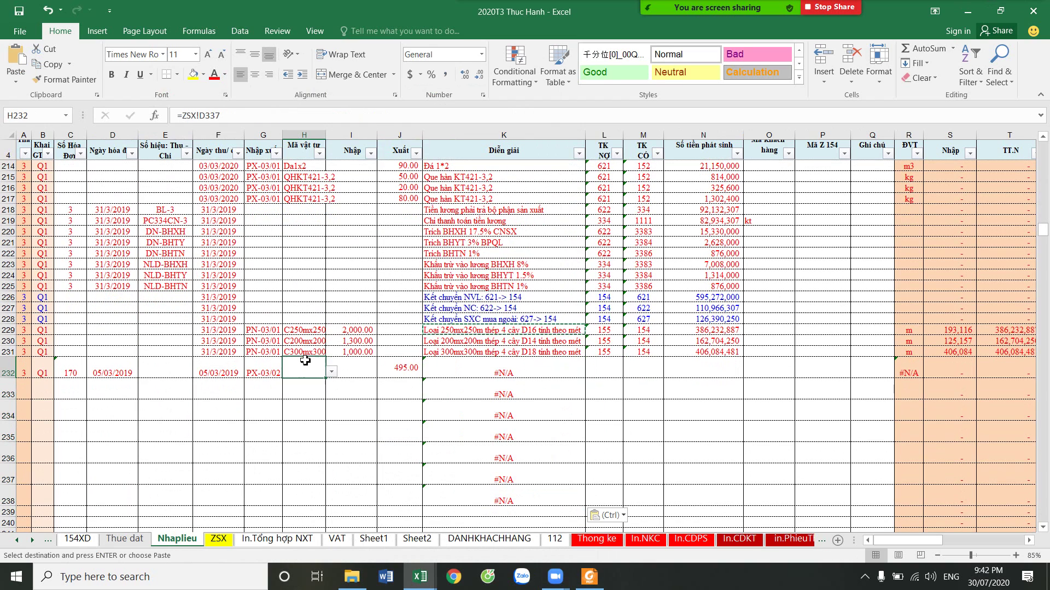
click(305, 341)
right_click(305, 341)
click(343, 83)
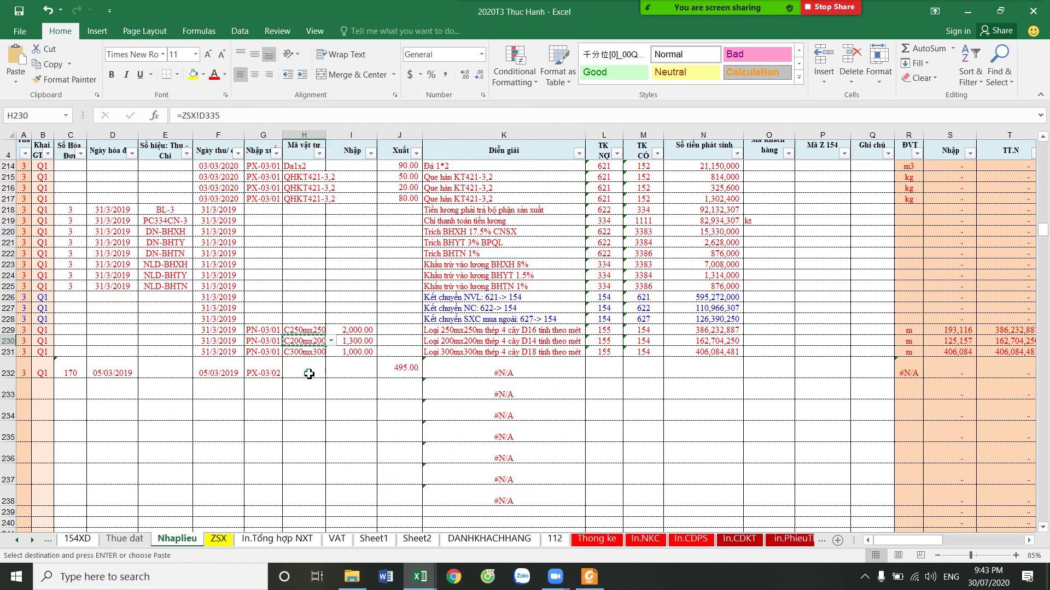
right_click(284, 373)
click(370, 143)
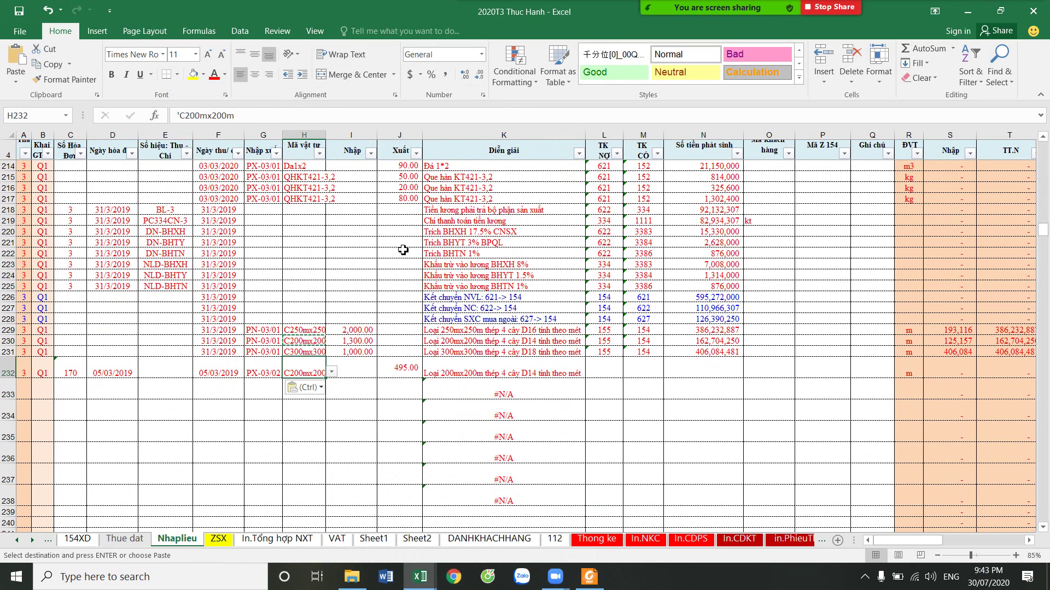
key(Escape)
Post row 232 as debit 632, credit 155, with amount N232 linked to V232 (72,302,175)
click(600, 372)
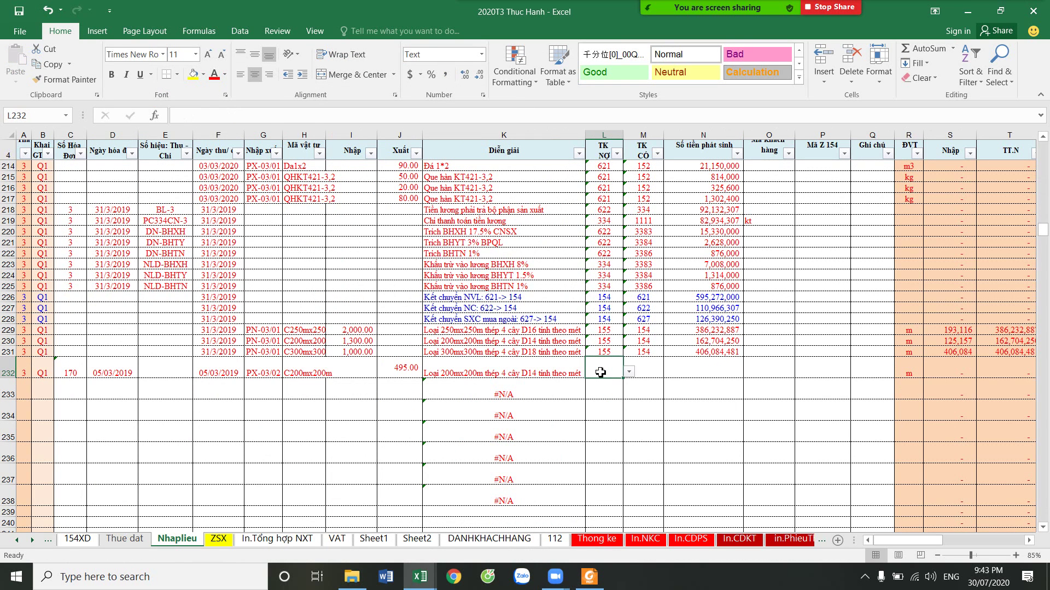
text('6)
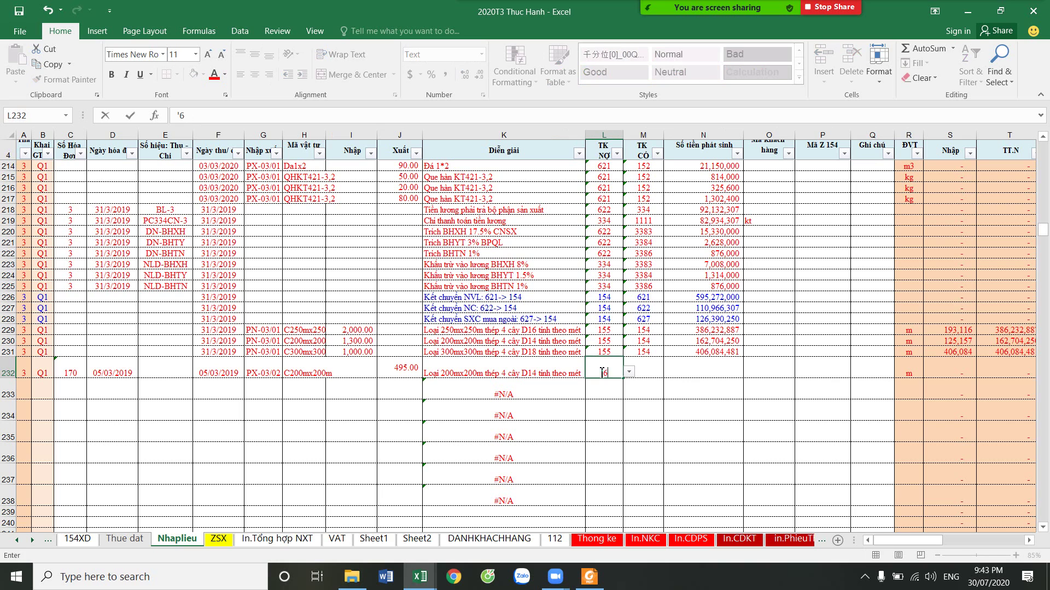
key(Tab)
text('154)
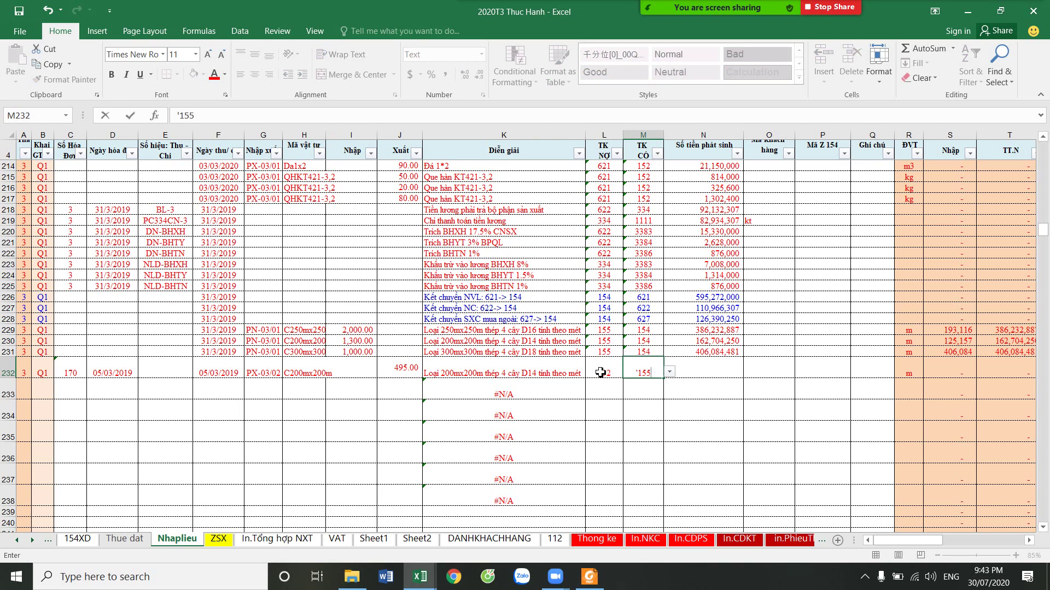
key(Tab)
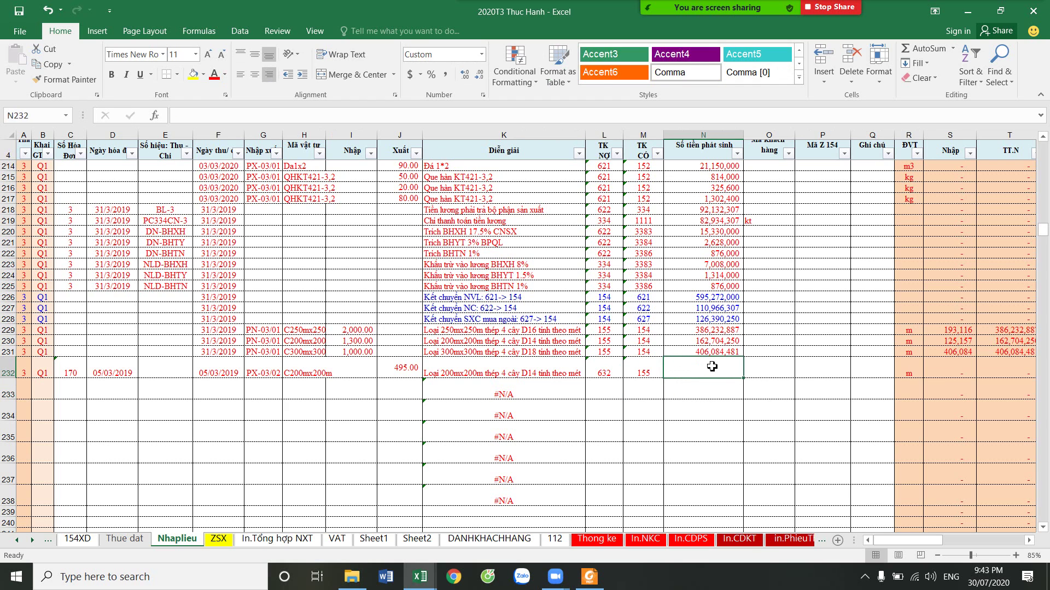
text(=)
drag(922, 540, 946, 542)
click(934, 367)
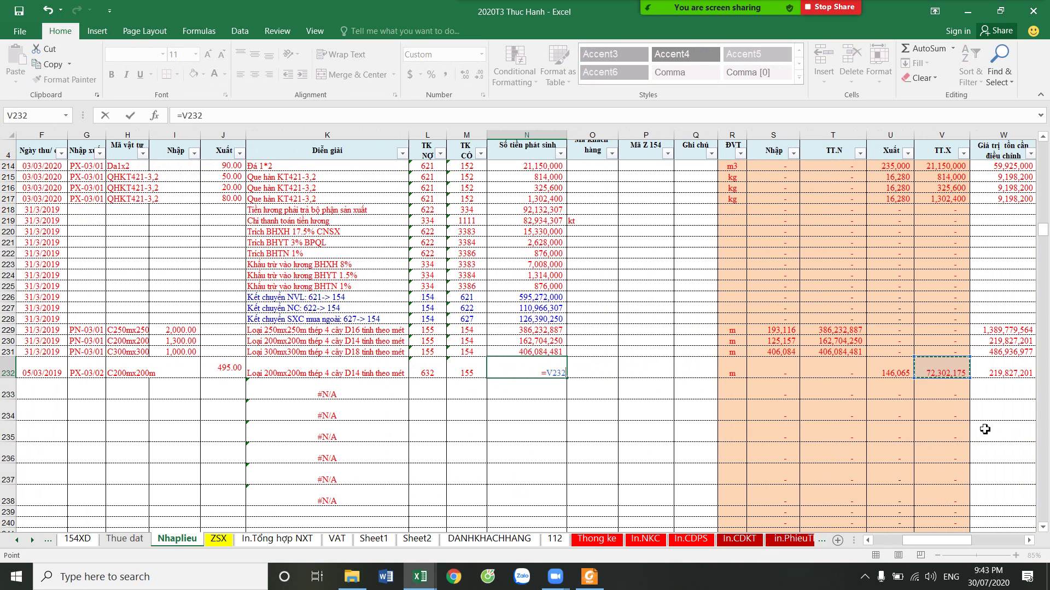
key(Return)
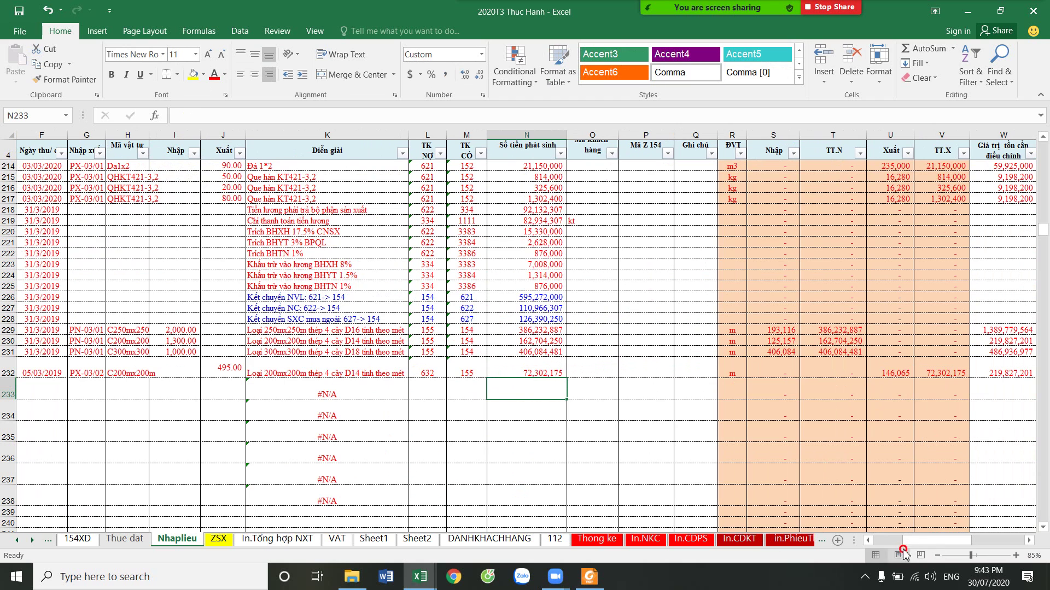
drag(911, 542, 881, 544)
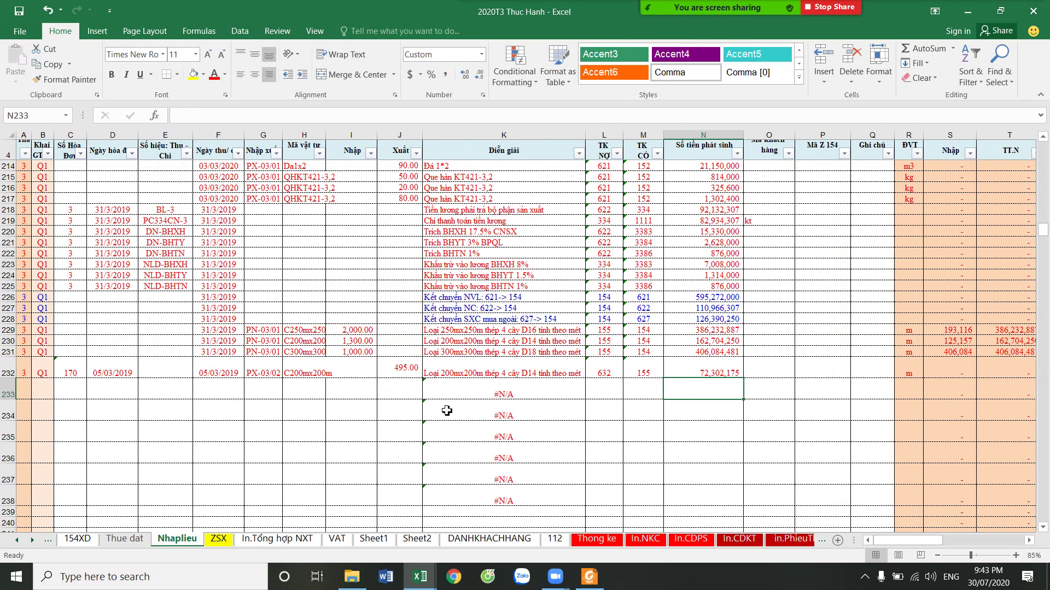
click(8, 367)
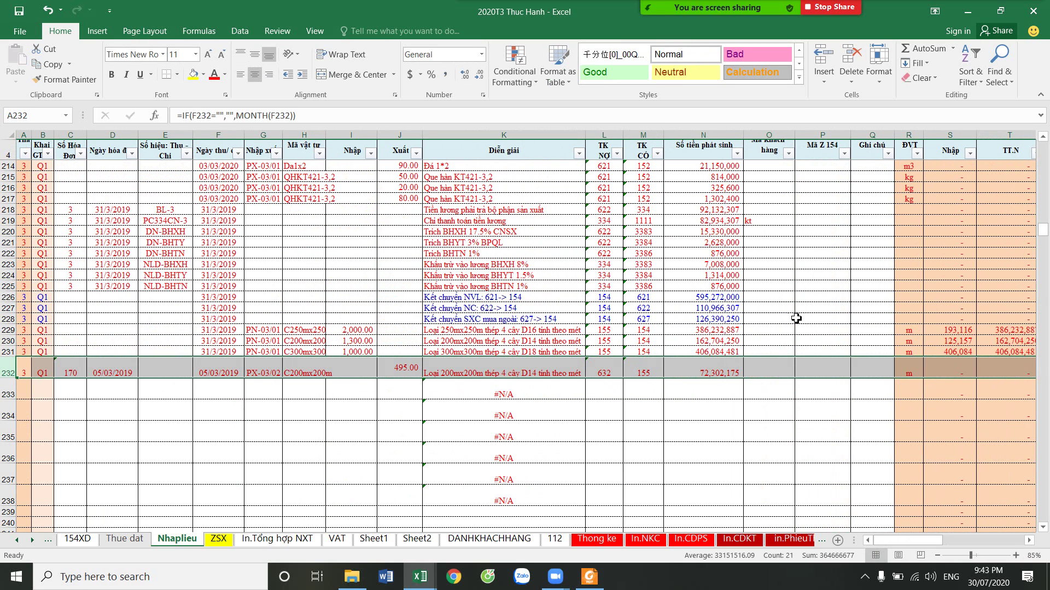
drag(1042, 228, 1042, 151)
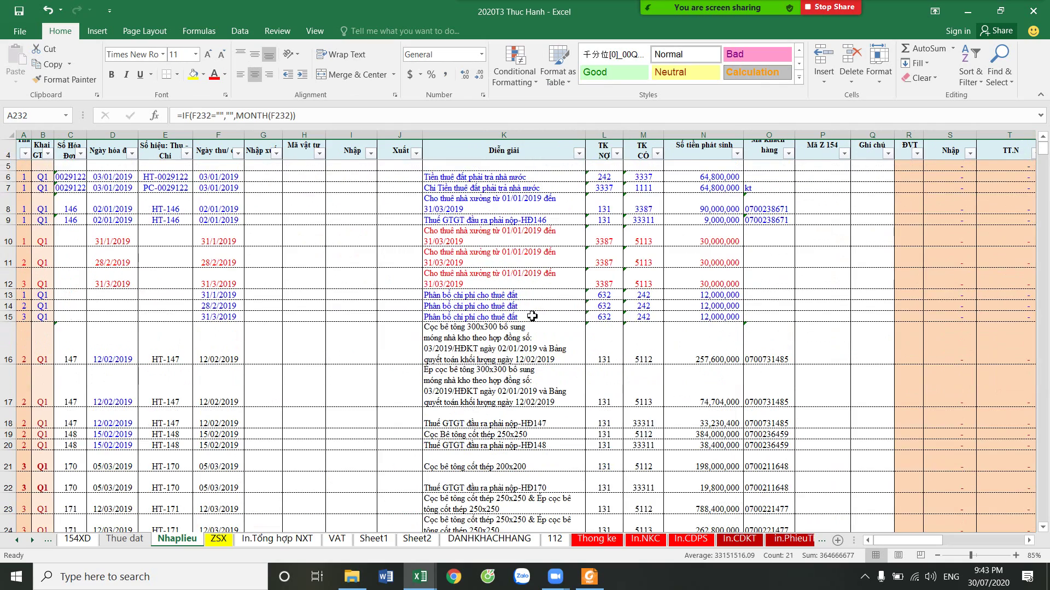
drag(8, 268, 2, 526)
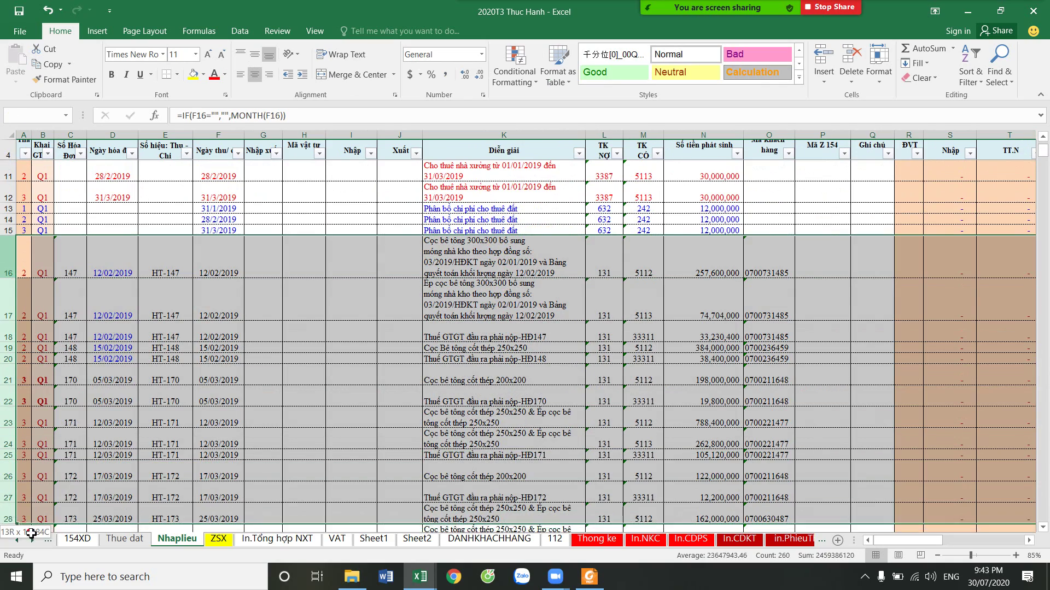
drag(2, 529, 55, 475)
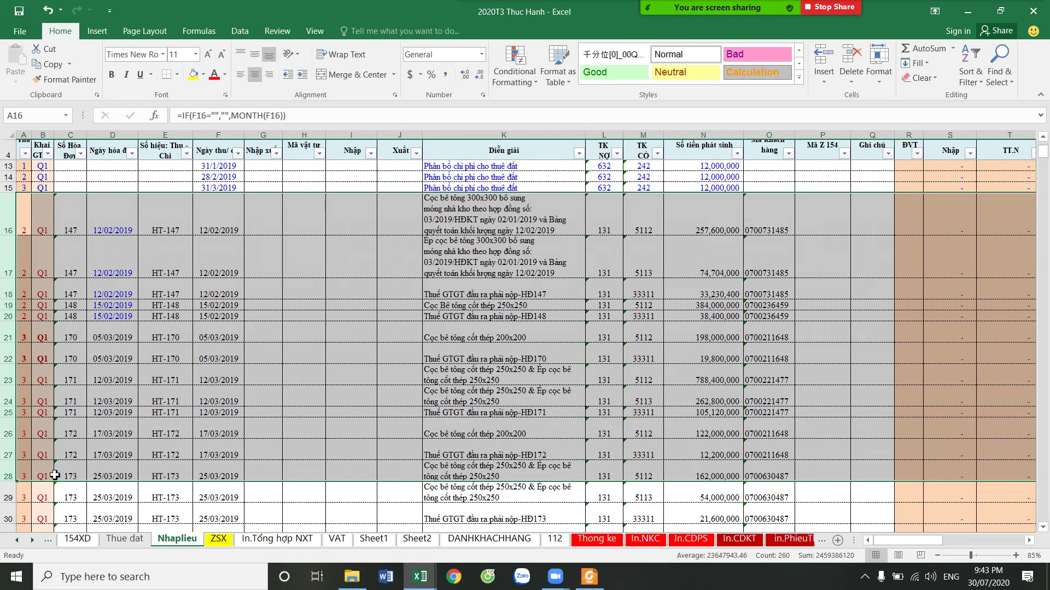
scroll(268, 375, down, 2)
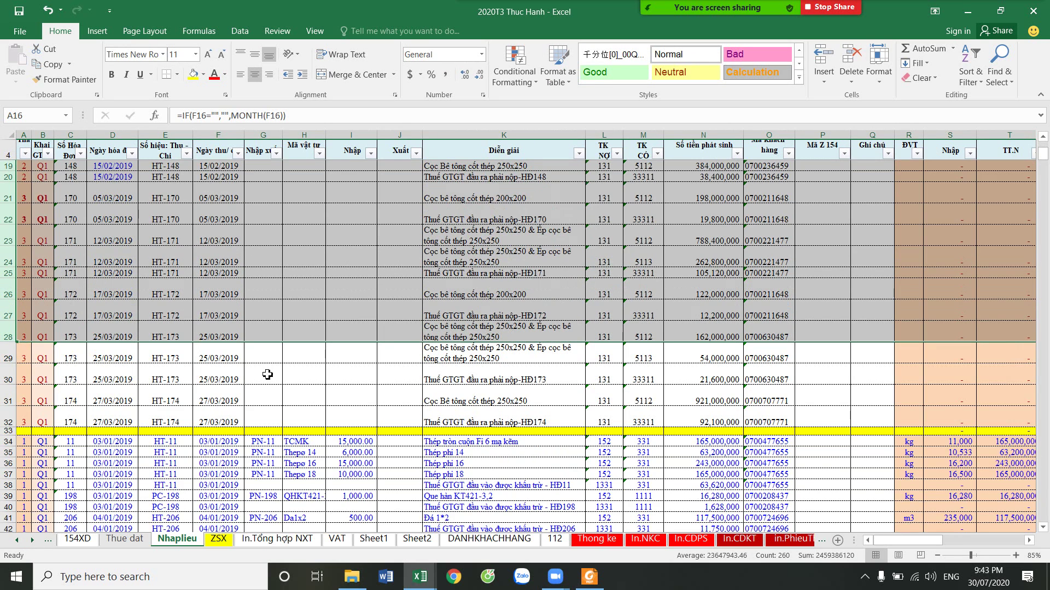
mouse_move(1042, 154)
mouse_down()
mouse_move(1045, 256)
mouse_move(1043, 225)
mouse_up()
scroll(774, 246, down, 2)
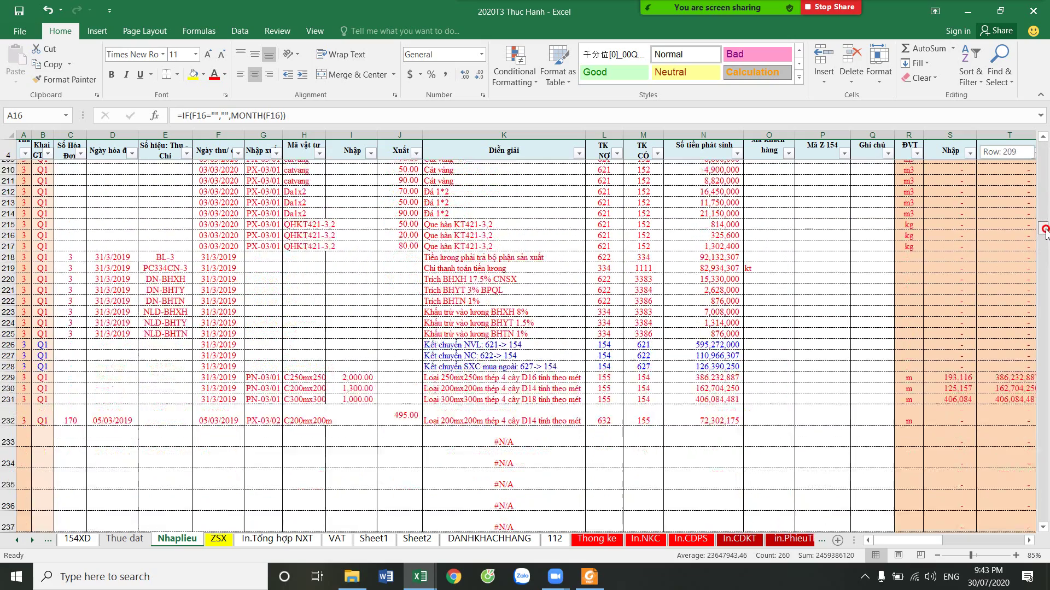
scroll(774, 246, down, 2)
scroll(774, 246, down, 2)
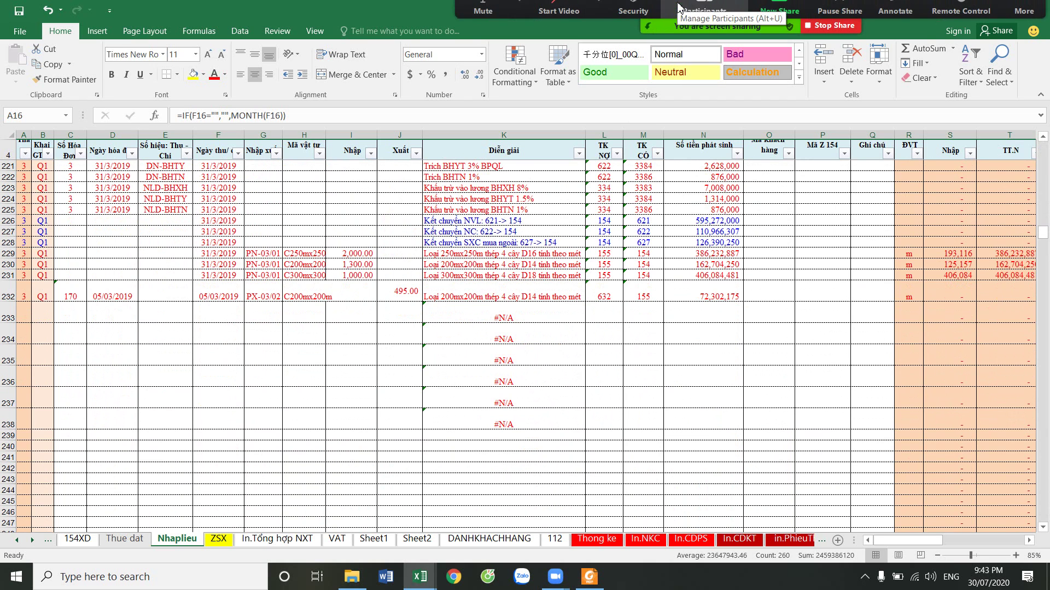
click(503, 333)
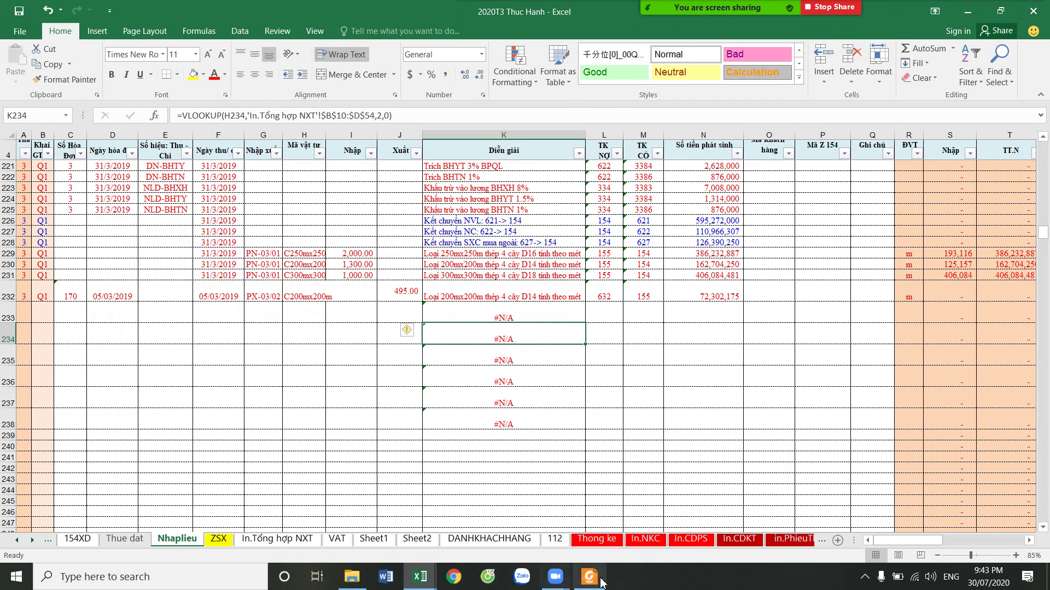
click(588, 577)
click(546, 93)
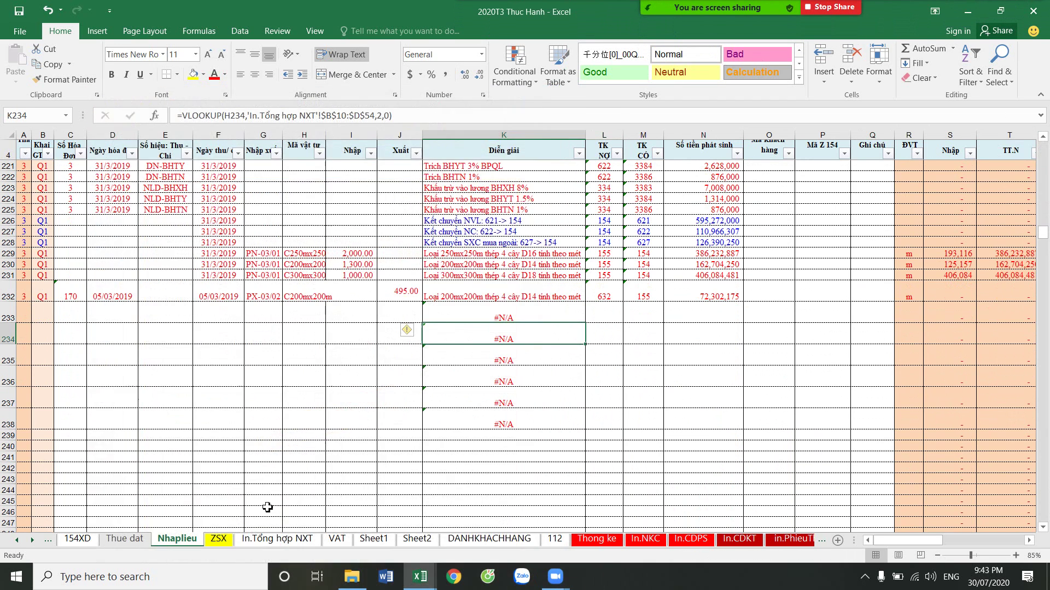
View the 9.1 invoice 171 PDF full-screen at page width in Foxit, then return to Excel
click(352, 576)
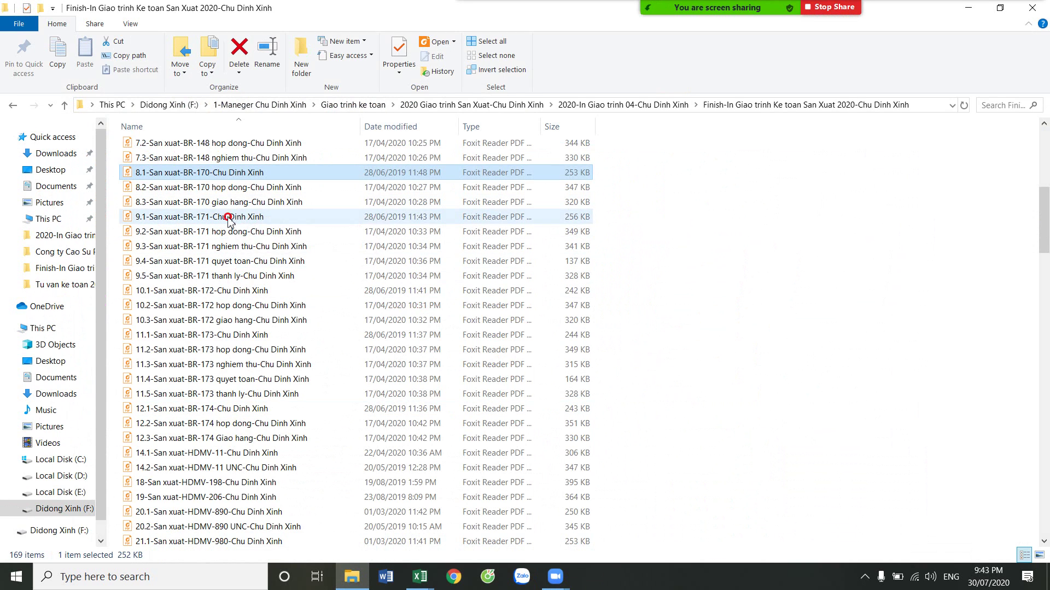
double_click(268, 217)
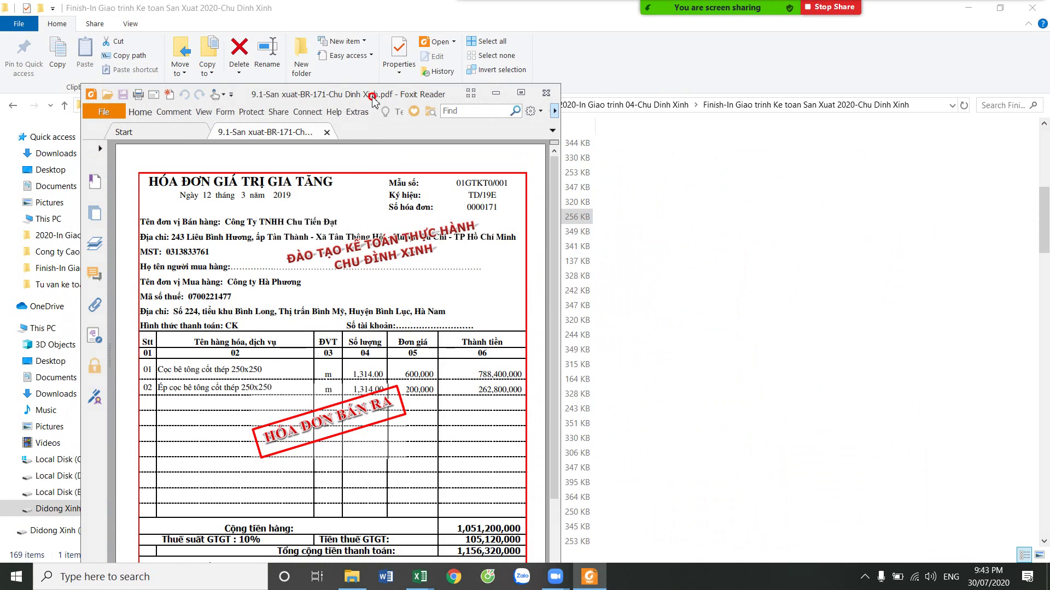
drag(370, 99, 718, 94)
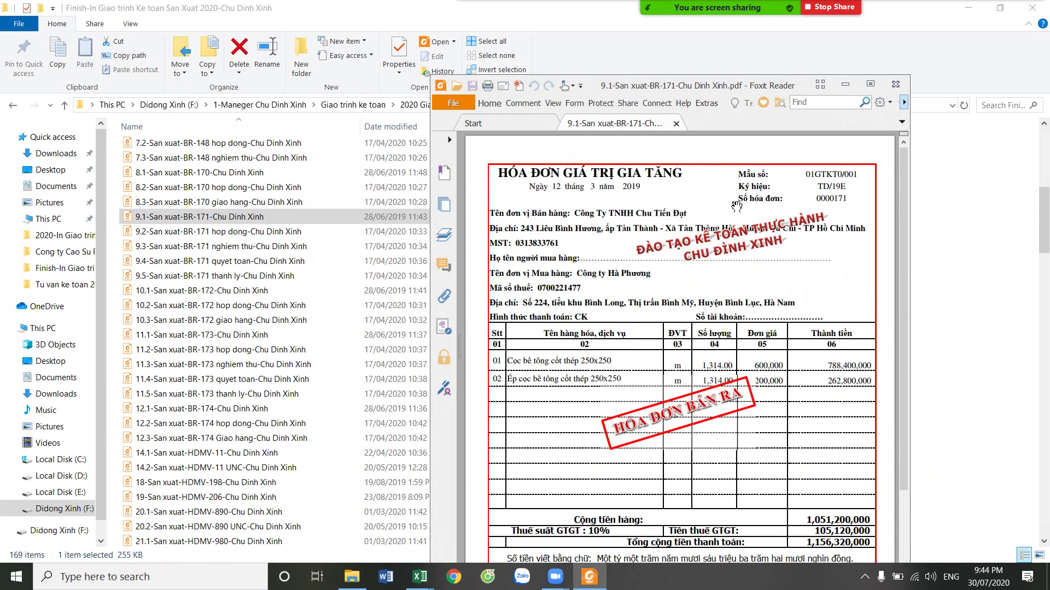
click(870, 84)
key(ctrl+2)
scroll(495, 325, down, 3)
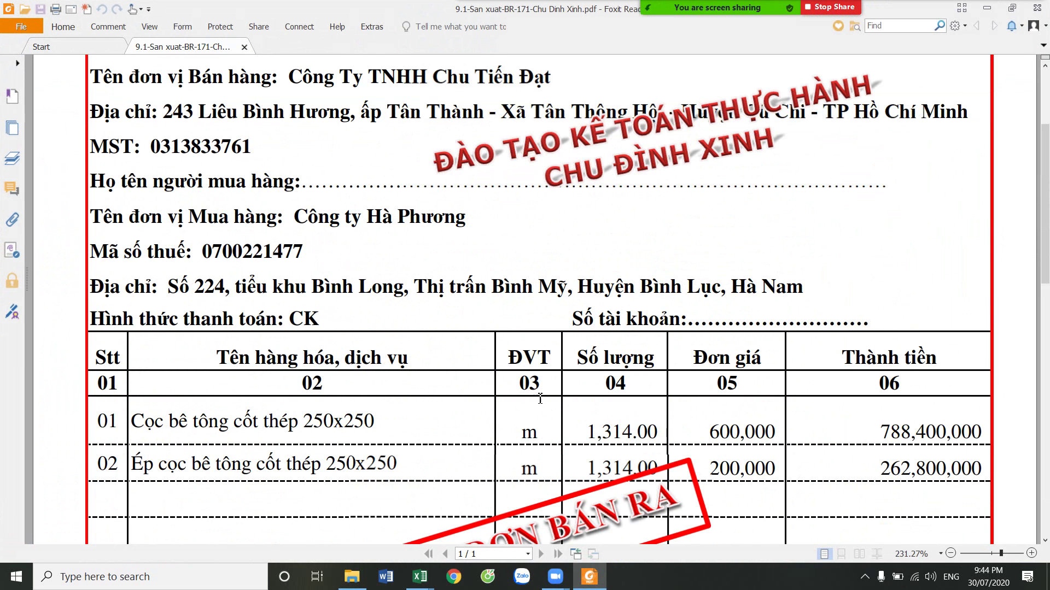
click(1012, 7)
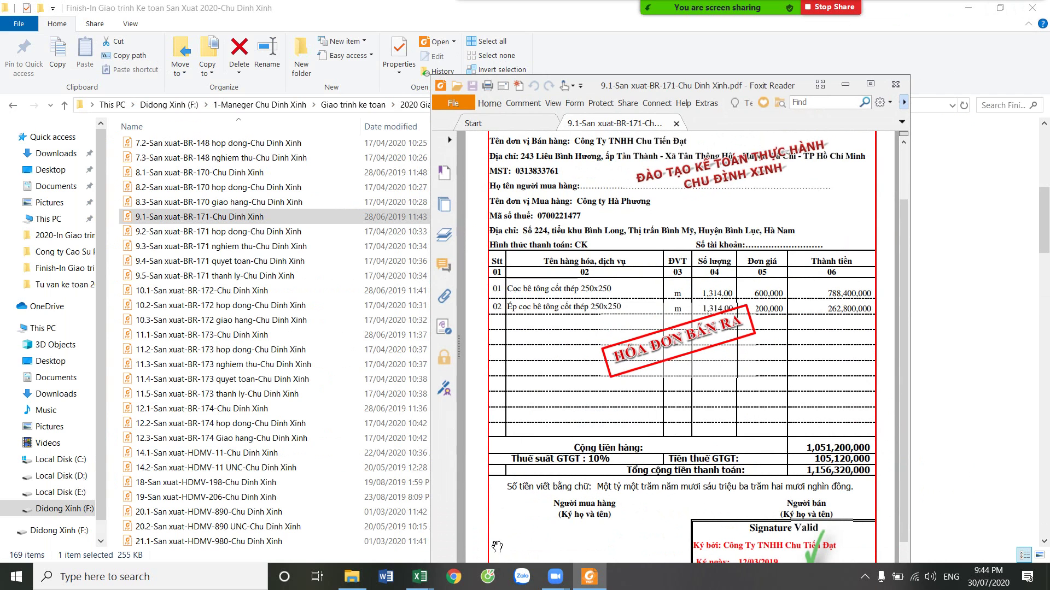
click(419, 577)
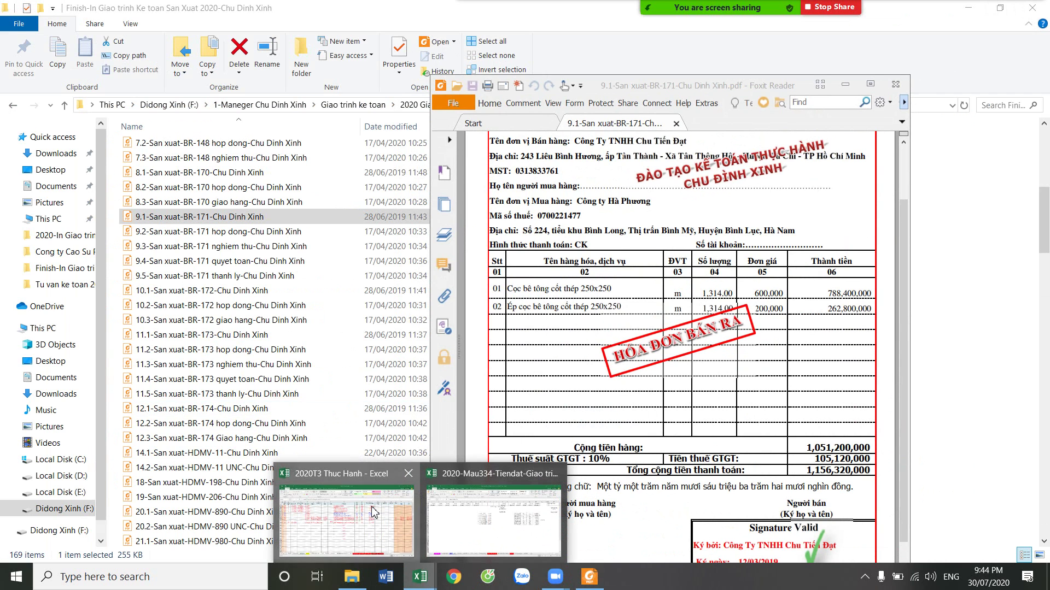
click(374, 512)
Paste material code C250mx250m as a value into H233
drag(313, 253, 309, 274)
right_click(311, 252)
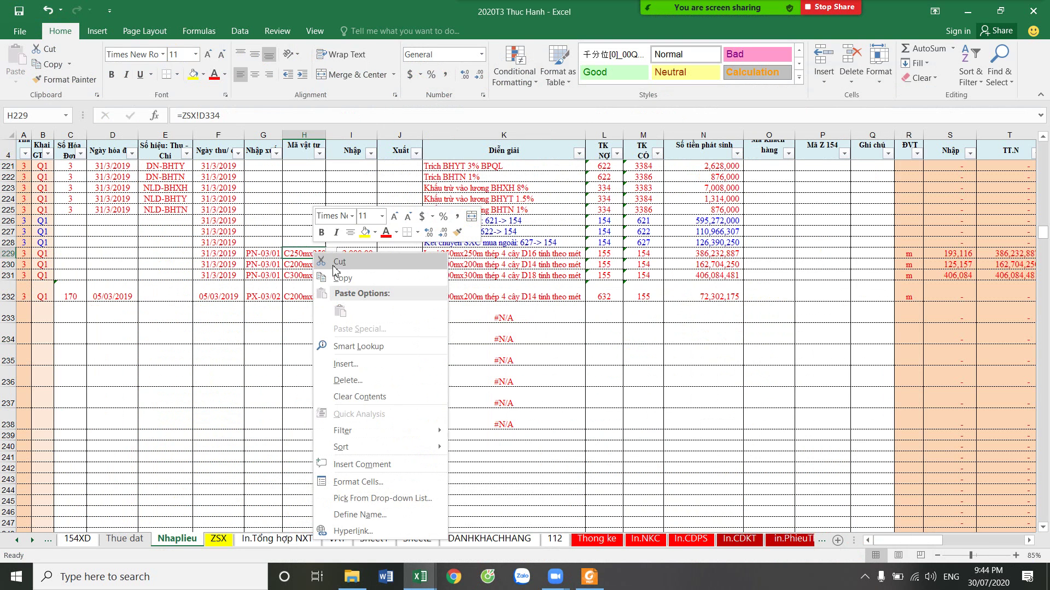
click(336, 276)
right_click(308, 316)
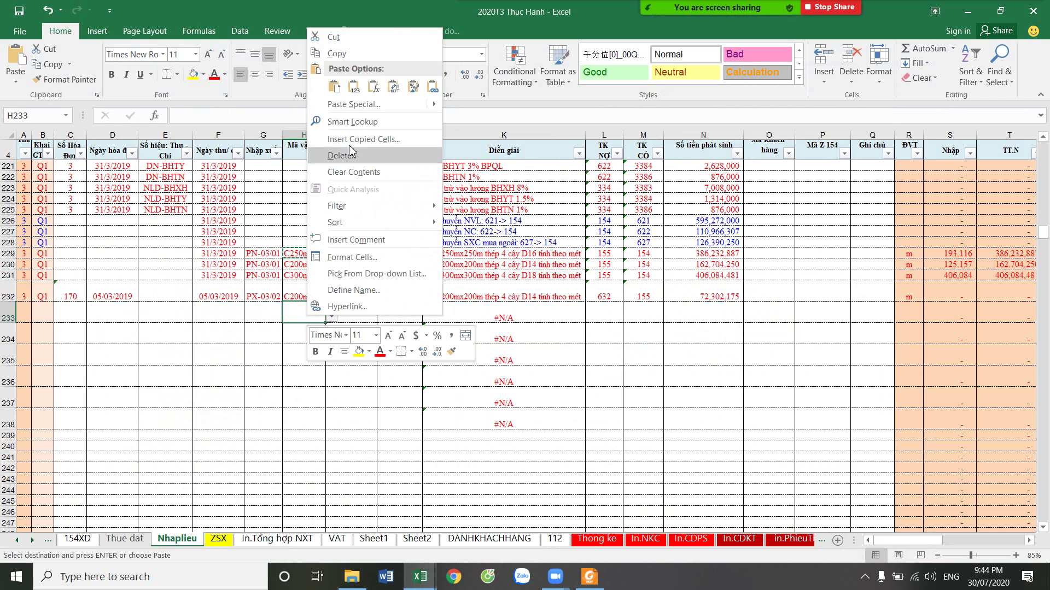
click(354, 86)
Paste invoice 171's number and date from VAT M40:N40 as values into C233:D233
key(ctrl+Page_Down)
key(ctrl+Page_Down)
key(ctrl+Page_Down)
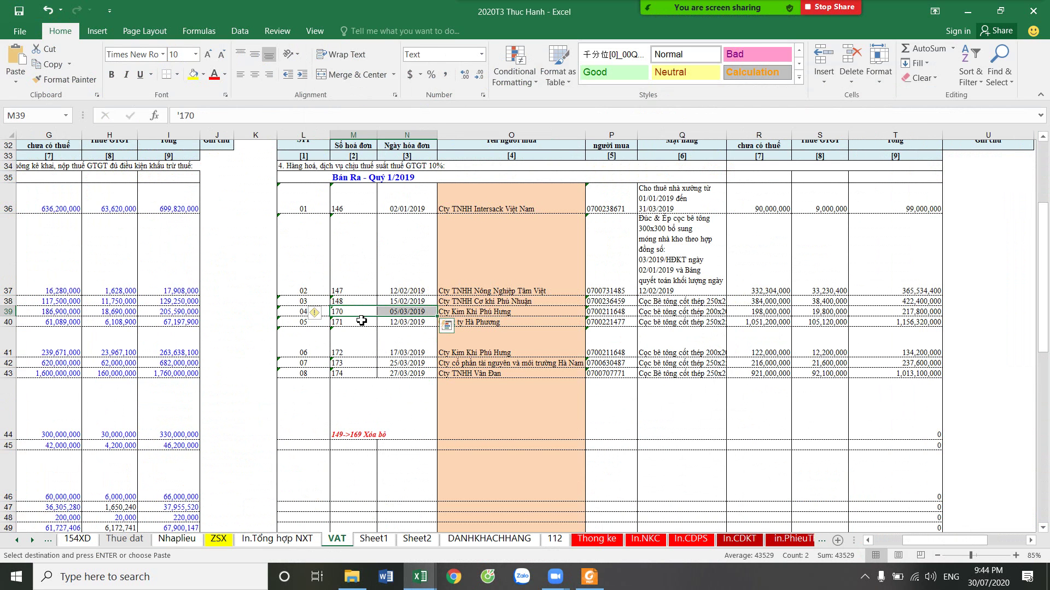
drag(361, 321, 391, 320)
right_click(395, 324)
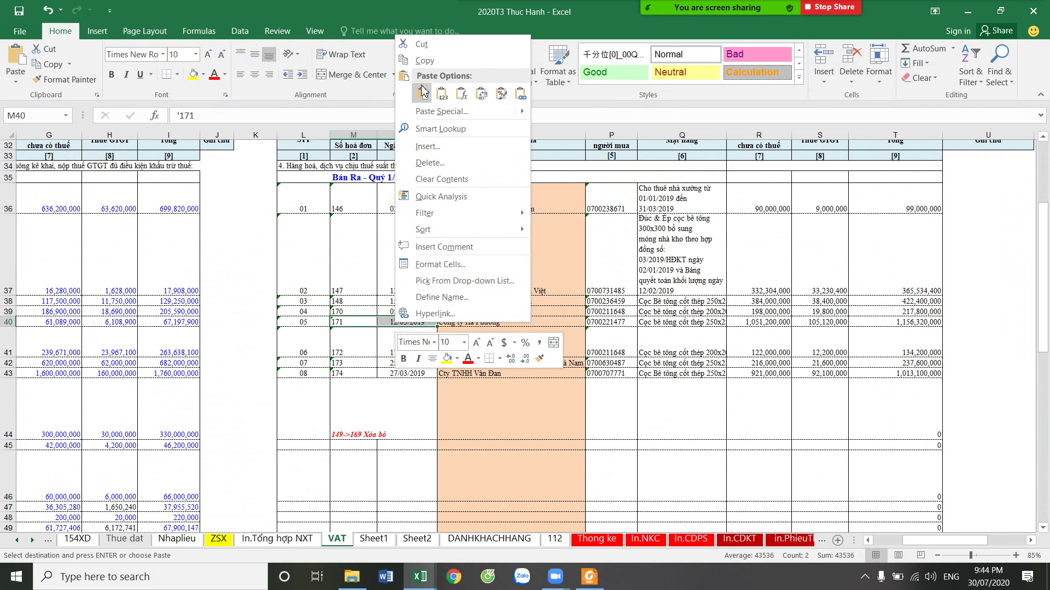
click(425, 60)
click(177, 539)
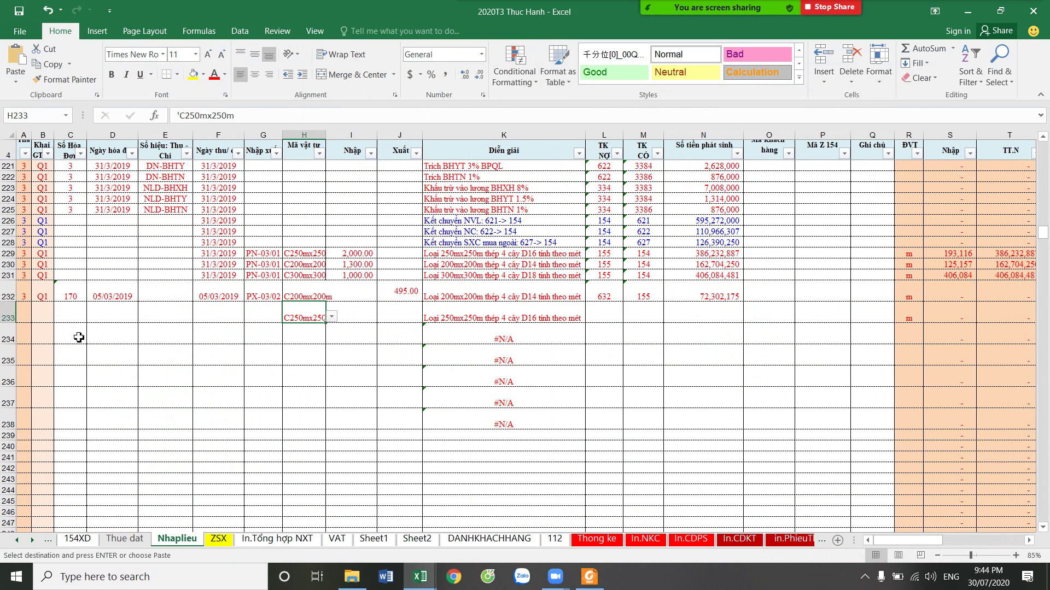
drag(71, 314, 112, 314)
right_click(115, 314)
click(175, 83)
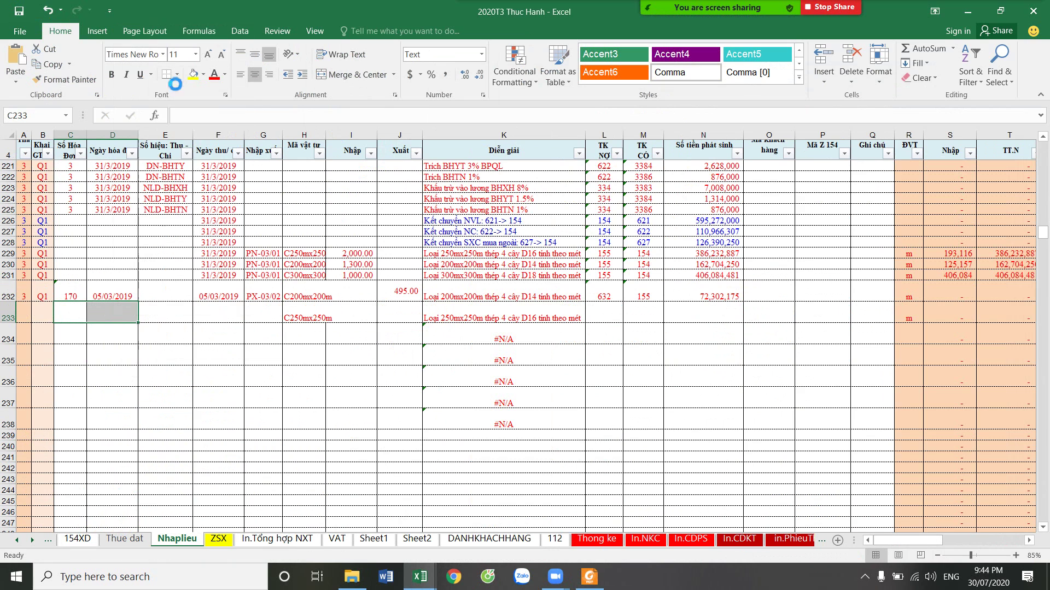
text(171)
Enter the issued quantity 1,314 for invoice 171 in row 233
click(588, 584)
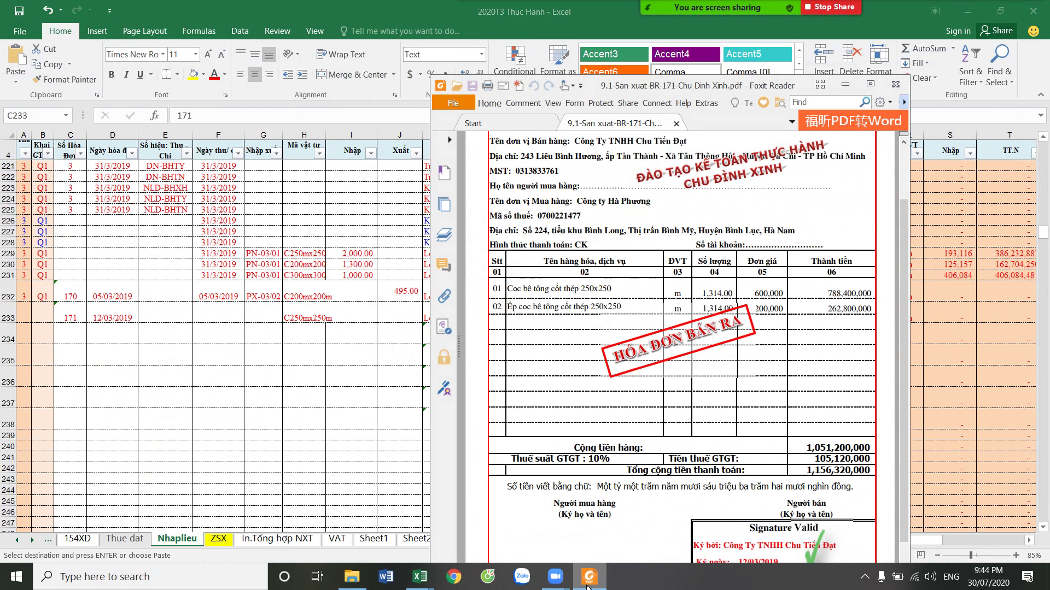
click(588, 583)
click(409, 312)
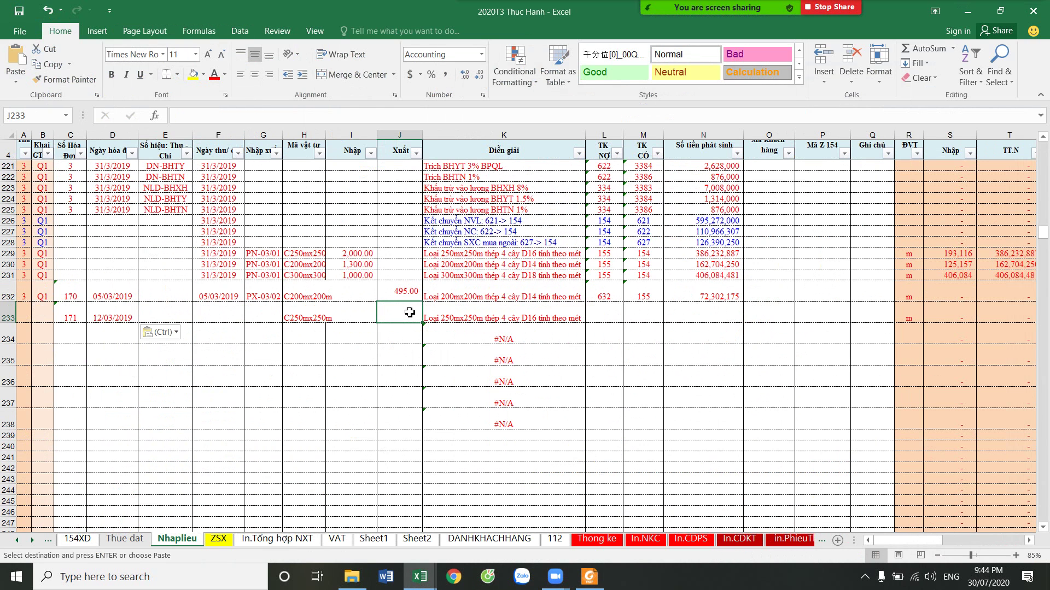
text(1300)
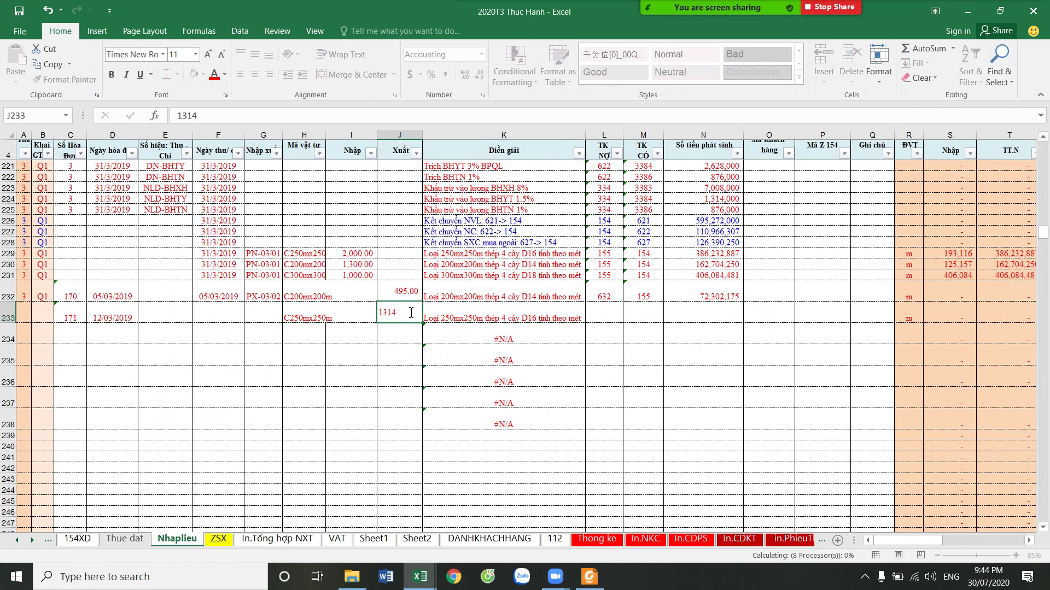
key(Return)
Copy row 232's 632/155 accounts and amount down to rows 233–237
drag(588, 289, 665, 290)
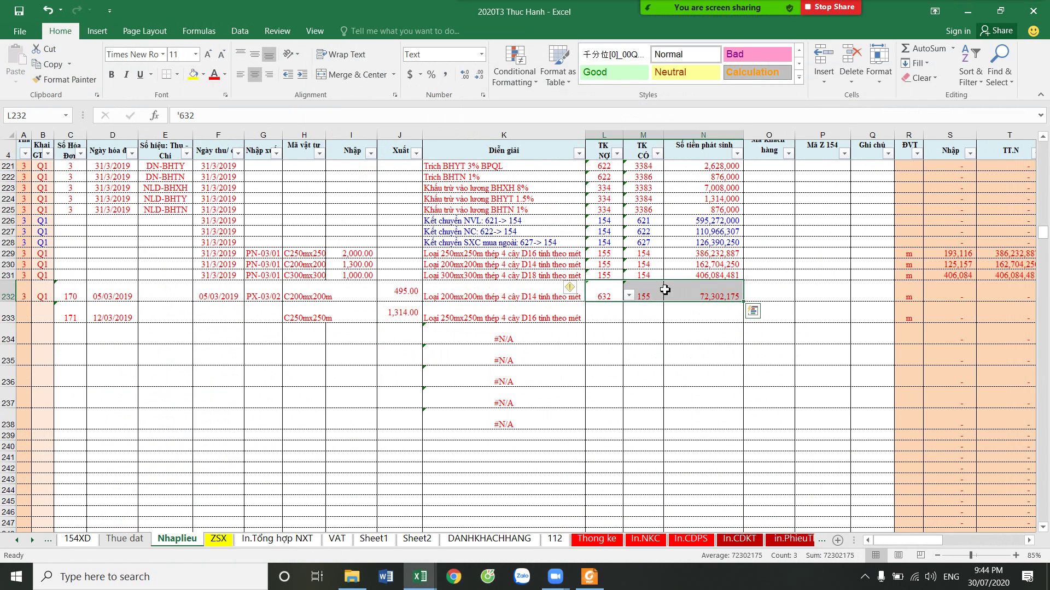
key(ctrl+c)
drag(609, 312, 694, 399)
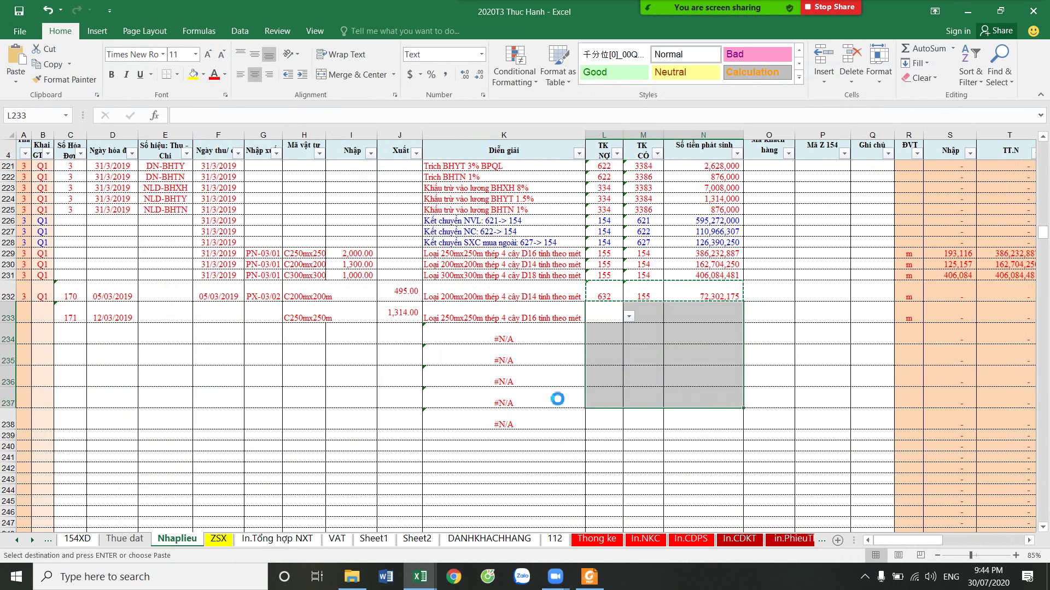
key(ctrl+v)
key(Escape)
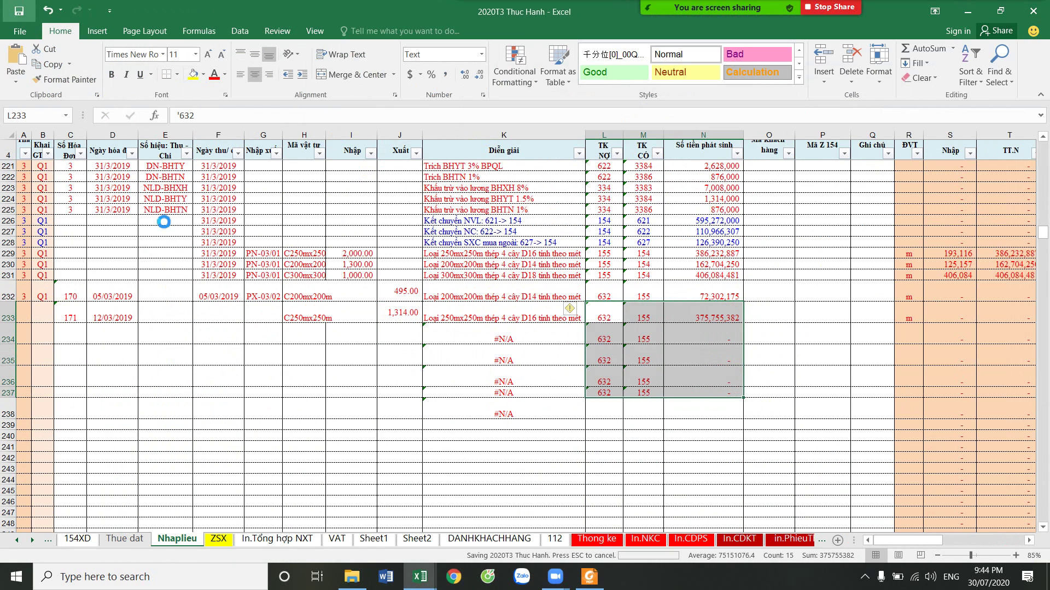
Copy row 232's date and slip into row 233, then increment slips to PX-03/03, PX-03/04 and PX-03/05
mouse_move(258, 298)
mouse_down()
mouse_move(213, 298)
mouse_move(262, 317)
mouse_up()
key(ctrl+c)
key(Return)
mouse_move(286, 354)
mouse_down()
mouse_move(281, 321)
mouse_move(11, 314)
mouse_up()
click(272, 317)
drag(281, 323, 285, 362)
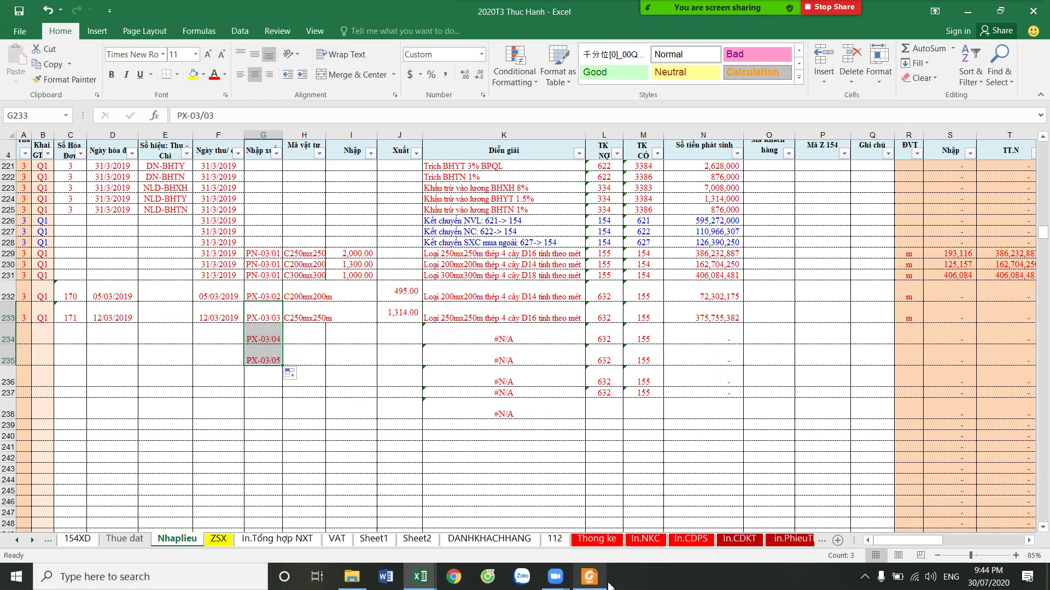
Recheck the invoice 171 PDF, close it and return to the invoice files folder
click(589, 577)
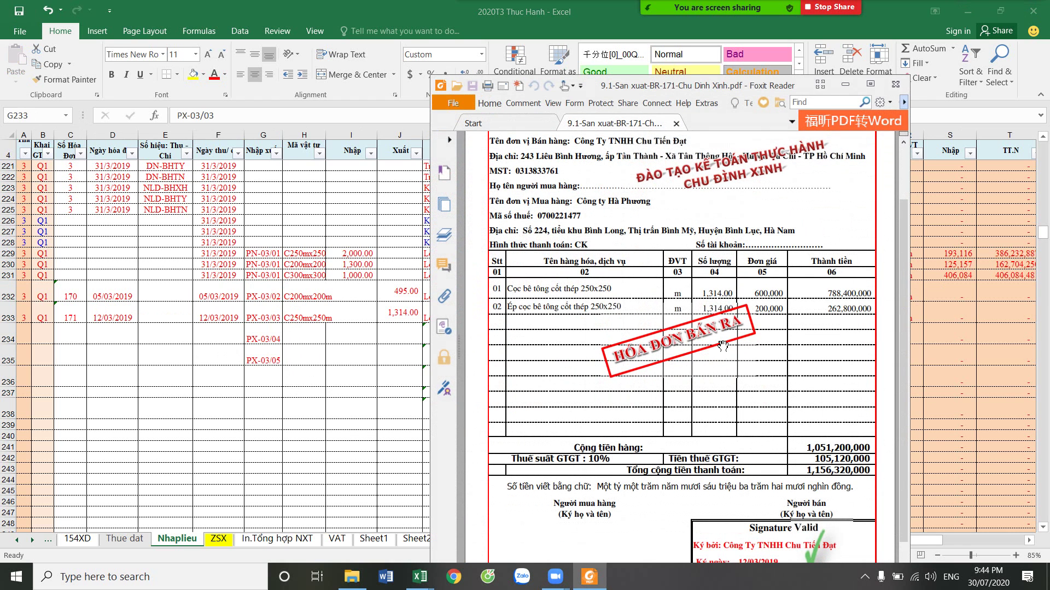
scroll(707, 349, up, 2)
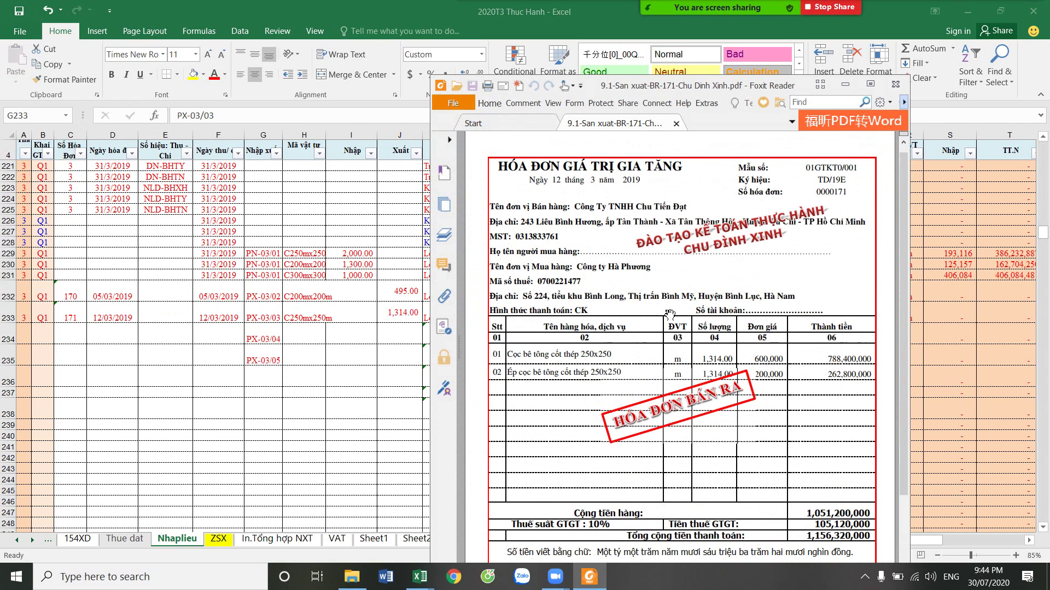
click(895, 84)
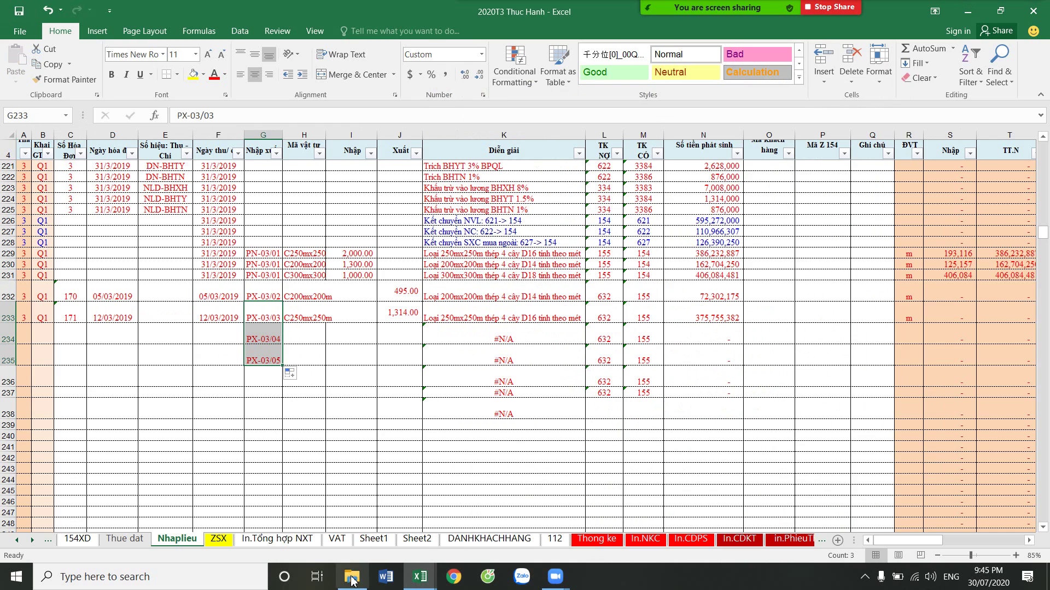
click(352, 578)
Open the 10.1-San xuat-BR-172 invoice PDF from File Explorer
click(240, 294)
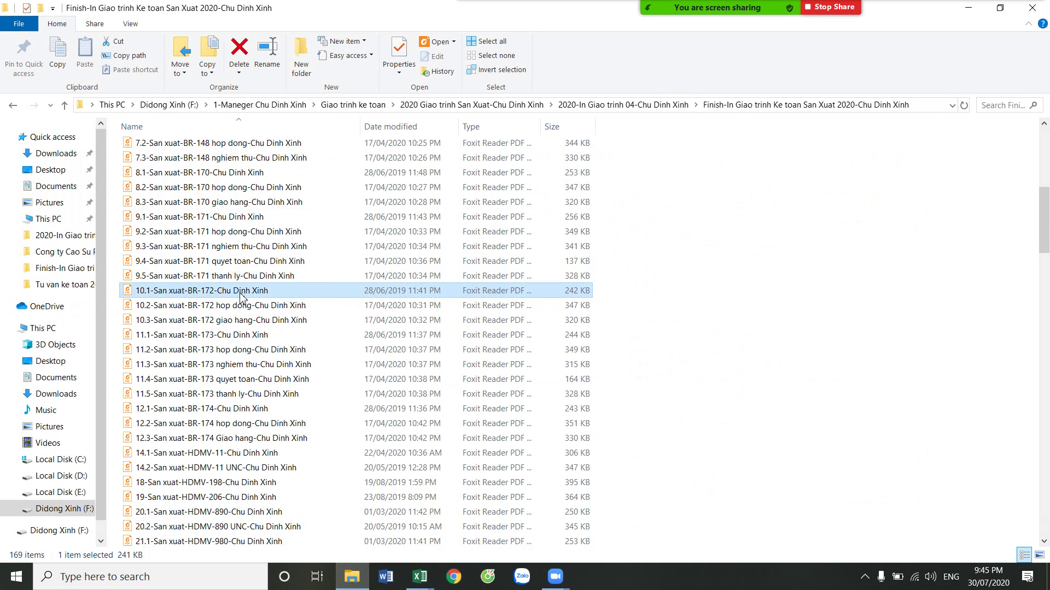
double_click(241, 295)
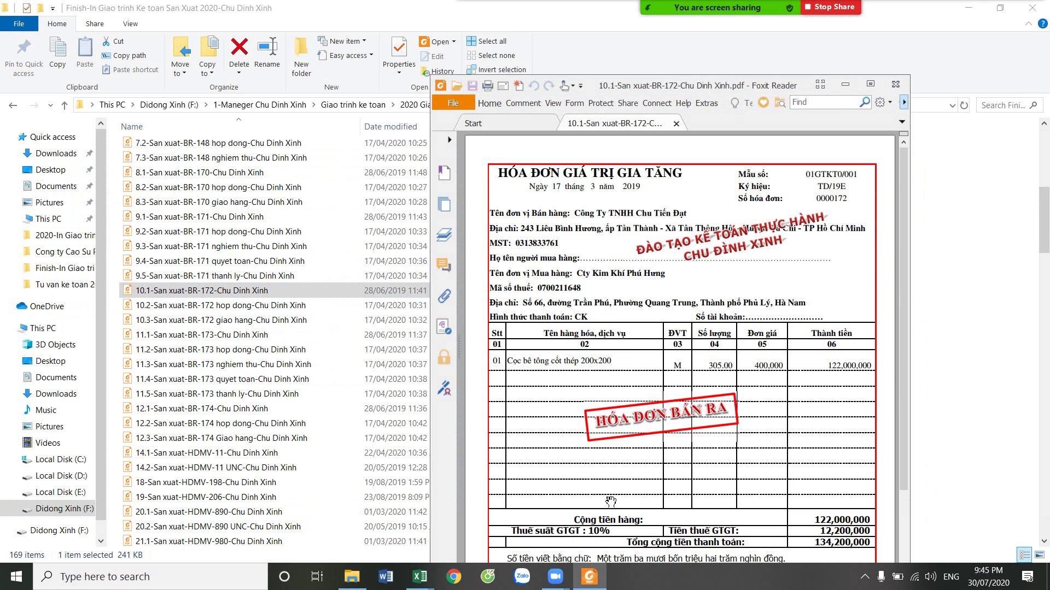
Copy invoice 172's number and date from the VAT sheet into Nhaplieu row 234
mouse_move(419, 576)
click(348, 520)
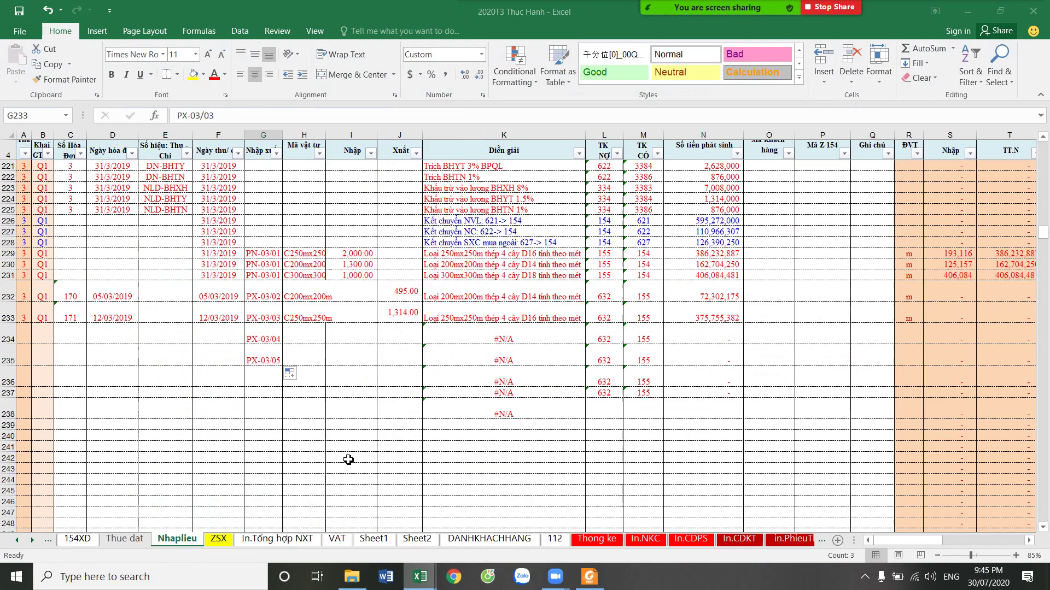
click(337, 539)
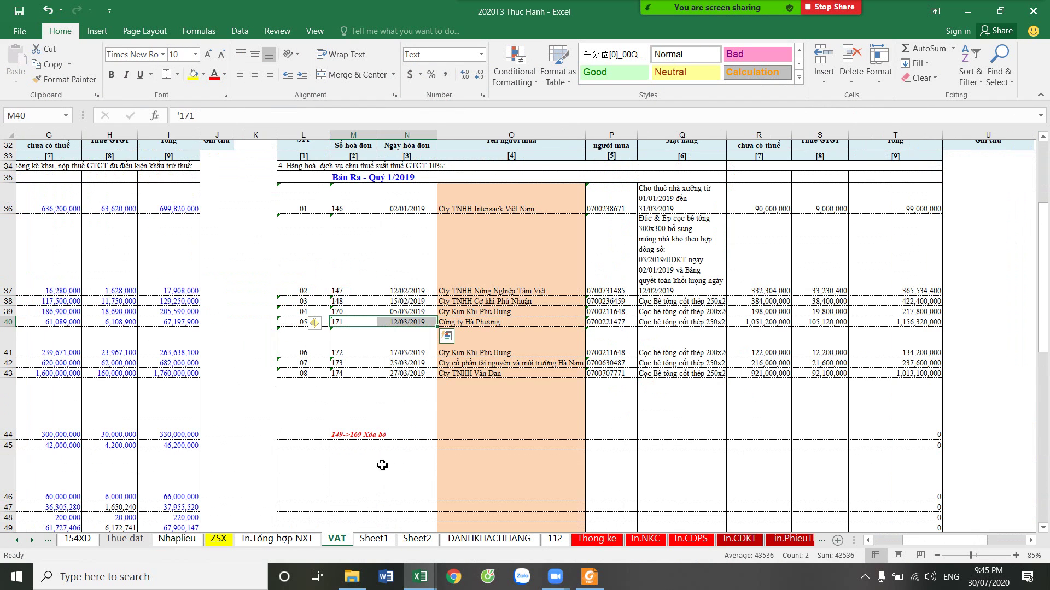
drag(345, 344, 405, 344)
right_click(394, 347)
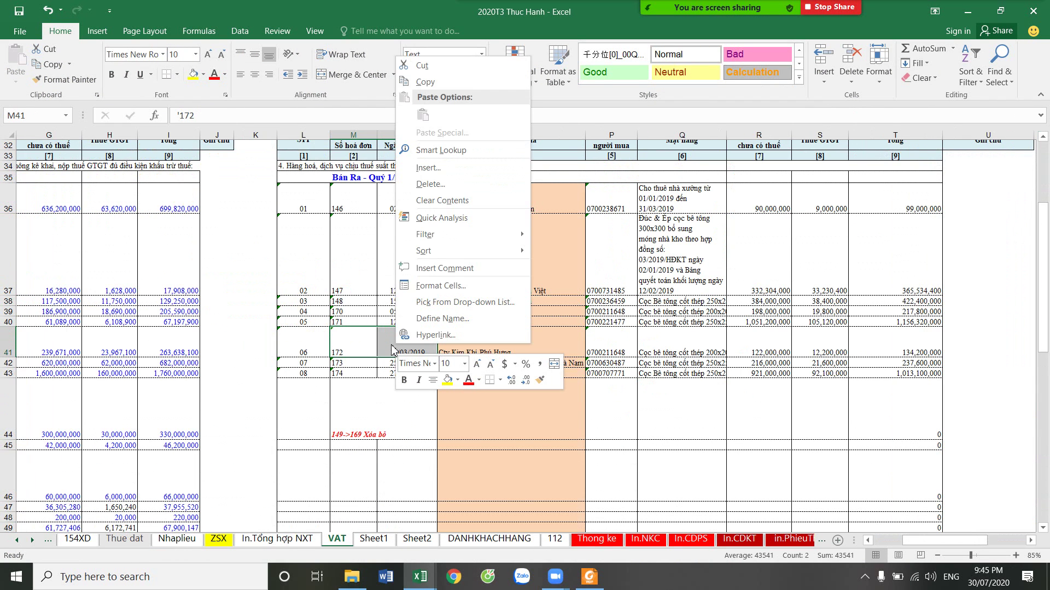
click(421, 82)
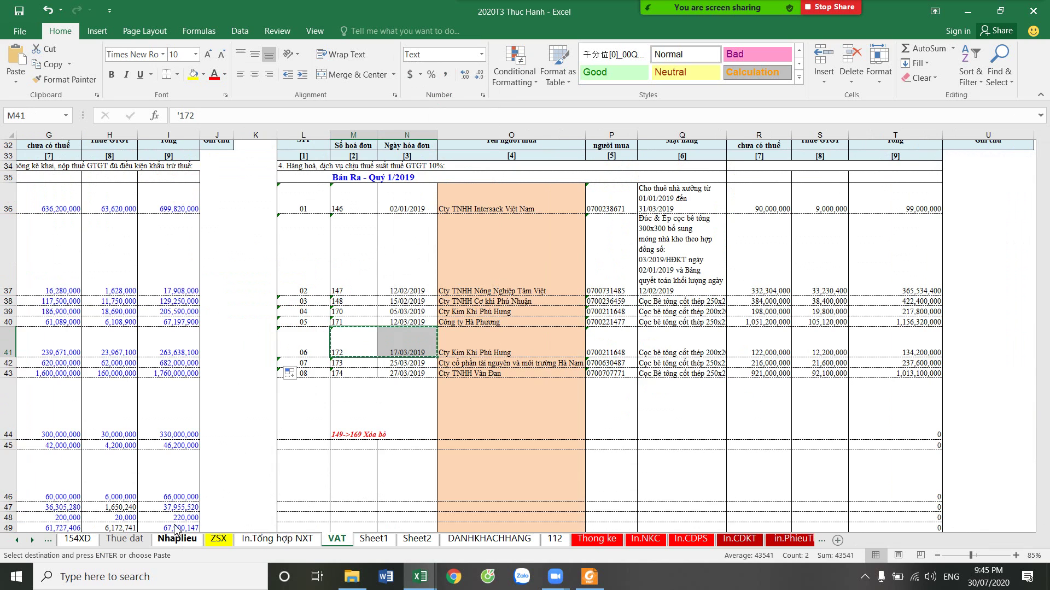
click(177, 538)
right_click(76, 334)
click(122, 100)
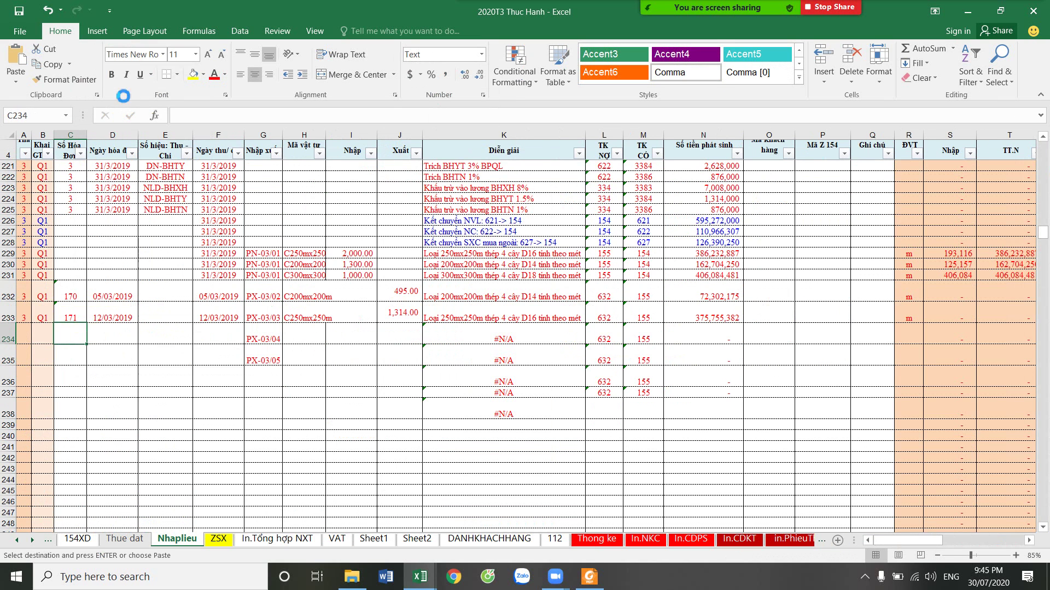
Give invoice 172's row code C200mx200m in H234 and quantity 305 in J234, checked against the PDF
click(308, 290)
right_click(306, 290)
click(336, 298)
right_click(322, 347)
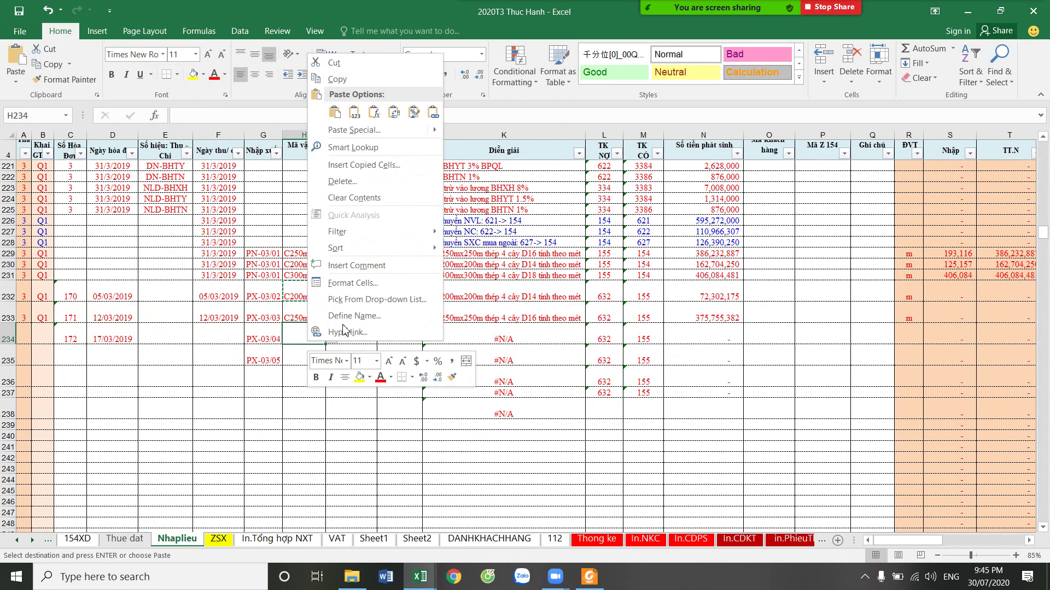
click(354, 112)
click(398, 336)
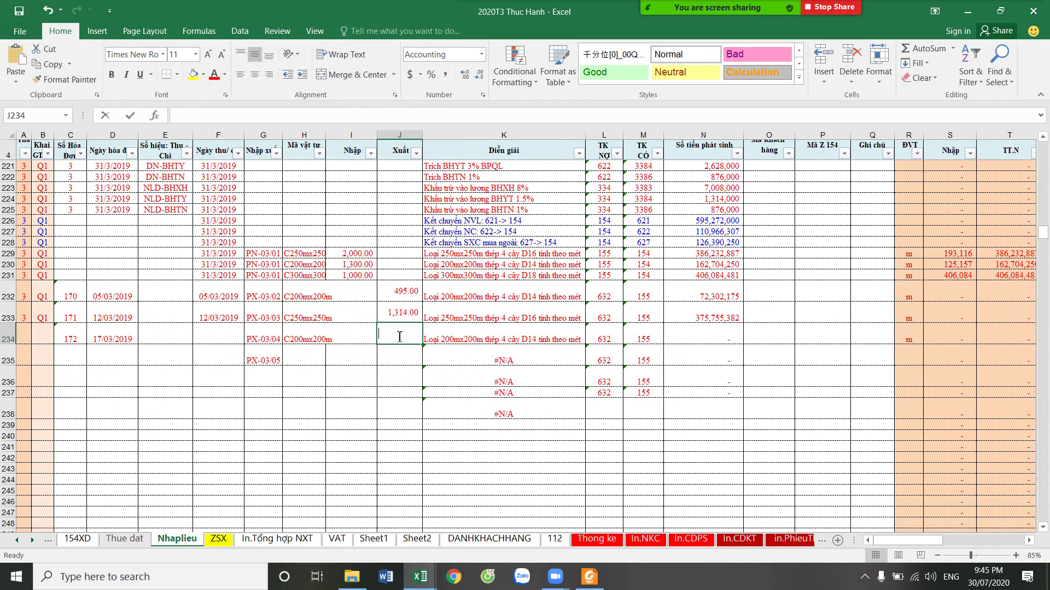
text(305)
key(Return)
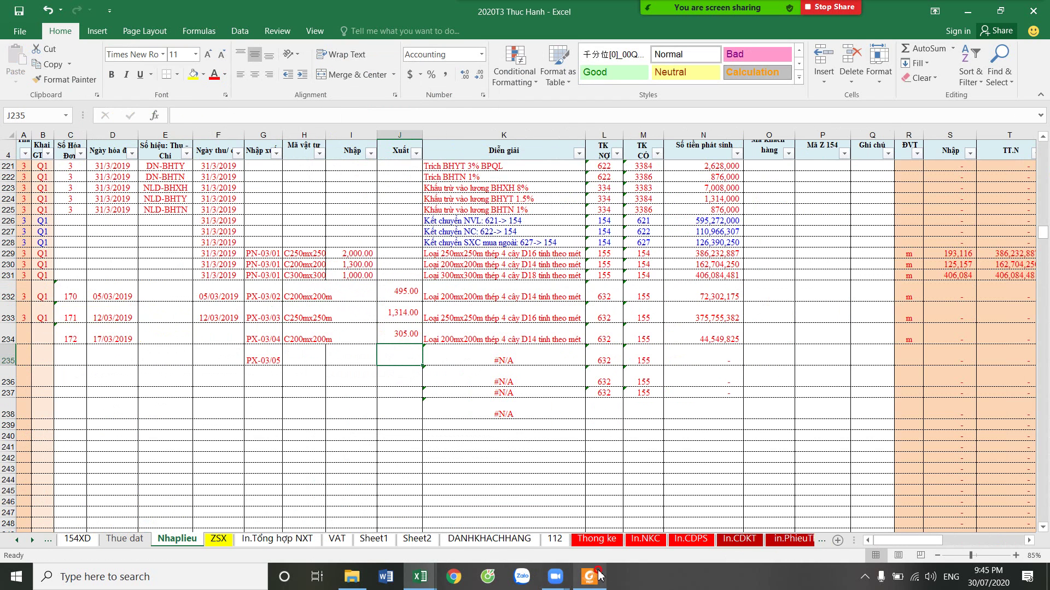
click(589, 576)
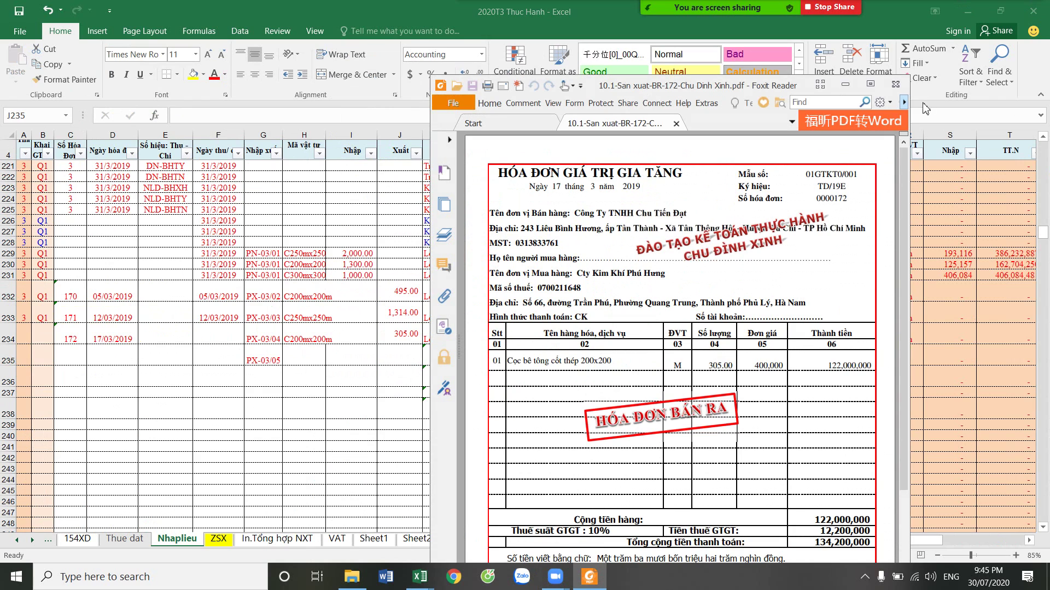
click(895, 83)
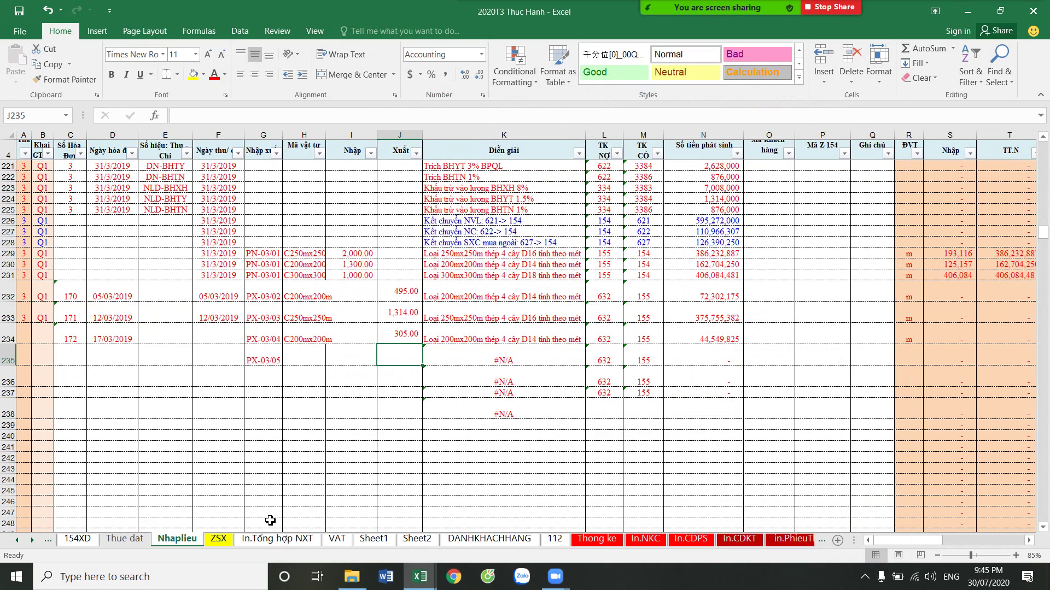
Copy invoices 173 and 174 numbers and dates from VAT into Nhaplieu C235:D236
click(337, 539)
click(376, 364)
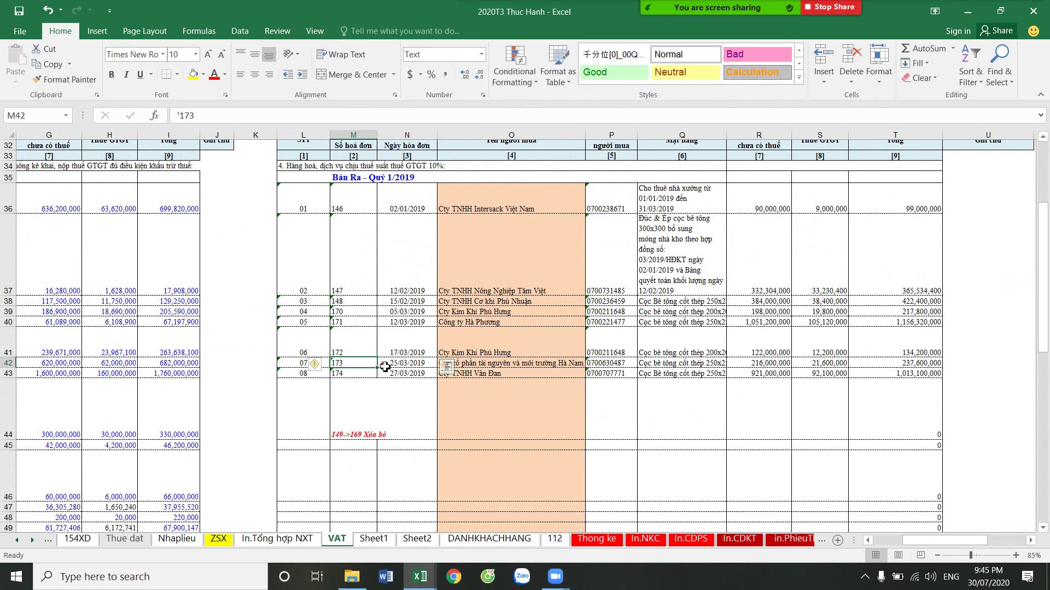
drag(377, 365, 404, 374)
key(ctrl+c)
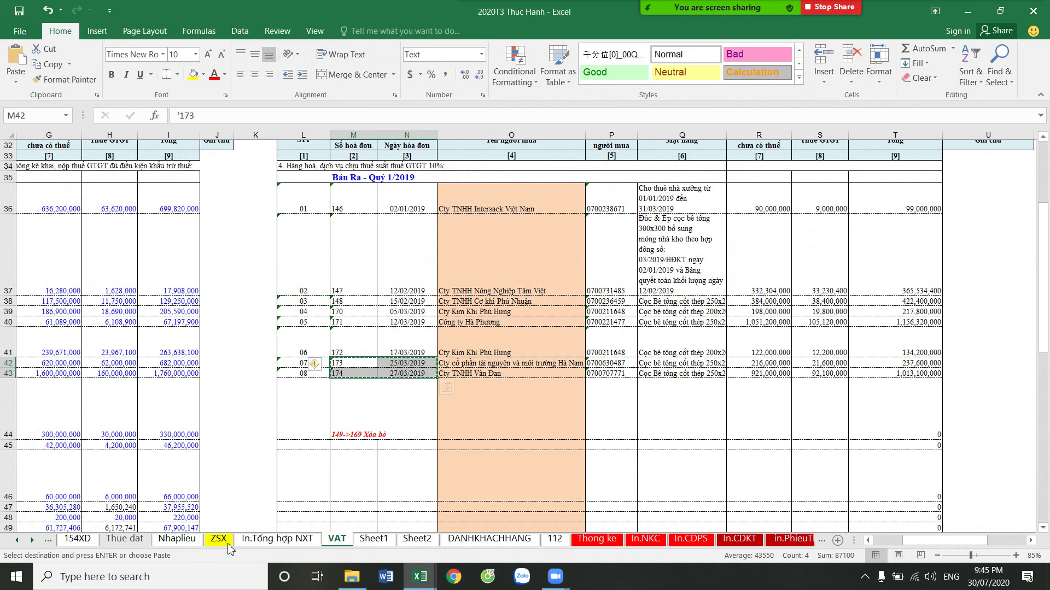
click(176, 538)
drag(77, 357, 101, 376)
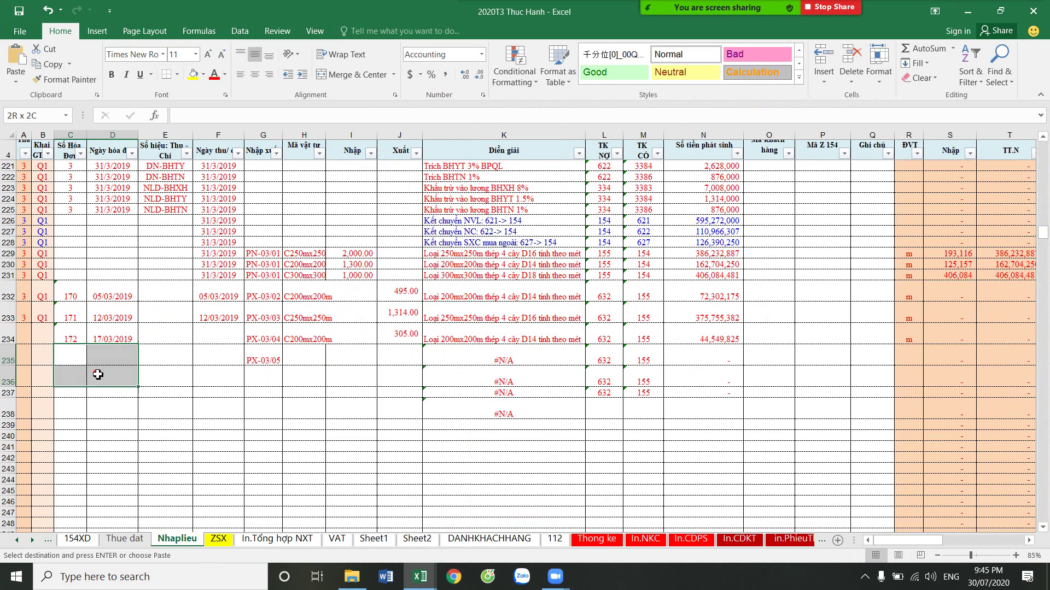
right_click(105, 369)
click(150, 136)
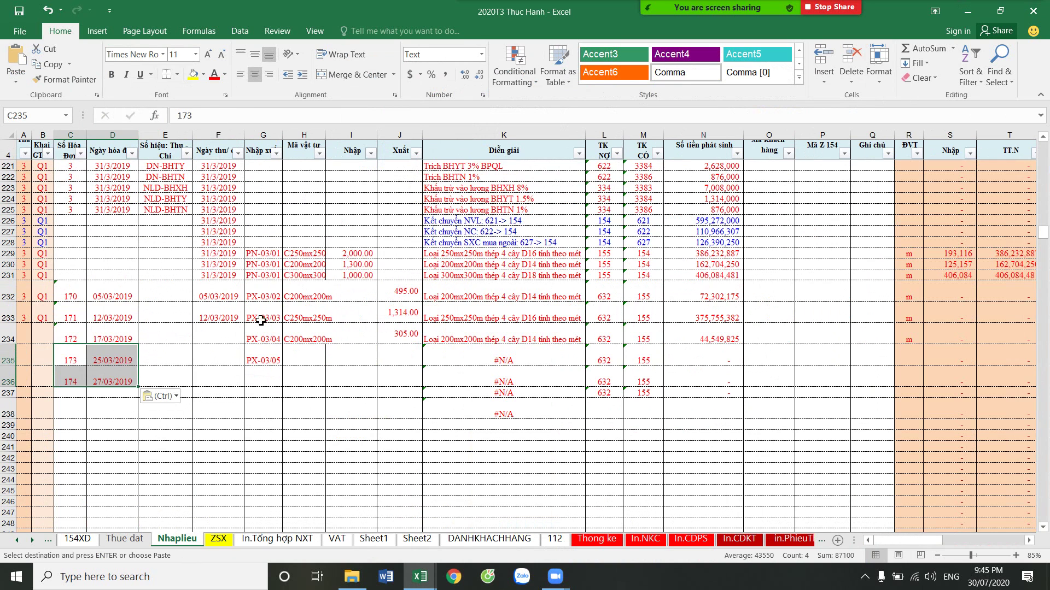
Extend the slip numbering to PX-03/06 in G236 and save the workbook
click(268, 361)
drag(281, 365, 281, 387)
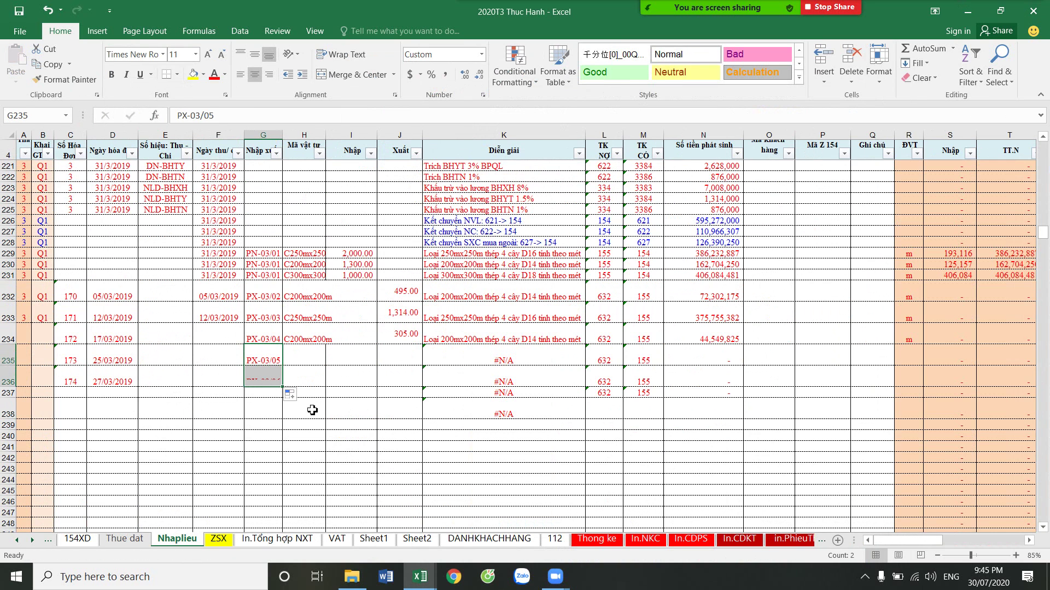
key(ctrl+s)
click(351, 577)
Open the 11.1-San xuat-BR-173 invoice PDF, then bring an Excel workbook back to front
double_click(260, 338)
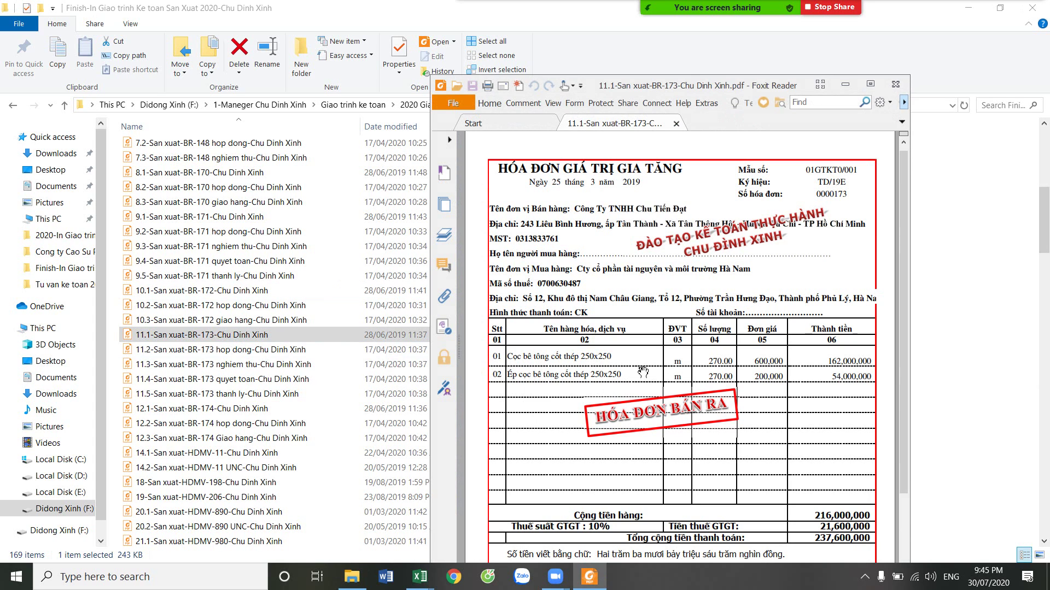
click(424, 577)
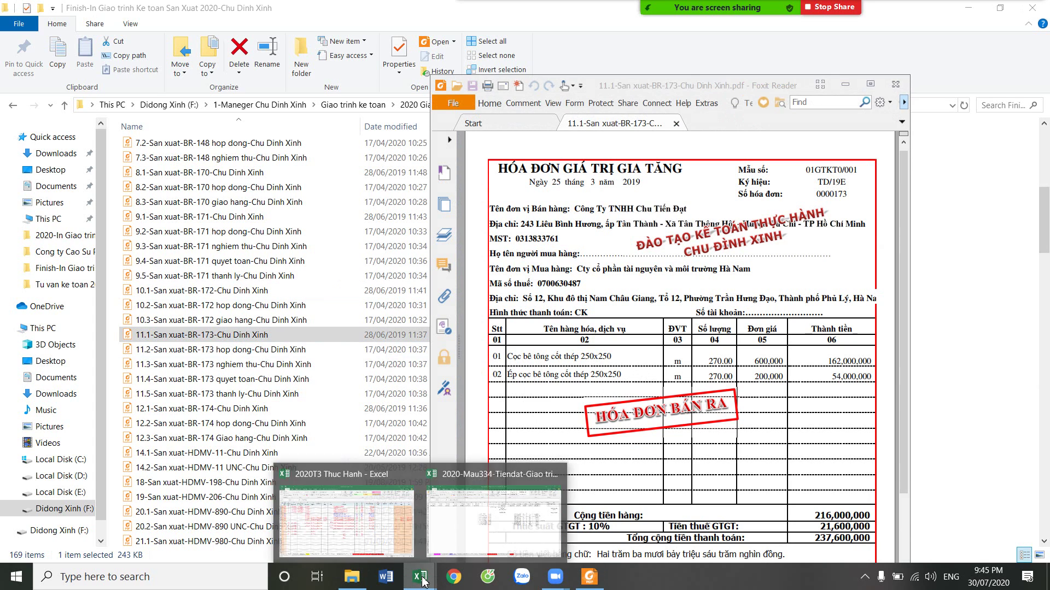
click(390, 525)
mouse_move(419, 577)
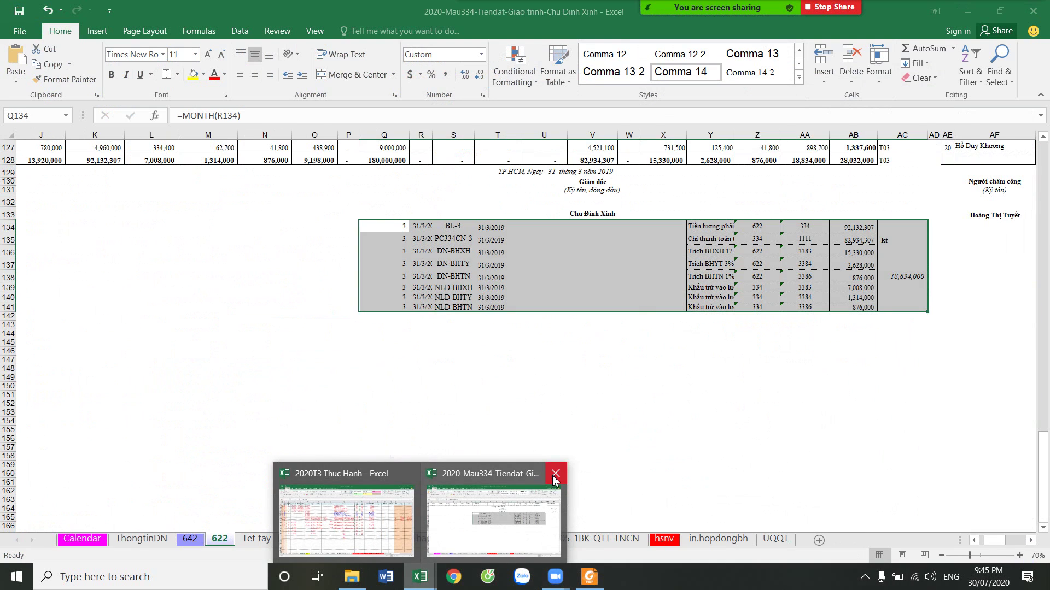
Close the Mau334 workbook, answering its save prompt, and return to the Nhaplieu sheet
click(554, 473)
click(485, 306)
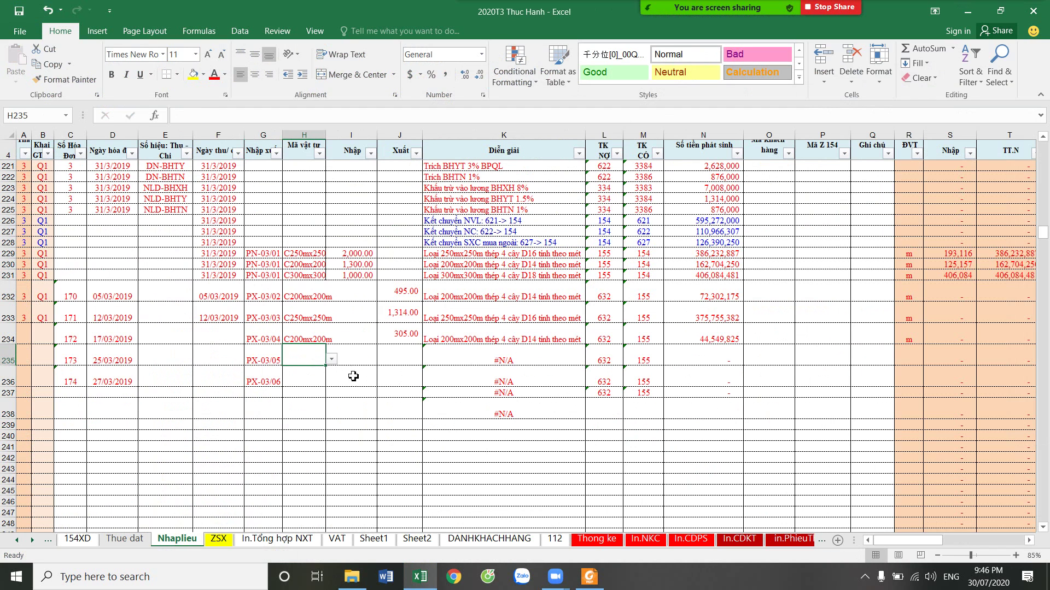
click(602, 577)
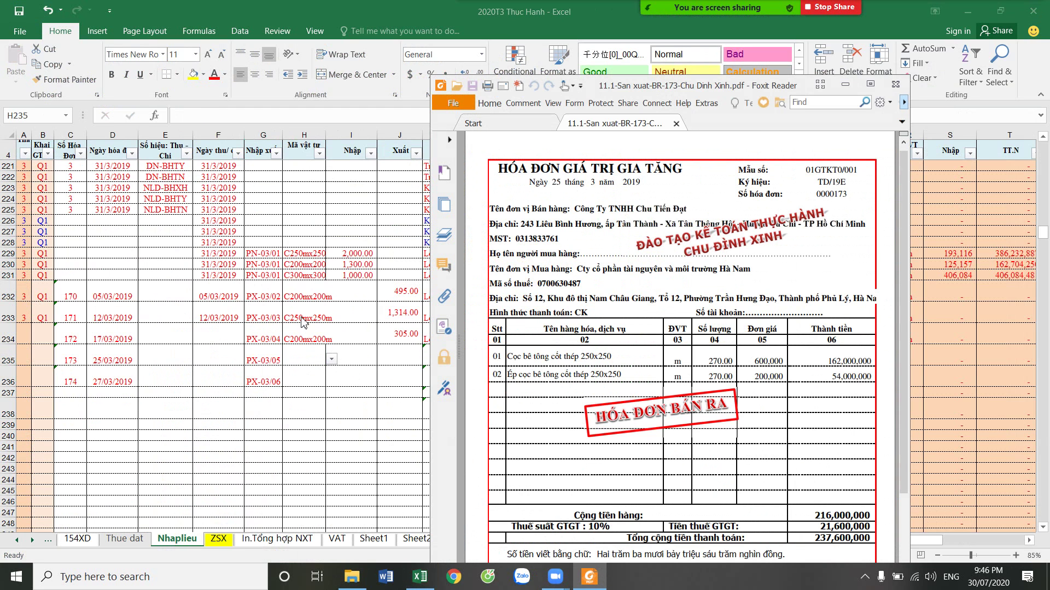
click(304, 320)
Give invoice 173's row 235 code C250mx250m and quantity 270, verified against the invoice PDF
click(304, 311)
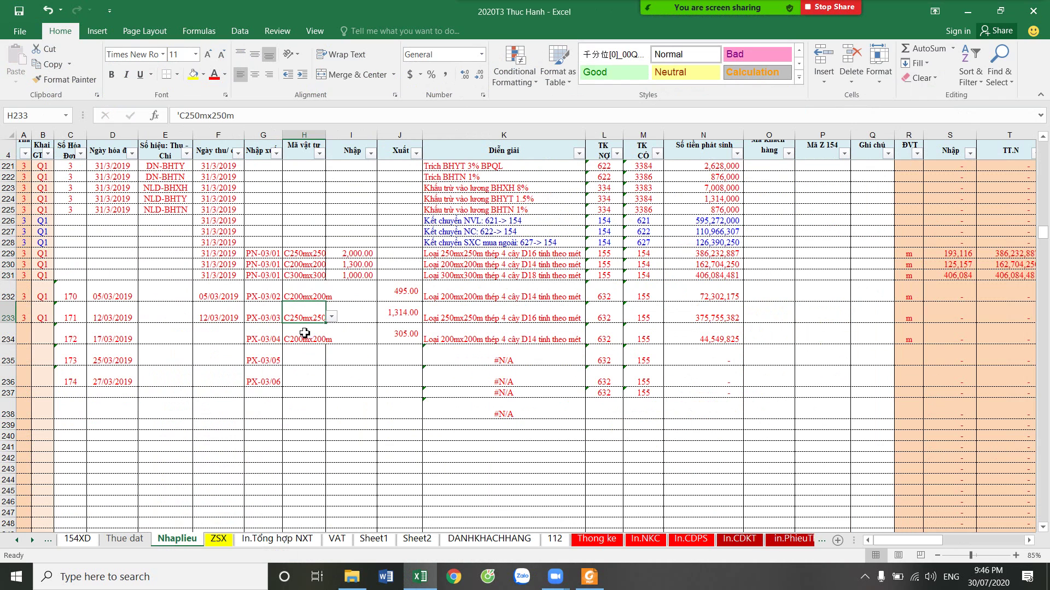
key(ctrl+c)
click(304, 355)
key(ctrl+v)
click(407, 356)
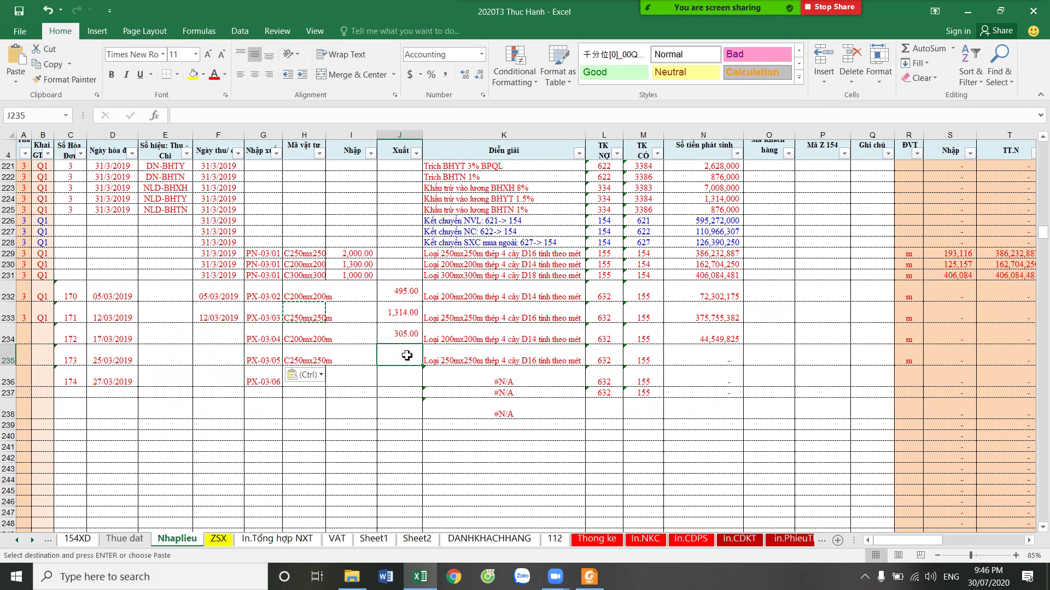
click(592, 578)
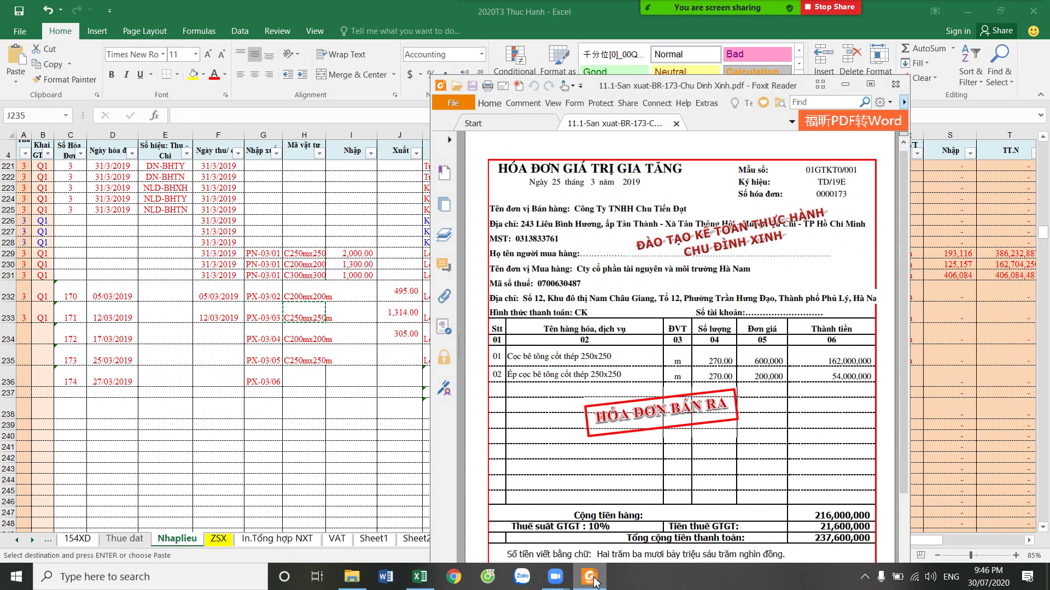
click(592, 578)
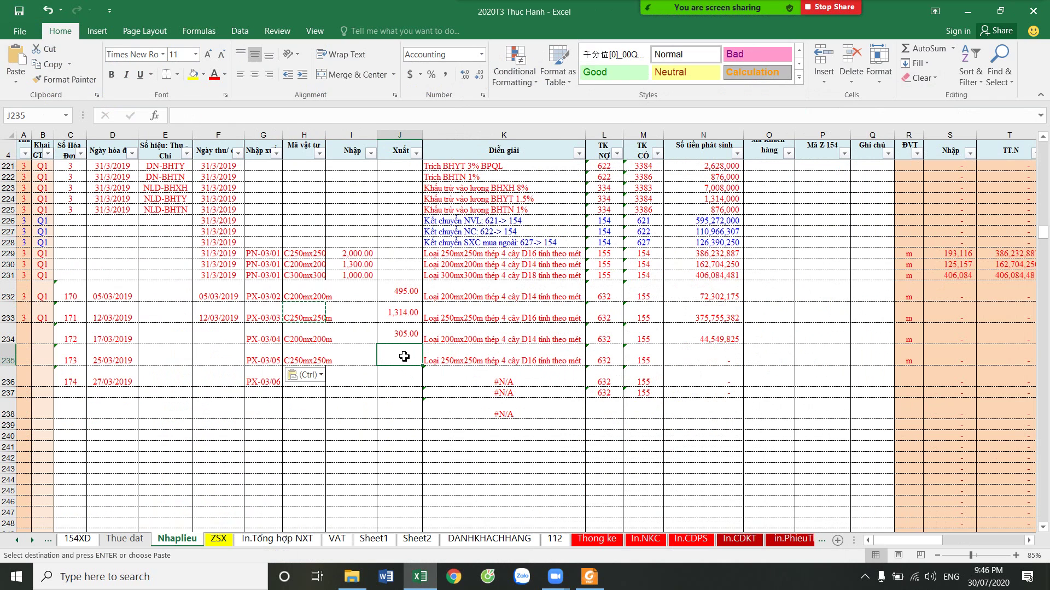
text(270)
key(Return)
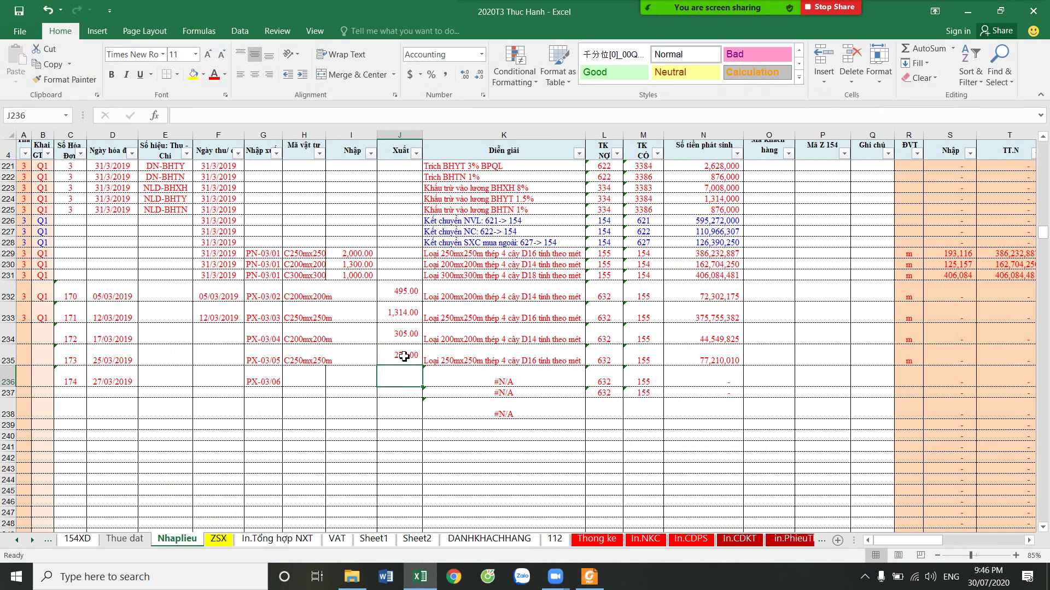
click(590, 577)
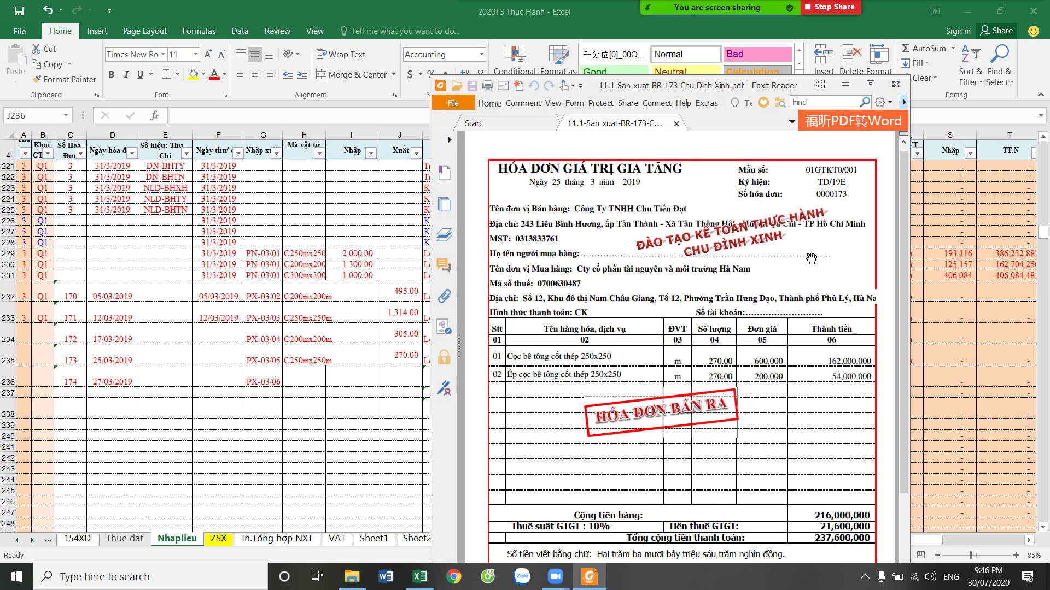
click(895, 84)
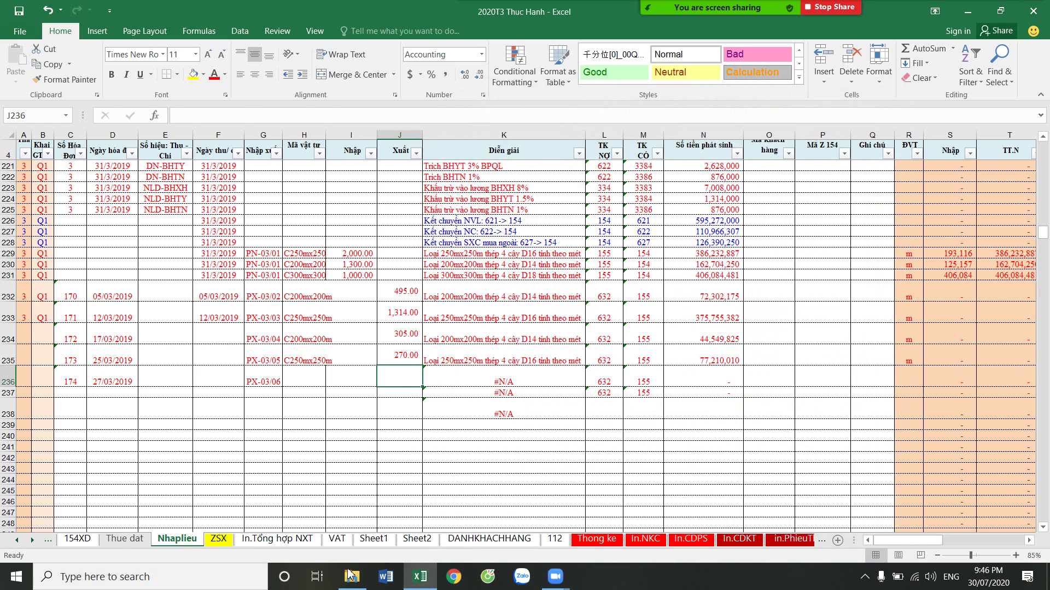
click(350, 576)
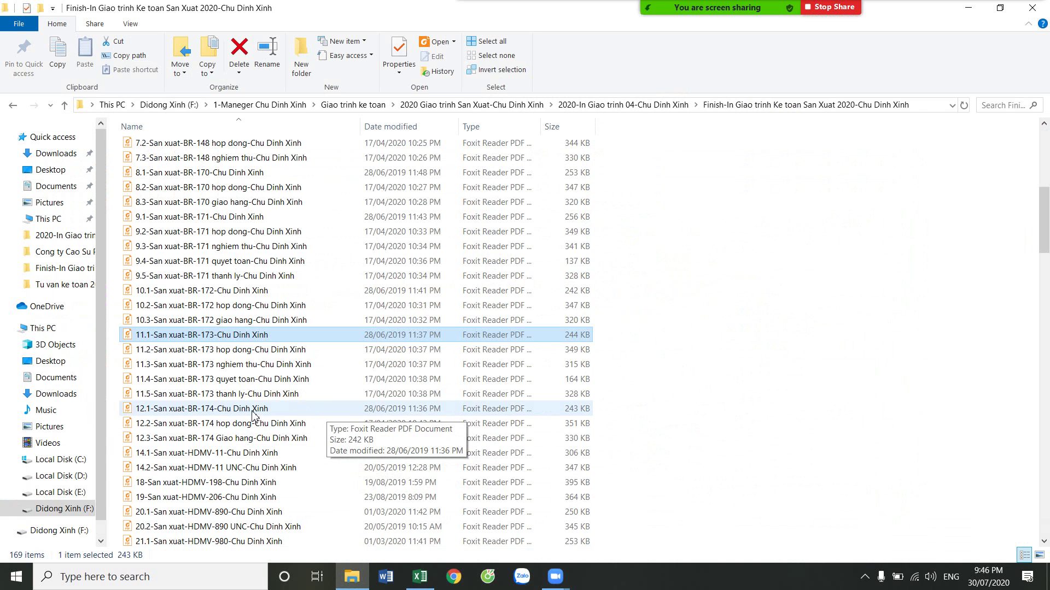
Glance at the 11.4 settlement PDF, then open the BR-174 invoice PDF and return to Excel
double_click(251, 380)
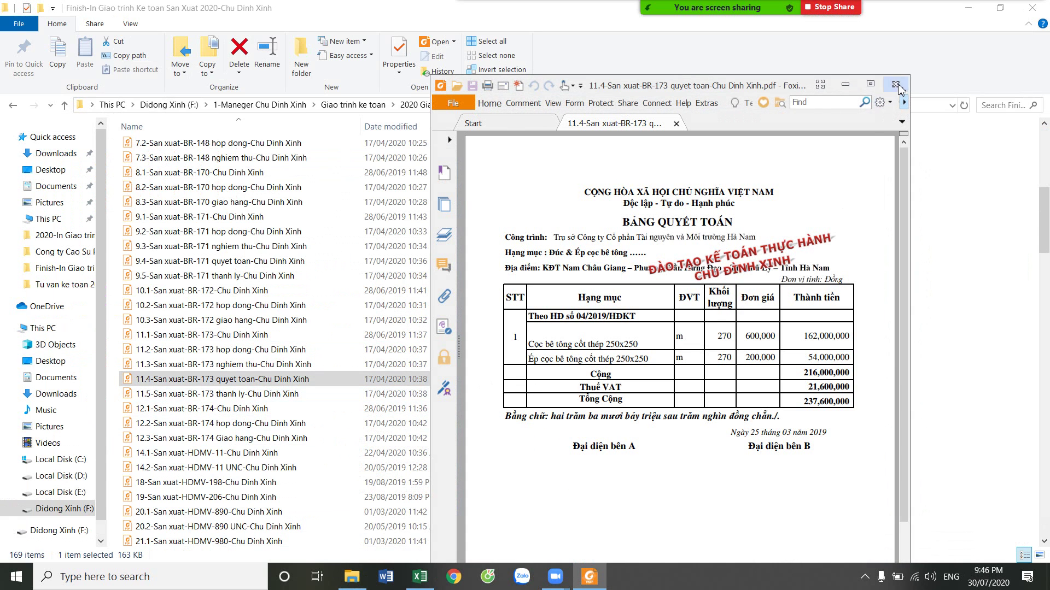
click(895, 84)
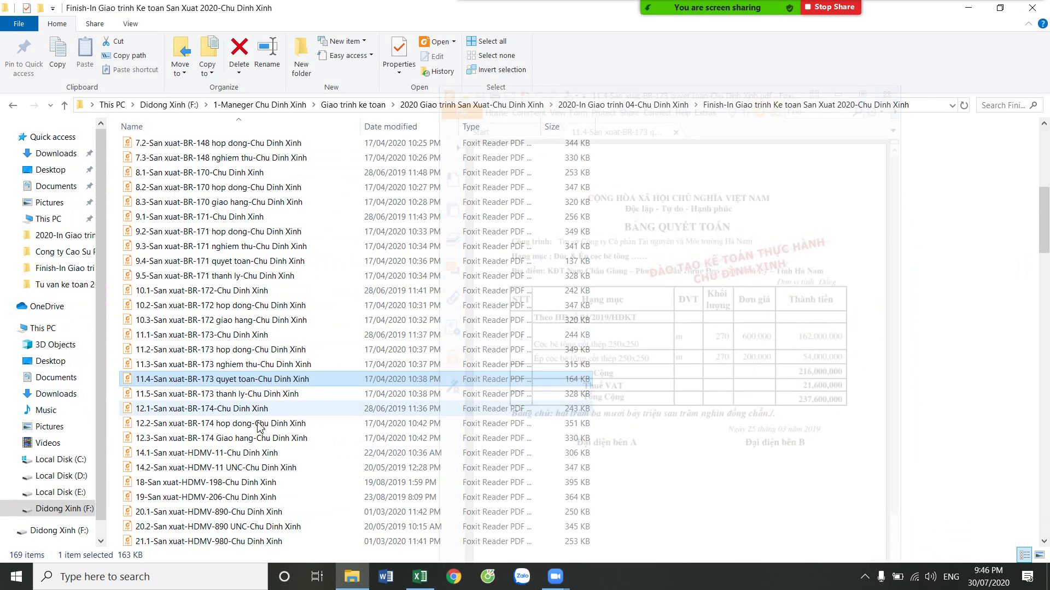
double_click(220, 410)
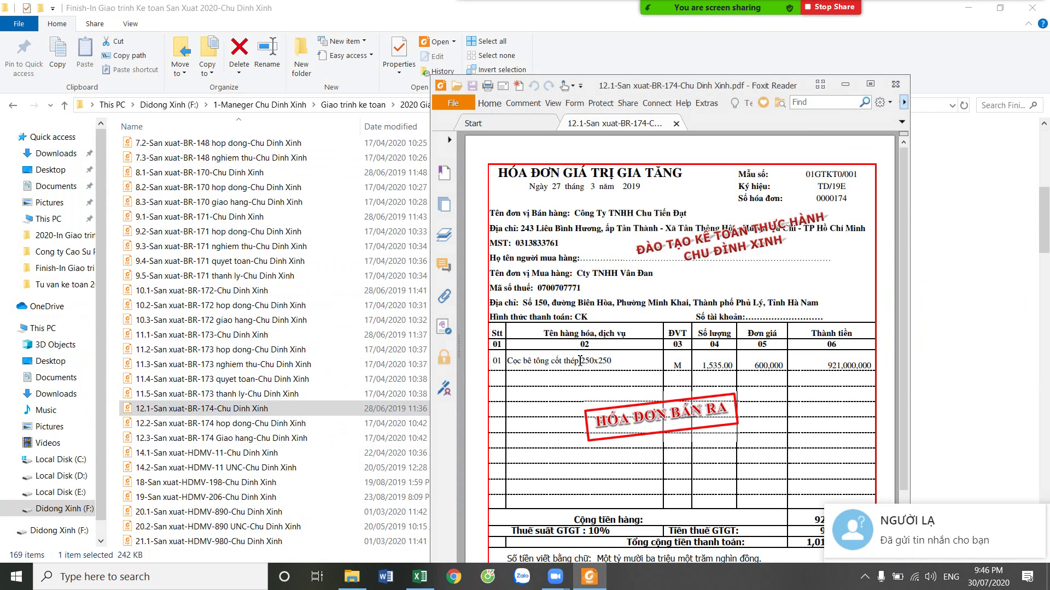
click(420, 577)
Give invoice 174's row 236 code C250mx250m and quantity 1,535, checked against its invoice PDF
click(309, 357)
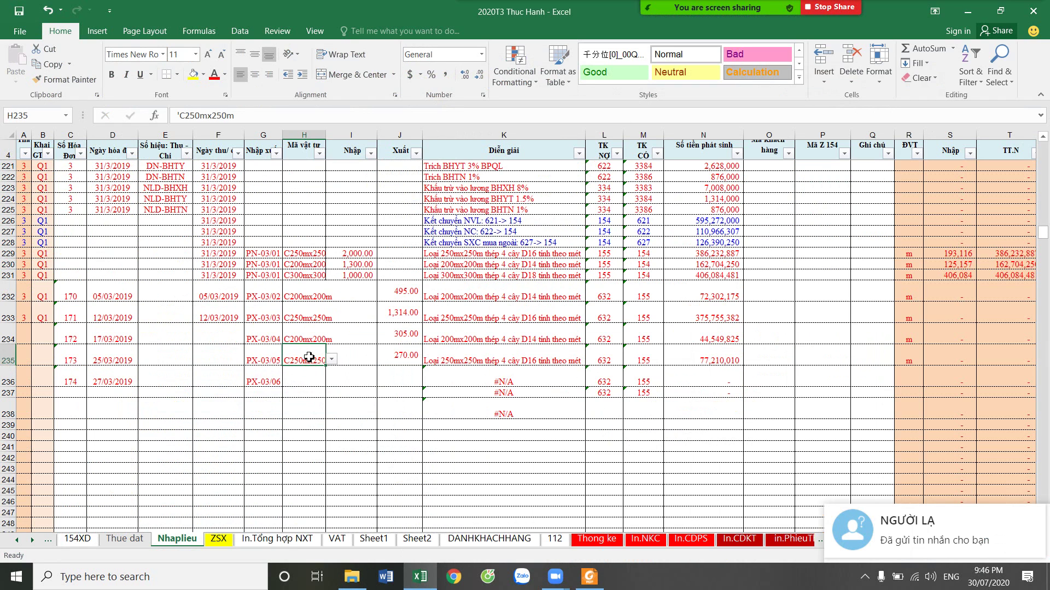
key(ctrl+c)
click(302, 375)
key(ctrl+v)
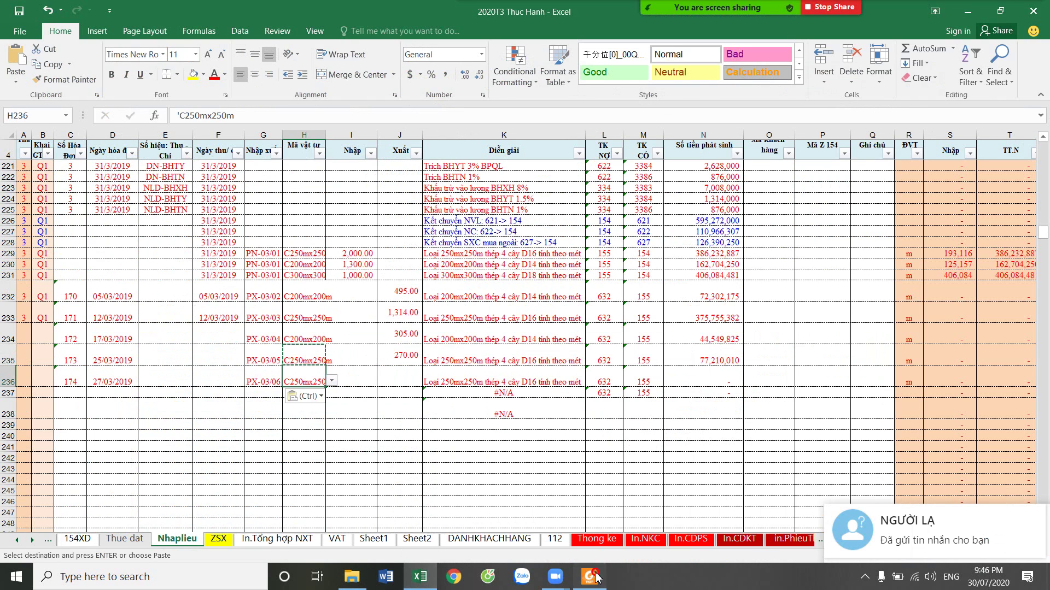
click(590, 576)
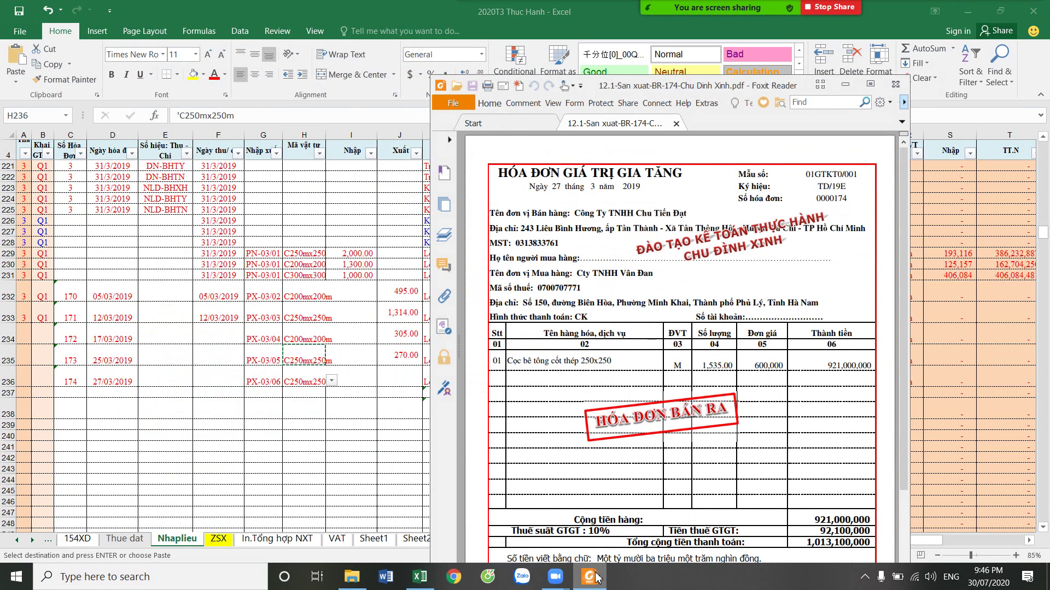
click(597, 578)
click(401, 379)
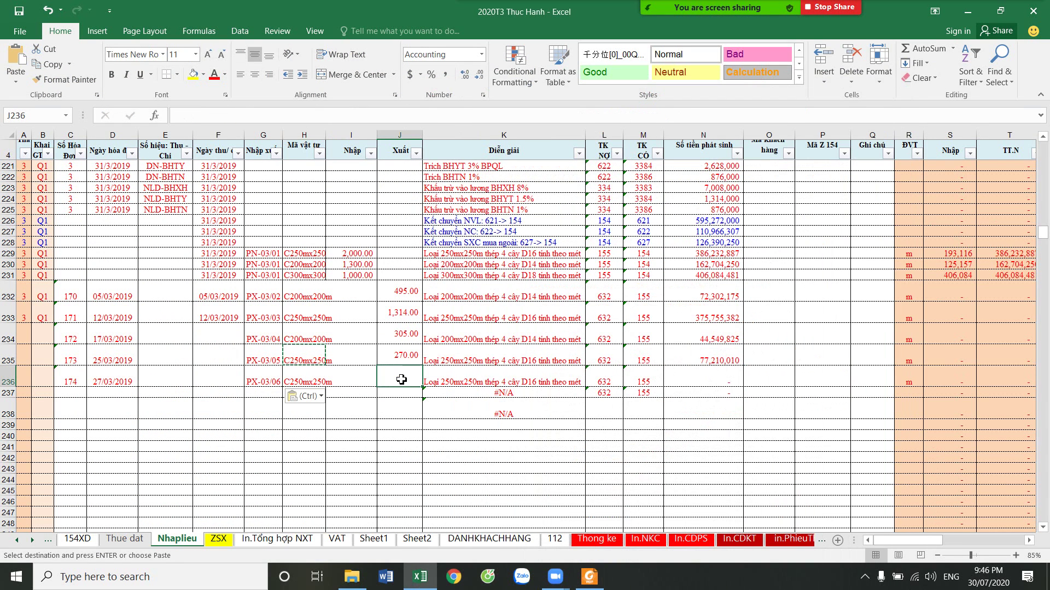
text(1535)
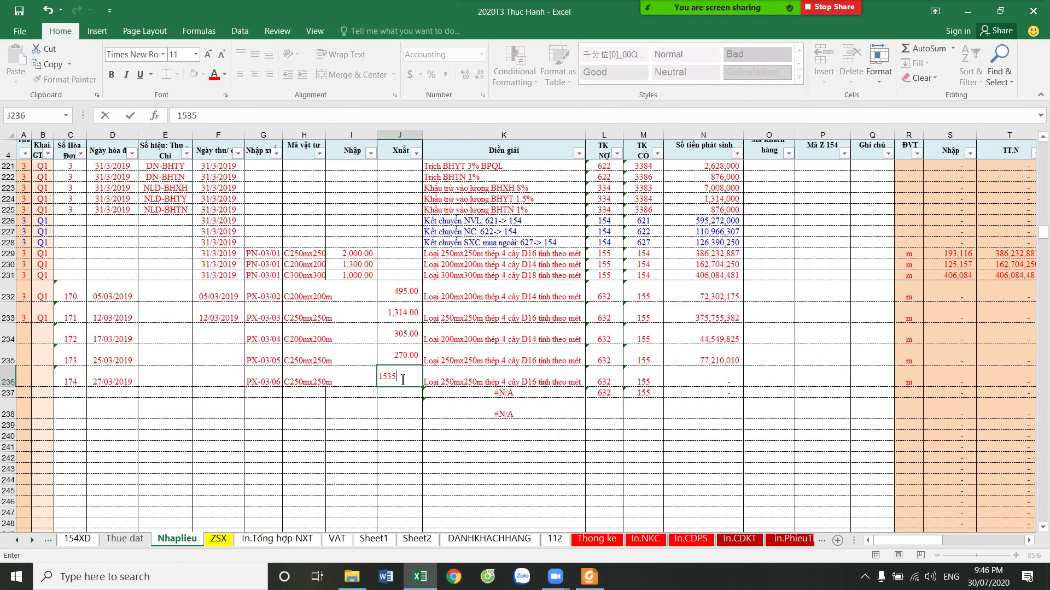
key(Return)
click(589, 576)
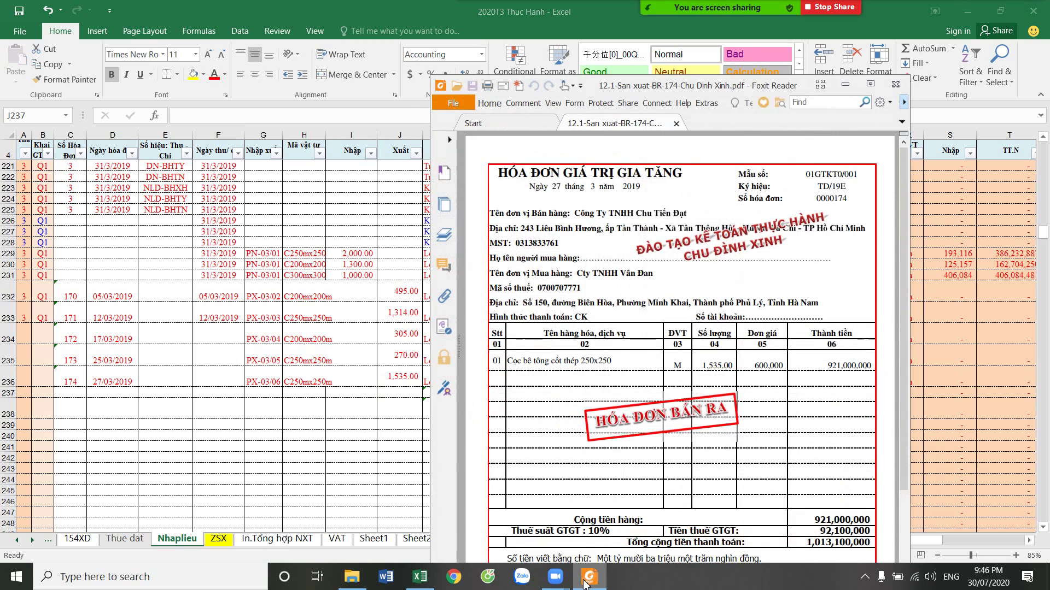
click(589, 576)
Clear the stray #N/A cells in K237:K238, fill F233's date down to F236, and open 154XD
drag(486, 394, 499, 409)
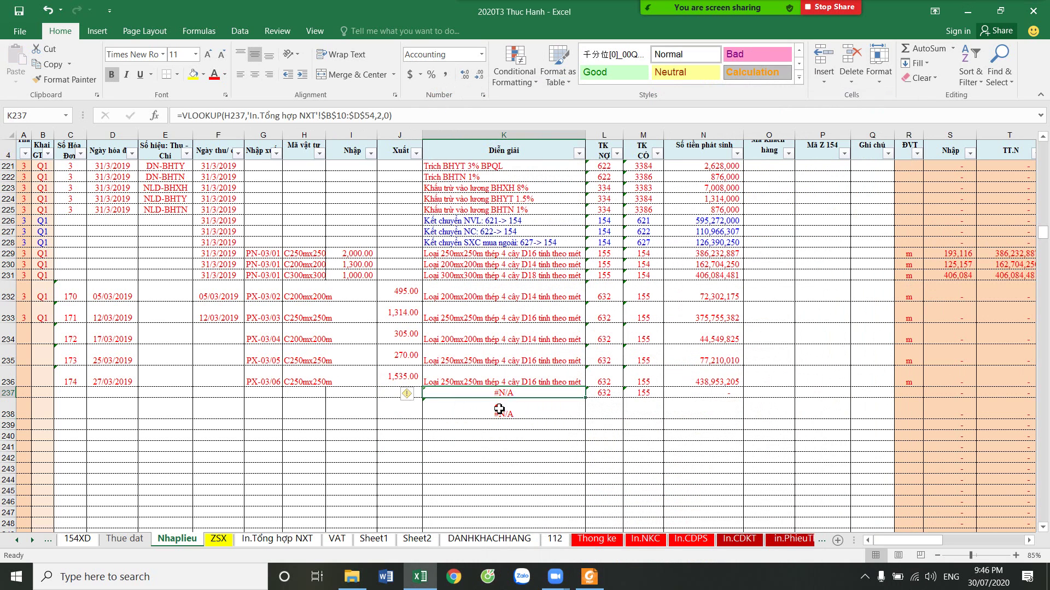
key(ctrl+z)
key(ctrl+z)
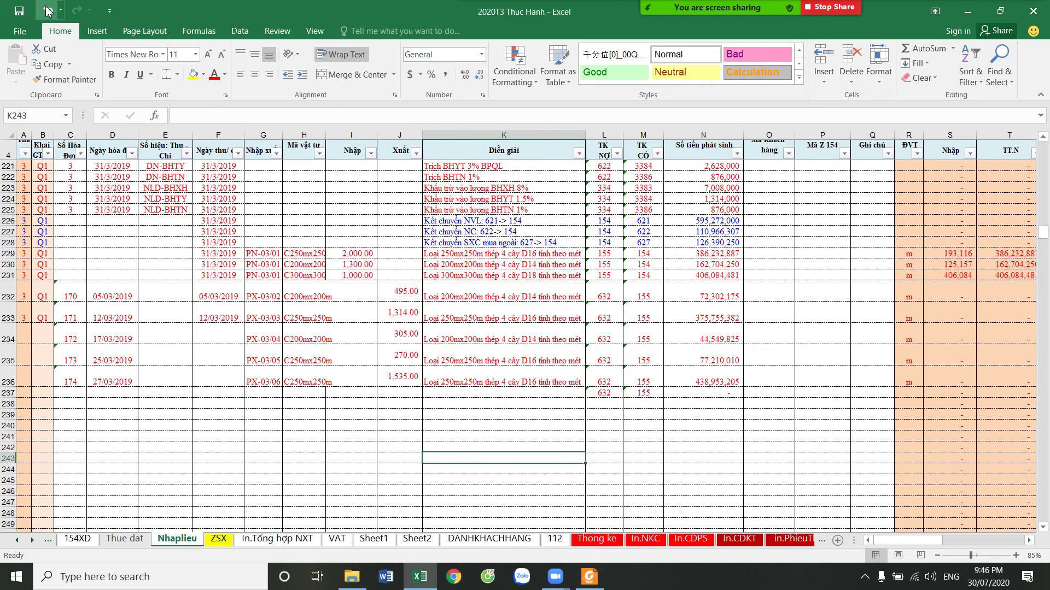
drag(8, 296, 5, 385)
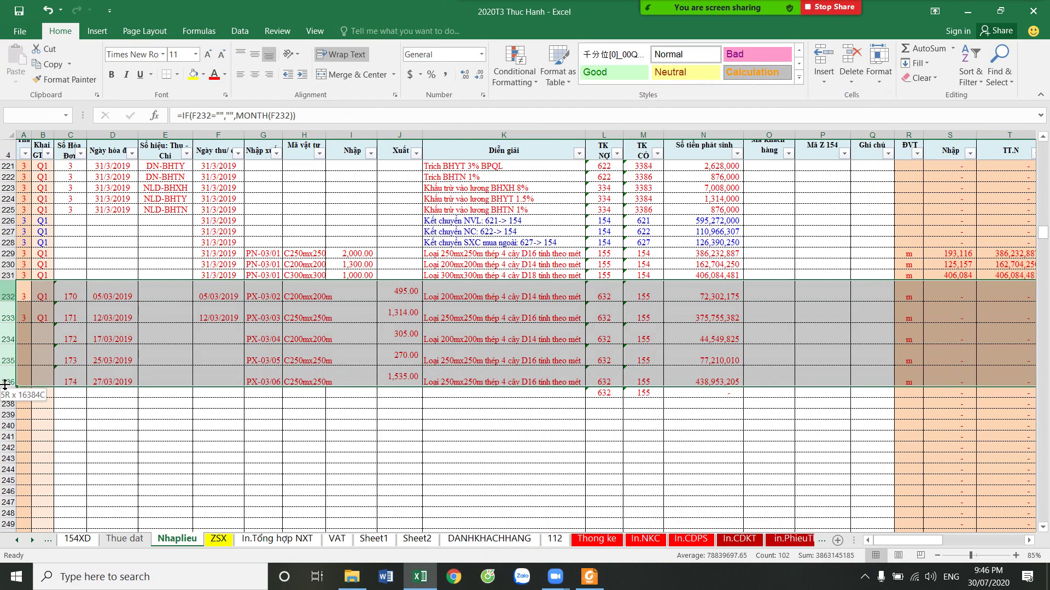
click(204, 305)
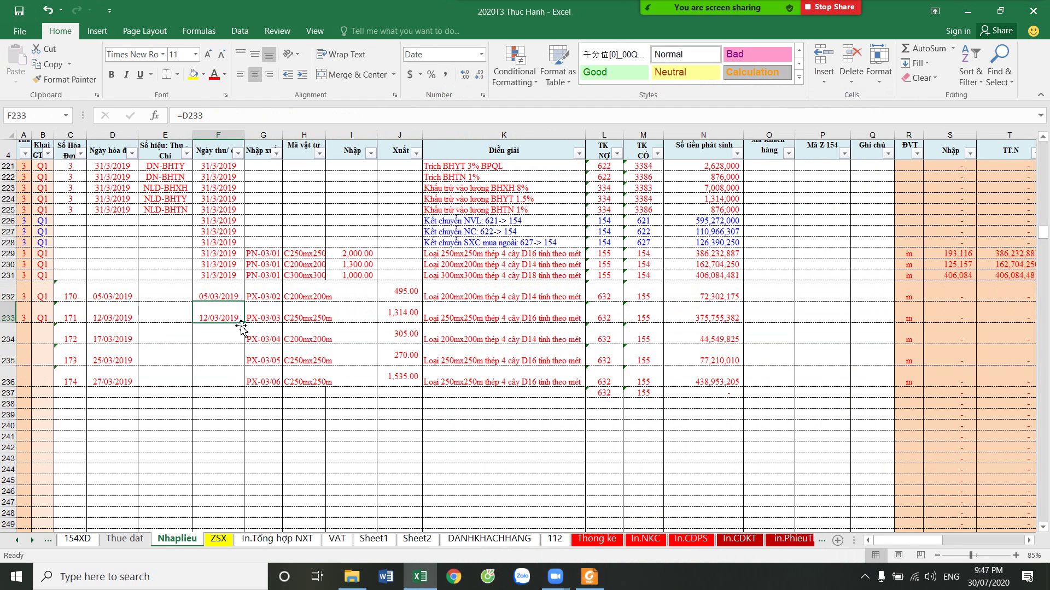
drag(244, 323, 284, 388)
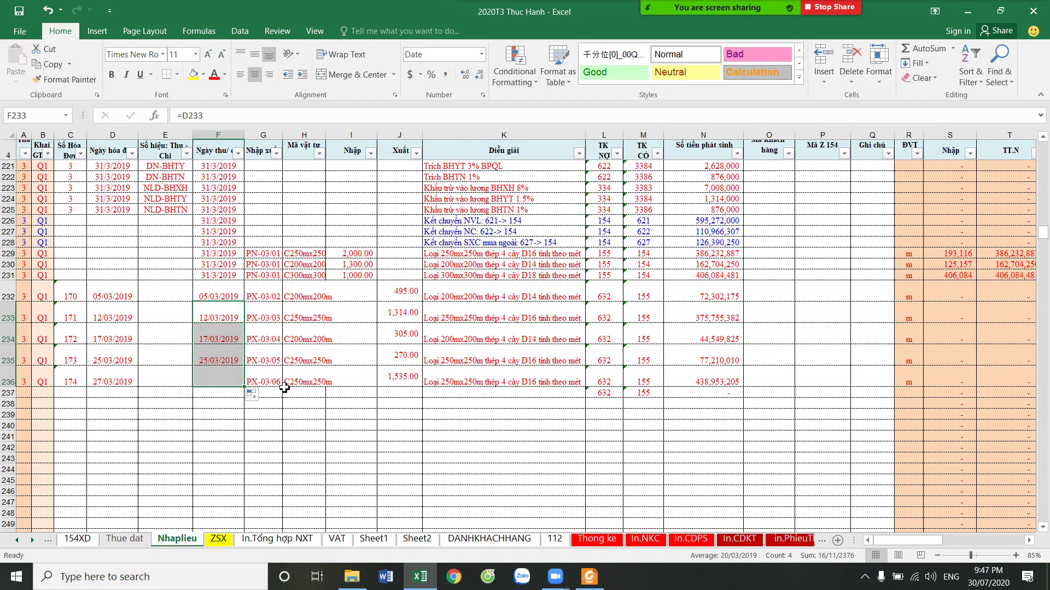
click(81, 540)
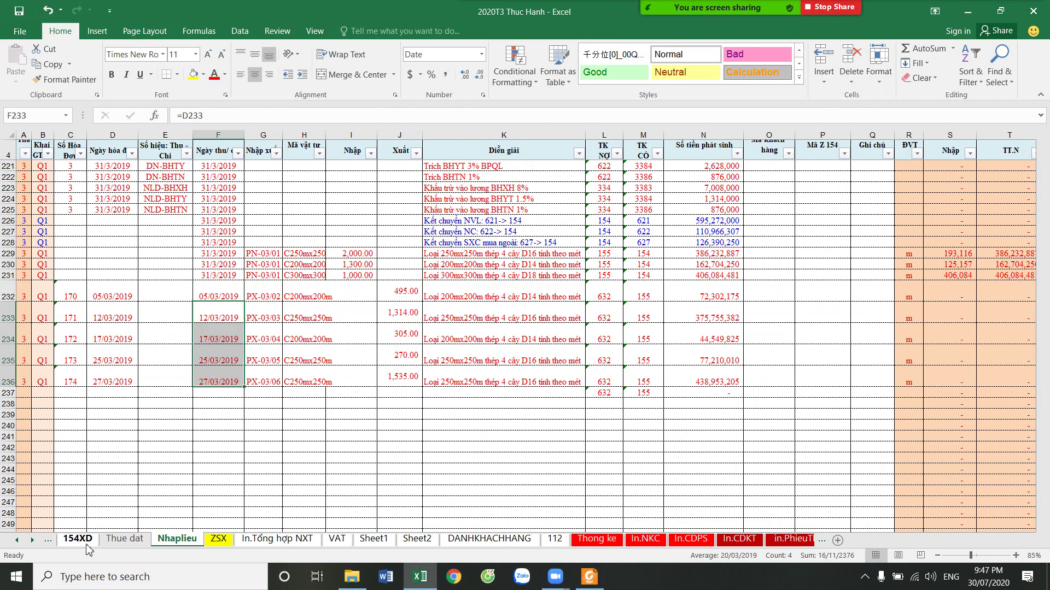
Review the ZSX sheet and the new Nhaplieu rows 232–237 entries
click(218, 539)
mouse_move(988, 542)
mouse_down()
mouse_move(1005, 545)
mouse_move(961, 543)
mouse_up()
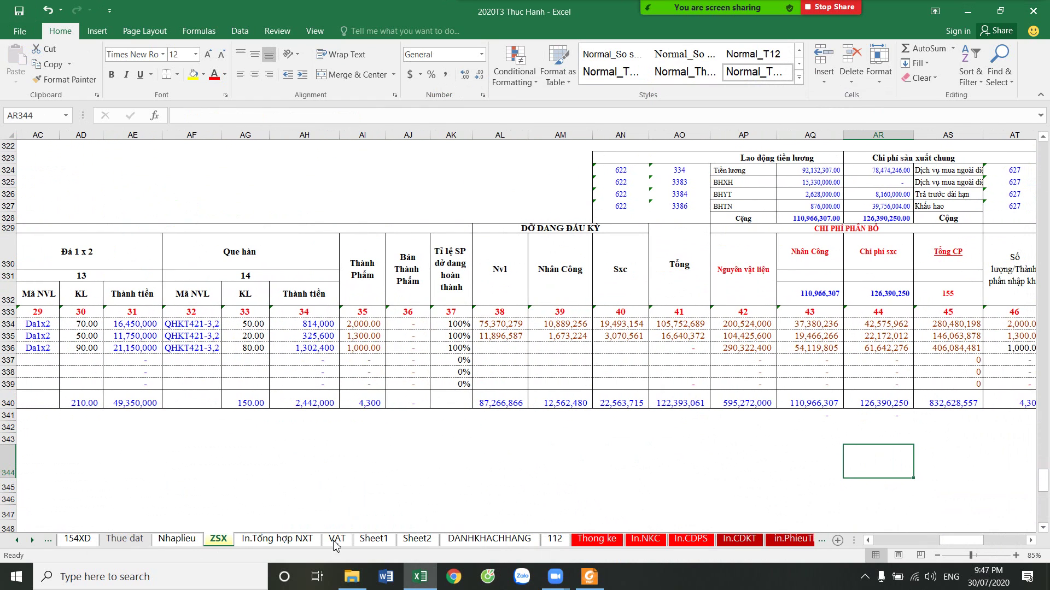
click(272, 528)
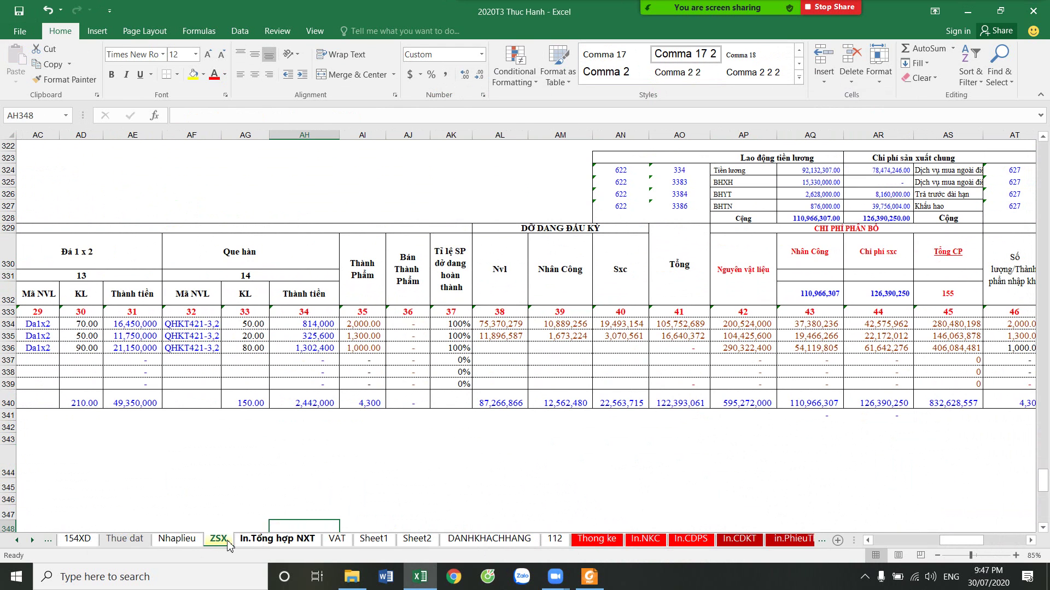
click(176, 539)
drag(3, 295, 4, 380)
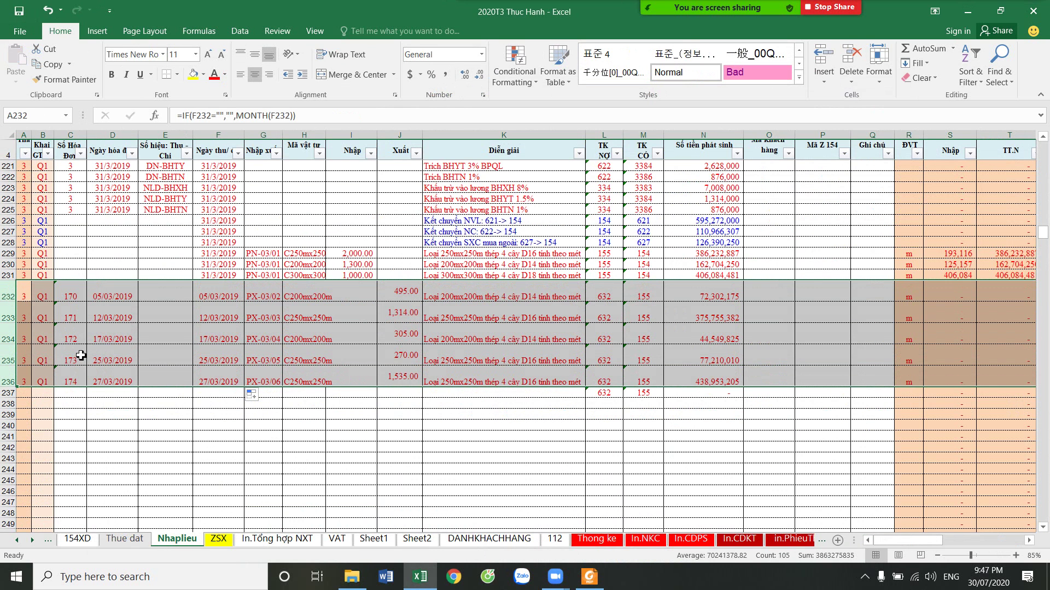
drag(604, 393, 648, 394)
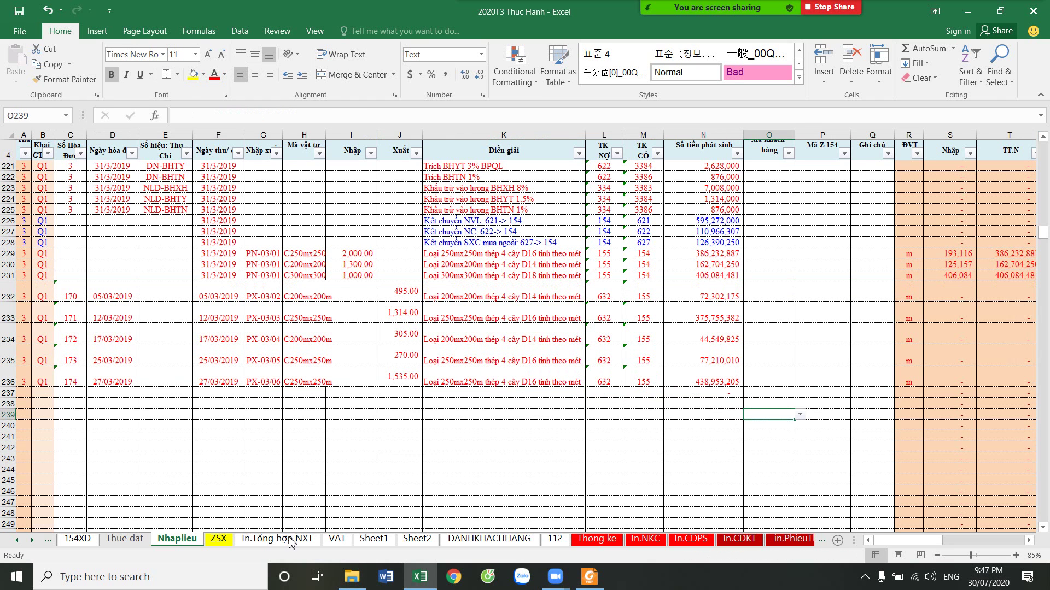
Check closing values for material rows 21–23, the BH8 grand total, and In.CDPS account 155 balance
key(ctrl+Page_Down)
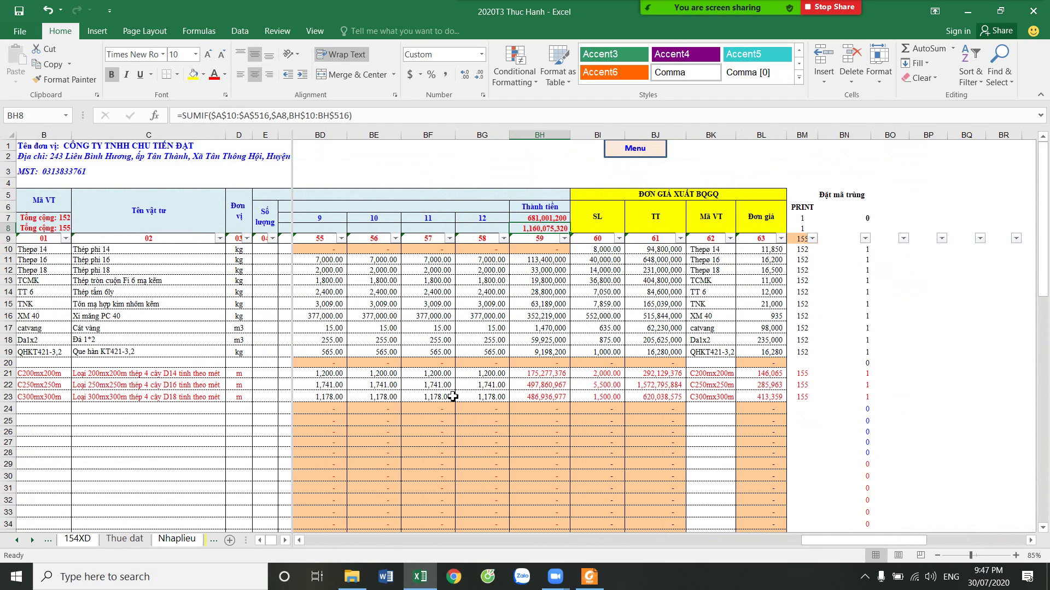
drag(7, 376, 7, 397)
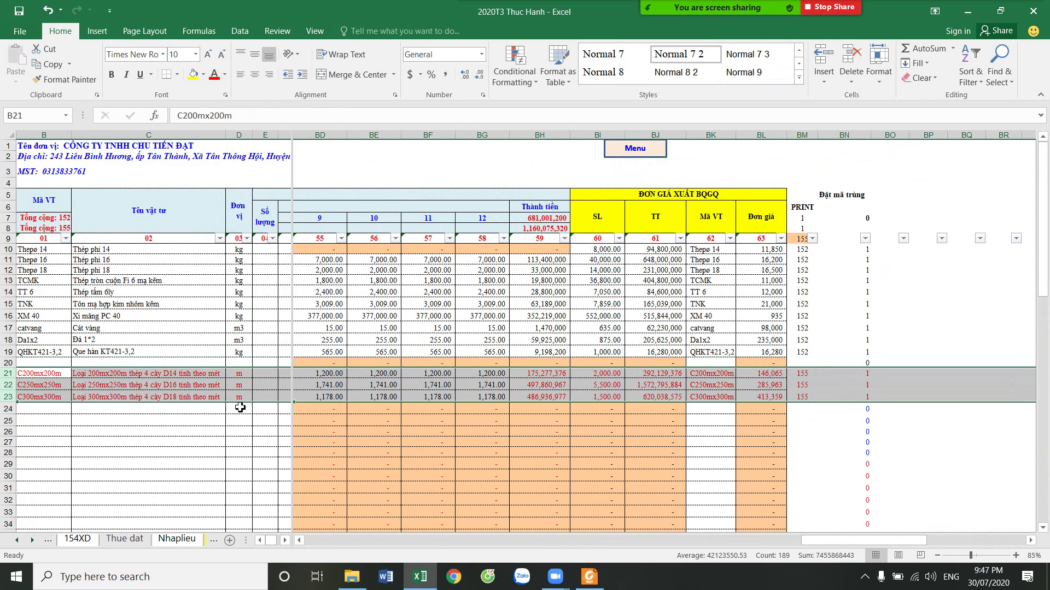
click(547, 385)
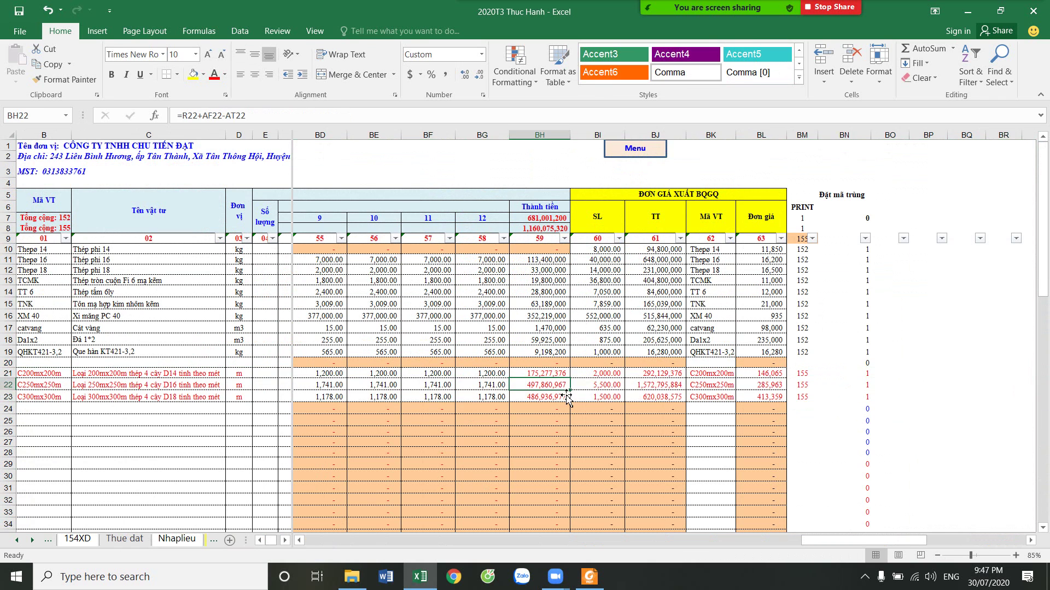
drag(541, 374, 541, 397)
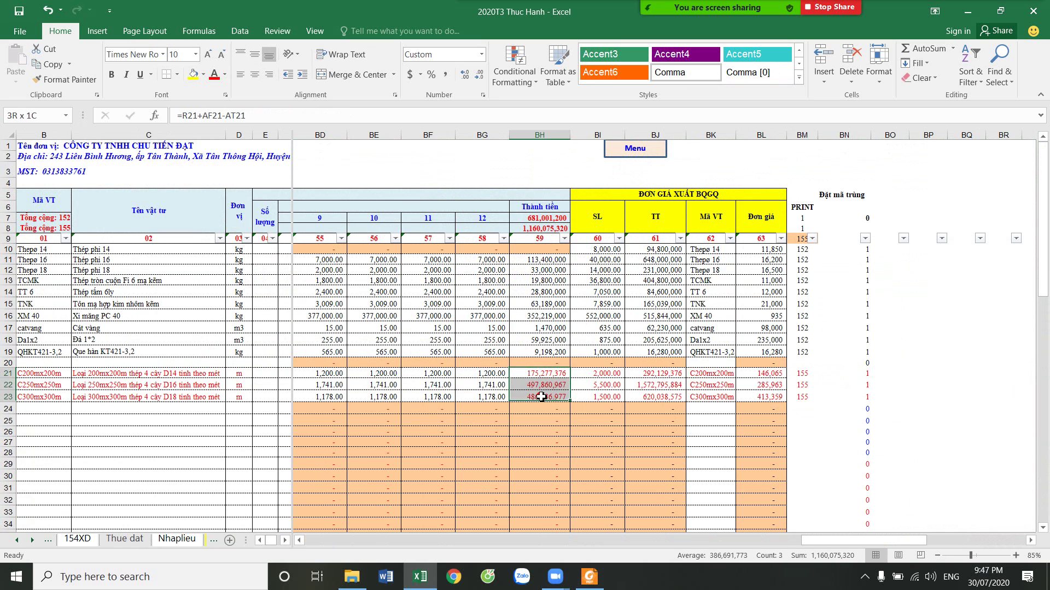
click(531, 228)
click(125, 539)
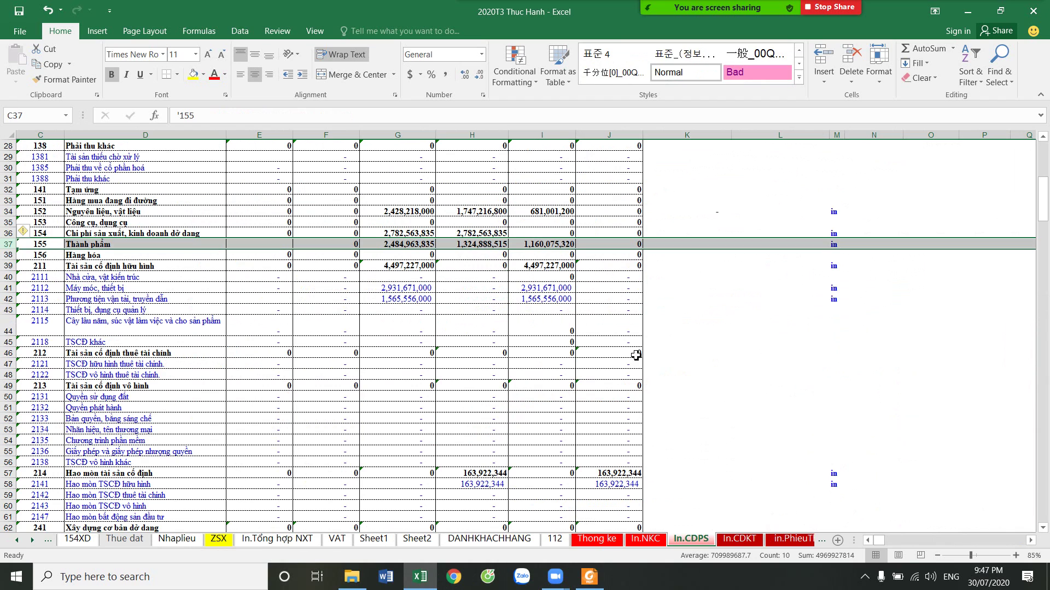
click(558, 245)
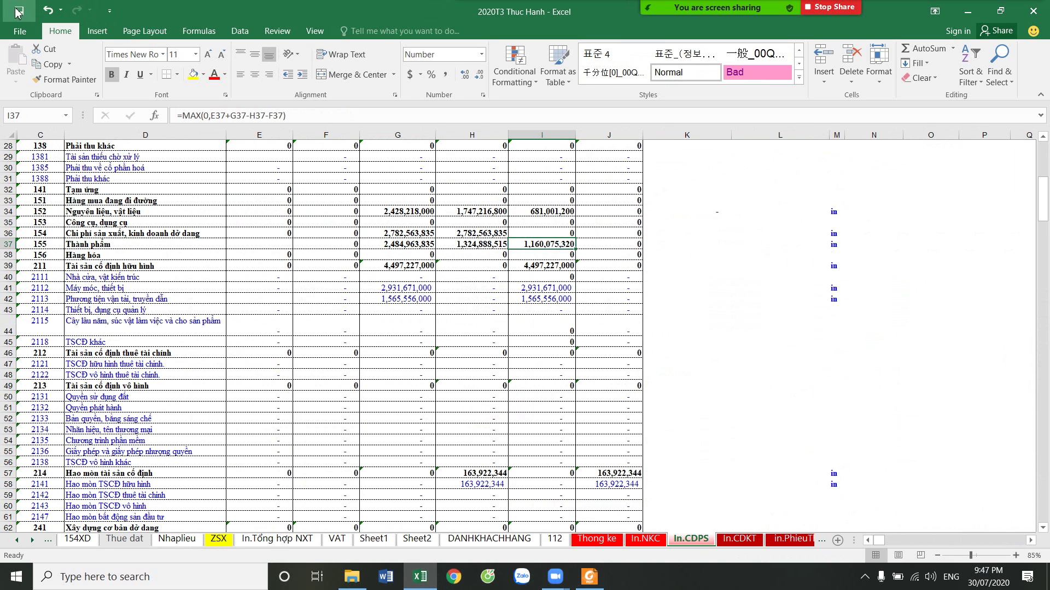
On ZSX, turn off Wrap Text so the Thép D6->D22 heading fits one line, and save
click(218, 540)
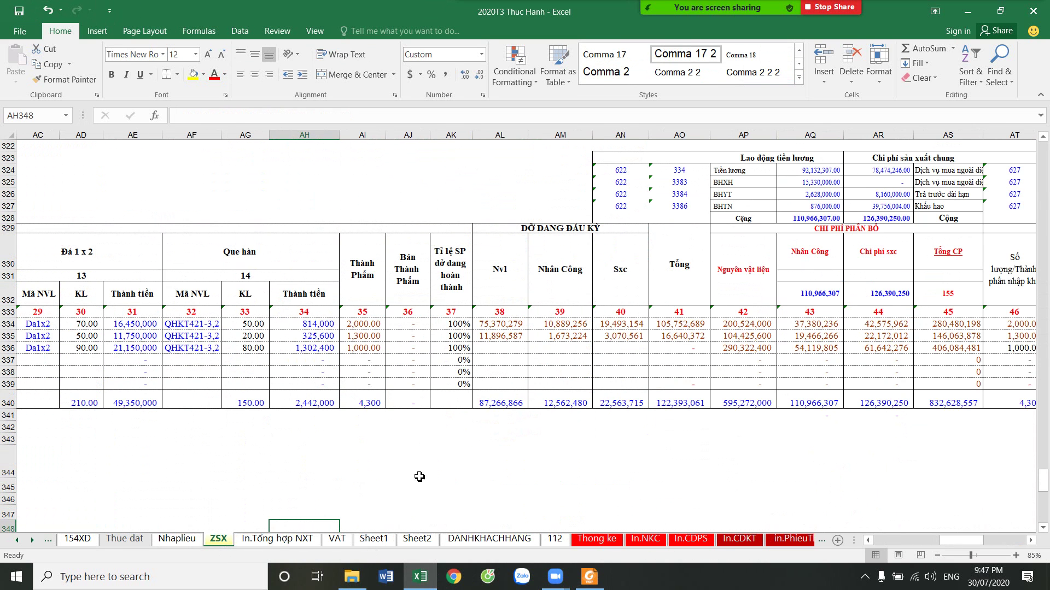
drag(958, 543, 891, 542)
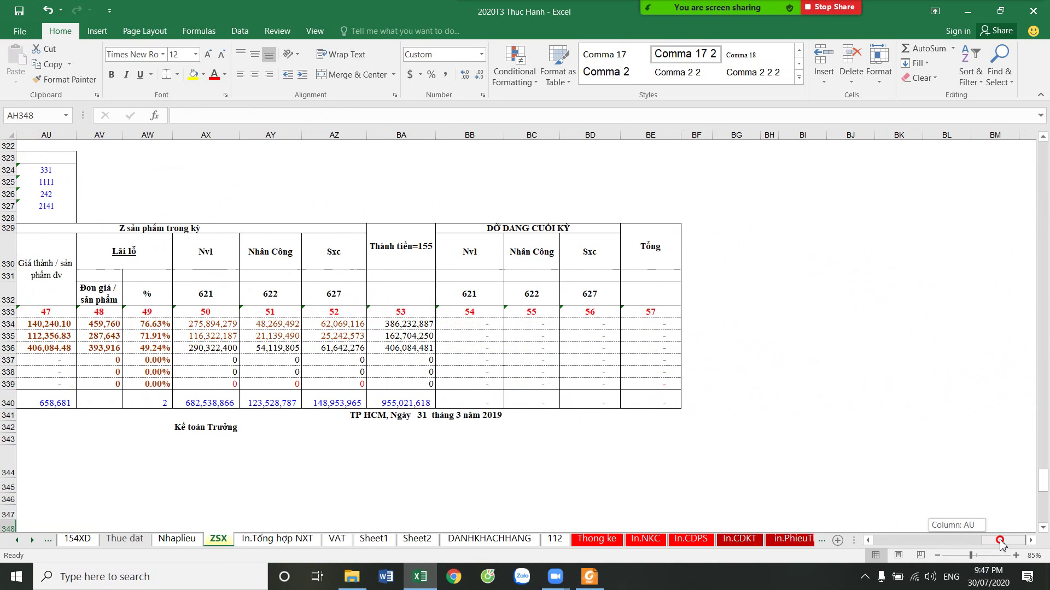
click(21, 12)
click(21, 12)
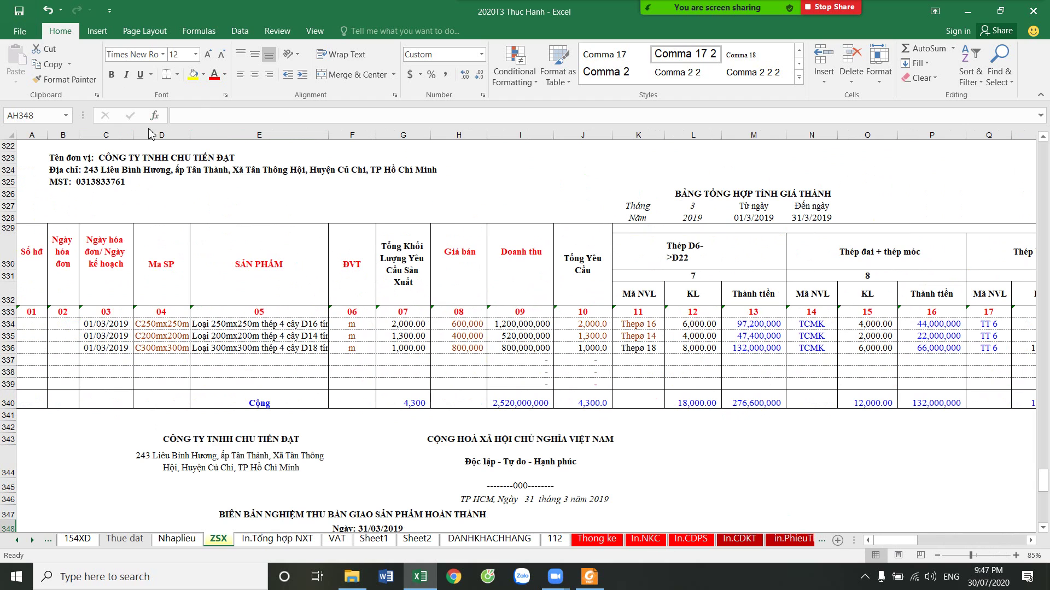
click(673, 260)
click(336, 61)
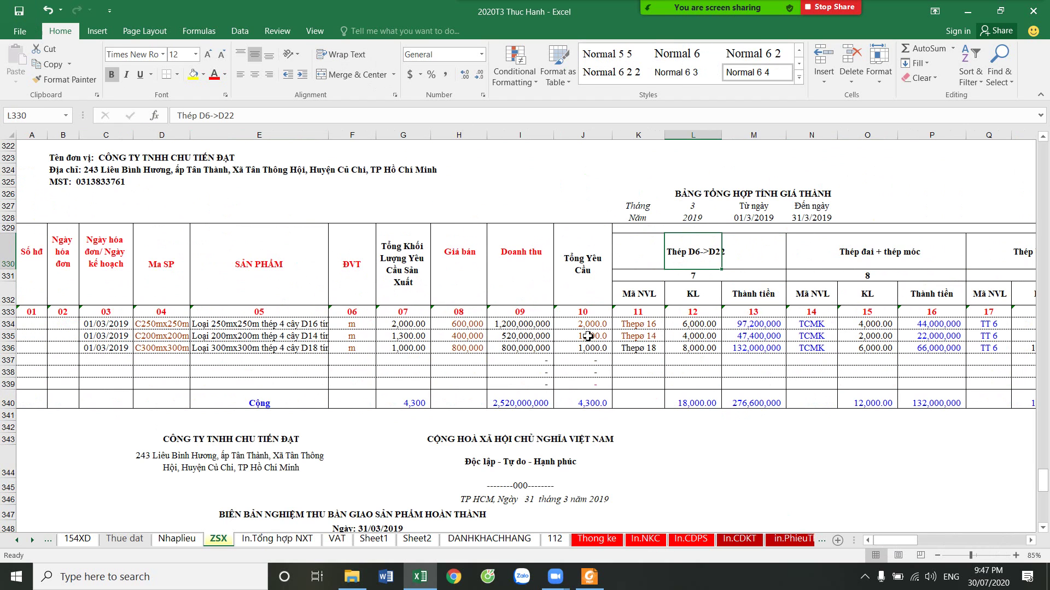
click(582, 336)
key(ctrl+s)
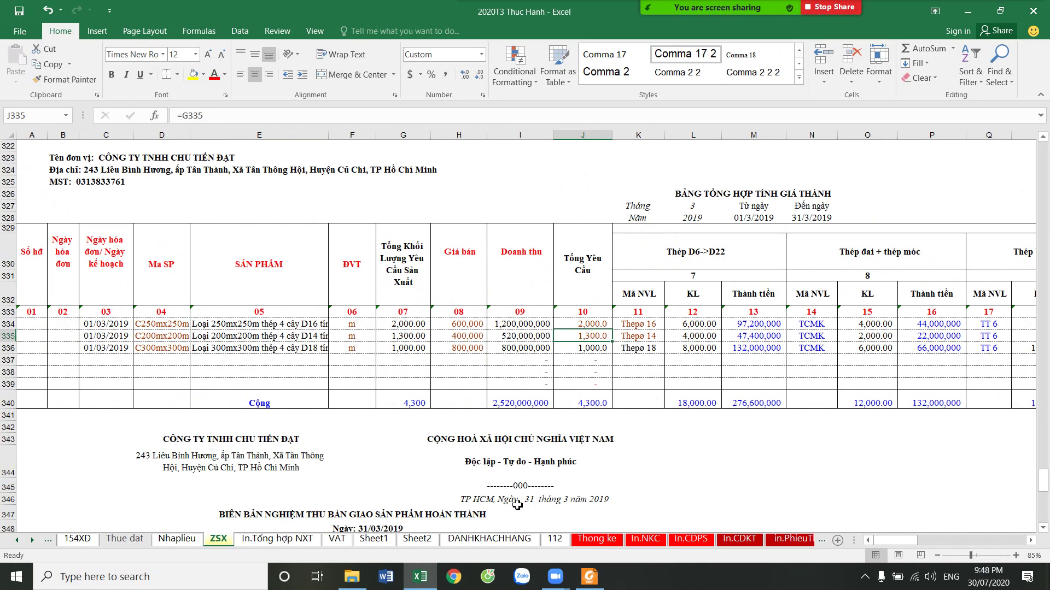
Scroll In.CDPS back to the top, save the workbook, and check the E9:J20 balances
click(691, 539)
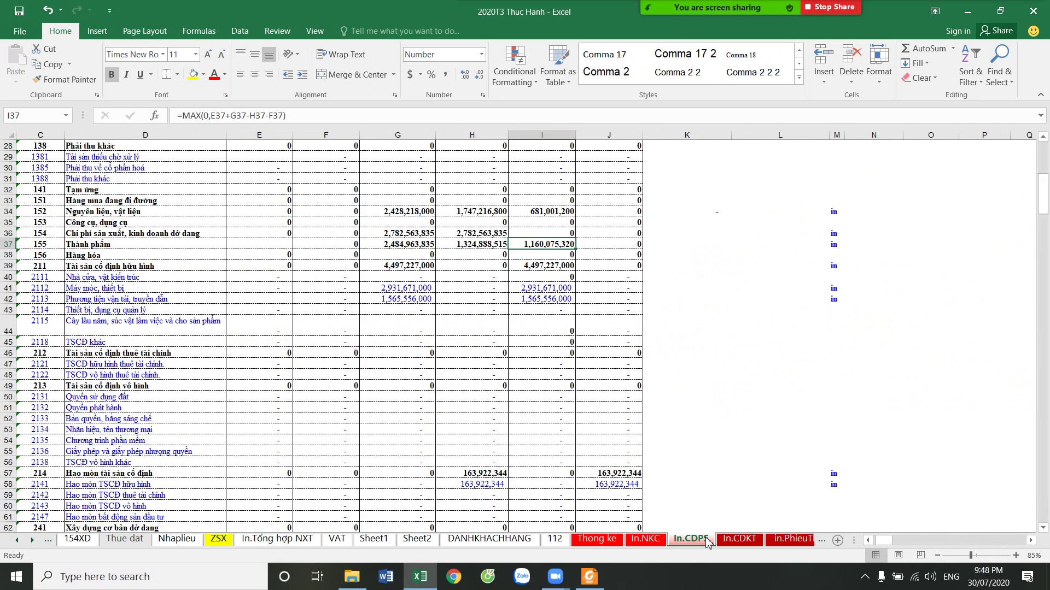
scroll(489, 378, up, 5)
scroll(499, 368, up, 4)
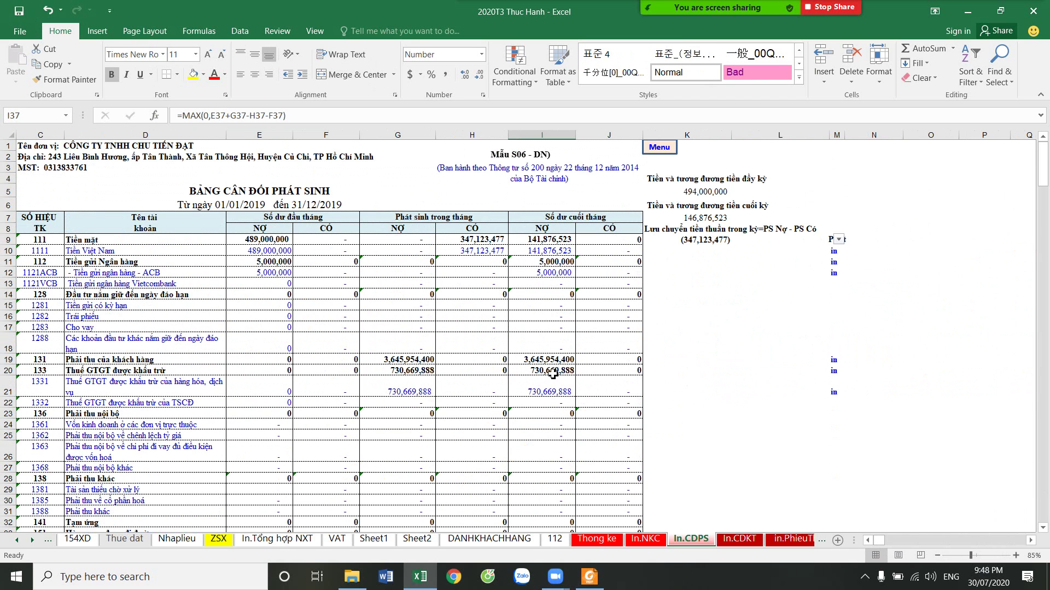
key(ctrl+s)
click(19, 11)
drag(258, 242, 596, 369)
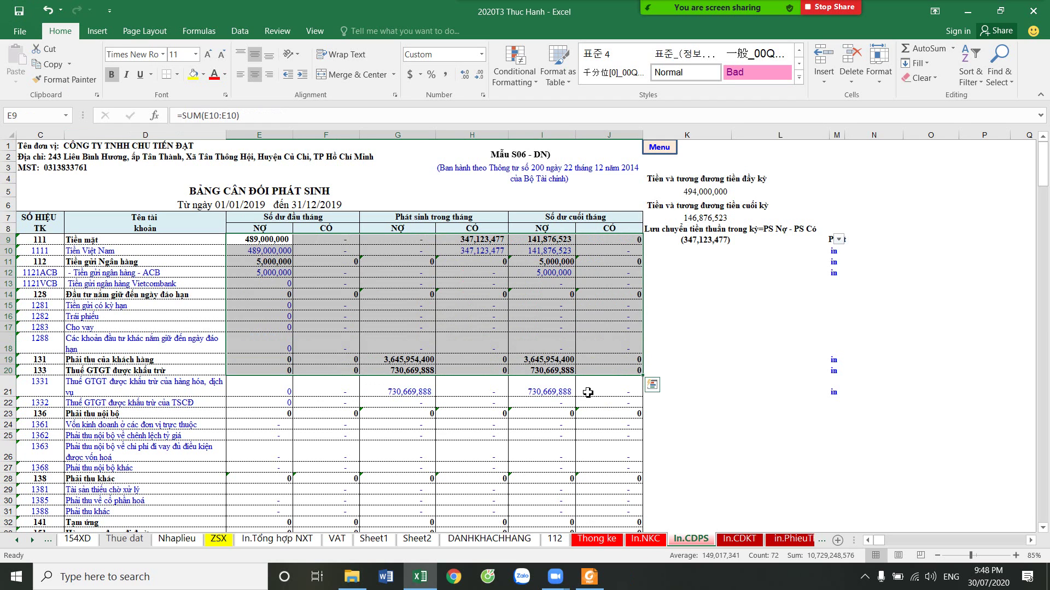
click(838, 239)
click(838, 239)
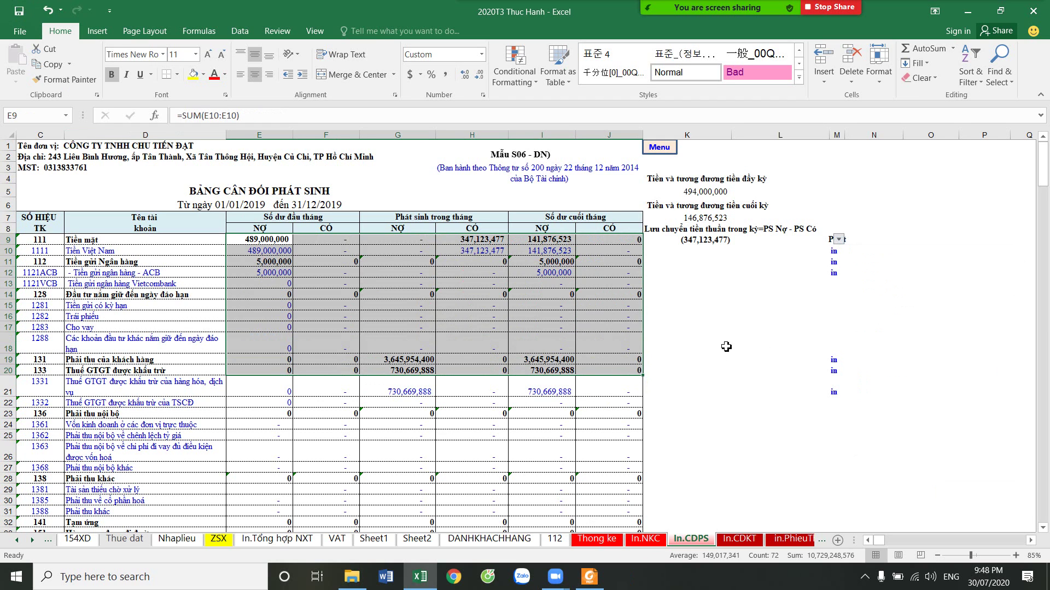